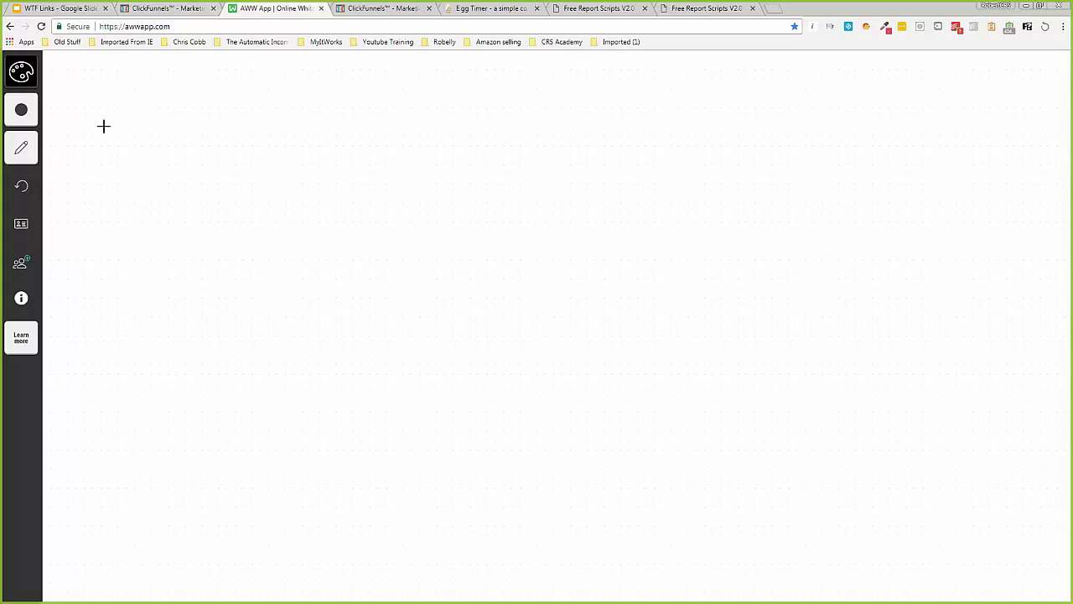
# - Draw the TRAF traffic arrow with an arrowhead, undoing a stray stroke
pyautogui.moveTo(102, 143)
pyautogui.mouseDown()
pyautogui.moveTo(62, 125)
pyautogui.moveTo(128, 130)
pyautogui.moveTo(101, 149)
pyautogui.mouseUp()
pyautogui.click(21, 186)
pyautogui.moveTo(51, 85)
pyautogui.mouseDown()
pyautogui.moveTo(61, 100)
pyautogui.moveTo(96, 84)
pyautogui.moveTo(119, 102)
pyautogui.moveTo(131, 80)
pyautogui.moveTo(137, 192)
pyautogui.moveTo(220, 196)
pyautogui.moveTo(236, 99)
pyautogui.moveTo(139, 94)
pyautogui.mouseUp()
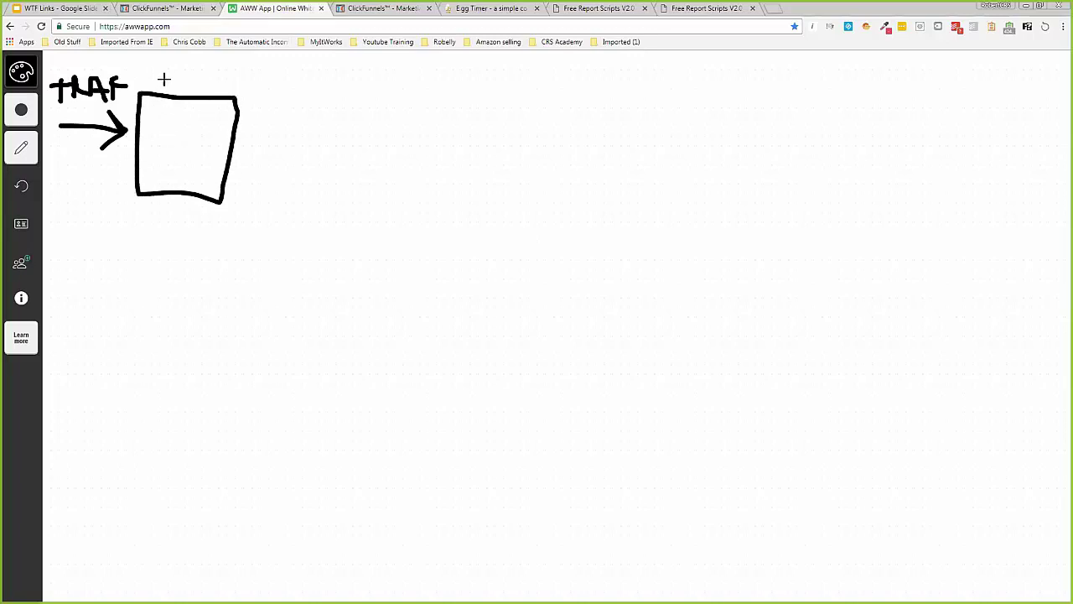
# - Label the opt-in page OPT and sketch an image box and text line inside it
pyautogui.moveTo(159, 79)
pyautogui.mouseDown()
pyautogui.moveTo(192, 74)
pyautogui.moveTo(205, 87)
pyautogui.moveTo(239, 73)
pyautogui.mouseUp()
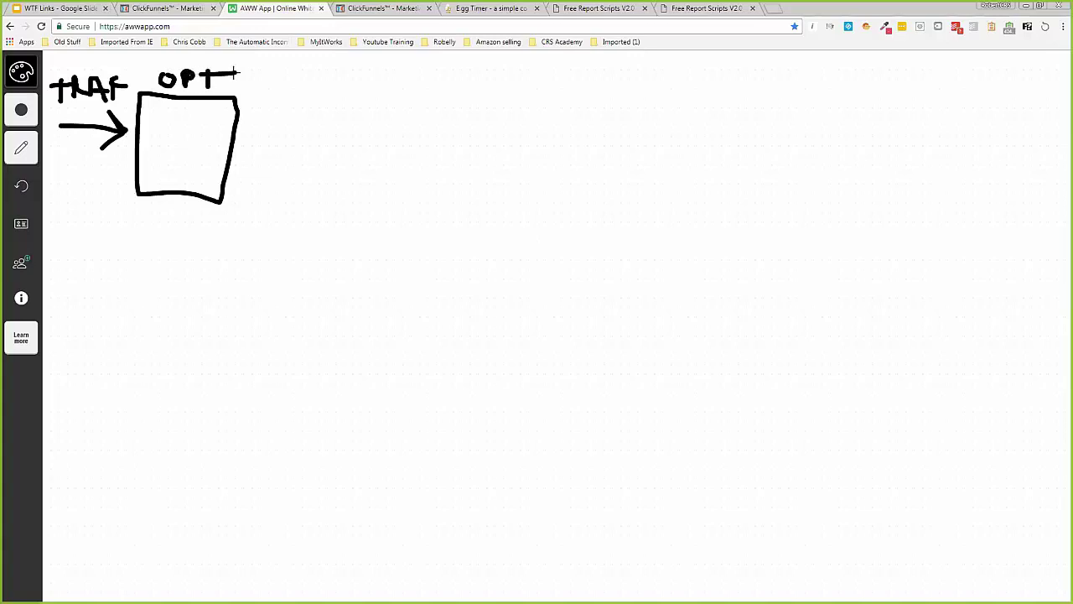
pyautogui.moveTo(151, 112)
pyautogui.mouseDown()
pyautogui.moveTo(210, 154)
pyautogui.moveTo(211, 115)
pyautogui.moveTo(154, 113)
pyautogui.mouseUp()
pyautogui.moveTo(154, 159)
pyautogui.mouseDown()
pyautogui.moveTo(199, 164)
pyautogui.moveTo(153, 173)
pyautogui.moveTo(208, 178)
pyautogui.moveTo(161, 173)
pyautogui.moveTo(187, 190)
pyautogui.mouseUp()
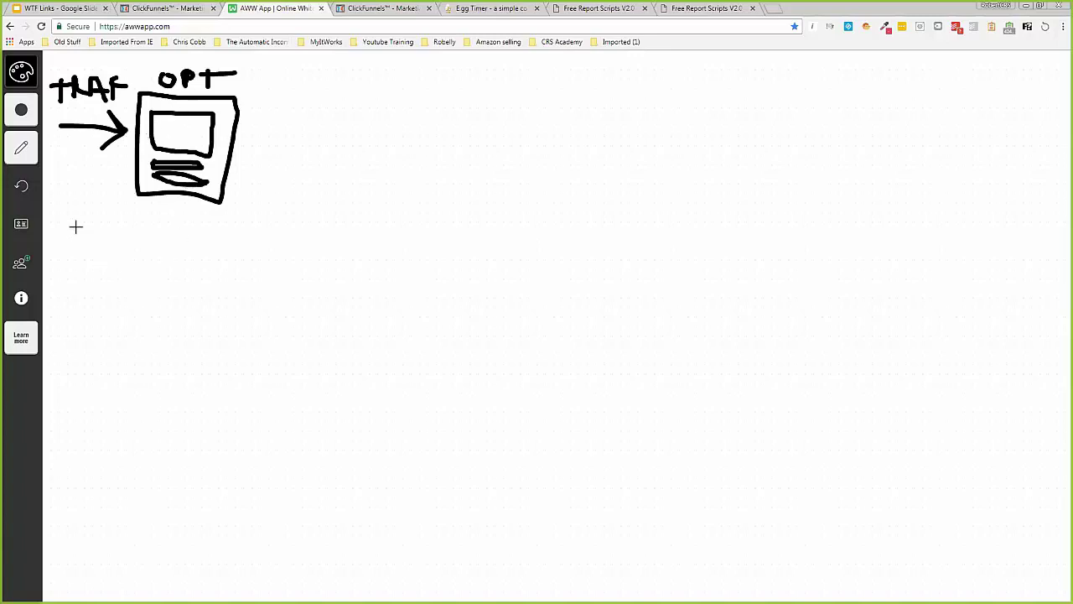
# - Outline a second page below OPT with a header band, an image box and text lines
pyautogui.moveTo(74, 225); pyautogui.dragTo(81, 366)
pyautogui.moveTo(79, 223)
pyautogui.mouseDown()
pyautogui.moveTo(239, 225)
pyautogui.moveTo(243, 377)
pyautogui.moveTo(86, 386)
pyautogui.mouseUp()
pyautogui.moveTo(77, 262); pyautogui.dragTo(237, 270)
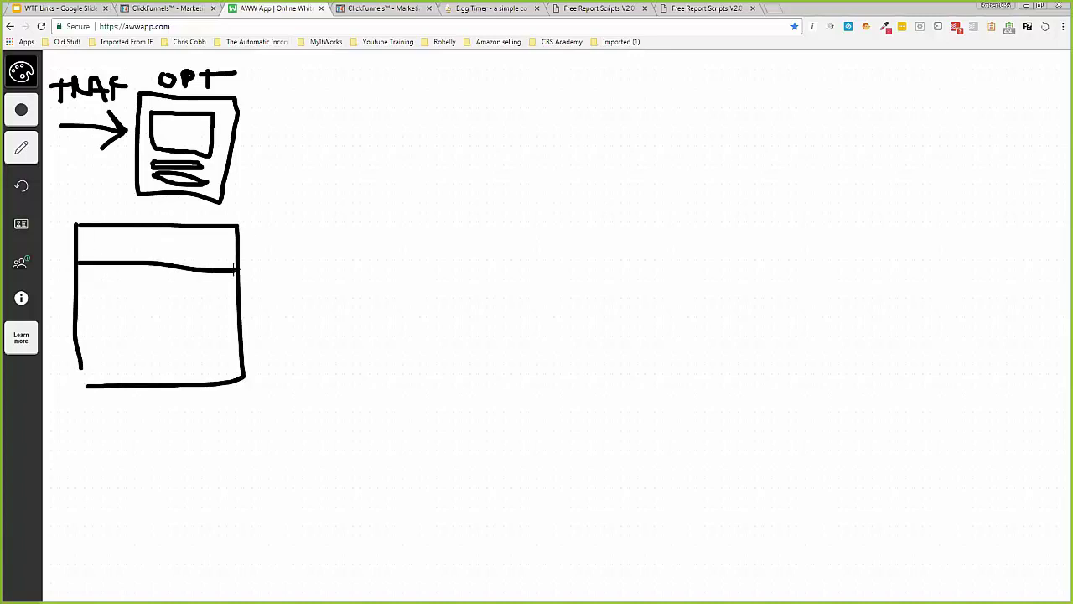
pyautogui.moveTo(77, 255); pyautogui.dragTo(237, 256)
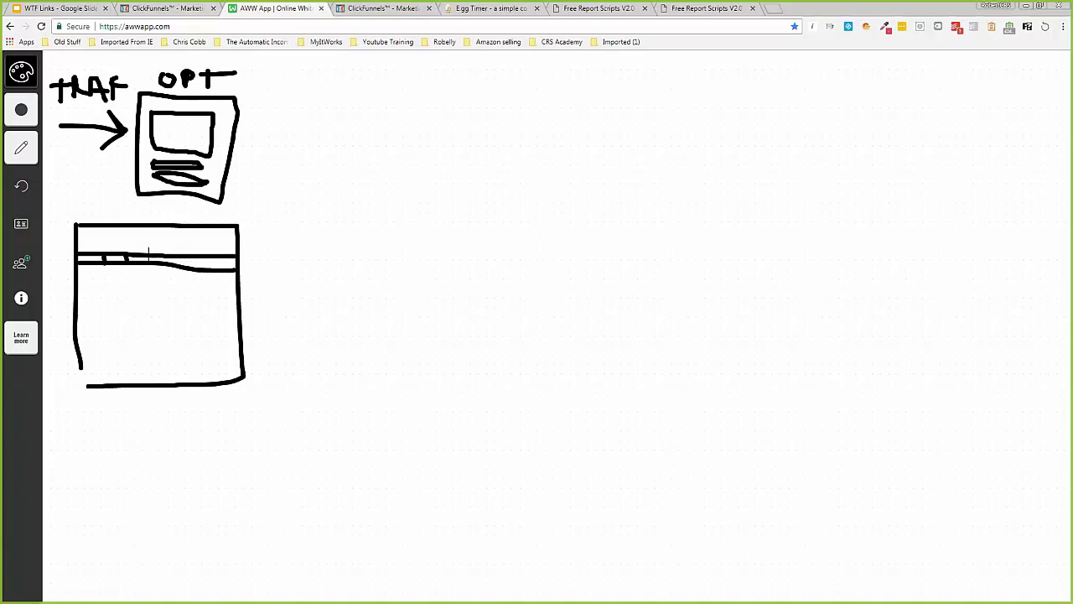
pyautogui.moveTo(103, 283)
pyautogui.mouseDown()
pyautogui.moveTo(159, 282)
pyautogui.moveTo(192, 331)
pyautogui.moveTo(115, 333)
pyautogui.moveTo(210, 350)
pyautogui.mouseUp()
pyautogui.moveTo(101, 362); pyautogui.dragTo(194, 369)
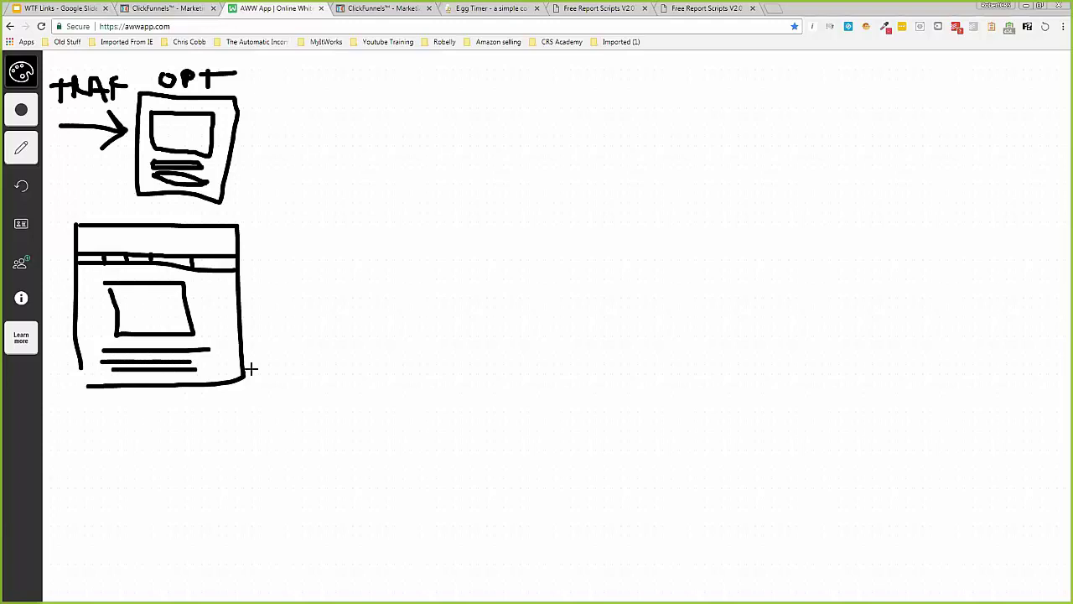
# - Add arrows at both pages, circle the header, extend the traffic arrow, and add a small box and right panel
pyautogui.moveTo(266, 149)
pyautogui.mouseDown()
pyautogui.moveTo(225, 144)
pyautogui.moveTo(243, 159)
pyautogui.moveTo(262, 127)
pyautogui.mouseUp()
pyautogui.moveTo(307, 252)
pyautogui.mouseDown()
pyautogui.moveTo(220, 304)
pyautogui.moveTo(267, 307)
pyautogui.mouseUp()
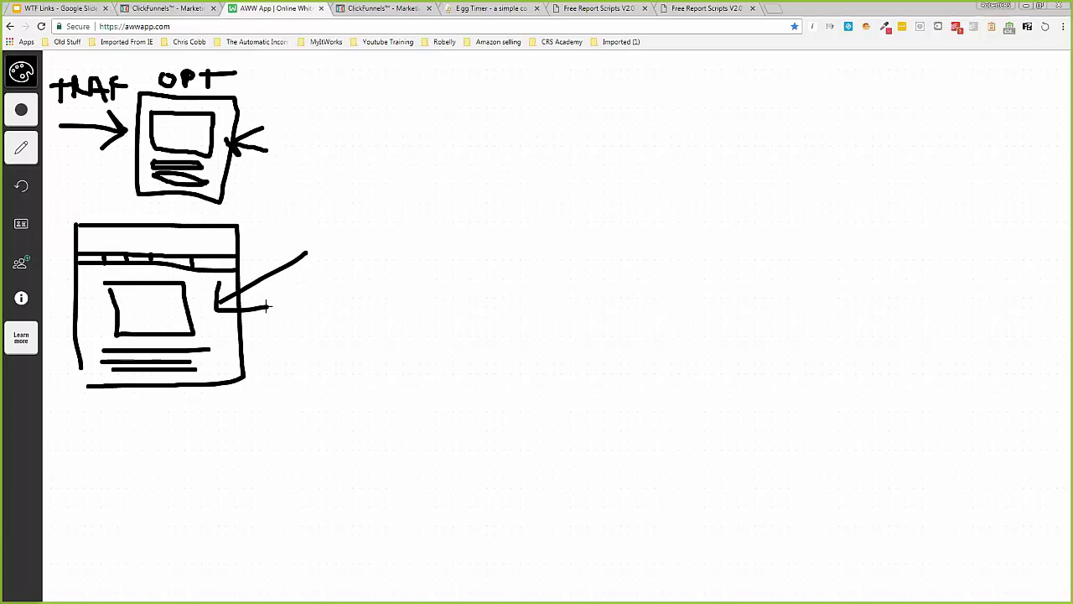
pyautogui.moveTo(86, 248)
pyautogui.mouseDown()
pyautogui.moveTo(228, 251)
pyautogui.moveTo(139, 278)
pyautogui.moveTo(80, 269)
pyautogui.moveTo(155, 251)
pyautogui.mouseUp()
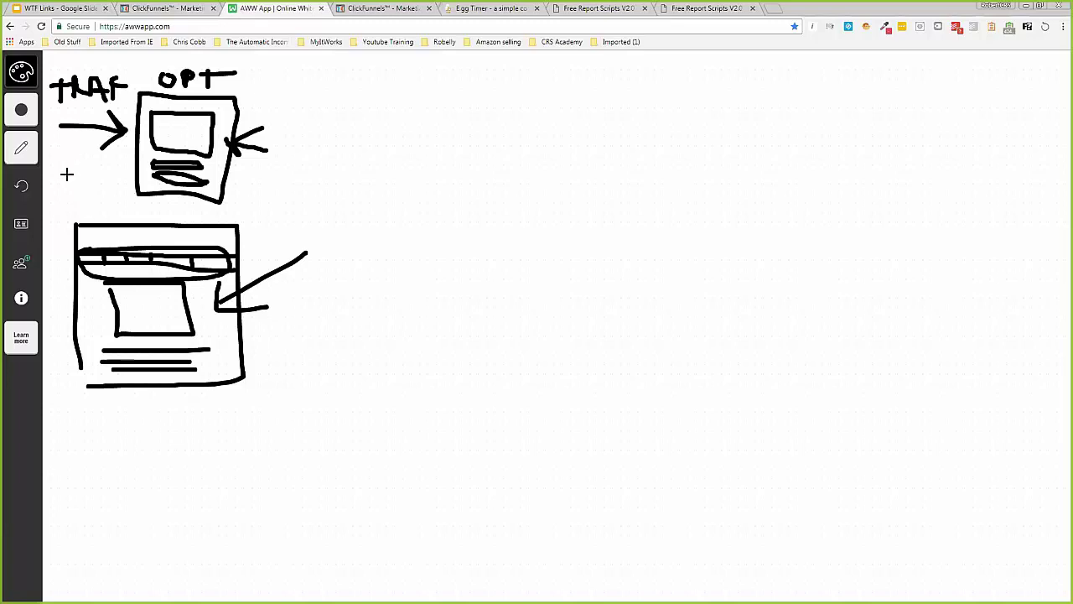
pyautogui.moveTo(63, 126); pyautogui.dragTo(114, 127)
pyautogui.moveTo(48, 137)
pyautogui.mouseDown()
pyautogui.moveTo(65, 173)
pyautogui.moveTo(84, 140)
pyautogui.moveTo(52, 141)
pyautogui.mouseUp()
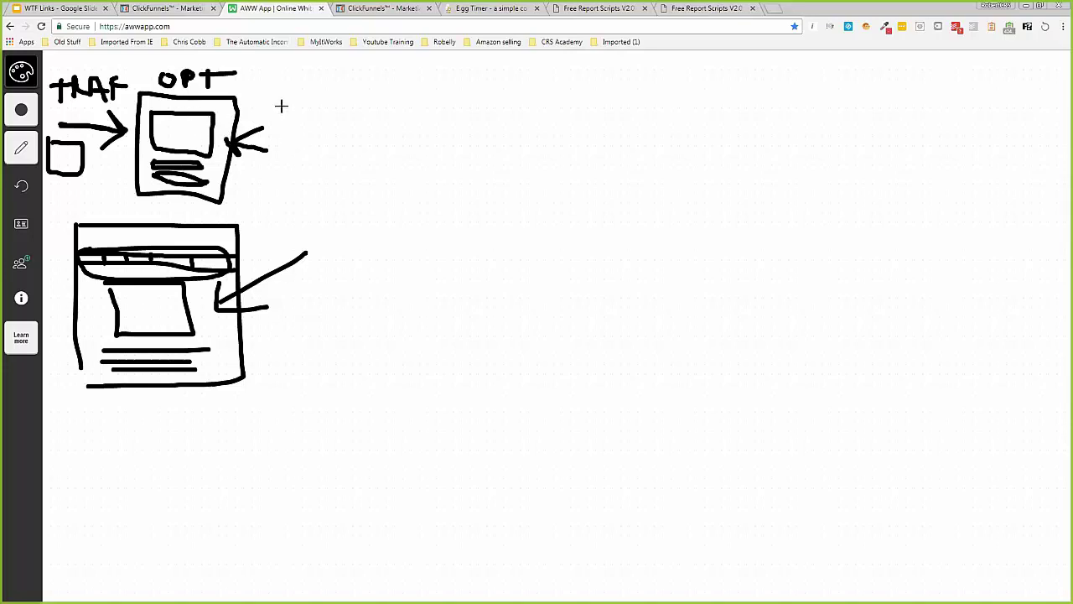
pyautogui.moveTo(277, 96)
pyautogui.mouseDown()
pyautogui.moveTo(343, 173)
pyautogui.moveTo(387, 82)
pyautogui.moveTo(277, 81)
pyautogui.moveTo(288, 108)
pyautogui.moveTo(297, 96)
pyautogui.moveTo(369, 93)
pyautogui.moveTo(369, 110)
pyautogui.mouseUp()
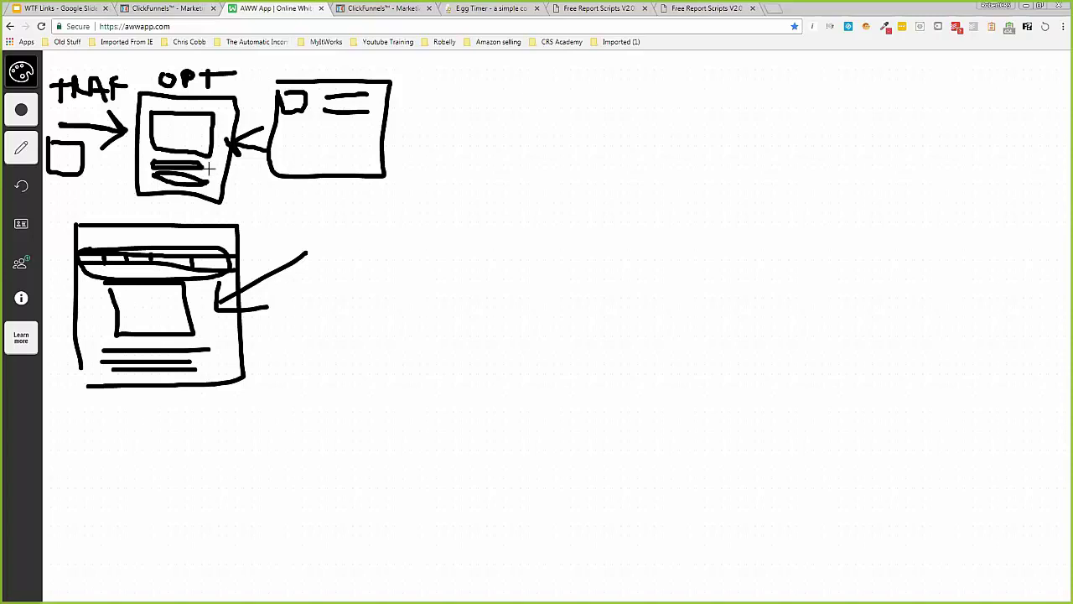
# - Undo the right panel, small box, lower page and its stray marks
pyautogui.click(22, 187)
pyautogui.click(22, 187)
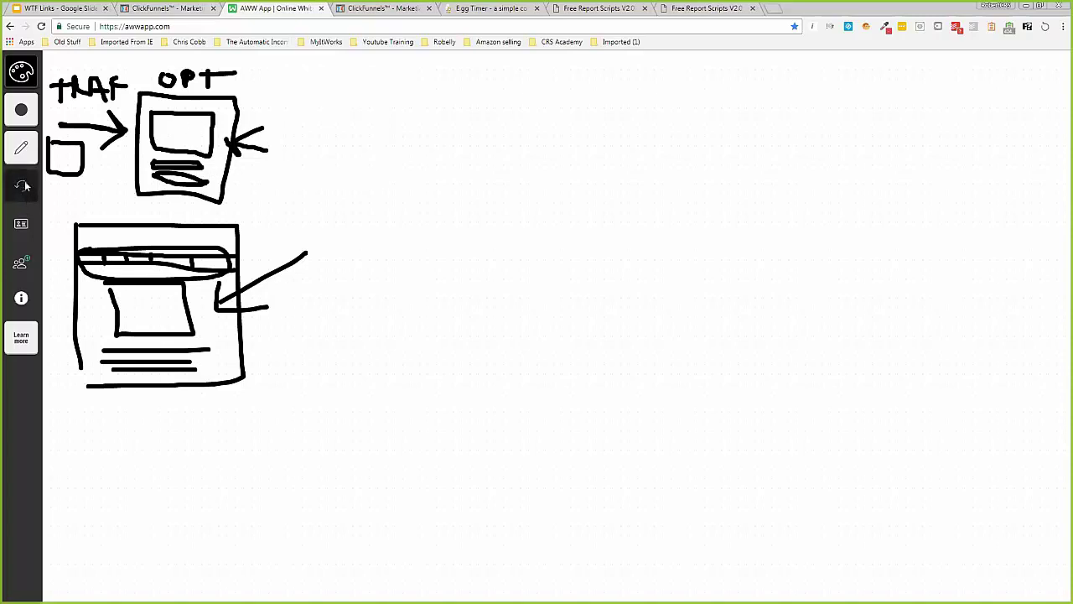
pyautogui.click(23, 186)
pyautogui.click(22, 187)
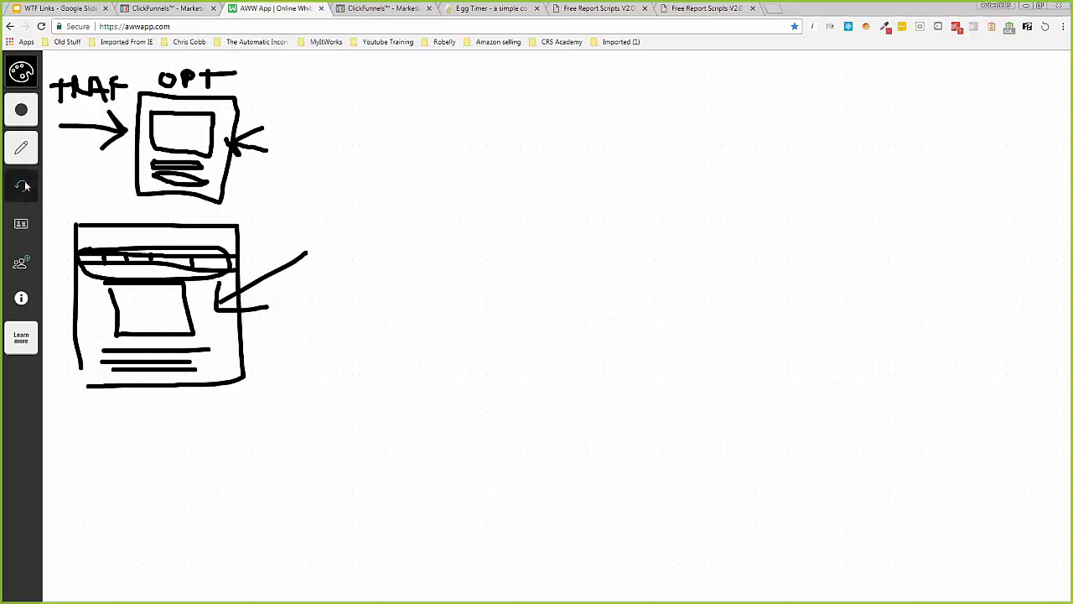
pyautogui.click(23, 186)
pyautogui.click(22, 186)
pyautogui.click(23, 186)
pyautogui.click(22, 187)
pyautogui.click(23, 186)
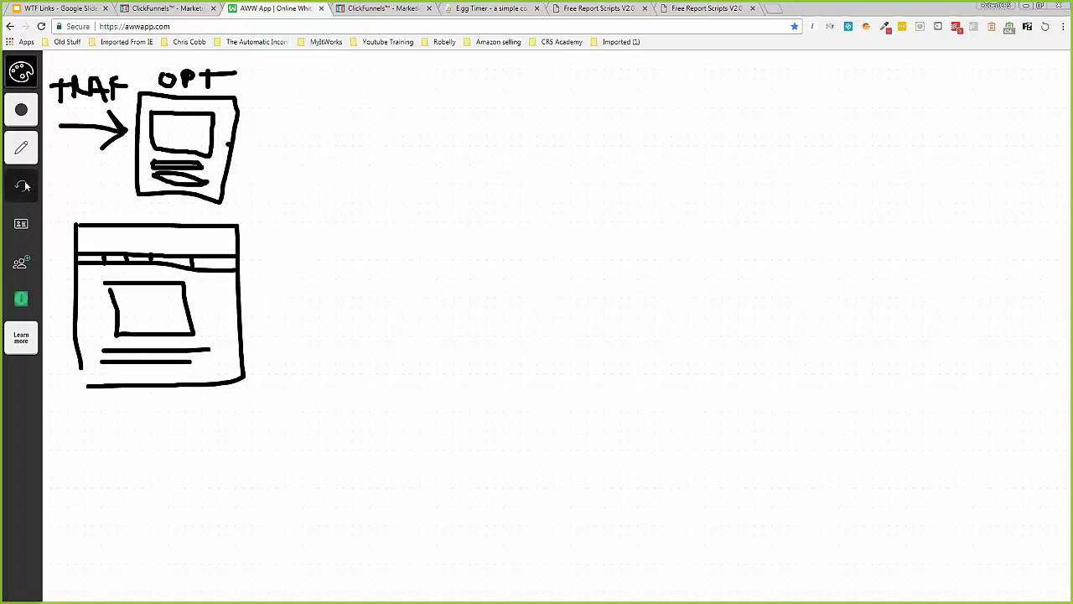
pyautogui.click(23, 186)
pyautogui.click(23, 186)
pyautogui.click(22, 186)
pyautogui.click(23, 186)
pyautogui.click(22, 186)
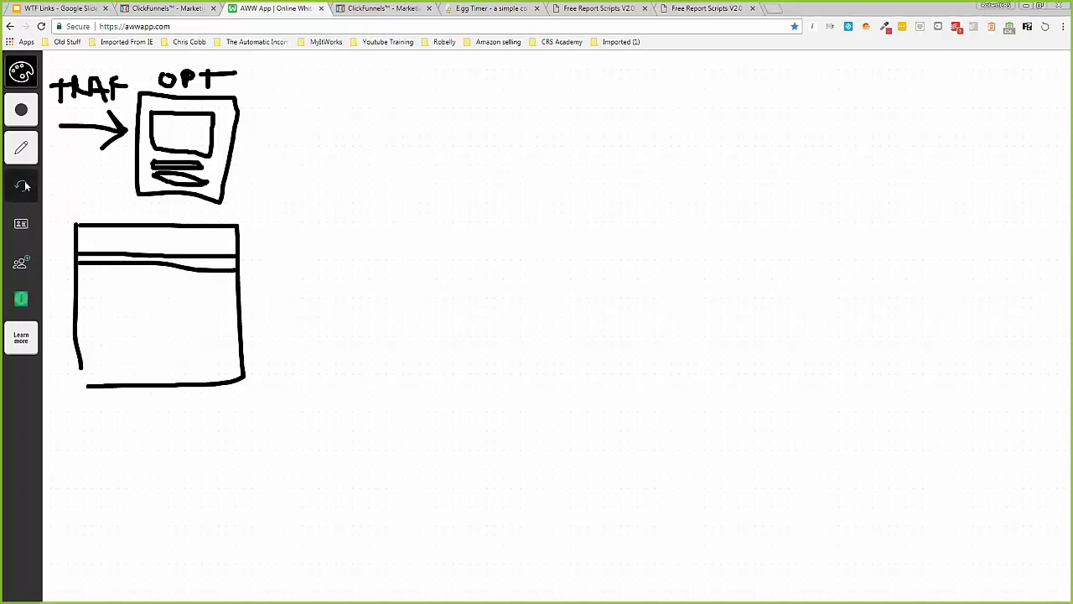
pyautogui.click(22, 186)
pyautogui.click(22, 187)
pyautogui.click(23, 186)
pyautogui.click(22, 186)
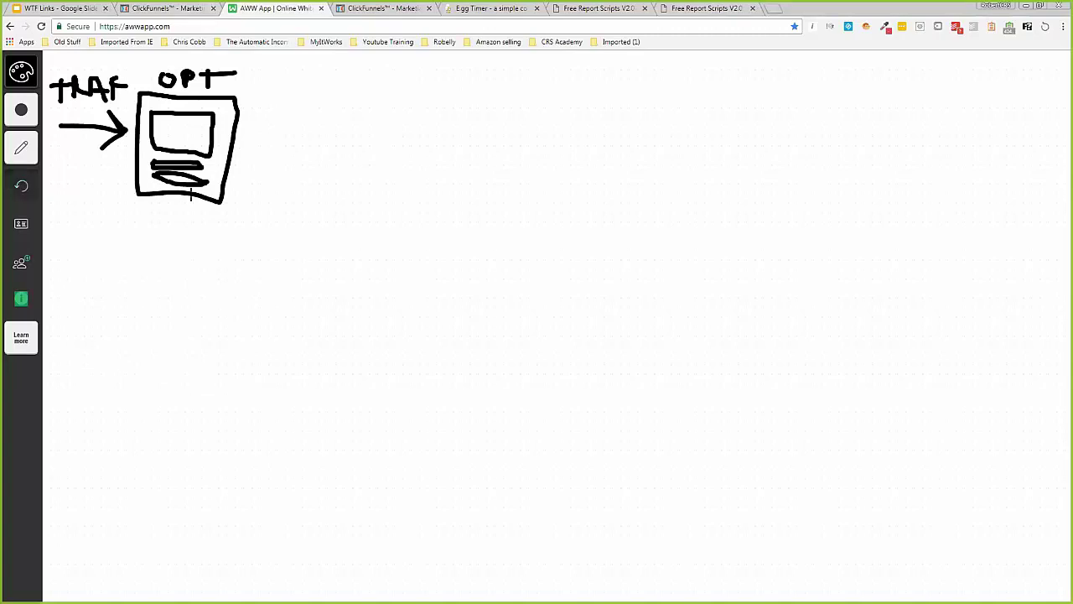
# - Draw an arrow from the opt-in page to a box listing #1, #2 and #3
pyautogui.moveTo(232, 144)
pyautogui.mouseDown()
pyautogui.moveTo(343, 101)
pyautogui.moveTo(338, 111)
pyautogui.mouseUp()
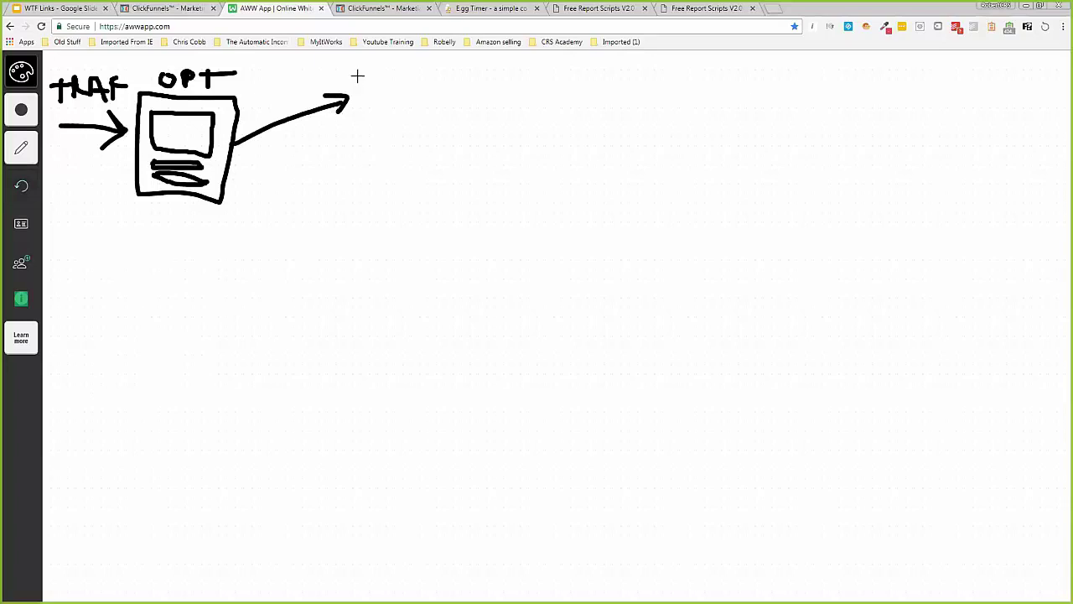
pyautogui.moveTo(358, 75); pyautogui.dragTo(353, 209)
pyautogui.moveTo(360, 74)
pyautogui.mouseDown()
pyautogui.moveTo(492, 72)
pyautogui.moveTo(481, 210)
pyautogui.moveTo(342, 215)
pyautogui.mouseUp()
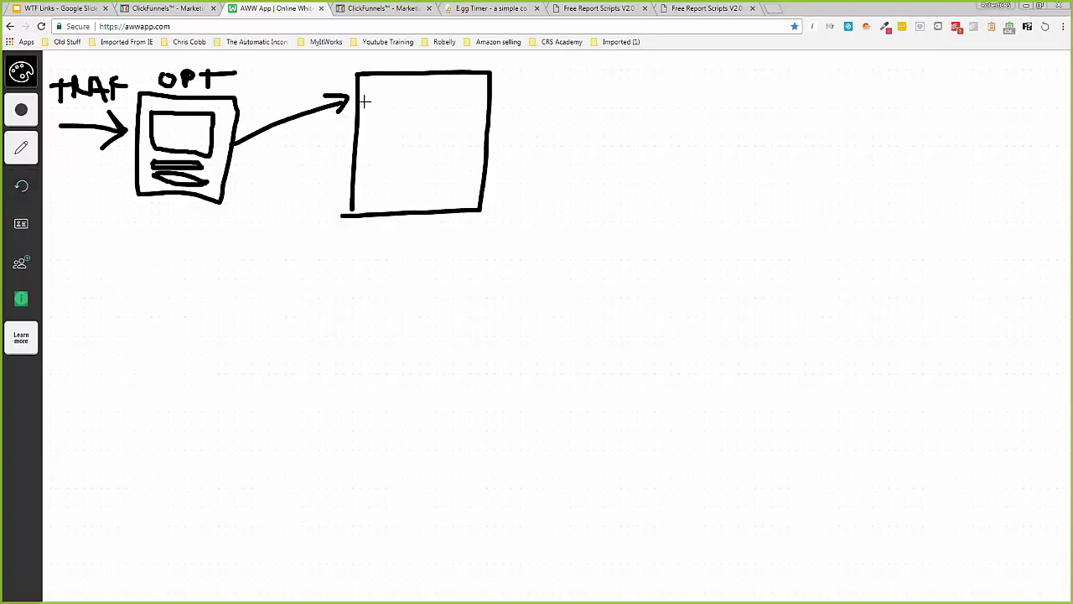
pyautogui.moveTo(372, 98)
pyautogui.mouseDown()
pyautogui.moveTo(376, 122)
pyautogui.moveTo(410, 122)
pyautogui.mouseUp()
pyautogui.moveTo(363, 149)
pyautogui.mouseDown()
pyautogui.moveTo(361, 167)
pyautogui.moveTo(380, 153)
pyautogui.moveTo(414, 162)
pyautogui.moveTo(373, 201)
pyautogui.mouseUp()
pyautogui.moveTo(359, 188)
pyautogui.mouseDown()
pyautogui.moveTo(413, 195)
pyautogui.moveTo(405, 199)
pyautogui.mouseUp()
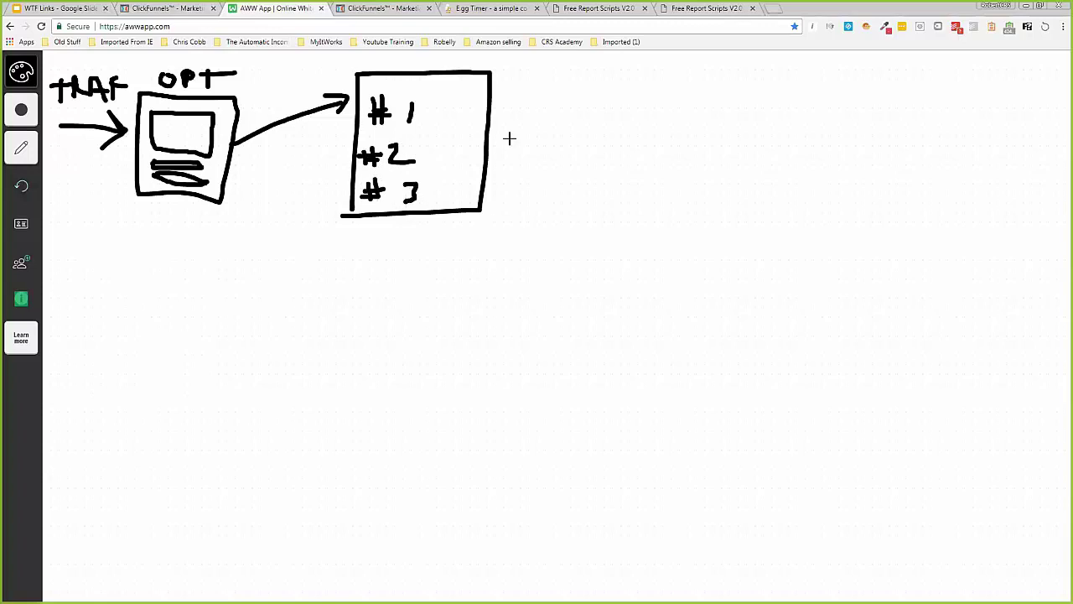
# - Add a dollar sign beside the box and touch-up marks on the traffic arrow and monitor
pyautogui.moveTo(518, 107); pyautogui.dragTo(496, 139)
pyautogui.moveTo(510, 95)
pyautogui.mouseDown()
pyautogui.moveTo(511, 148)
pyautogui.moveTo(497, 149)
pyautogui.moveTo(507, 173)
pyautogui.moveTo(498, 171)
pyautogui.mouseUp()
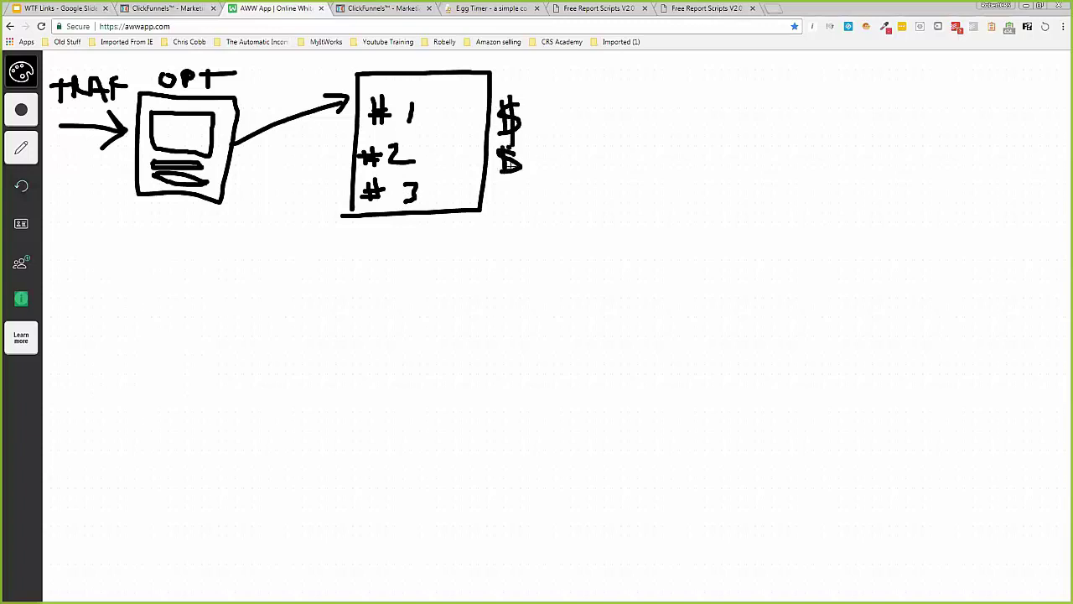
pyautogui.moveTo(64, 138)
pyautogui.mouseDown()
pyautogui.moveTo(64, 163)
pyautogui.moveTo(89, 137)
pyautogui.moveTo(74, 164)
pyautogui.mouseUp()
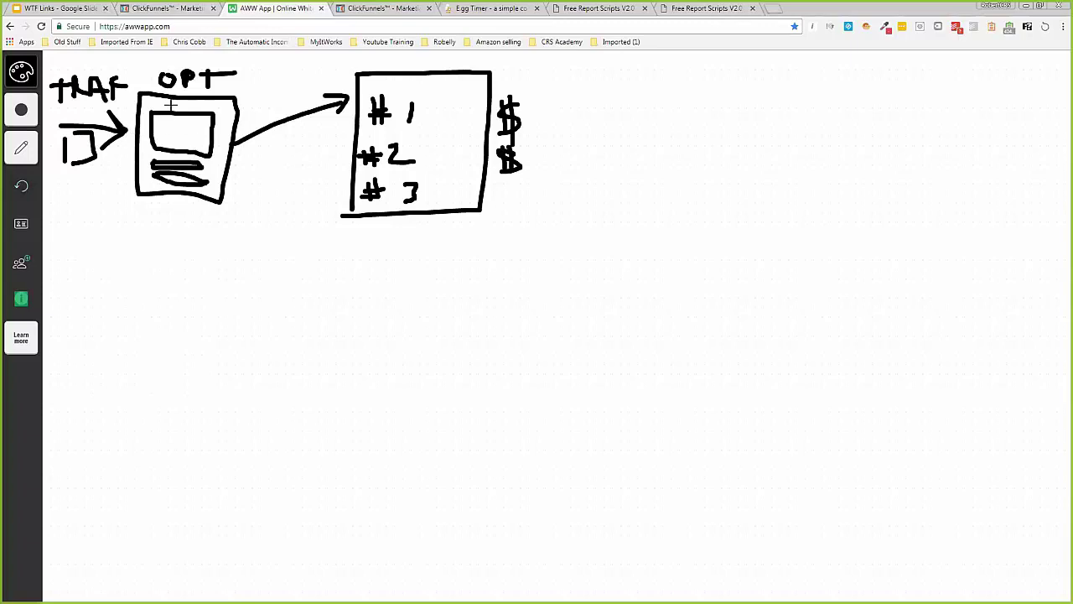
pyautogui.moveTo(154, 104); pyautogui.dragTo(208, 106)
# - In ClickFunnels, select the Thank You step and preview its Control page
pyautogui.click(399, 8)
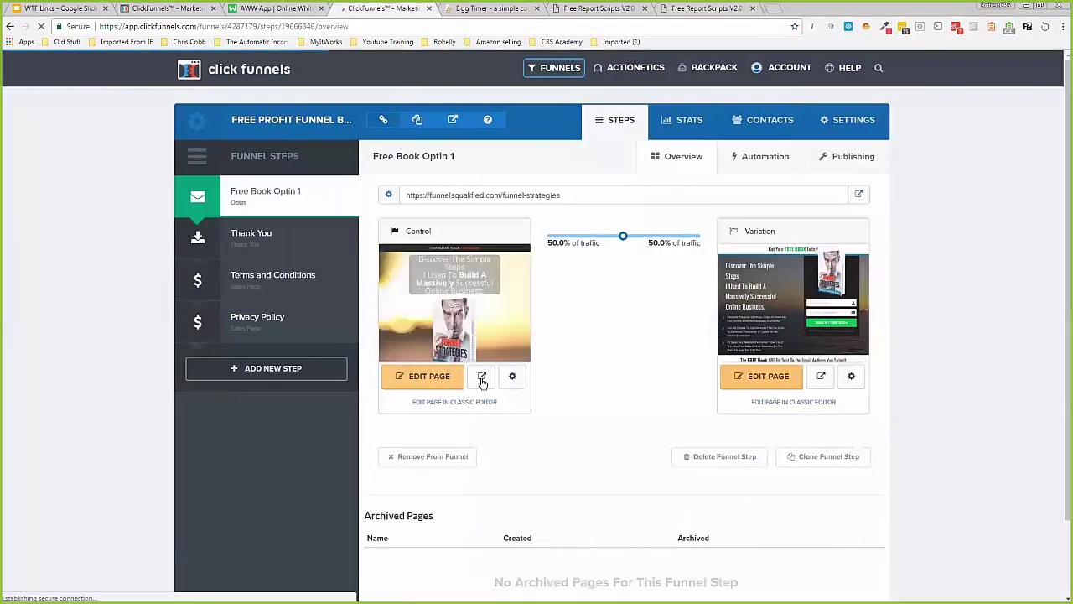
pyautogui.moveTo(510, 310)
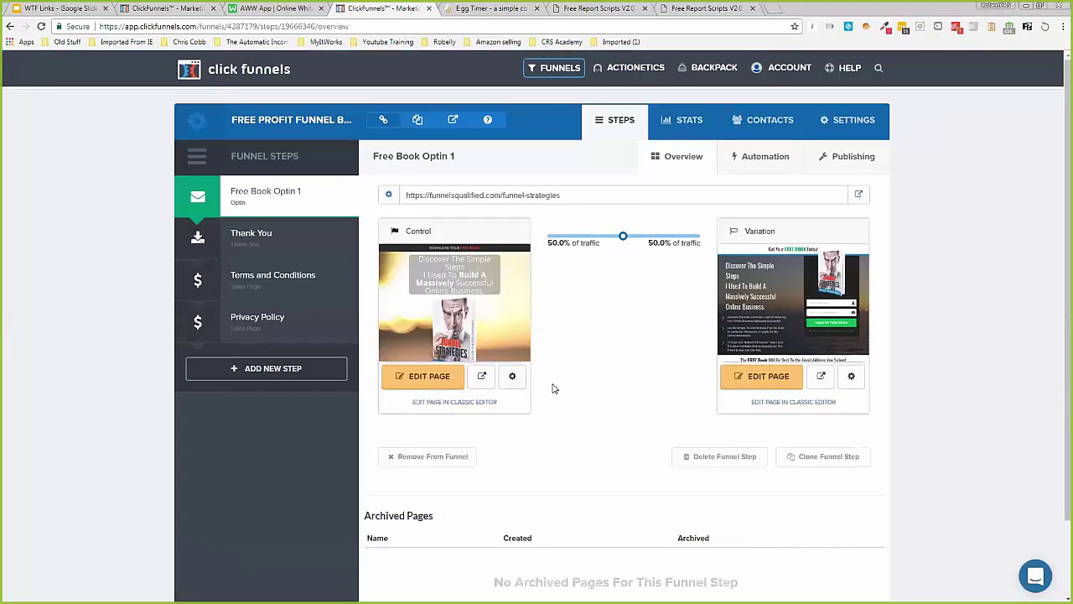
pyautogui.click(291, 11)
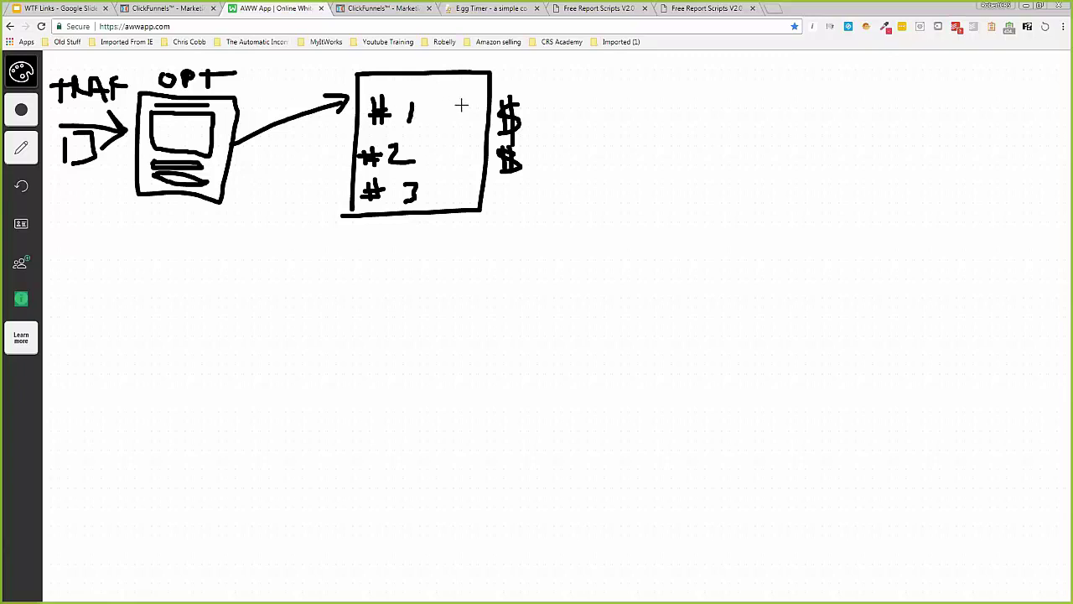
pyautogui.click(398, 9)
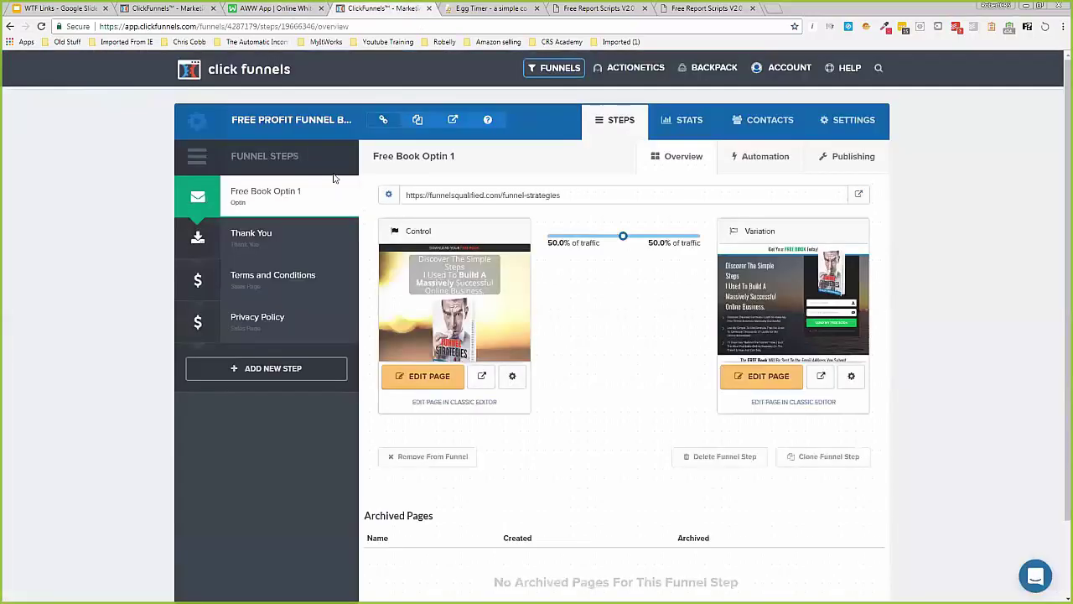
pyautogui.click(270, 236)
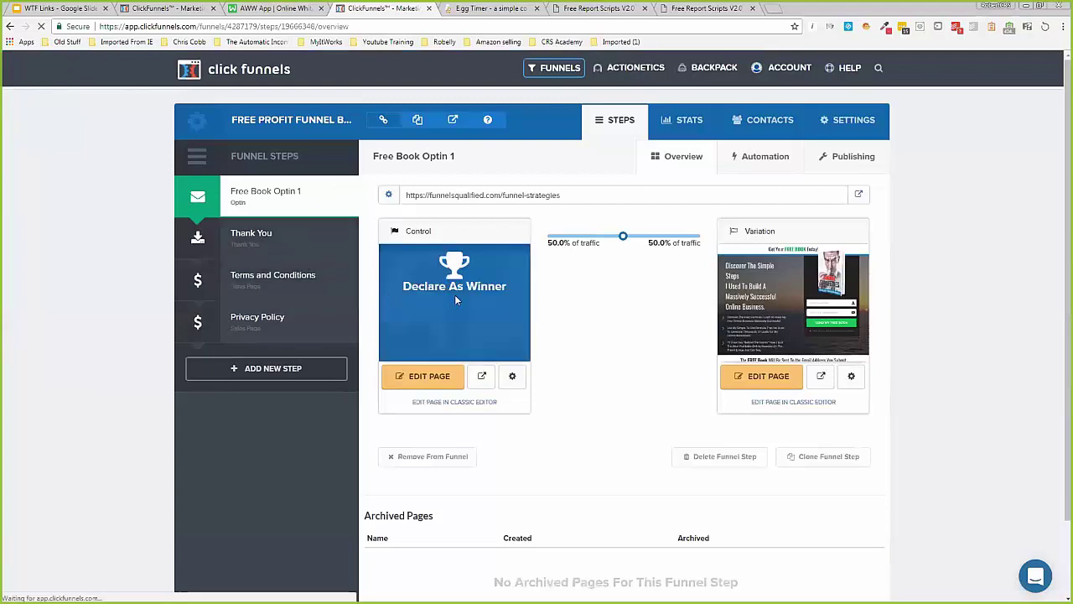
pyautogui.click(483, 376)
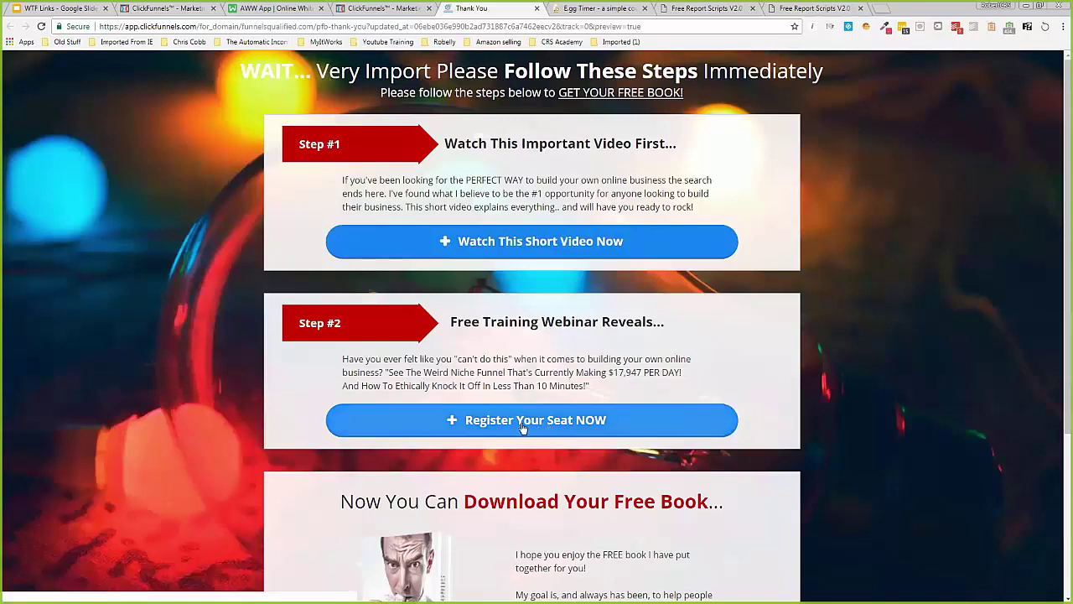
# - Scroll the Thank You preview to the free book download section, close it and return to the whiteboard
pyautogui.scroll(-1, 679, 353)
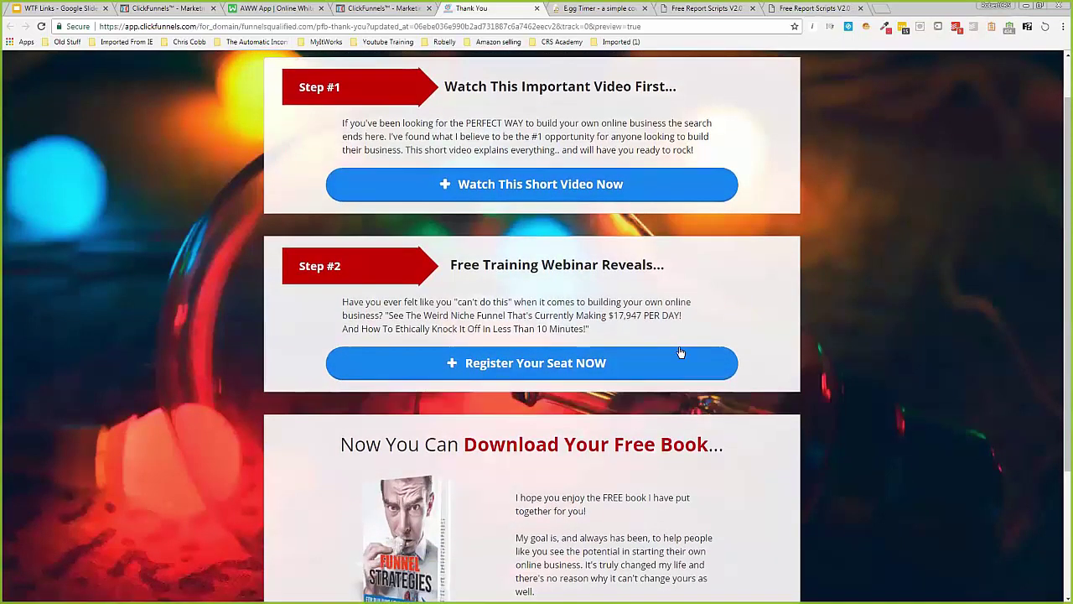
pyautogui.scroll(-1, 679, 352)
pyautogui.scroll(-1, 679, 353)
pyautogui.scroll(-2, 679, 353)
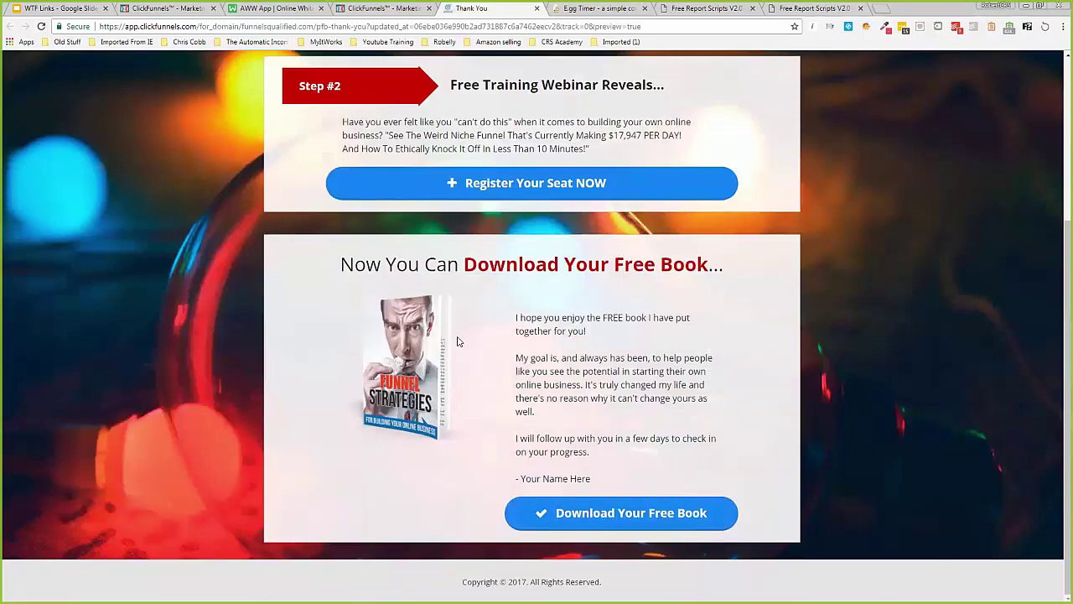
pyautogui.click(538, 10)
pyautogui.hotkey('ctrl', 'shift', 'Tab')
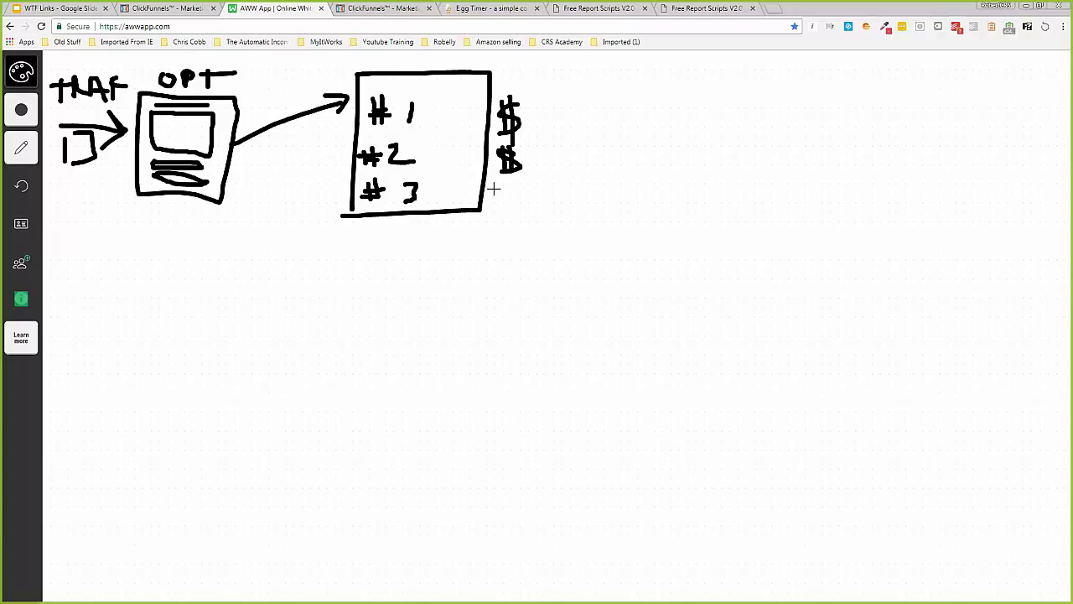
# - Write DL under the dollar signs and draw arrows out to a CF label
pyautogui.moveTo(506, 185)
pyautogui.mouseDown()
pyautogui.moveTo(520, 184)
pyautogui.moveTo(507, 201)
pyautogui.moveTo(556, 198)
pyautogui.mouseUp()
pyautogui.moveTo(526, 108); pyautogui.dragTo(598, 107)
pyautogui.moveTo(532, 154)
pyautogui.mouseDown()
pyautogui.moveTo(618, 119)
pyautogui.moveTo(613, 139)
pyautogui.mouseUp()
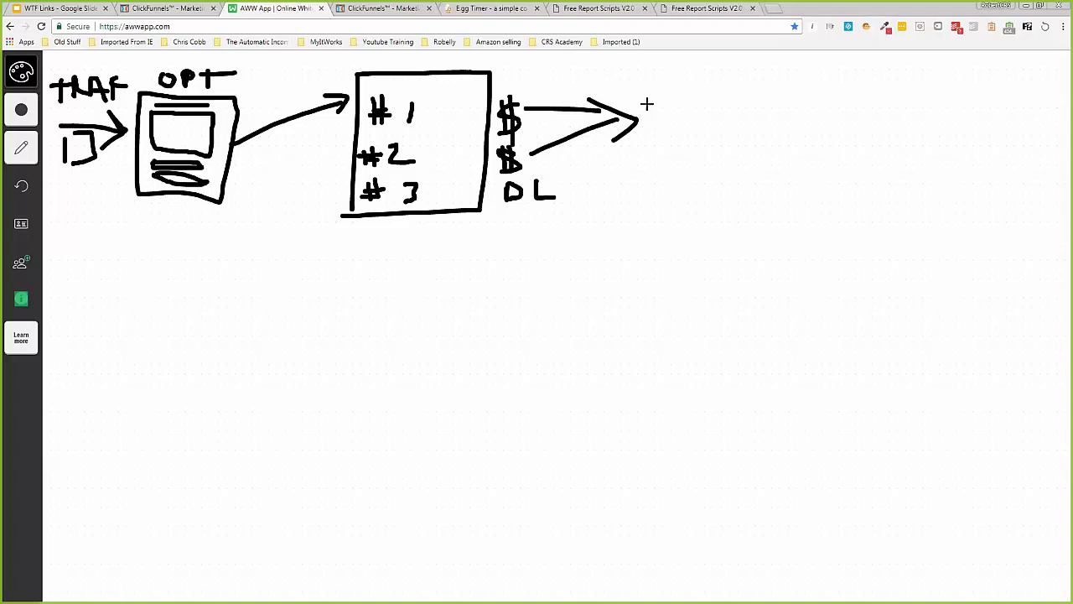
pyautogui.moveTo(665, 82)
pyautogui.mouseDown()
pyautogui.moveTo(654, 93)
pyautogui.moveTo(672, 103)
pyautogui.moveTo(683, 103)
pyautogui.moveTo(684, 82)
pyautogui.moveTo(704, 81)
pyautogui.moveTo(703, 95)
pyautogui.mouseUp()
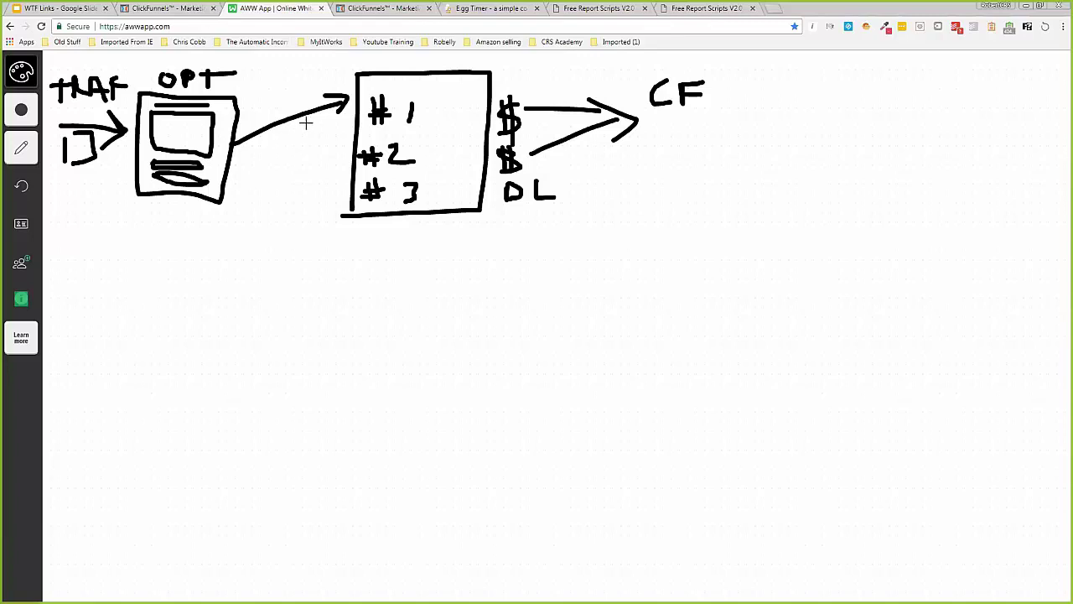
# - Write $38-80 beside CF and double-underline it
pyautogui.moveTo(776, 95)
pyautogui.mouseDown()
pyautogui.moveTo(738, 105)
pyautogui.moveTo(712, 145)
pyautogui.mouseUp()
pyautogui.moveTo(740, 87)
pyautogui.mouseDown()
pyautogui.moveTo(727, 165)
pyautogui.moveTo(755, 153)
pyautogui.mouseUp()
pyautogui.moveTo(784, 94)
pyautogui.mouseDown()
pyautogui.moveTo(798, 100)
pyautogui.moveTo(796, 141)
pyautogui.mouseUp()
pyautogui.moveTo(844, 101)
pyautogui.mouseDown()
pyautogui.moveTo(836, 142)
pyautogui.moveTo(857, 122)
pyautogui.moveTo(906, 137)
pyautogui.moveTo(920, 78)
pyautogui.moveTo(953, 106)
pyautogui.moveTo(935, 99)
pyautogui.mouseUp()
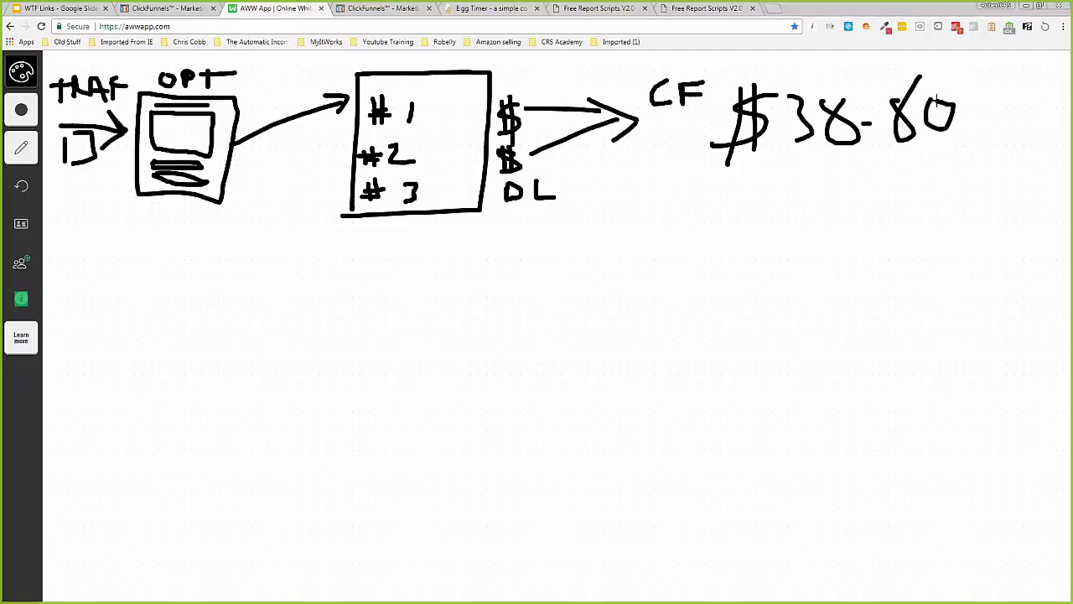
pyautogui.moveTo(795, 173); pyautogui.dragTo(948, 170)
pyautogui.moveTo(816, 193); pyautogui.dragTo(923, 189)
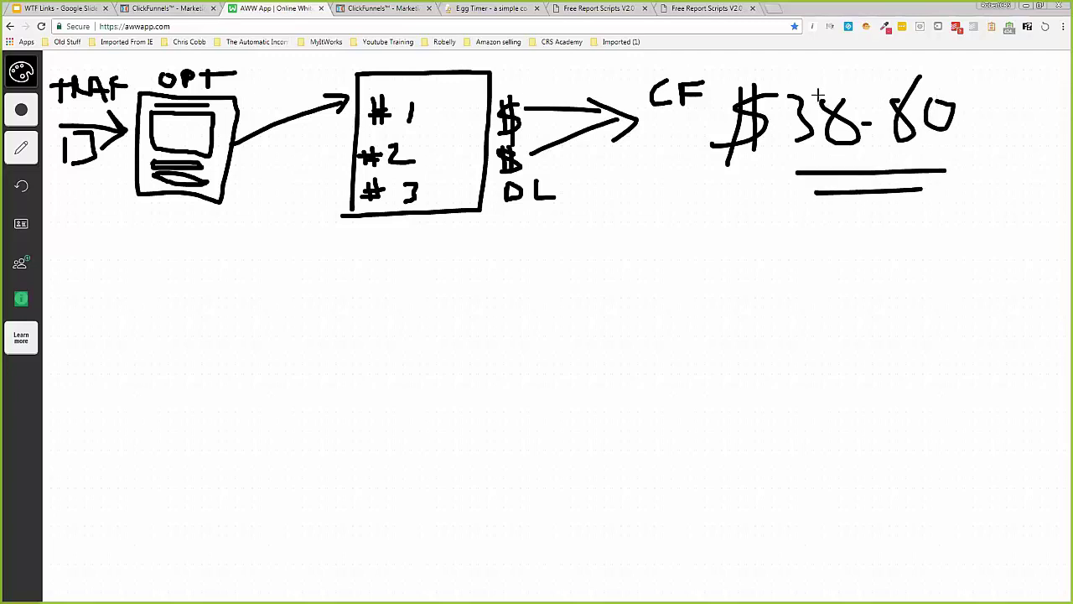
pyautogui.moveTo(823, 95); pyautogui.dragTo(842, 95)
# - Draw a chain of email envelopes from the box, connected to the OPT page with arrowheads
pyautogui.moveTo(386, 216)
pyautogui.mouseDown()
pyautogui.moveTo(496, 283)
pyautogui.moveTo(492, 307)
pyautogui.moveTo(527, 283)
pyautogui.moveTo(531, 323)
pyautogui.mouseUp()
pyautogui.moveTo(496, 286)
pyautogui.mouseDown()
pyautogui.moveTo(528, 279)
pyautogui.moveTo(550, 304)
pyautogui.moveTo(552, 326)
pyautogui.moveTo(591, 300)
pyautogui.moveTo(555, 283)
pyautogui.moveTo(570, 298)
pyautogui.moveTo(590, 287)
pyautogui.moveTo(662, 325)
pyautogui.moveTo(646, 288)
pyautogui.moveTo(598, 287)
pyautogui.moveTo(659, 290)
pyautogui.mouseUp()
pyautogui.moveTo(661, 303)
pyautogui.mouseDown()
pyautogui.moveTo(695, 305)
pyautogui.moveTo(686, 320)
pyautogui.moveTo(731, 285)
pyautogui.moveTo(680, 286)
pyautogui.mouseUp()
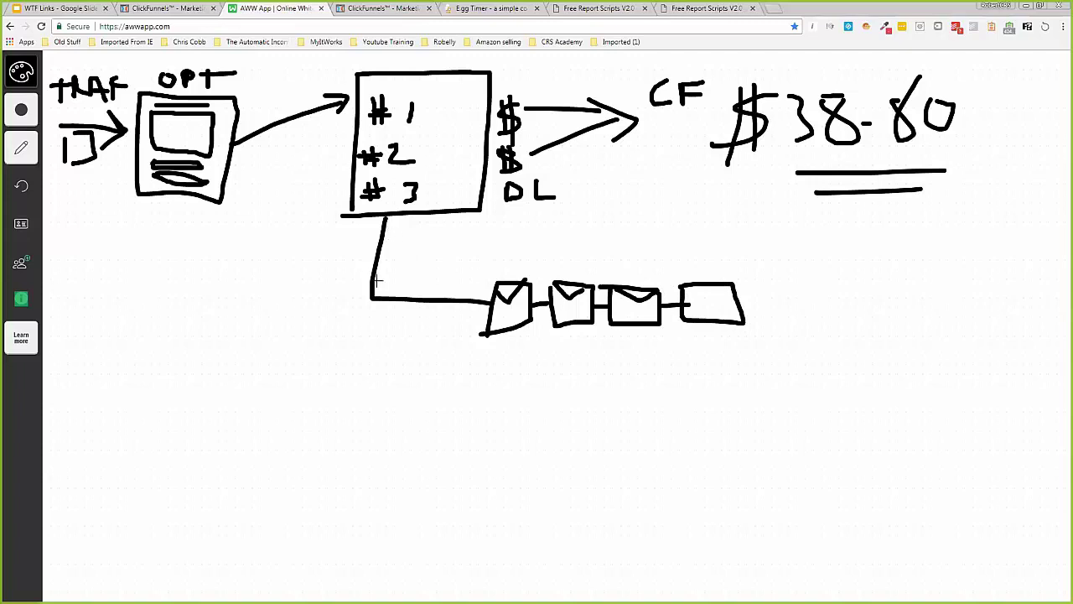
pyautogui.moveTo(373, 297)
pyautogui.mouseDown()
pyautogui.moveTo(227, 271)
pyautogui.moveTo(163, 211)
pyautogui.moveTo(166, 198)
pyautogui.mouseUp()
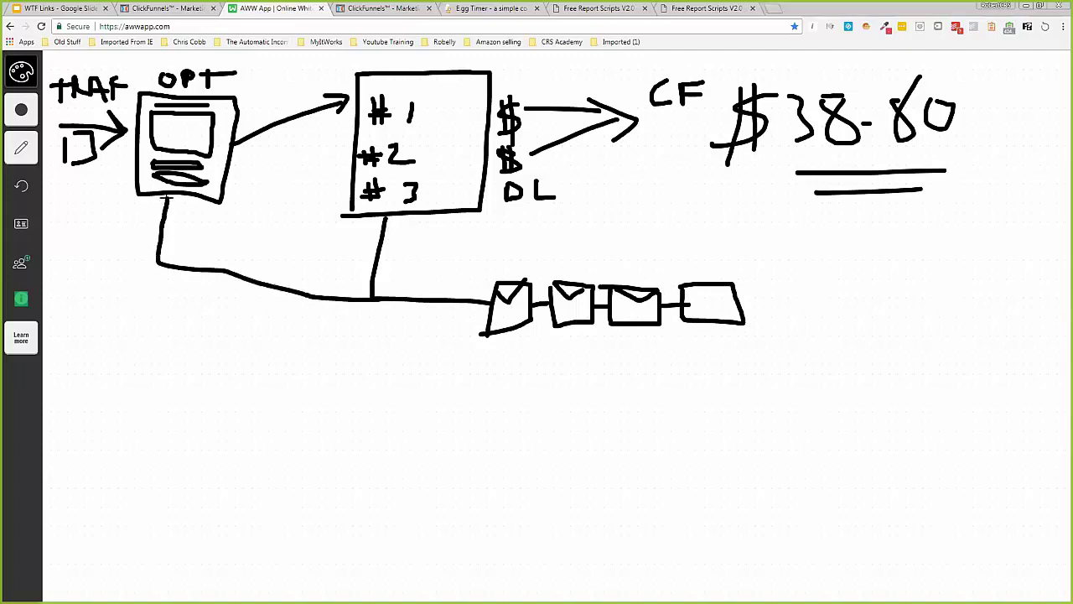
pyautogui.moveTo(195, 253)
pyautogui.mouseDown()
pyautogui.moveTo(220, 275)
pyautogui.moveTo(202, 287)
pyautogui.mouseUp()
pyautogui.moveTo(344, 277)
pyautogui.mouseDown()
pyautogui.moveTo(369, 297)
pyautogui.moveTo(342, 311)
pyautogui.mouseUp()
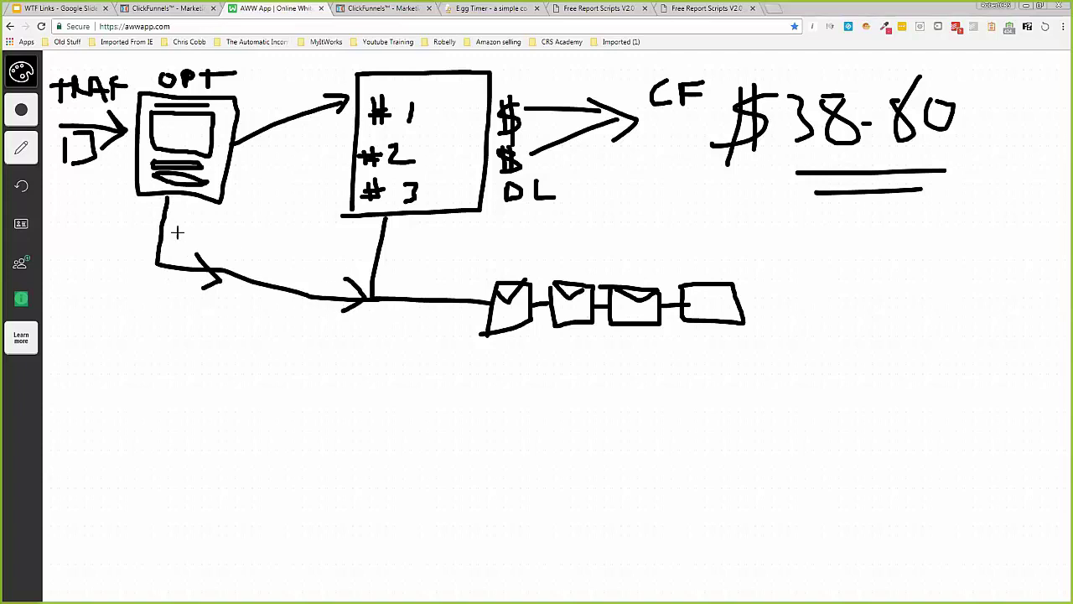
# - Number emails 1–4, arrow emails 1 and 2 back to the box, and underline #1–#3
pyautogui.moveTo(506, 256)
pyautogui.mouseDown()
pyautogui.moveTo(506, 270)
pyautogui.moveTo(625, 274)
pyautogui.mouseUp()
pyautogui.moveTo(701, 245)
pyautogui.mouseDown()
pyautogui.moveTo(702, 265)
pyautogui.moveTo(716, 265)
pyautogui.moveTo(735, 292)
pyautogui.mouseUp()
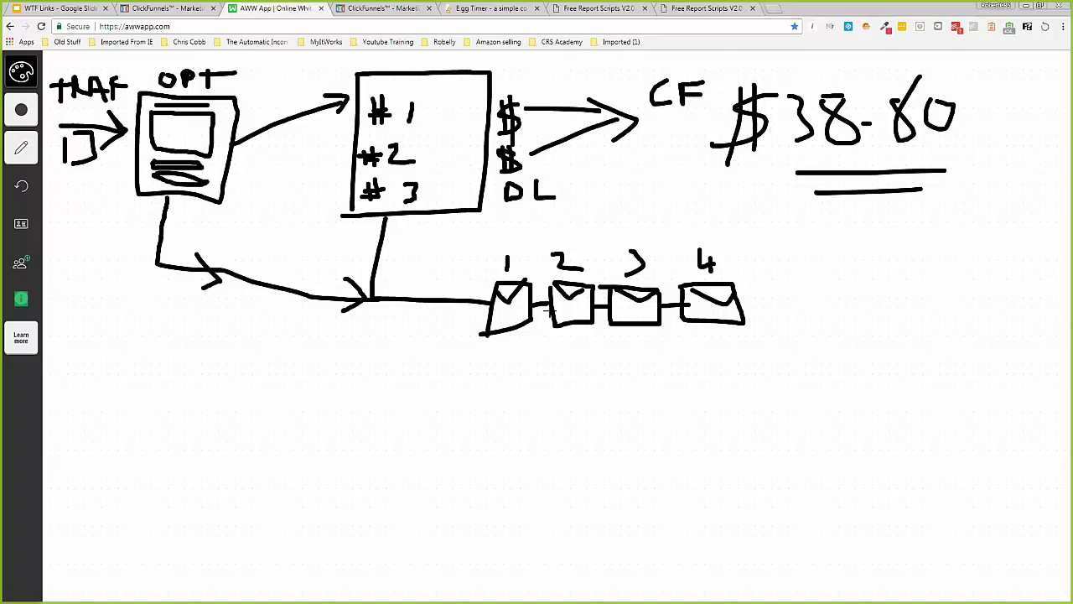
pyautogui.moveTo(495, 278)
pyautogui.mouseDown()
pyautogui.moveTo(449, 214)
pyautogui.moveTo(478, 216)
pyautogui.mouseUp()
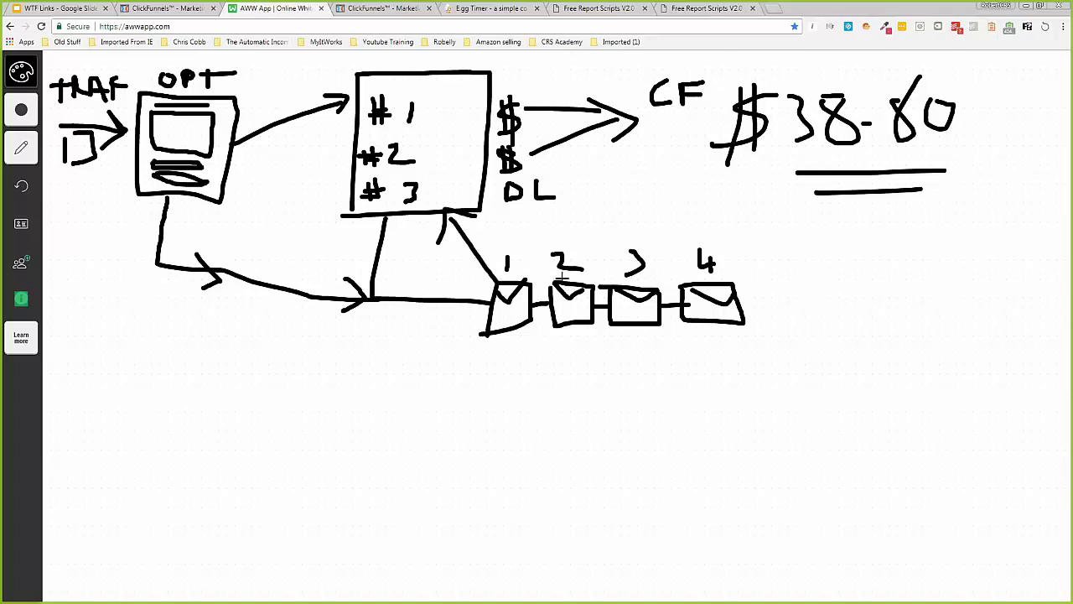
pyautogui.moveTo(546, 271); pyautogui.dragTo(472, 210)
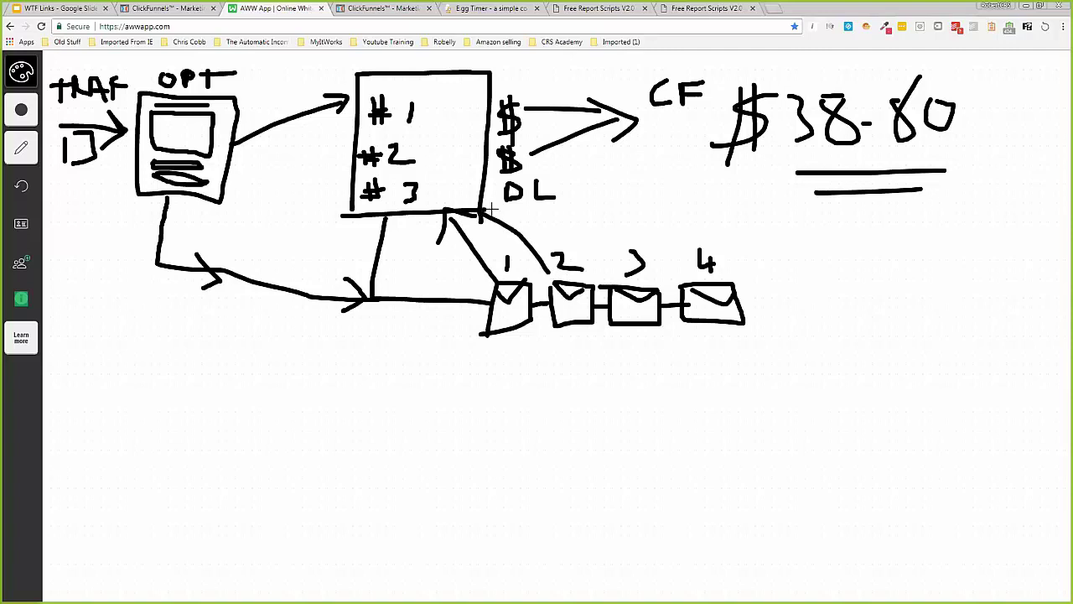
pyautogui.moveTo(398, 131); pyautogui.dragTo(468, 132)
pyautogui.moveTo(395, 169); pyautogui.dragTo(463, 170)
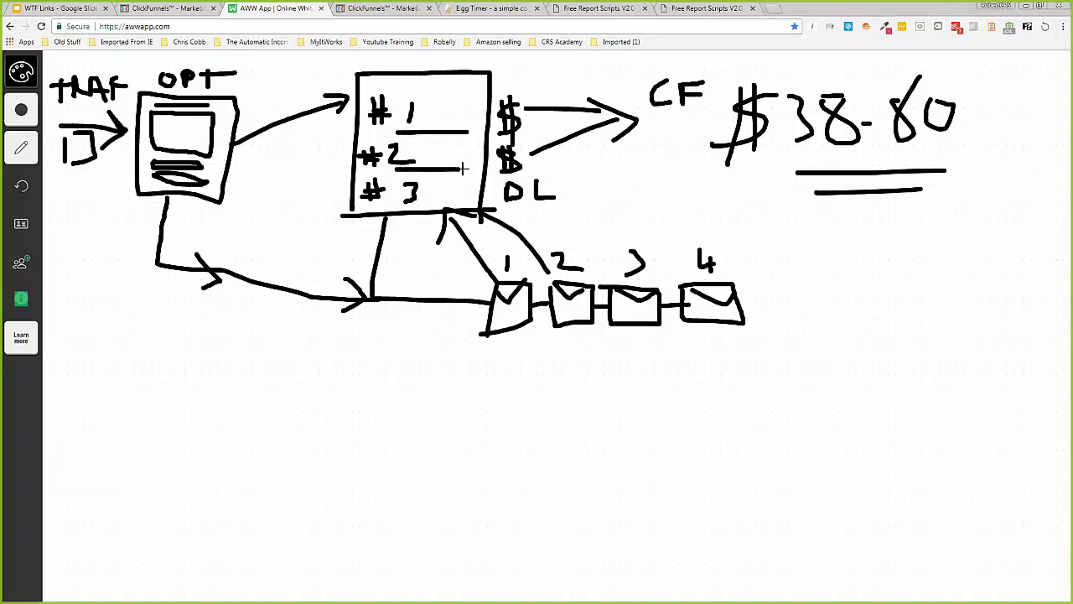
pyautogui.moveTo(393, 205); pyautogui.dragTo(458, 206)
# - Add a fifth email labelled 5 and a dollar sign below the first emails
pyautogui.moveTo(792, 251)
pyautogui.mouseDown()
pyautogui.moveTo(768, 268)
pyautogui.moveTo(778, 277)
pyautogui.moveTo(756, 315)
pyautogui.moveTo(805, 305)
pyautogui.moveTo(755, 315)
pyautogui.moveTo(803, 279)
pyautogui.mouseUp()
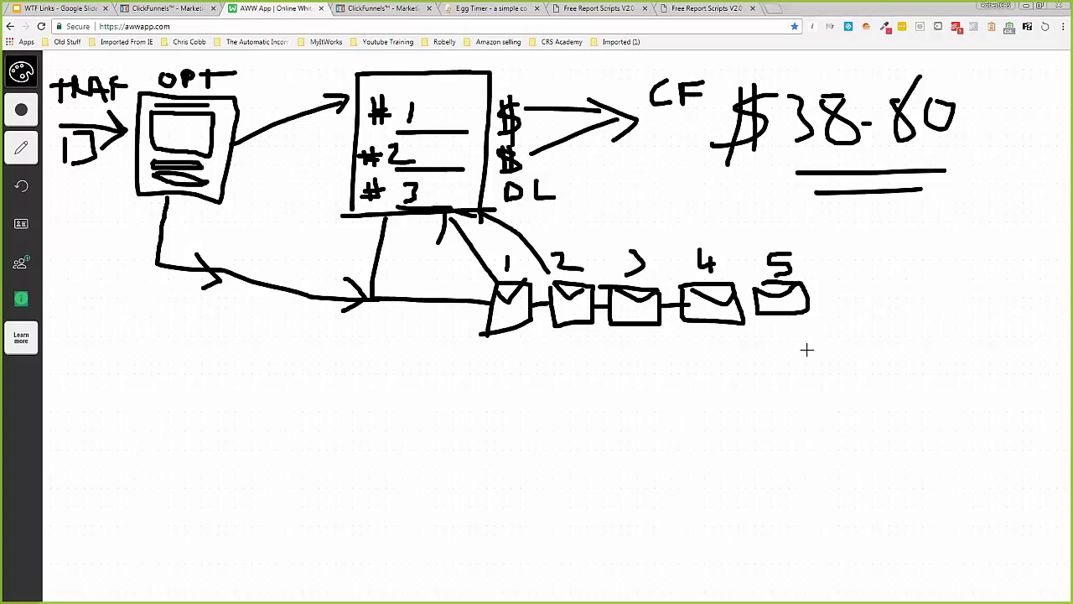
pyautogui.moveTo(744, 302); pyautogui.dragTo(755, 302)
pyautogui.moveTo(578, 348)
pyautogui.mouseDown()
pyautogui.moveTo(568, 372)
pyautogui.moveTo(518, 388)
pyautogui.mouseUp()
pyautogui.moveTo(527, 340)
pyautogui.mouseDown()
pyautogui.moveTo(543, 401)
pyautogui.moveTo(560, 398)
pyautogui.mouseUp()
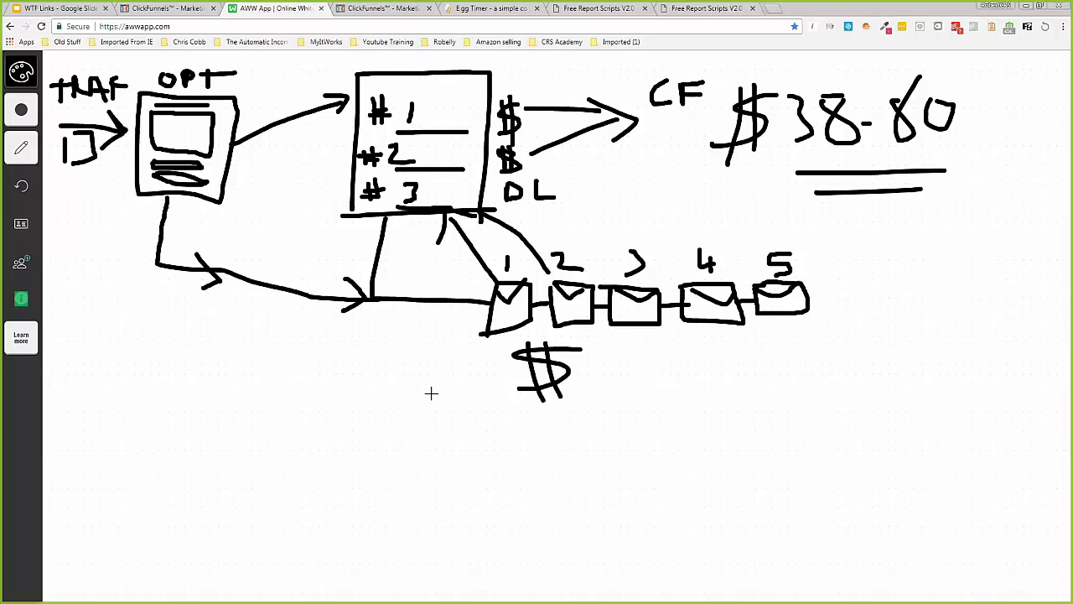
# - Write an underlined T5 under email 4 with 1—11 beside it, then return to ClickFunnels
pyautogui.moveTo(721, 360); pyautogui.dragTo(722, 392)
pyautogui.moveTo(764, 362); pyautogui.dragTo(723, 389)
pyautogui.moveTo(847, 352)
pyautogui.mouseDown()
pyautogui.moveTo(846, 384)
pyautogui.moveTo(918, 367)
pyautogui.moveTo(971, 387)
pyautogui.mouseUp()
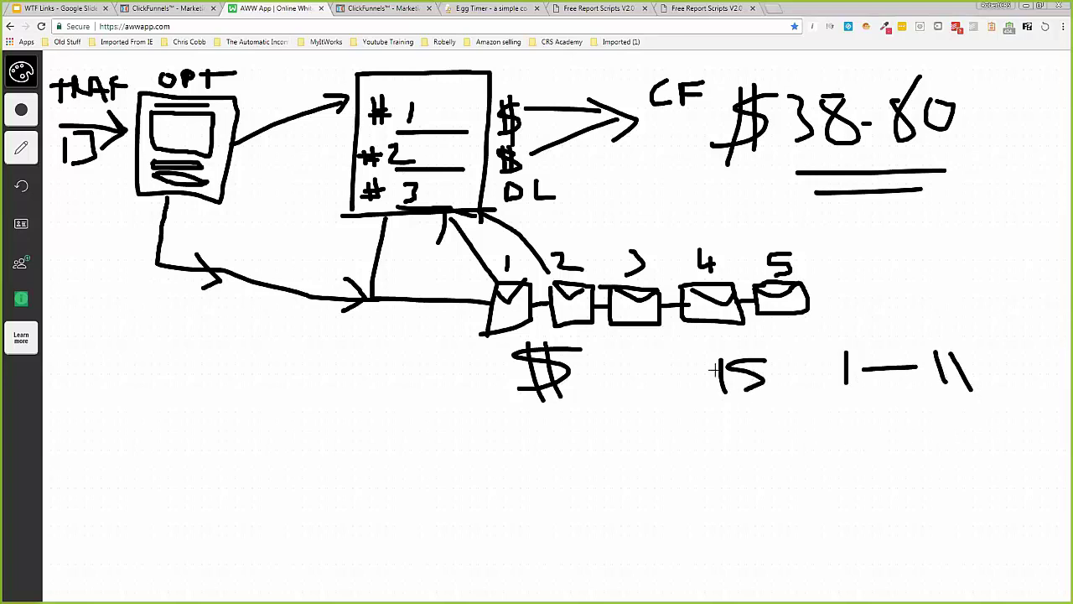
pyautogui.moveTo(708, 359); pyautogui.dragTo(745, 356)
pyautogui.moveTo(703, 400); pyautogui.dragTo(748, 401)
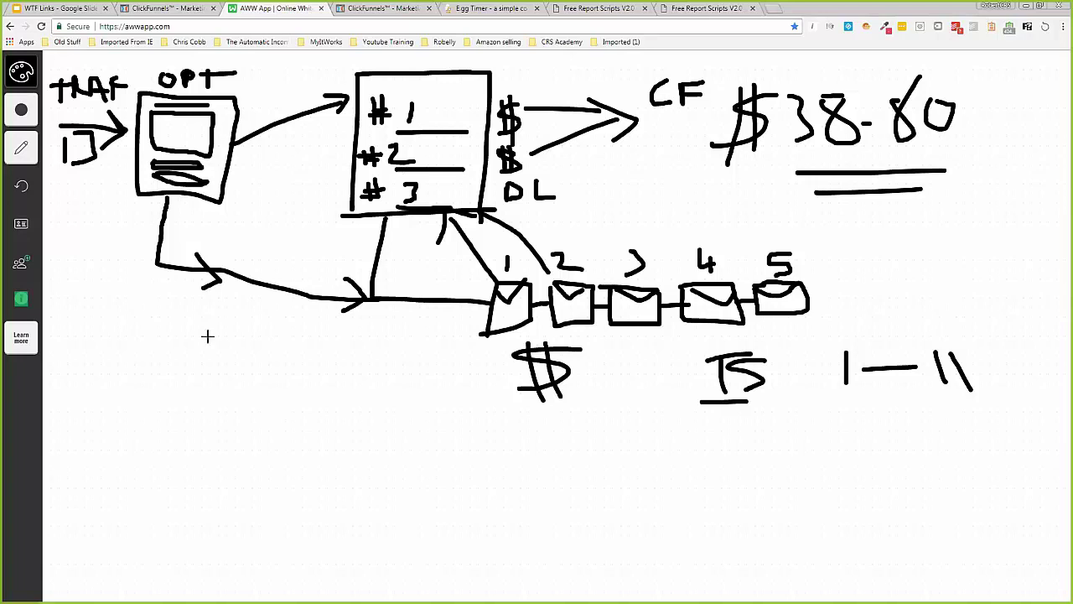
pyautogui.click(384, 8)
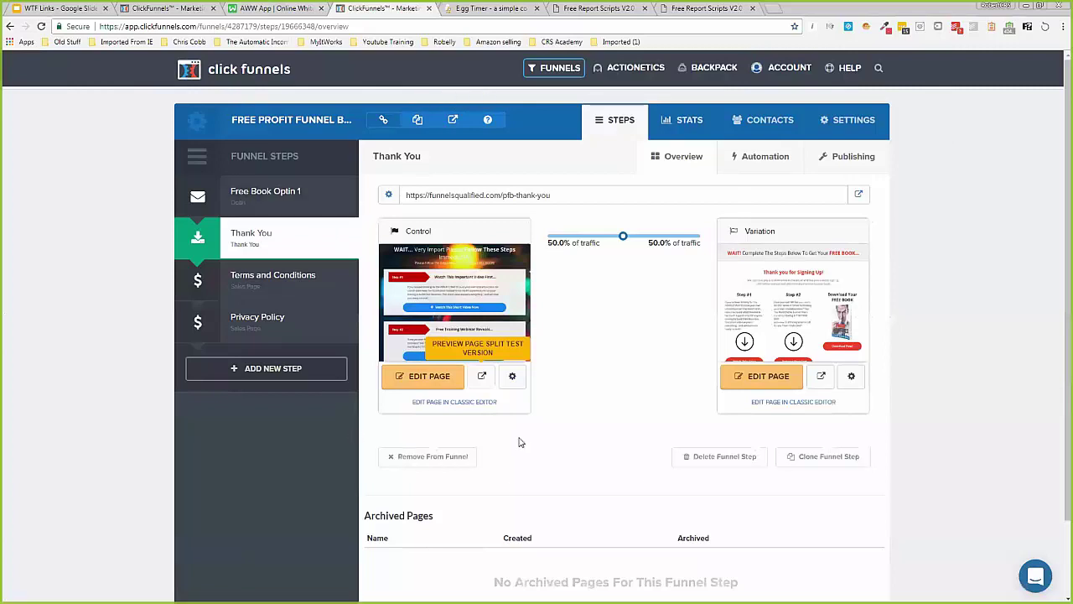
# - Open the Free Book Optin 1 step with its 50/50 Control and Variation pages
pyautogui.click(277, 192)
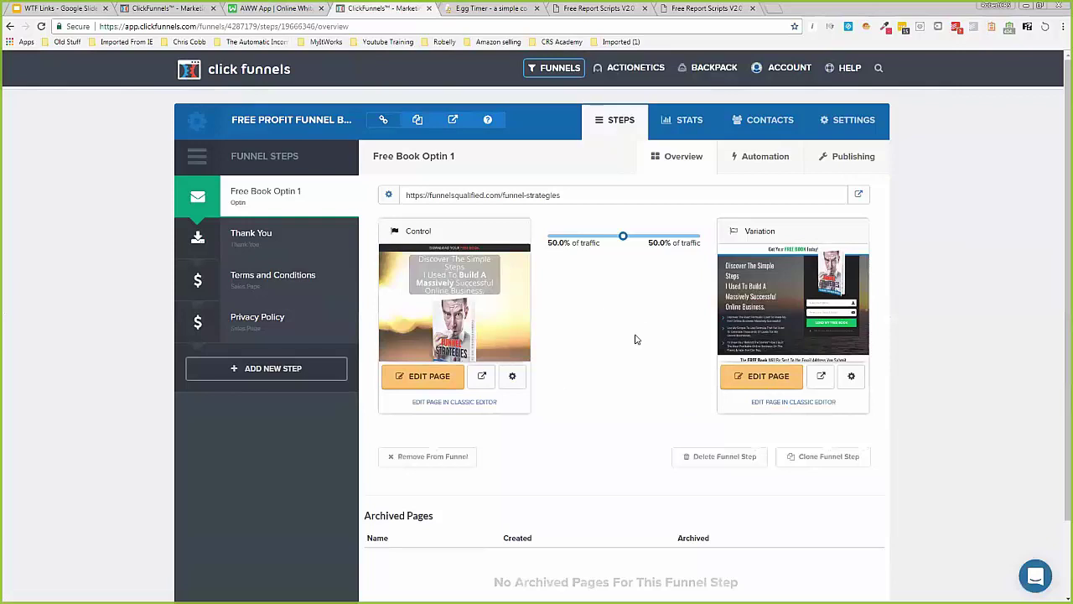
pyautogui.moveTo(496, 338)
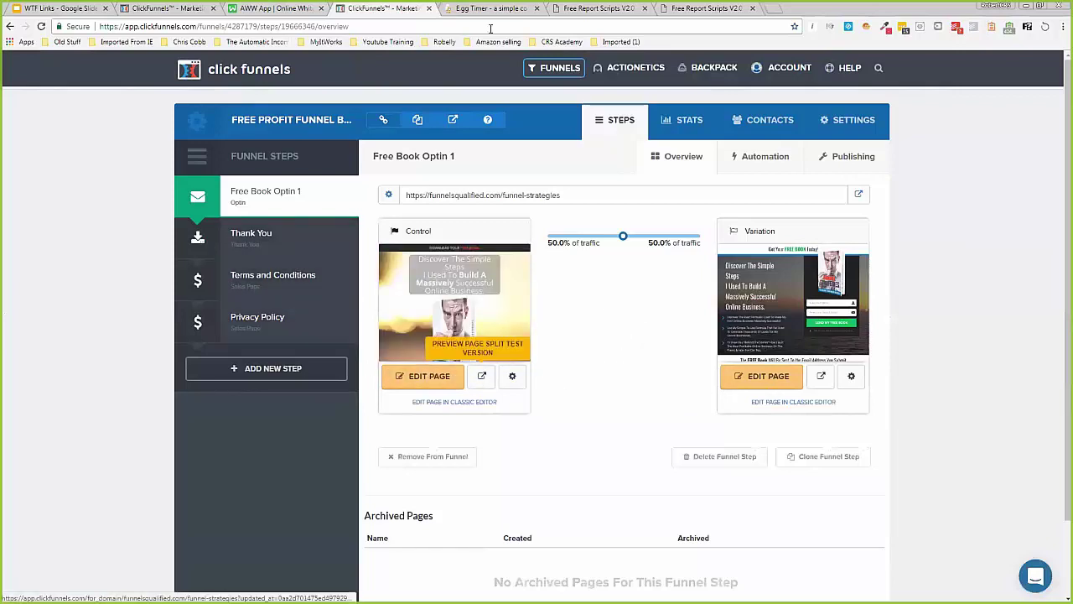
# - Preview the opt-in Control page, close its exit popup, try the name and e-mail fields, and return
pyautogui.click(482, 379)
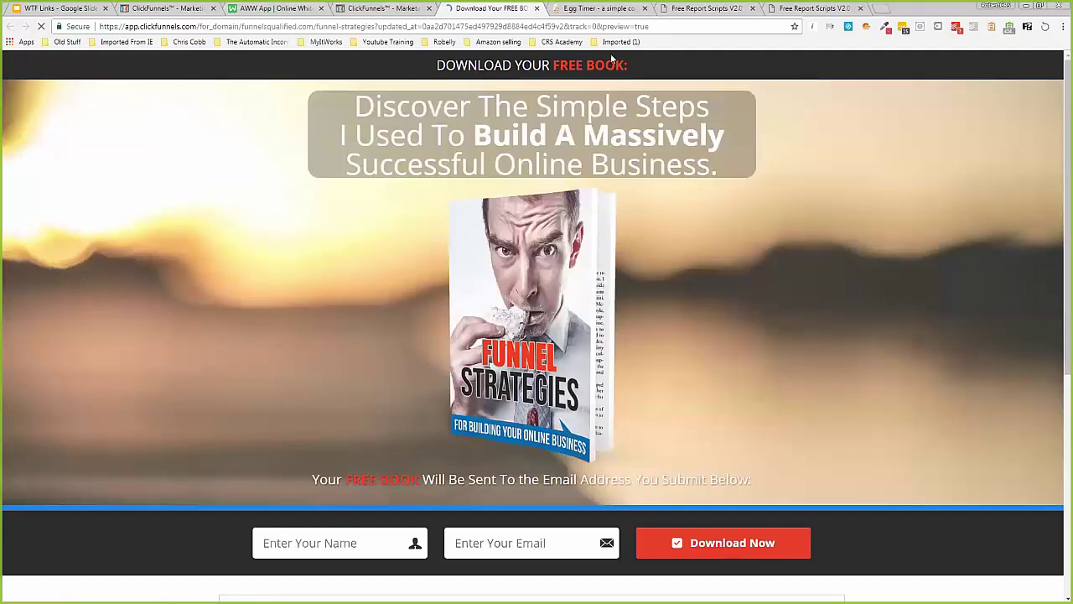
pyautogui.scroll(-1, 346, 332)
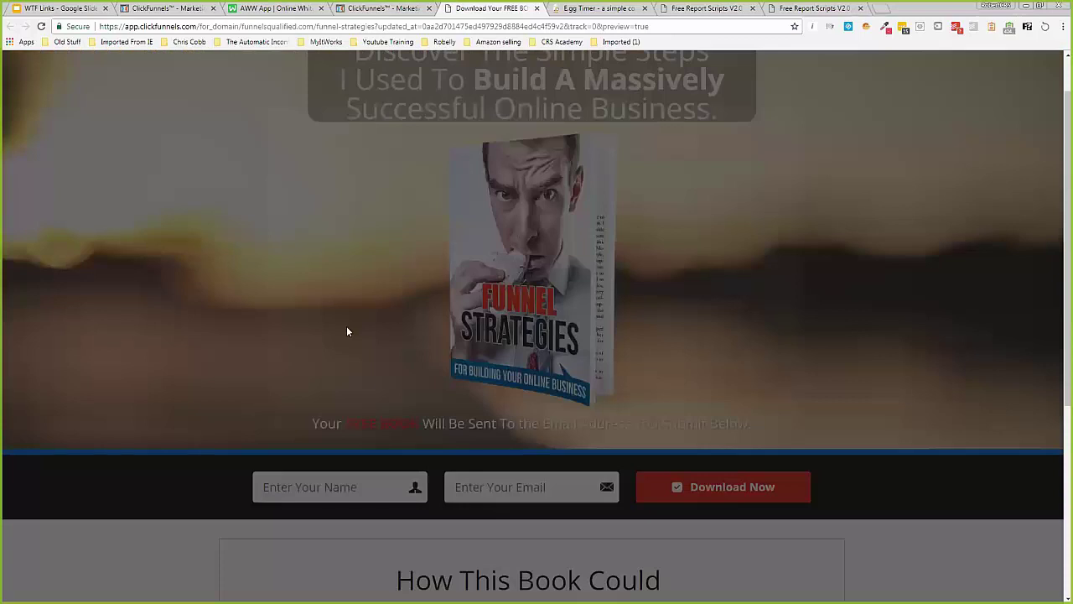
pyautogui.scroll(-2, 766, 140)
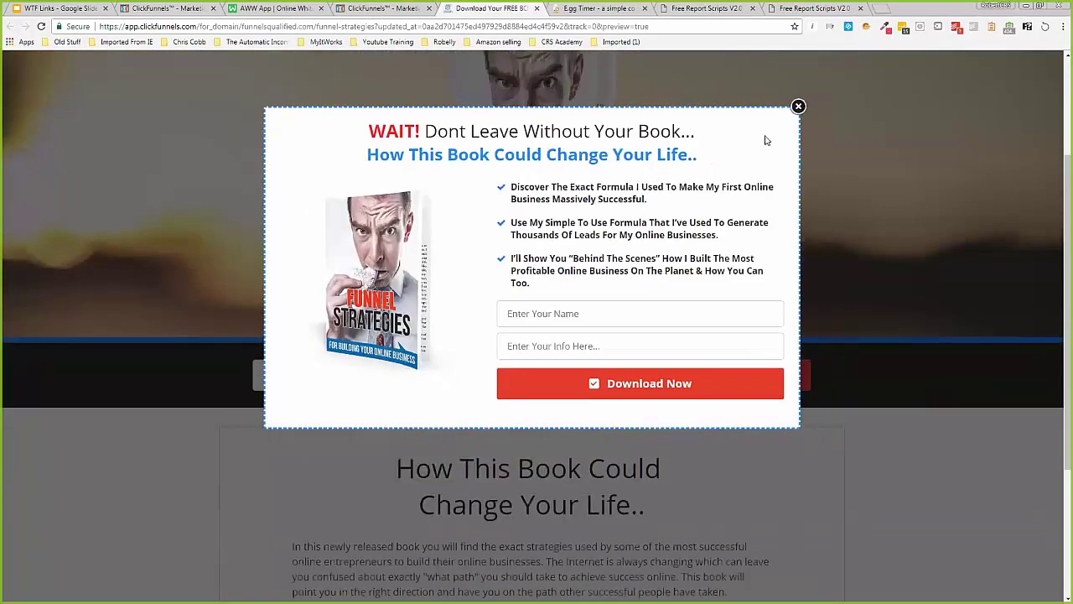
pyautogui.click(798, 106)
pyautogui.click(294, 375)
pyautogui.click(472, 375)
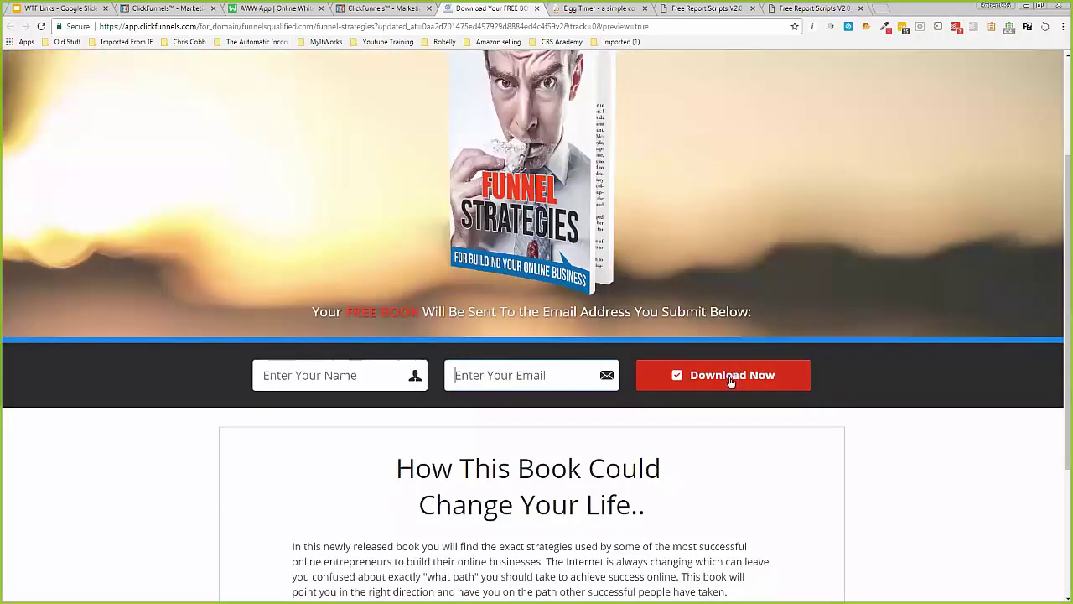
pyautogui.scroll(-3, 674, 410)
pyautogui.scroll(5, 673, 409)
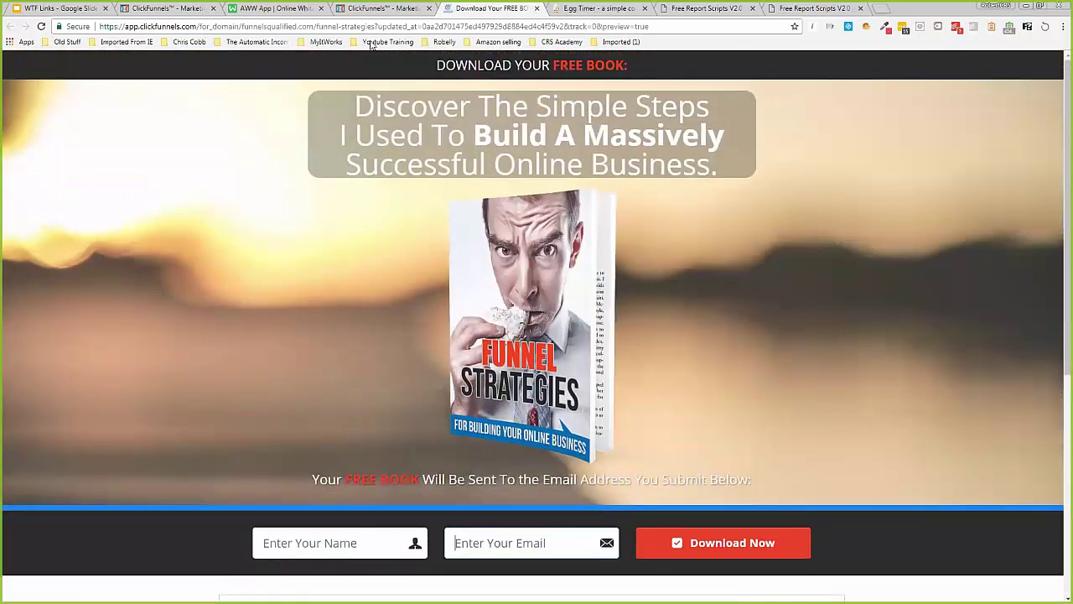
pyautogui.click(385, 7)
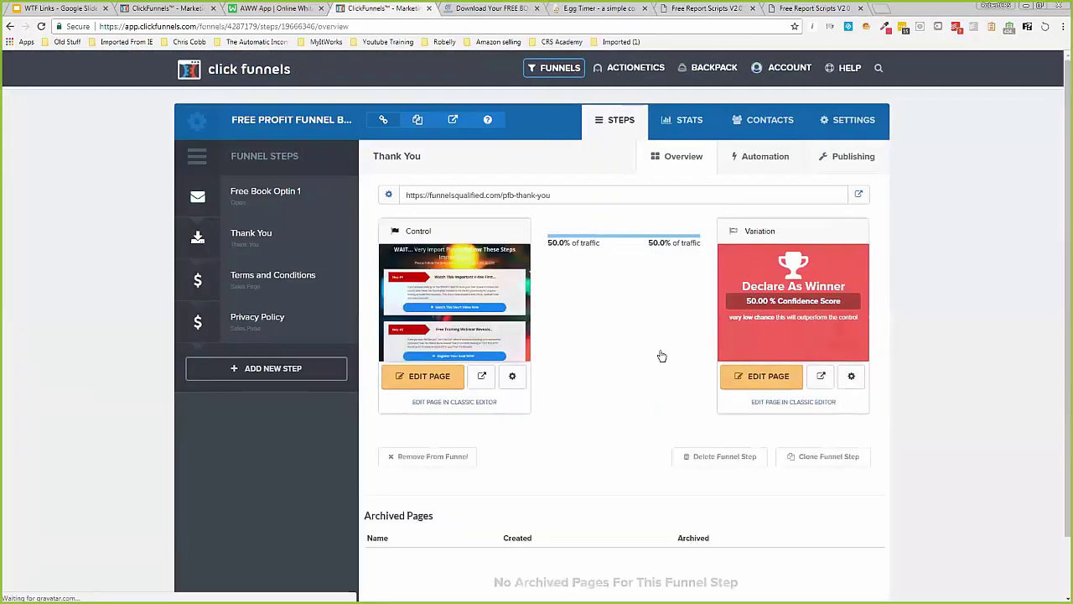
# - Preview the Thank You control page and open its 'Download Your Free Book' PDF
pyautogui.click(481, 377)
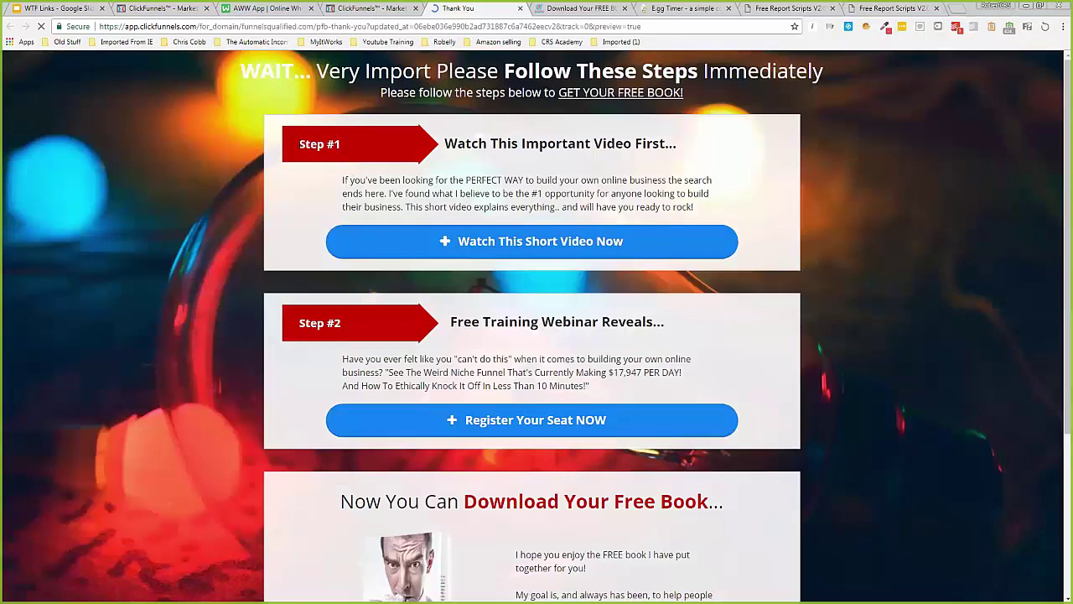
pyautogui.tripleClick(319, 145)
pyautogui.scroll(-3, 503, 461)
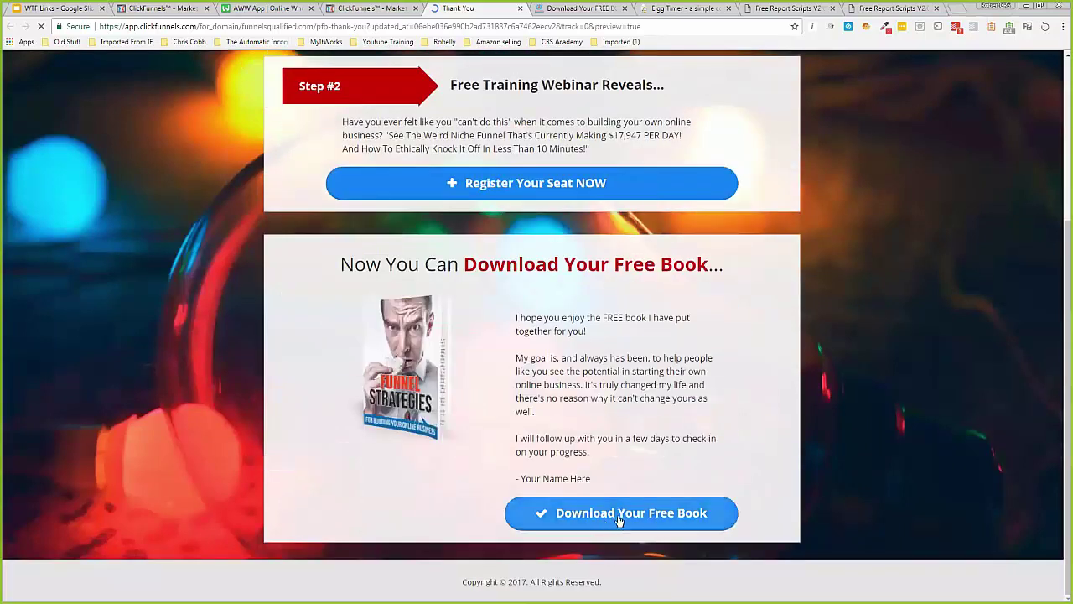
pyautogui.click(561, 506)
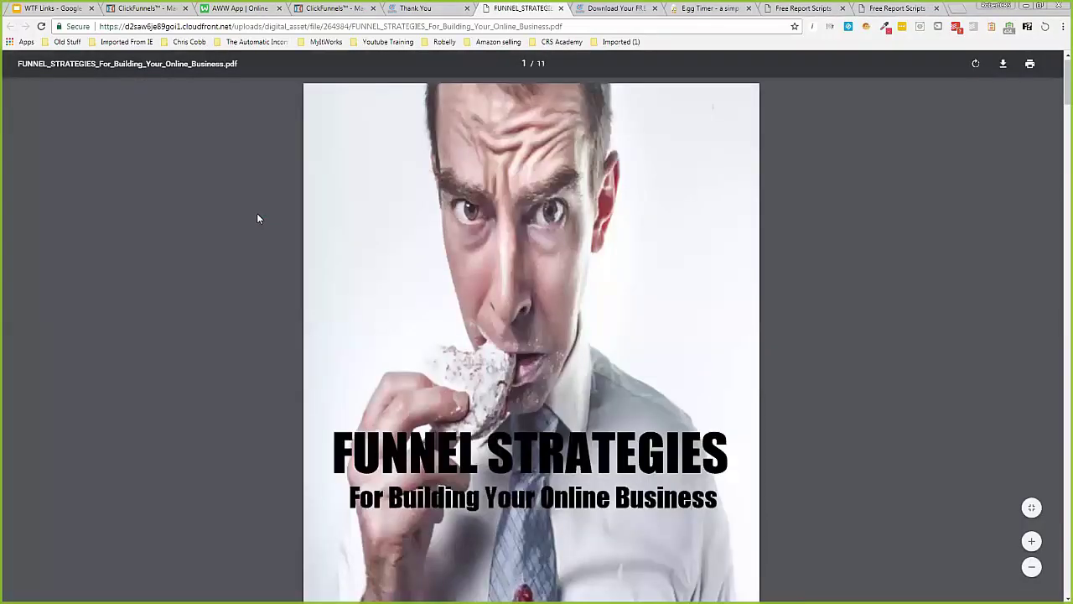
# - Scroll through the Funnel Strategies PDF pages, then return to the ClickFunnels funnel
pyautogui.scroll(-3, 248, 220)
pyautogui.scroll(-10, 243, 221)
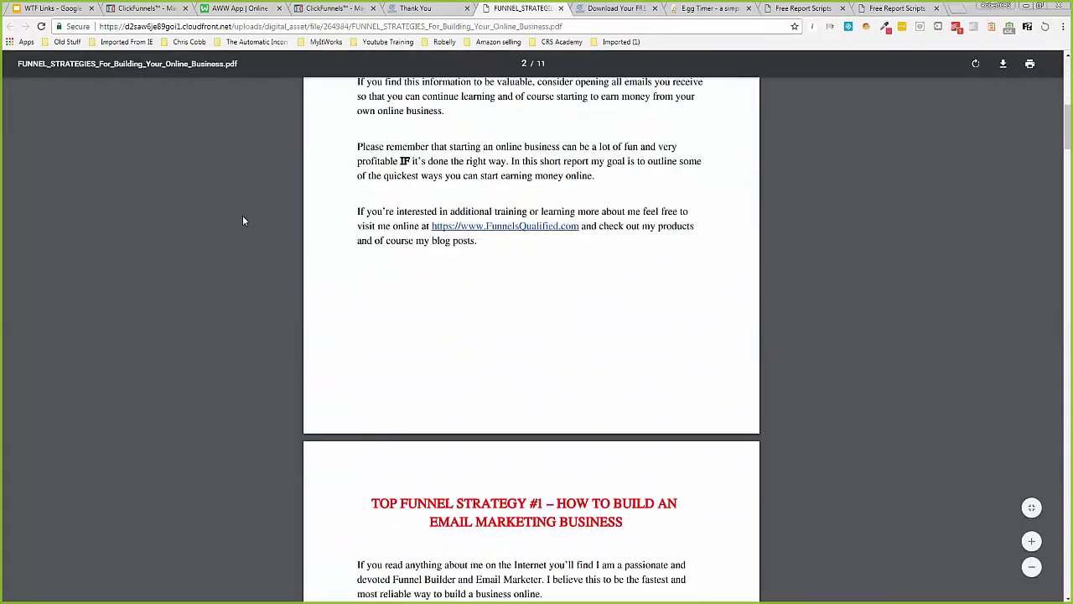
pyautogui.scroll(-10, 243, 221)
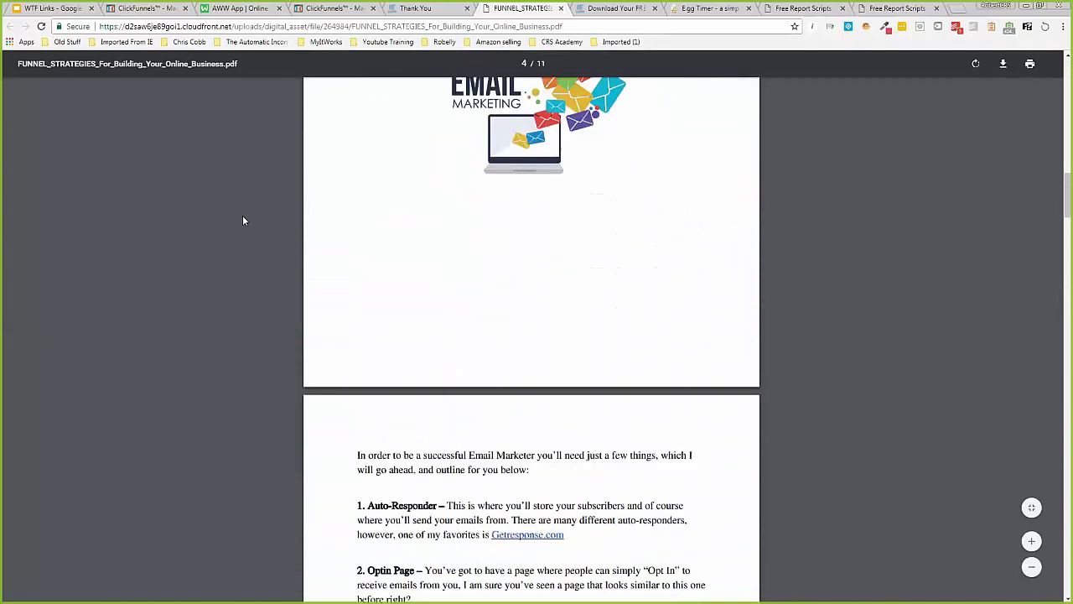
pyautogui.scroll(-2, 243, 221)
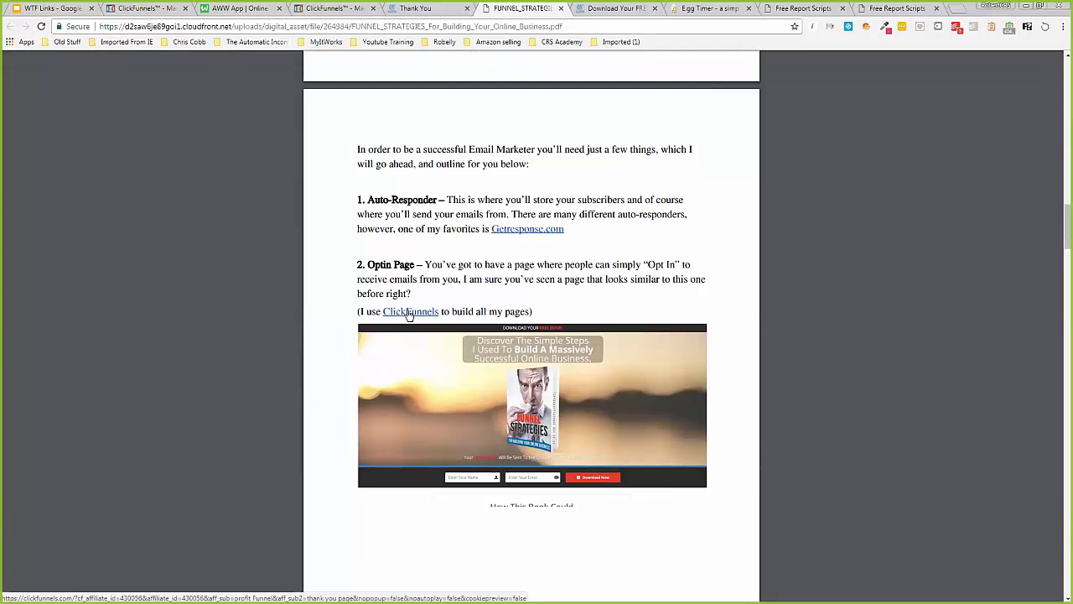
pyautogui.scroll(-1, 529, 239)
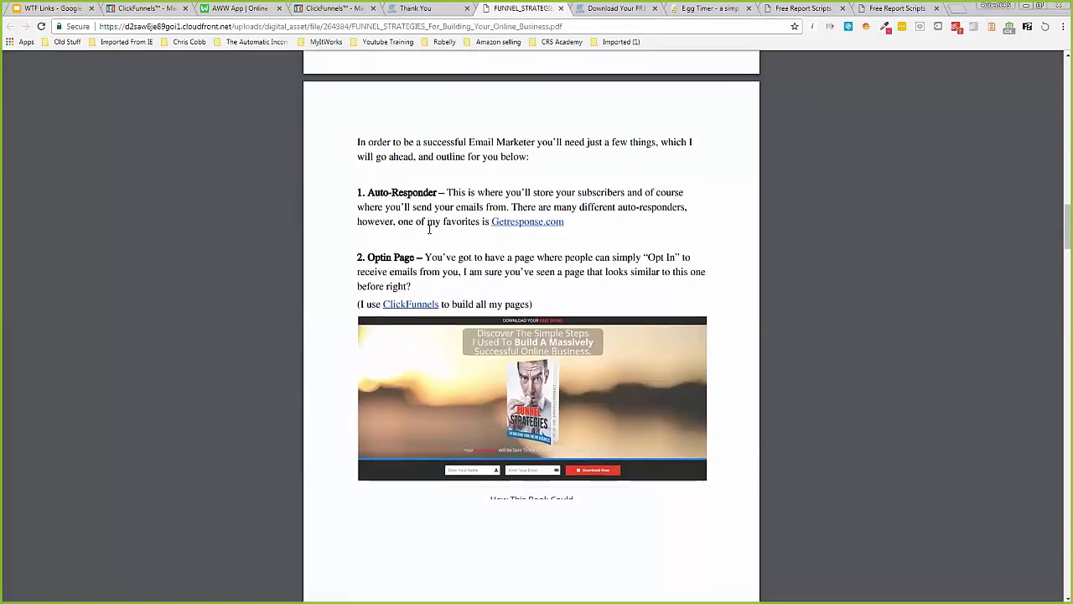
pyautogui.scroll(-4, 430, 235)
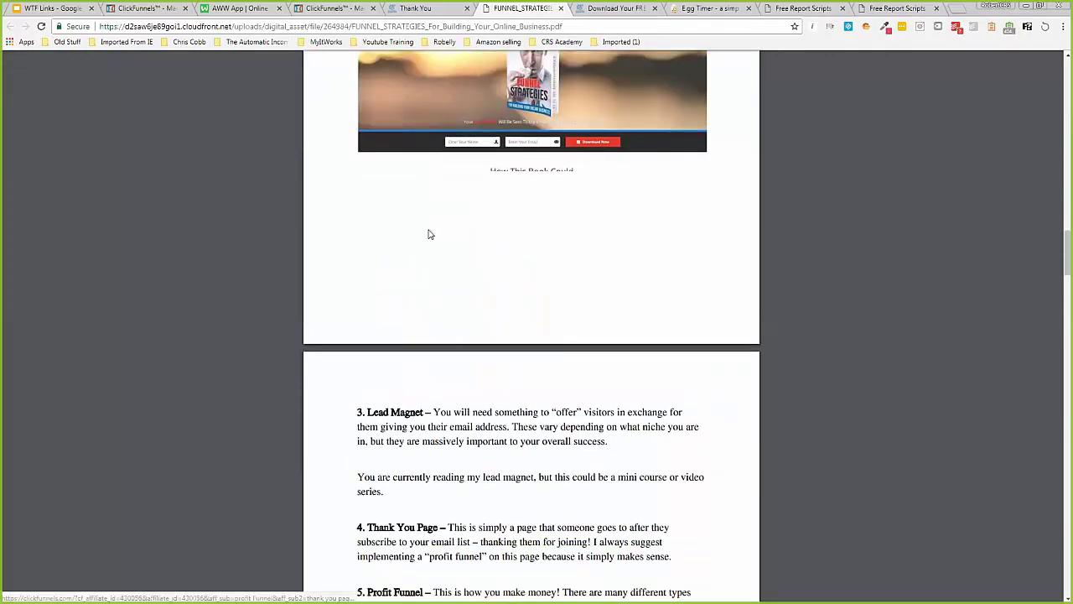
pyautogui.scroll(10, 429, 234)
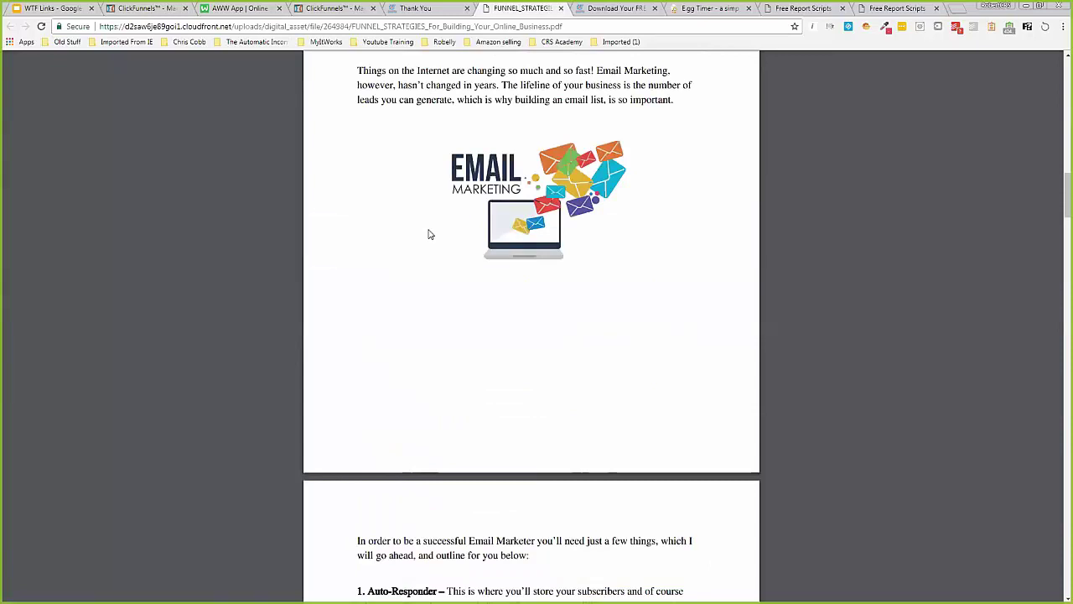
pyautogui.click(329, 10)
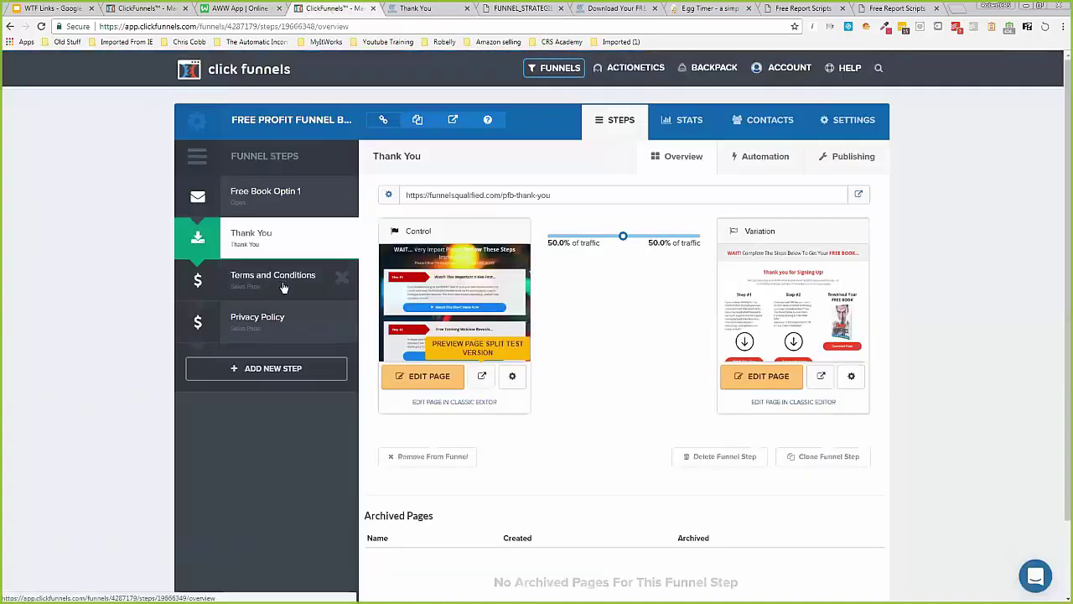
# - View the Terms and Conditions and Free Book Optin 1 steps, then switch to the AWW App whiteboard
pyautogui.click(283, 286)
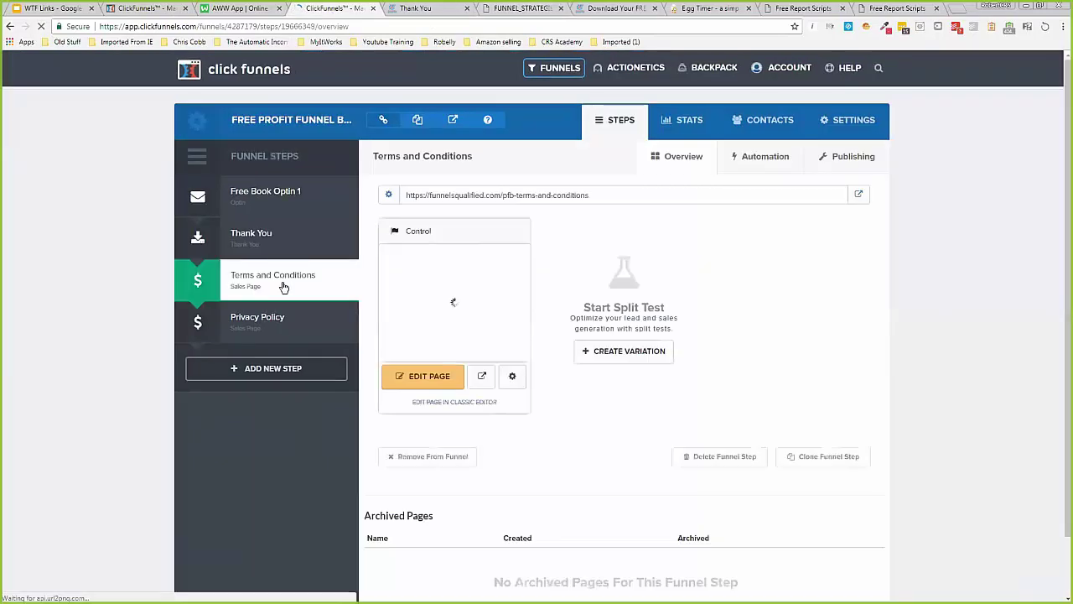
pyautogui.click(280, 194)
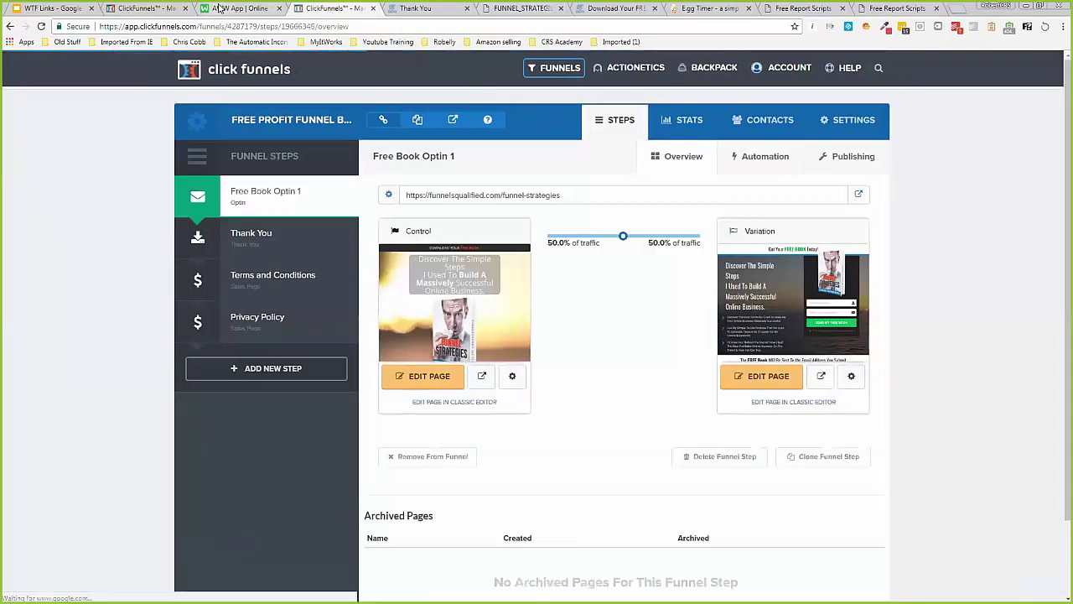
pyautogui.click(219, 7)
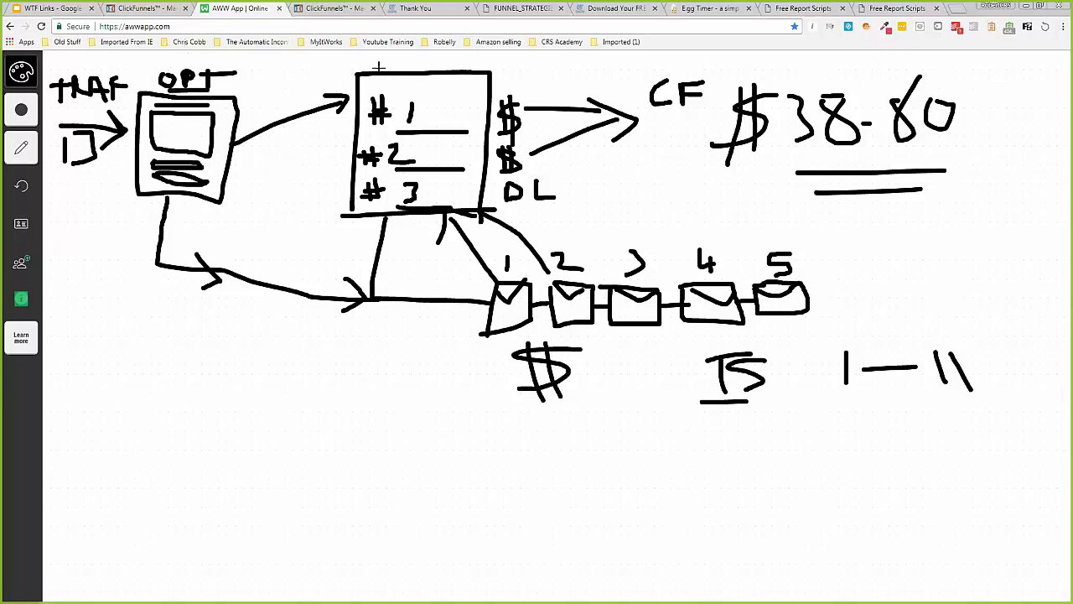
# - Write 'TY' above the middle box and redraw the opt-in and TY connectors to emails 1 and 2
pyautogui.moveTo(368, 59); pyautogui.dragTo(380, 58)
pyautogui.moveTo(374, 52)
pyautogui.mouseDown()
pyautogui.moveTo(374, 64)
pyautogui.moveTo(401, 68)
pyautogui.moveTo(391, 60)
pyautogui.mouseUp()
pyautogui.moveTo(363, 302); pyautogui.dragTo(486, 306)
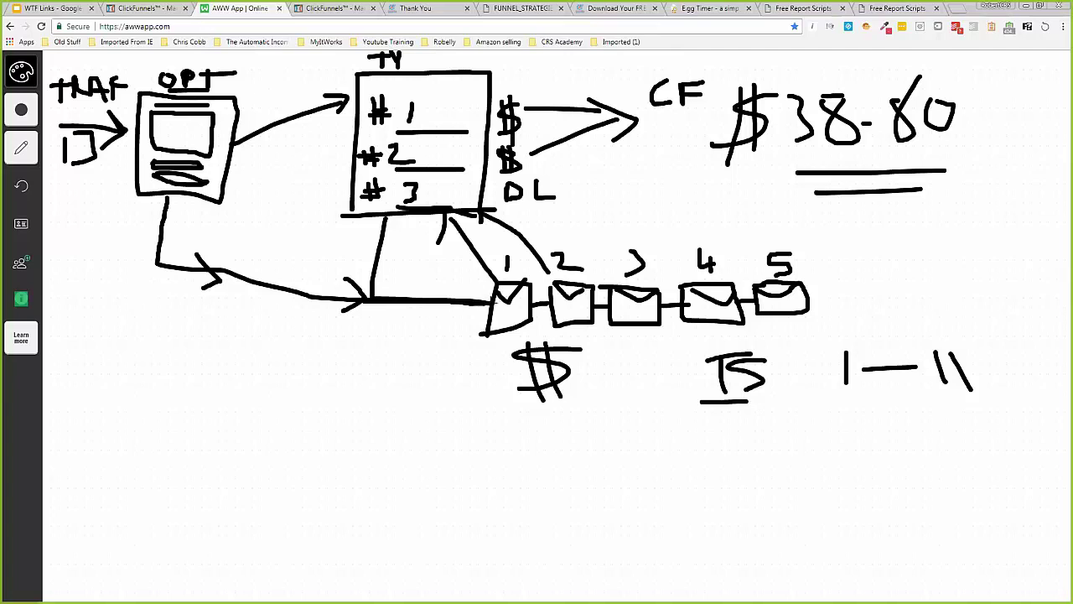
pyautogui.moveTo(166, 203)
pyautogui.mouseDown()
pyautogui.moveTo(314, 281)
pyautogui.moveTo(483, 299)
pyautogui.mouseUp()
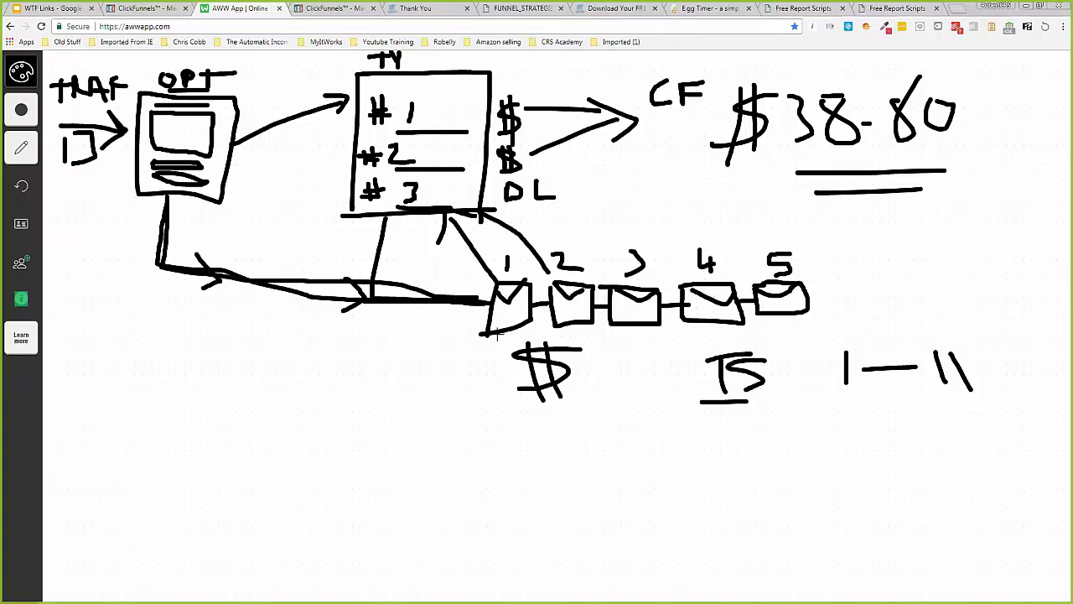
pyautogui.moveTo(484, 252); pyautogui.dragTo(451, 214)
pyautogui.moveTo(553, 275)
pyautogui.mouseDown()
pyautogui.moveTo(508, 219)
pyautogui.moveTo(485, 215)
pyautogui.mouseUp()
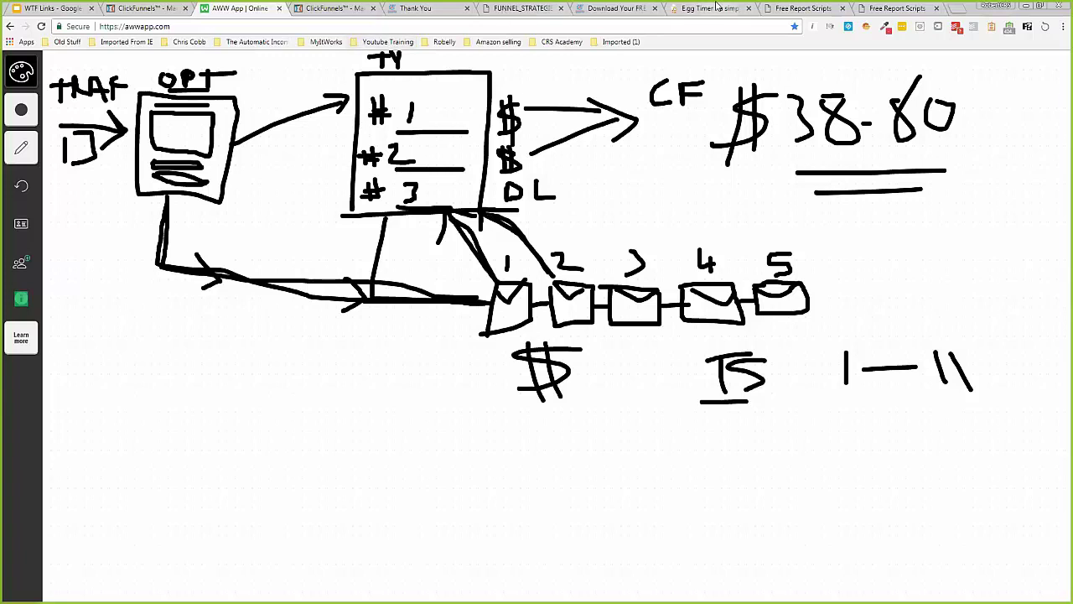
# - Replace the E.ggTimer duration with 20, then return to ClickFunnels
pyautogui.click(714, 9)
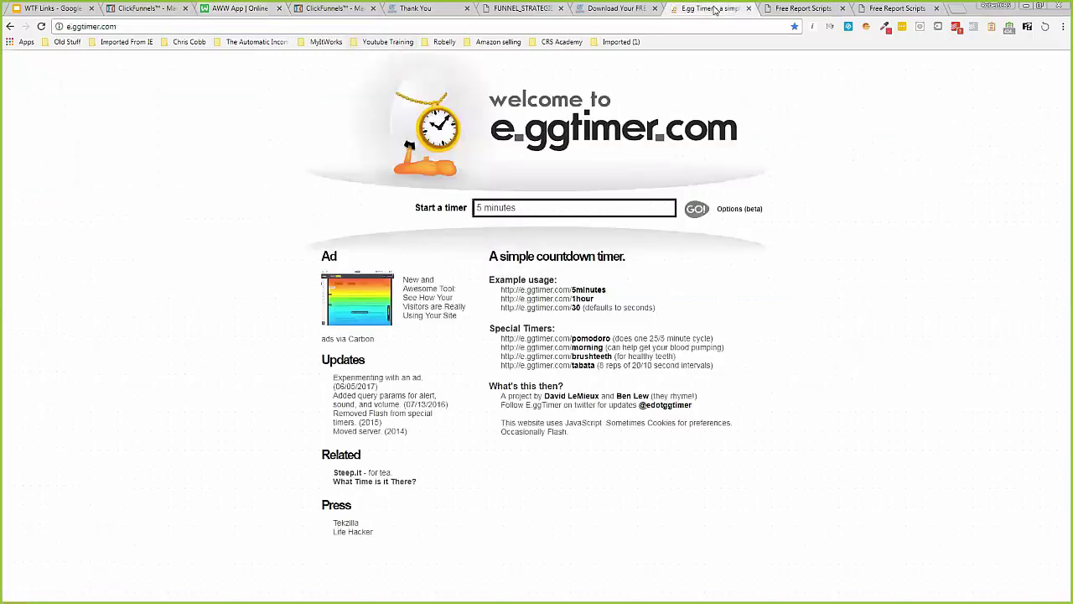
pyautogui.tripleClick(489, 209)
pyautogui.write('20')
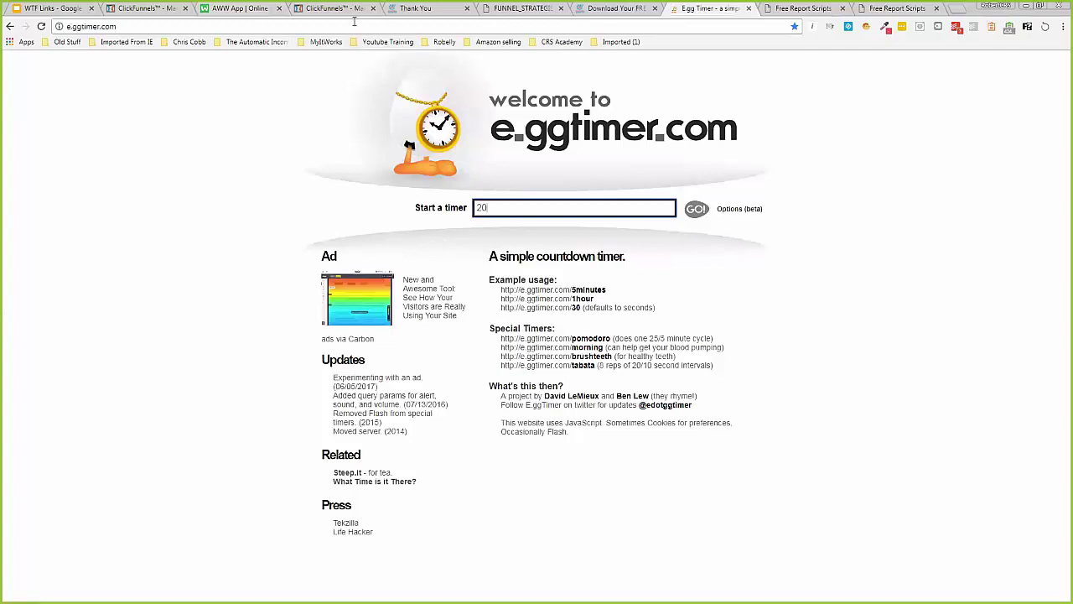
pyautogui.click(330, 10)
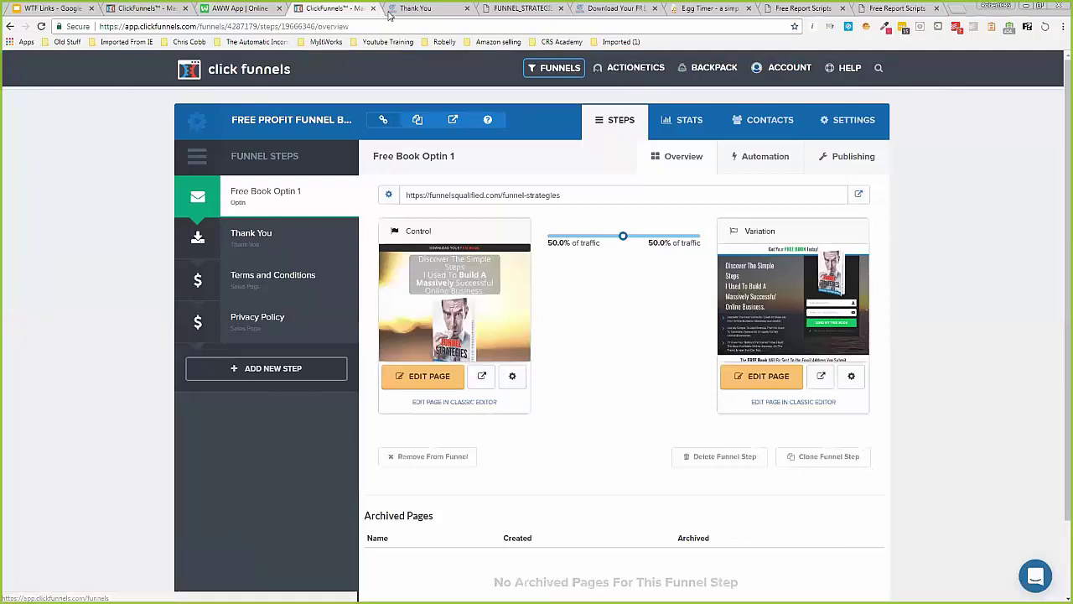
# - Close the Thank You, FUNNEL_STRATEGIES PDF and 'Download Your FREE Book' tabs
pyautogui.click(426, 10)
pyautogui.click(467, 8)
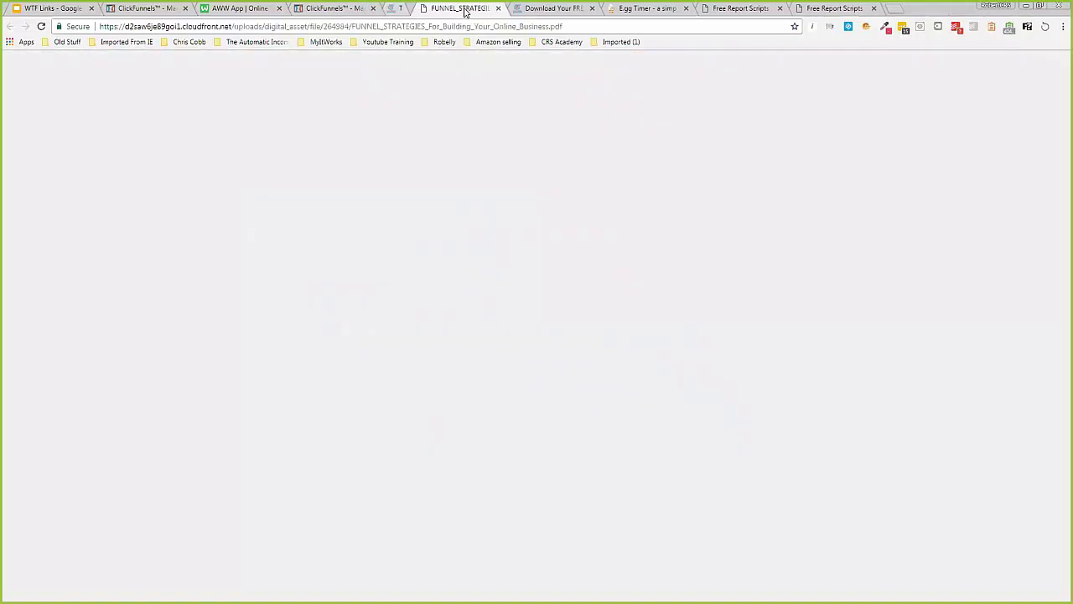
pyautogui.click(468, 8)
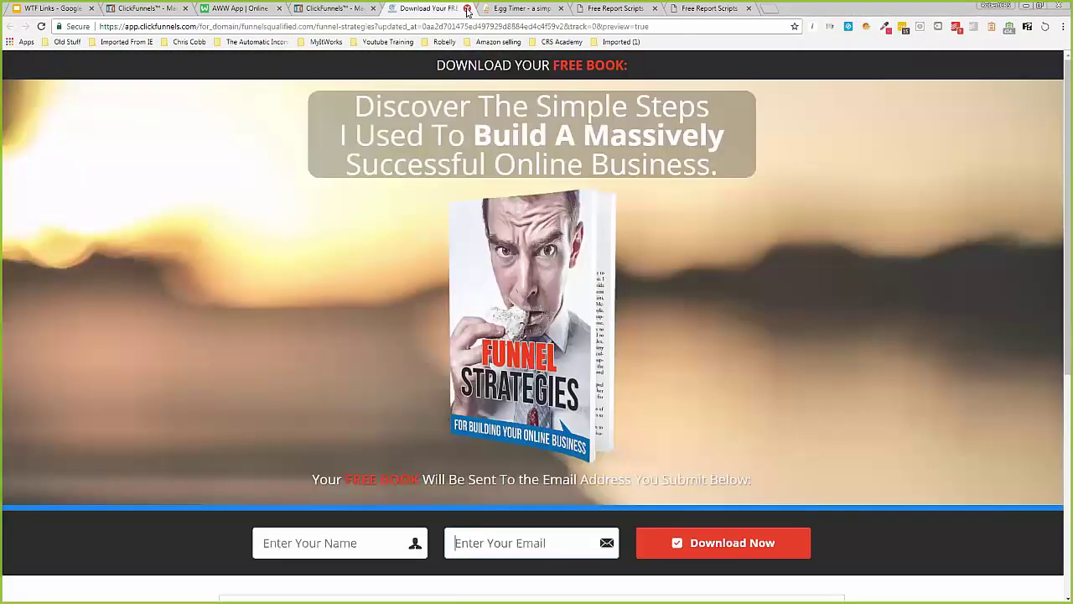
pyautogui.click(467, 8)
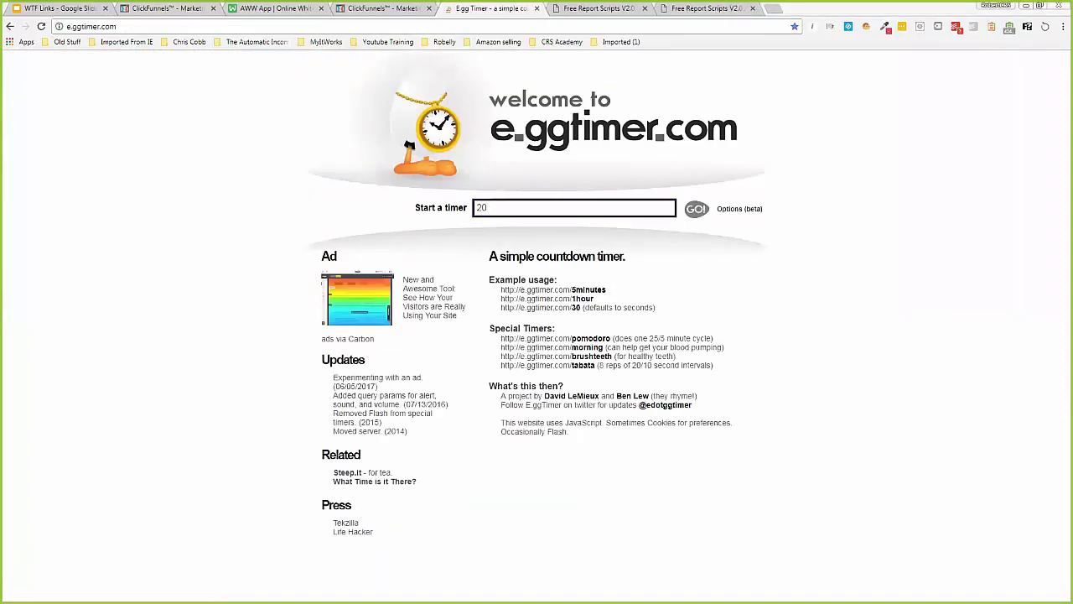
# - Switch to the Free Report Scripts V2.0 tab
pyautogui.click(599, 10)
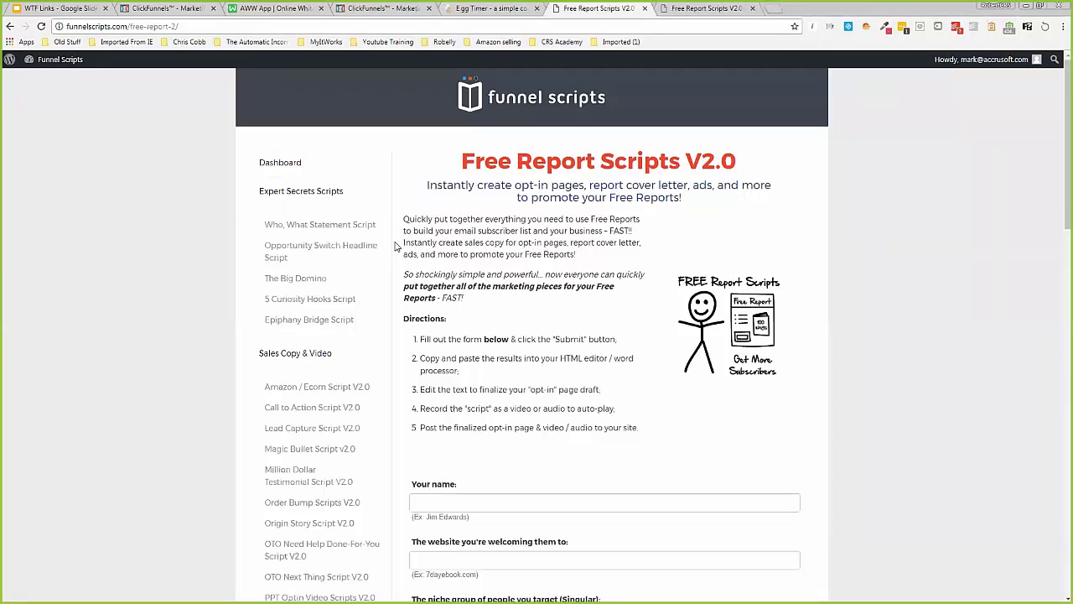
# - Scroll through the blank report title, five question and bribe fields of the form
pyautogui.scroll(-1, 398, 245)
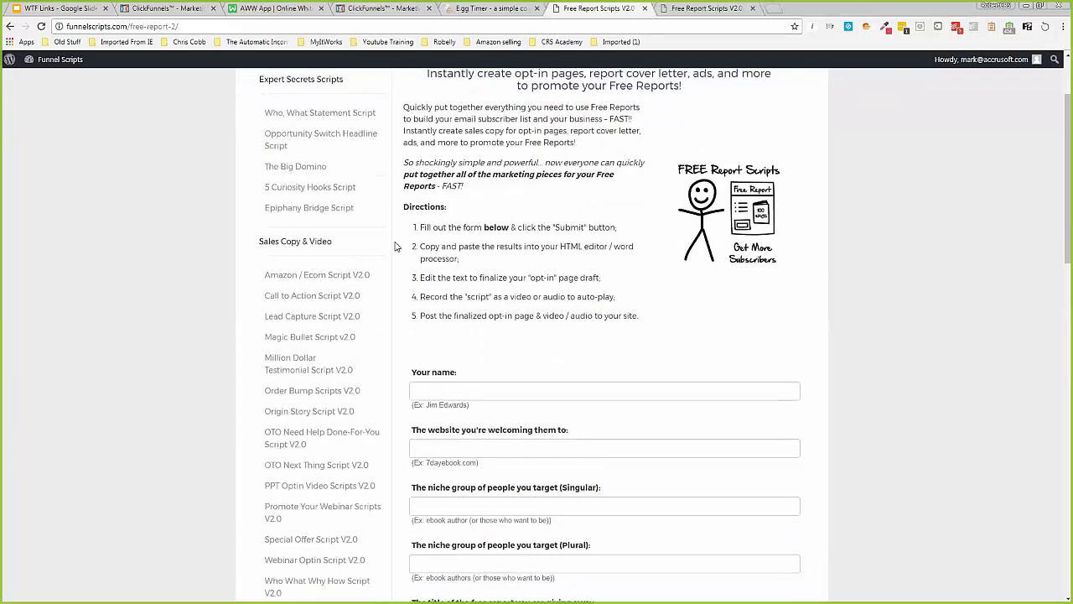
pyautogui.scroll(1, 233, 163)
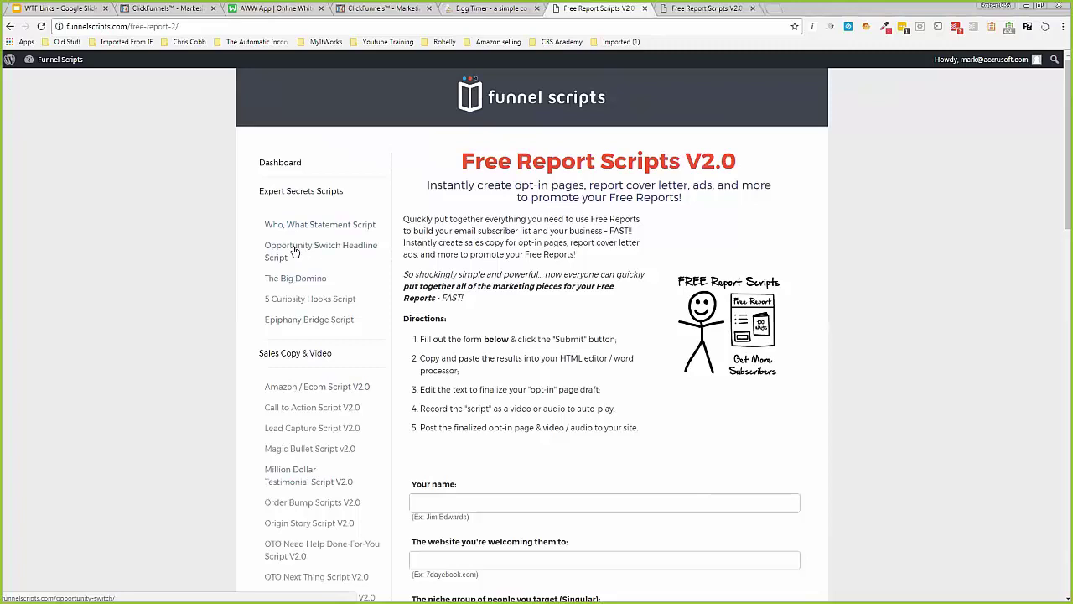
pyautogui.scroll(-1, 295, 244)
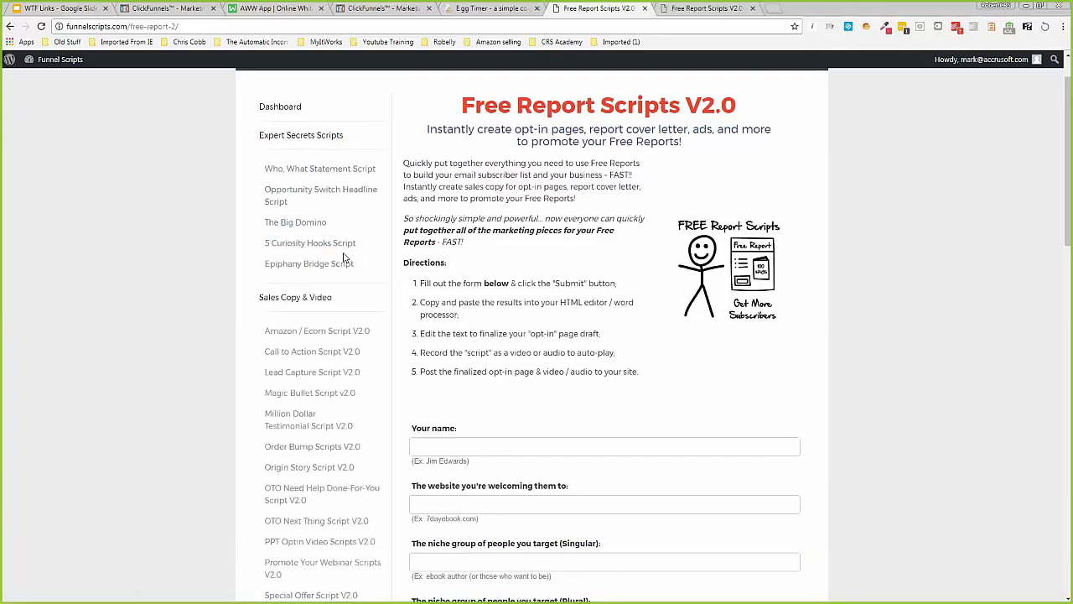
pyautogui.scroll(-2, 344, 256)
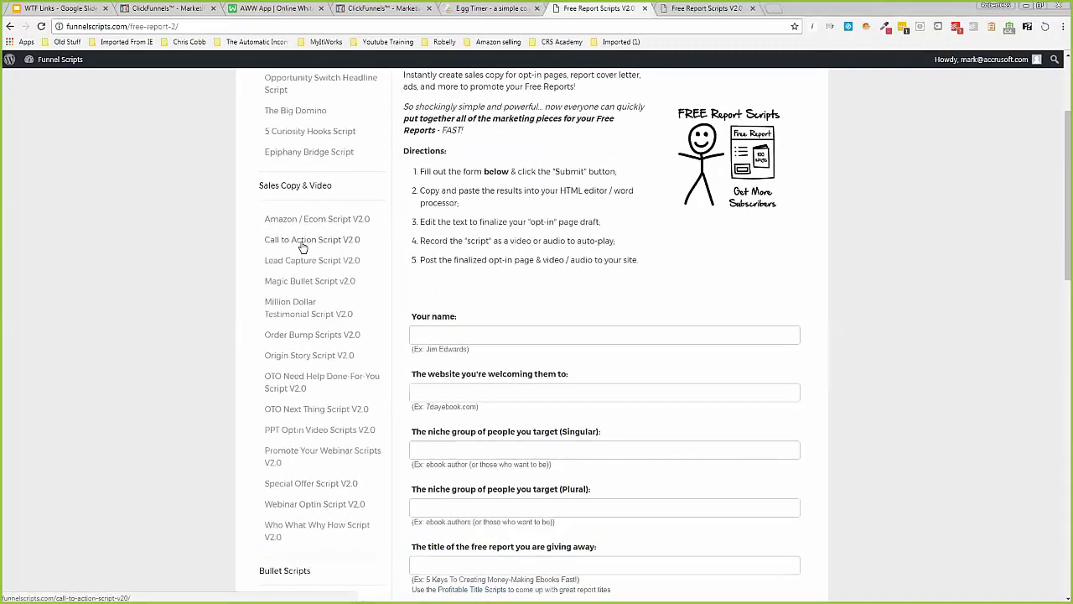
pyautogui.scroll(-1, 257, 259)
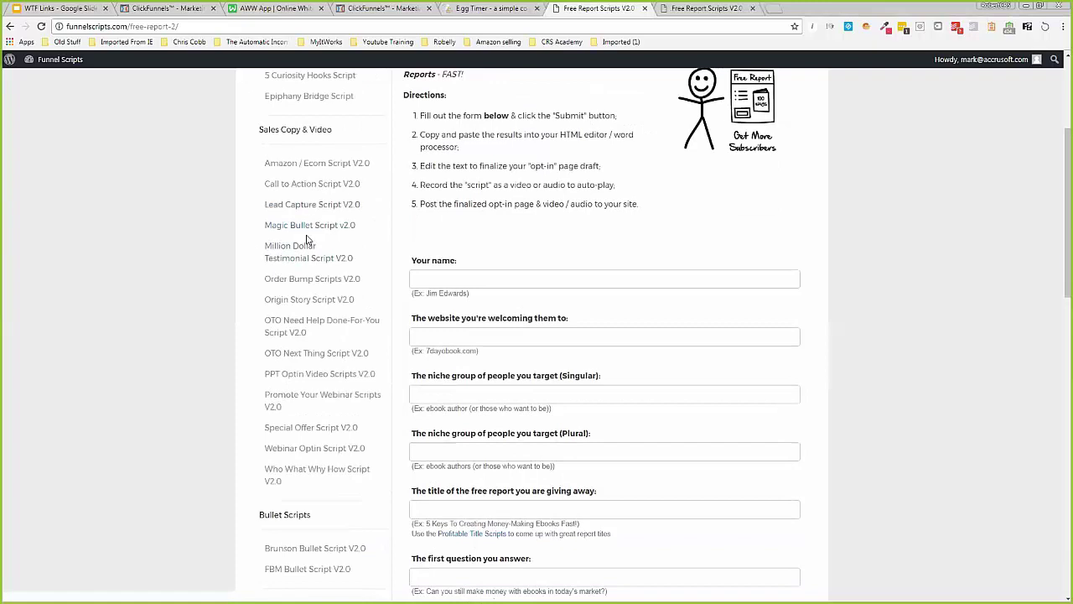
pyautogui.scroll(-4, 263, 274)
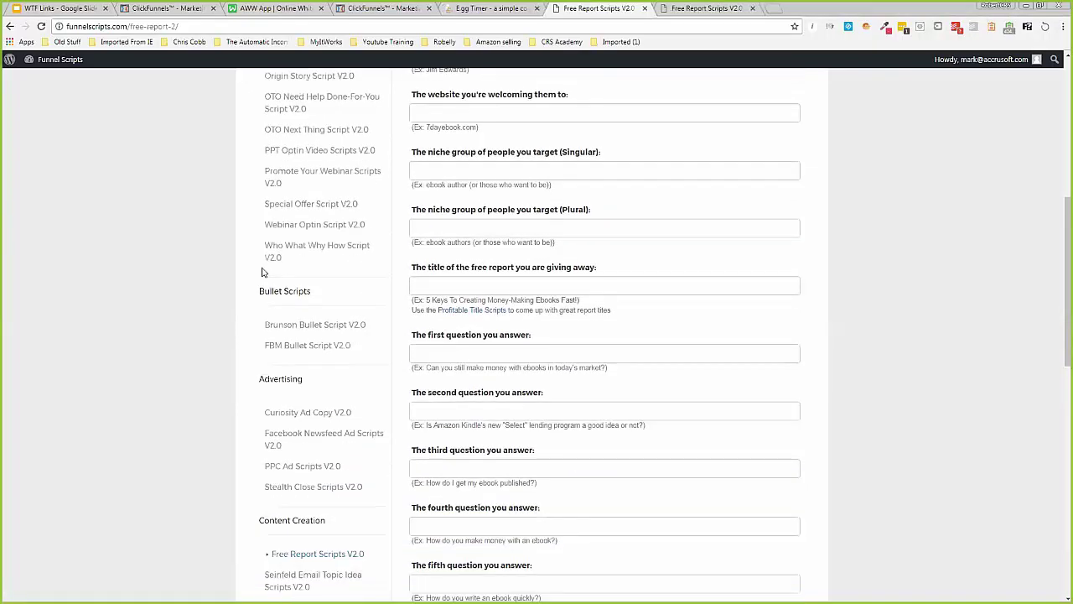
pyautogui.scroll(-2, 262, 252)
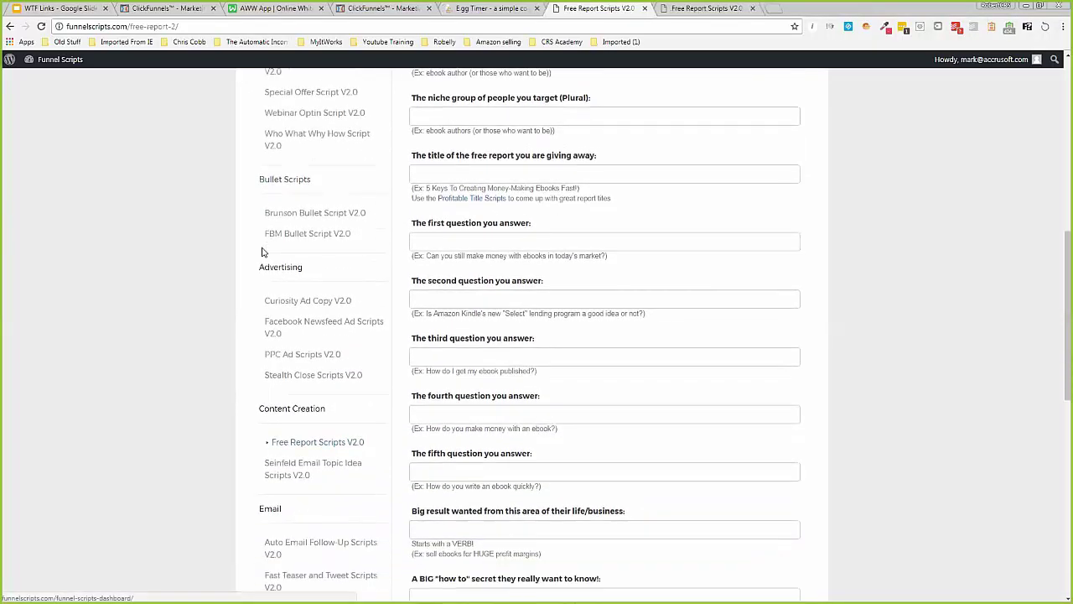
pyautogui.scroll(-1, 262, 260)
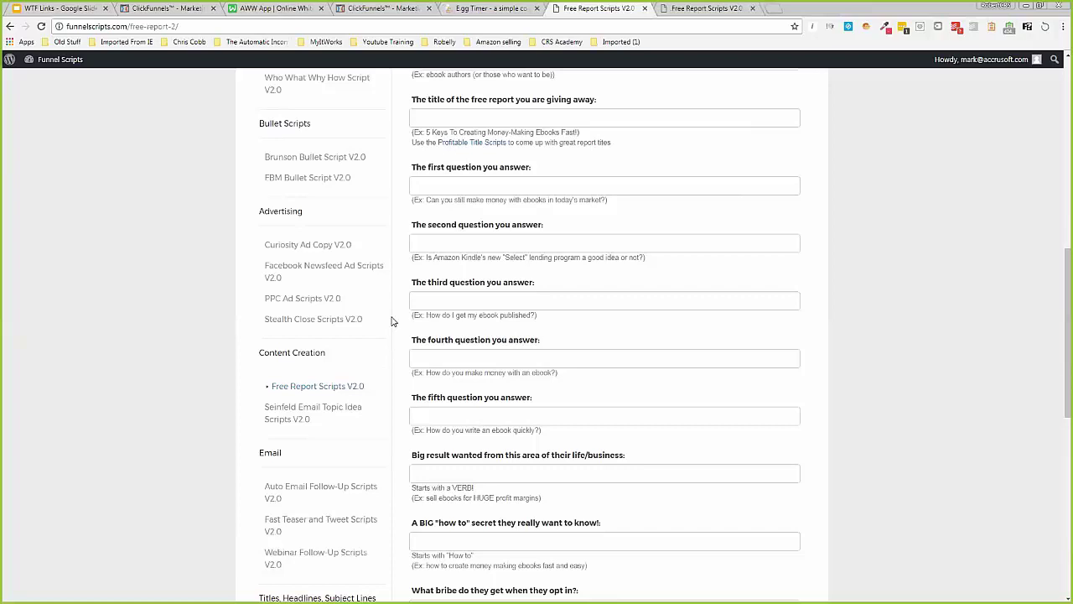
# - Scroll back up and click into the Your name and website fields
pyautogui.scroll(1, 391, 322)
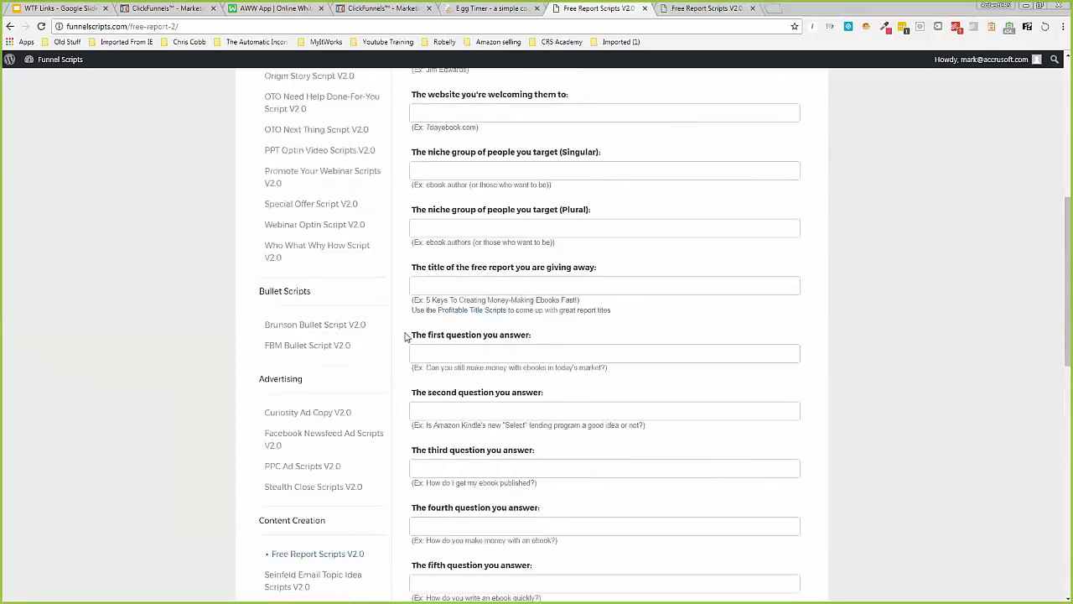
pyautogui.scroll(2, 408, 338)
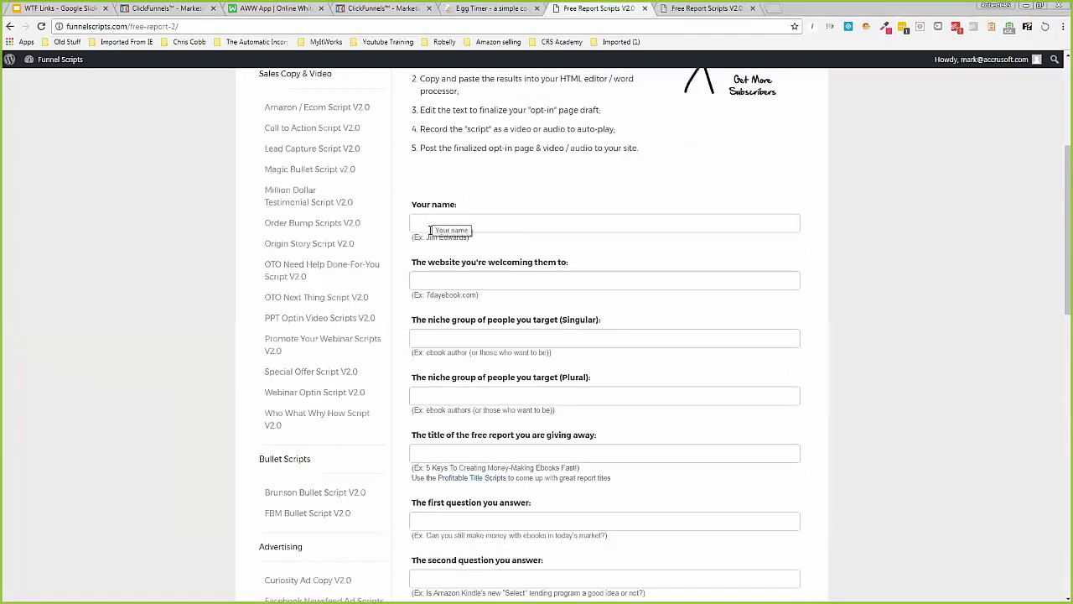
pyautogui.scroll(3, 436, 214)
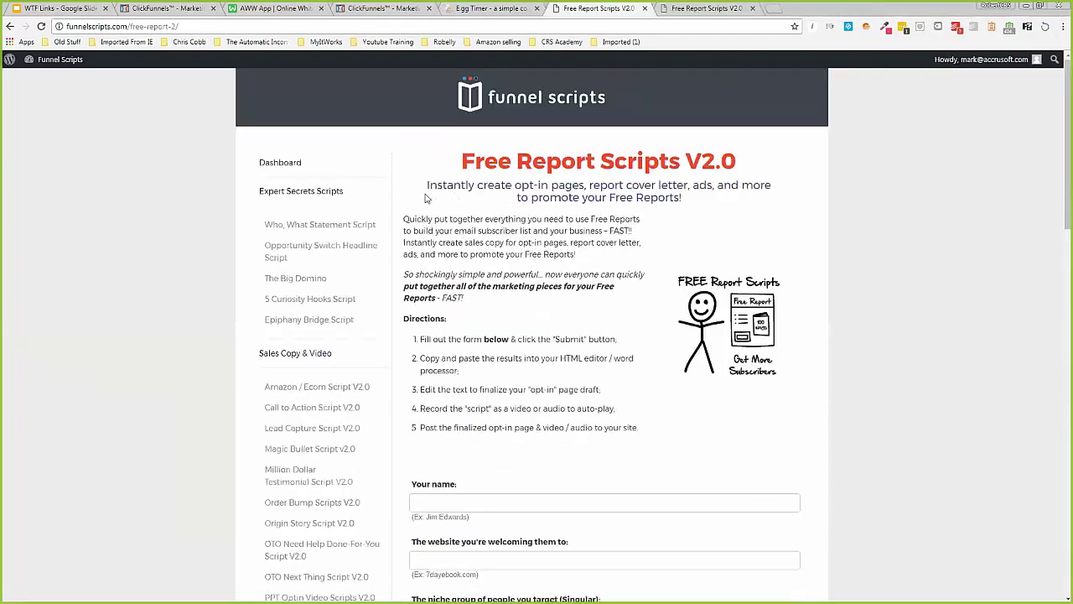
pyautogui.moveTo(405, 224); pyautogui.dragTo(464, 299)
pyautogui.scroll(-1, 425, 226)
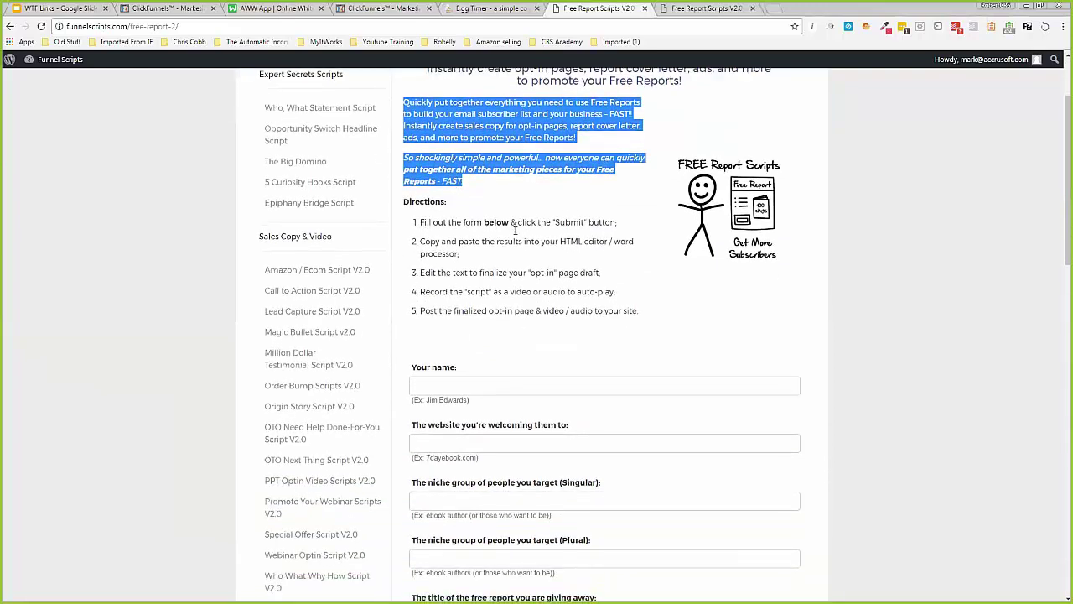
pyautogui.scroll(-1, 497, 262)
pyautogui.click(453, 332)
pyautogui.scroll(-2, 459, 284)
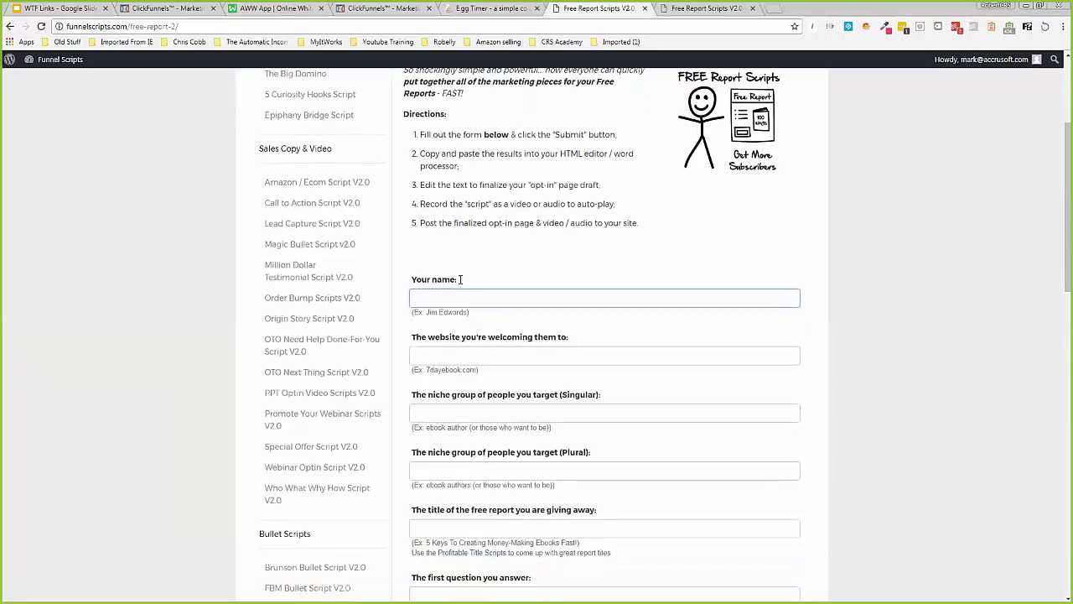
pyautogui.click(459, 278)
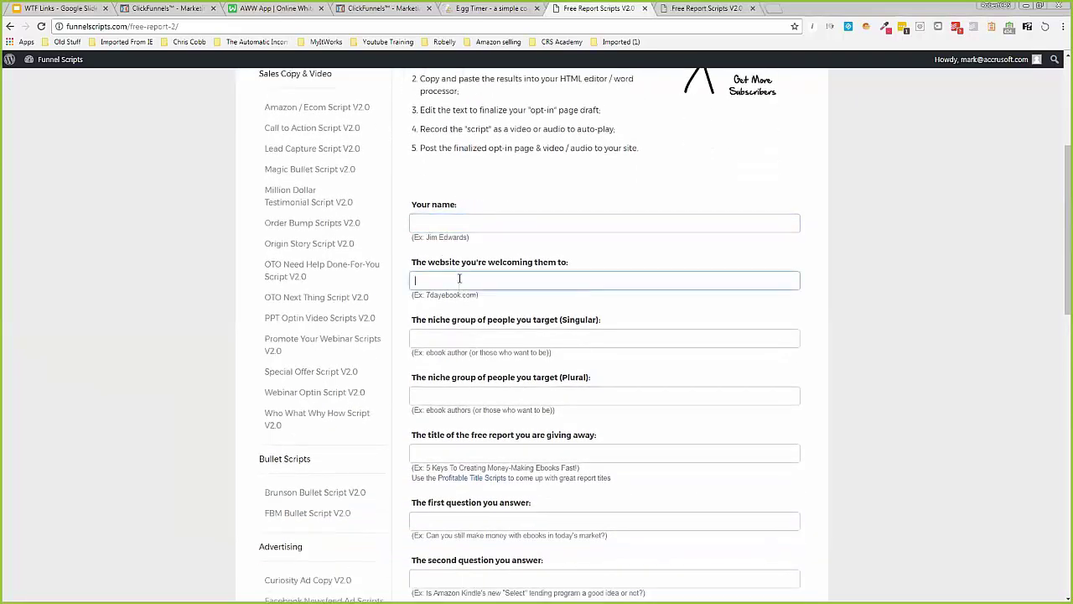
# - Scroll down to the Build button, then switch to the second Free Report Scripts V2.0 tab
pyautogui.scroll(-1, 466, 285)
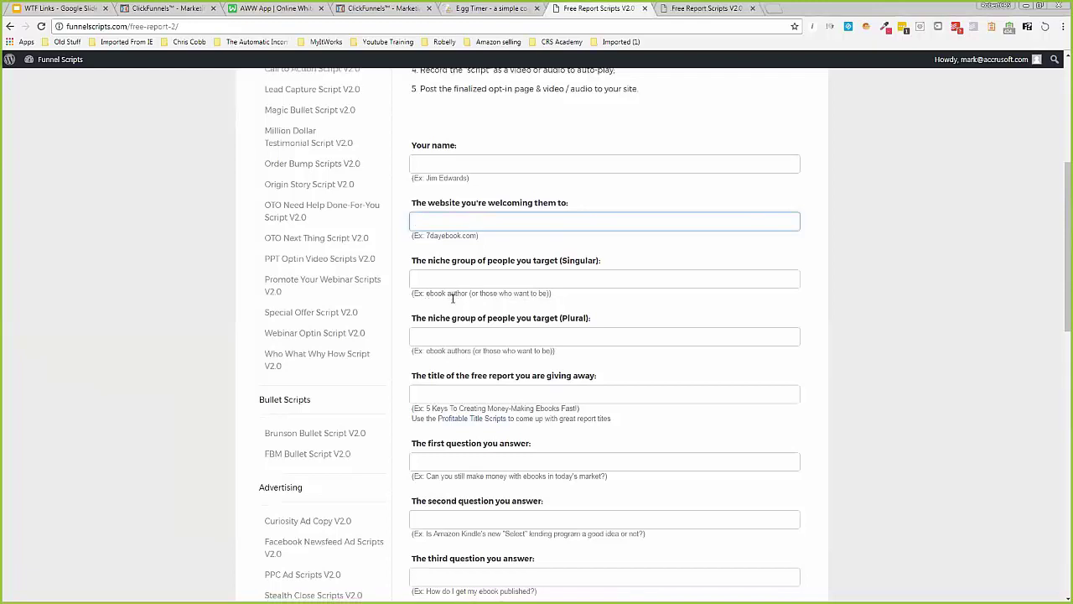
pyautogui.scroll(-1, 491, 282)
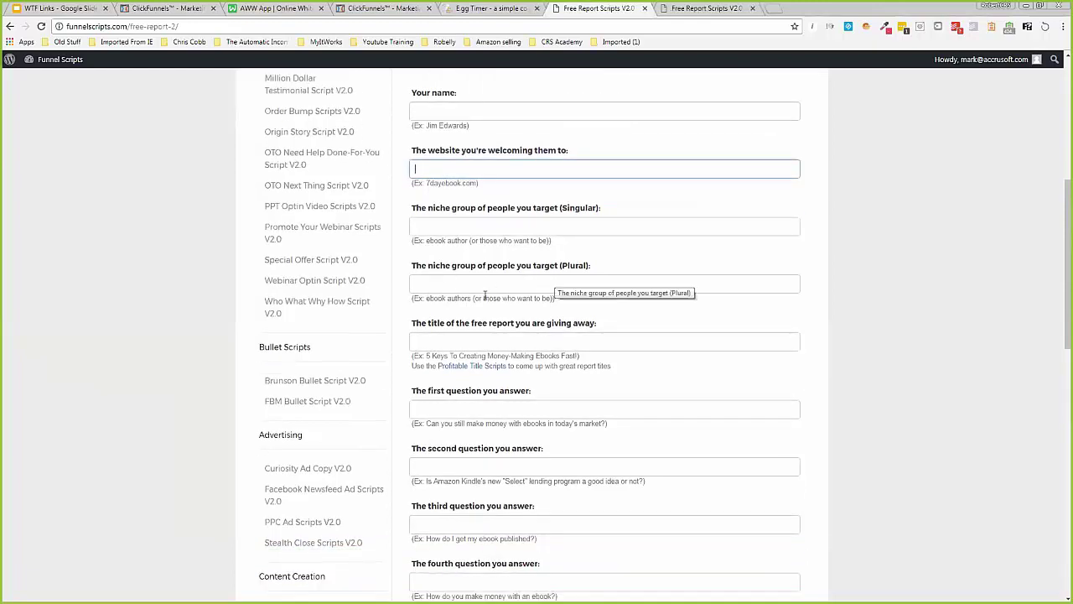
pyautogui.scroll(-3, 441, 295)
pyautogui.scroll(-11, 445, 302)
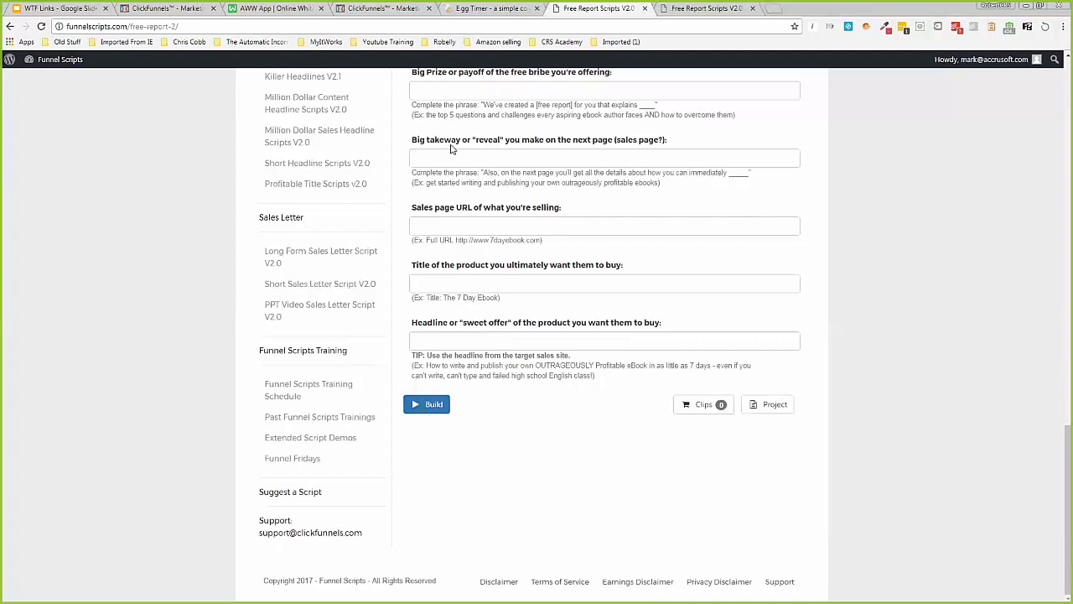
pyautogui.click(709, 8)
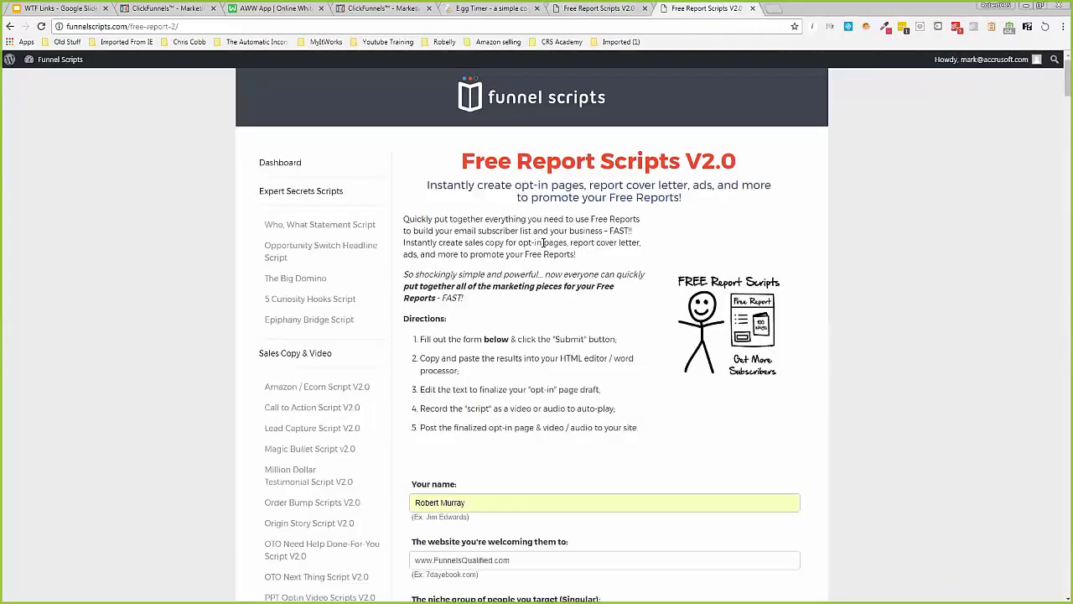
# - Check the filled name entry and scroll through all answers to the generated Free Report Cover Letter
pyautogui.scroll(-3, 543, 242)
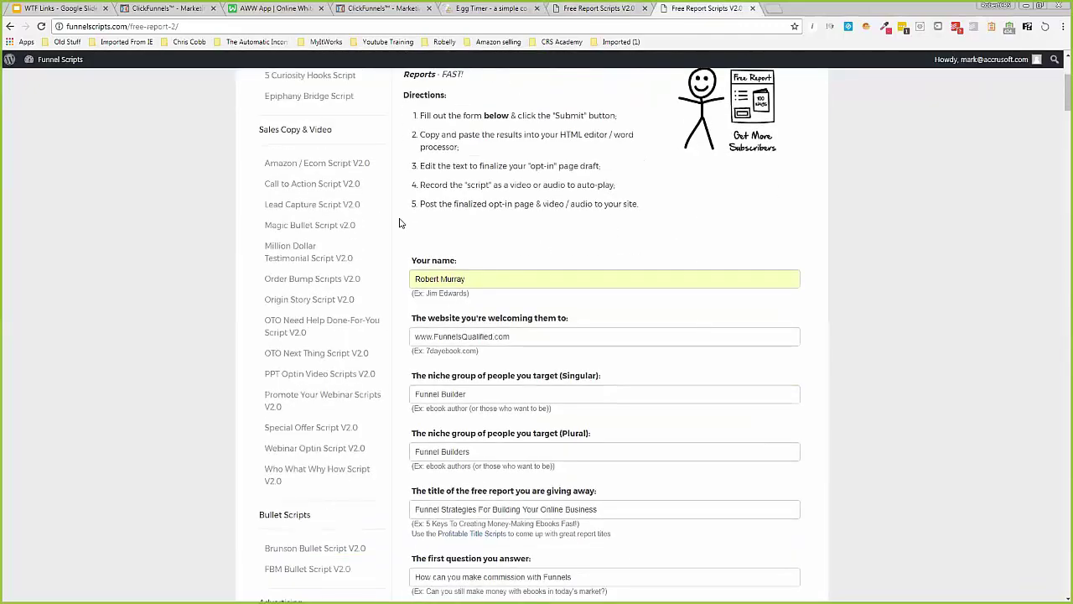
pyautogui.scroll(-1, 400, 223)
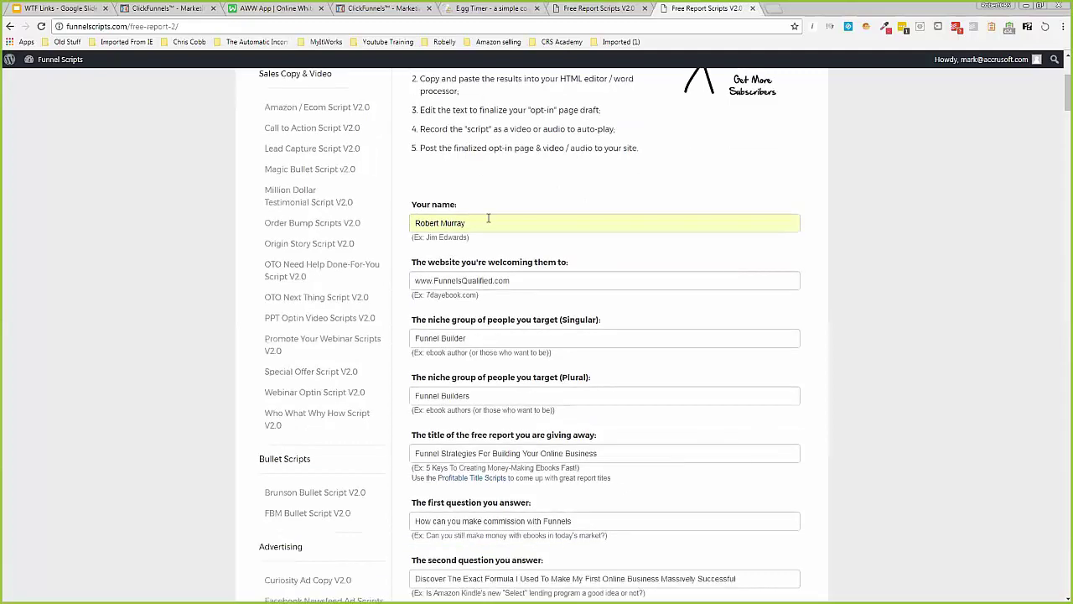
pyautogui.click(487, 222)
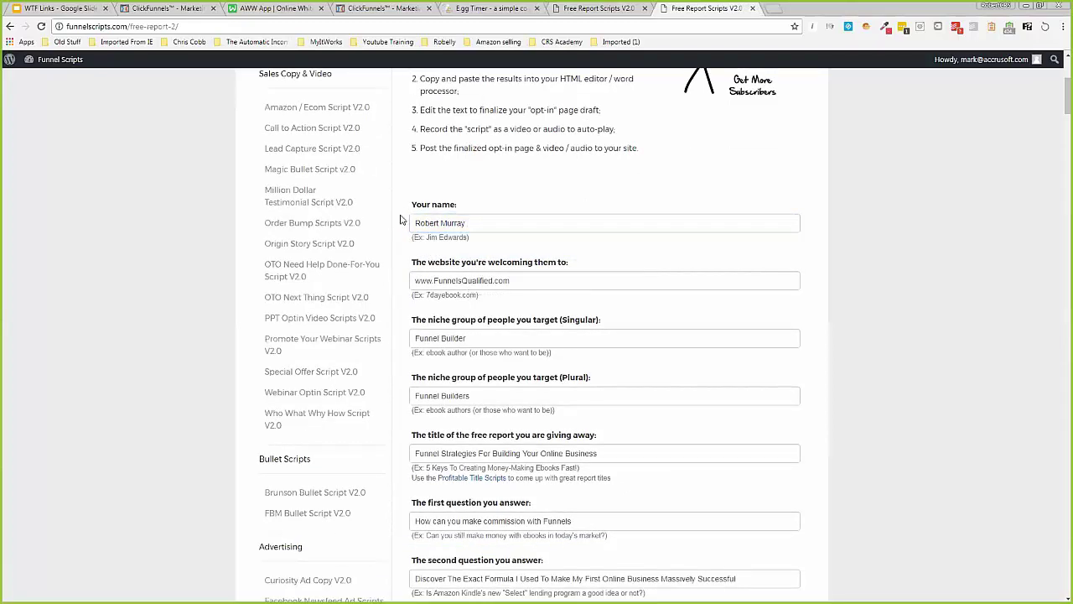
pyautogui.scroll(-1, 411, 243)
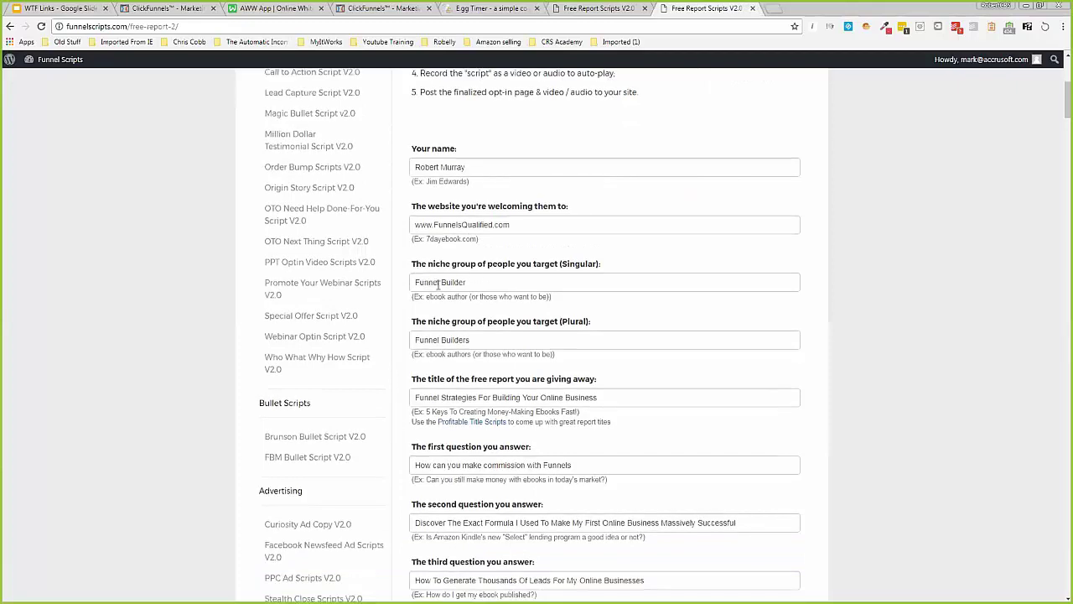
pyautogui.scroll(-2, 402, 254)
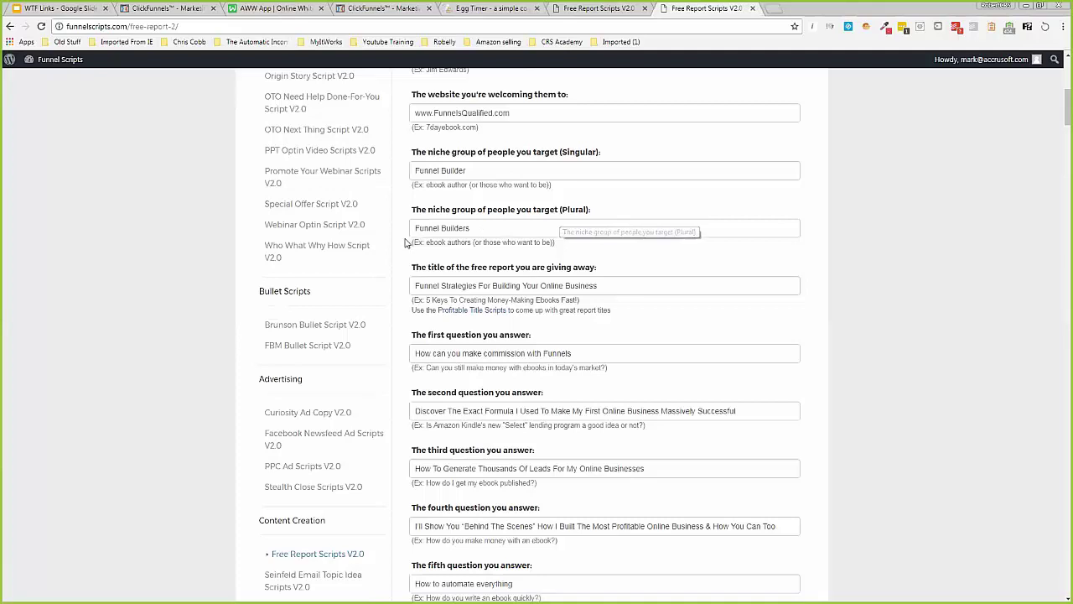
pyautogui.scroll(-3, 411, 242)
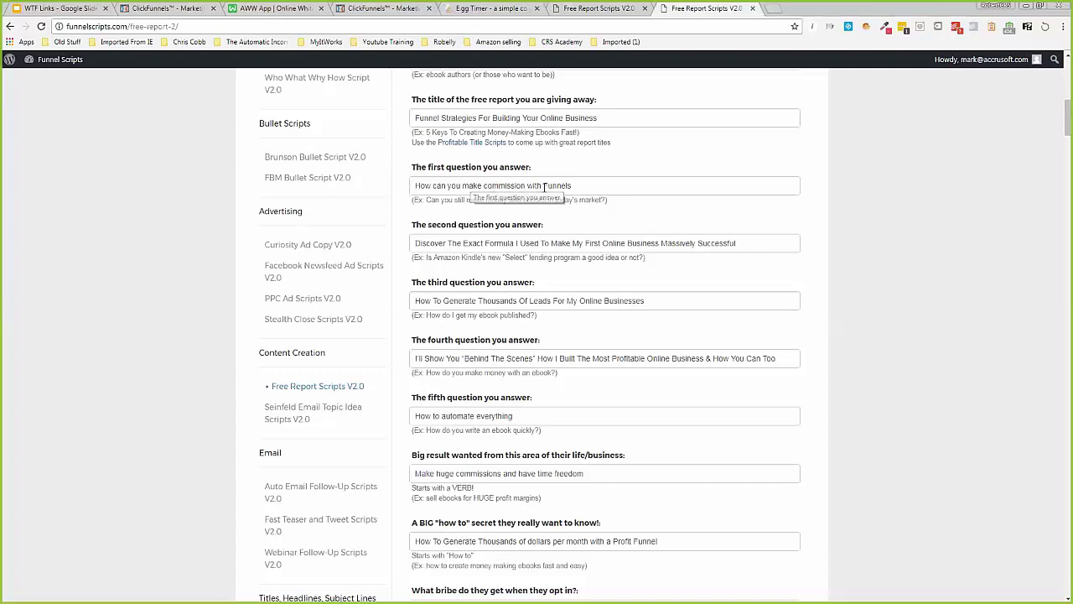
pyautogui.scroll(-1, 399, 191)
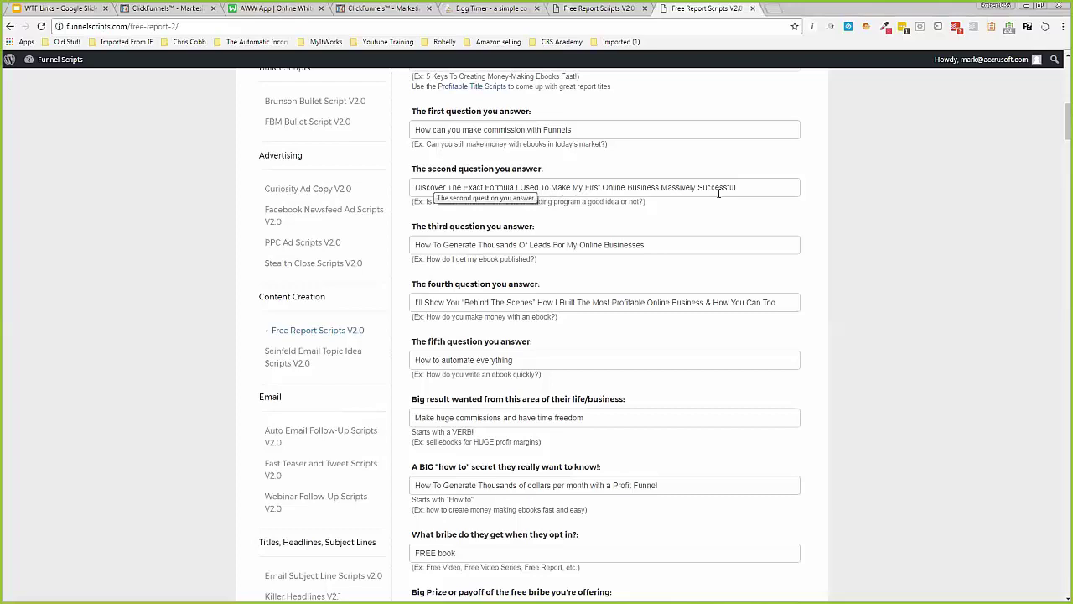
pyautogui.scroll(-1, 749, 191)
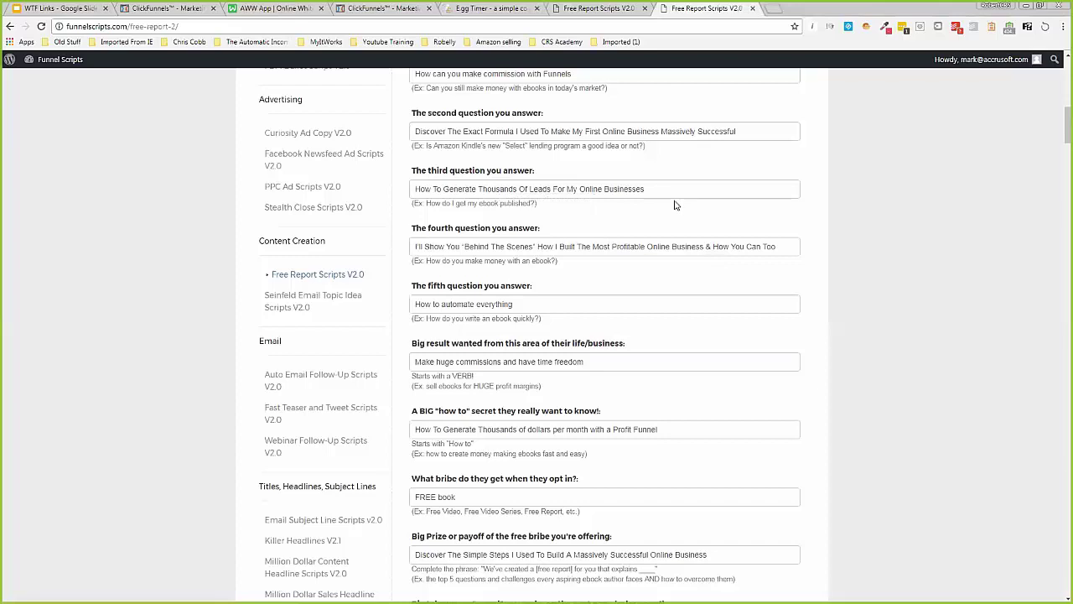
pyautogui.scroll(-2, 397, 201)
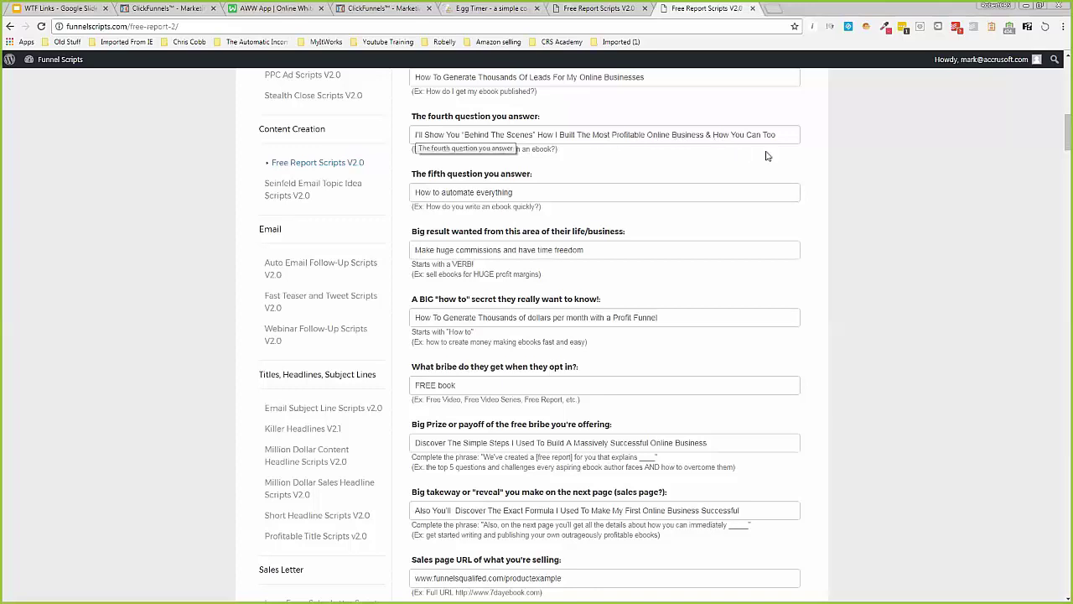
pyautogui.scroll(-1, 402, 179)
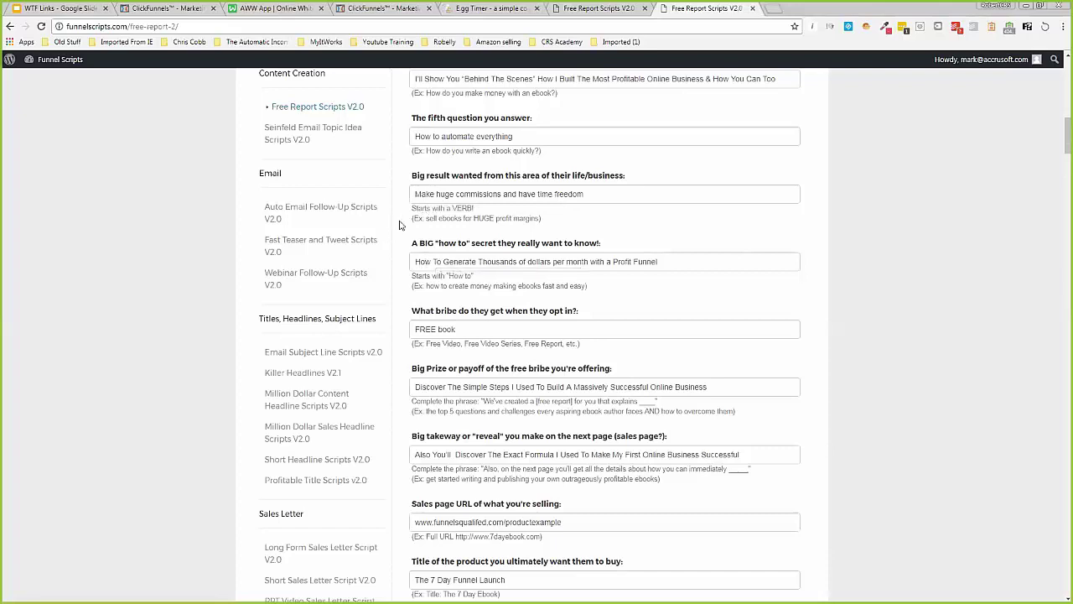
pyautogui.scroll(-1, 401, 225)
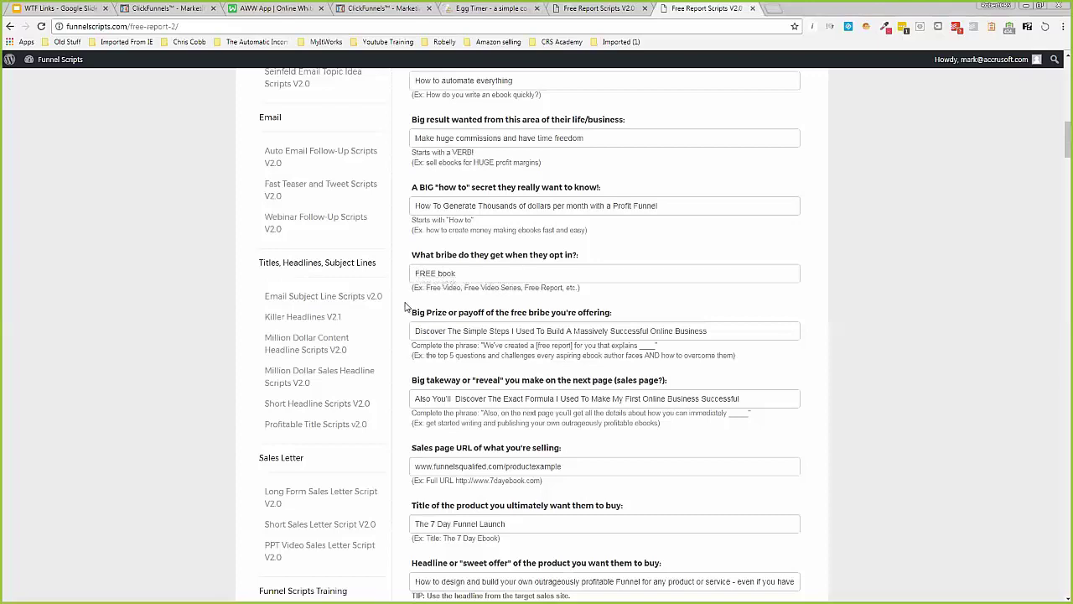
pyautogui.scroll(-1, 406, 307)
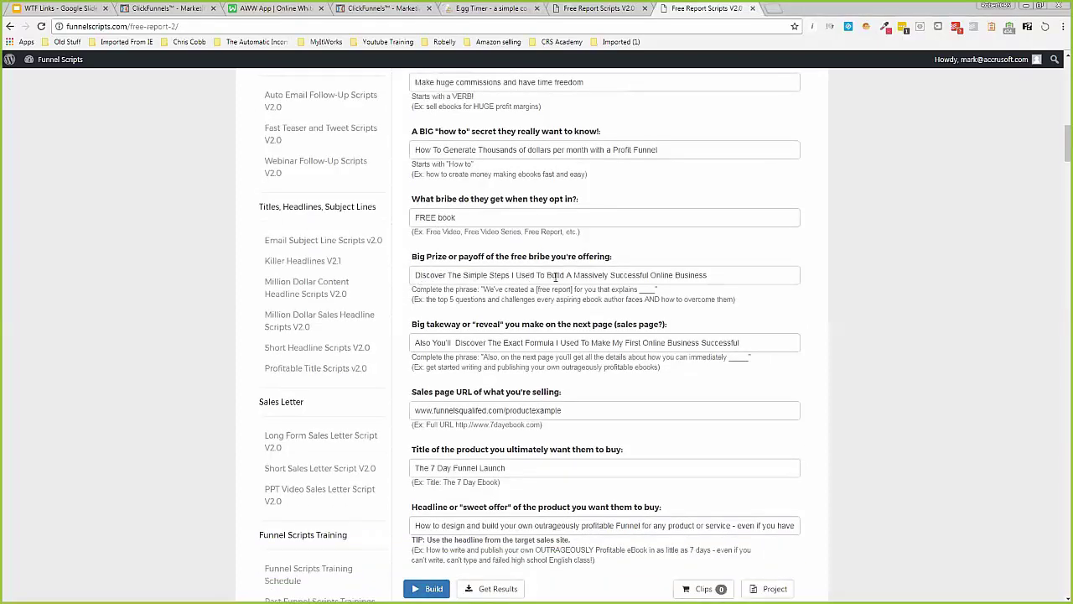
pyautogui.scroll(-2, 397, 289)
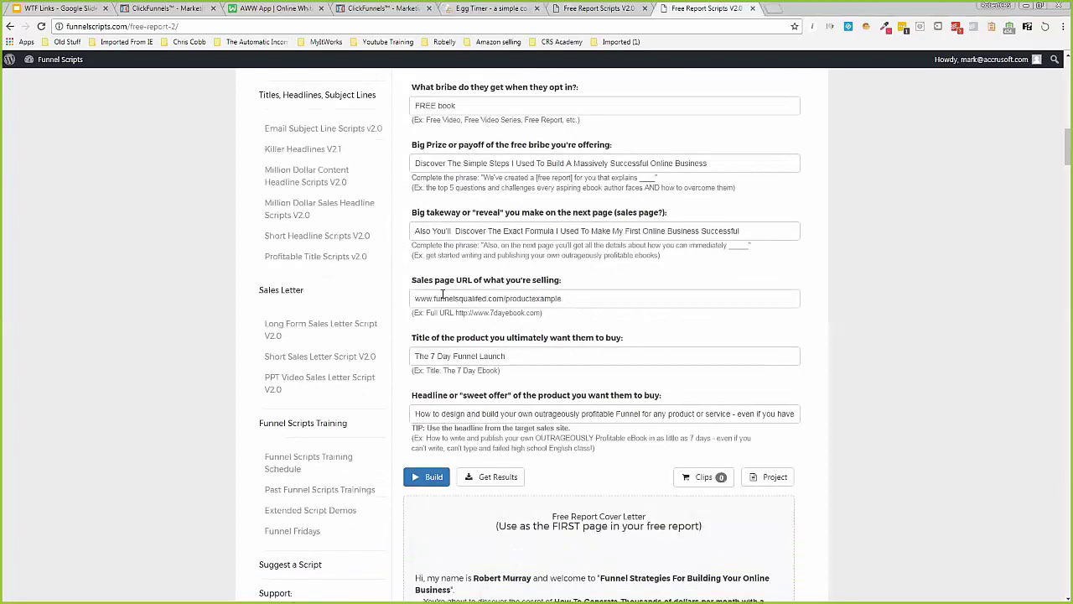
# - Switch to the first Free Report Scripts V2.0 tab, whose bribe, sales-page and product fields are blank
pyautogui.moveTo(572, 300); pyautogui.dragTo(511, 301)
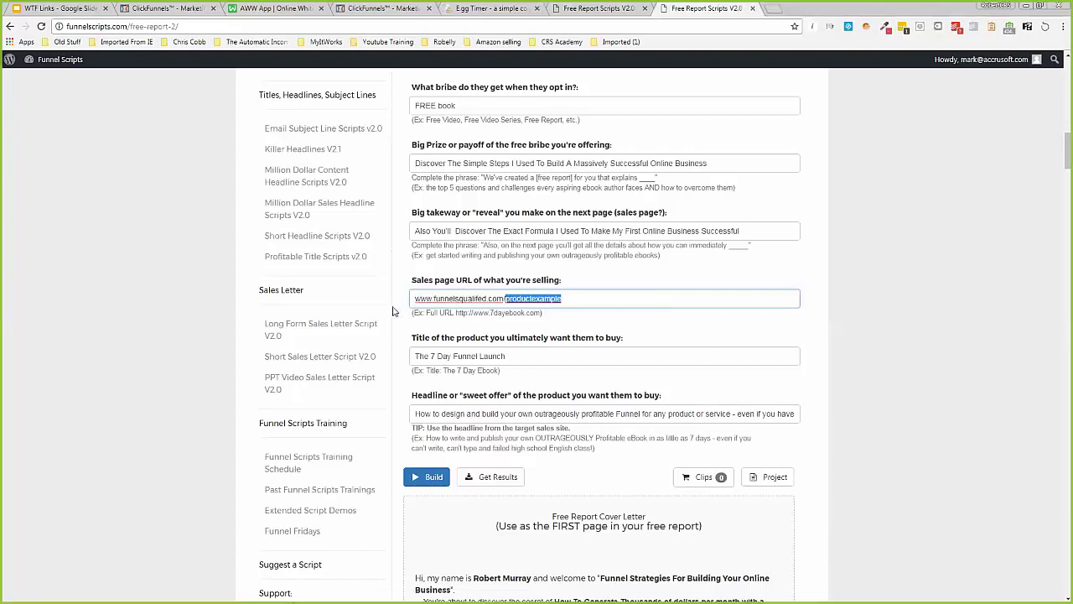
pyautogui.scroll(-1, 403, 310)
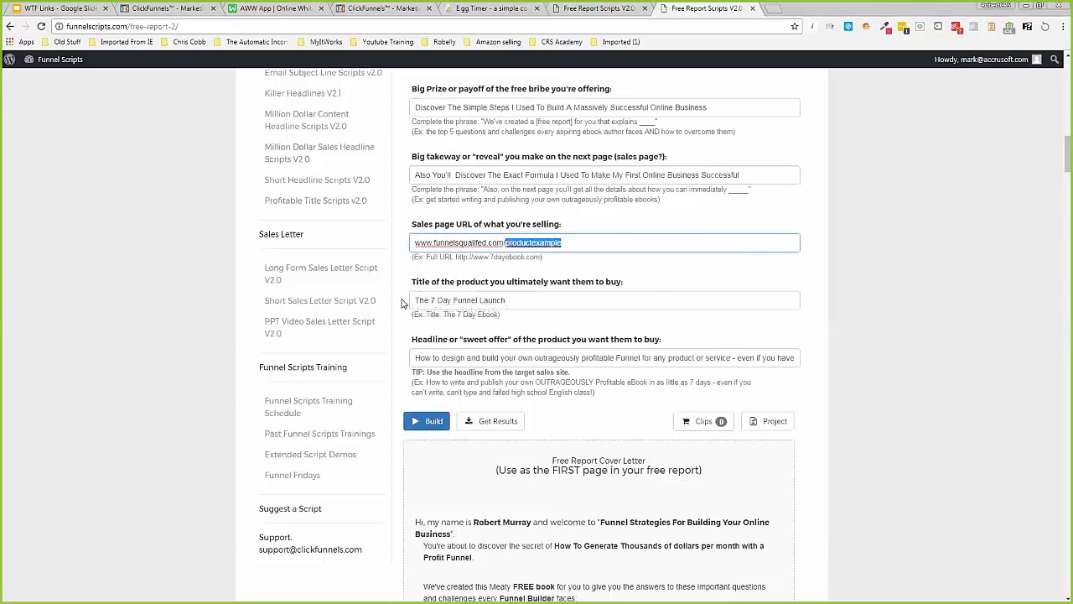
pyautogui.scroll(-1, 403, 304)
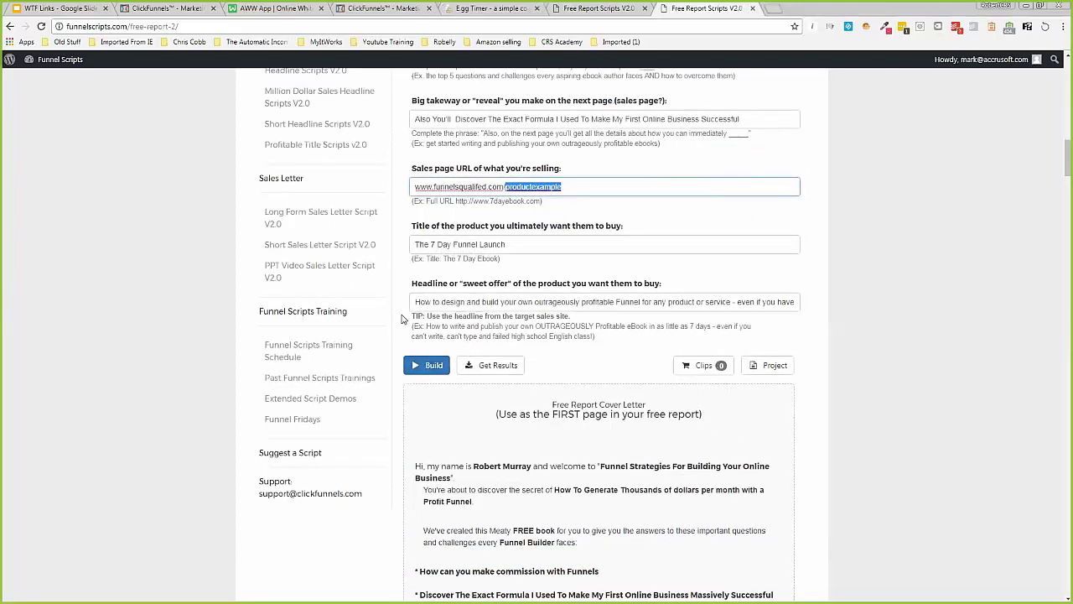
pyautogui.click(612, 10)
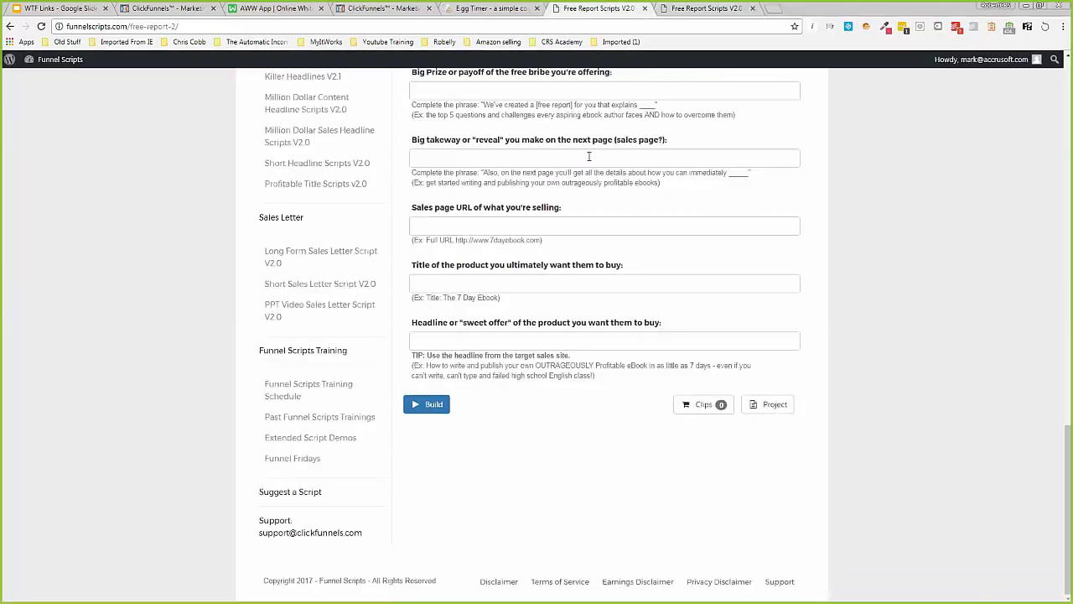
# - Run Build on the empty form to show required-field errors, then return to the filled form's cover letter
pyautogui.click(723, 8)
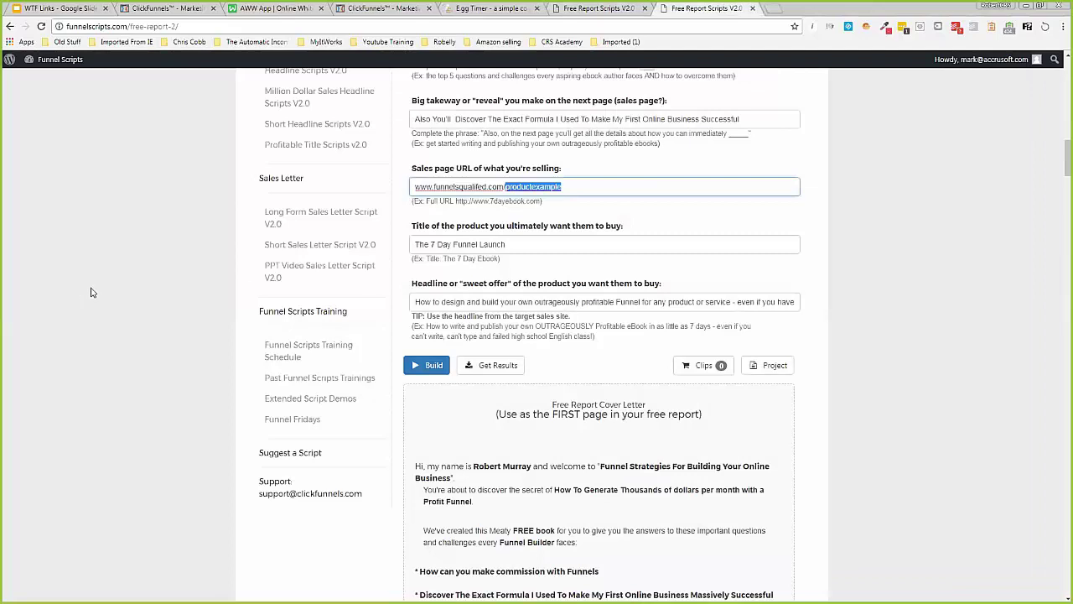
pyautogui.scroll(-2, 92, 293)
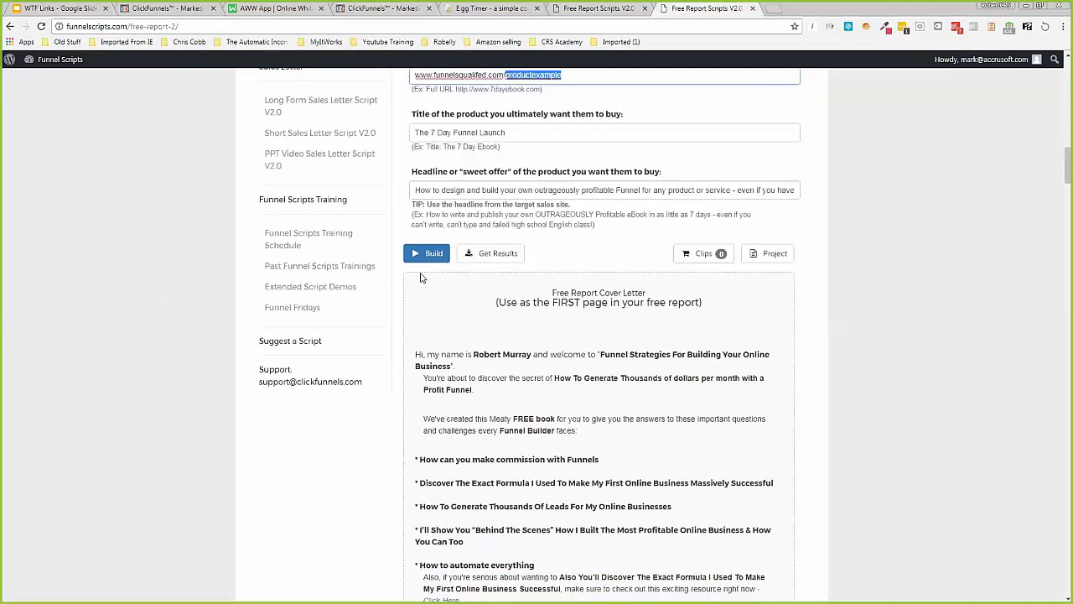
pyautogui.click(587, 8)
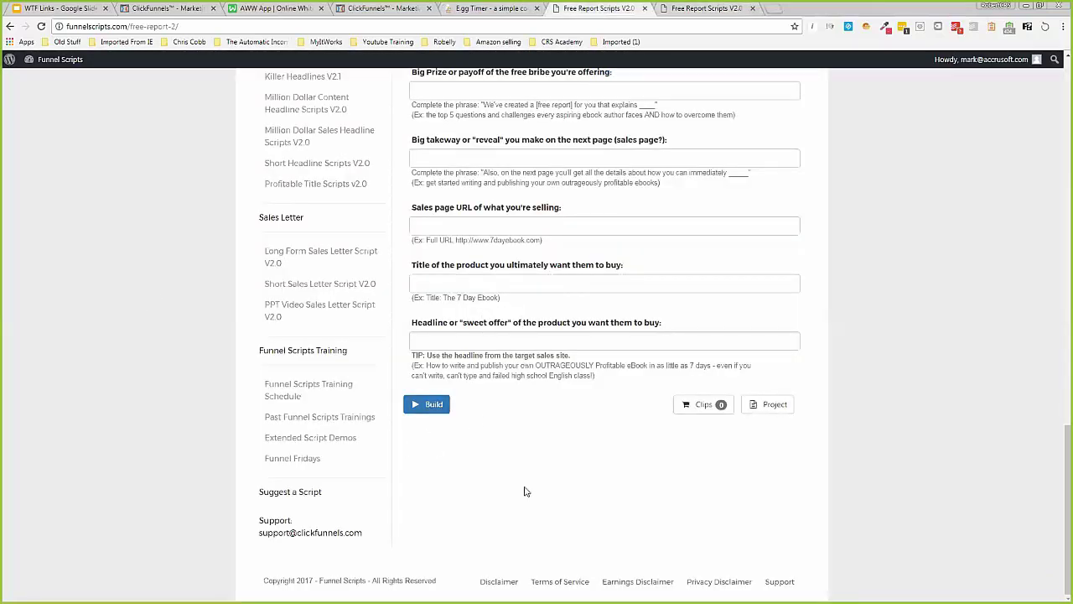
pyautogui.click(432, 407)
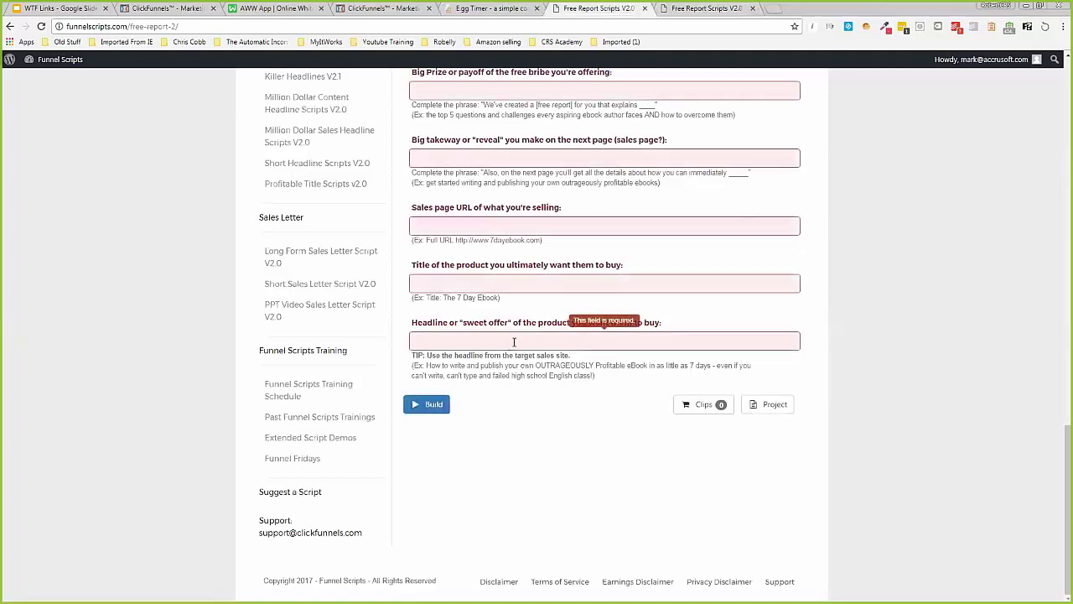
pyautogui.click(699, 9)
pyautogui.scroll(-3, 442, 297)
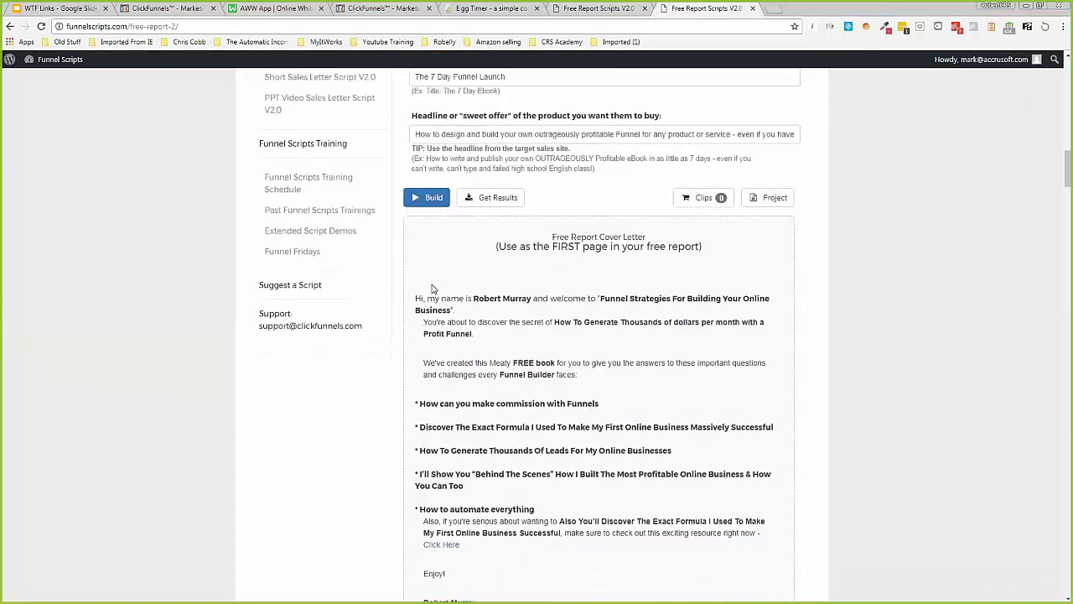
pyautogui.scroll(-20, 427, 279)
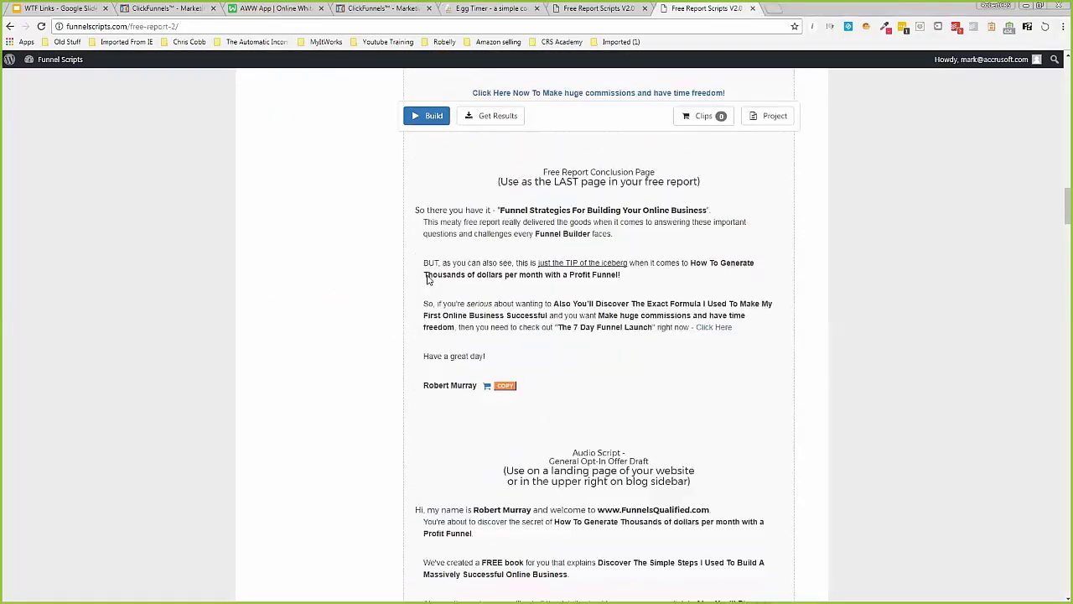
pyautogui.scroll(-15, 427, 280)
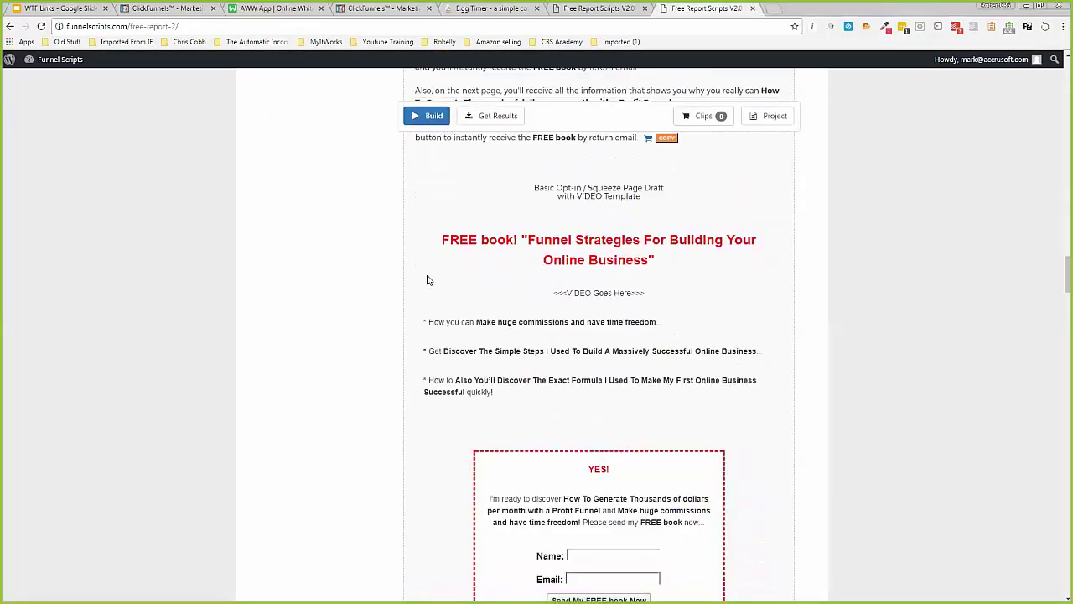
pyautogui.scroll(-15, 426, 279)
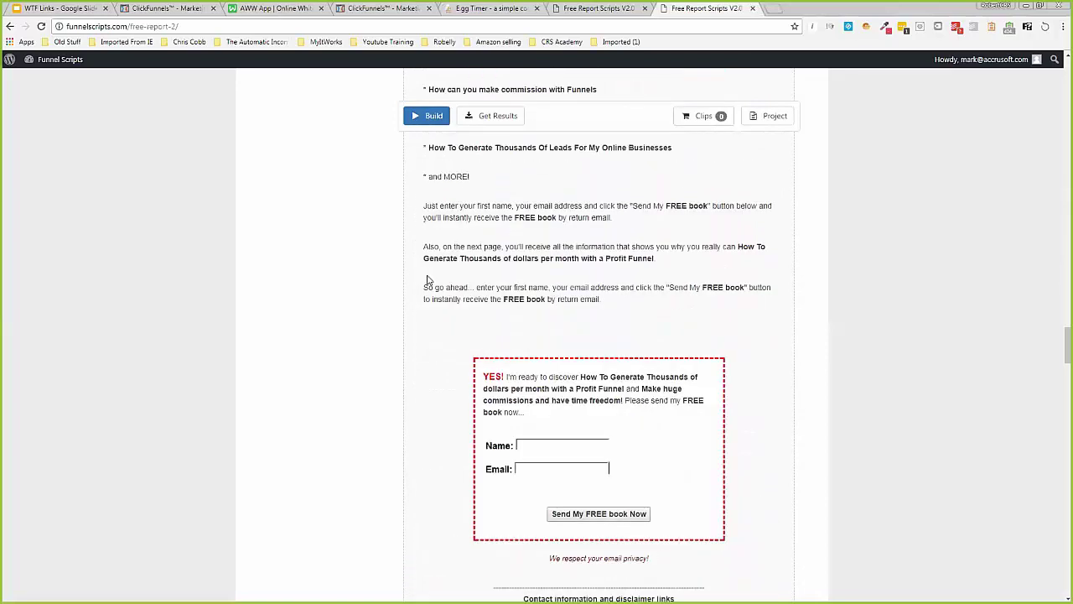
pyautogui.scroll(-15, 427, 279)
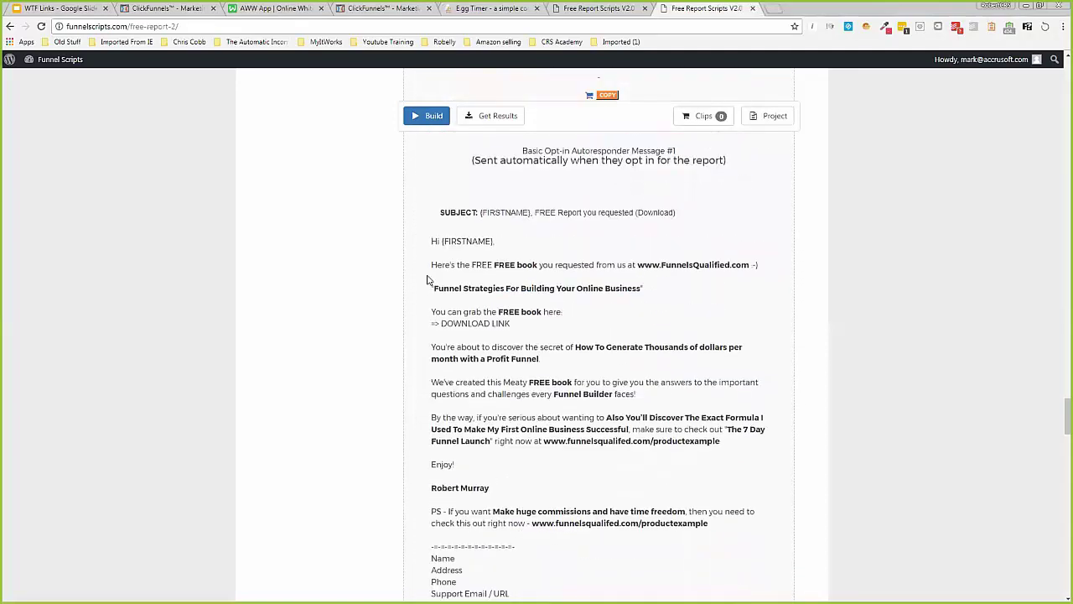
pyautogui.scroll(-15, 426, 279)
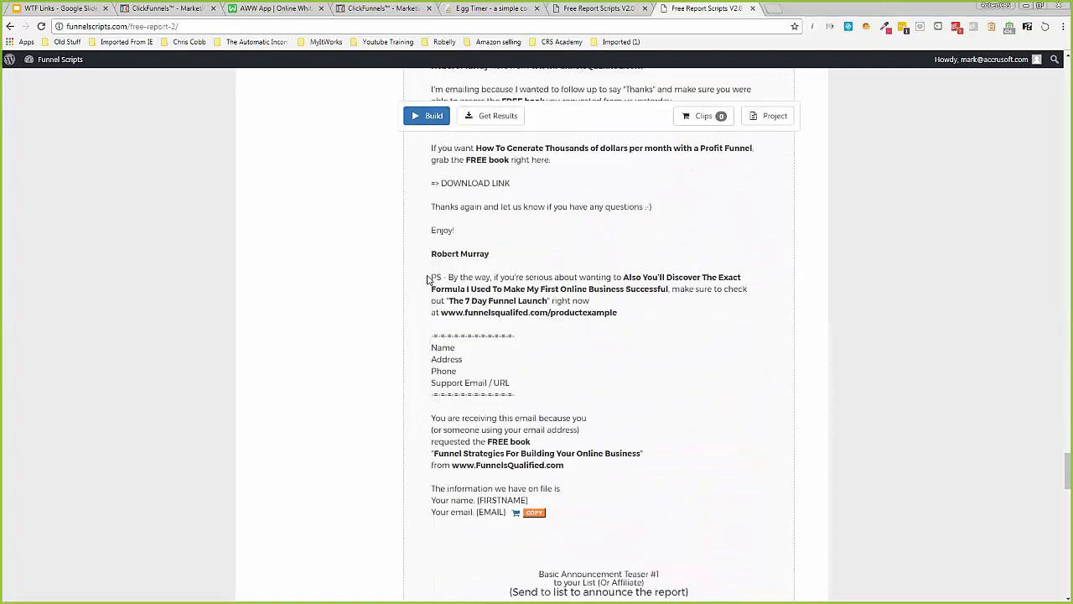
pyautogui.scroll(-15, 427, 280)
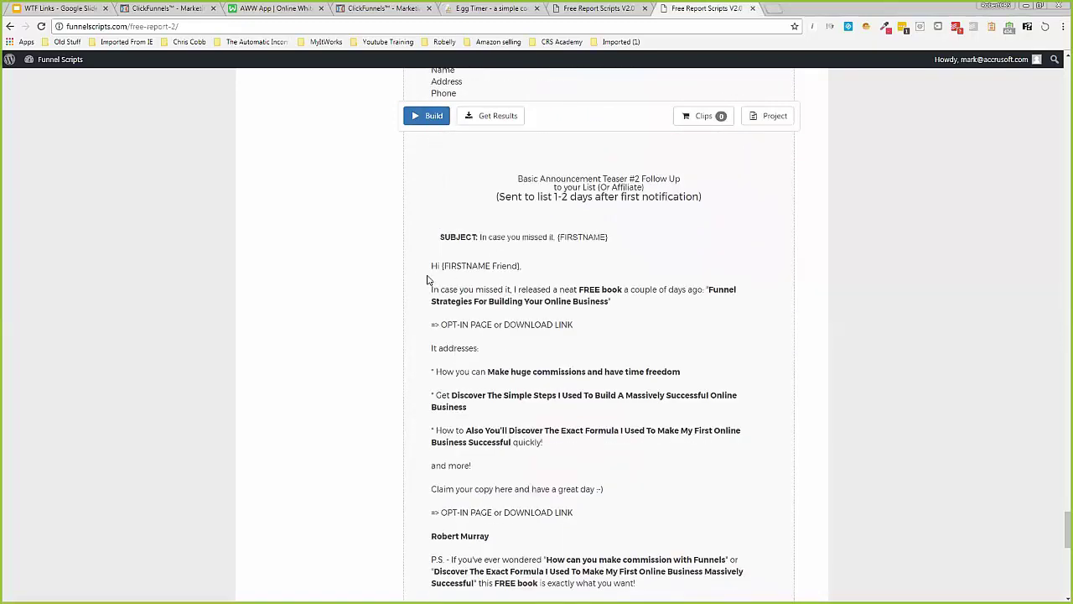
pyautogui.scroll(-2, 428, 275)
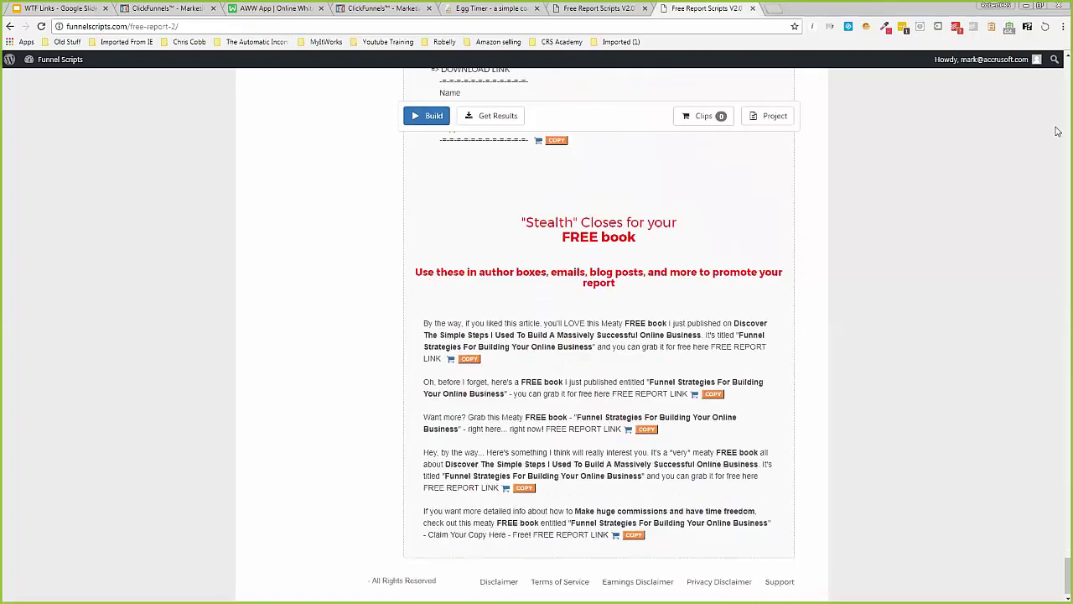
pyautogui.scroll(20, 1058, 94)
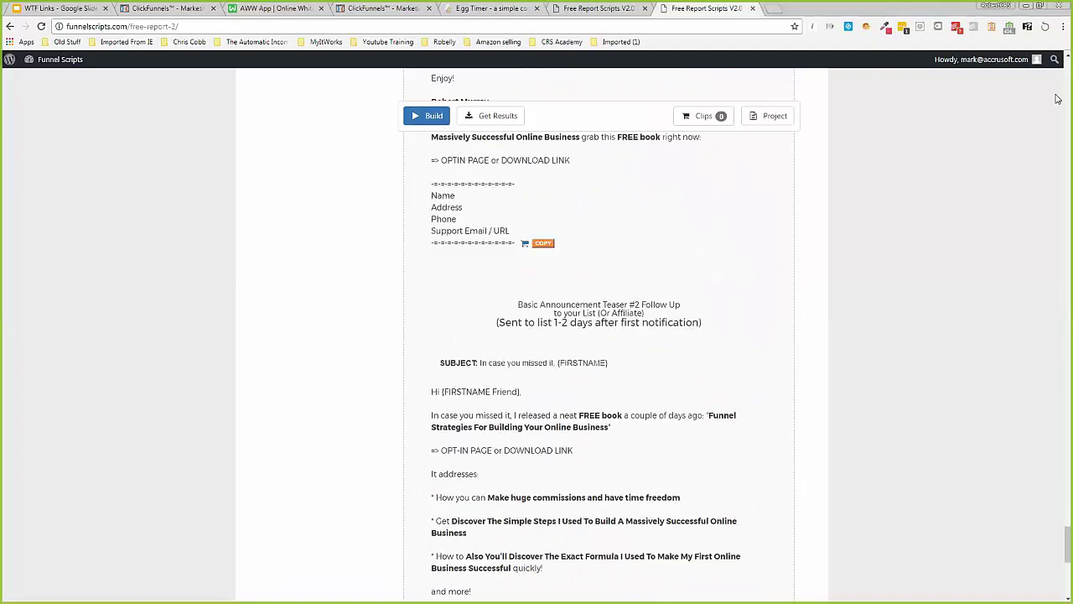
pyautogui.scroll(-12, 920, 242)
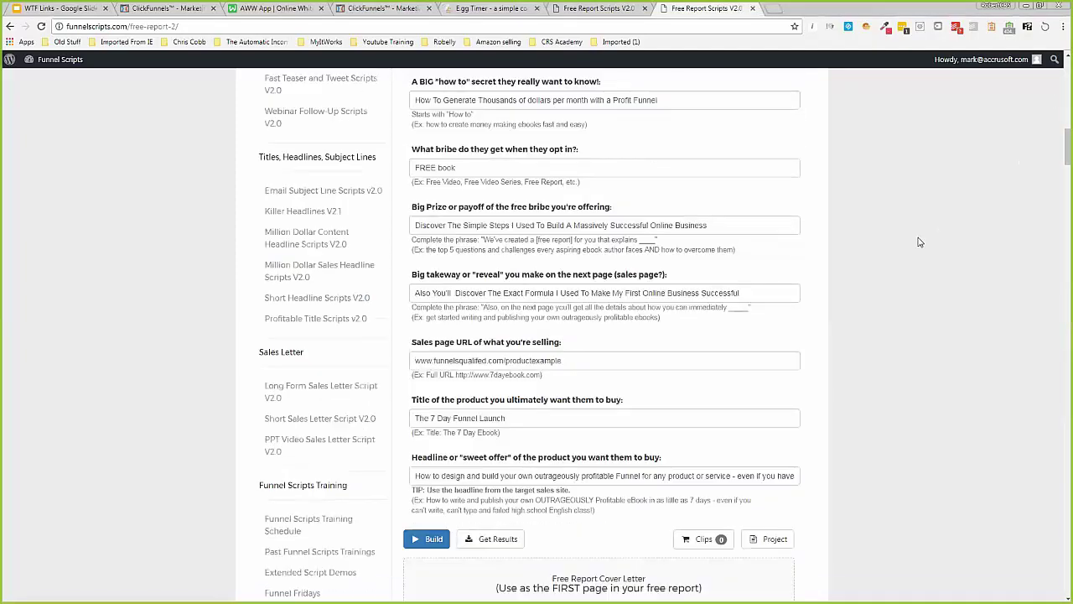
pyautogui.scroll(-2, 920, 242)
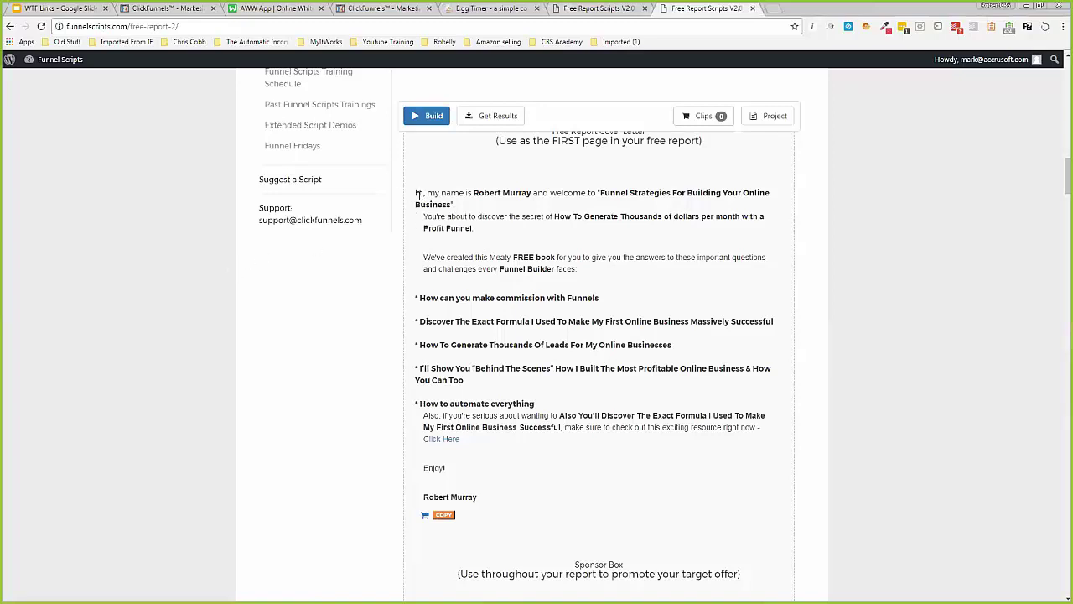
pyautogui.scroll(1, 570, 215)
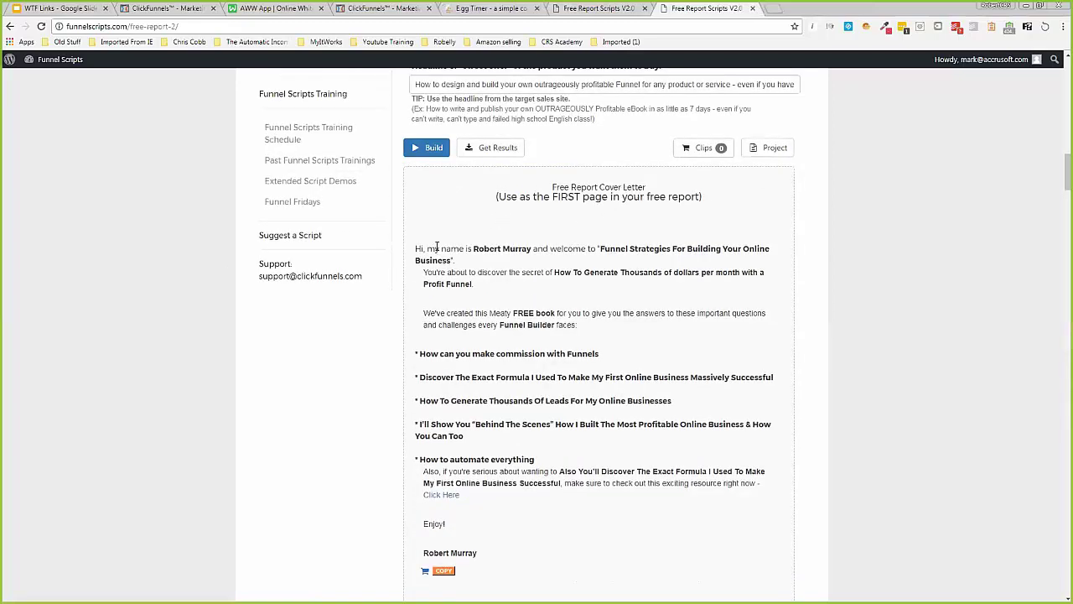
pyautogui.scroll(-1, 462, 243)
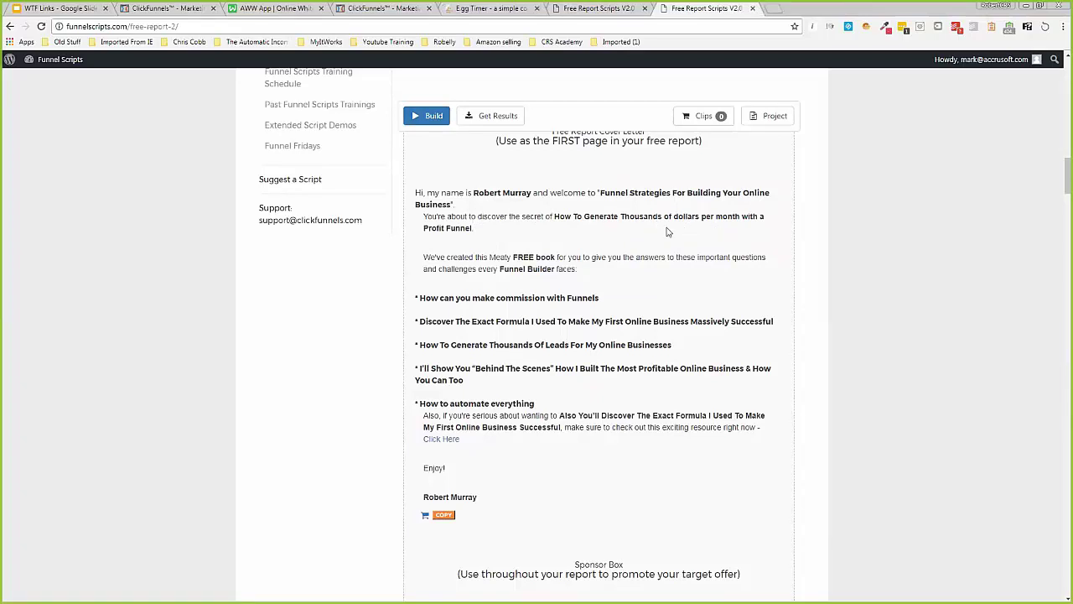
pyautogui.scroll(-1, 618, 231)
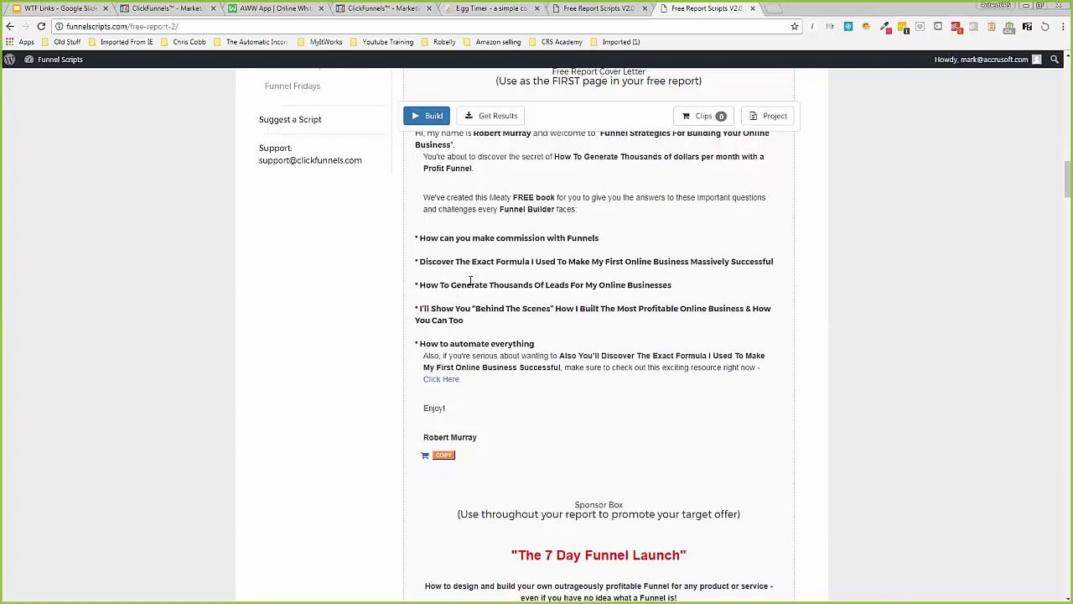
pyautogui.scroll(-1, 470, 286)
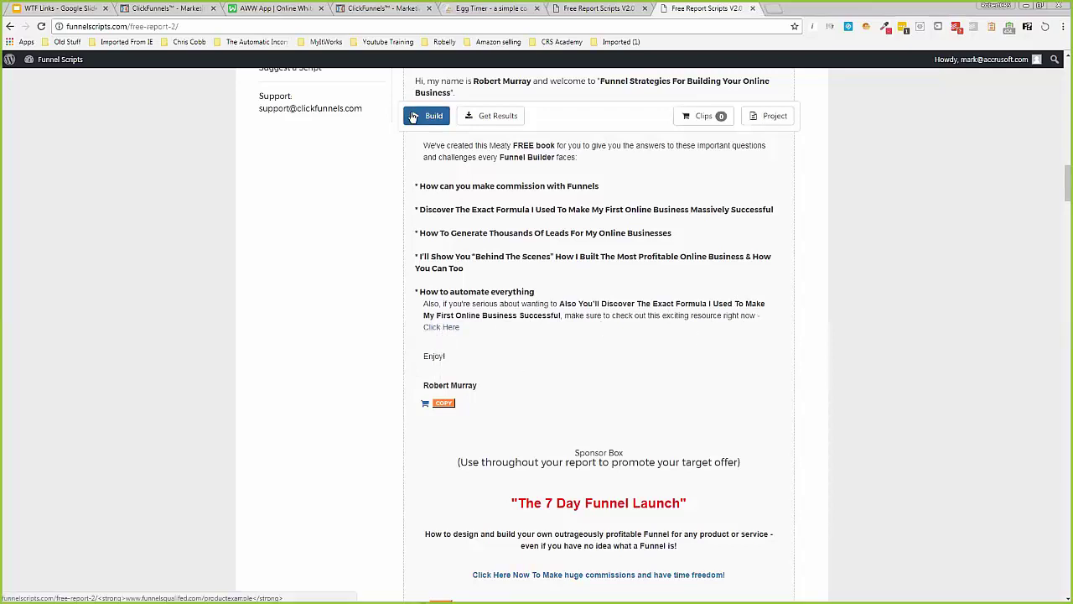
# - Bring up ClickFunnels' Free Book Optin 1 step, with Control and Variation pages split 50/50
pyautogui.click(391, 12)
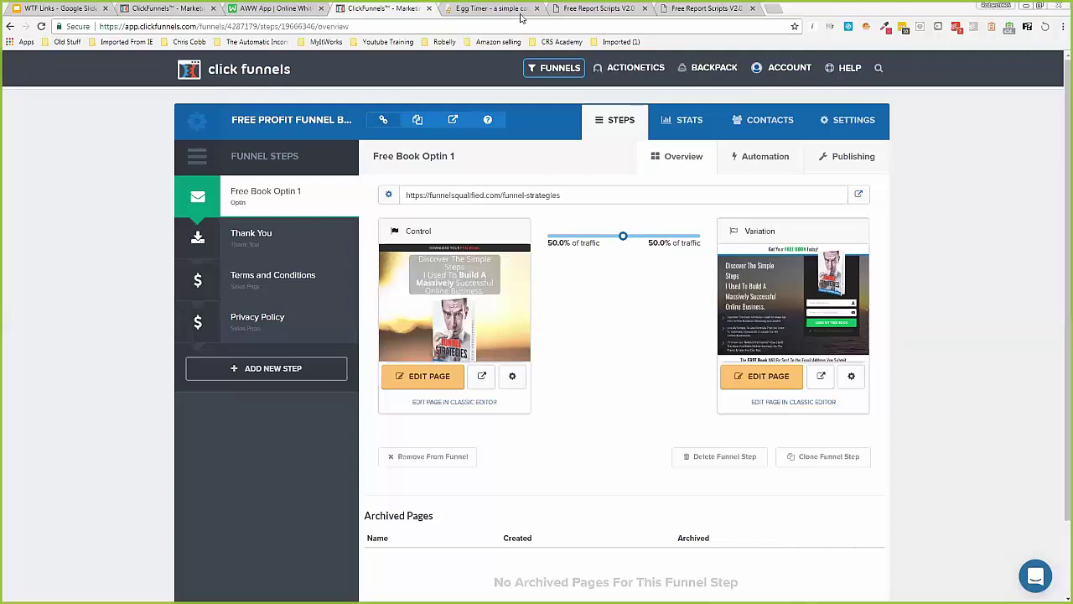
# - Return to the generated free report scripts and copy the cover letter text
pyautogui.click(700, 9)
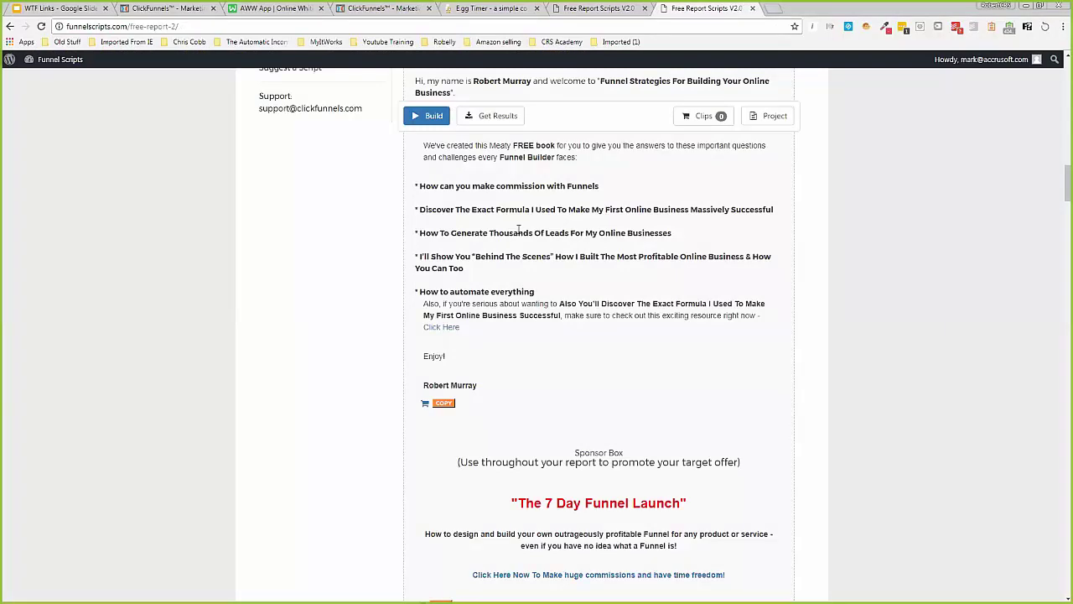
pyautogui.scroll(-2, 512, 236)
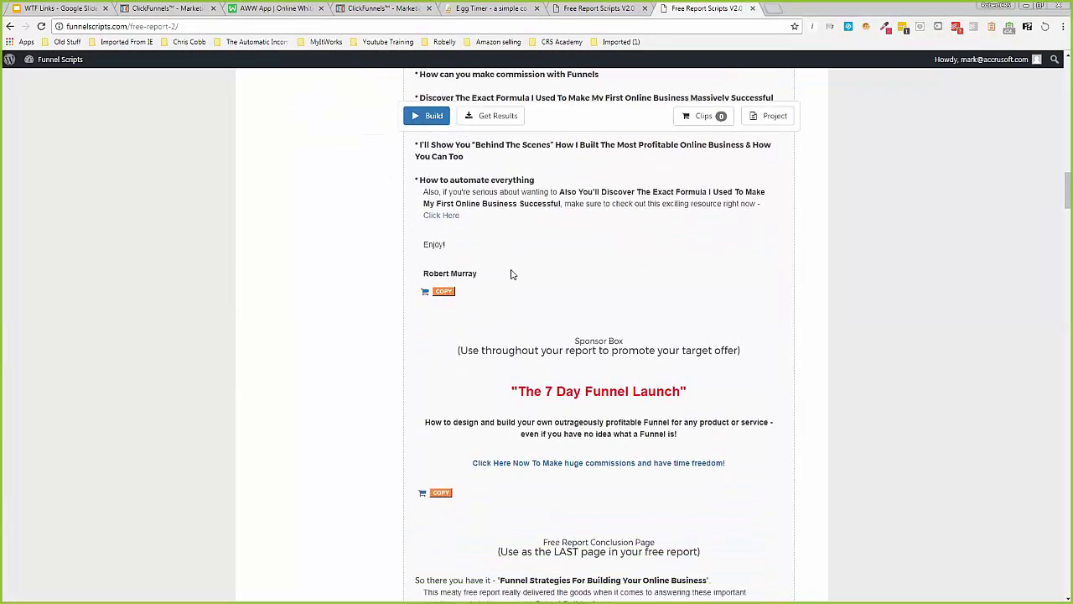
pyautogui.click(444, 292)
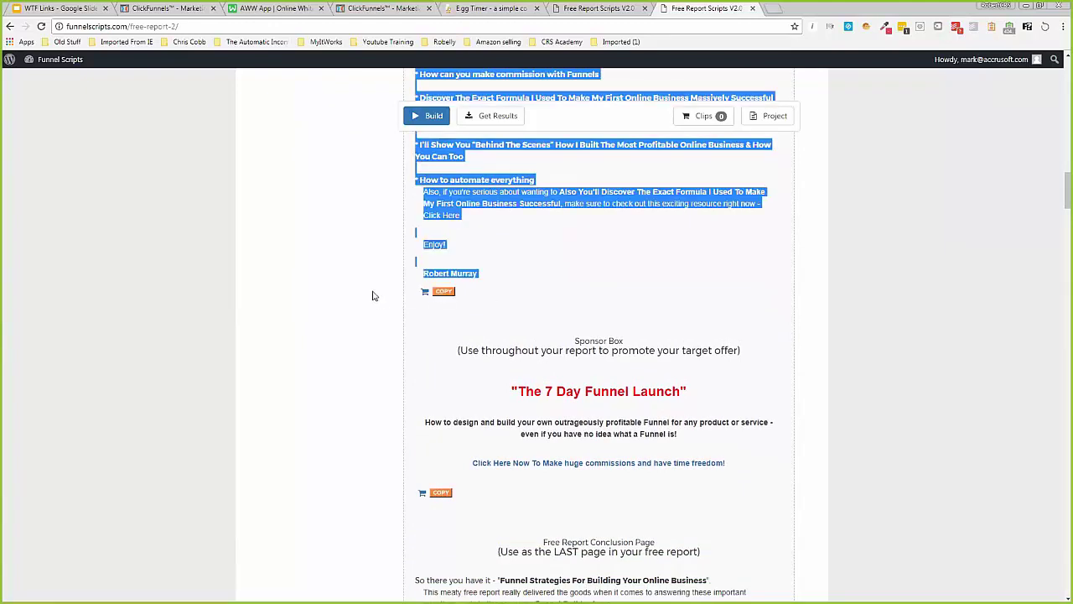
# - Review and select the Free Report Conclusion Page text, then go back to the empty report form
pyautogui.scroll(-2, 376, 283)
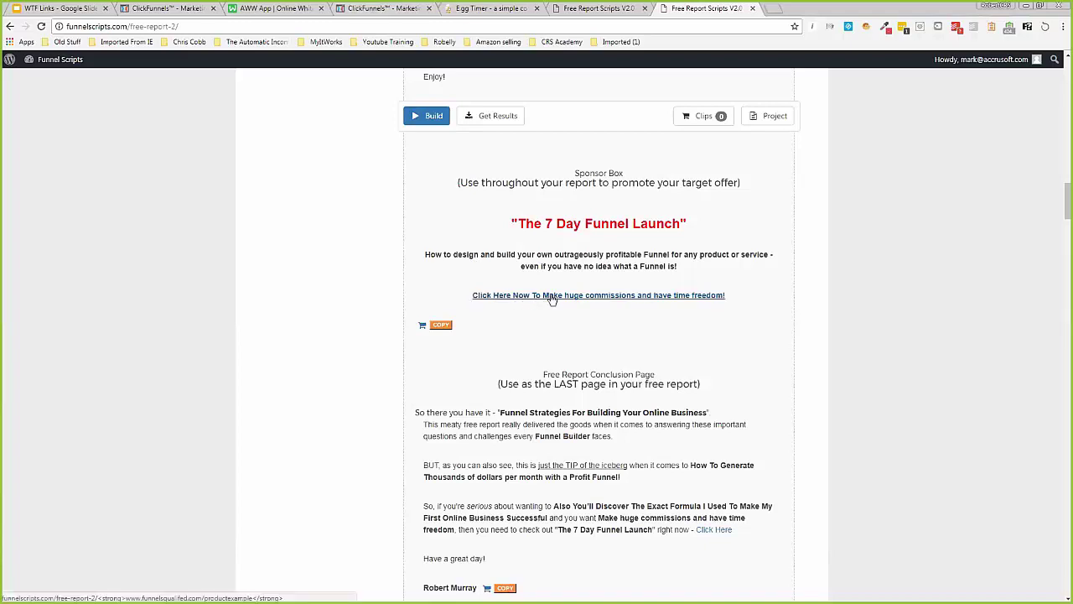
pyautogui.scroll(-4, 552, 300)
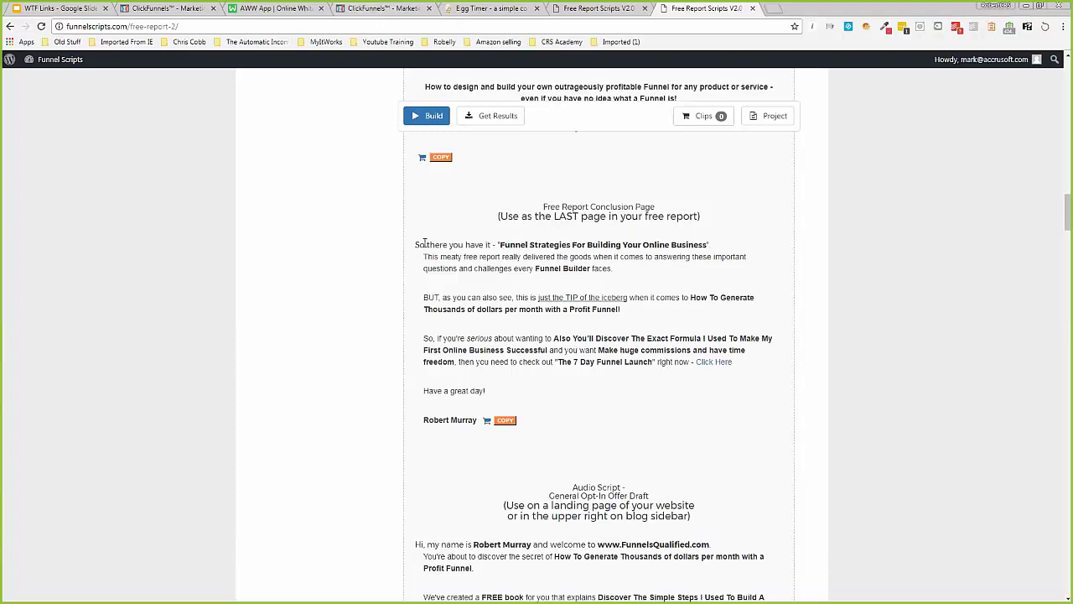
pyautogui.scroll(-5, 423, 245)
pyautogui.scroll(4, 423, 247)
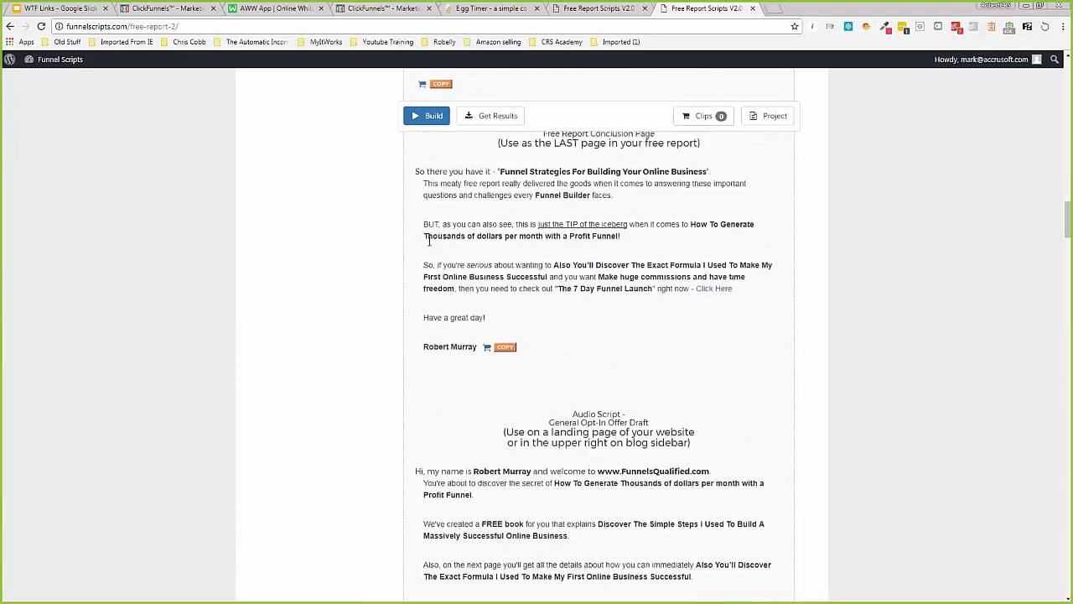
pyautogui.moveTo(414, 191); pyautogui.dragTo(525, 369)
pyautogui.click(396, 303)
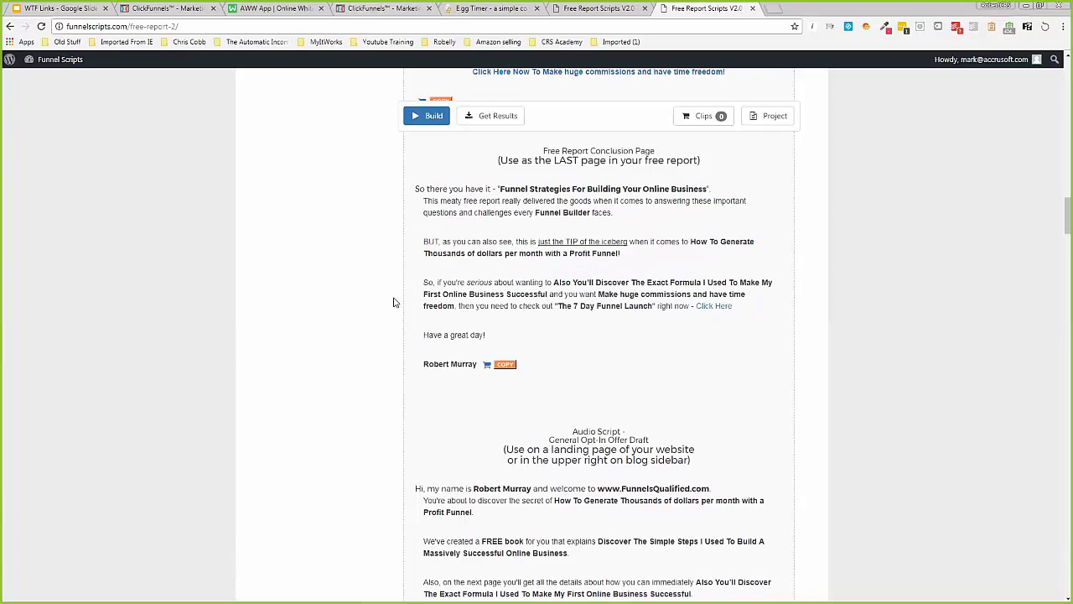
pyautogui.click(616, 10)
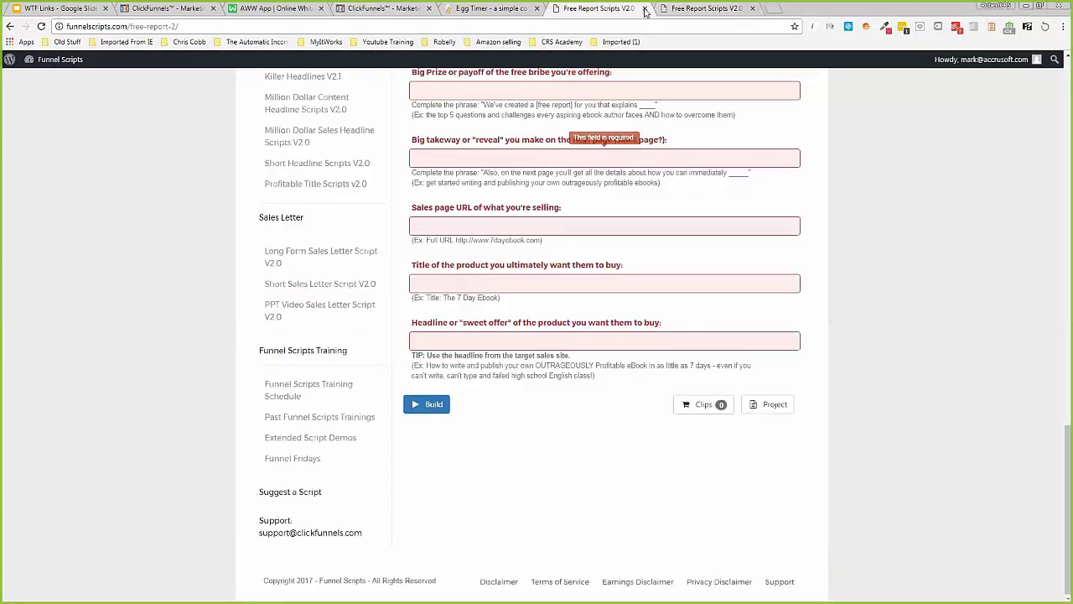
# - Show the generated scripts page at the Audio Script General Opt-In Offer Draft
pyautogui.click(705, 8)
pyautogui.scroll(-3, 616, 357)
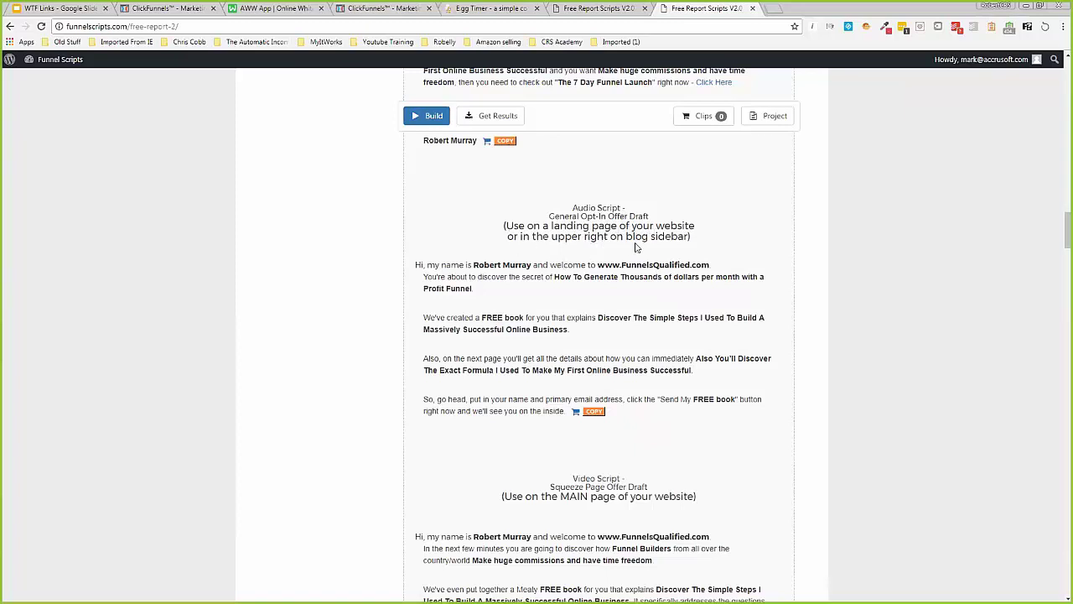
# - Review the squeeze page, download page and autoresponder email scripts, then drag the results page out
pyautogui.scroll(-2, 585, 274)
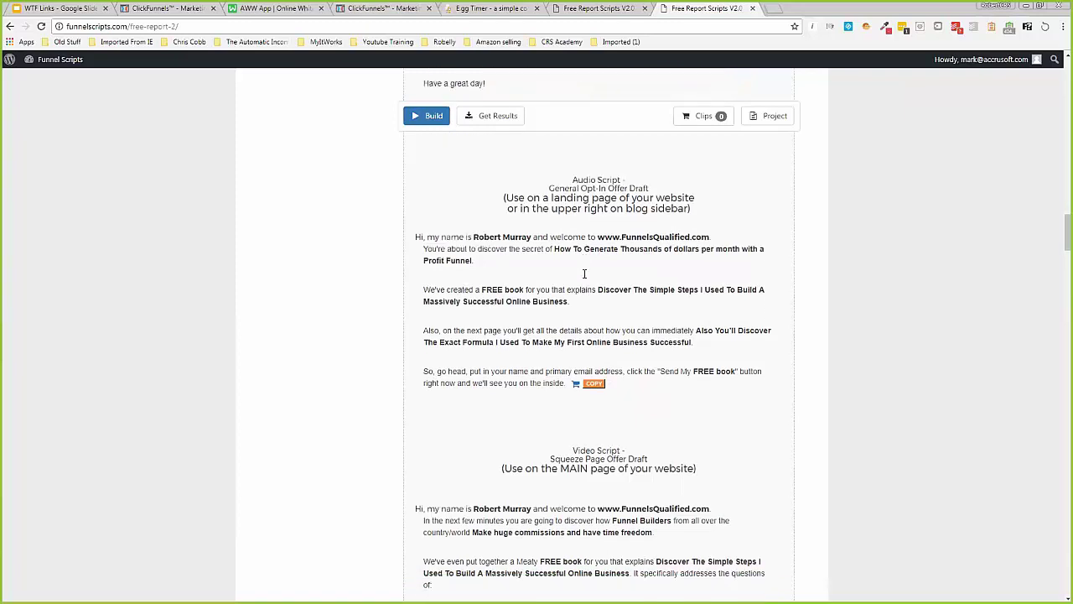
pyautogui.scroll(-1, 585, 274)
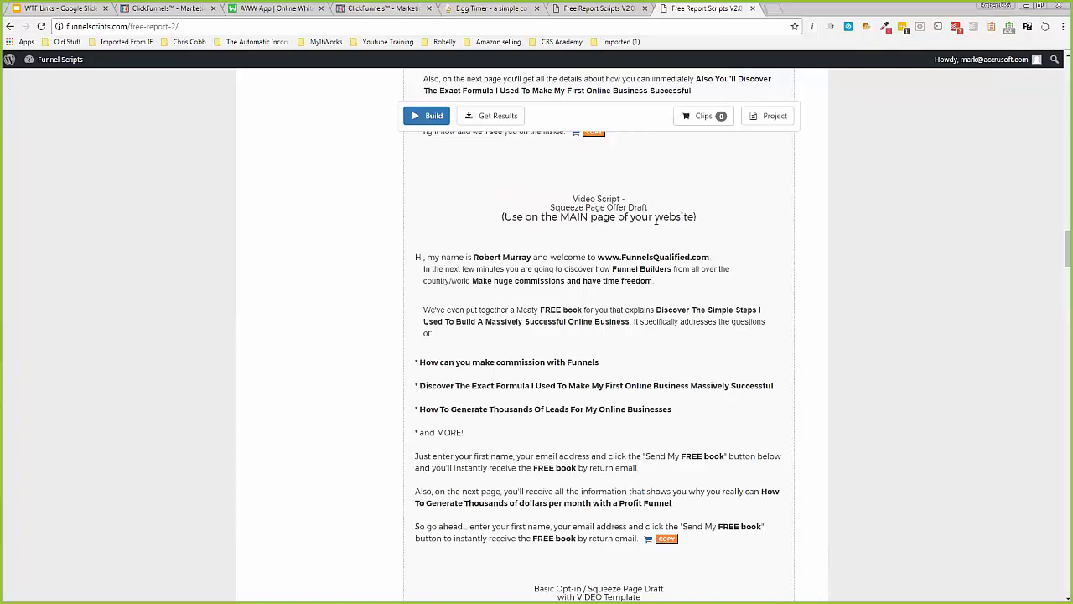
pyautogui.scroll(-3, 622, 249)
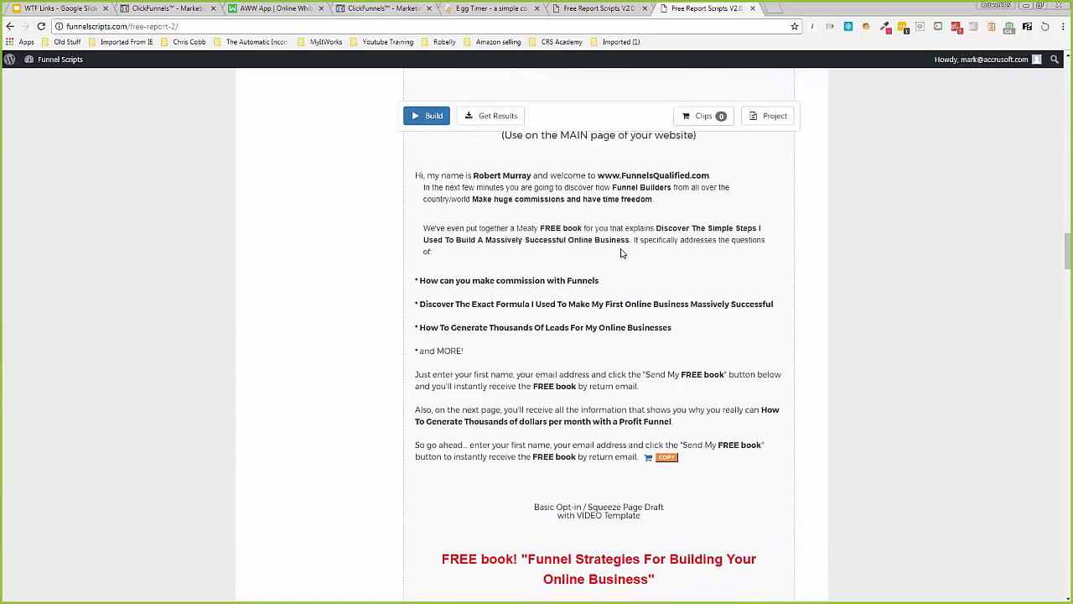
pyautogui.scroll(-2, 623, 248)
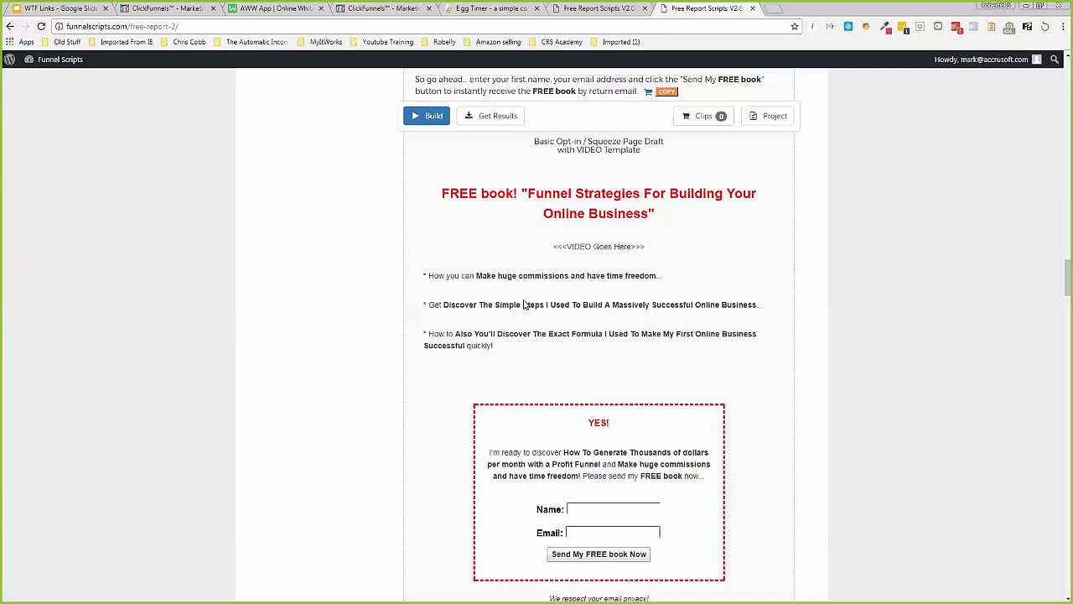
pyautogui.scroll(-2, 524, 304)
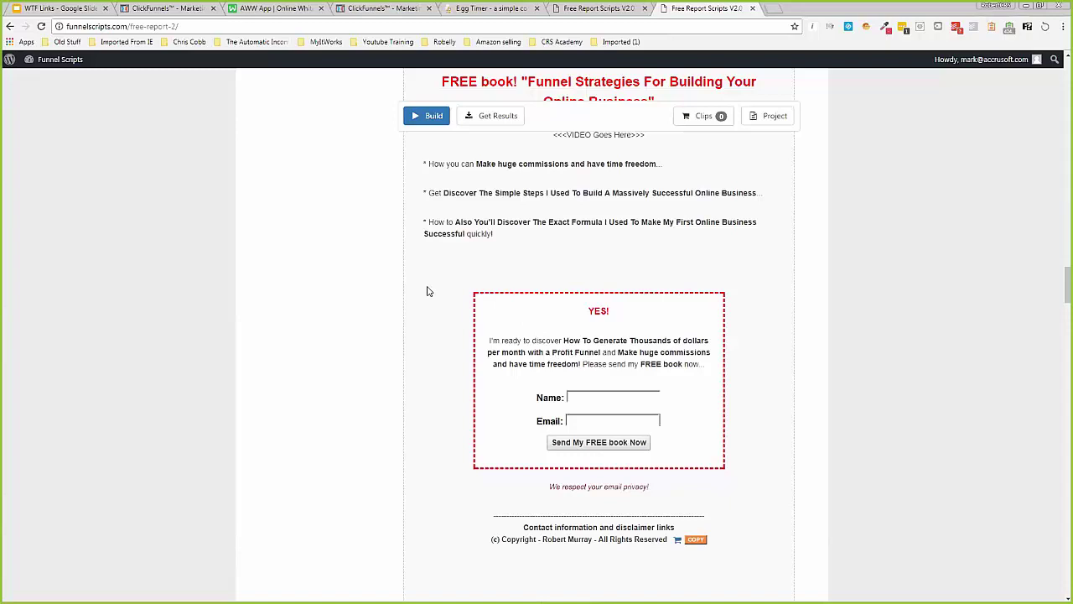
pyautogui.scroll(-4, 427, 291)
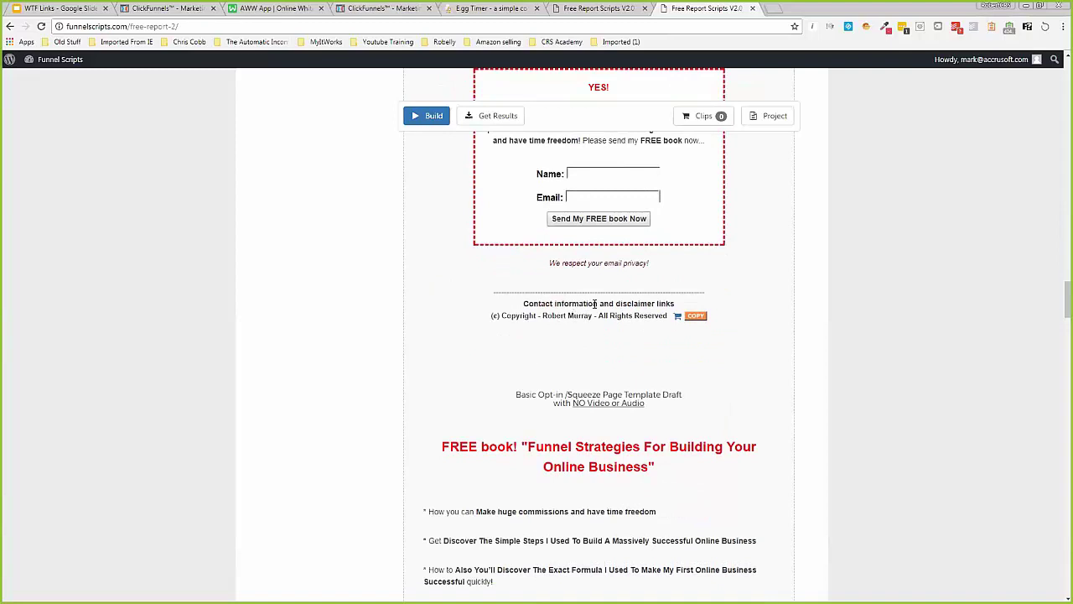
pyautogui.scroll(-4, 451, 307)
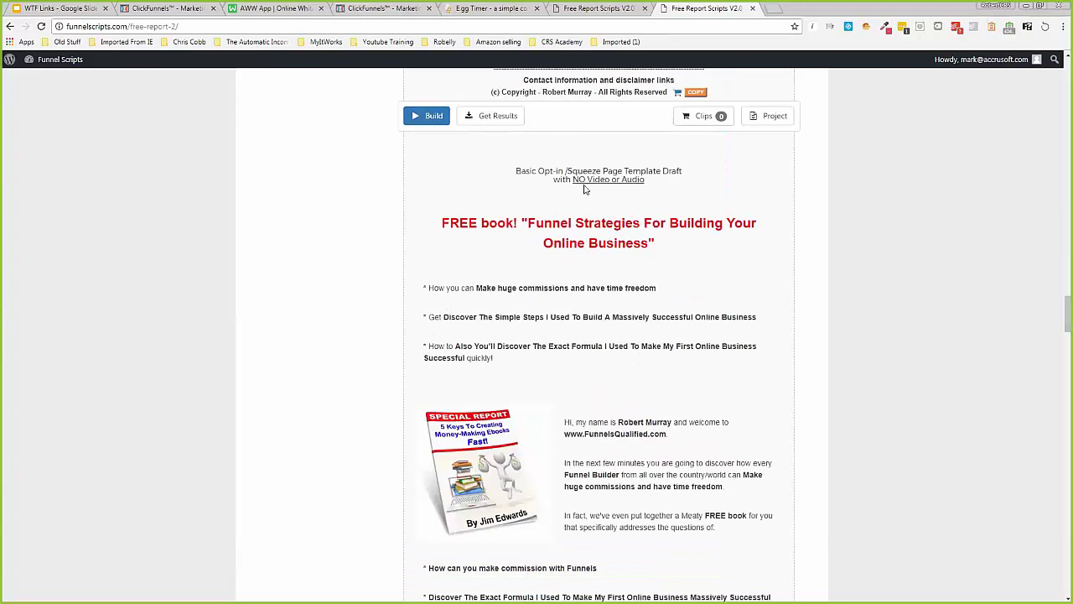
pyautogui.scroll(-3, 599, 260)
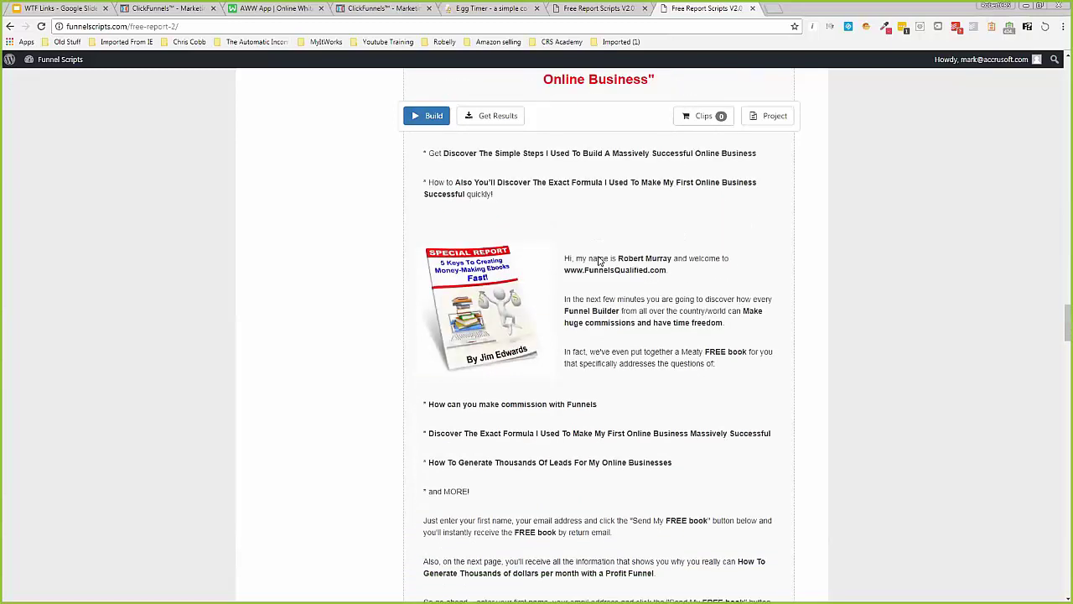
pyautogui.scroll(-2, 600, 260)
pyautogui.scroll(4, 599, 261)
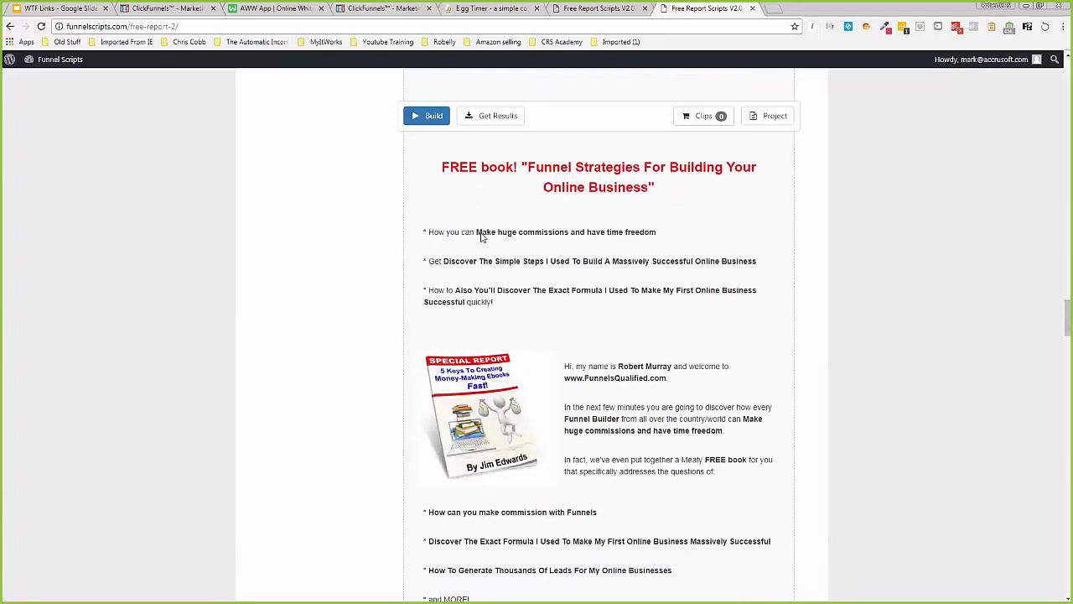
pyautogui.scroll(-3, 565, 214)
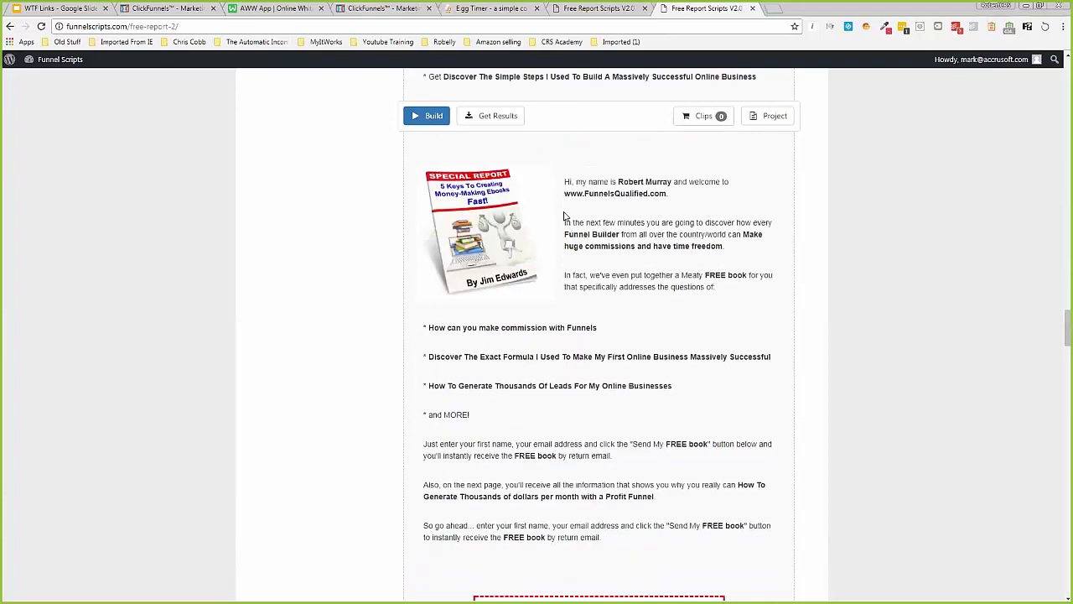
pyautogui.scroll(-4, 565, 215)
pyautogui.scroll(-3, 547, 239)
pyautogui.scroll(-5, 471, 265)
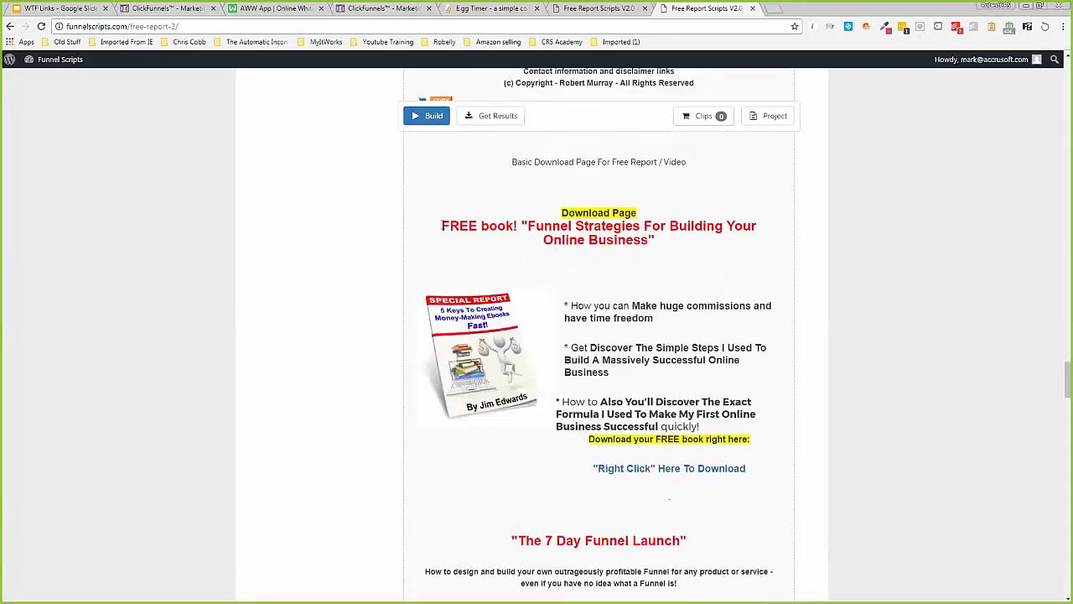
pyautogui.scroll(-1, 695, 341)
pyautogui.scroll(-2, 695, 340)
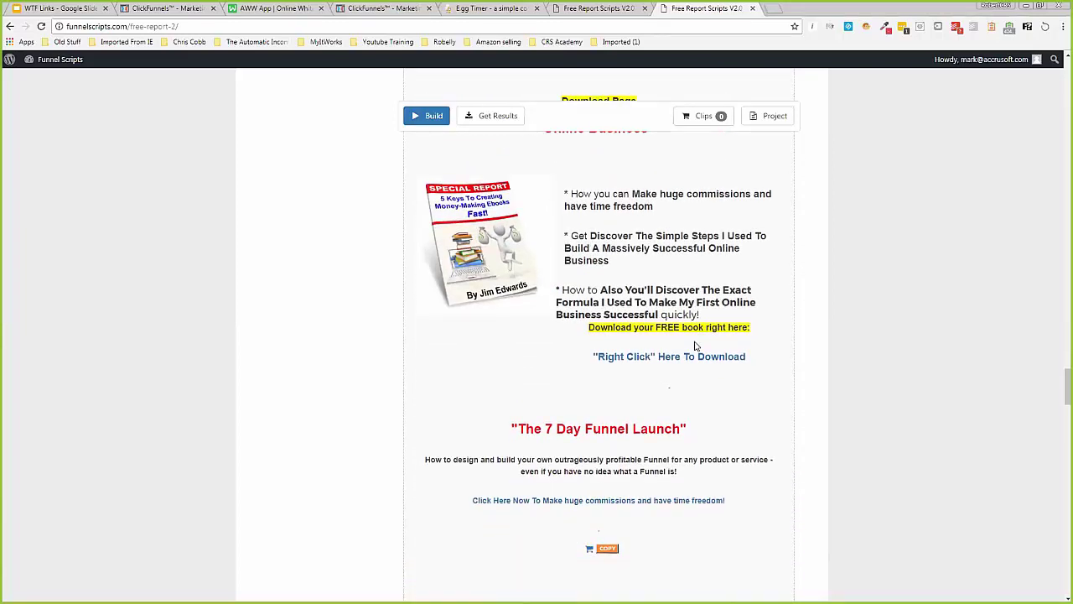
pyautogui.scroll(-3, 695, 346)
pyautogui.scroll(-5, 696, 346)
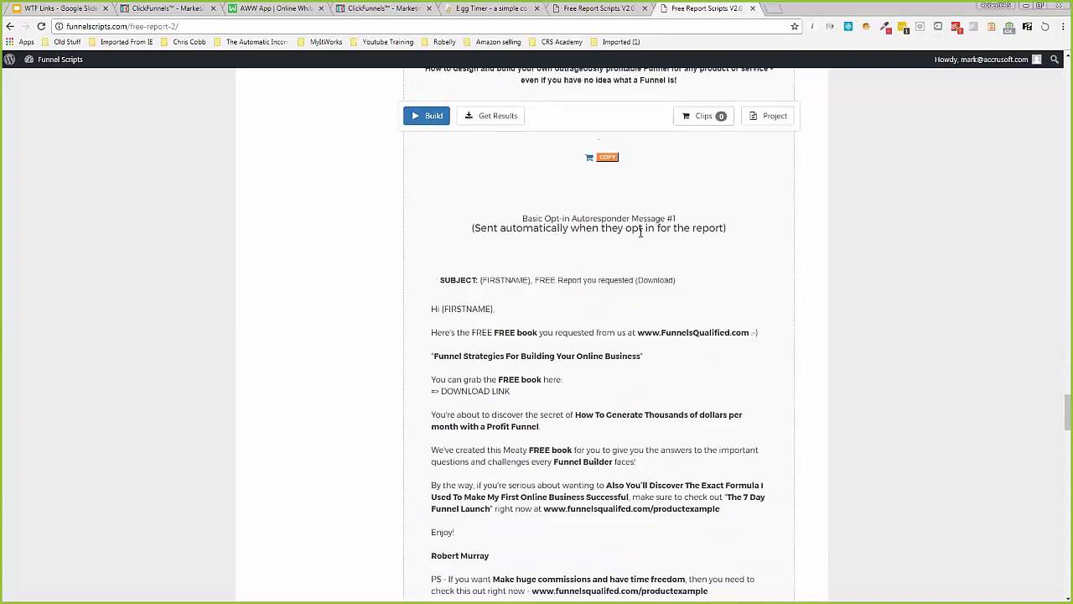
pyautogui.scroll(-1, 710, 249)
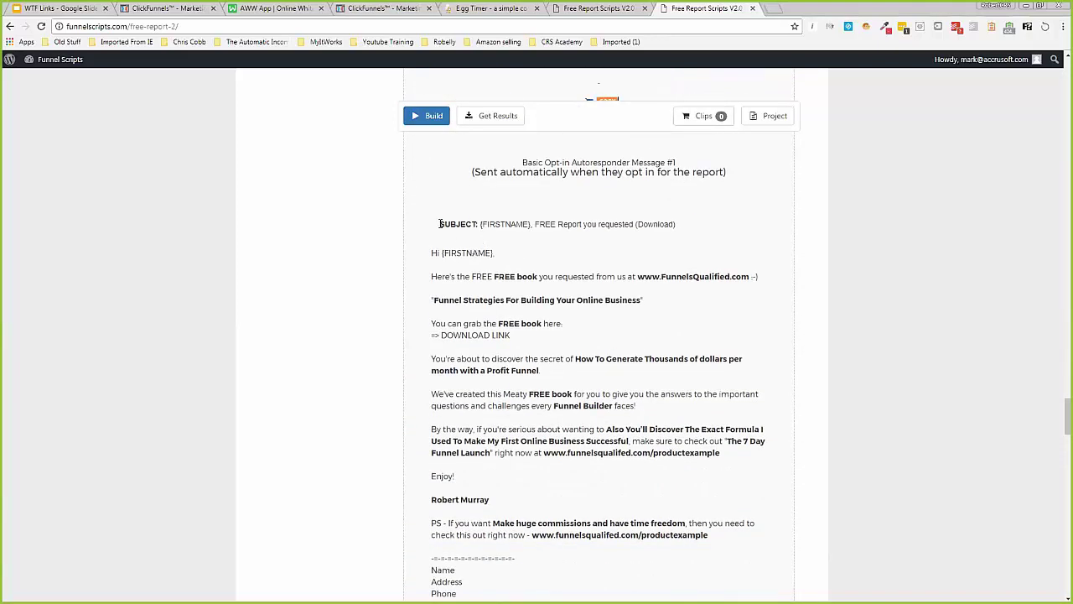
pyautogui.scroll(-1, 431, 231)
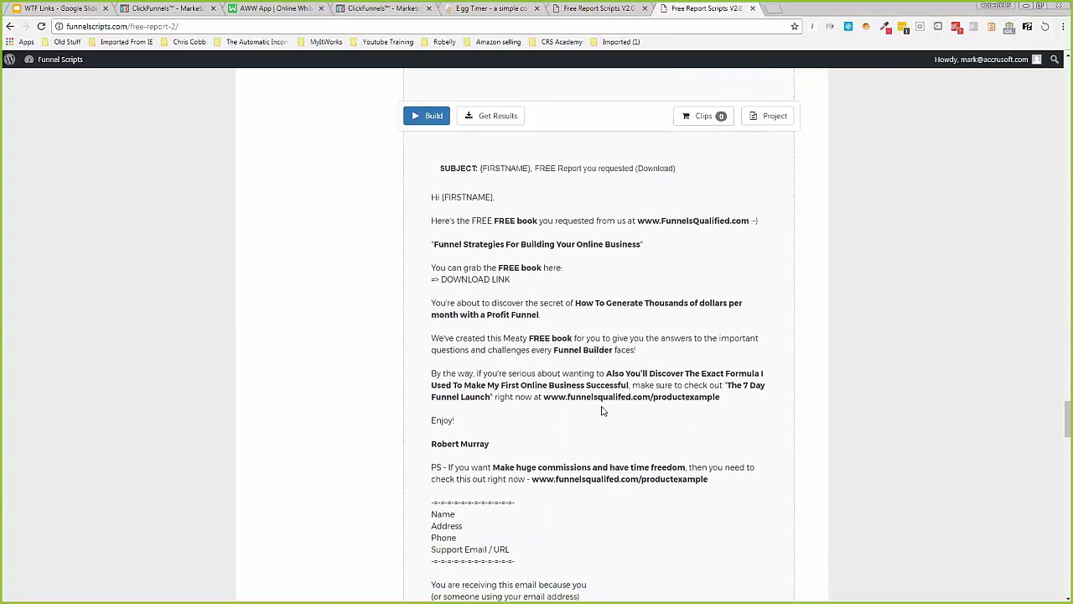
pyautogui.scroll(-5, 403, 273)
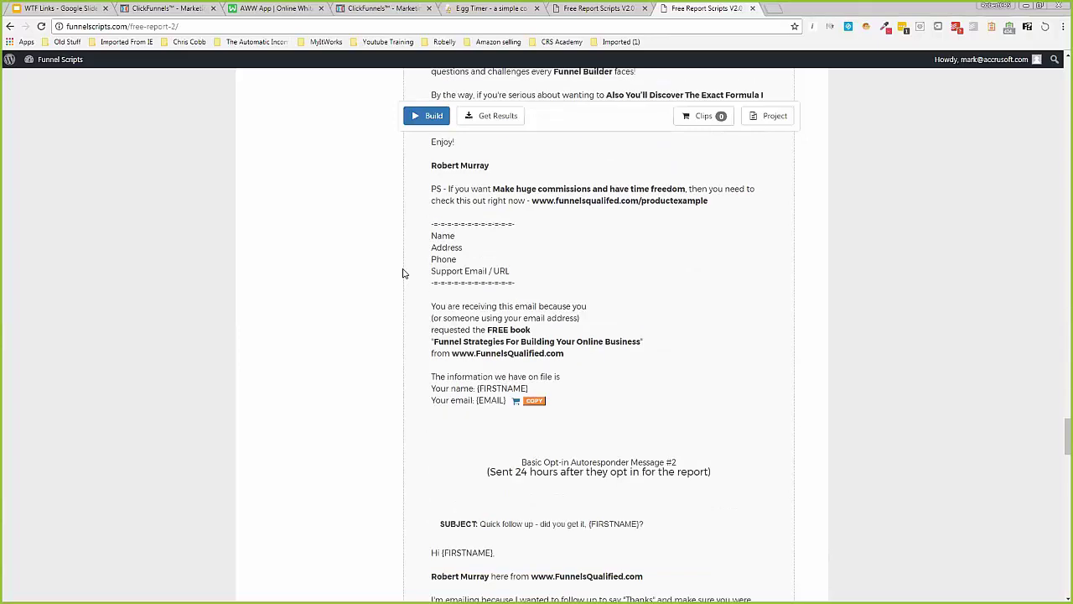
pyautogui.scroll(15, 403, 273)
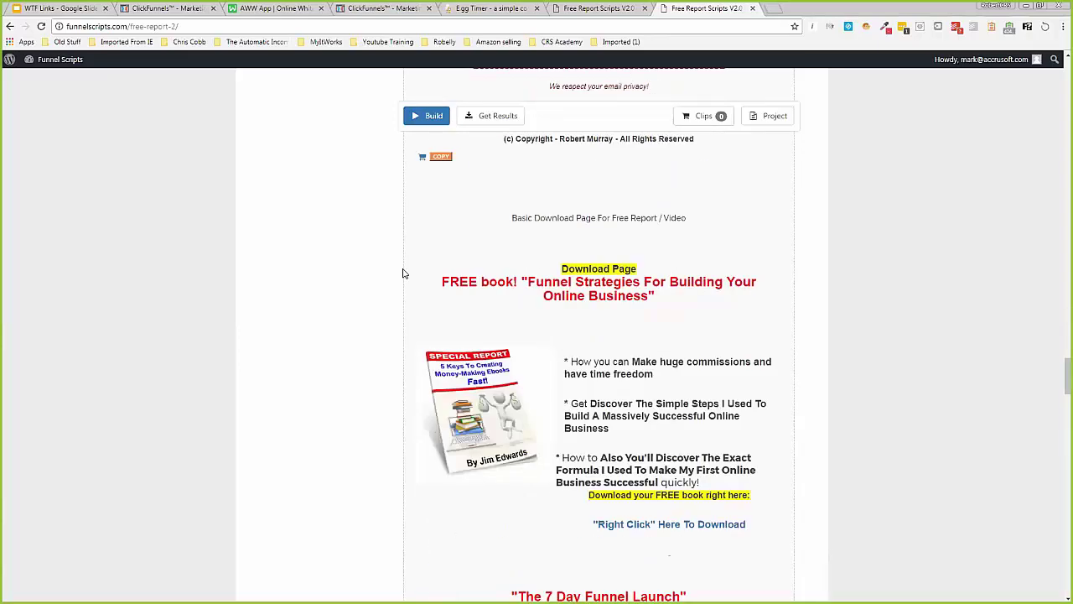
pyautogui.scroll(5, 403, 273)
pyautogui.scroll(2, 455, 256)
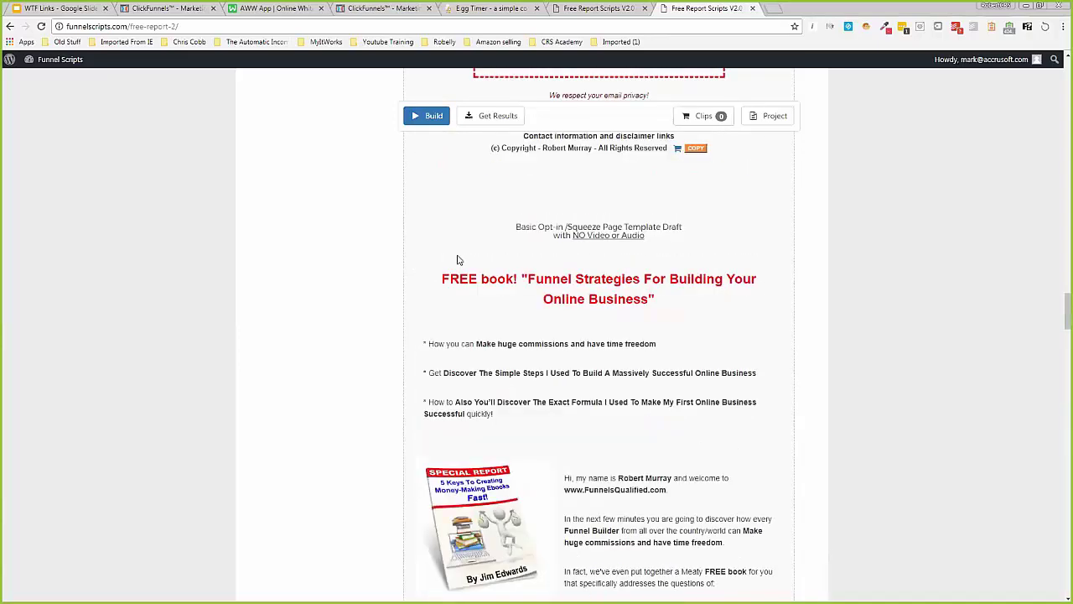
pyautogui.scroll(-2, 582, 258)
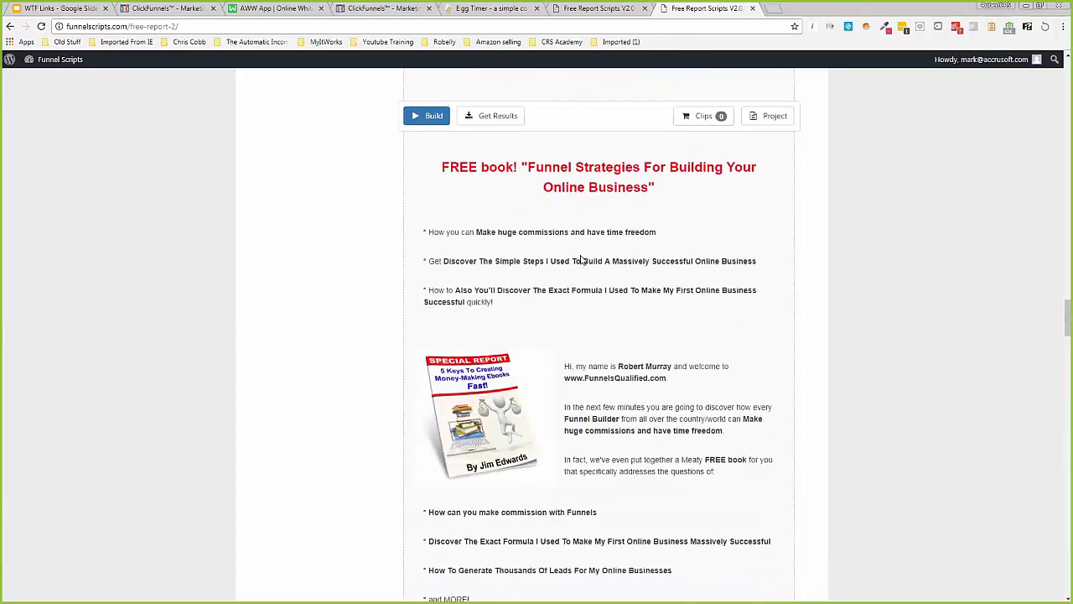
pyautogui.scroll(1, 582, 260)
pyautogui.moveTo(710, 10); pyautogui.dragTo(0, 17)
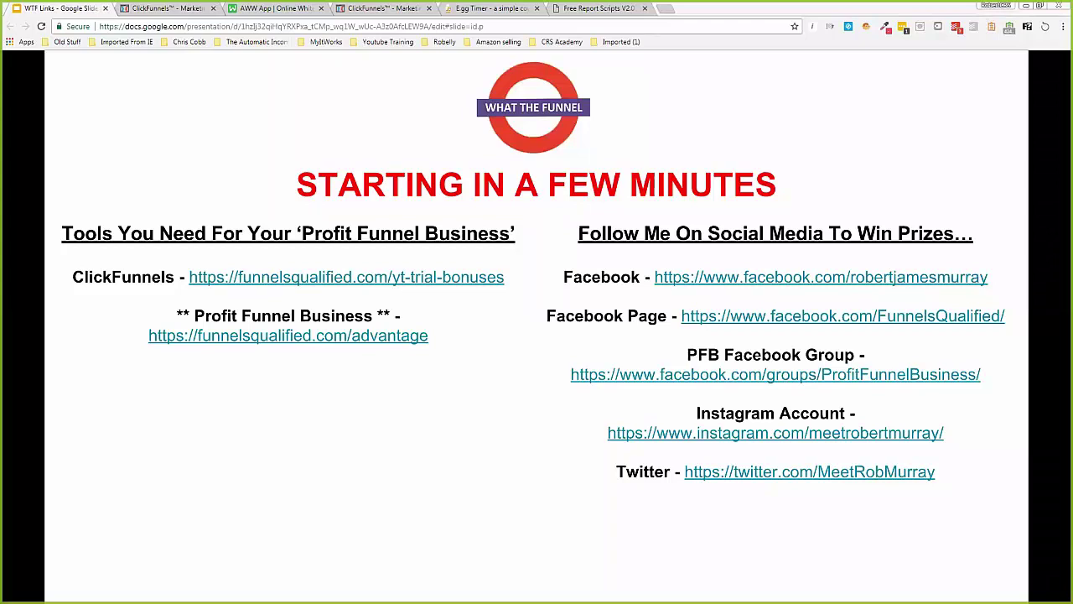
# - Check the Egg Timer page and AWW App funnel sketch, then return to ClickFunnels' Free Book Optin 1 step
pyautogui.click(477, 10)
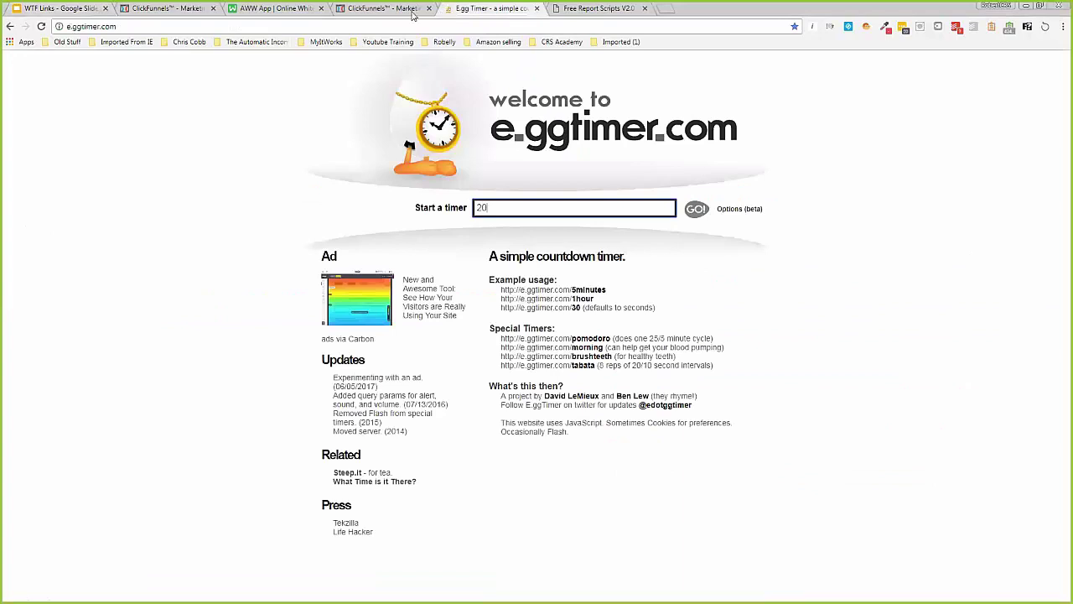
pyautogui.click(379, 8)
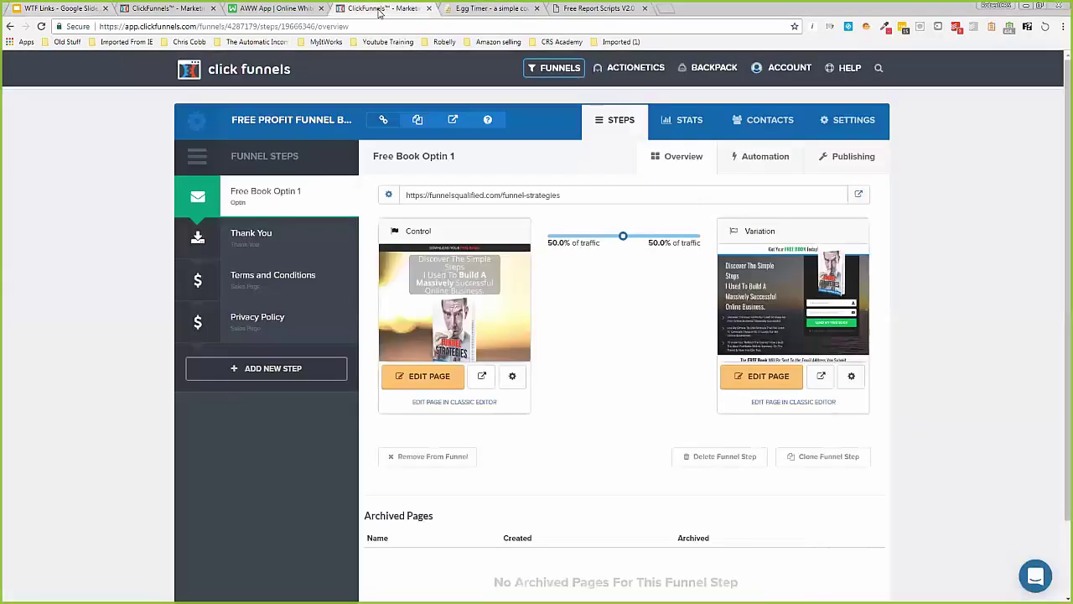
pyautogui.click(490, 10)
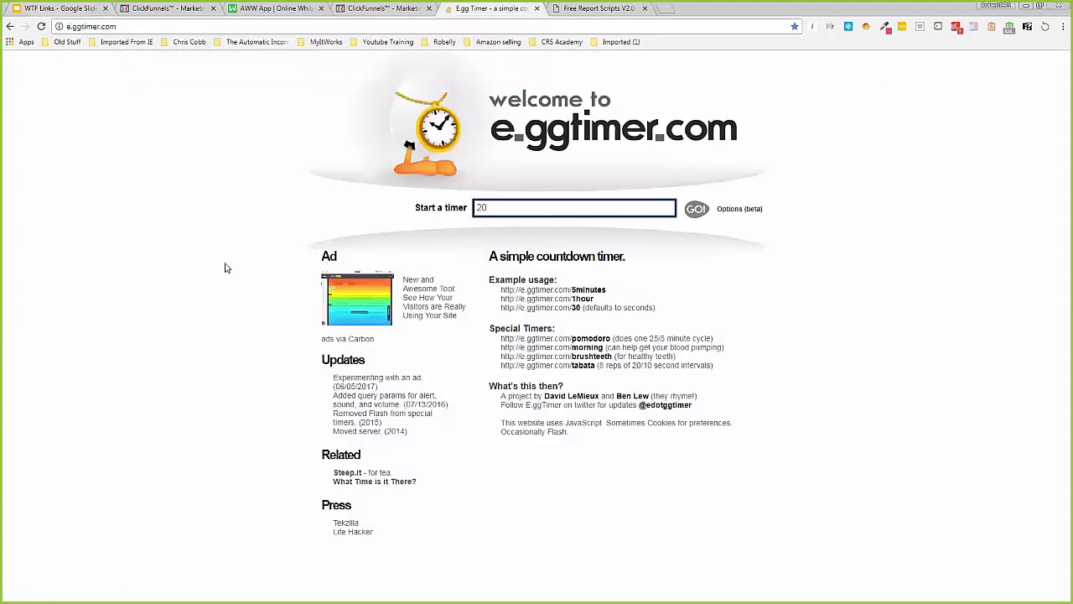
pyautogui.click(277, 9)
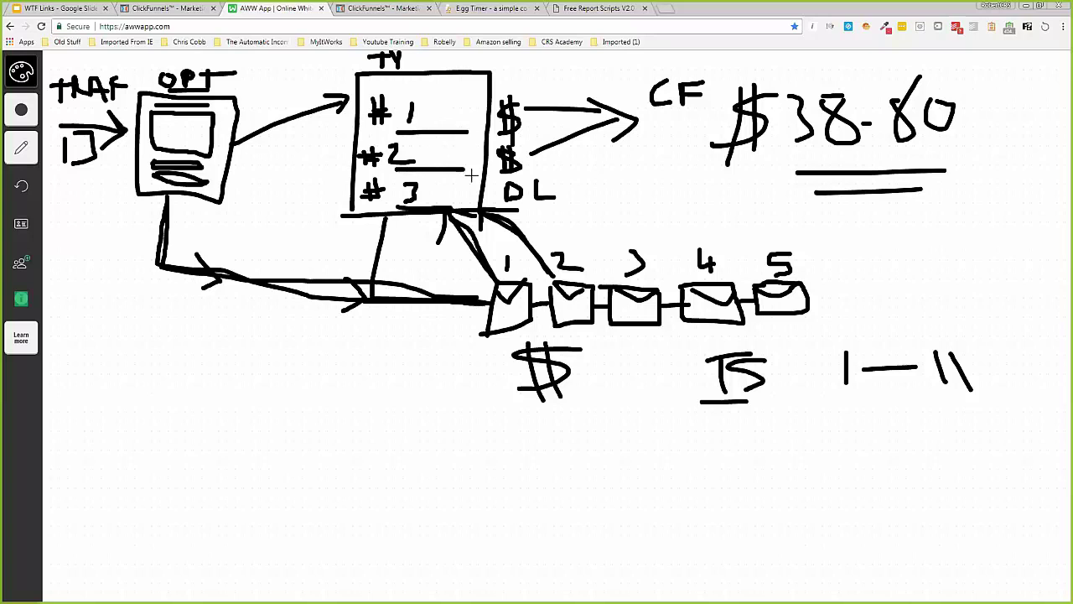
pyautogui.click(383, 12)
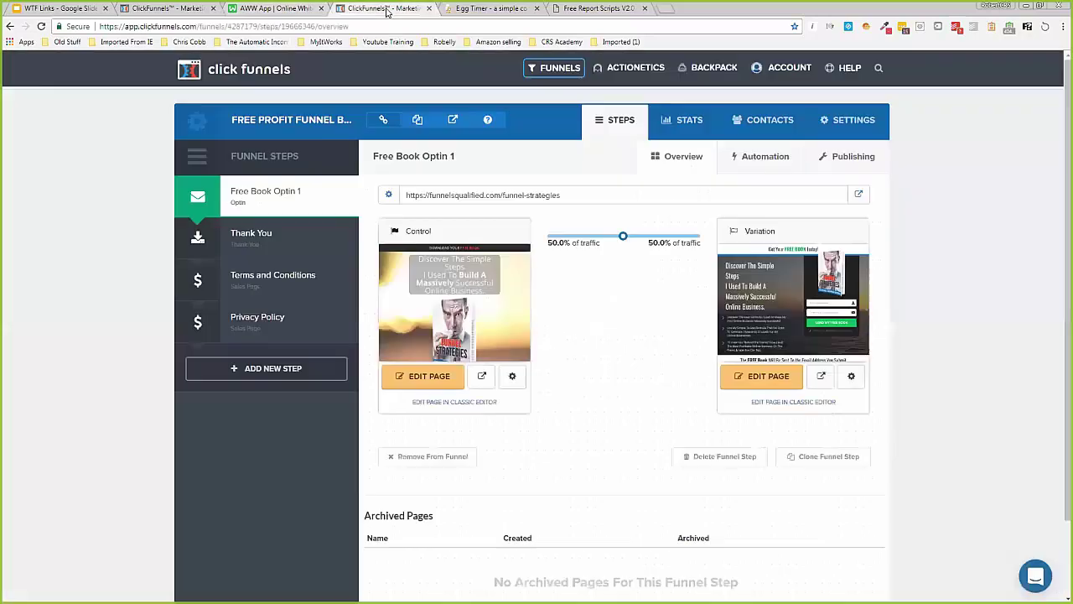
# - Open the Thank You page editor, confirm Save Page as Template, and exit to the step overview
pyautogui.click(272, 234)
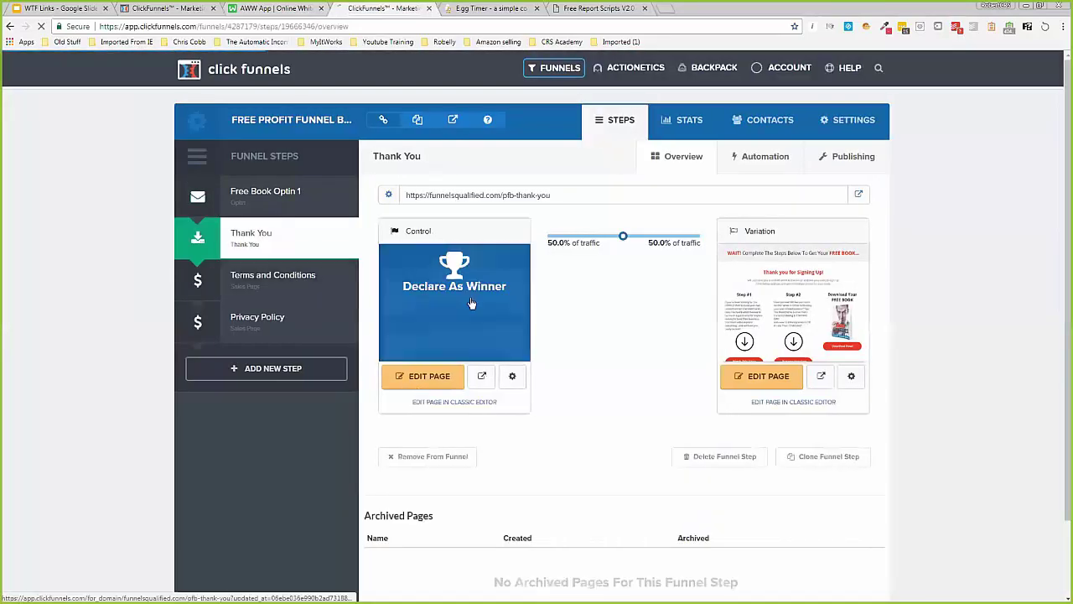
pyautogui.click(438, 379)
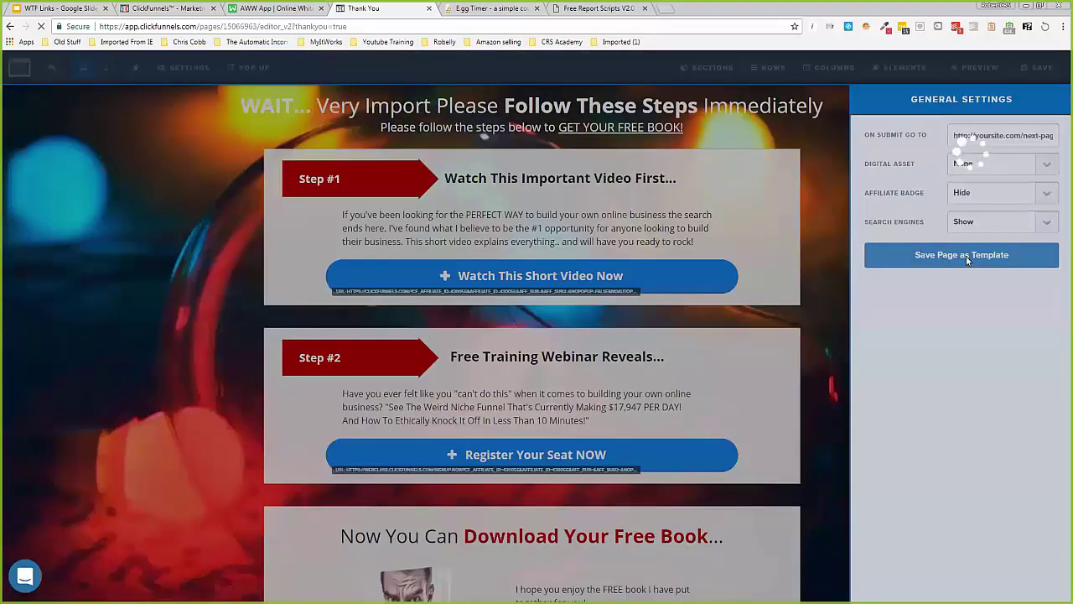
pyautogui.click(968, 258)
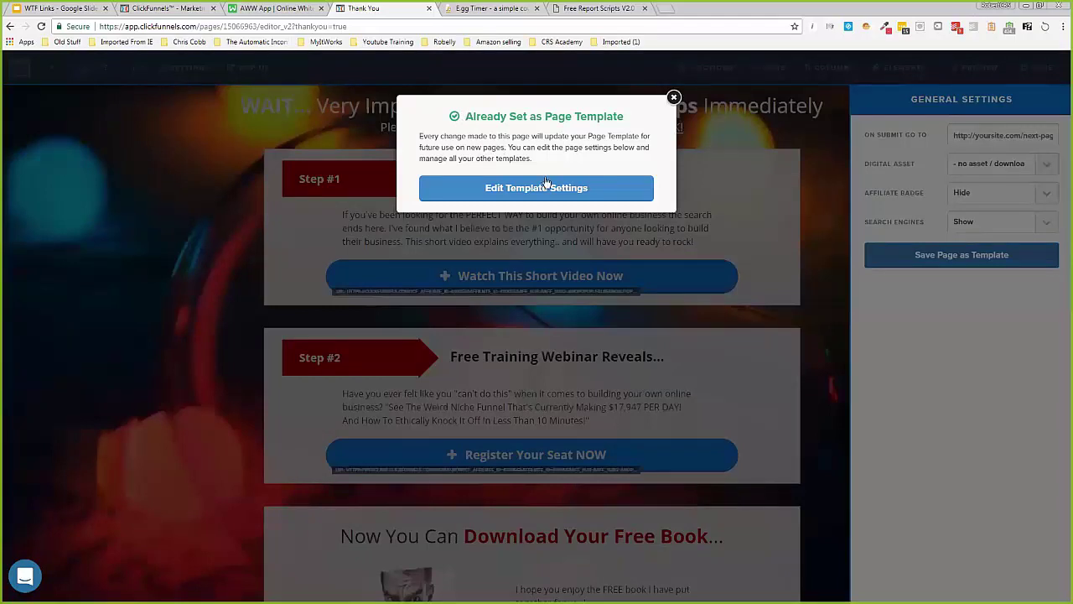
pyautogui.click(126, 99)
pyautogui.click(52, 70)
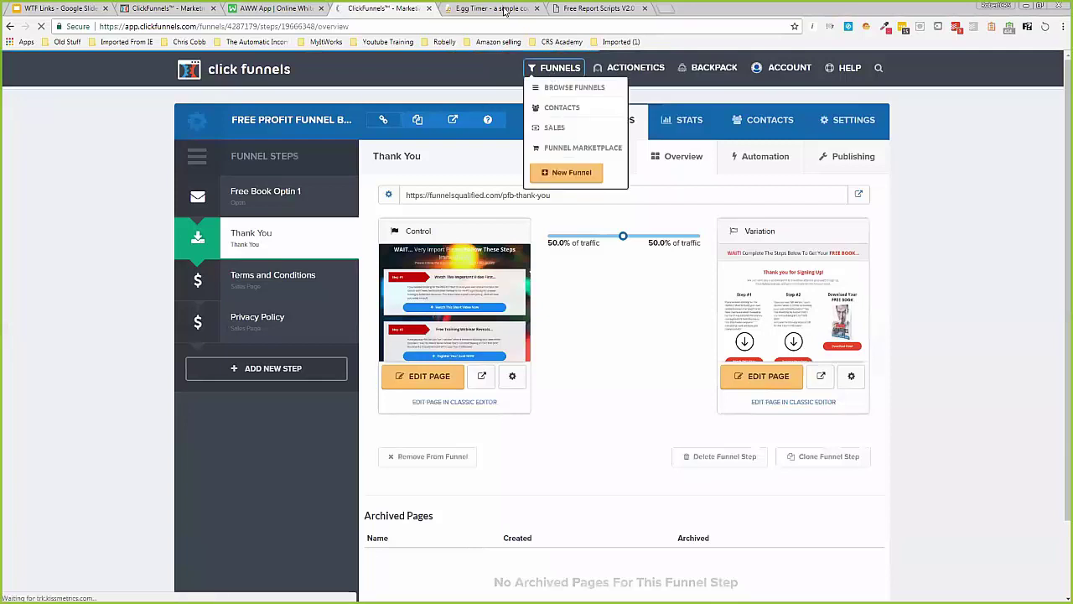
# - Close the Free Report Scripts tab and start an E.ggTimer countdown of 20
pyautogui.click(504, 8)
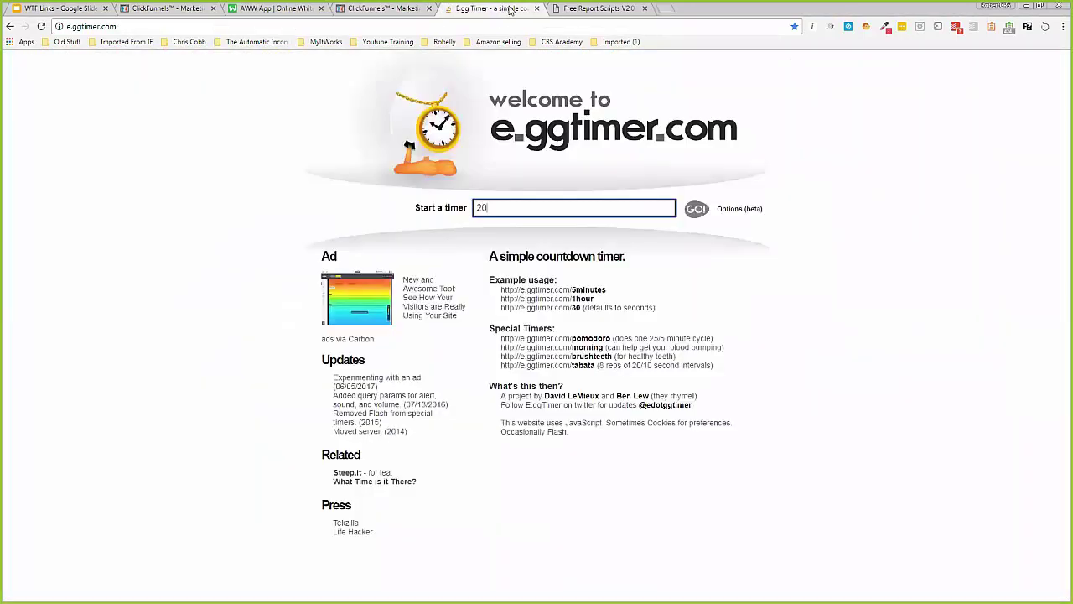
pyautogui.click(646, 8)
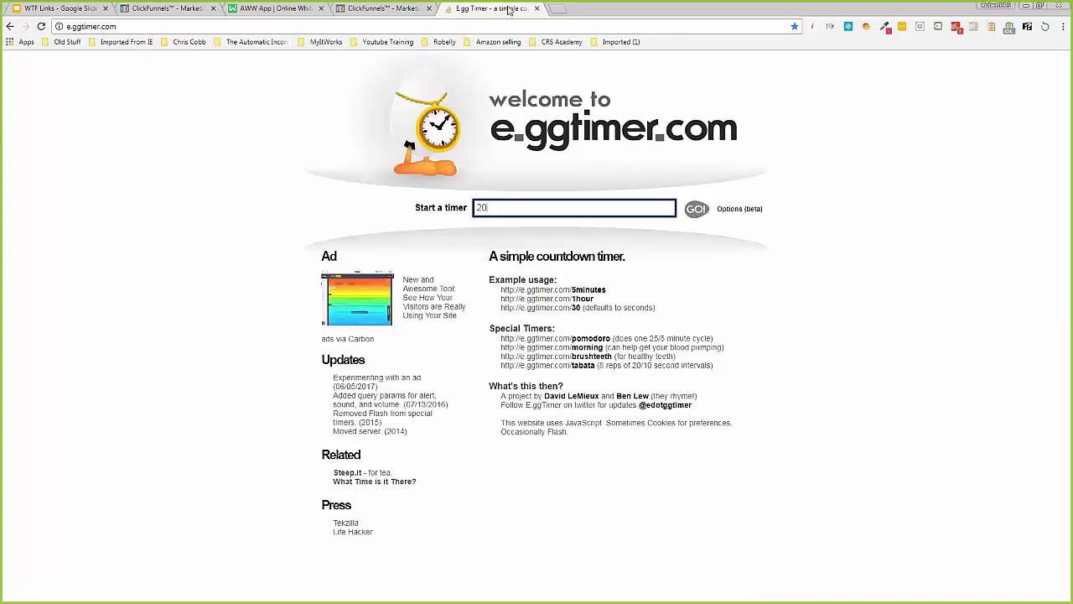
pyautogui.click(697, 210)
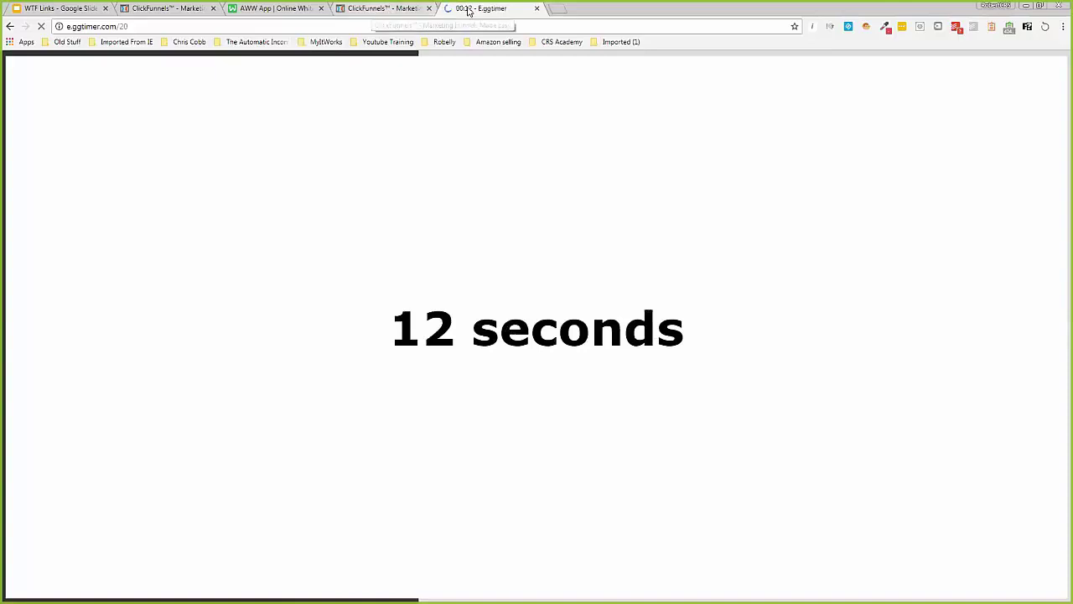
# - Begin creating a new funnel in ClickFunnels
pyautogui.click(391, 10)
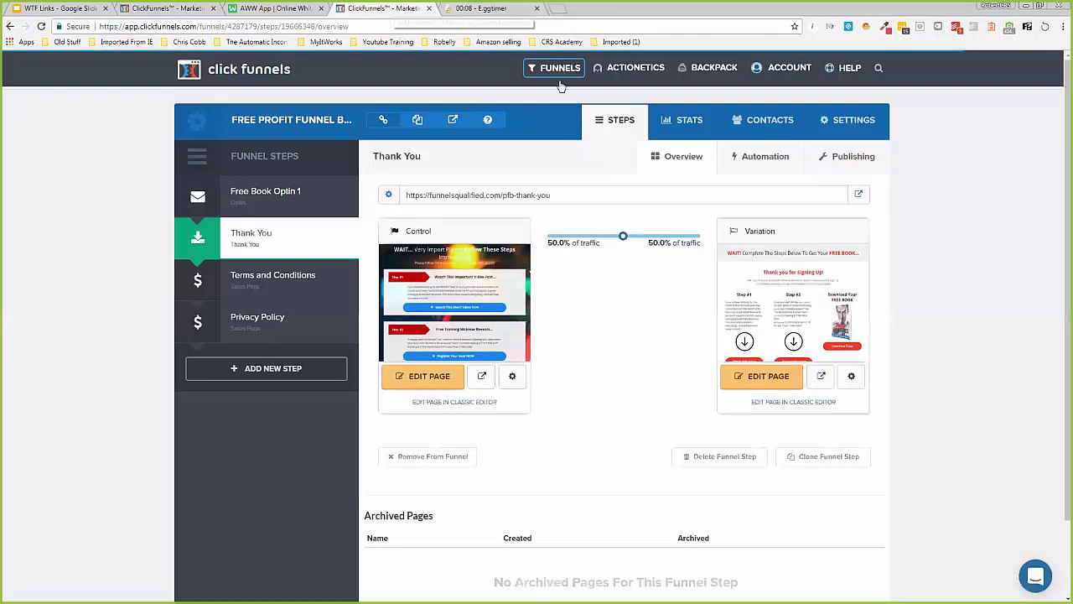
pyautogui.moveTo(560, 74)
pyautogui.click(572, 173)
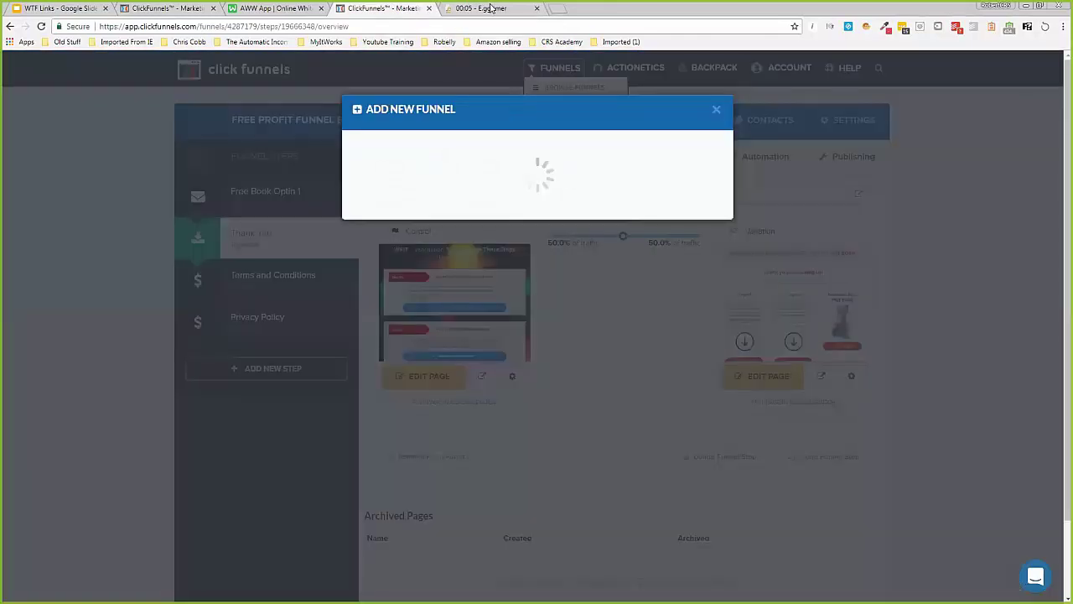
# - Dismiss the time-expired alert, start a '20 minute' countdown, and move its tab to third position
pyautogui.click(491, 9)
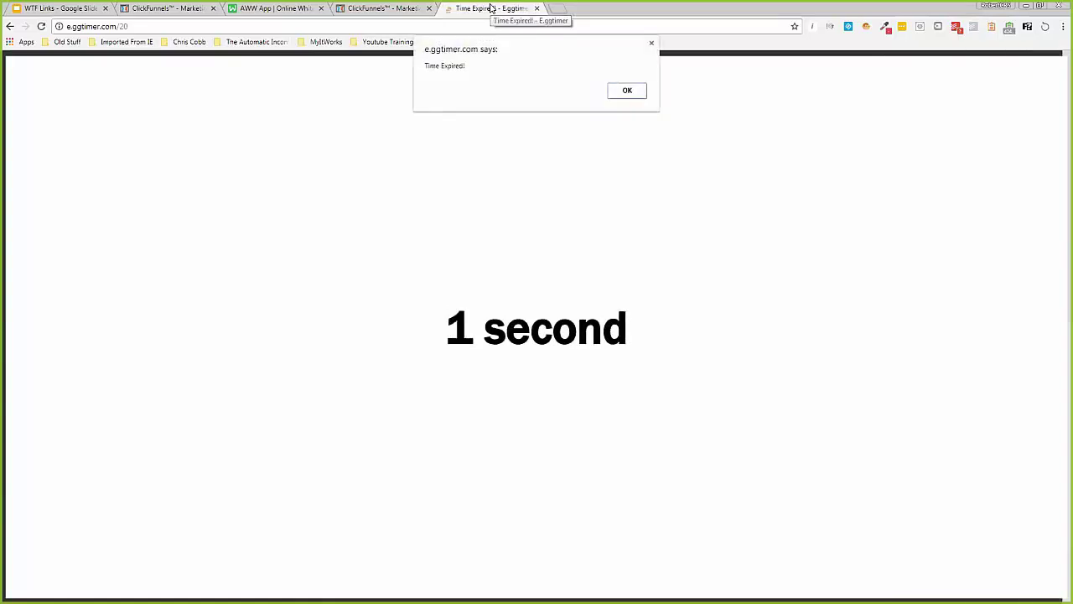
pyautogui.click(627, 91)
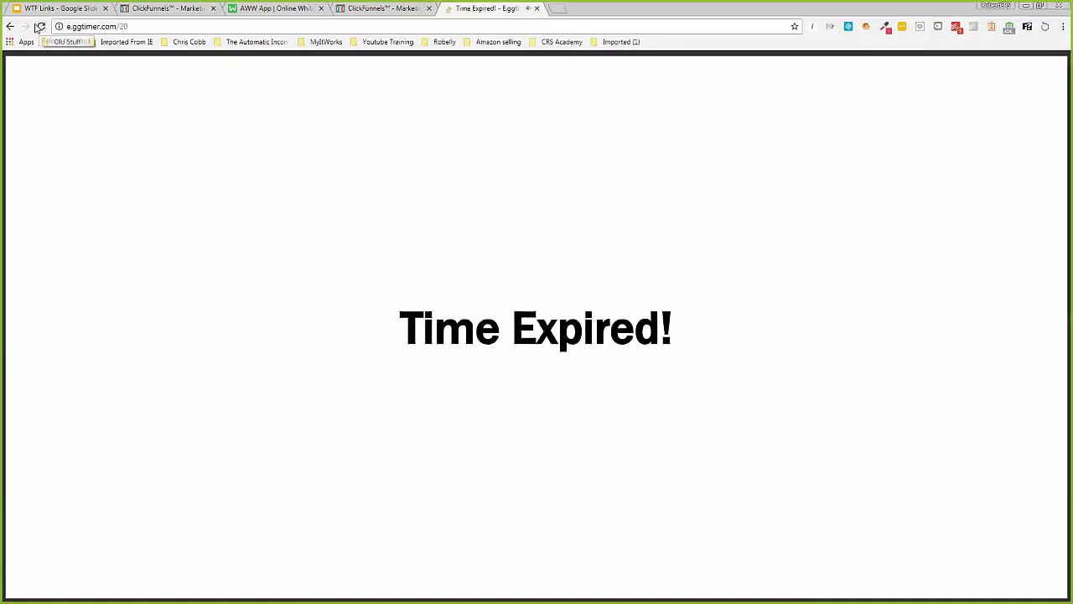
pyautogui.click(10, 26)
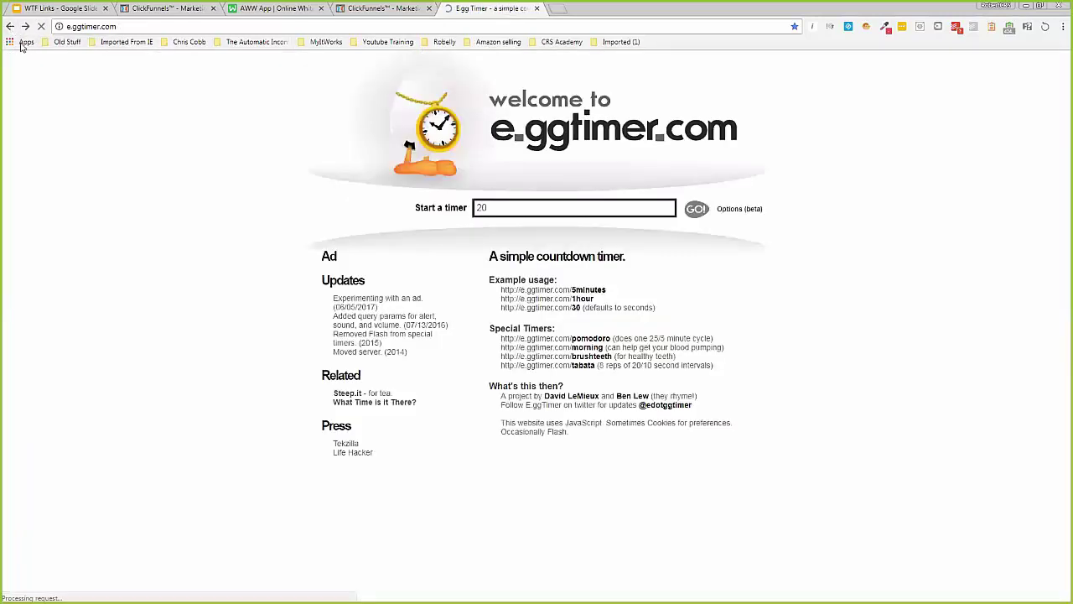
pyautogui.click(560, 205)
pyautogui.write('20 minutes')
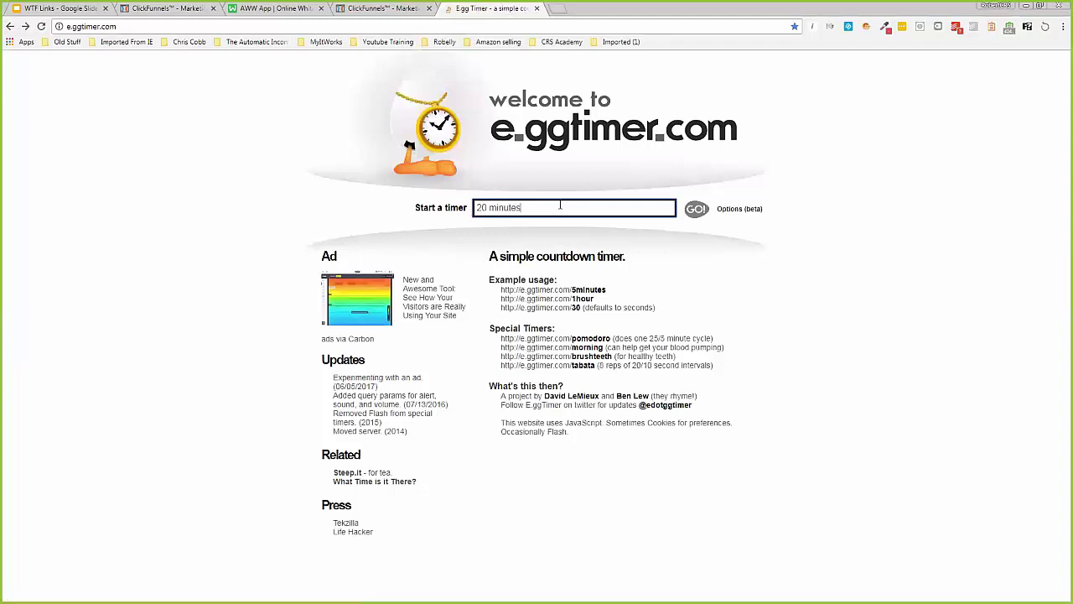
pyautogui.click(698, 210)
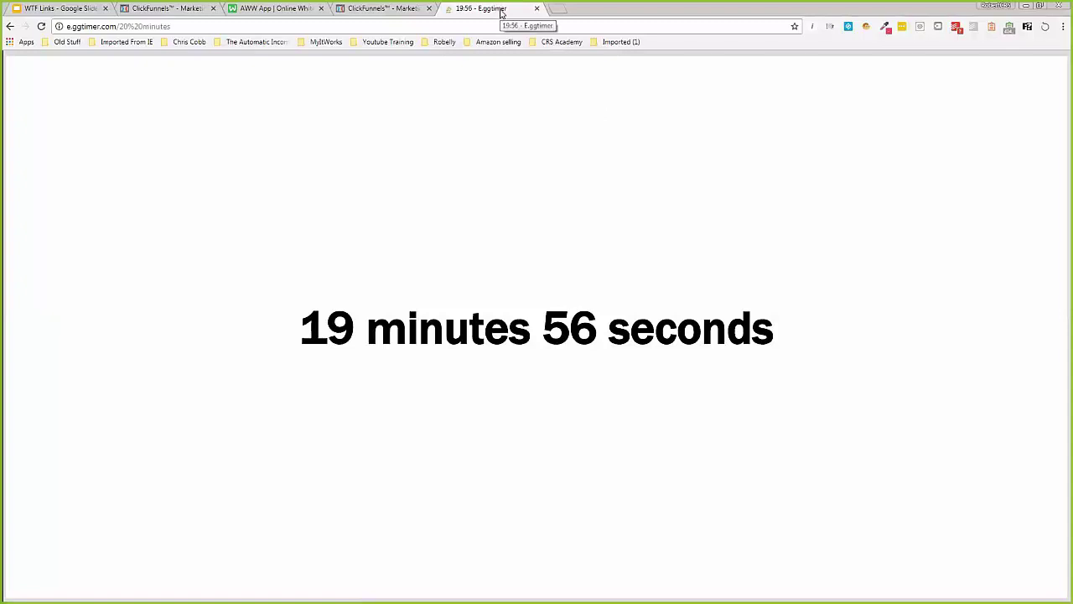
pyautogui.moveTo(503, 10); pyautogui.dragTo(331, 100)
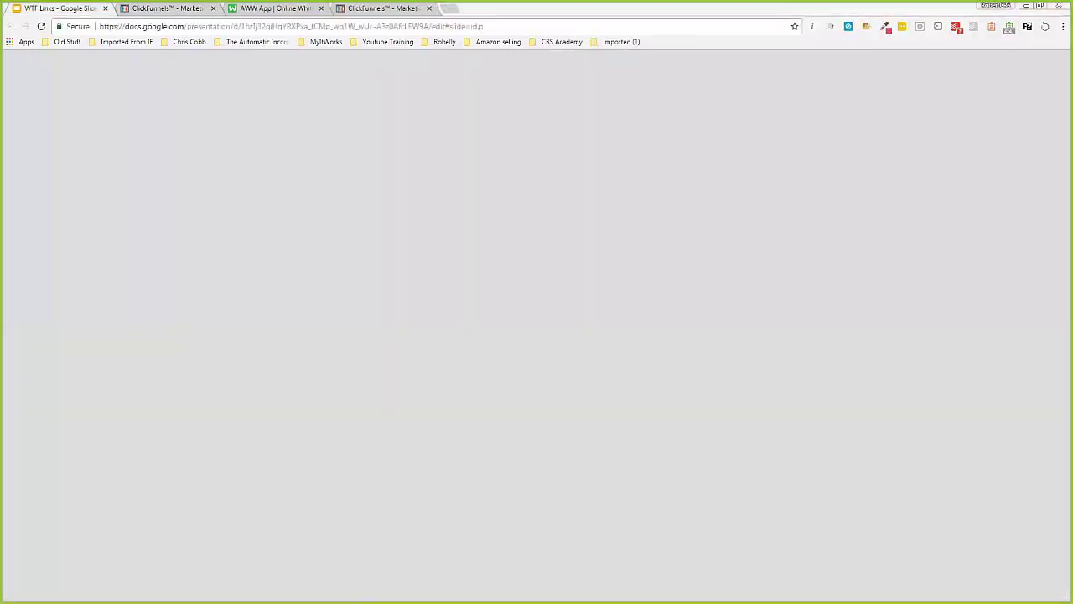
# - Build a new Collect Emails funnel named '20 minute test funnel'
pyautogui.click(396, 12)
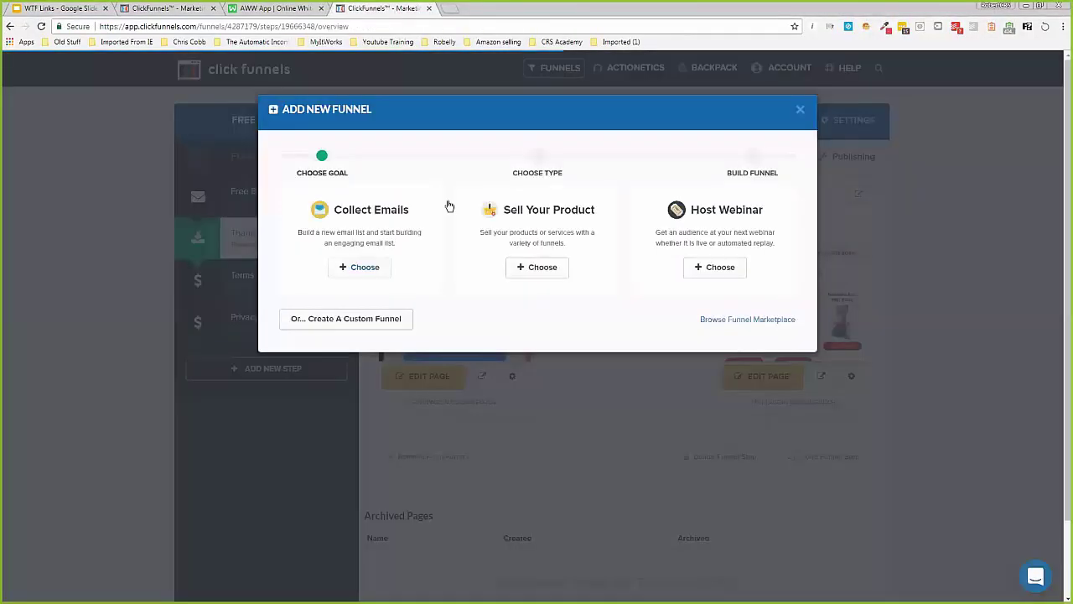
pyautogui.click(796, 112)
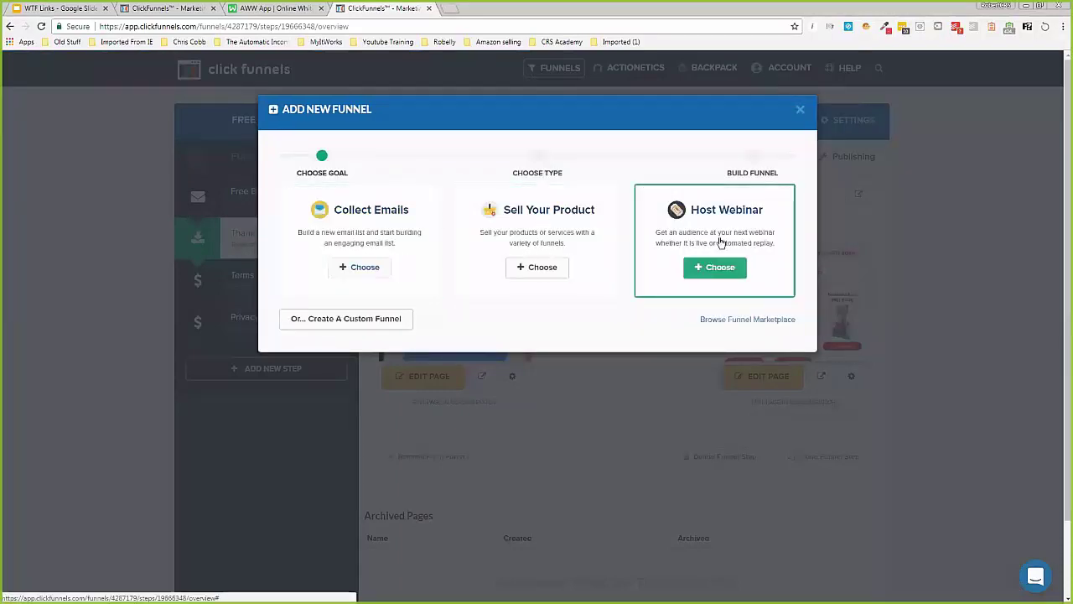
pyautogui.click(358, 267)
pyautogui.click(333, 214)
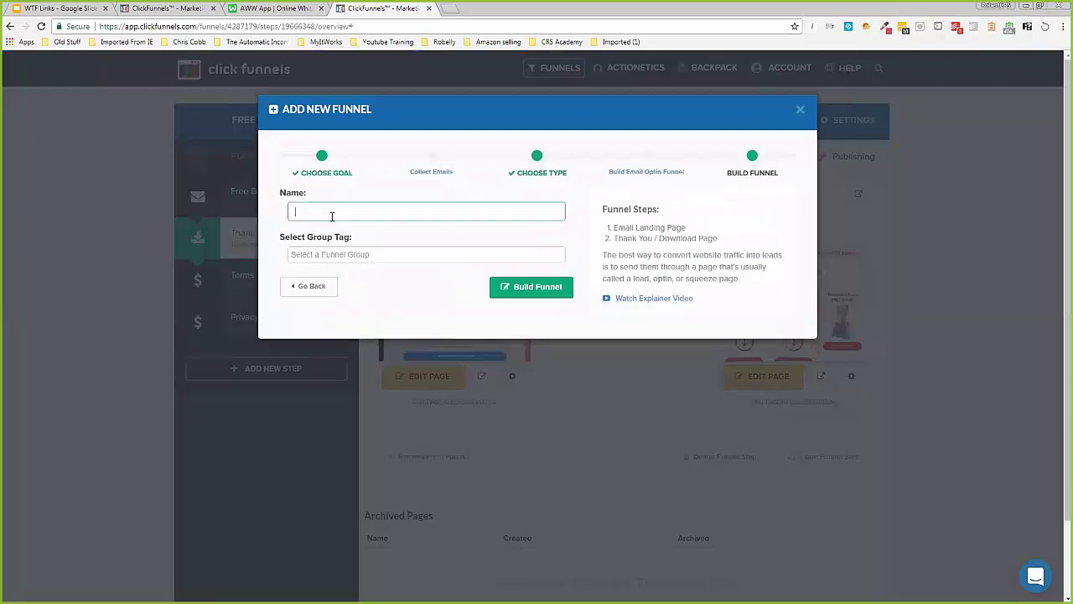
pyautogui.write('20 minute test funnel')
pyautogui.click(522, 293)
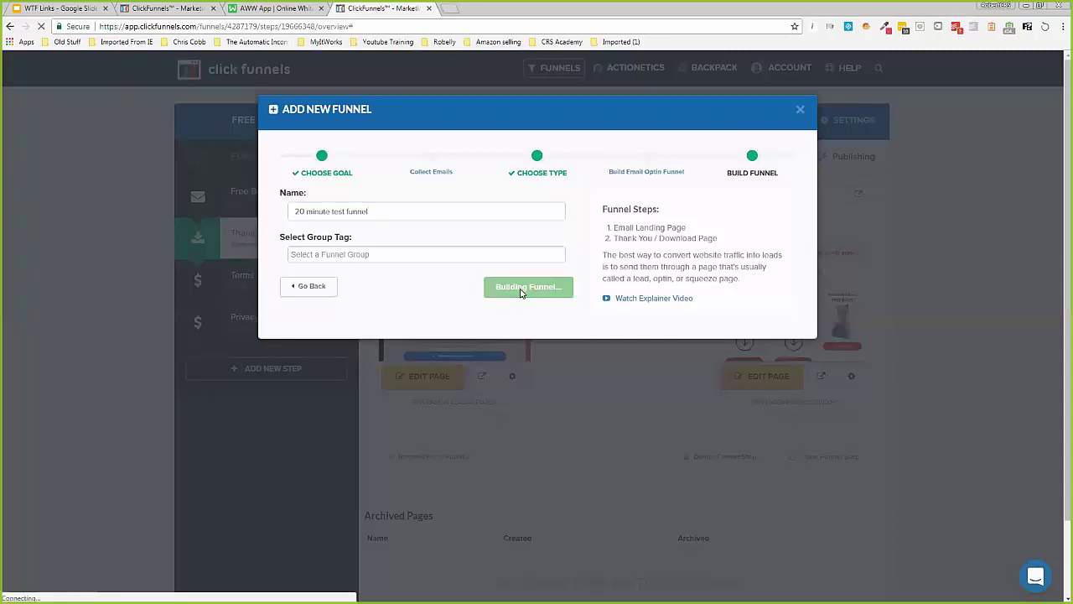
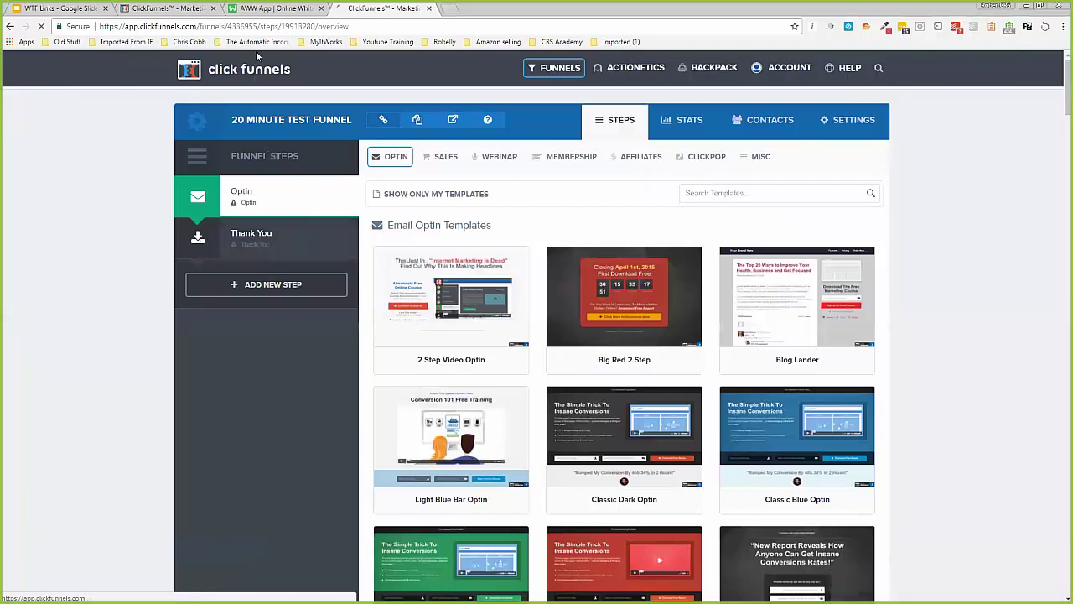
# - Draw a large '1' beside the opt-in-to-thank-you arrow on the AWW App sketch, then return to ClickFunnels
pyautogui.click(275, 10)
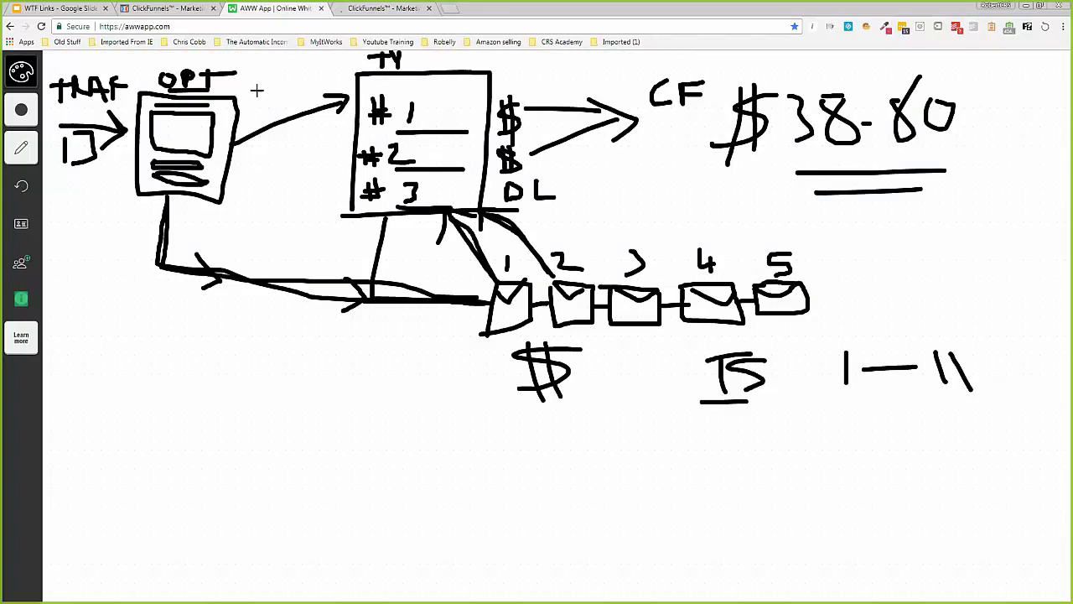
pyautogui.moveTo(283, 57)
pyautogui.mouseDown()
pyautogui.moveTo(244, 100)
pyautogui.moveTo(264, 170)
pyautogui.moveTo(296, 174)
pyautogui.mouseUp()
pyautogui.moveTo(493, 80)
pyautogui.mouseDown()
pyautogui.moveTo(514, 73)
pyautogui.moveTo(489, 192)
pyautogui.moveTo(614, 186)
pyautogui.mouseUp()
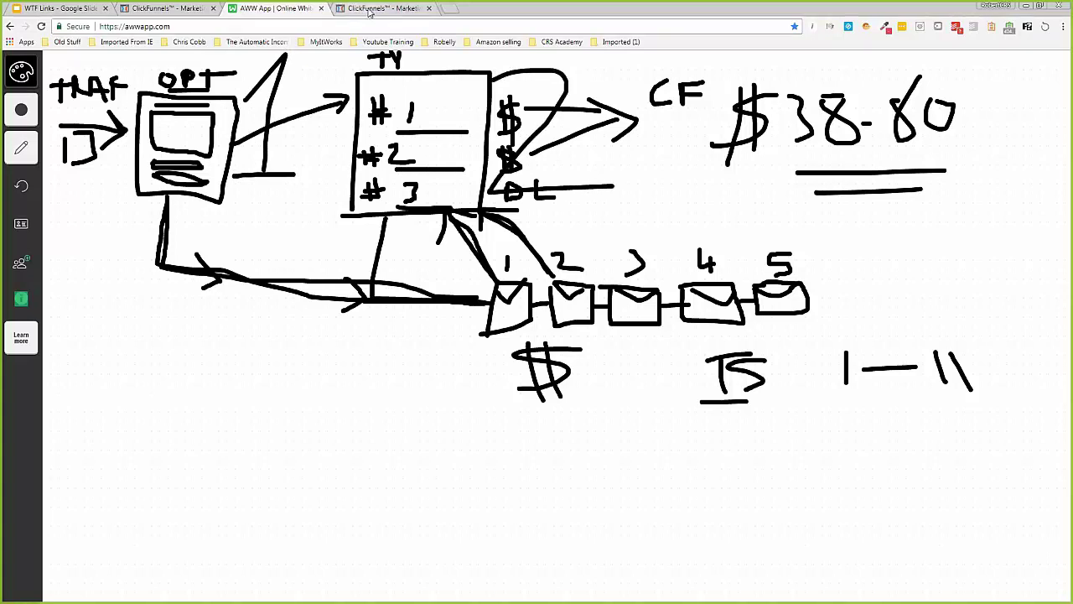
pyautogui.click(370, 11)
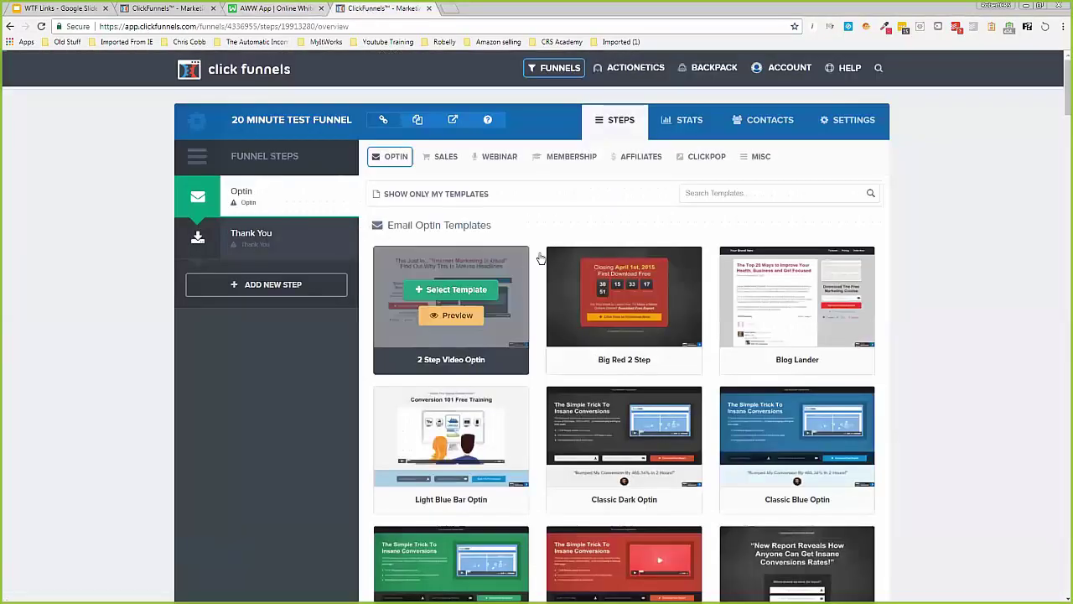
# - Preview the Classic Blue Optin template, then close its preview
pyautogui.scroll(-1, 537, 243)
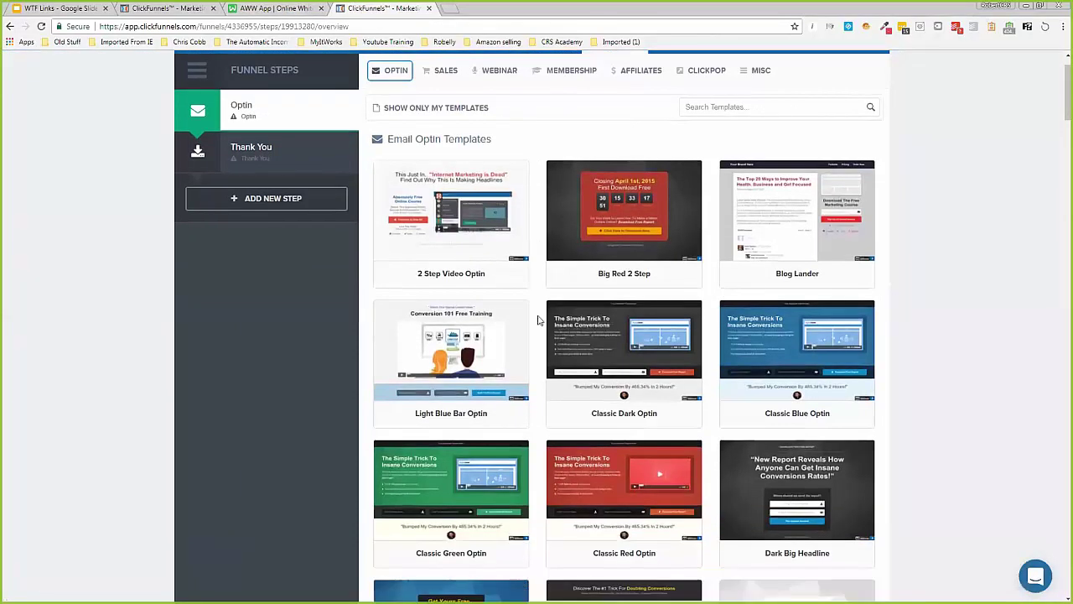
pyautogui.moveTo(764, 347)
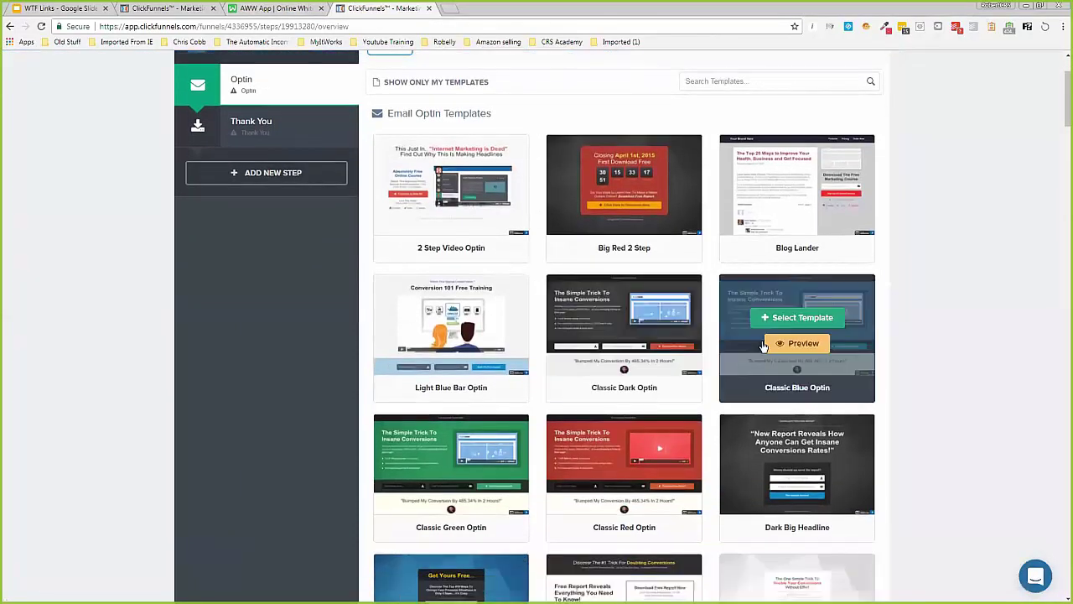
pyautogui.moveTo(433, 211)
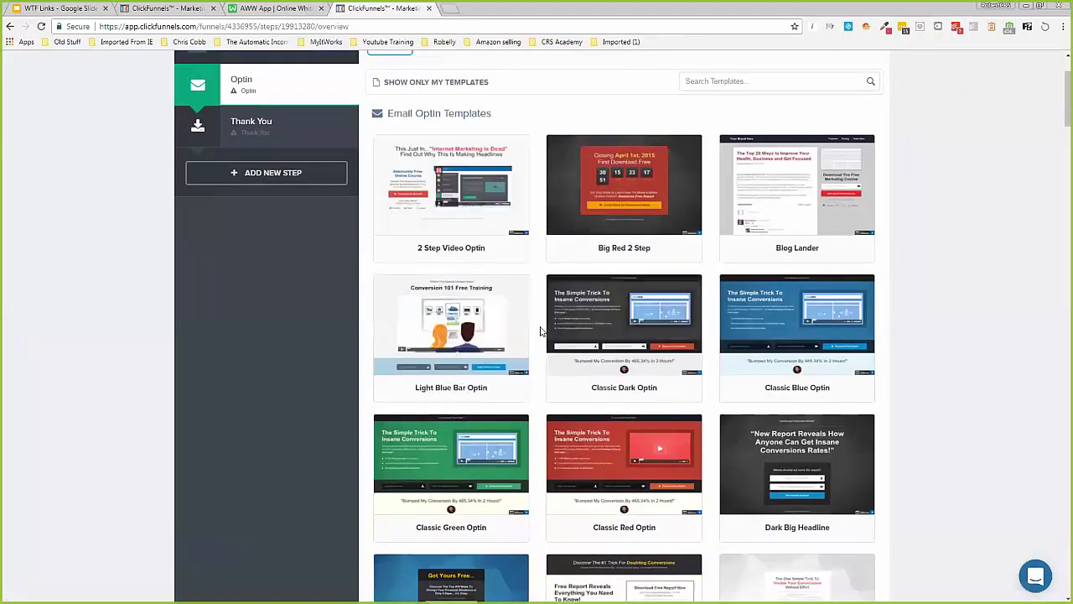
pyautogui.scroll(-3, 541, 331)
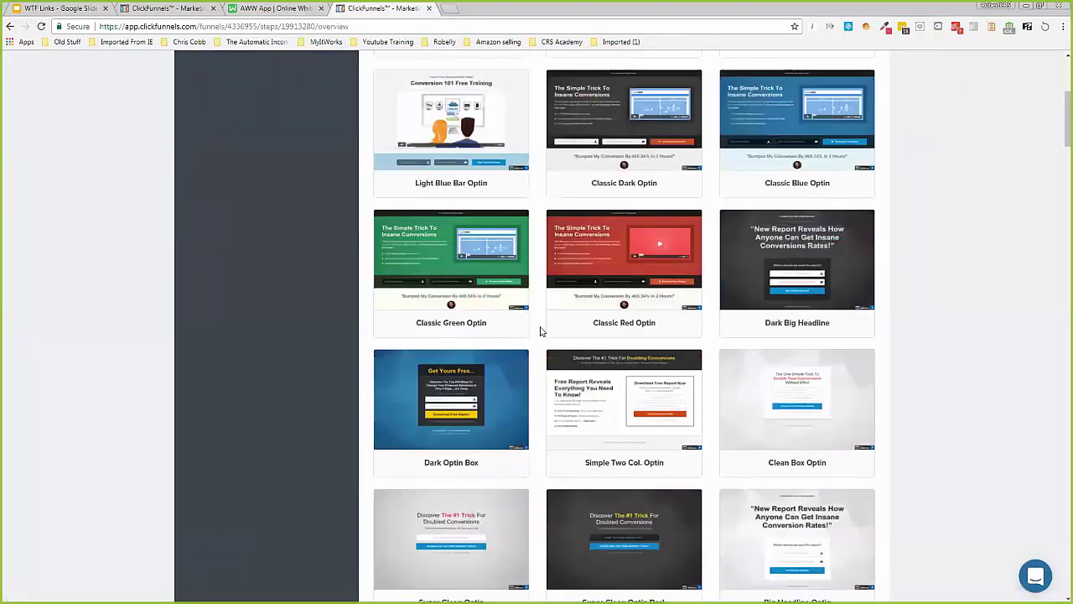
pyautogui.scroll(4, 541, 331)
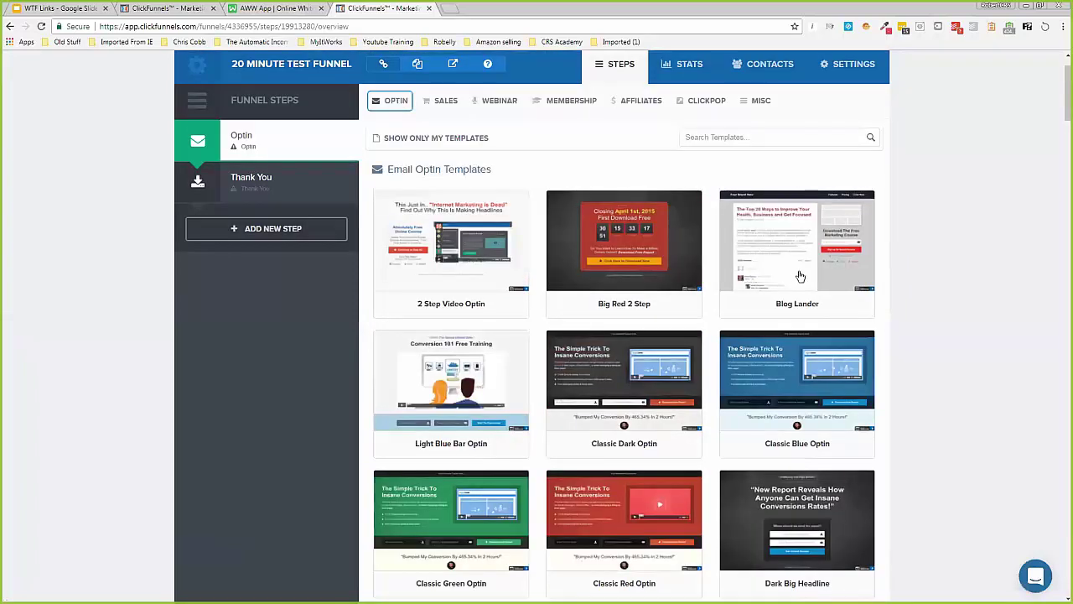
pyautogui.click(804, 400)
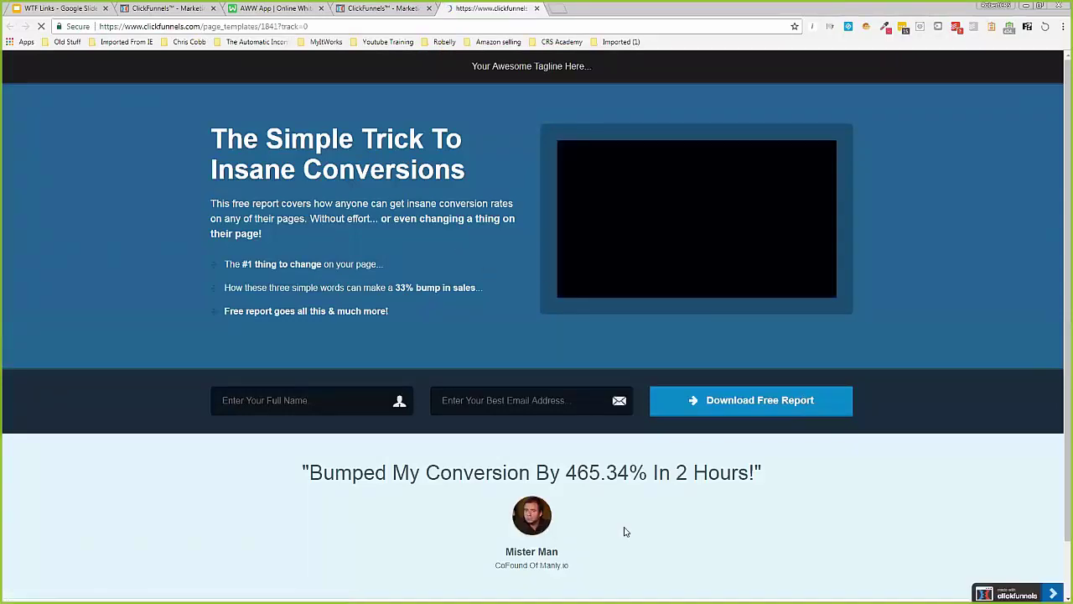
pyautogui.click(538, 9)
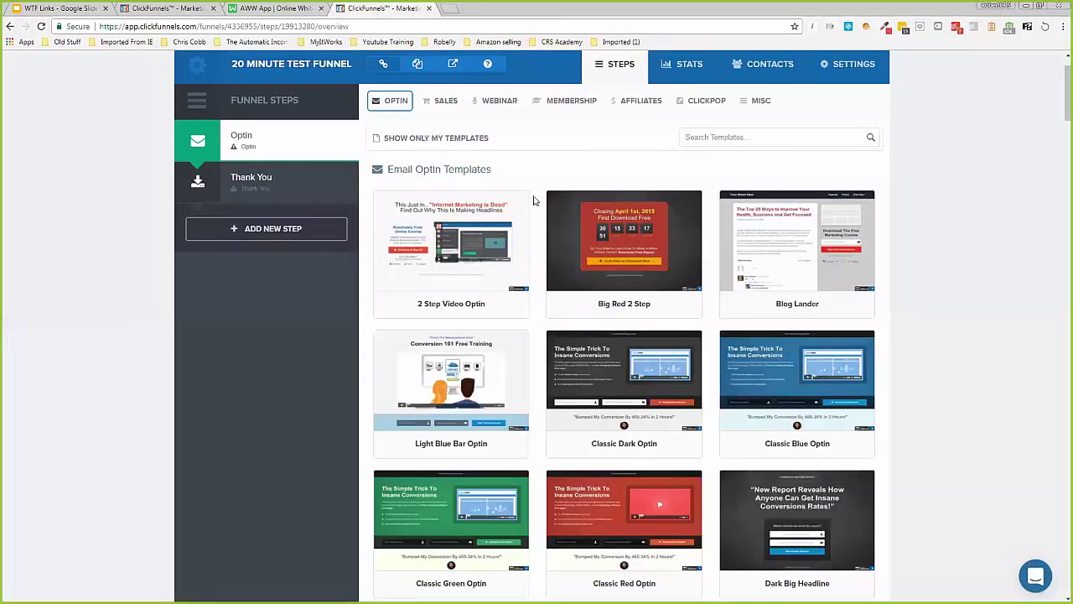
# - Preview the Subtle Geo template, then close its preview tab
pyautogui.scroll(-3, 534, 201)
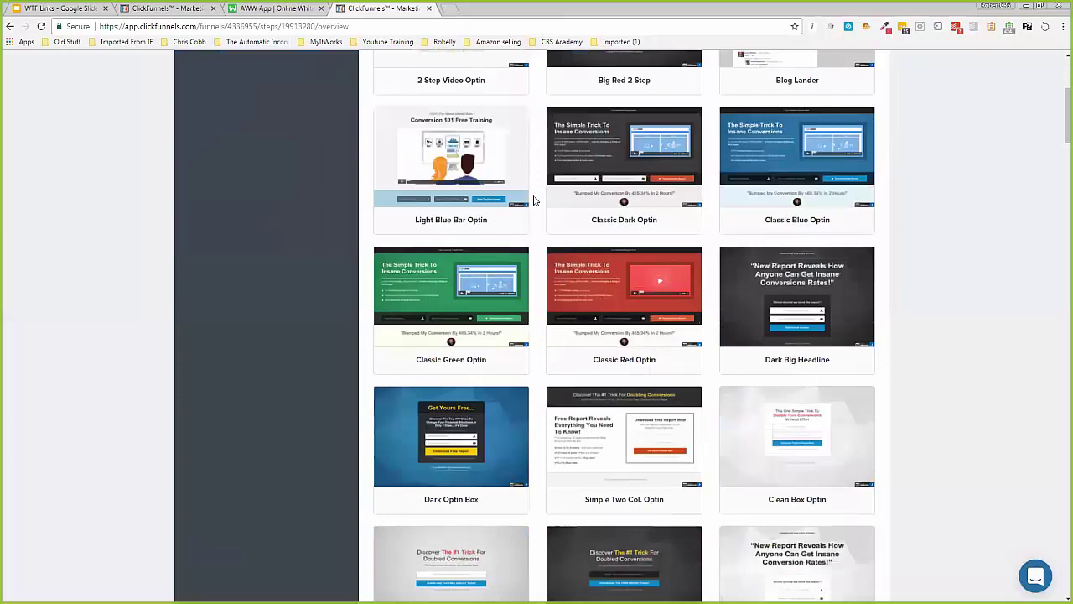
pyautogui.scroll(-6, 534, 202)
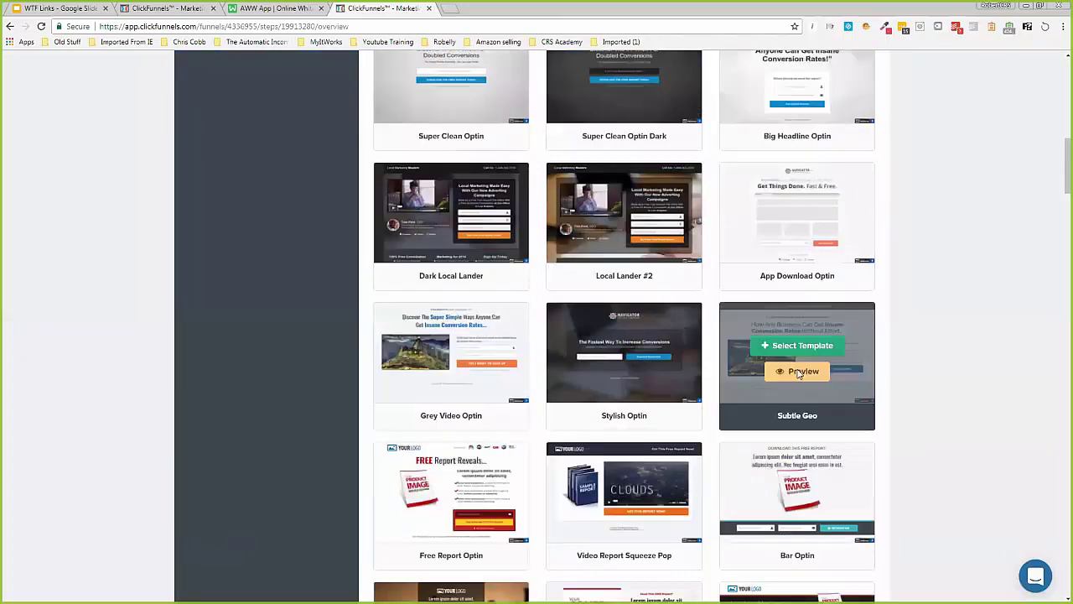
pyautogui.click(798, 373)
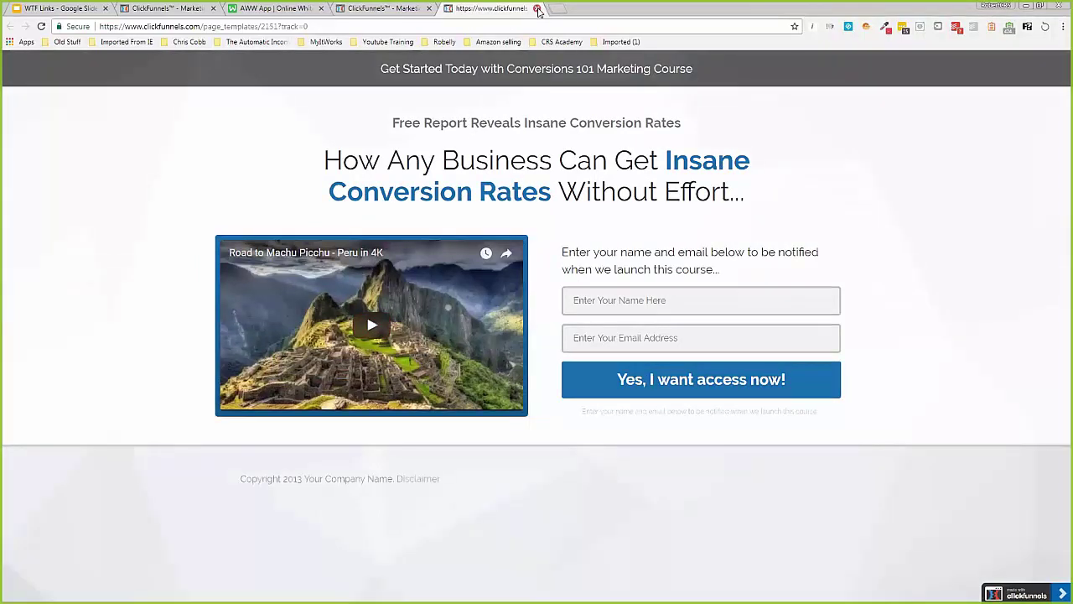
pyautogui.hotkey('ctrl', 'w')
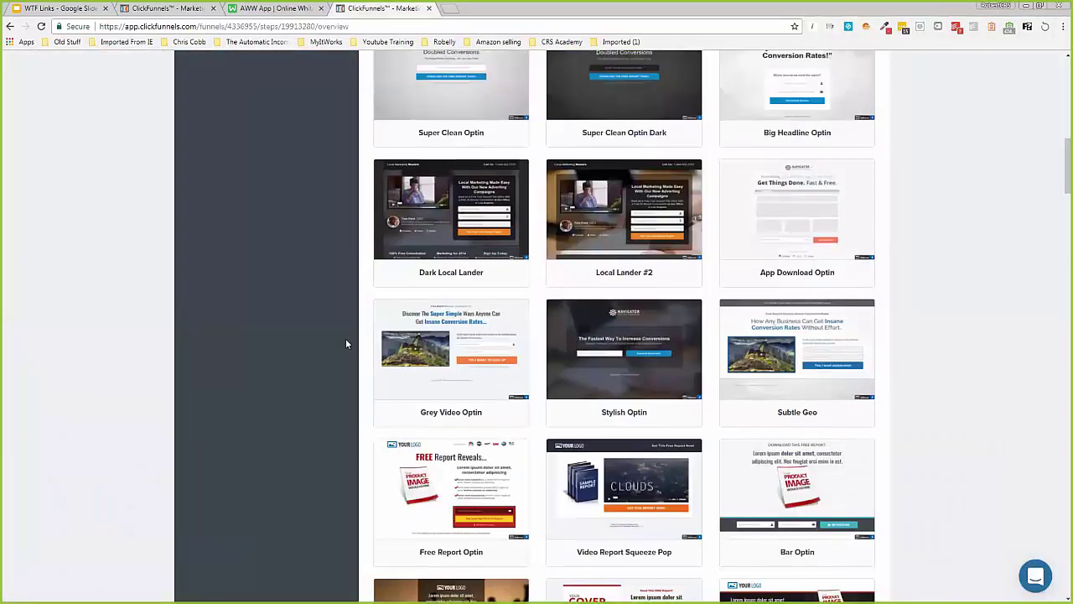
# - Filter the optin template chooser to show only my own saved templates
pyautogui.scroll(-3, 346, 343)
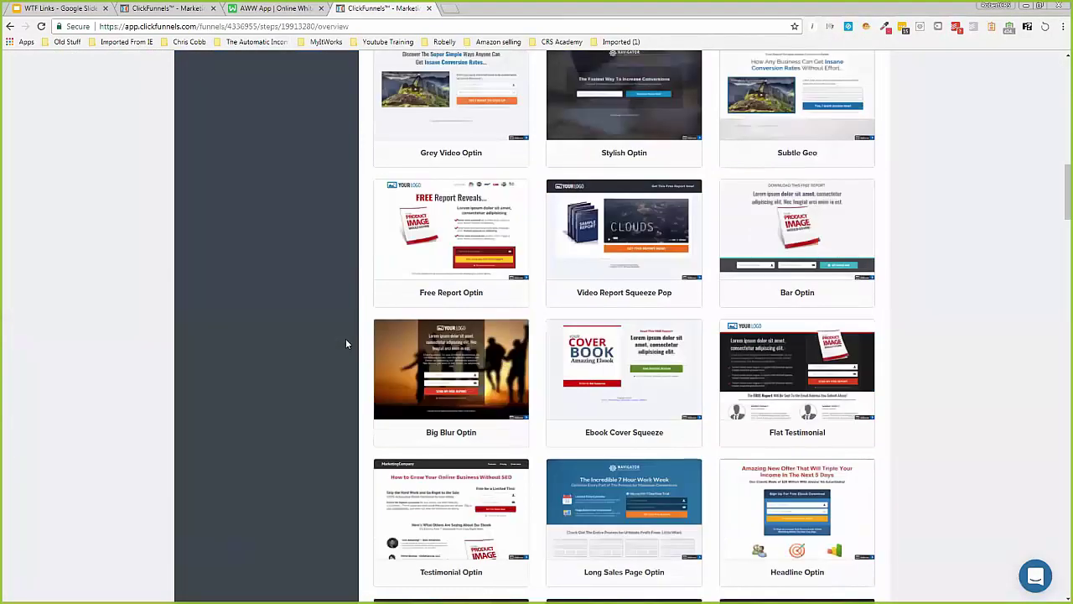
pyautogui.scroll(10, 401, 248)
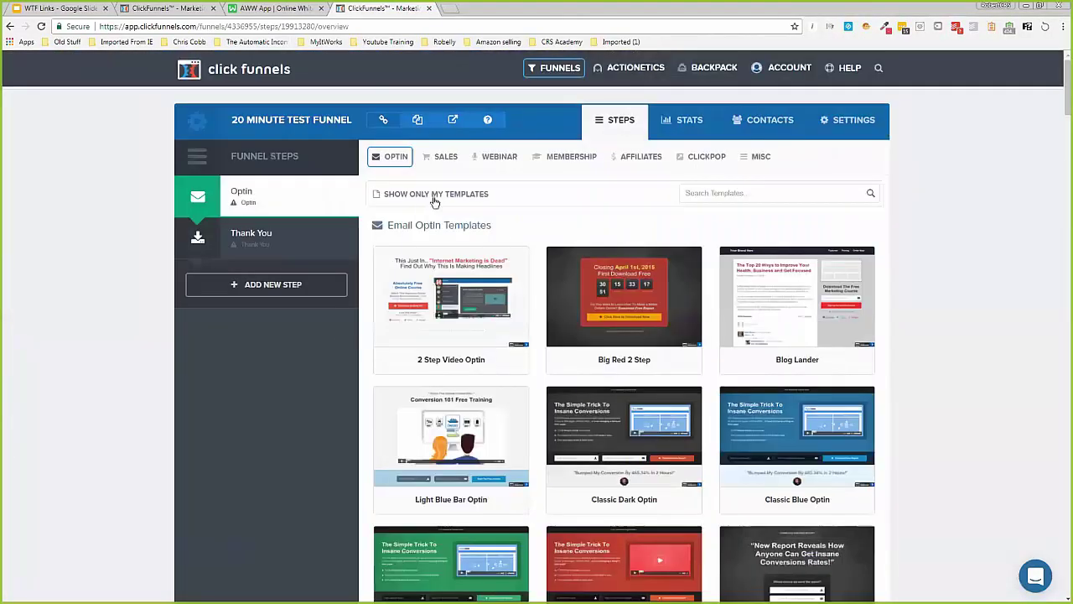
pyautogui.click(437, 194)
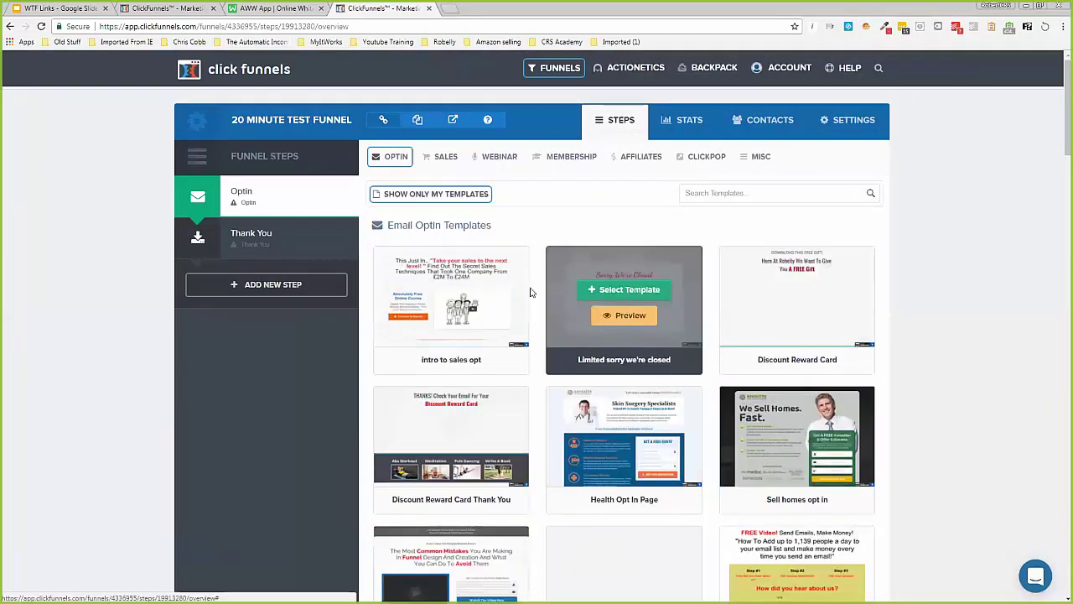
# - Choose a saved optin template and open the new Control page headlined 'Discover The #1 Trick For Doubling Conversions' in the editor
pyautogui.scroll(-3, 530, 292)
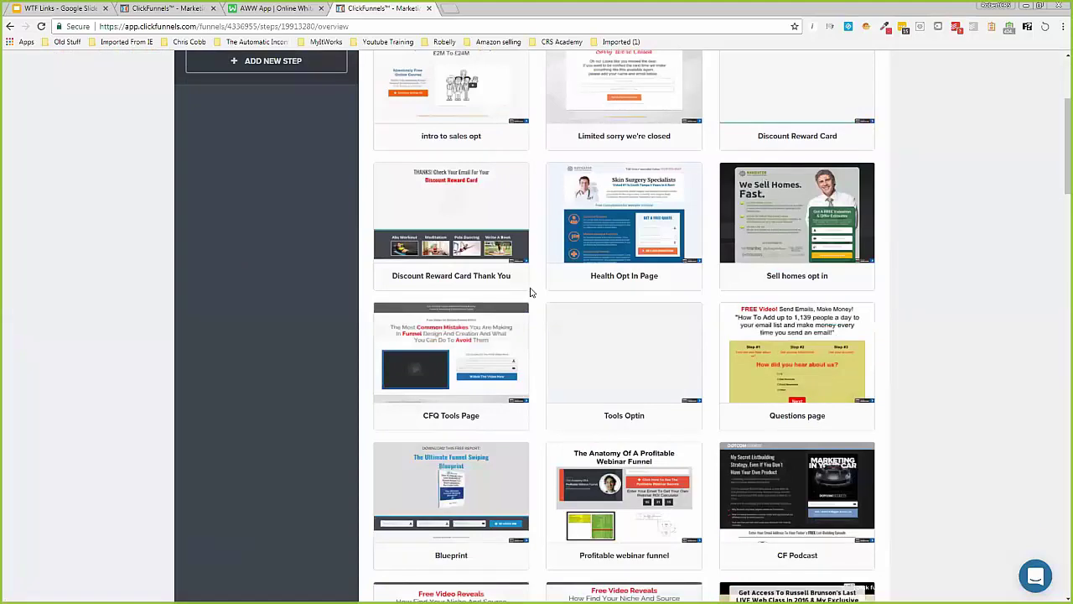
pyautogui.scroll(-4, 530, 292)
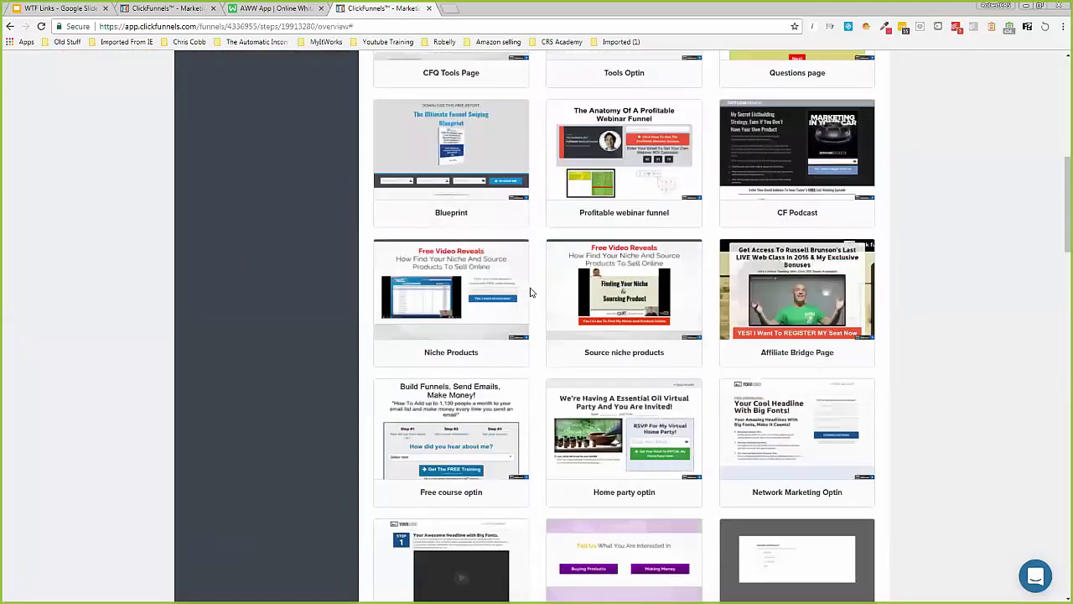
pyautogui.scroll(-10, 530, 291)
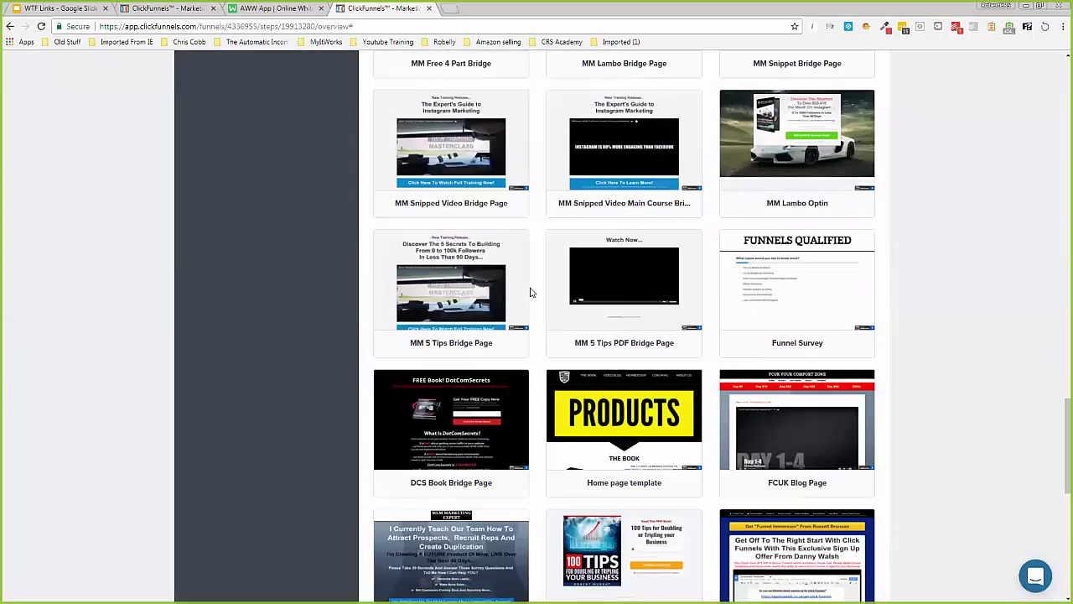
pyautogui.scroll(-6, 450, 213)
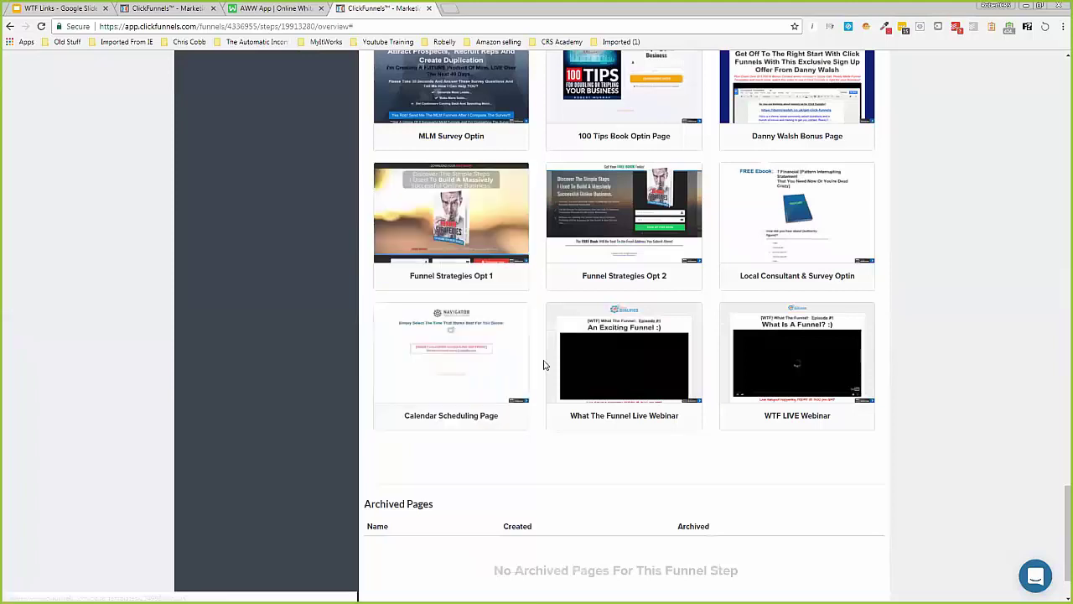
pyautogui.scroll(10, 543, 365)
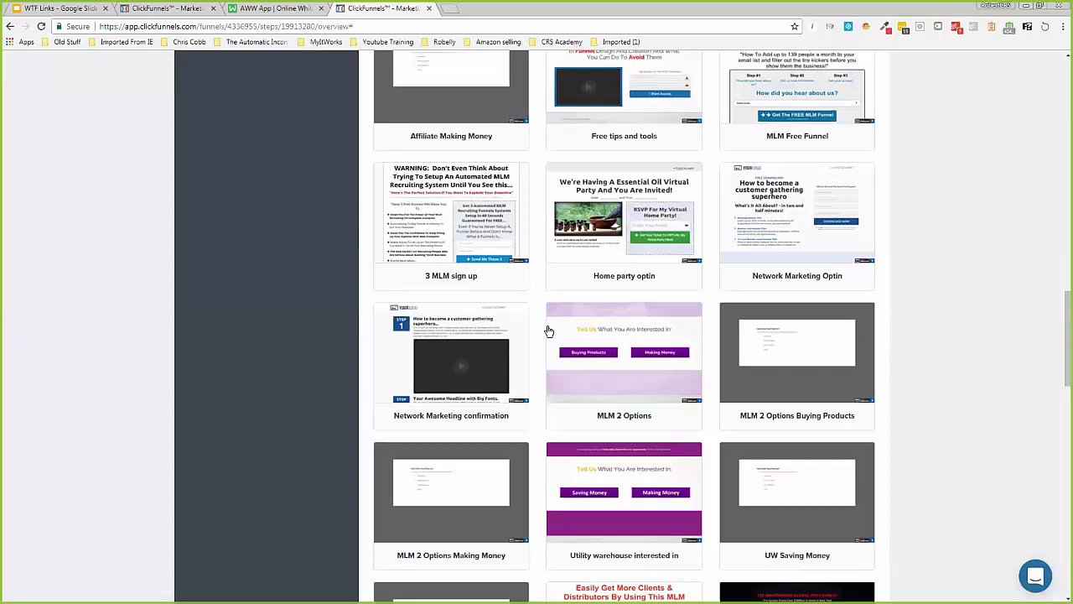
pyautogui.scroll(10, 540, 329)
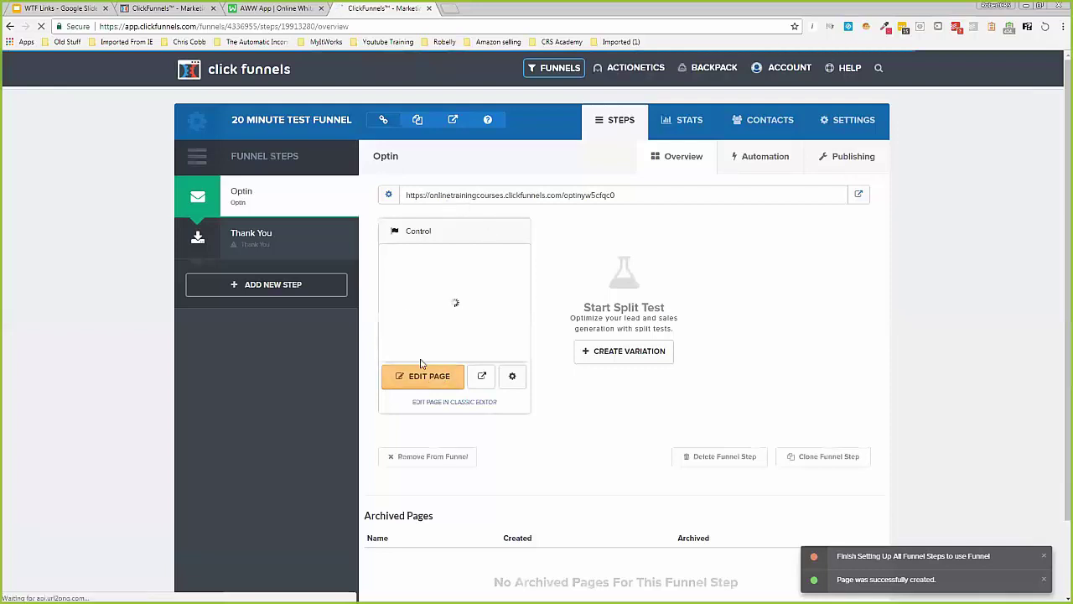
pyautogui.click(432, 380)
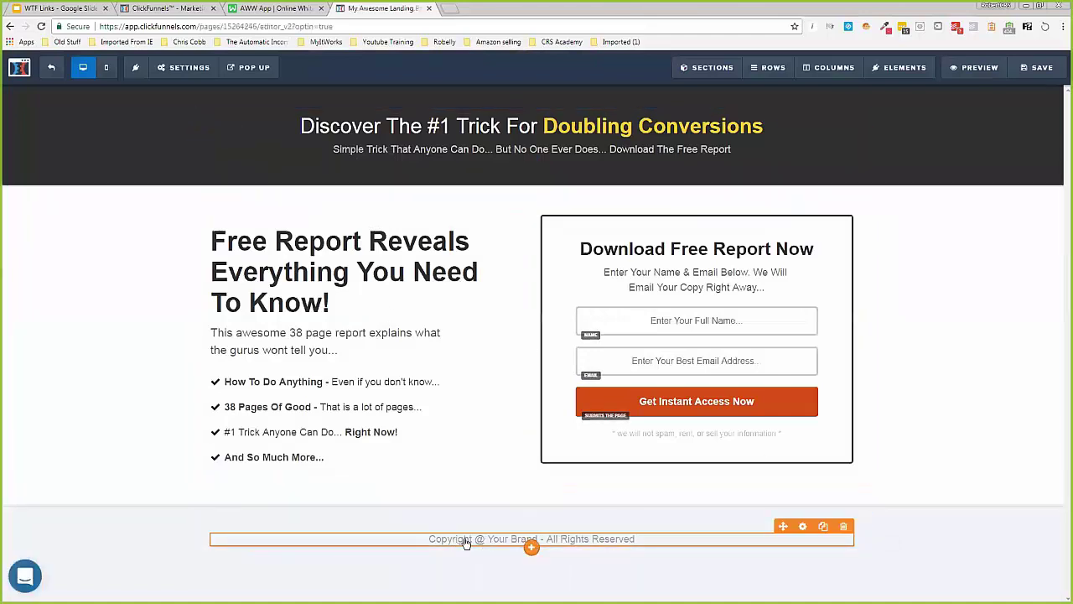
# - Change the copyright's 'Your Brand' to 'Funnels Qualified' and move 'Enter Your Name & Email Below' above the form fields
pyautogui.click(495, 542)
pyautogui.moveTo(488, 539); pyautogui.dragTo(533, 541)
pyautogui.write('Funnels')
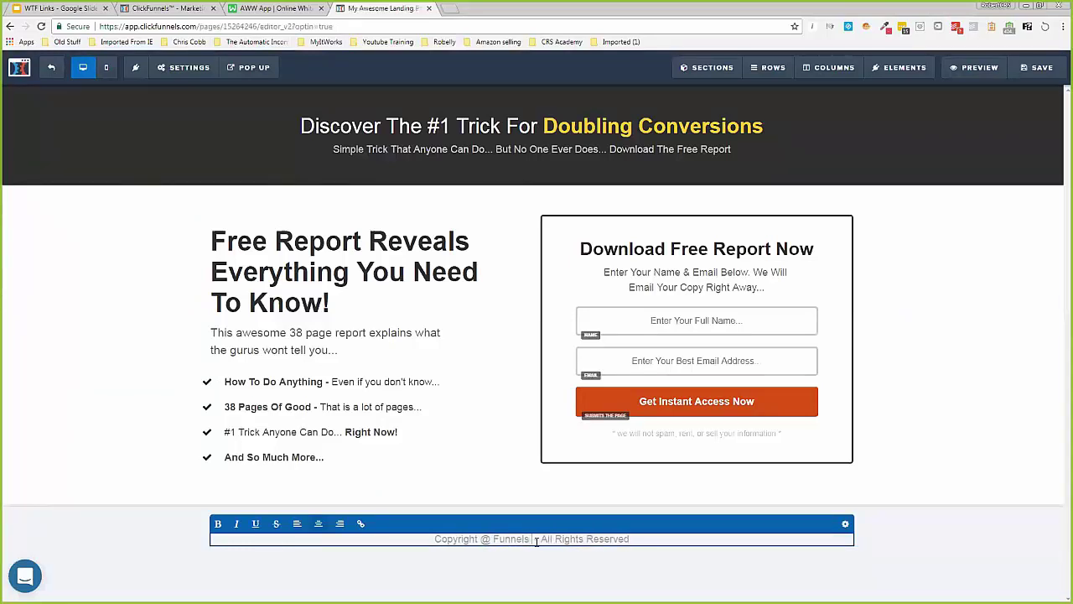
pyautogui.write(' Qualified')
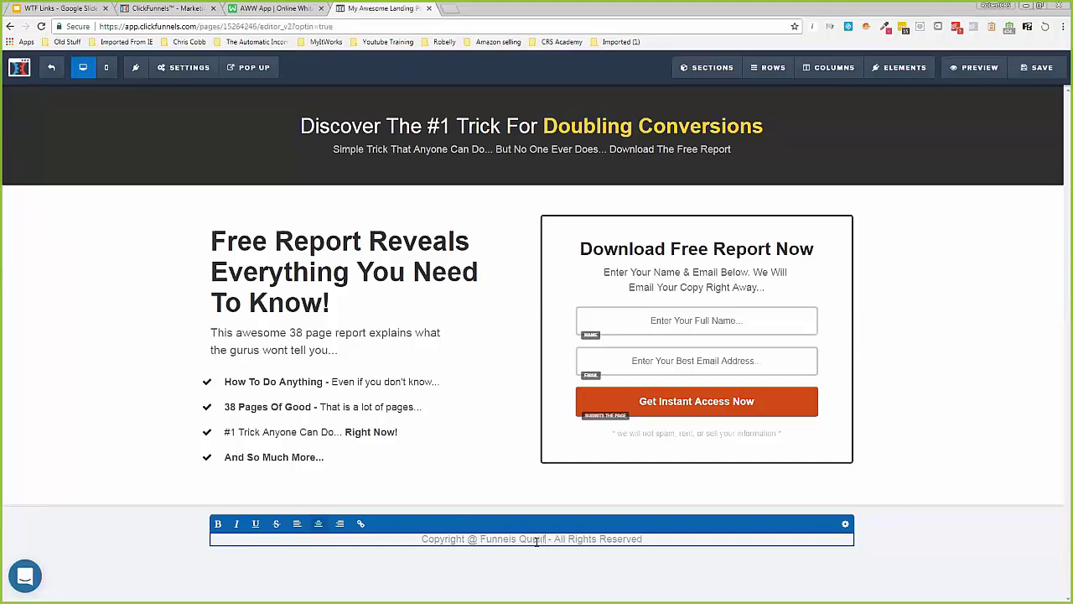
pyautogui.click(889, 446)
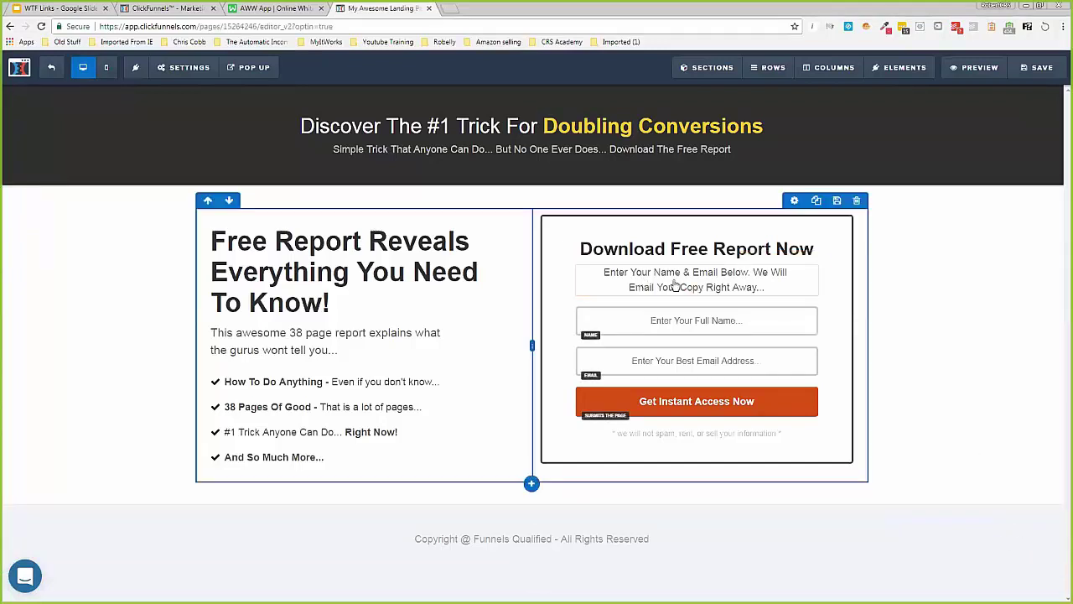
pyautogui.moveTo(681, 285)
pyautogui.mouseDown()
pyautogui.moveTo(759, 295)
pyautogui.moveTo(756, 447)
pyautogui.moveTo(731, 444)
pyautogui.moveTo(702, 414)
pyautogui.moveTo(713, 270)
pyautogui.mouseUp()
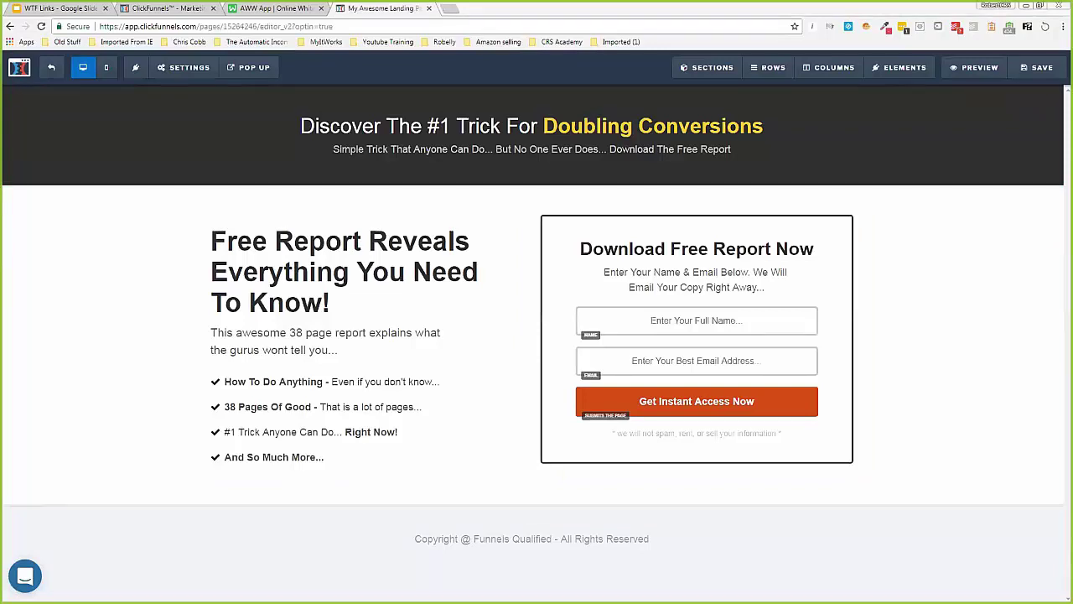
pyautogui.click(491, 134)
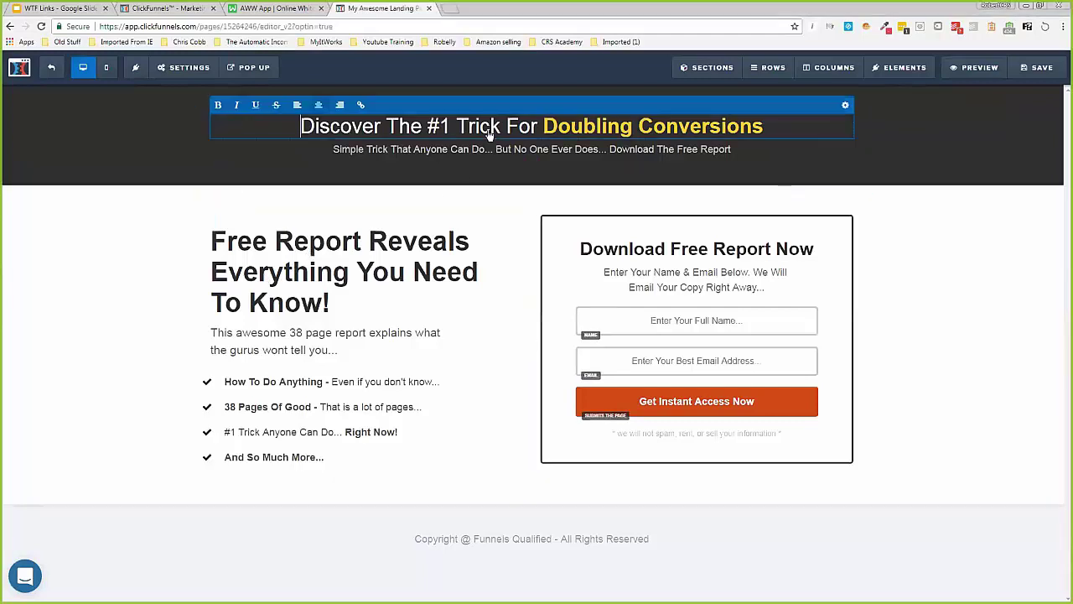
# - Replace the headline with 'FREE book! "Funnel Strategies For Building Your Online Business"' and enlarge its font from 37 to about 60
pyautogui.tripleClick(487, 129)
pyautogui.write('FREE book! "Funnel Strategies For Building Your Online Business')
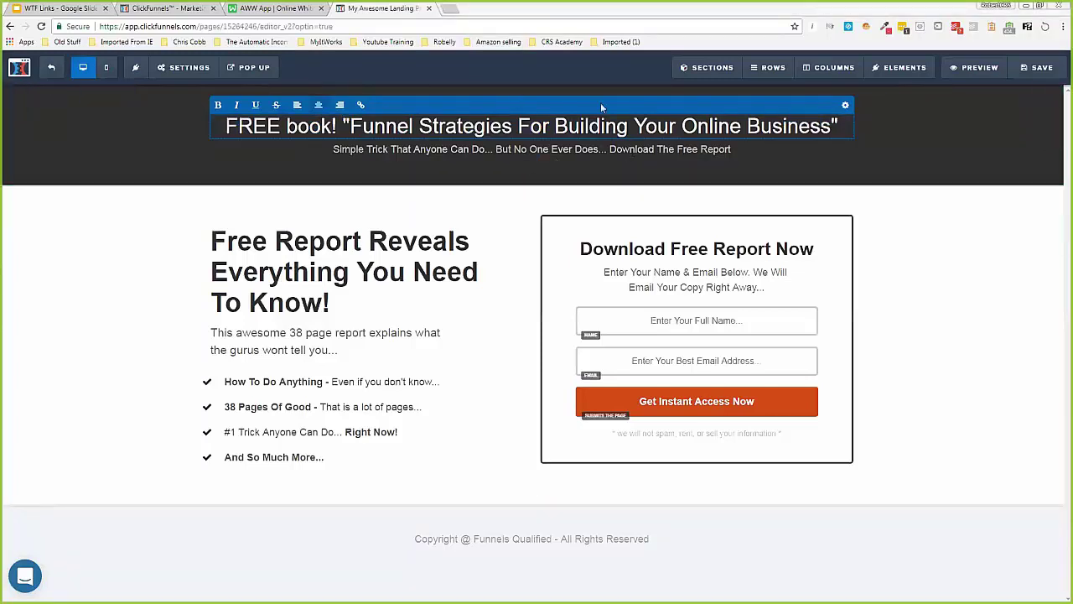
pyautogui.click(972, 347)
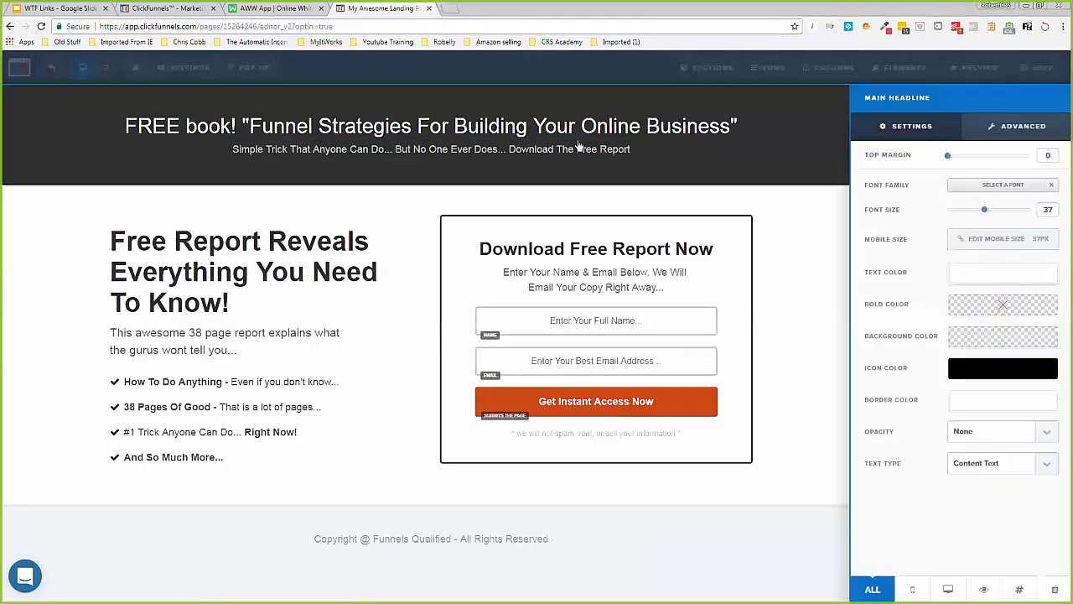
pyautogui.click(715, 128)
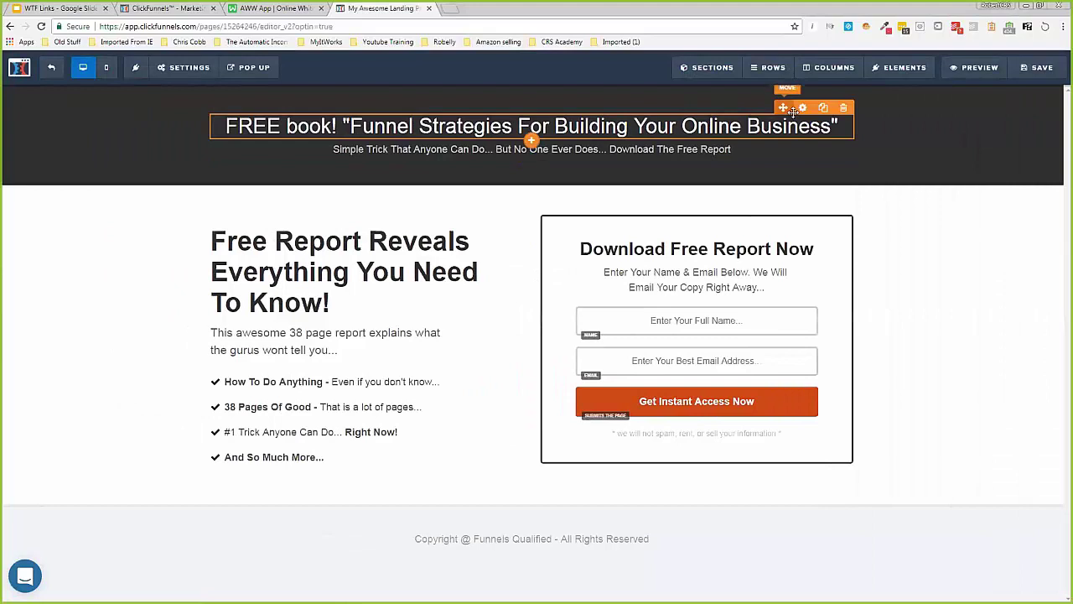
pyautogui.click(816, 147)
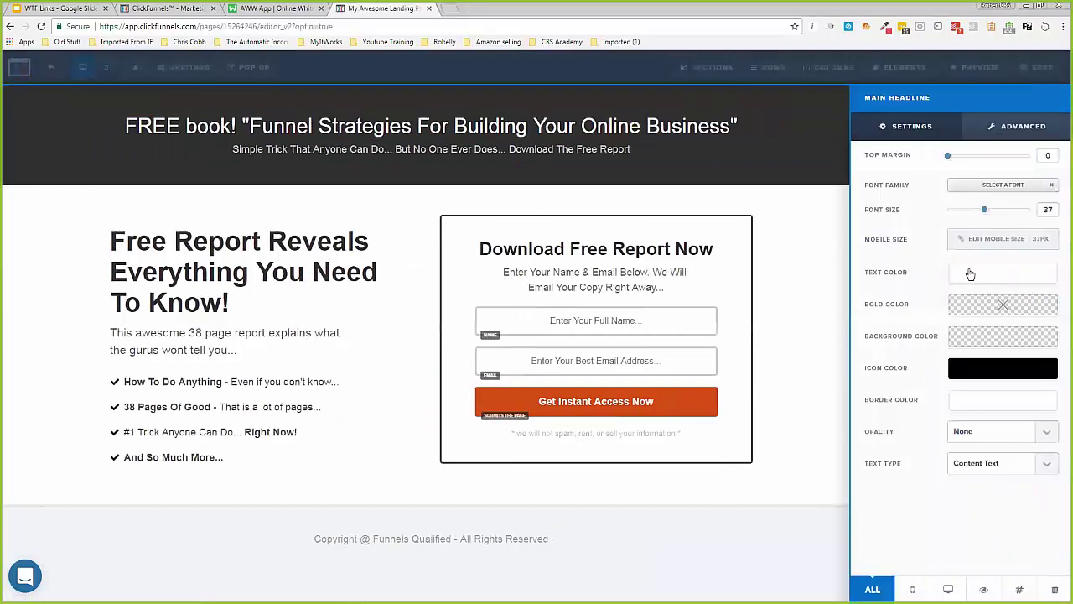
pyautogui.moveTo(991, 217); pyautogui.dragTo(1015, 225)
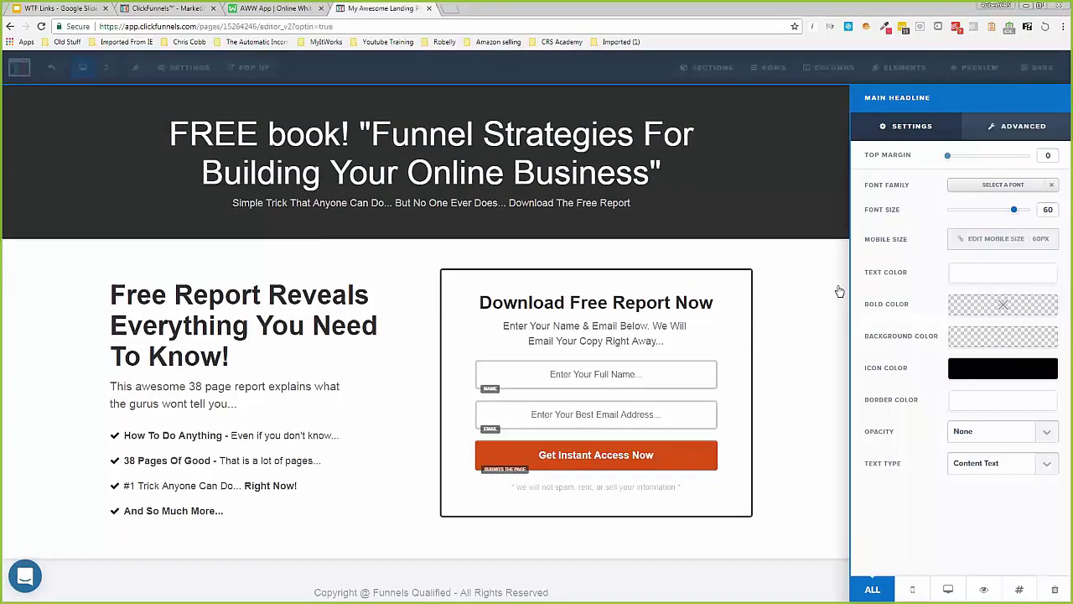
pyautogui.click(768, 258)
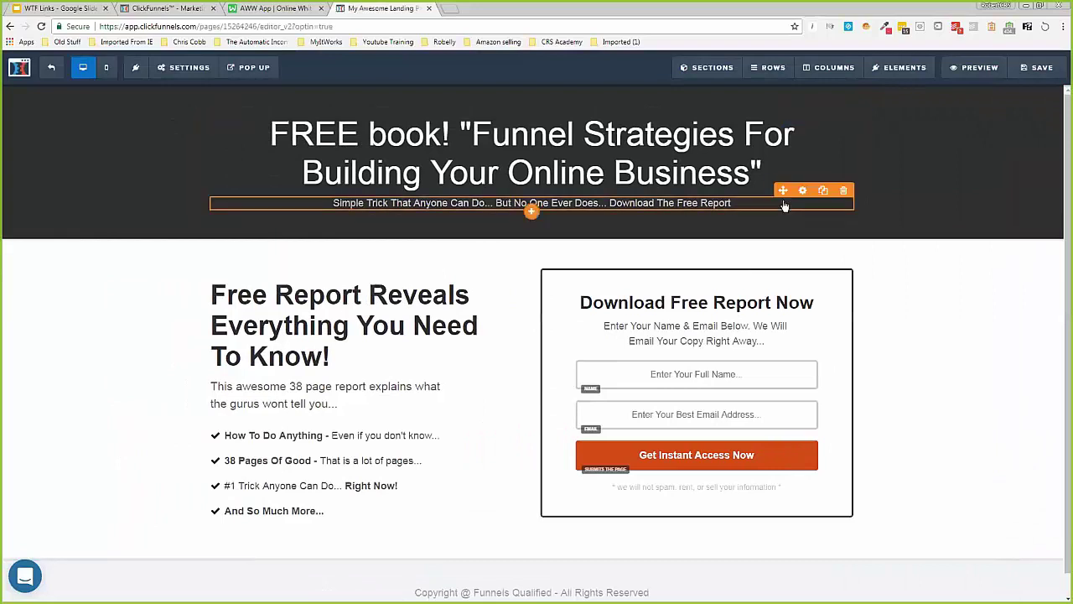
# - Delete the subheadline beneath the main headline
pyautogui.click(844, 190)
pyautogui.click(582, 91)
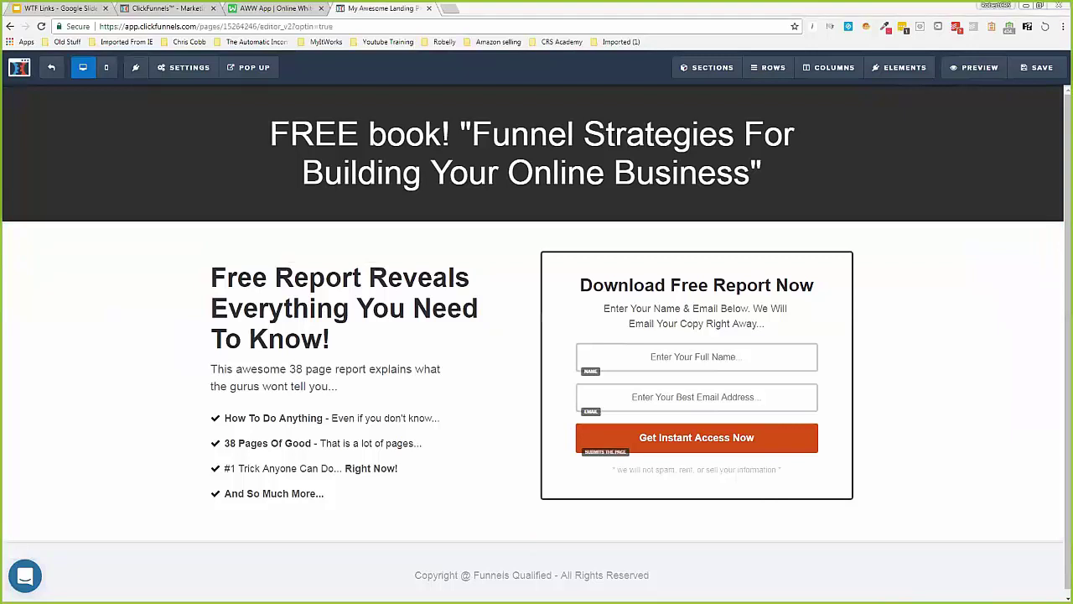
pyautogui.click(263, 414)
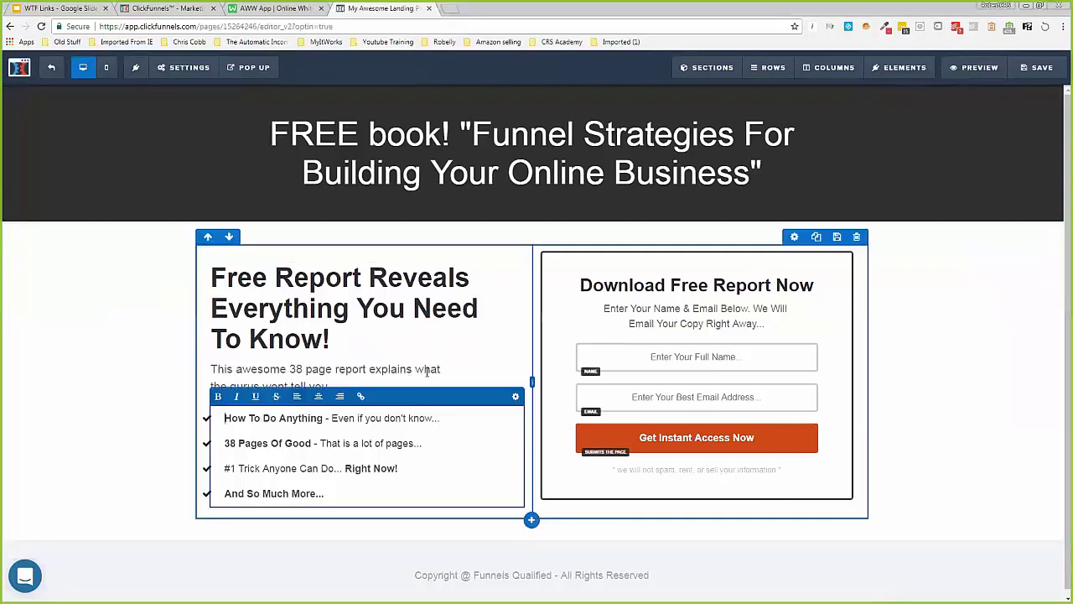
# - Paste new text over the first two checklist bullets and remove the extra empty line
pyautogui.moveTo(226, 417); pyautogui.dragTo(450, 422)
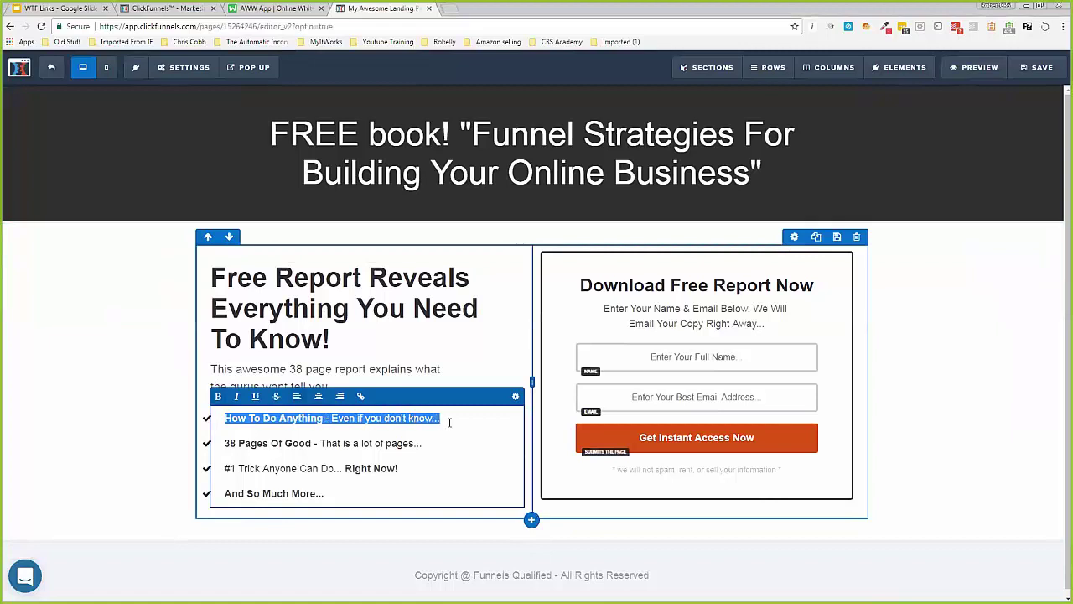
pyautogui.write('How you can Make huge commissions and have time freedom')
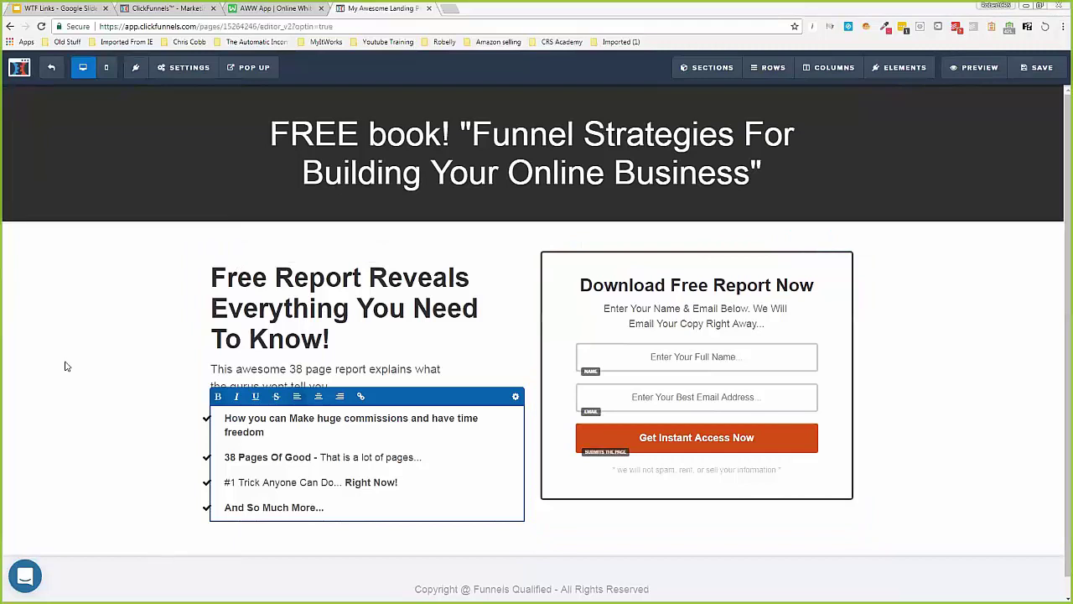
pyautogui.moveTo(226, 453); pyautogui.dragTo(423, 454)
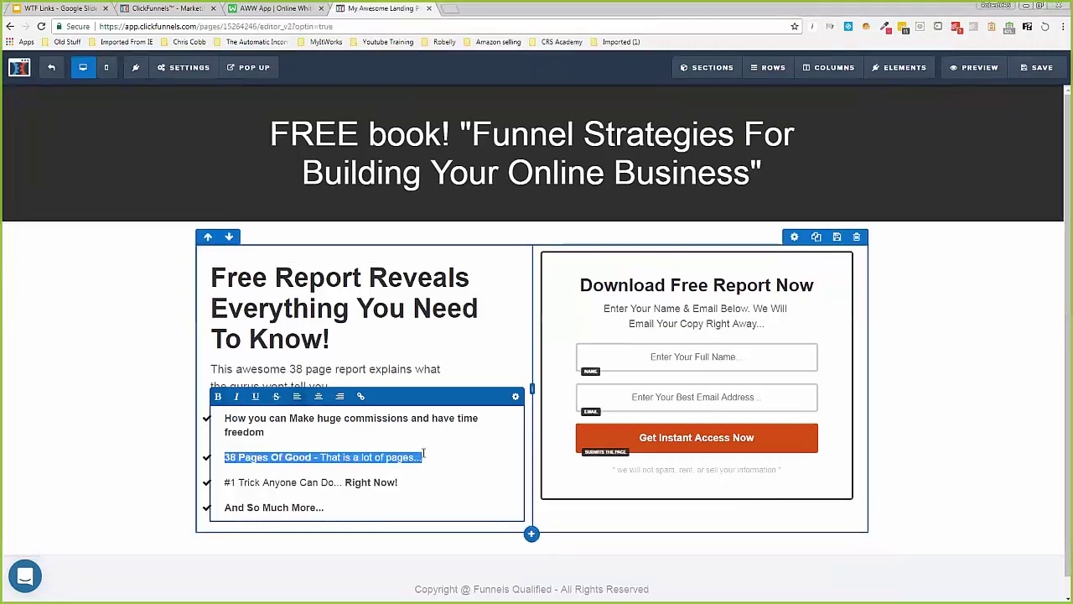
pyautogui.write('Get Discover The Simple Steps I Used To Build A Massively Successful Online Business')
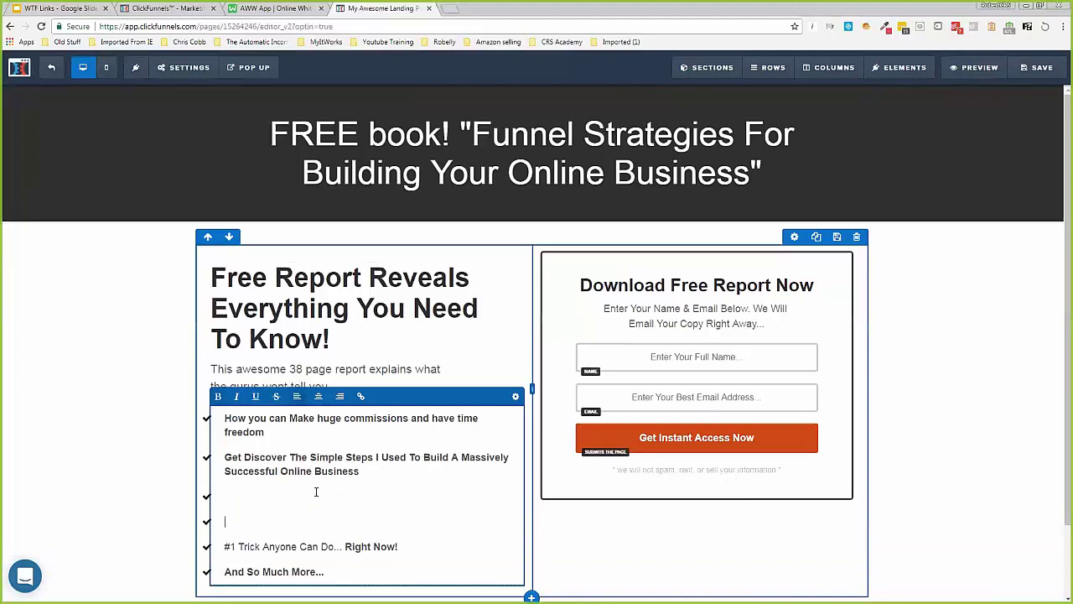
pyautogui.press('BackSpace')
pyautogui.press('BackSpace')
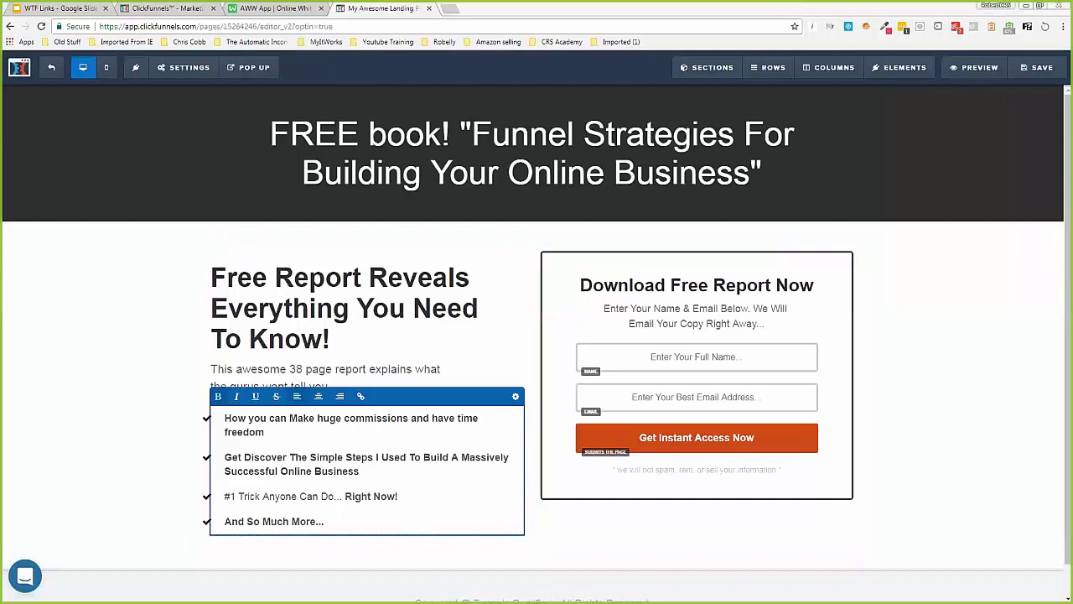
# - Replace the '#1 Trick' bullet with a longer sentence and bold all four bullets
pyautogui.moveTo(225, 496); pyautogui.dragTo(407, 495)
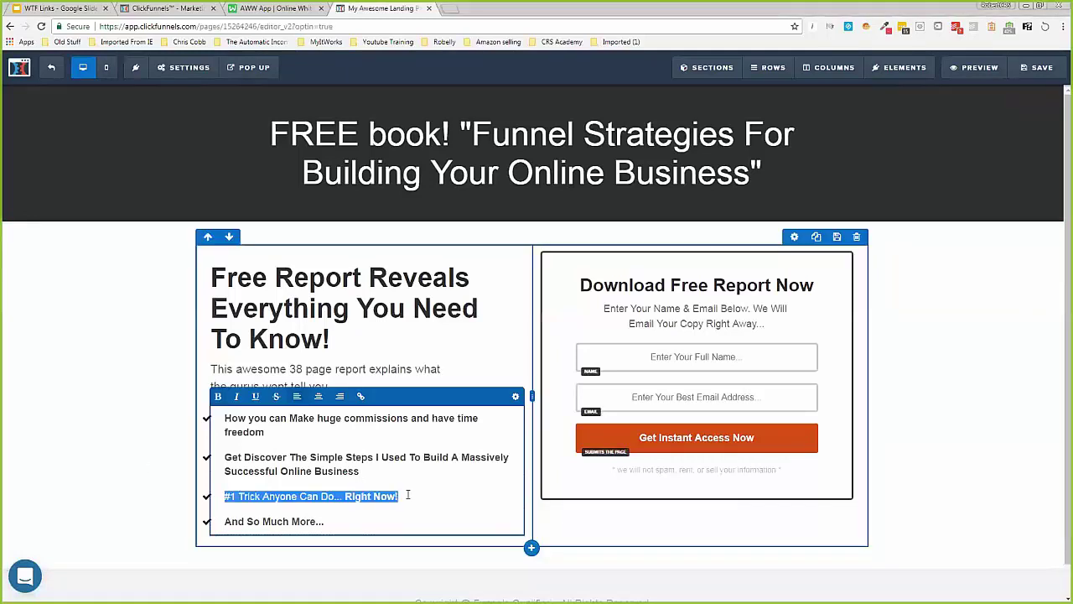
pyautogui.write("How to Also You'll Discover The Exact Formula I Used To Make My First Online Business Successful quickly!")
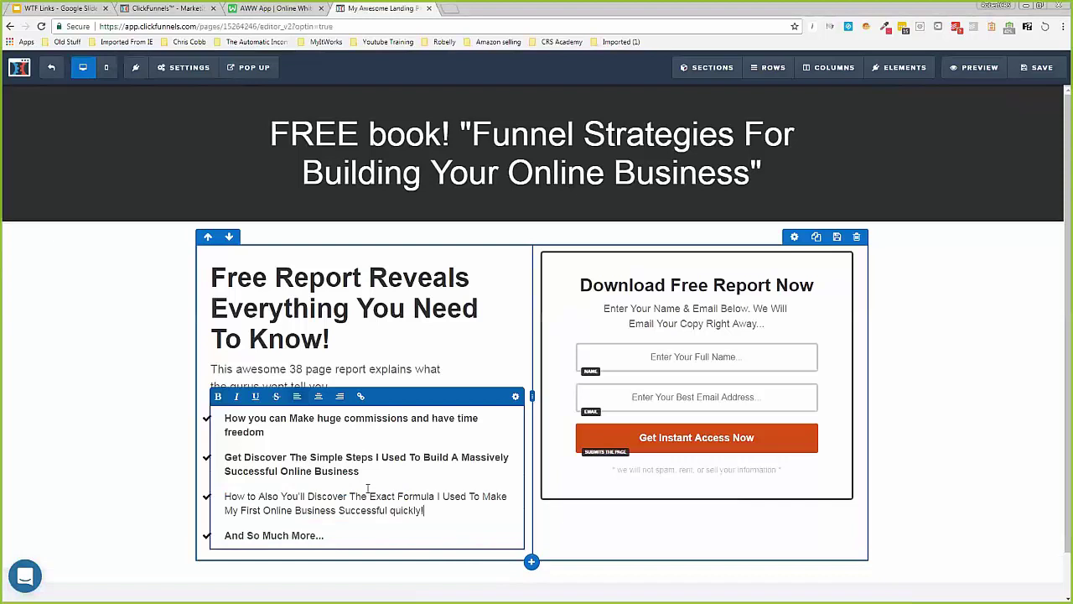
pyautogui.moveTo(224, 417); pyautogui.dragTo(327, 537)
pyautogui.click(220, 398)
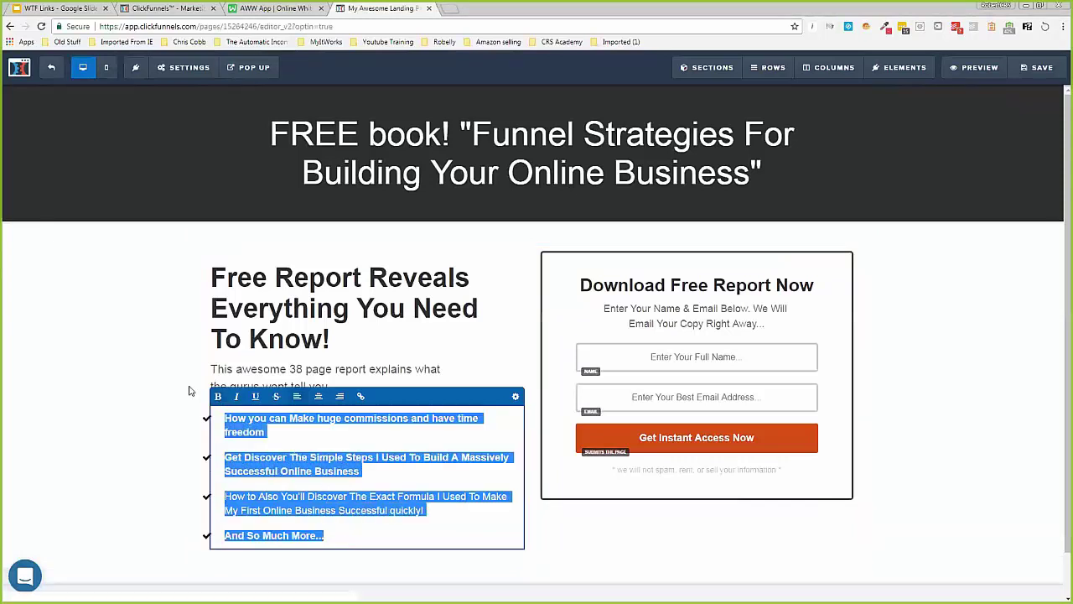
pyautogui.click(140, 379)
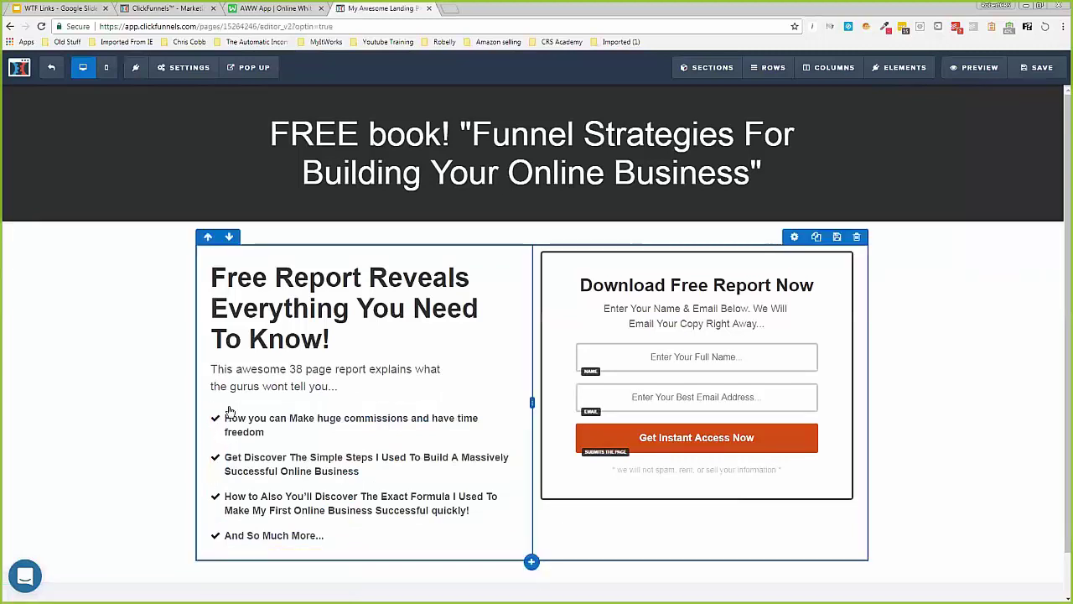
# - Delete the short report description paragraph and center-align the 'Free Report Reveals' headline
pyautogui.click(515, 354)
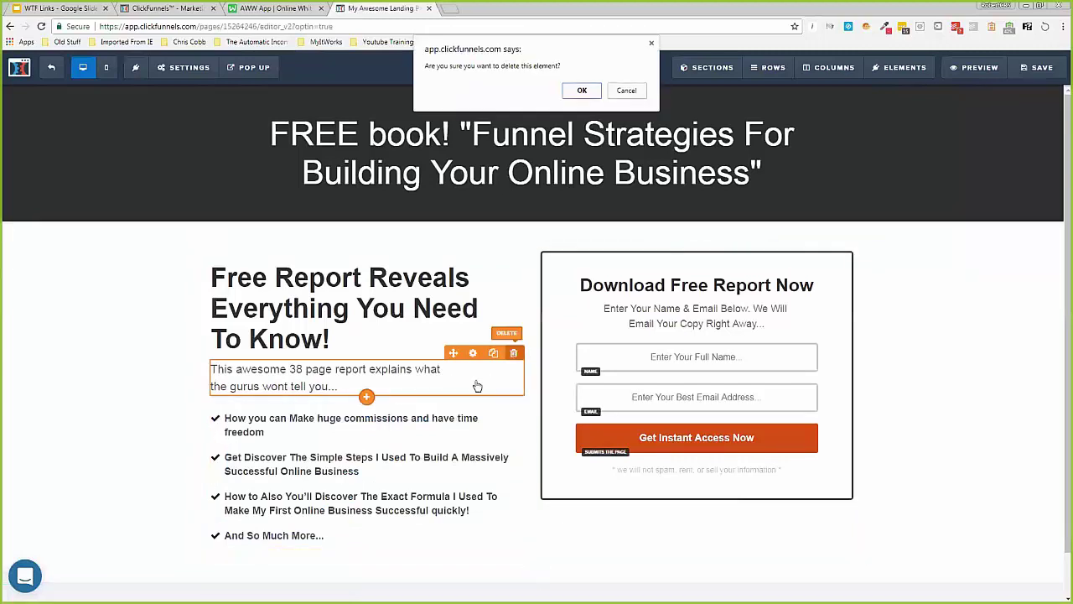
pyautogui.click(581, 96)
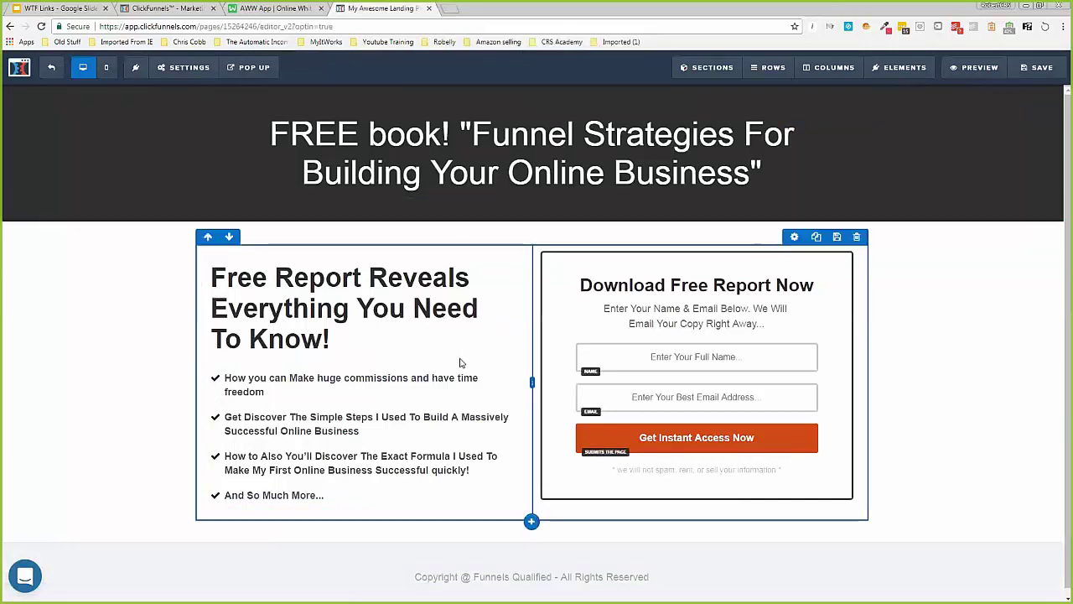
pyautogui.click(363, 340)
pyautogui.click(318, 252)
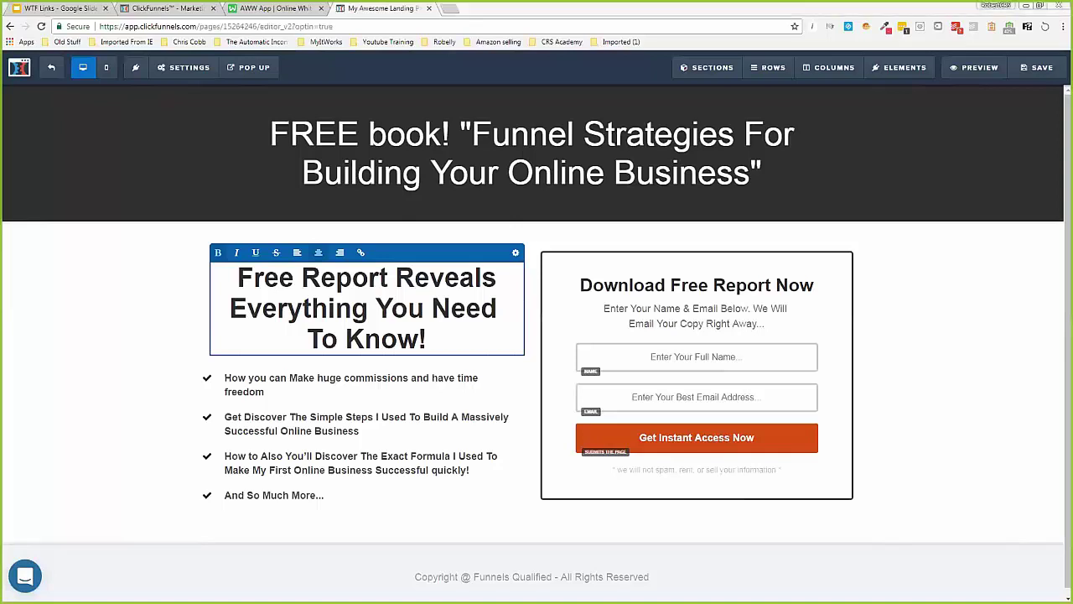
# - Replace both form intro lines with the 'YES! I'm ready to discover…' paragraph and bold 'YES!'
pyautogui.tripleClick(686, 316)
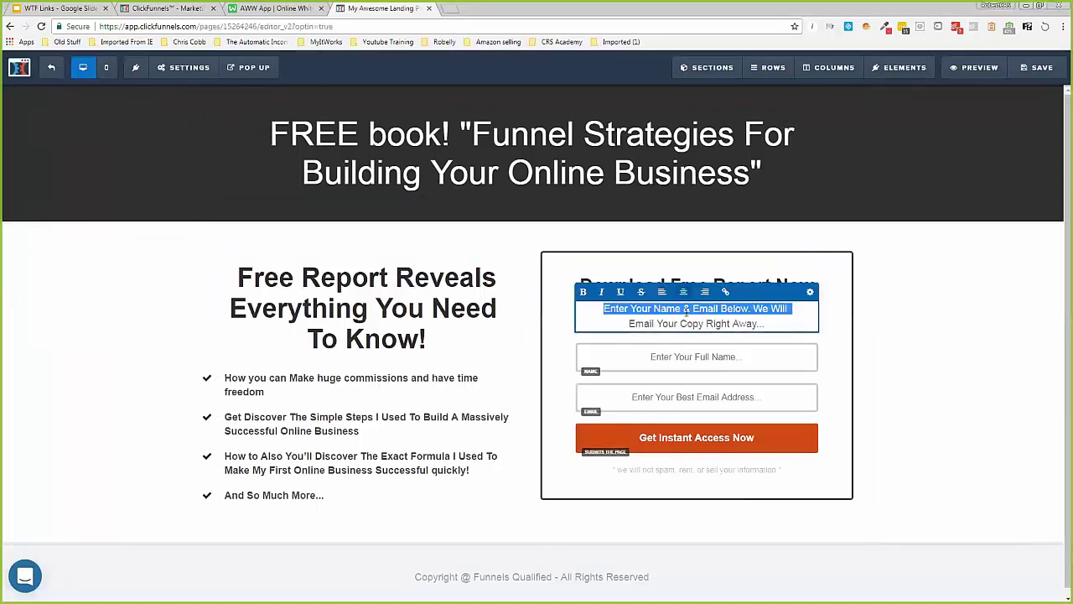
pyautogui.moveTo(770, 326); pyautogui.dragTo(601, 310)
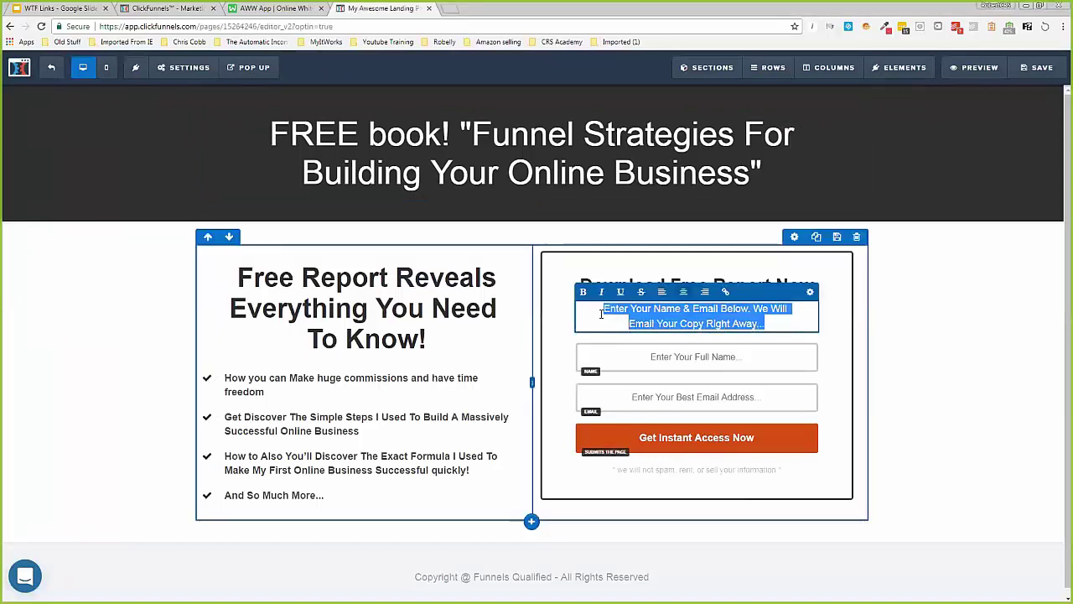
pyautogui.write("YES! I'm ready to discover How To Generate Thousands of dollars per month with a Profit Funnel and Make huge commissions and have time freedom! Please send my FREE book now...")
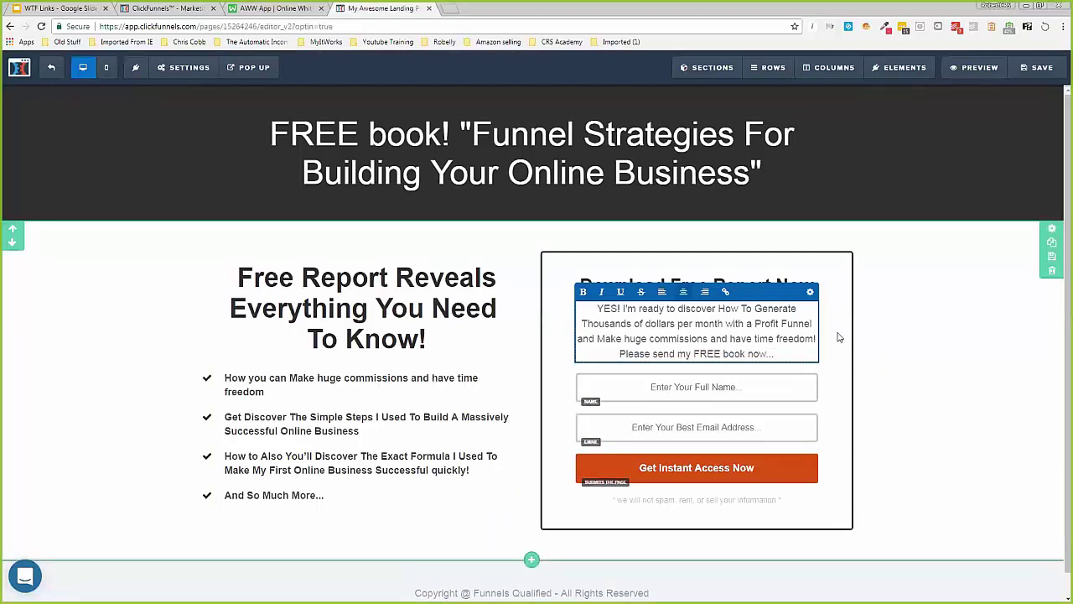
pyautogui.moveTo(622, 309); pyautogui.dragTo(589, 304)
pyautogui.click(894, 341)
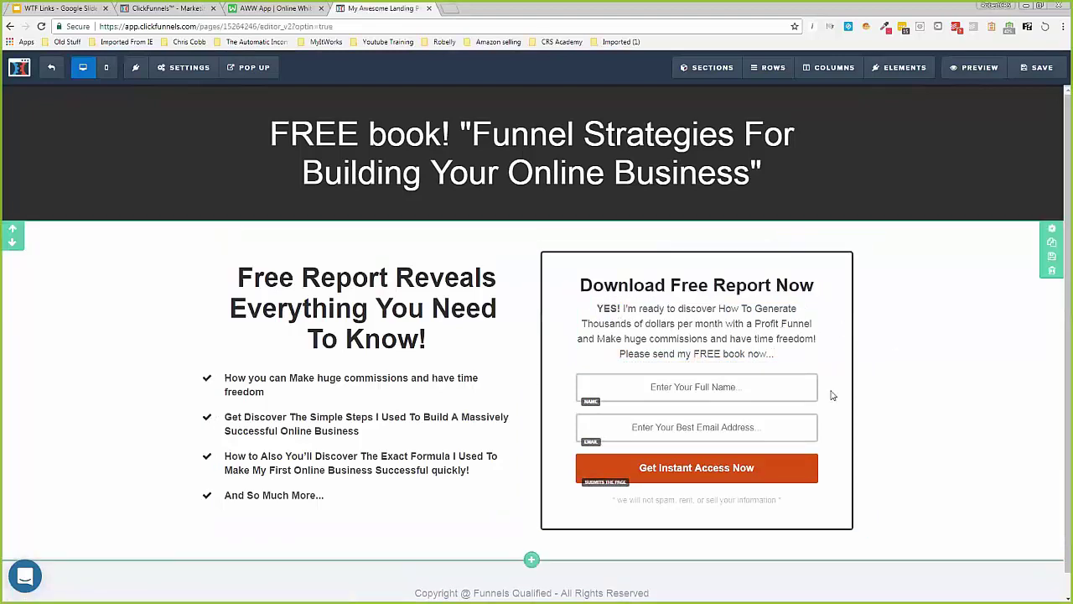
# - Relabel the signup button 'Send My FREE Ebook', keeping its form-submission action
pyautogui.click(710, 475)
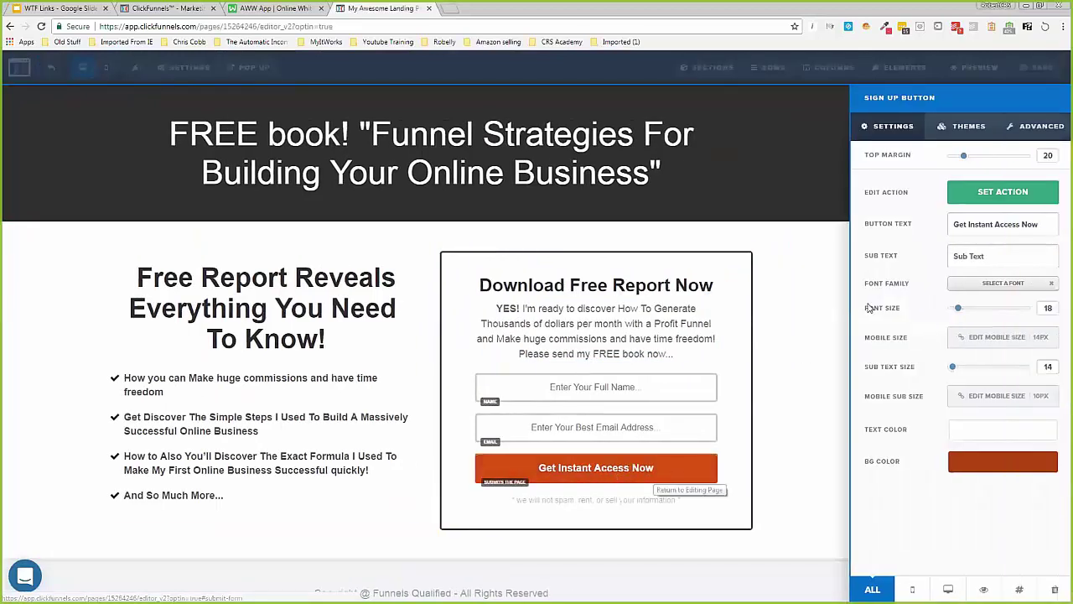
pyautogui.tripleClick(988, 224)
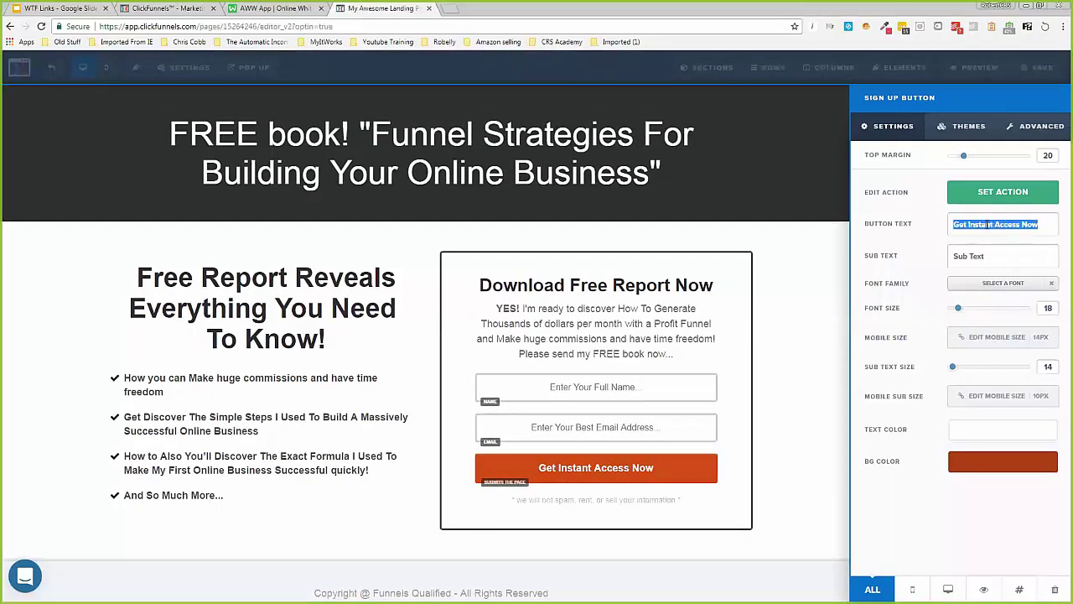
pyautogui.write('Send')
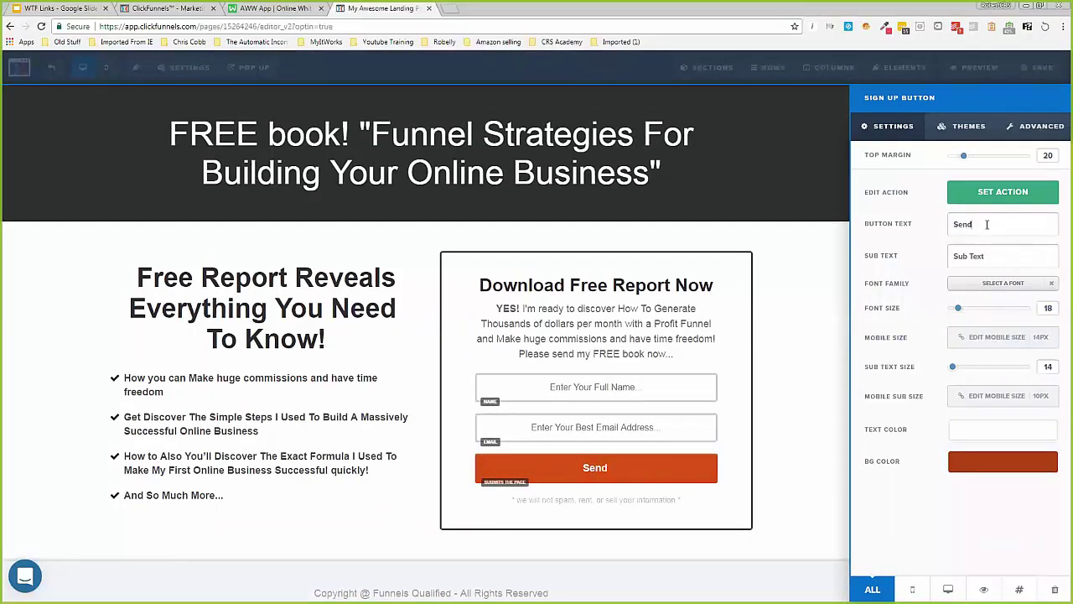
pyautogui.write(' My FREE')
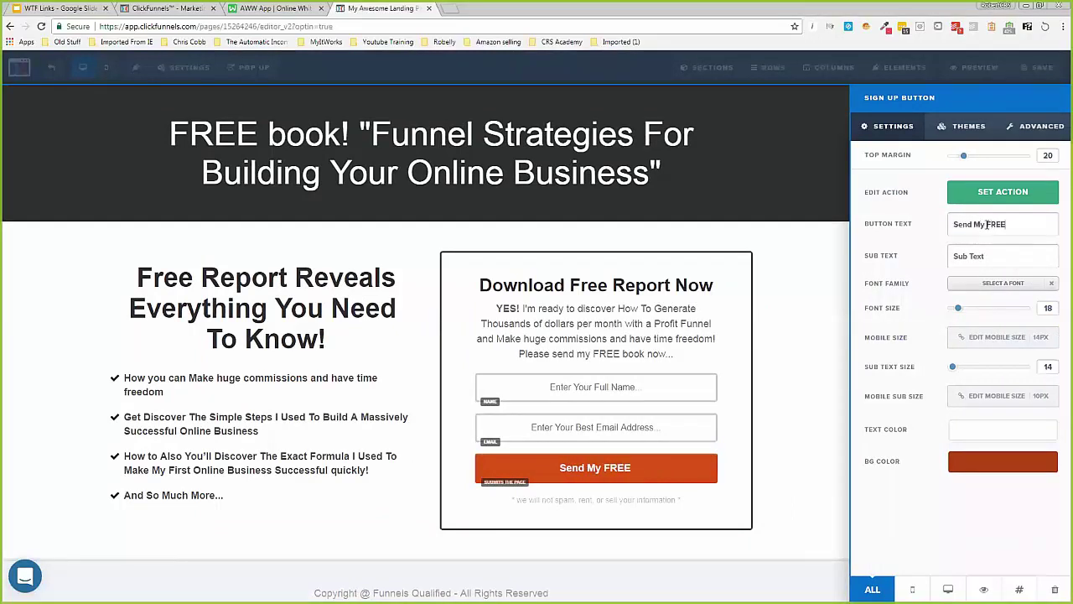
pyautogui.write(' Ebook')
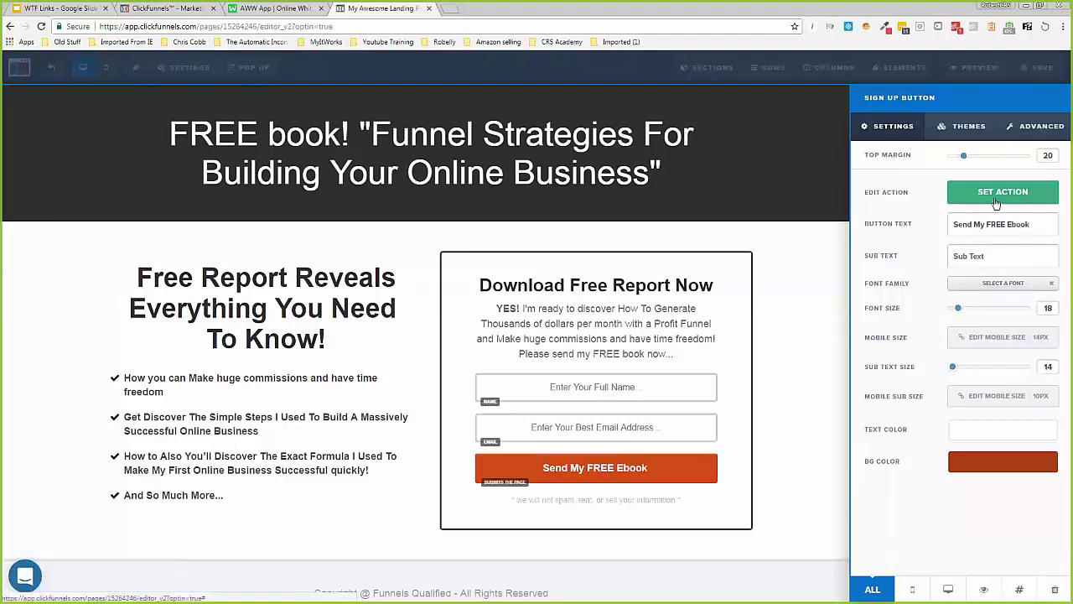
pyautogui.click(996, 200)
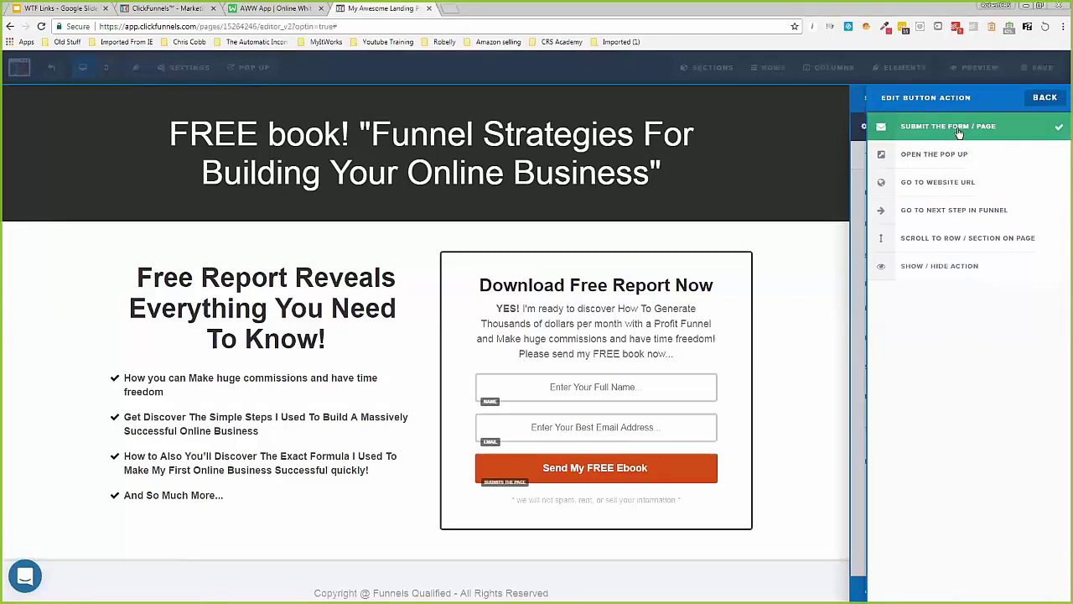
pyautogui.click(812, 320)
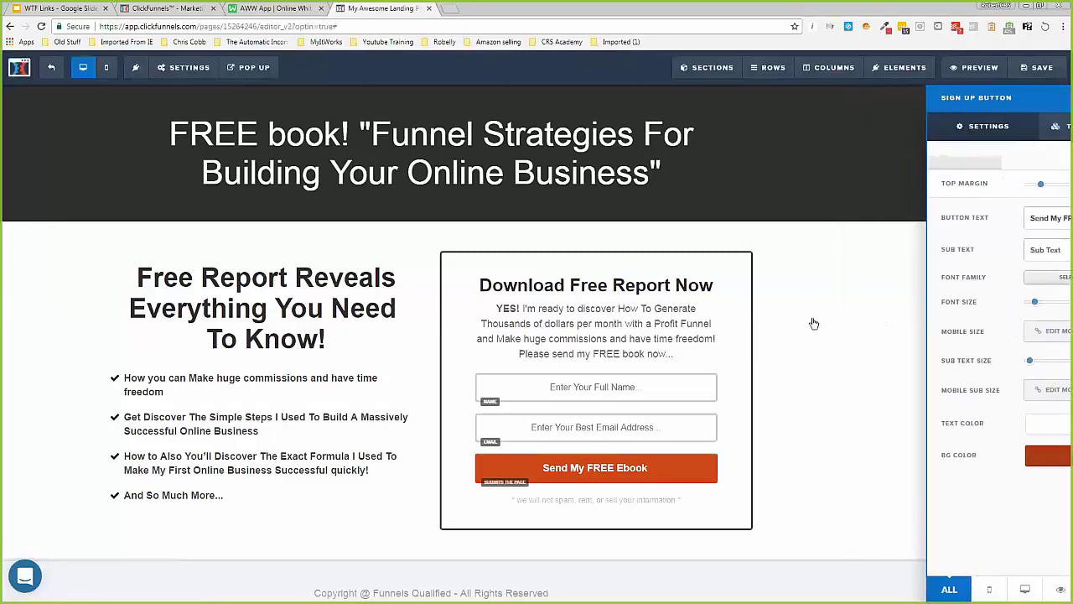
# - Save the opt-in page and circle the first follow-up email on the AWW App whiteboard
pyautogui.click(1040, 69)
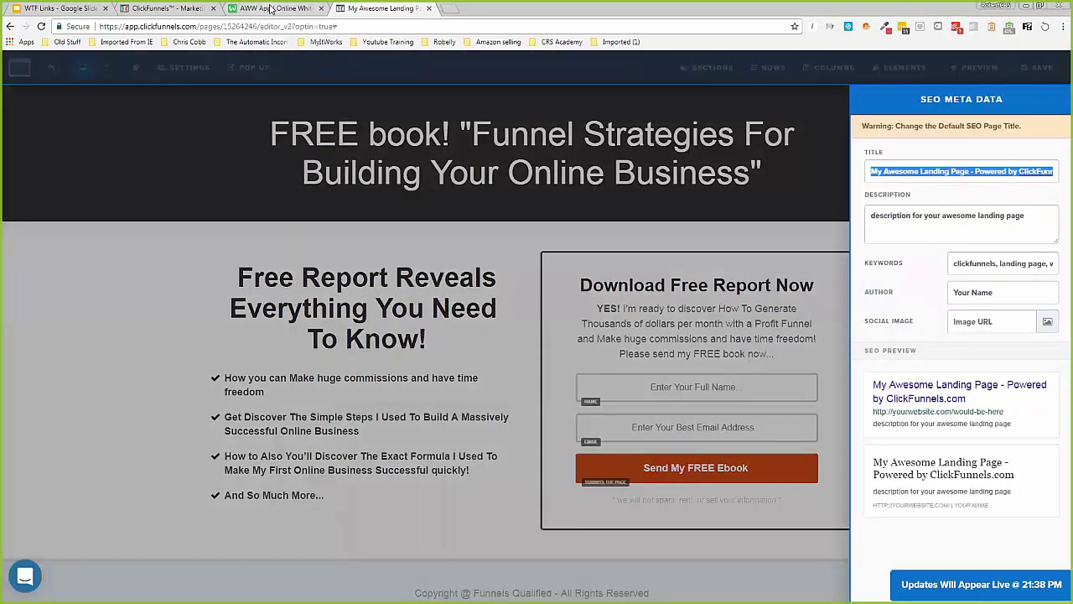
pyautogui.click(271, 9)
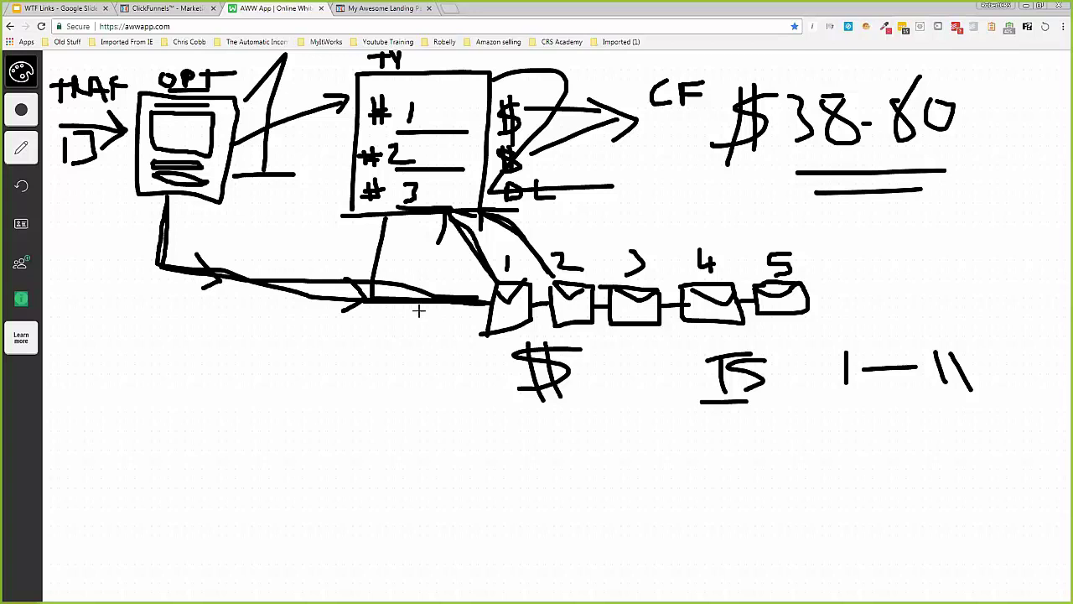
pyautogui.moveTo(540, 273)
pyautogui.mouseDown()
pyautogui.moveTo(507, 323)
pyautogui.moveTo(489, 289)
pyautogui.moveTo(503, 327)
pyautogui.mouseUp()
# - Set the page's SEO title to 'Free Ebook' and save the page
pyautogui.click(371, 9)
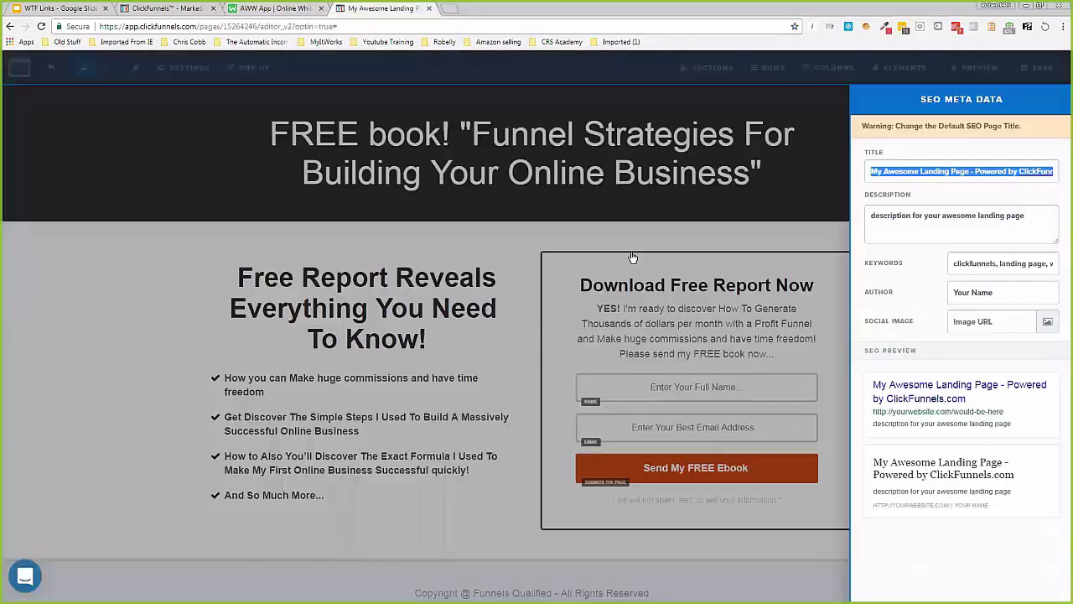
pyautogui.write('F')
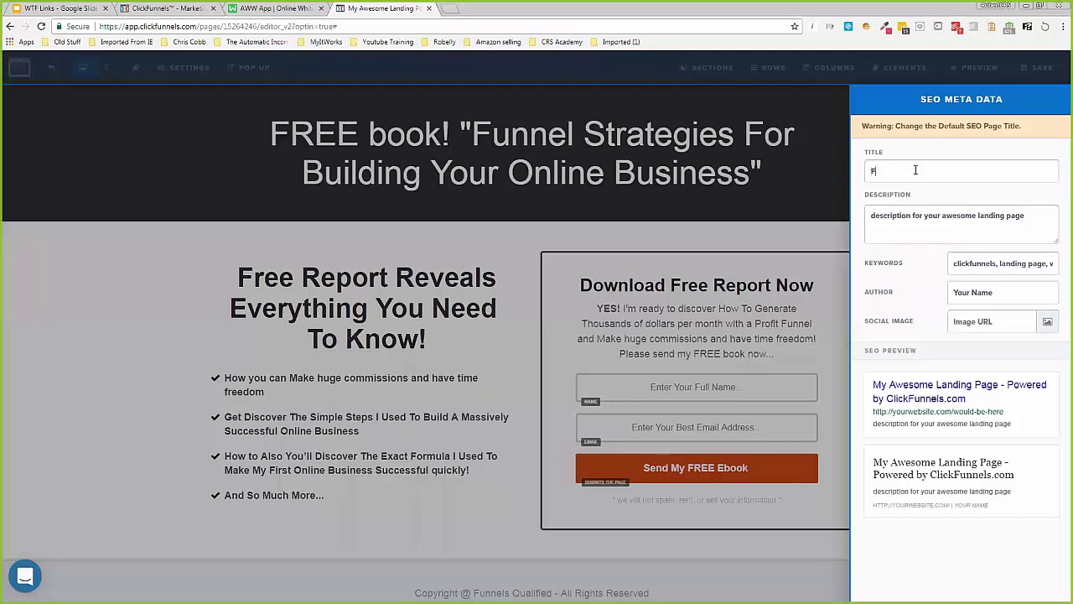
pyautogui.write('ree Ebook')
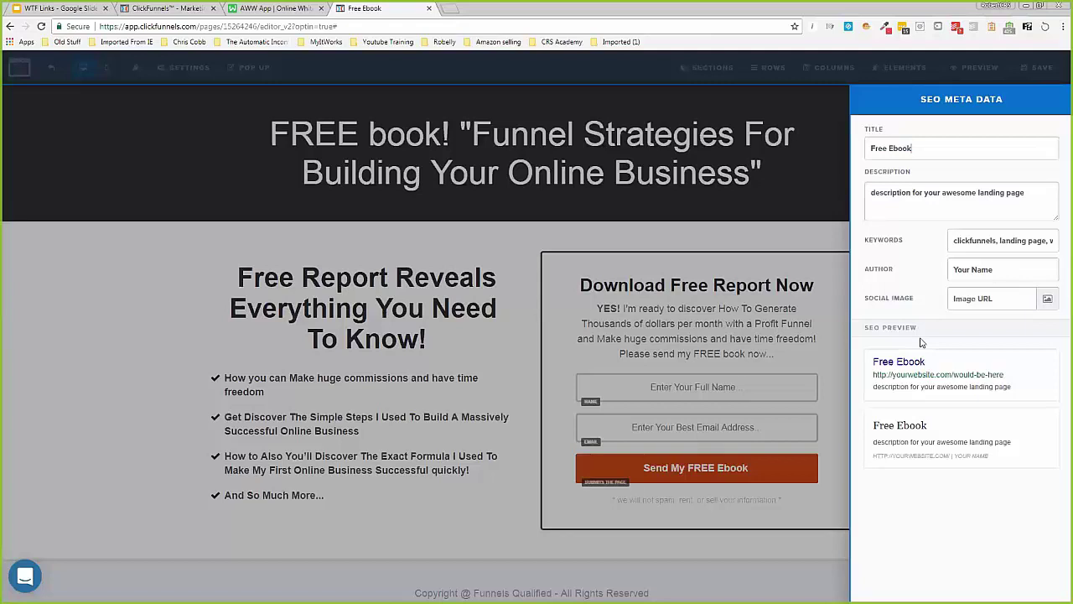
pyautogui.click(839, 218)
pyautogui.click(1019, 70)
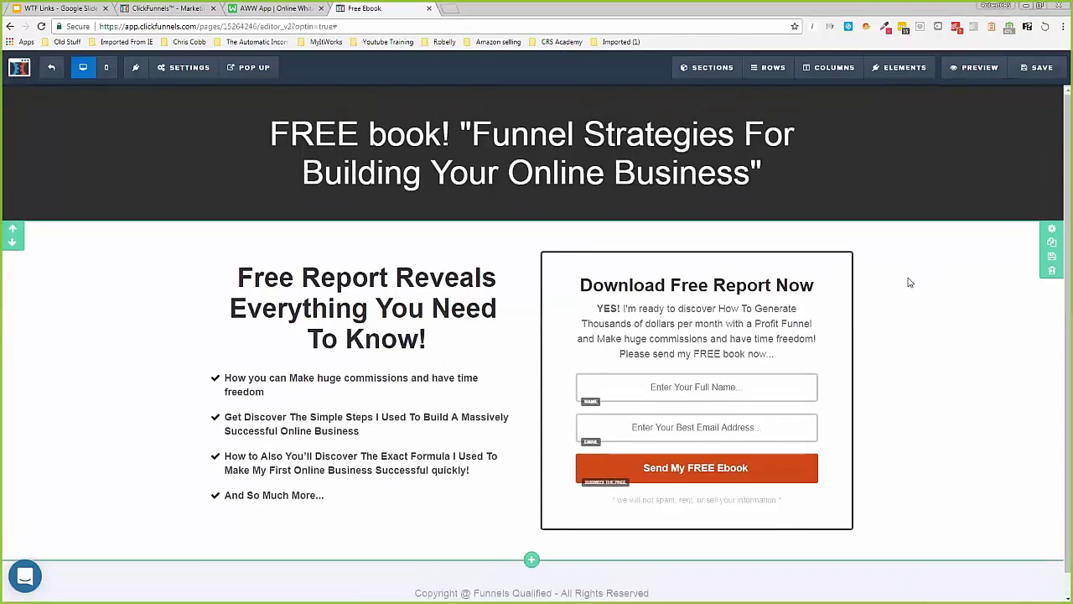
# - Change the form headline to 'Download Free Ebook Now' by replacing 'Report' with 'Ebook'
pyautogui.click(713, 287)
pyautogui.moveTo(714, 286); pyautogui.dragTo(771, 287)
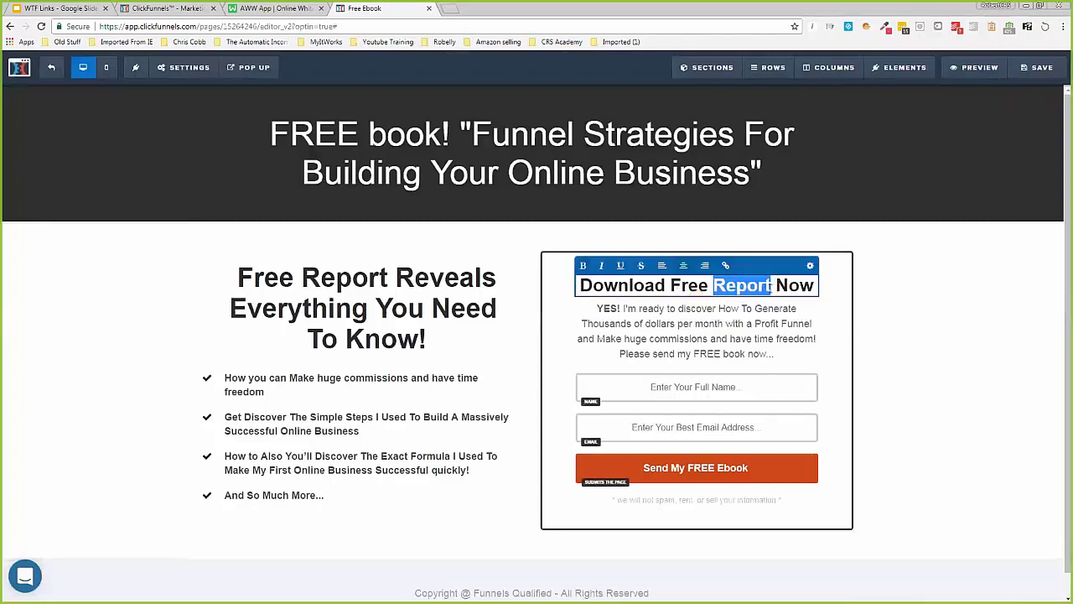
pyautogui.write('Ebook')
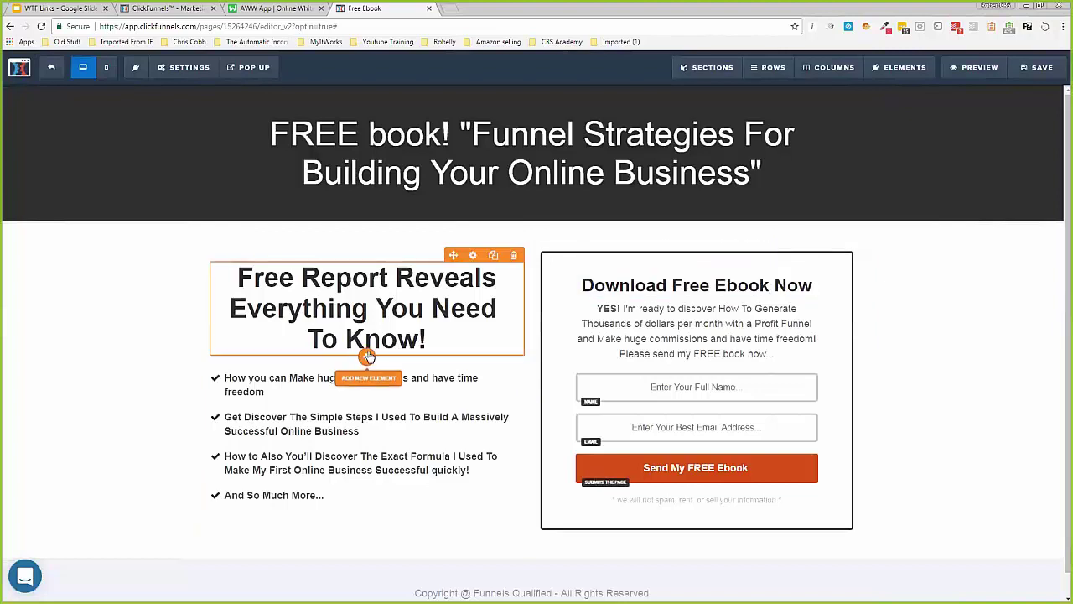
# - Insert an Image element beneath the left headline and bring up its Uploaded Images library
pyautogui.click(368, 358)
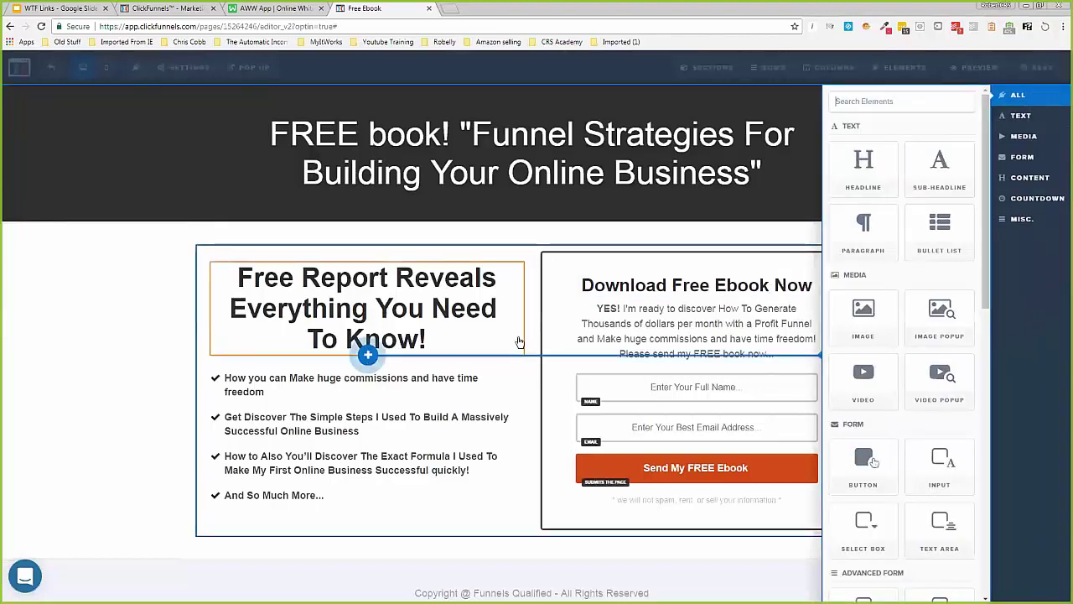
pyautogui.click(876, 318)
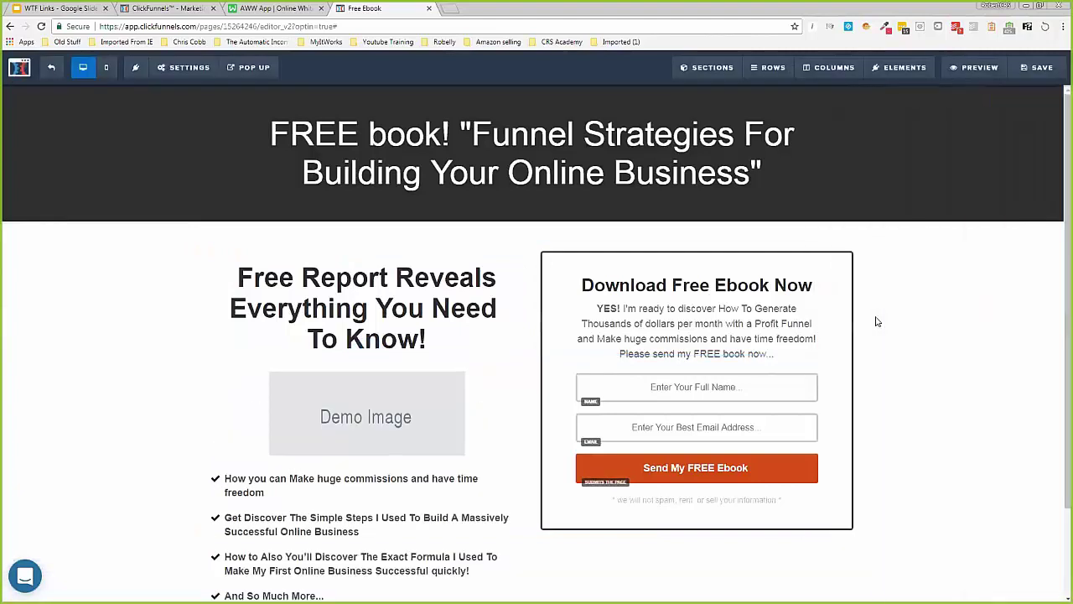
pyautogui.click(394, 391)
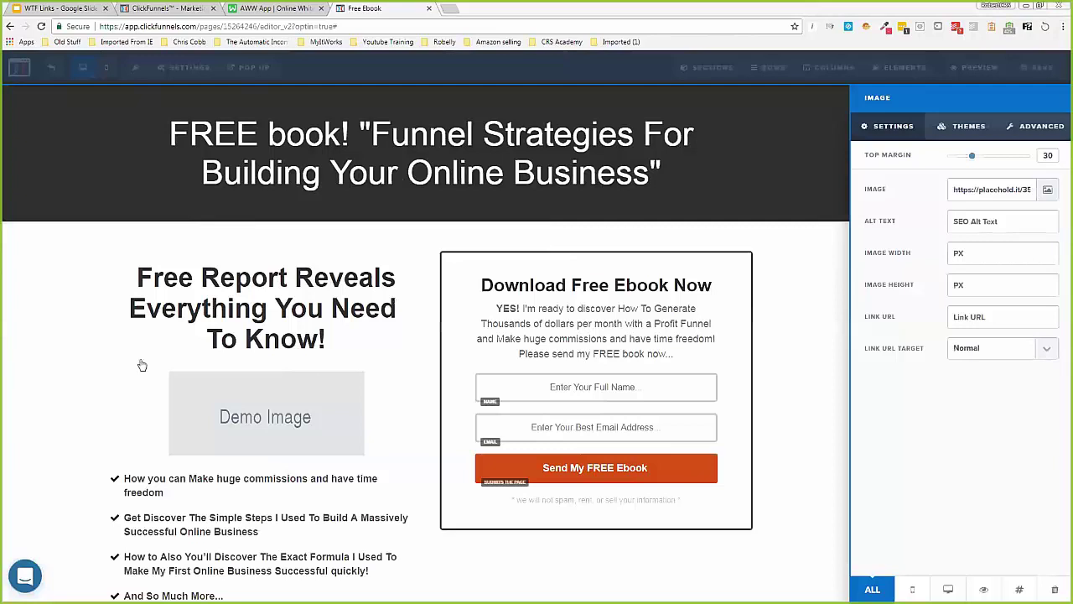
pyautogui.click(1049, 191)
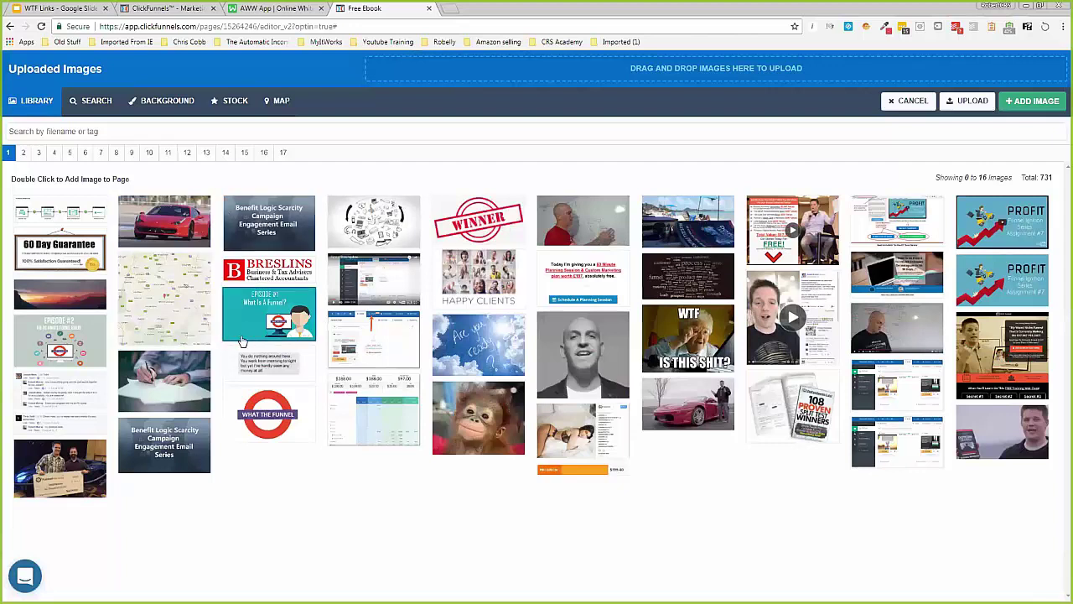
# - Add the Funnel Strategies ebook cover from page 2 of Uploaded Images in place of the demo image
pyautogui.click(85, 152)
pyautogui.click(23, 152)
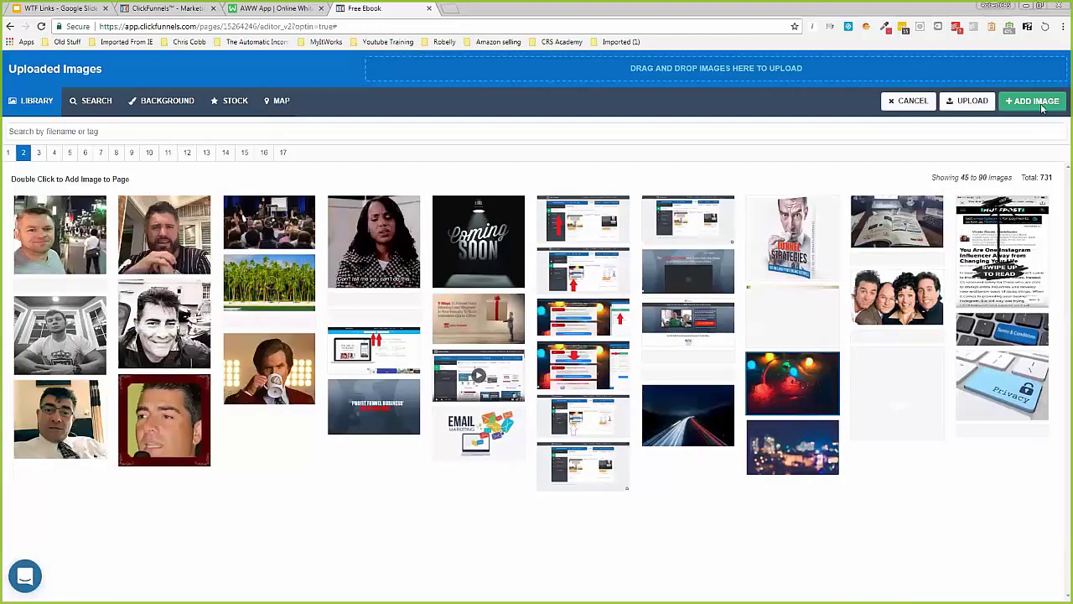
pyautogui.doubleClick(805, 304)
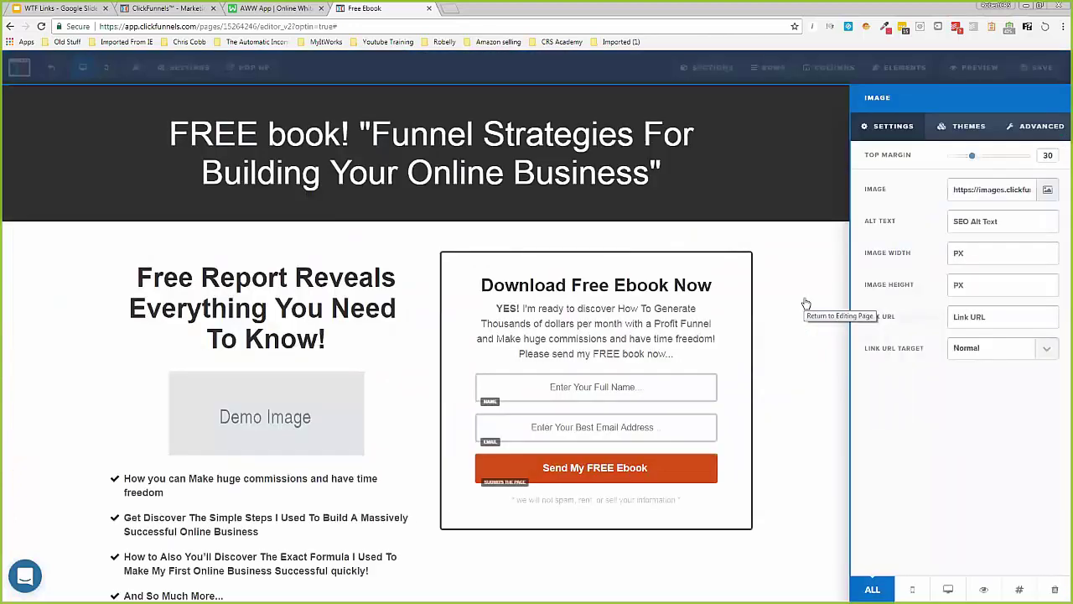
pyautogui.click(1048, 191)
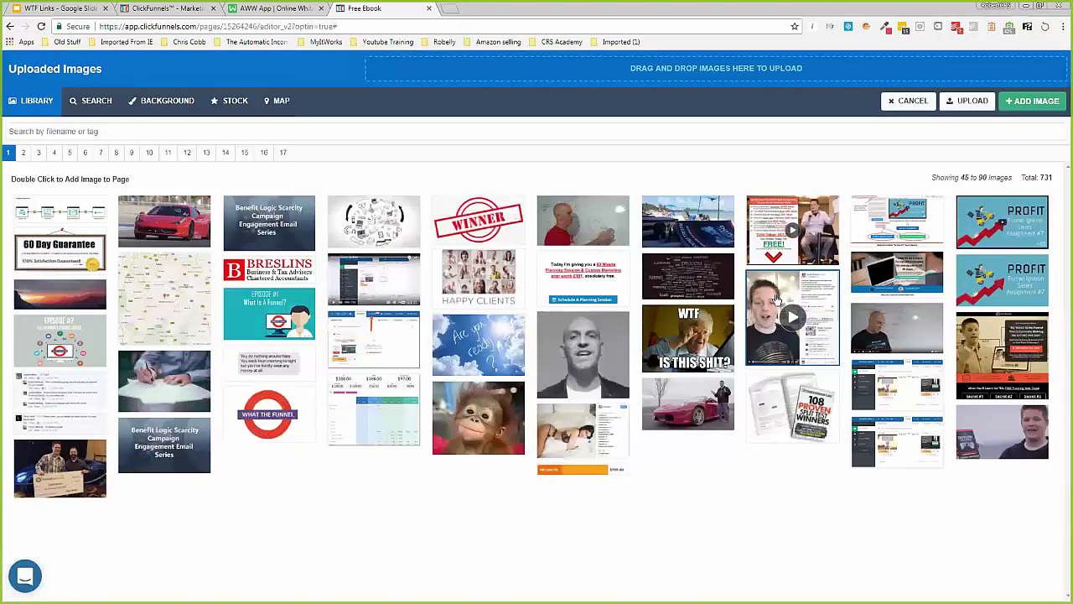
pyautogui.click(26, 152)
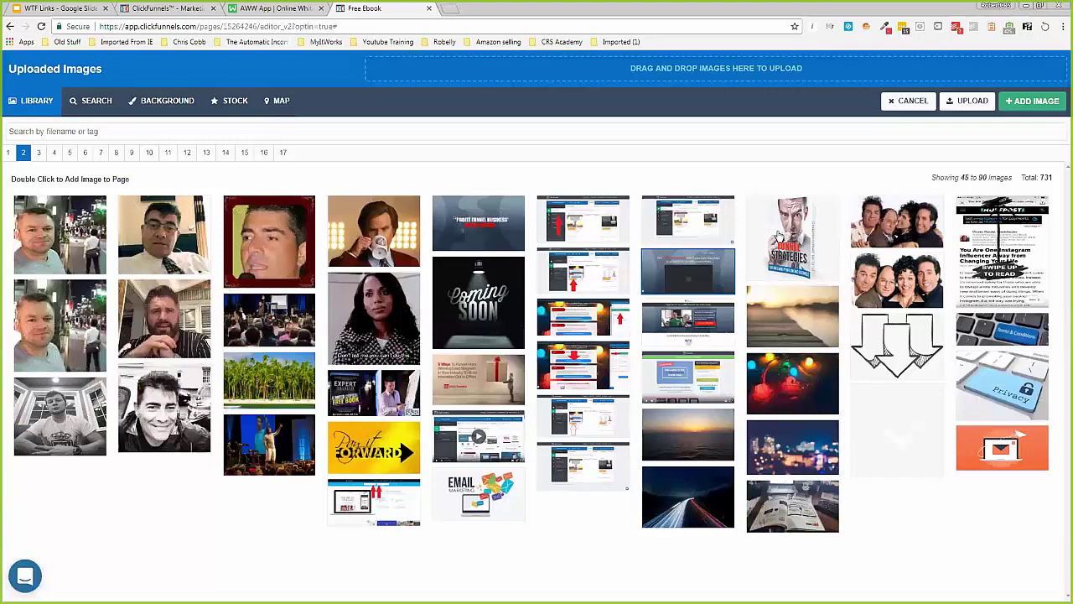
pyautogui.click(764, 215)
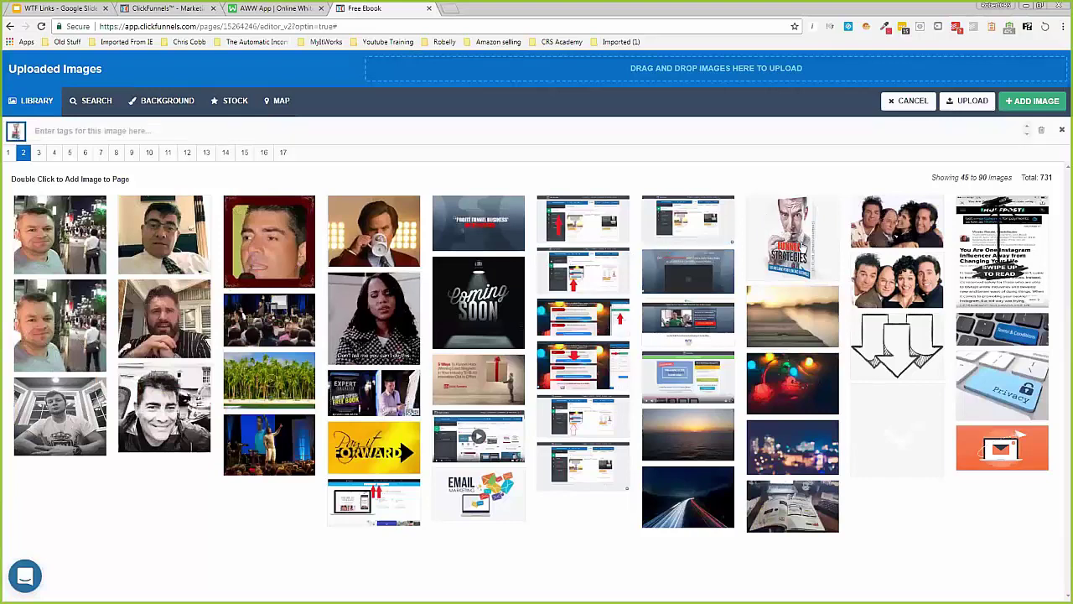
pyautogui.click(780, 234)
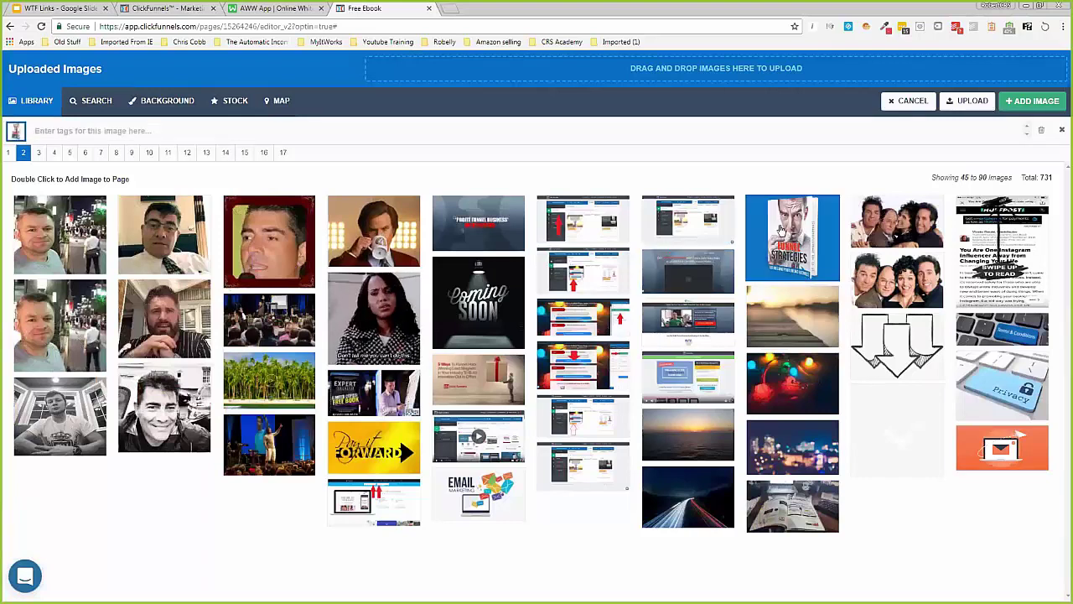
pyautogui.click(1037, 102)
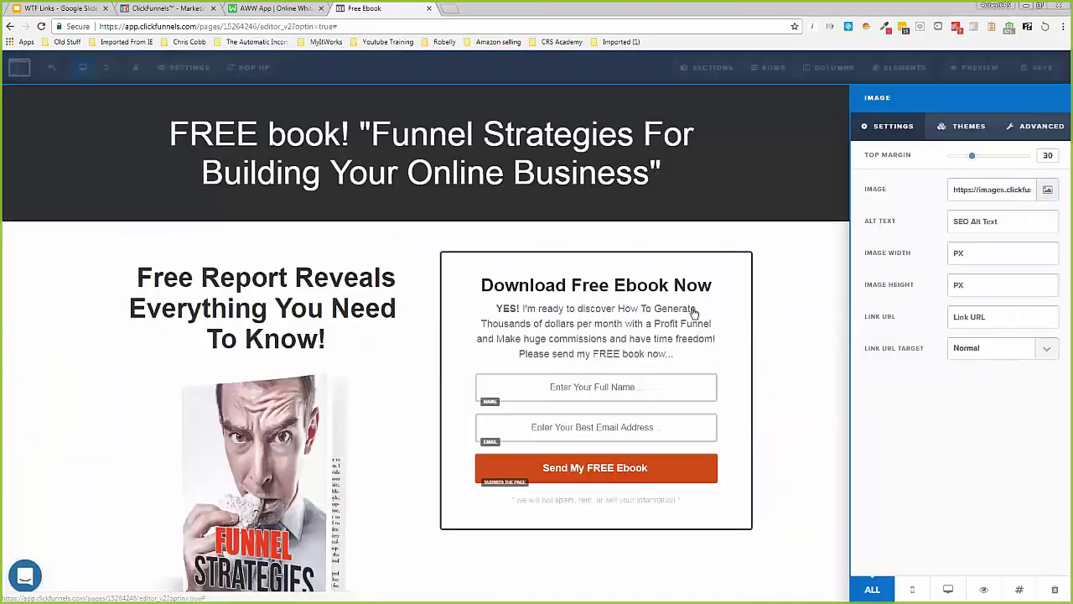
# - Set the ebook cover's image width to 300 and its top margin to 0
pyautogui.click(971, 254)
pyautogui.write('100')
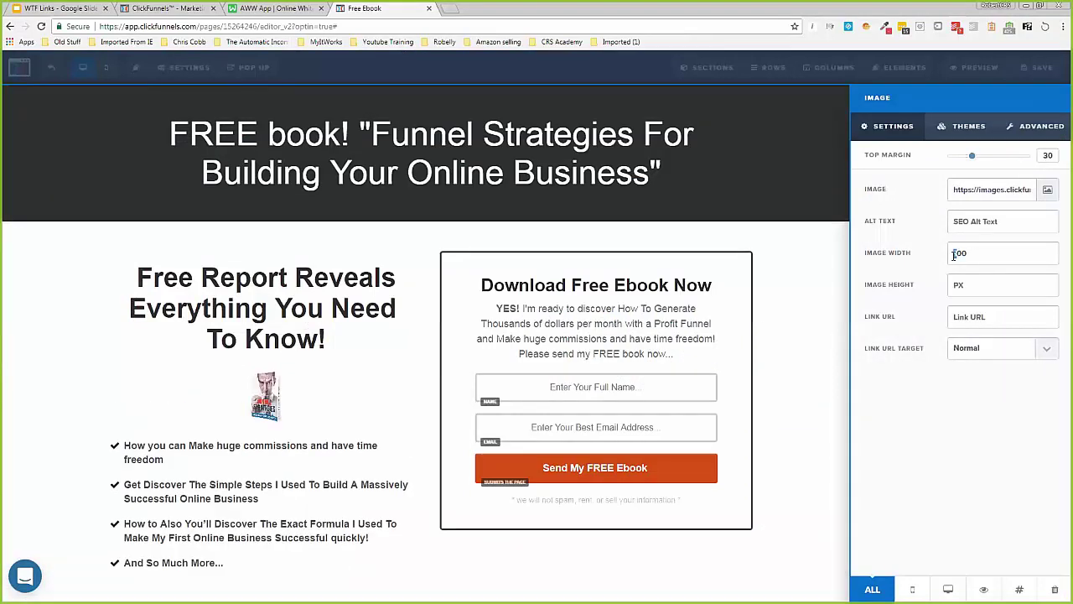
pyautogui.write('3')
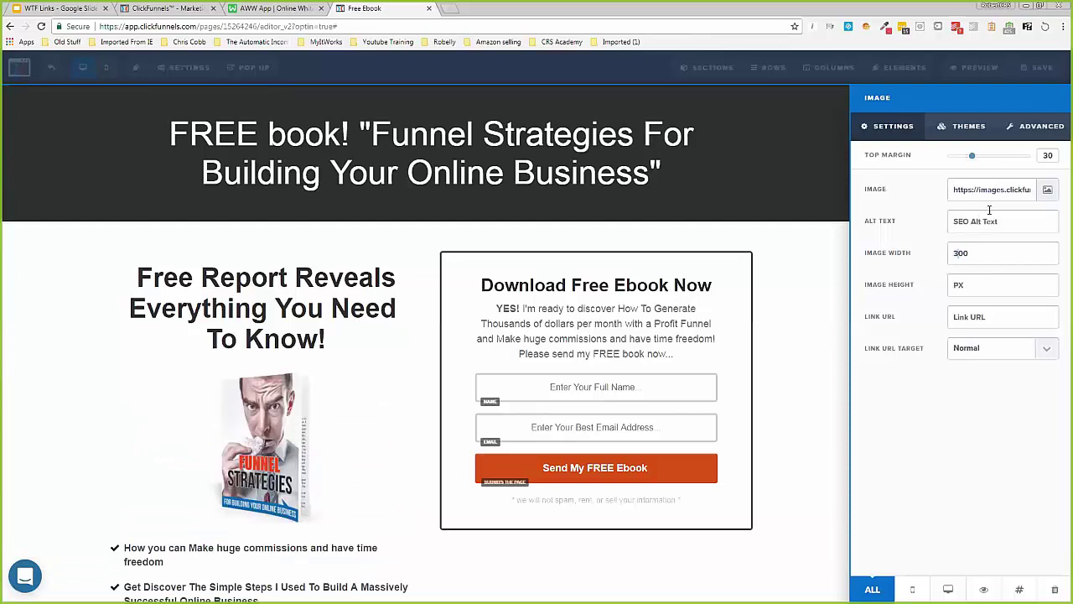
pyautogui.moveTo(972, 156); pyautogui.dragTo(946, 157)
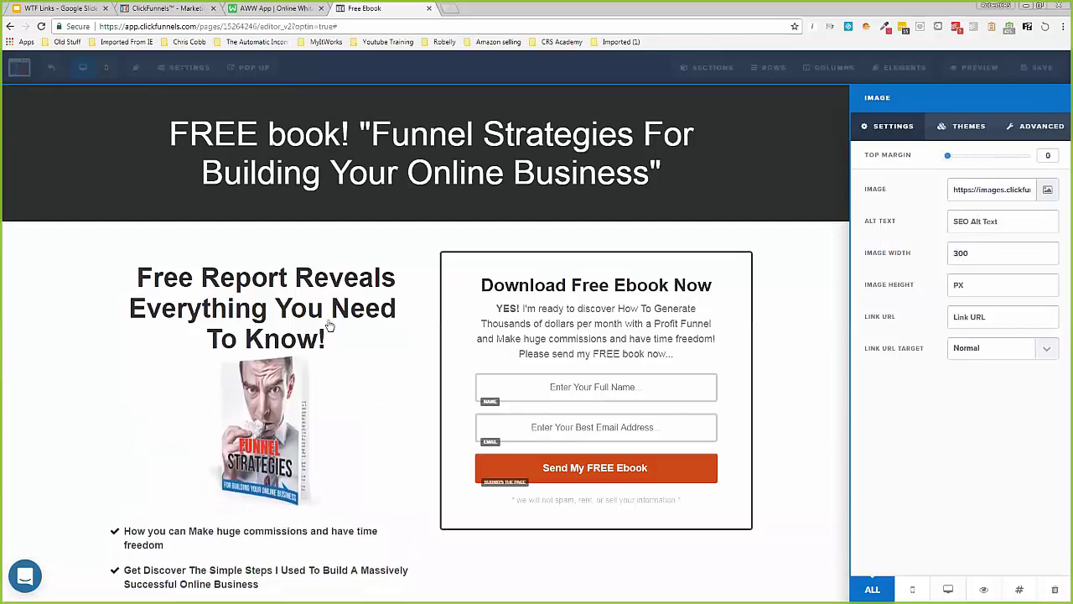
pyautogui.click(367, 301)
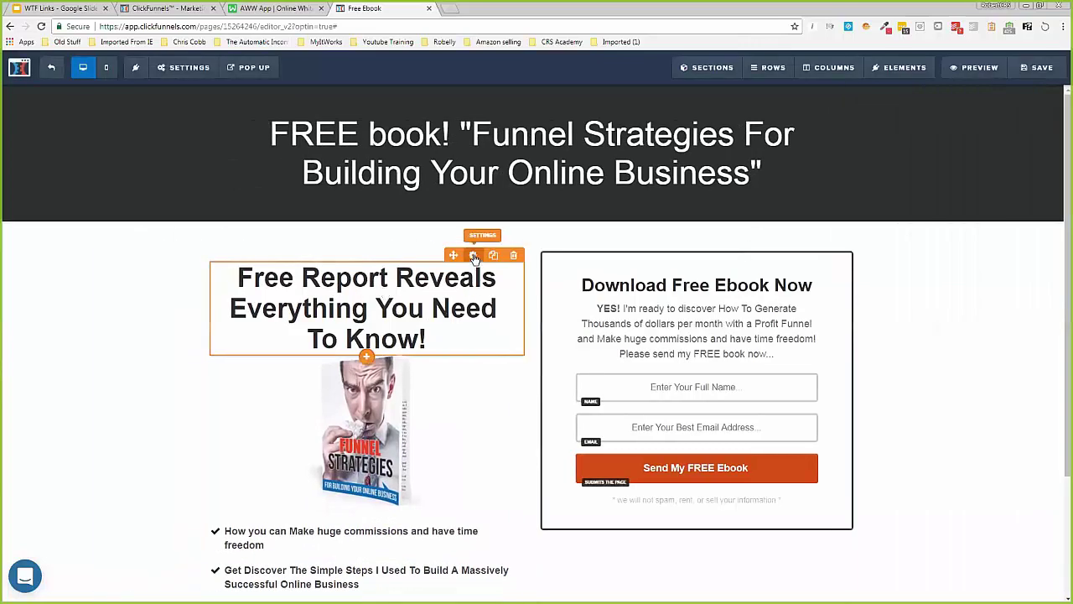
pyautogui.click(964, 170)
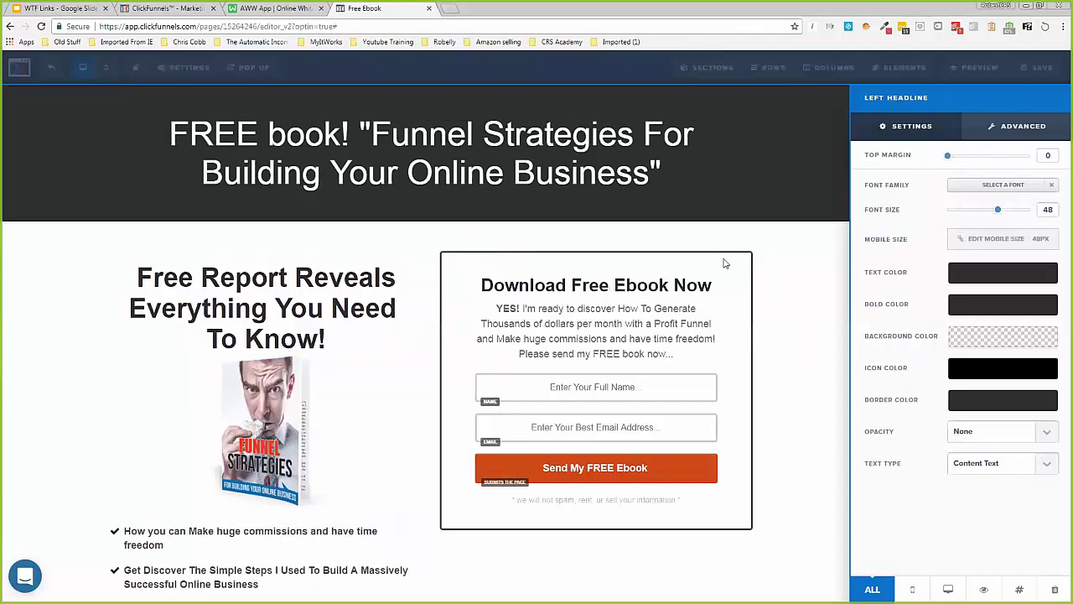
# - Remove the top padding of the two-column opt-in row
pyautogui.click(831, 68)
pyautogui.click(912, 191)
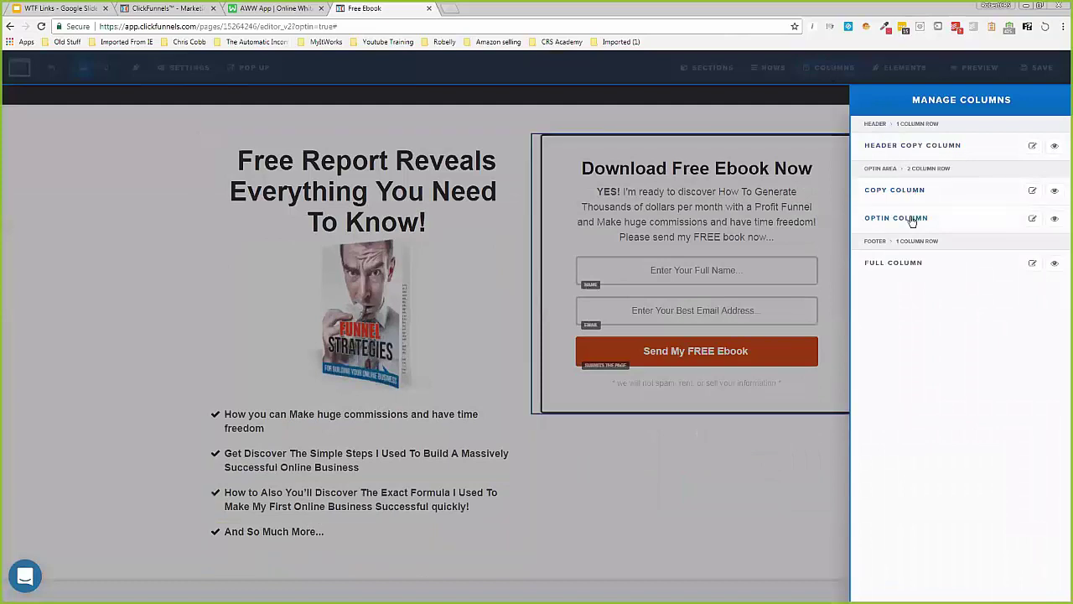
pyautogui.click(777, 69)
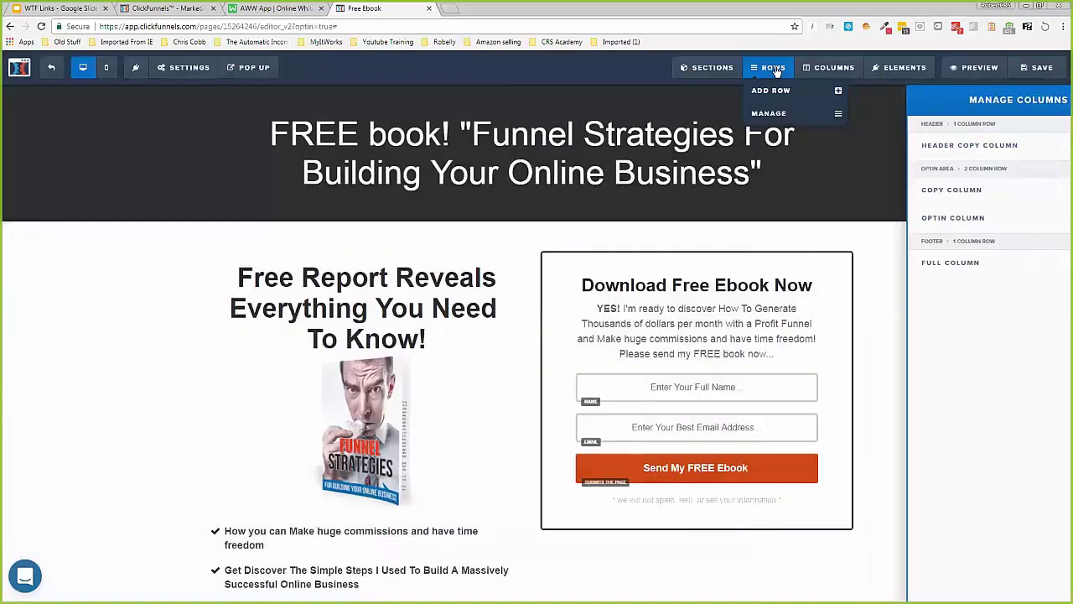
pyautogui.click(782, 115)
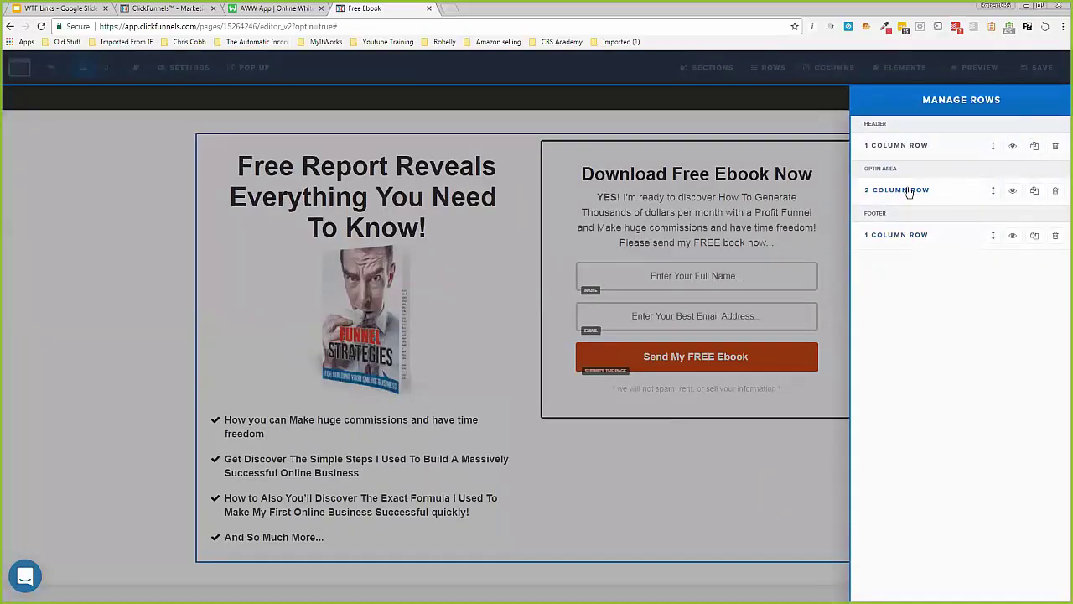
pyautogui.click(909, 190)
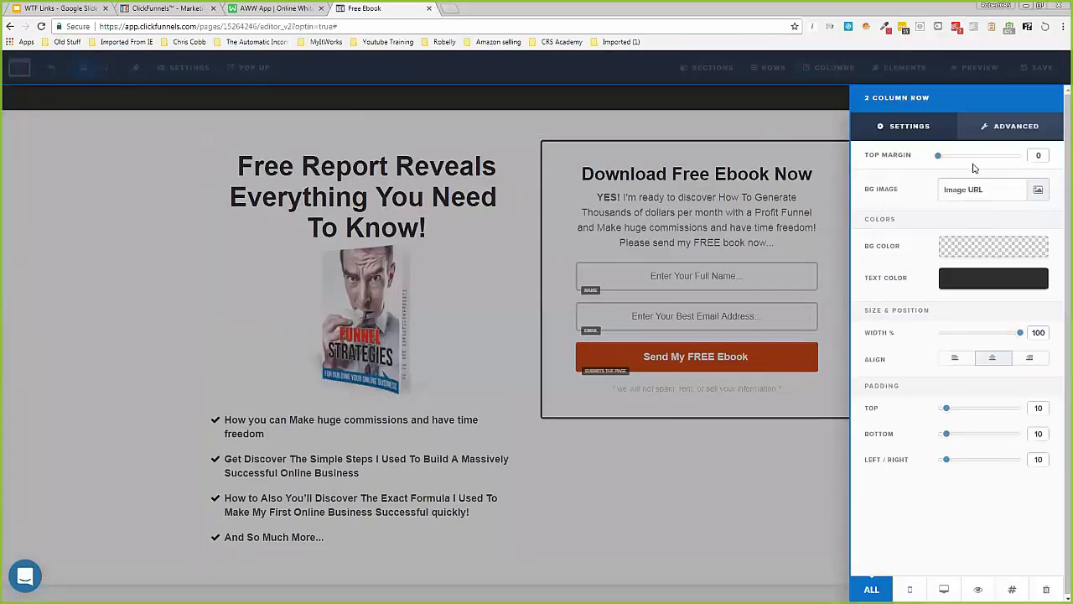
pyautogui.moveTo(949, 408); pyautogui.dragTo(875, 427)
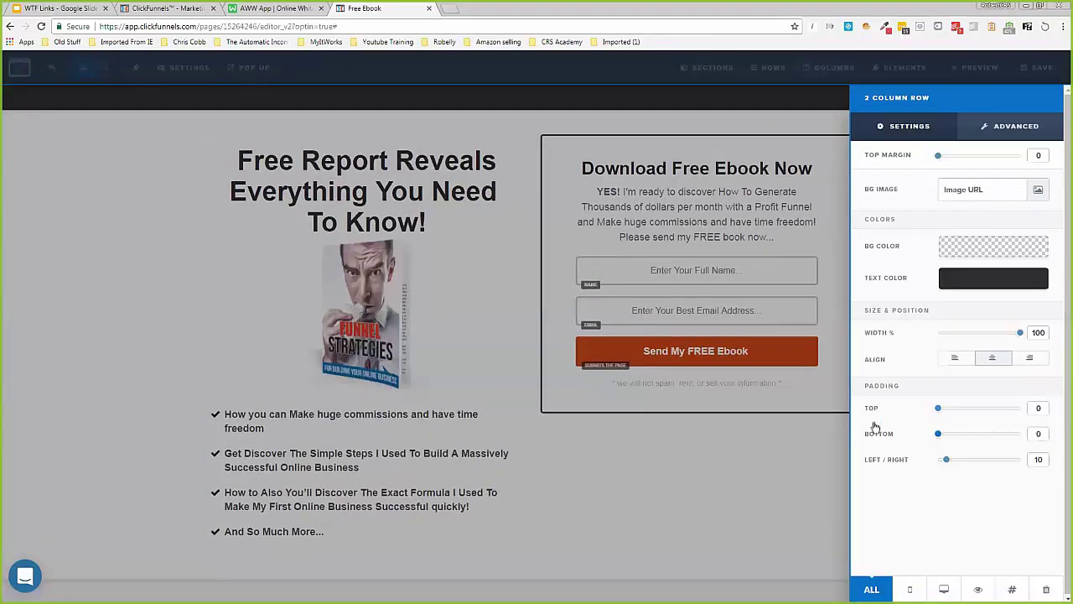
pyautogui.click(824, 436)
pyautogui.scroll(2, 875, 366)
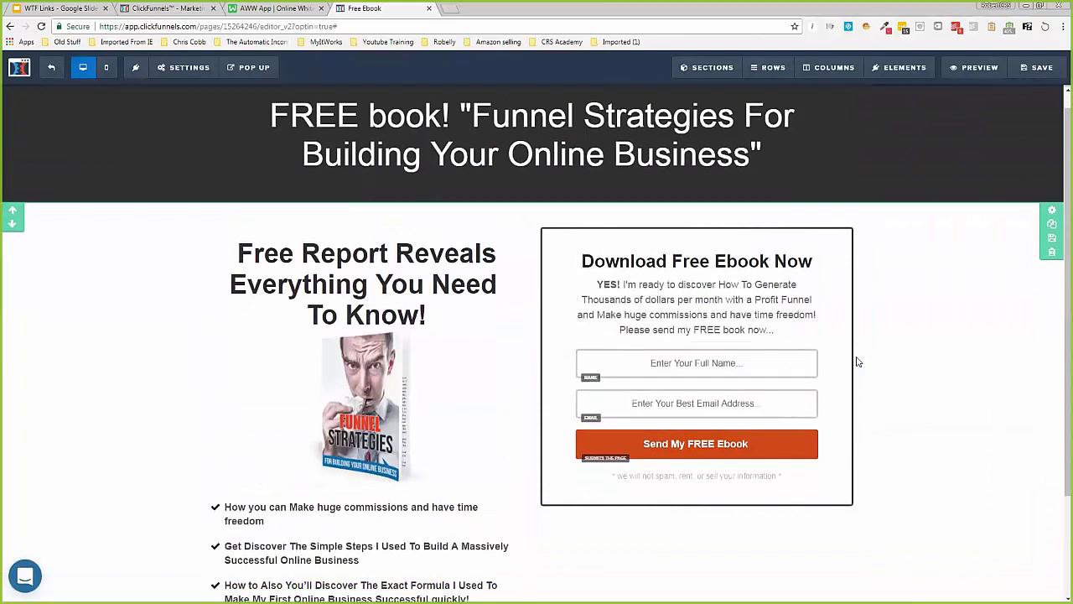
pyautogui.scroll(-3, 856, 360)
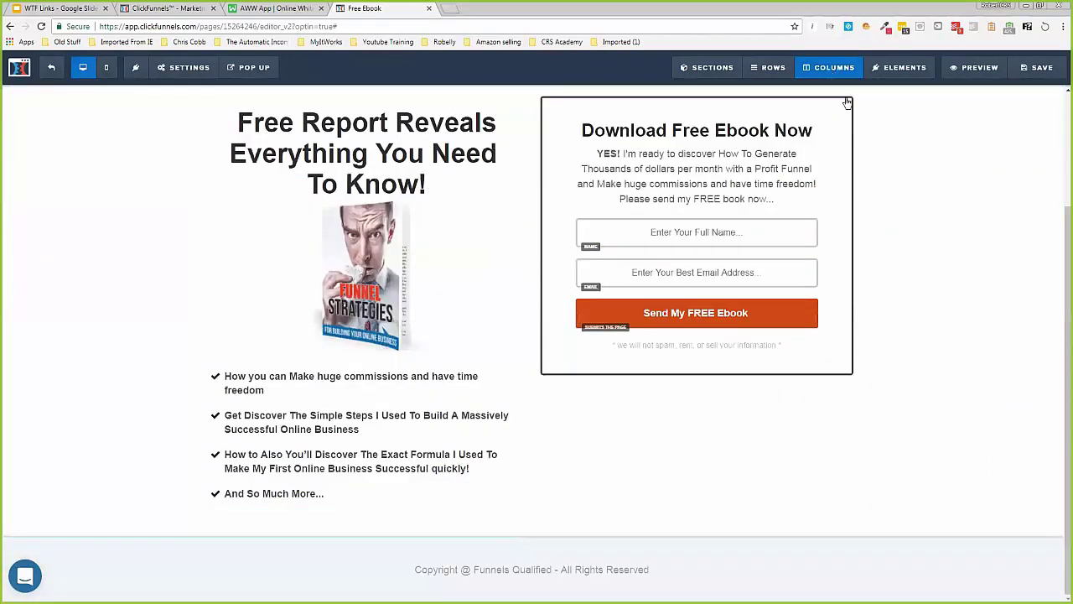
# - Push the Optin Column down with a top margin of 100
pyautogui.click(723, 170)
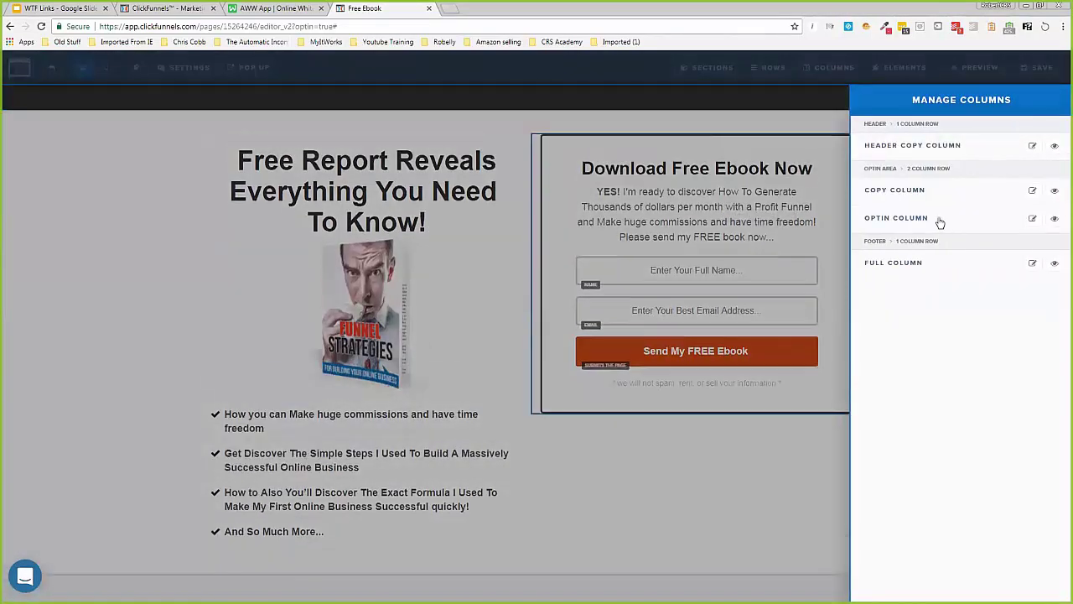
pyautogui.click(896, 218)
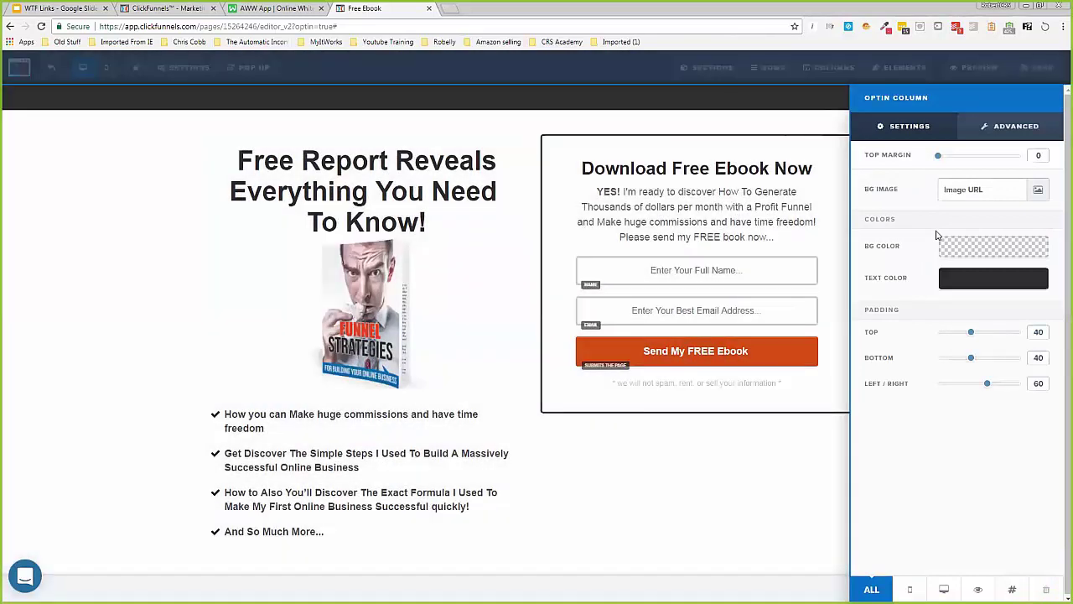
pyautogui.moveTo(943, 160); pyautogui.dragTo(1025, 168)
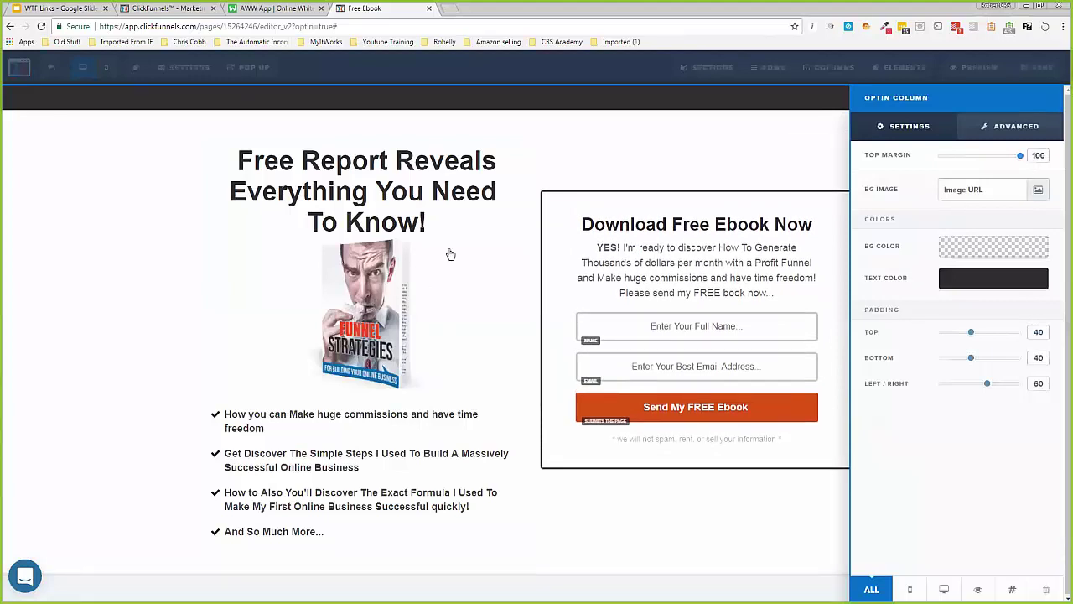
pyautogui.click(743, 201)
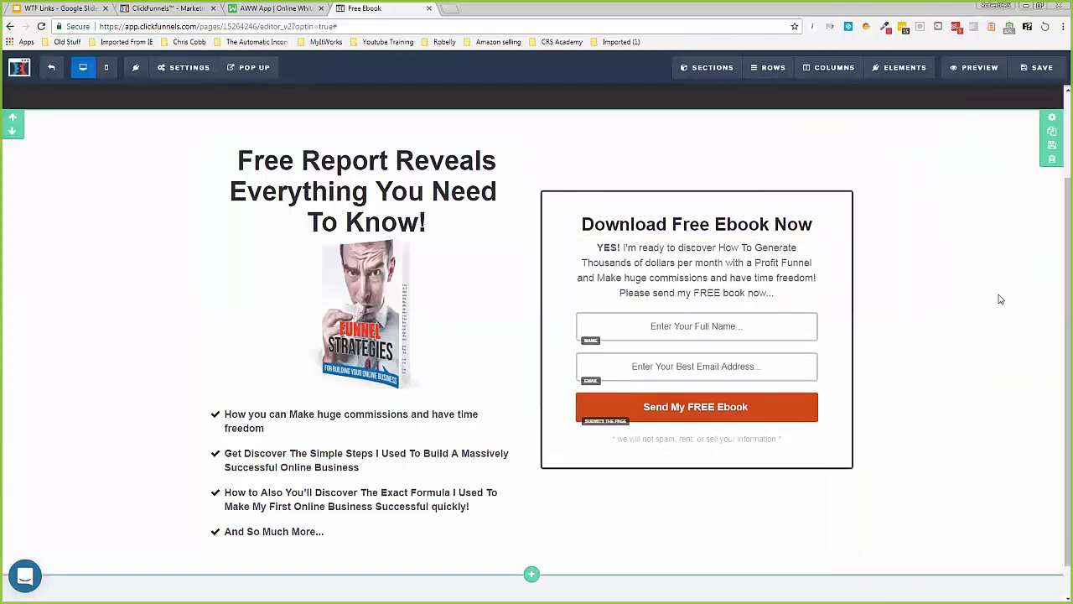
pyautogui.scroll(-1, 1001, 299)
pyautogui.scroll(2, 1000, 300)
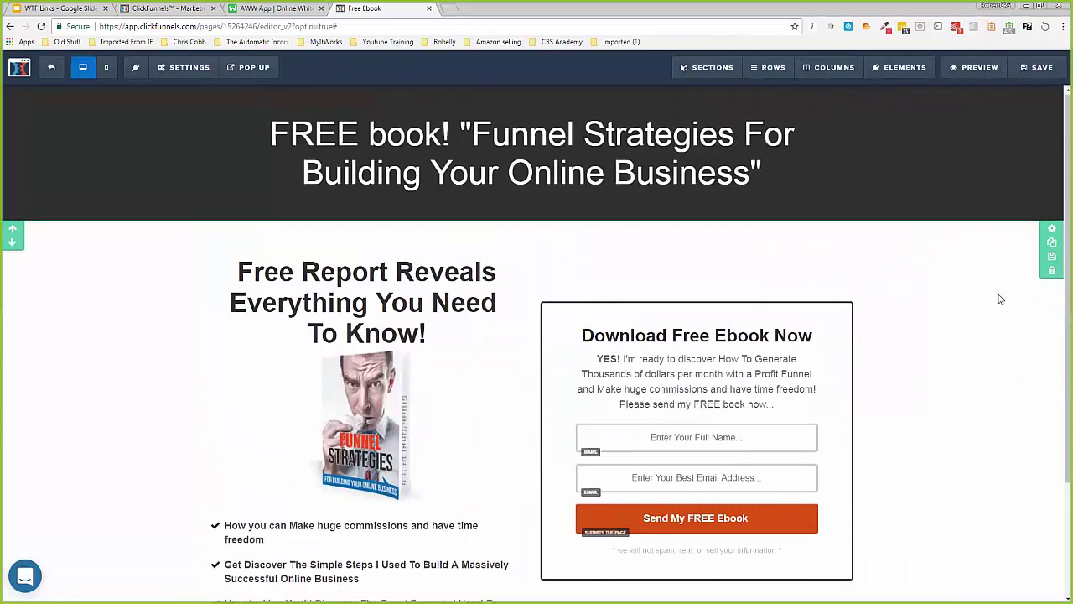
# - Set the Optin Area section's top padding to 0
pyautogui.click(795, 239)
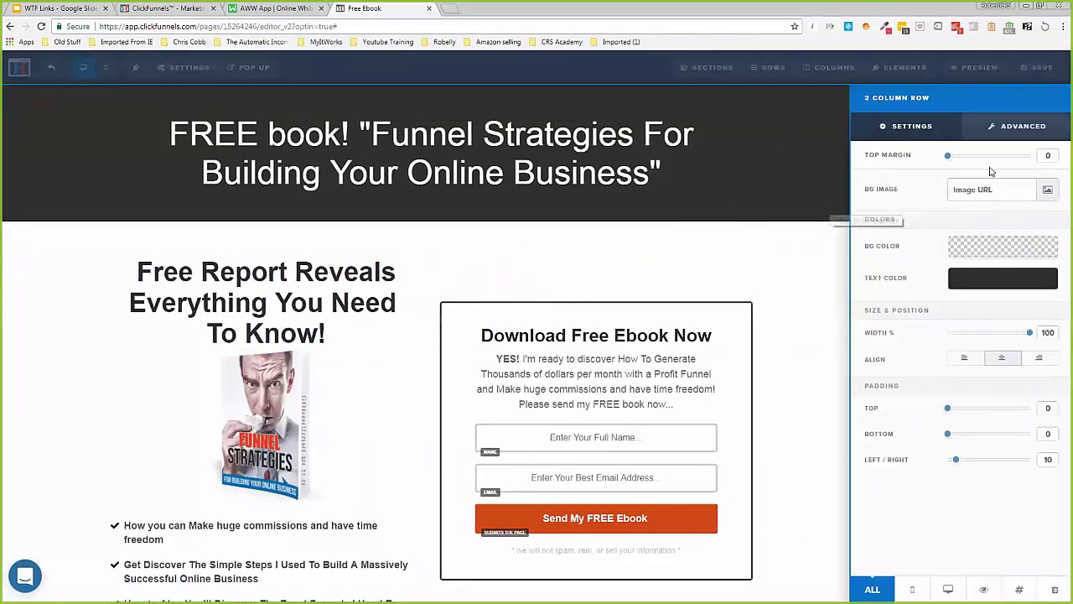
pyautogui.click(808, 312)
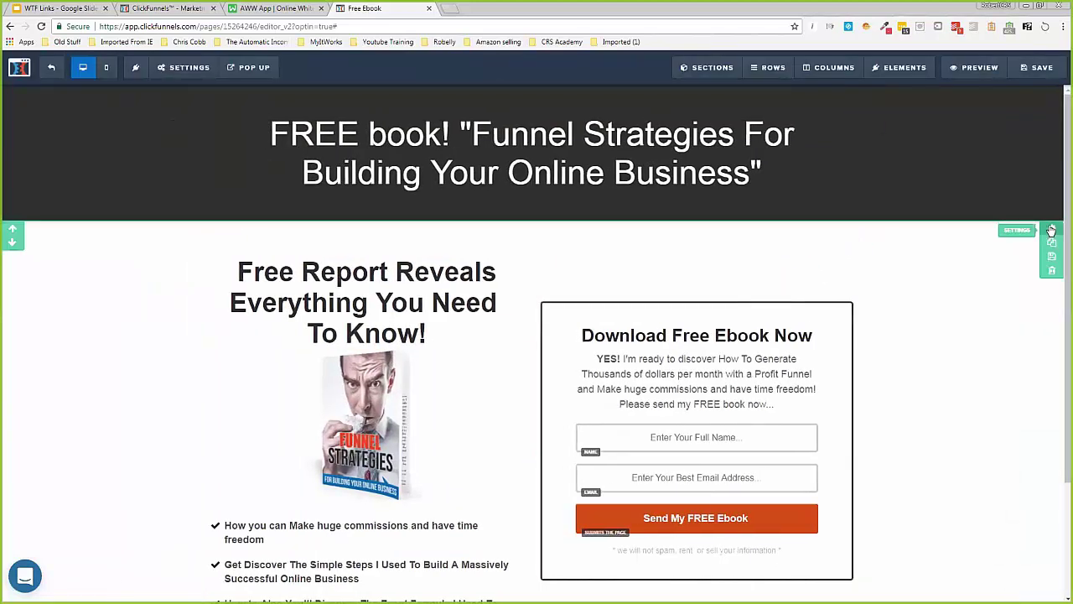
pyautogui.click(1051, 230)
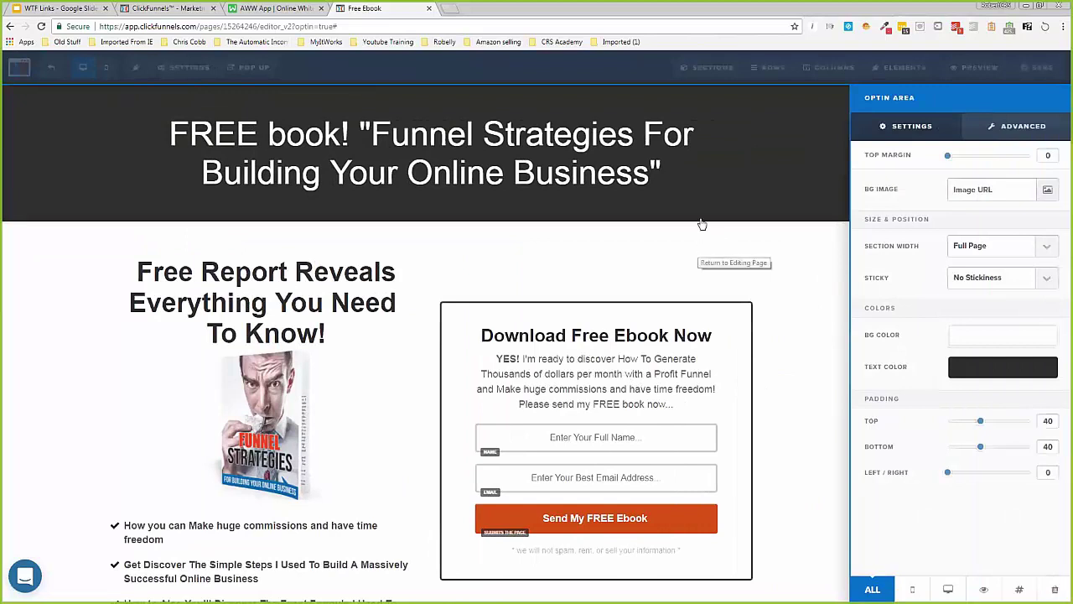
pyautogui.moveTo(982, 424); pyautogui.dragTo(934, 458)
pyautogui.click(833, 394)
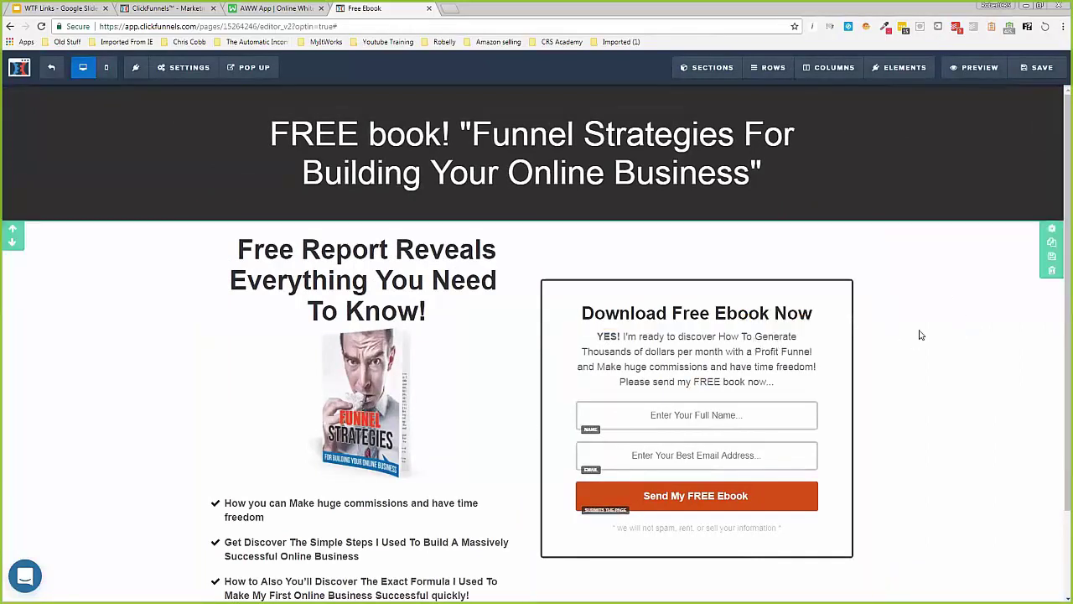
pyautogui.scroll(-1, 920, 333)
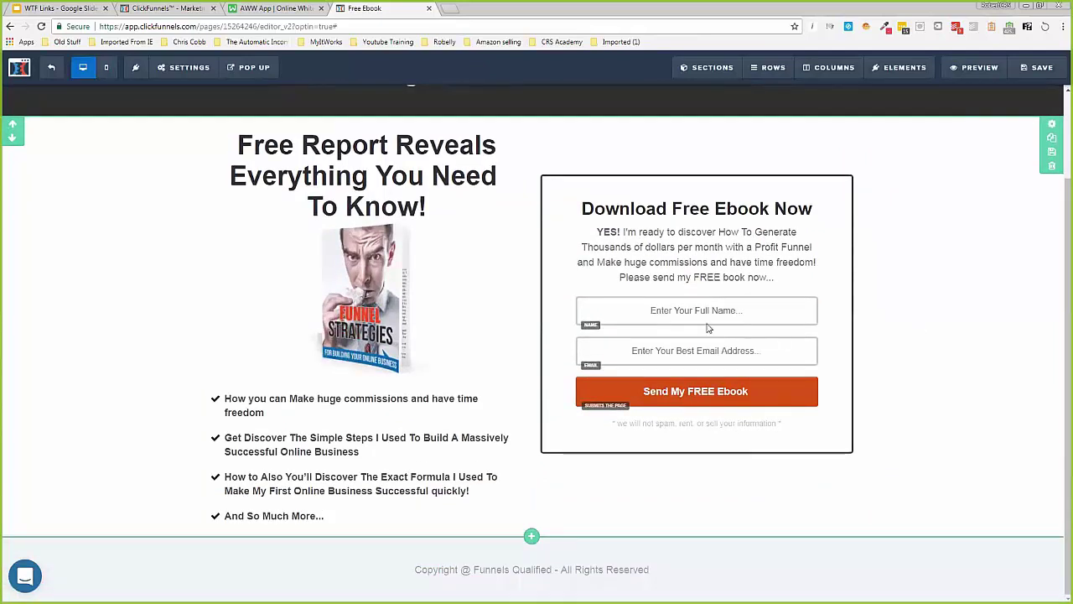
# - Check the page's email integration settings and save the page
pyautogui.click(185, 67)
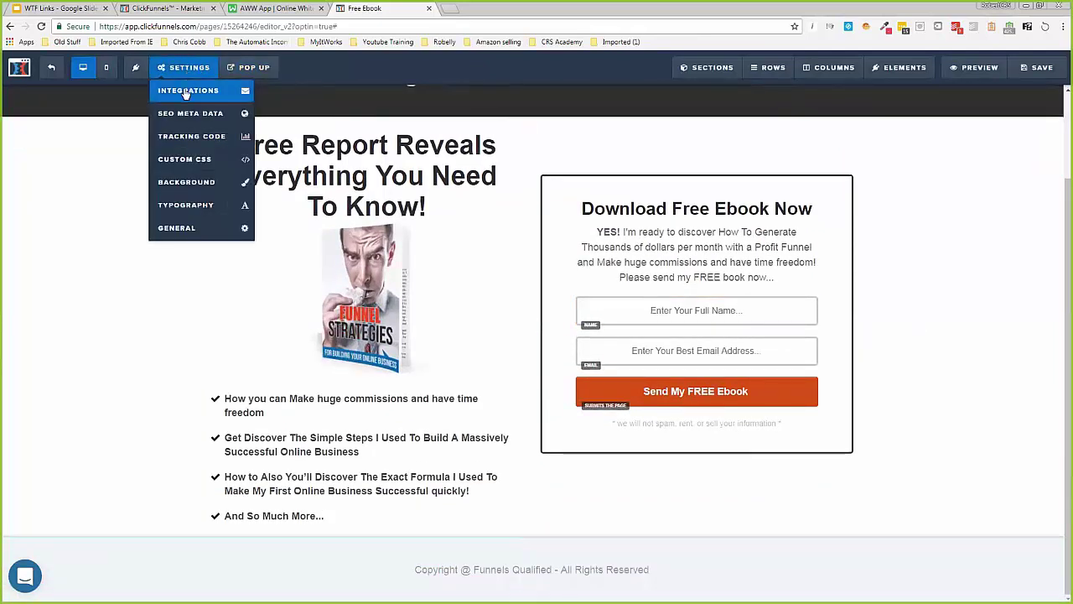
pyautogui.click(185, 94)
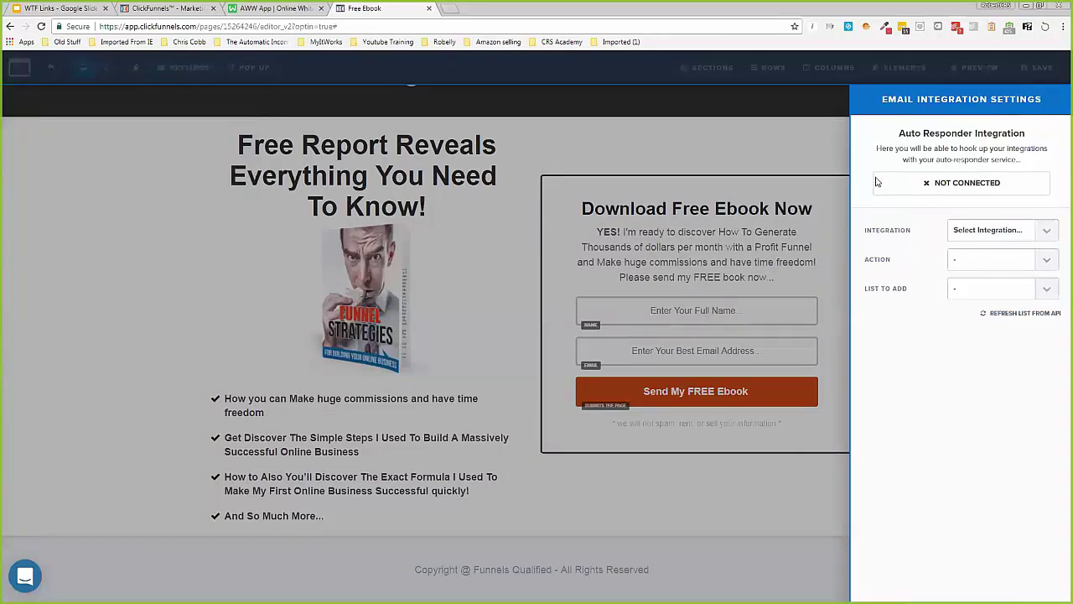
pyautogui.click(806, 149)
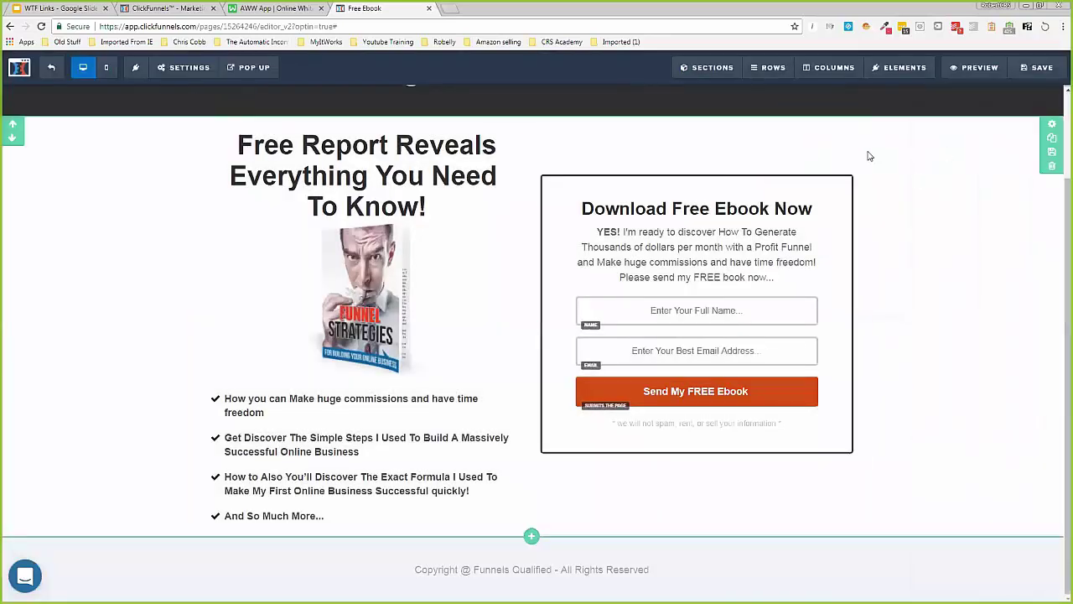
pyautogui.click(1040, 67)
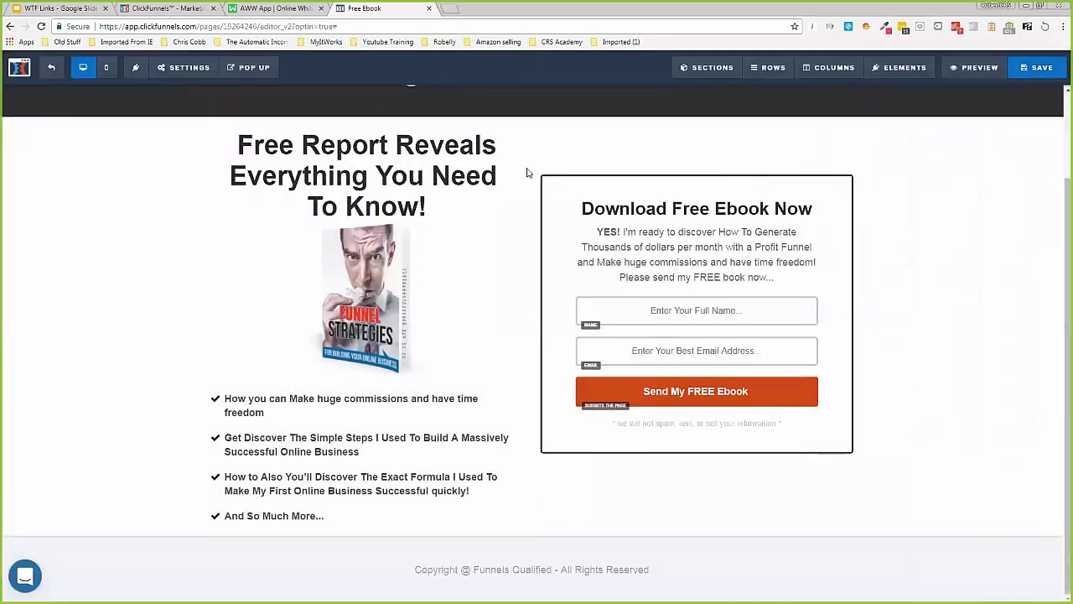
# - Set the integration to Actionetics, Add To List, Profit Funnel list, and save the page
pyautogui.click(187, 69)
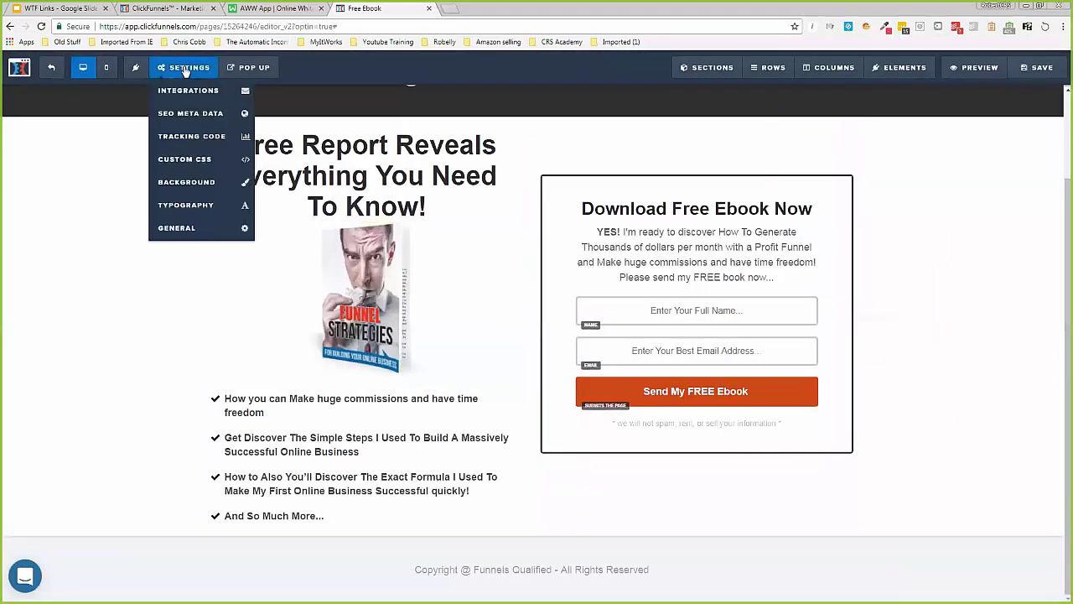
pyautogui.click(189, 89)
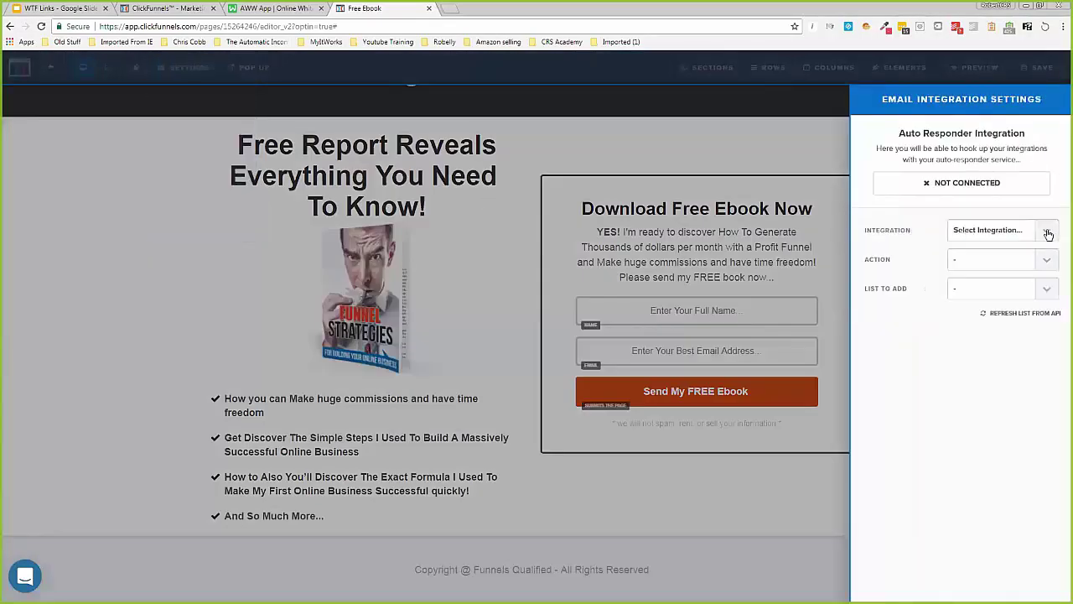
pyautogui.click(1048, 234)
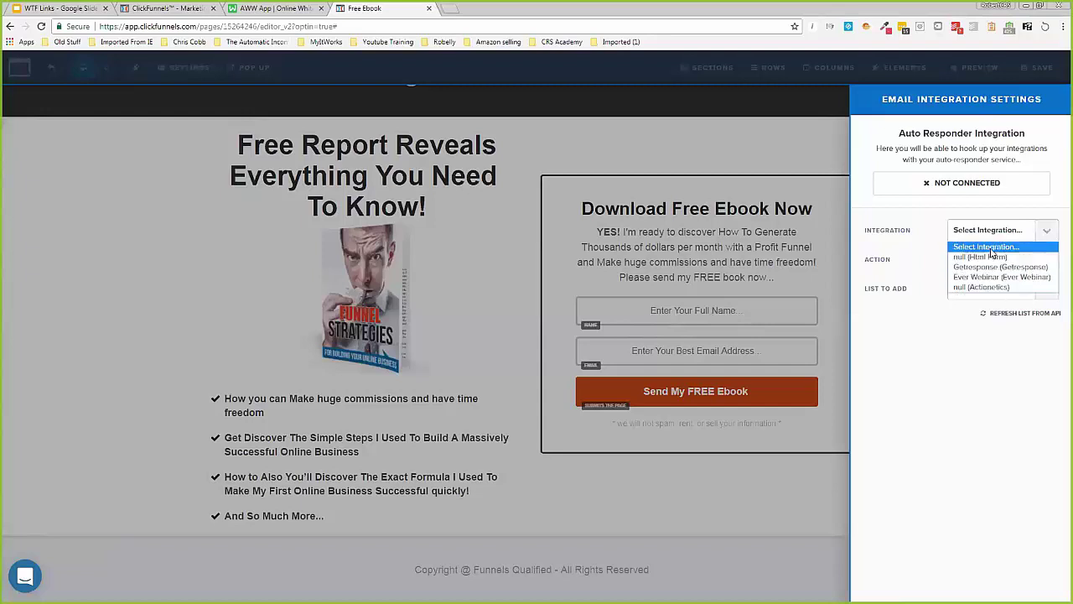
pyautogui.click(1014, 287)
pyautogui.click(1046, 264)
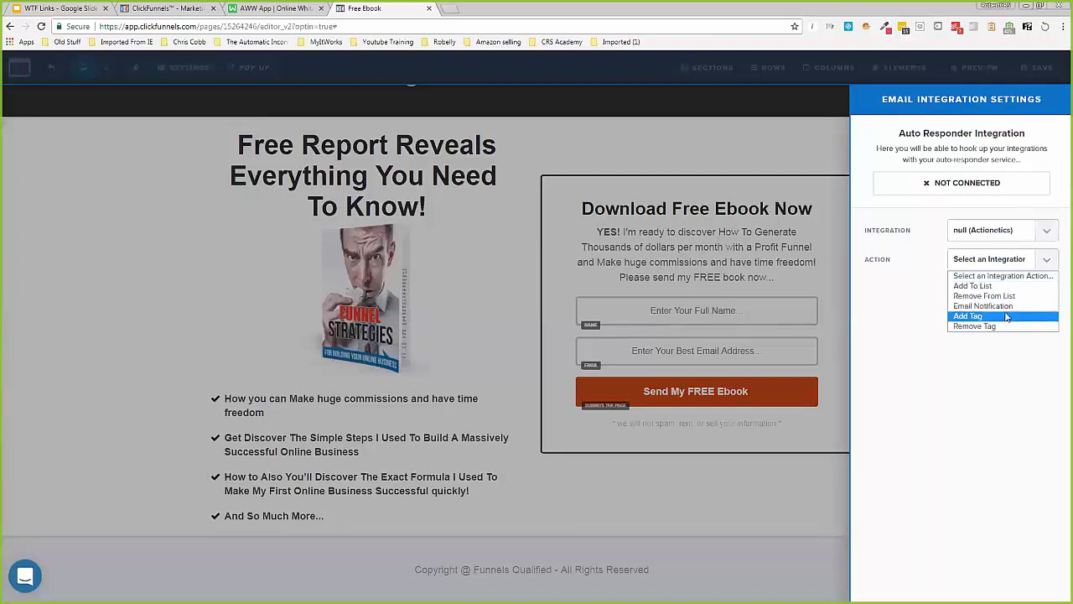
pyautogui.click(1015, 286)
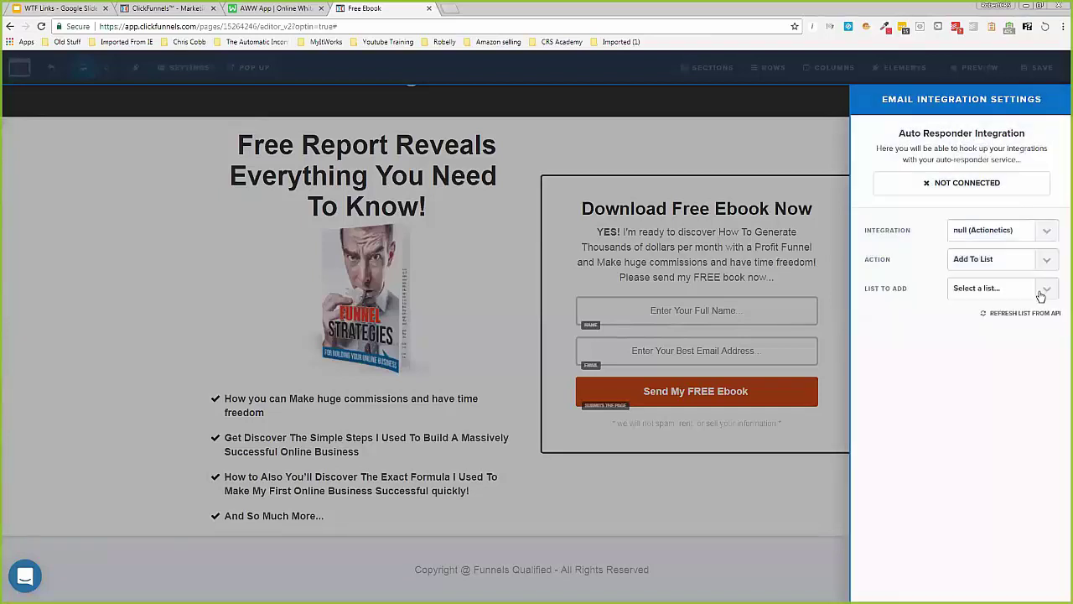
pyautogui.click(1045, 291)
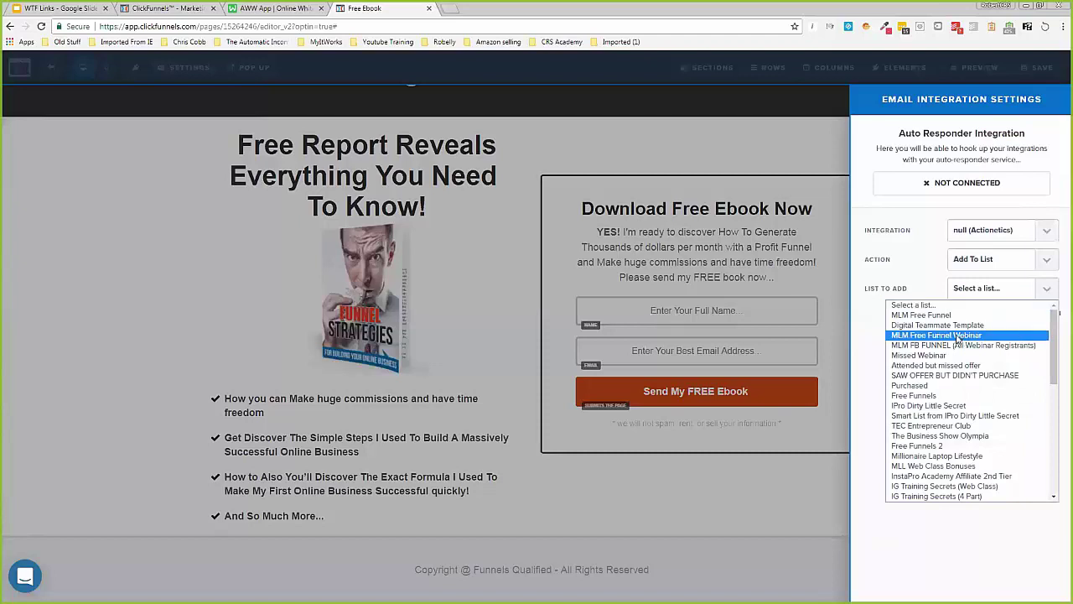
pyautogui.scroll(-5, 958, 338)
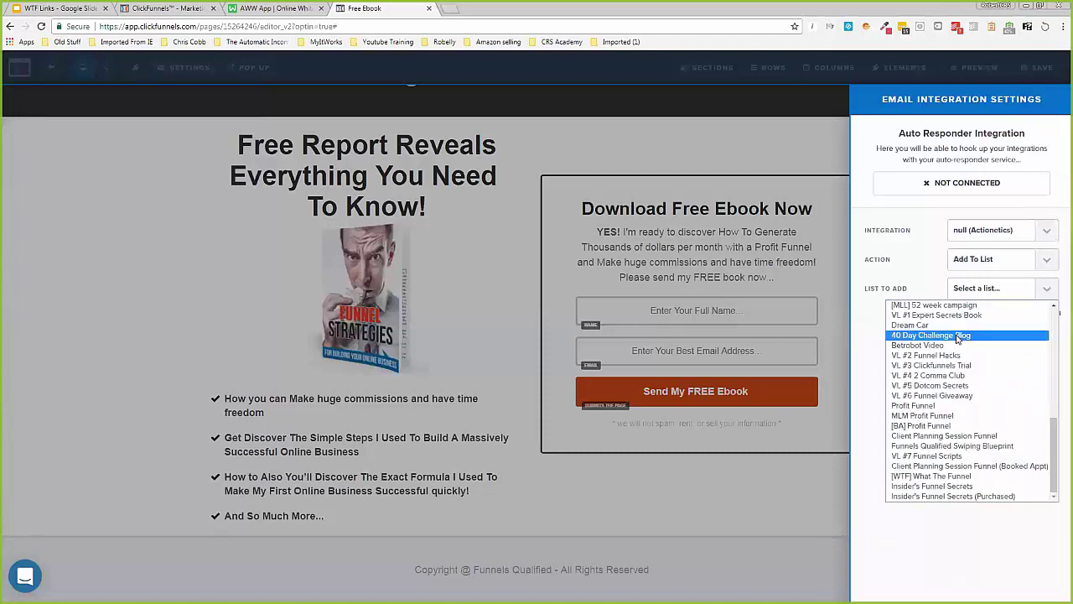
pyautogui.click(953, 406)
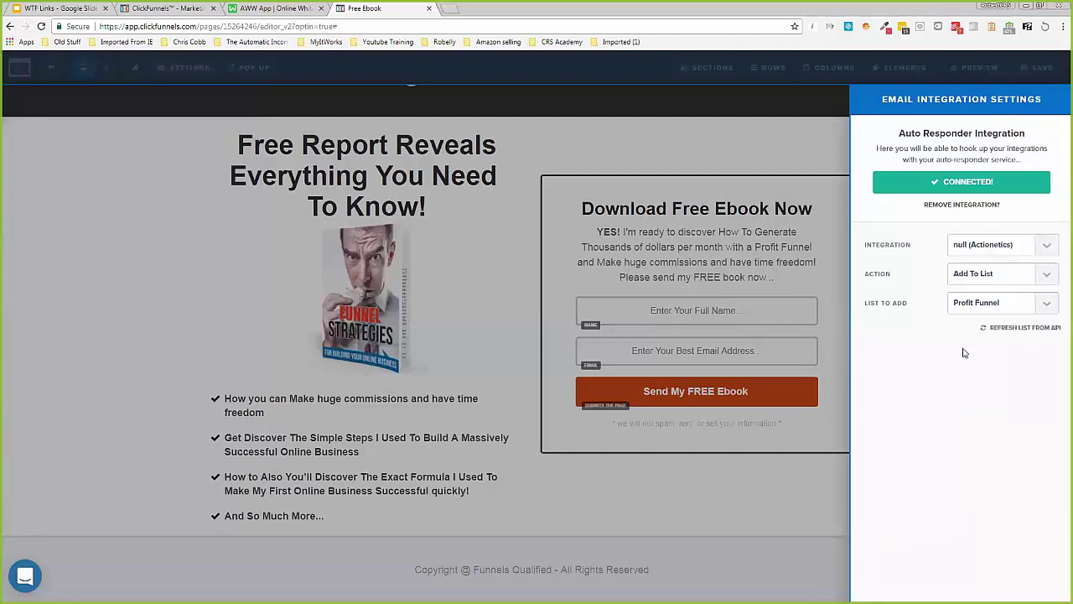
pyautogui.click(829, 161)
pyautogui.click(1034, 67)
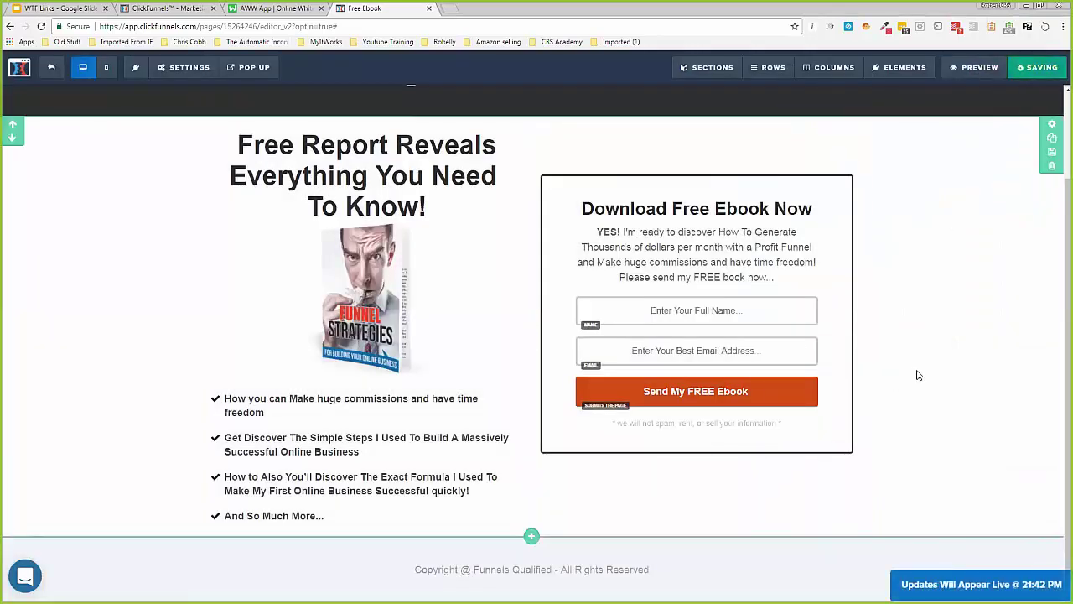
pyautogui.scroll(1, 918, 375)
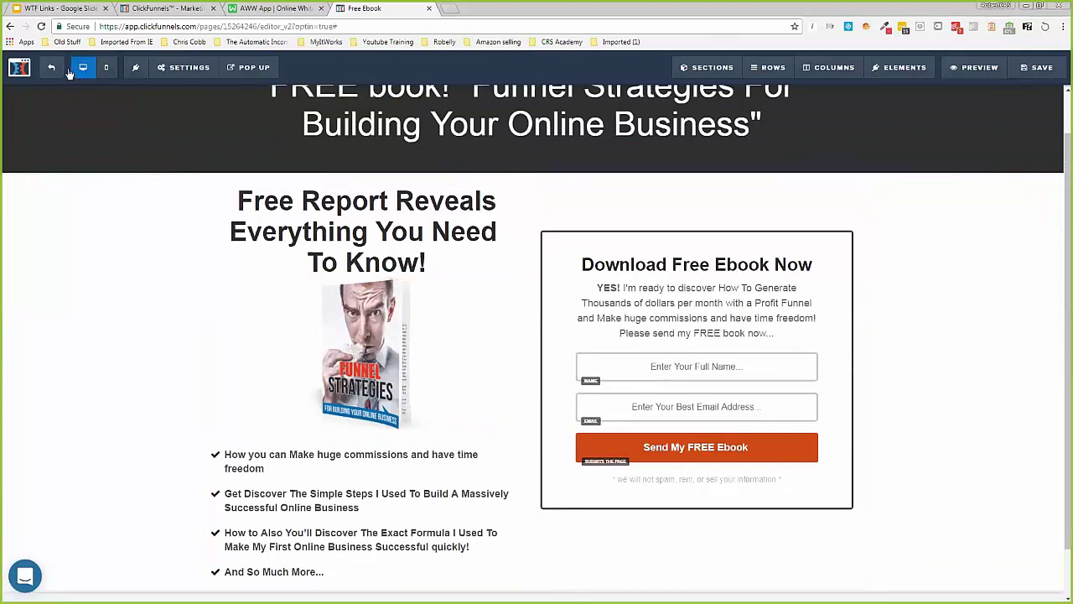
# - In mobile view, give the main headline a 41px mobile font size, save, and return to desktop
pyautogui.click(107, 68)
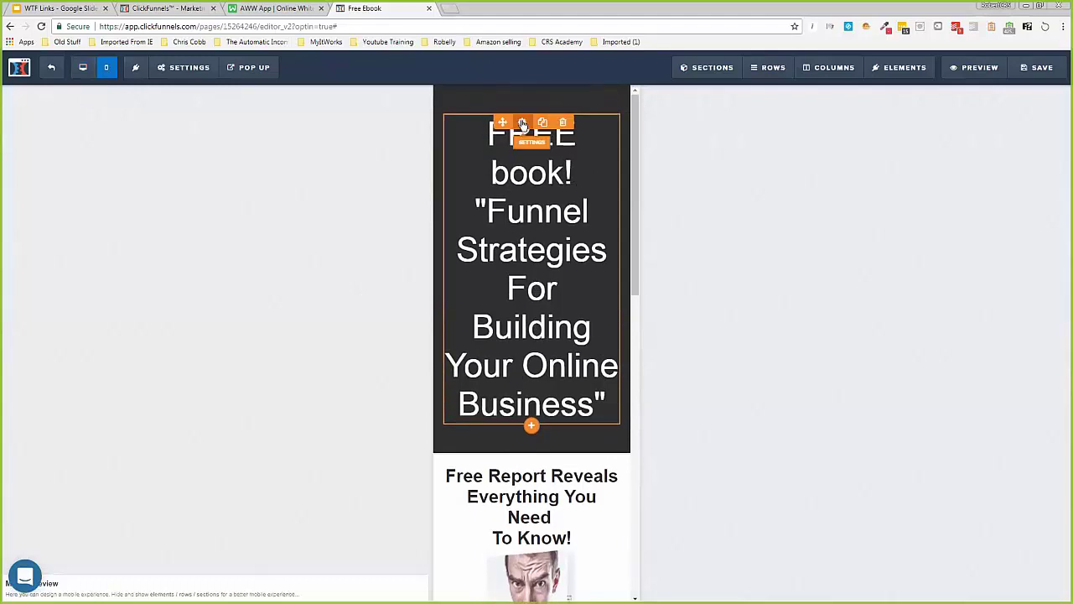
pyautogui.click(521, 124)
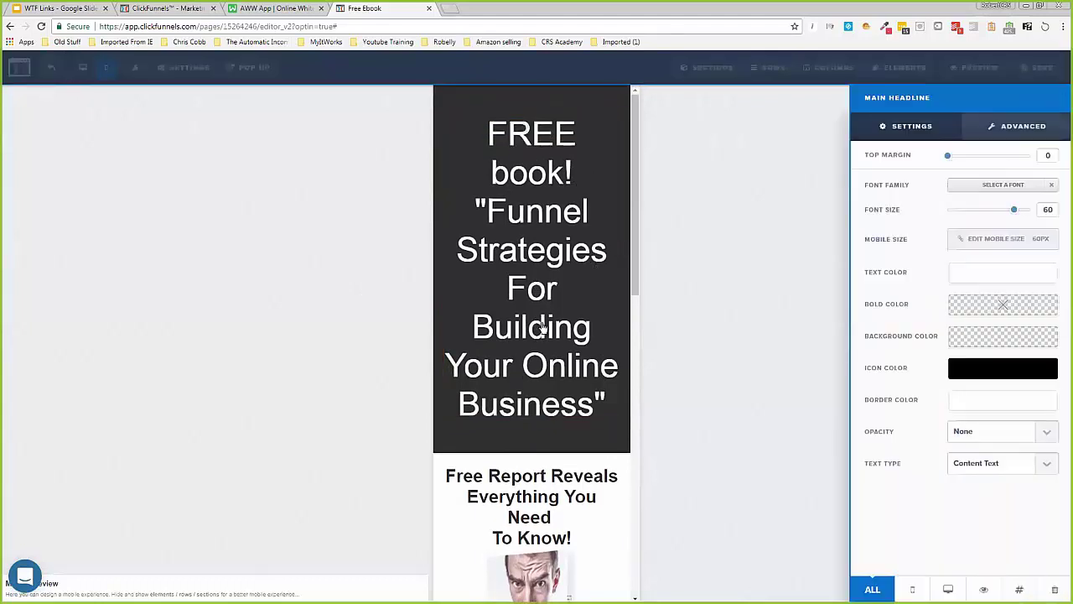
pyautogui.click(1043, 242)
pyautogui.click(1043, 242)
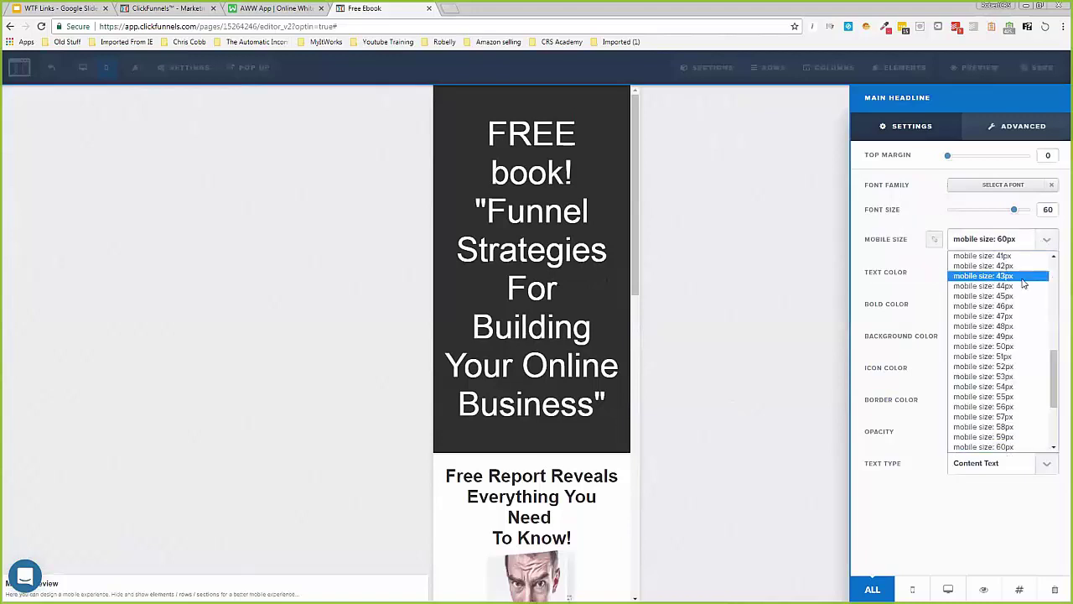
pyautogui.click(1021, 256)
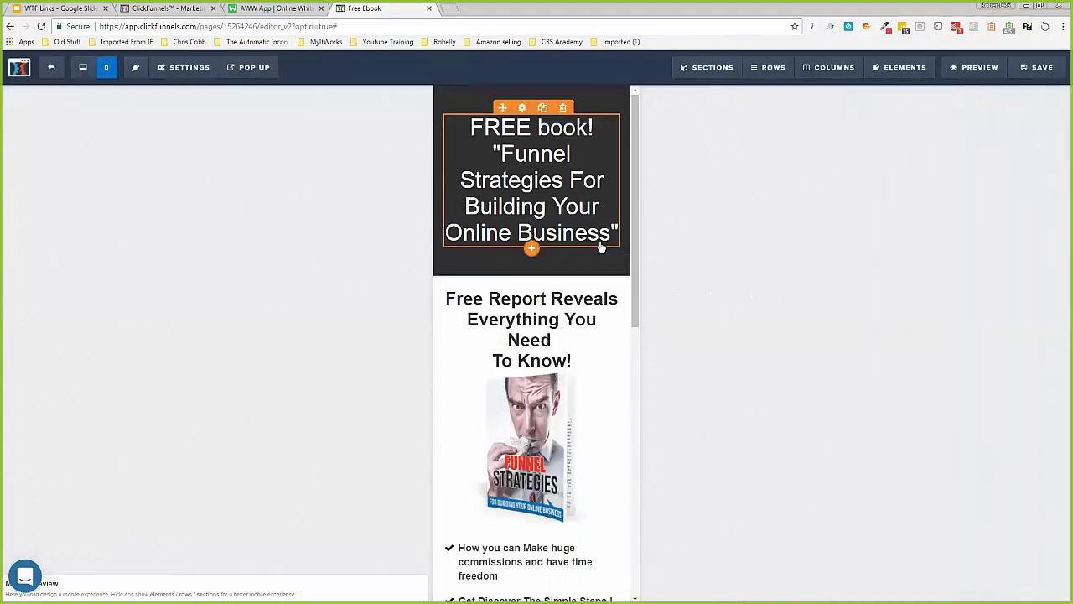
pyautogui.scroll(-3, 600, 251)
pyautogui.scroll(-5, 601, 248)
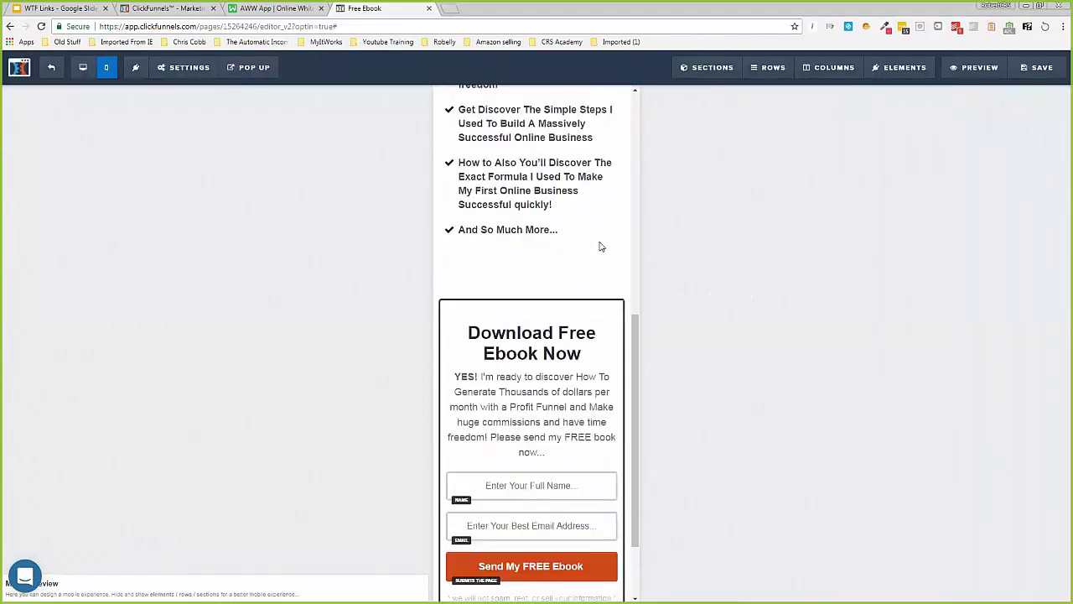
pyautogui.scroll(-1, 601, 246)
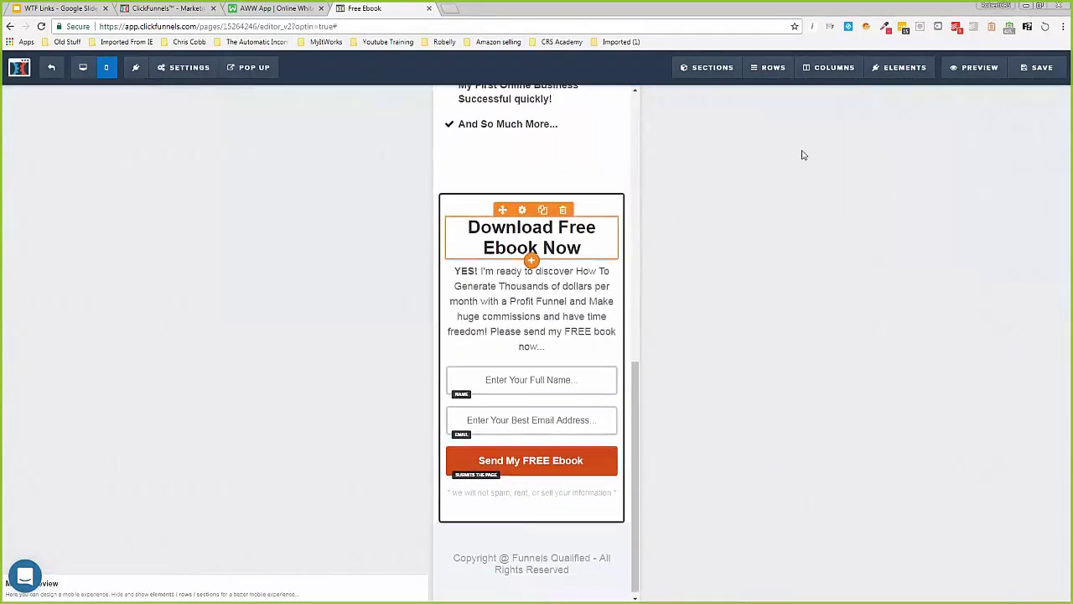
pyautogui.click(1039, 67)
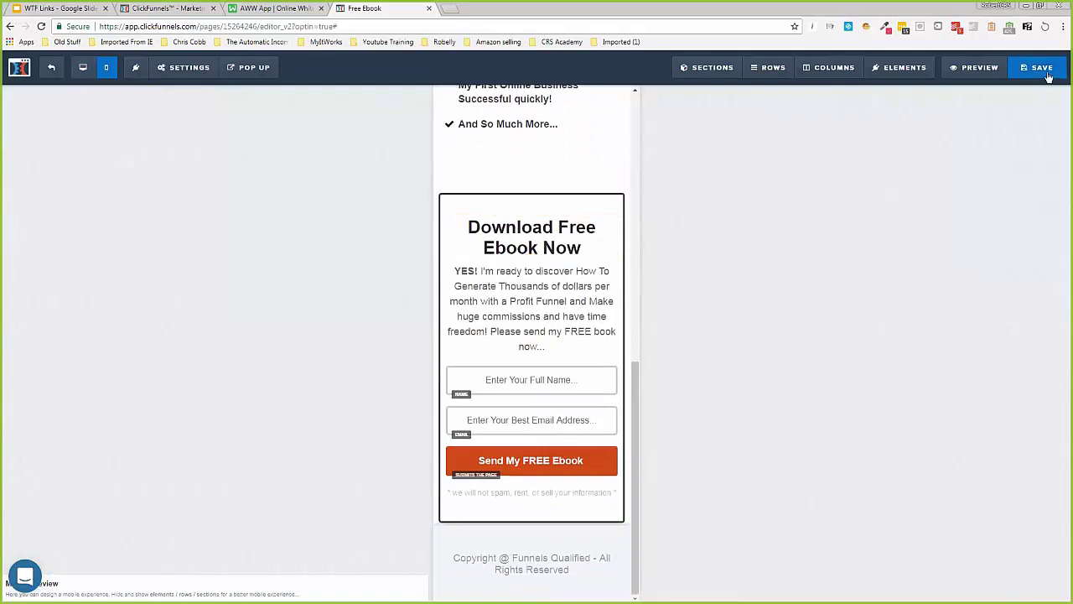
pyautogui.click(84, 72)
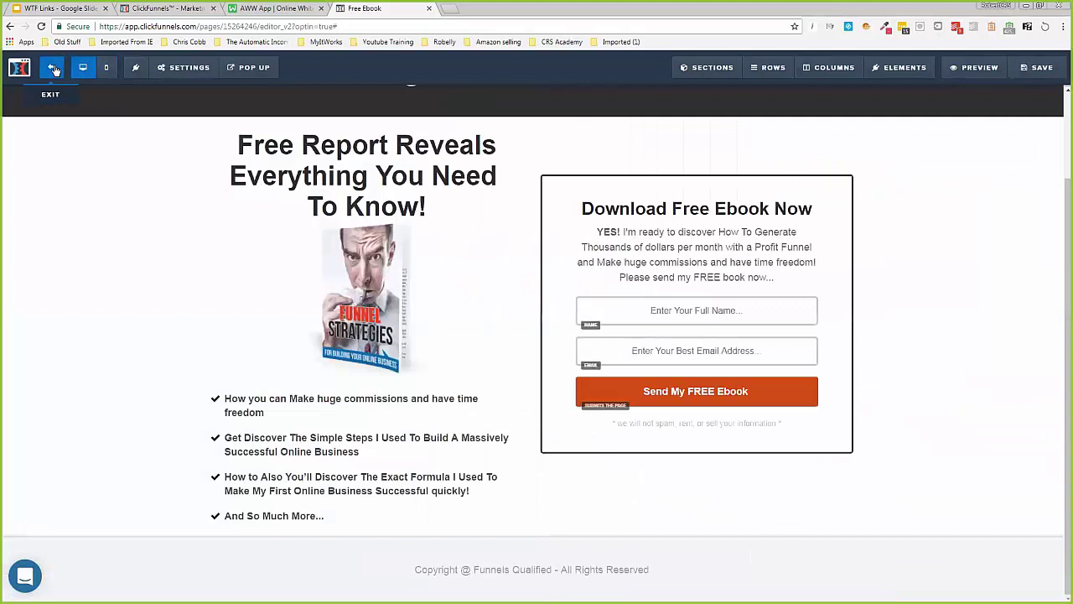
# - Go to the funnel's Thank You step and browse its page templates
pyautogui.click(53, 70)
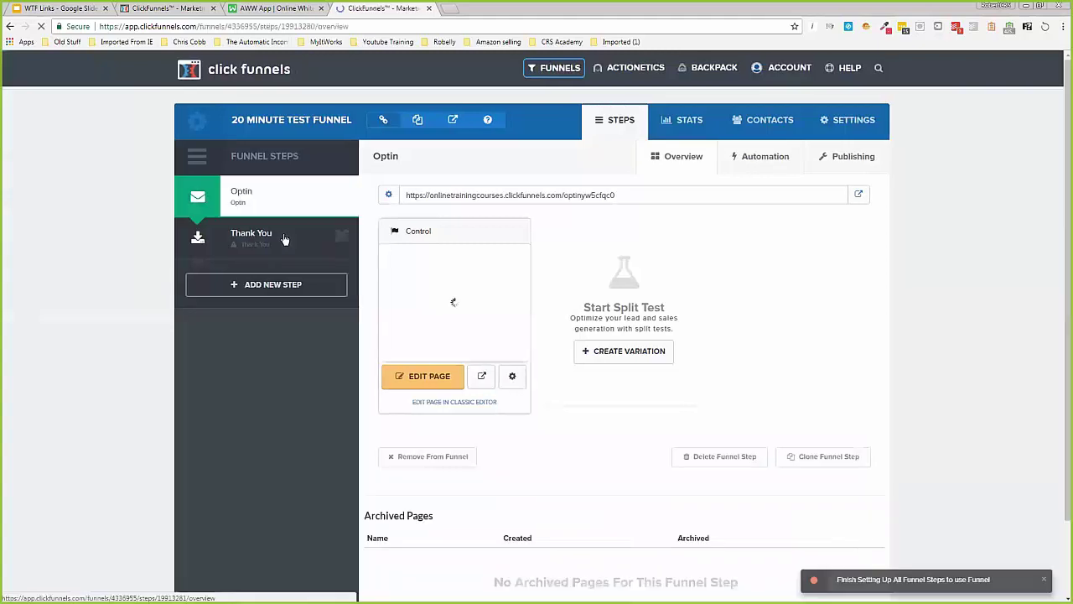
pyautogui.click(279, 240)
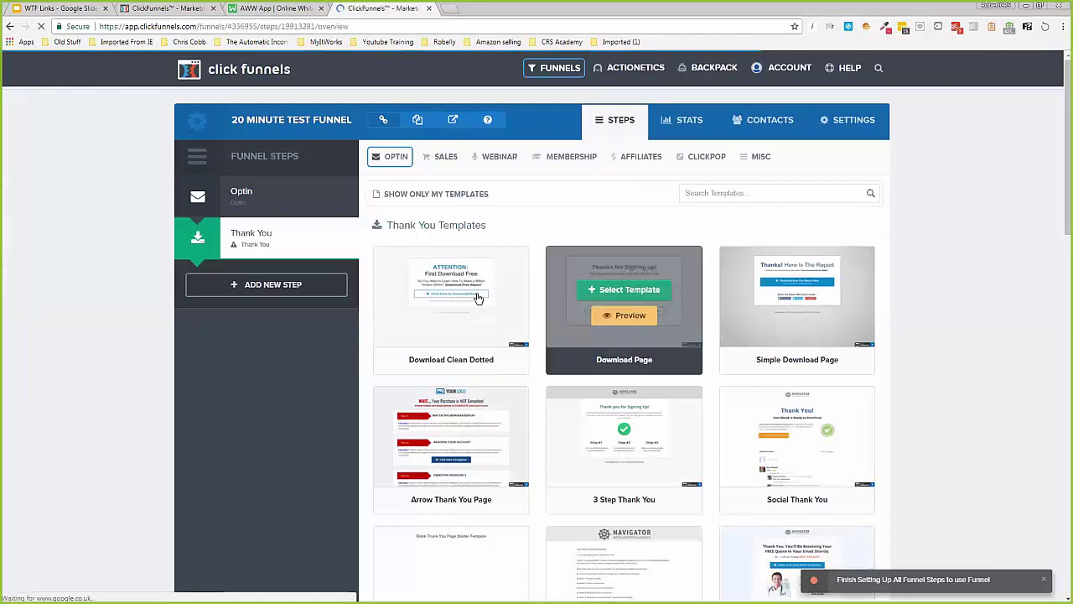
pyautogui.moveTo(788, 300)
pyautogui.scroll(-2, 788, 300)
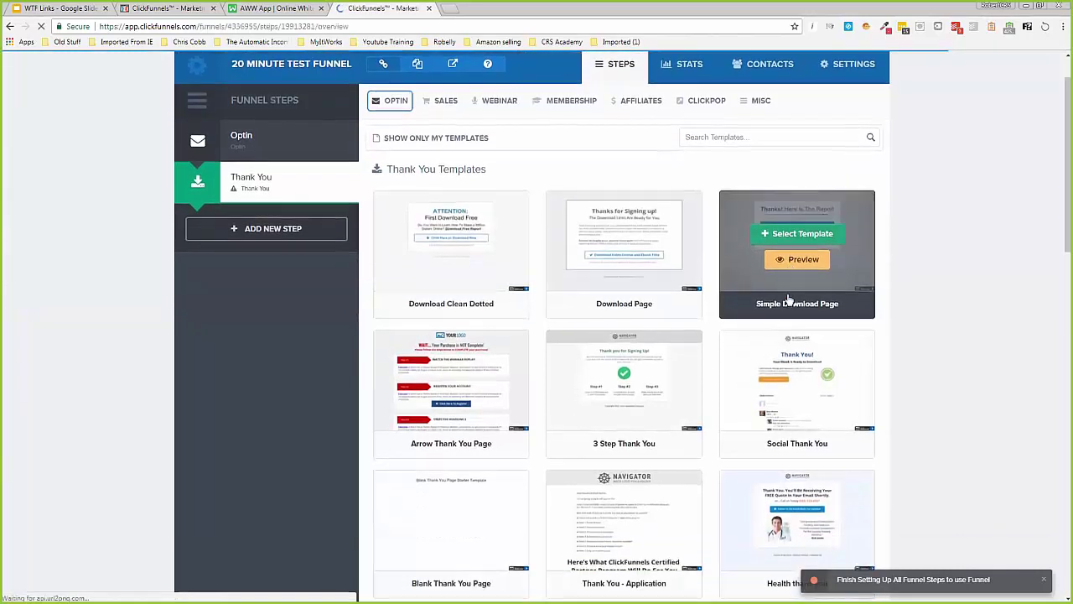
pyautogui.moveTo(451, 315)
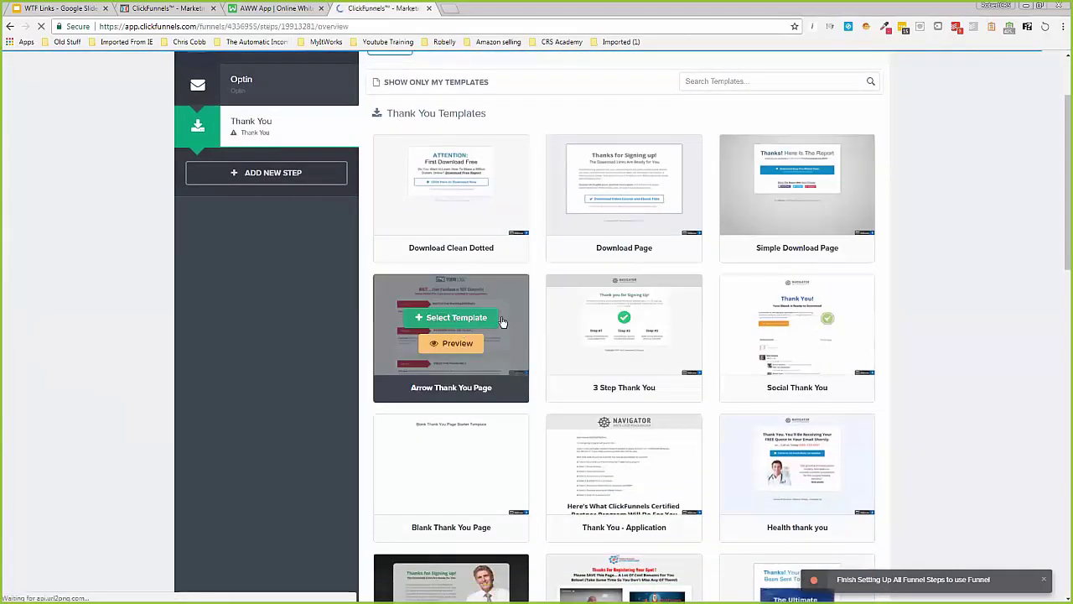
pyautogui.scroll(-5, 541, 306)
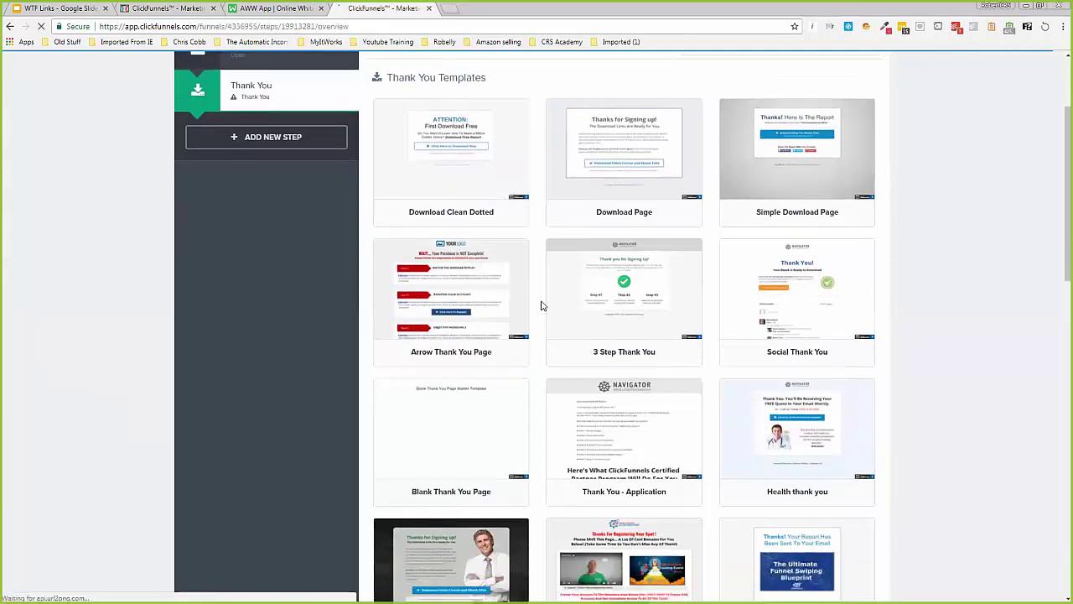
pyautogui.scroll(-3, 541, 306)
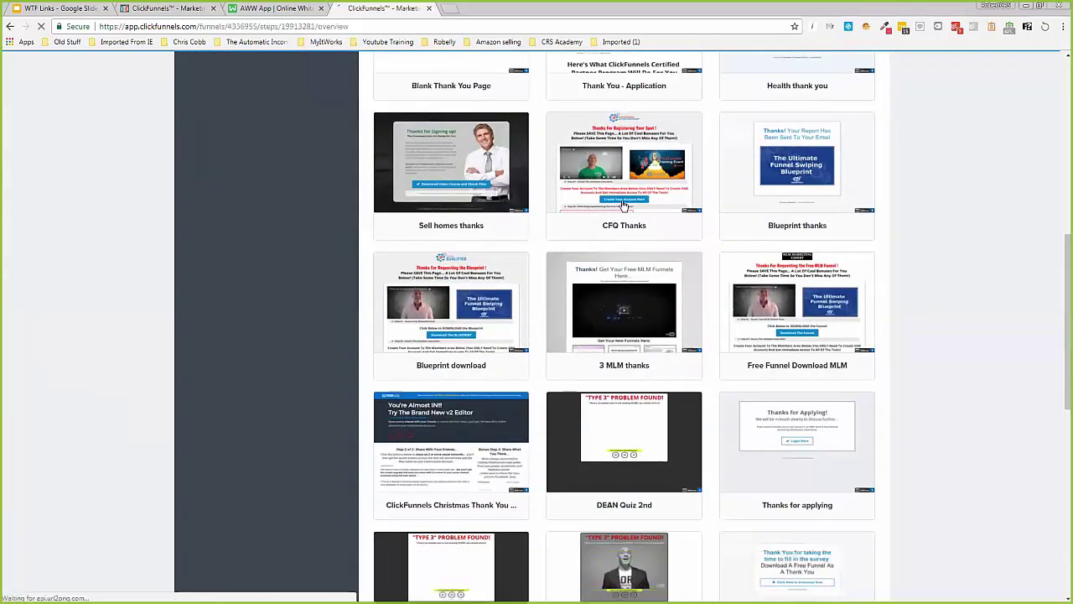
pyautogui.scroll(-9, 538, 286)
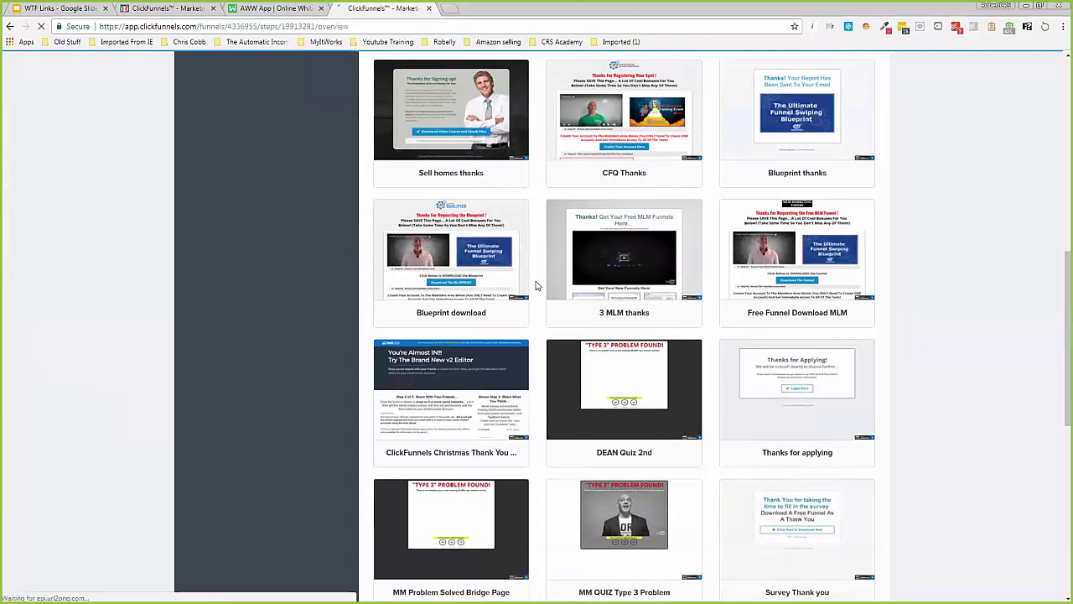
pyautogui.scroll(14, 538, 286)
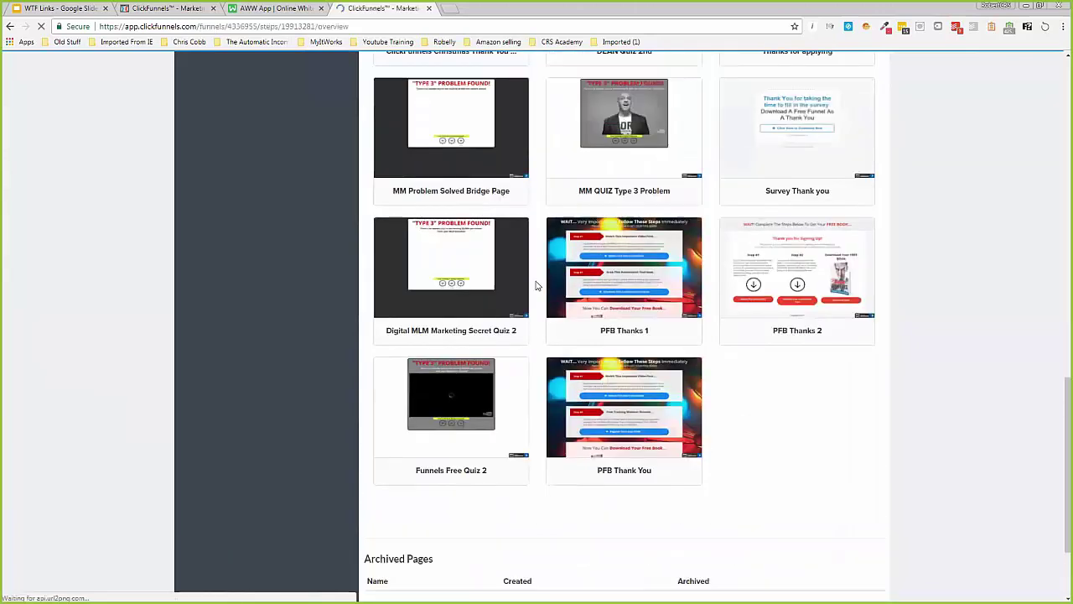
pyautogui.scroll(6, 537, 286)
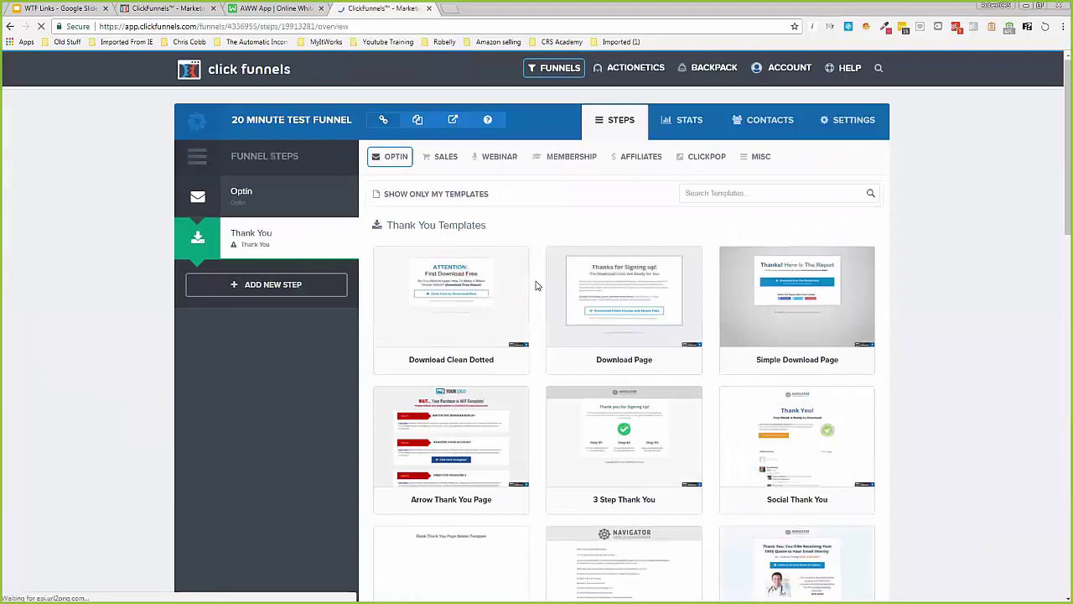
pyautogui.scroll(-1, 538, 286)
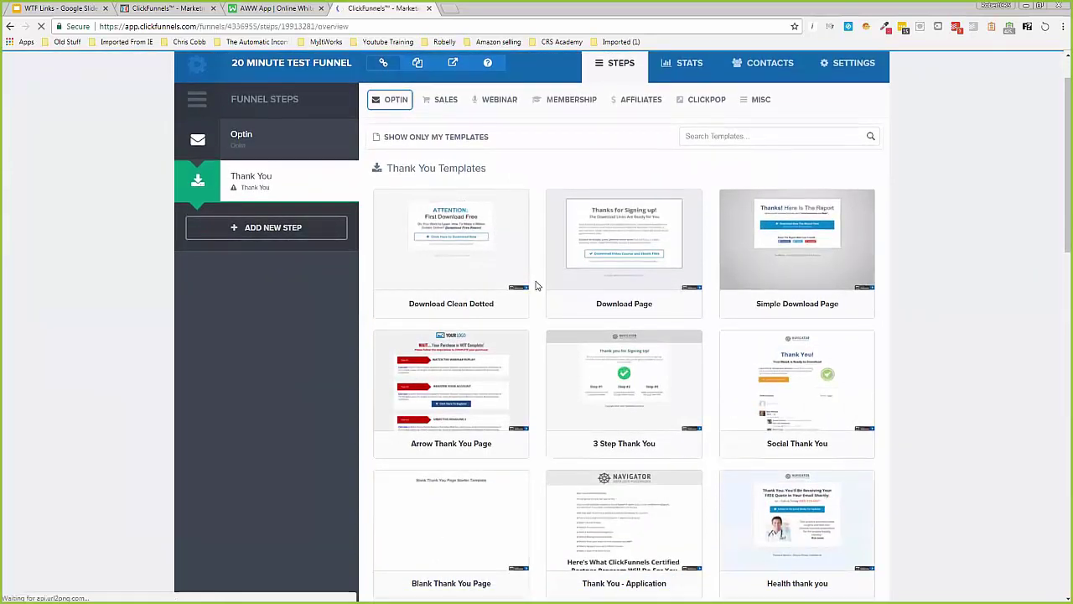
pyautogui.scroll(-1, 537, 286)
# - Preview and select the Arrow Thank You Page template, then edit the new page
pyautogui.moveTo(454, 340)
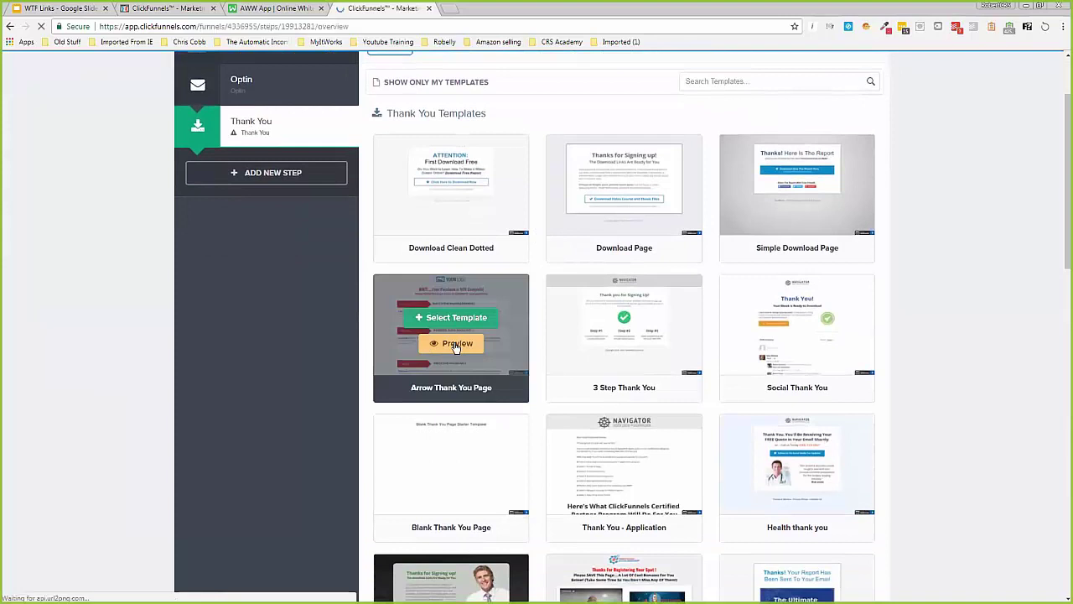
pyautogui.click(455, 344)
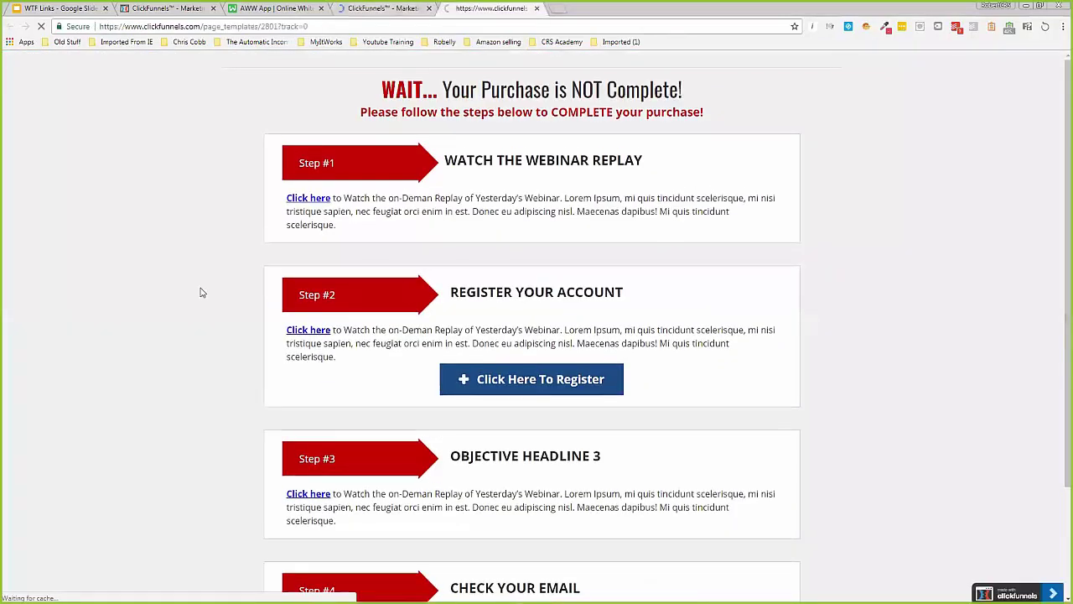
pyautogui.scroll(-2, 200, 292)
pyautogui.scroll(3, 201, 292)
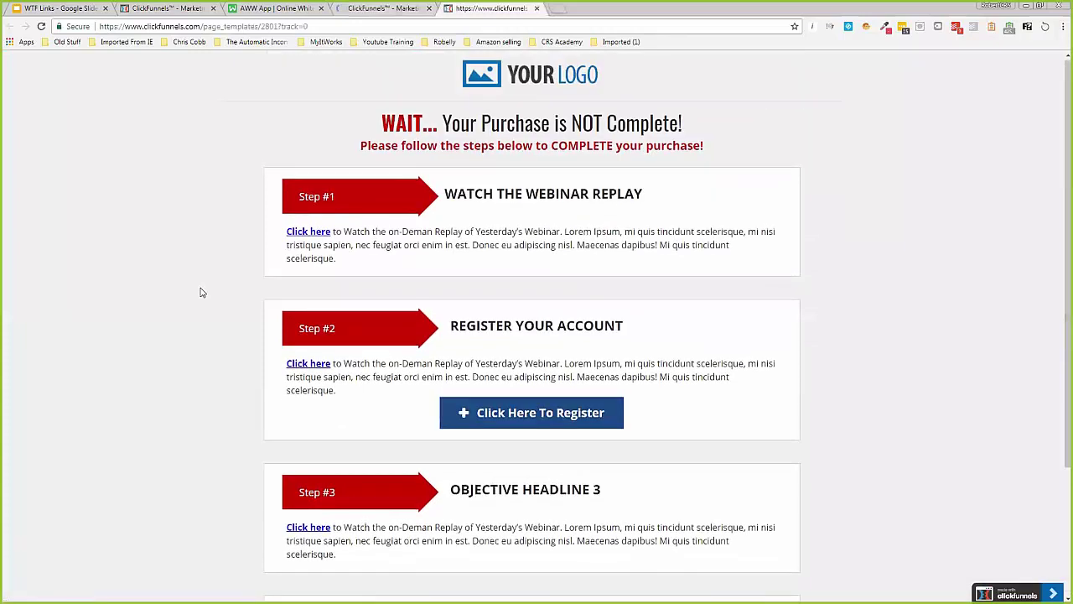
pyautogui.click(537, 9)
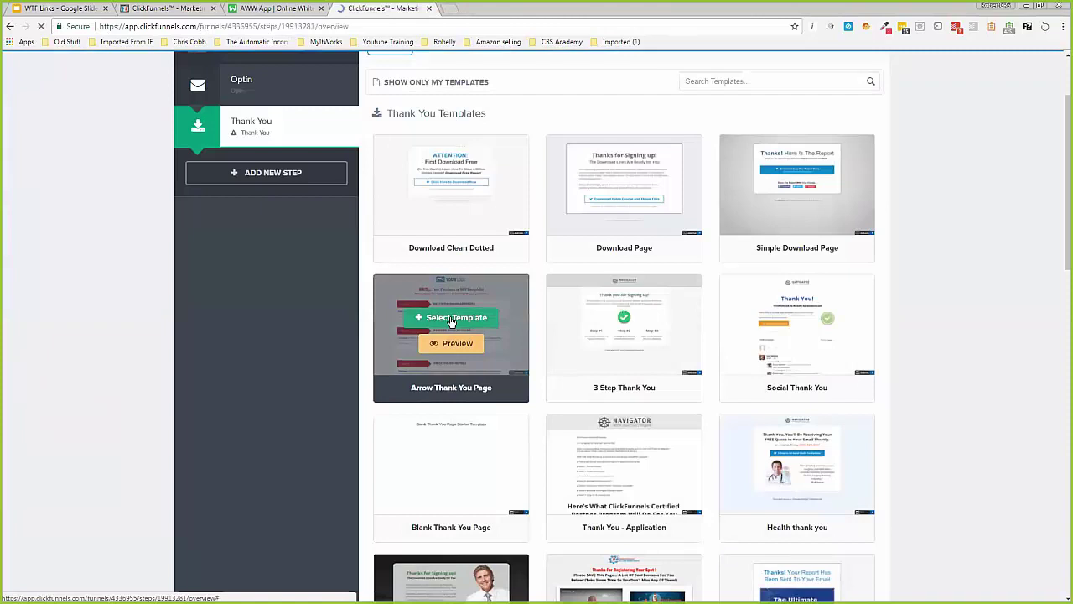
pyautogui.click(453, 317)
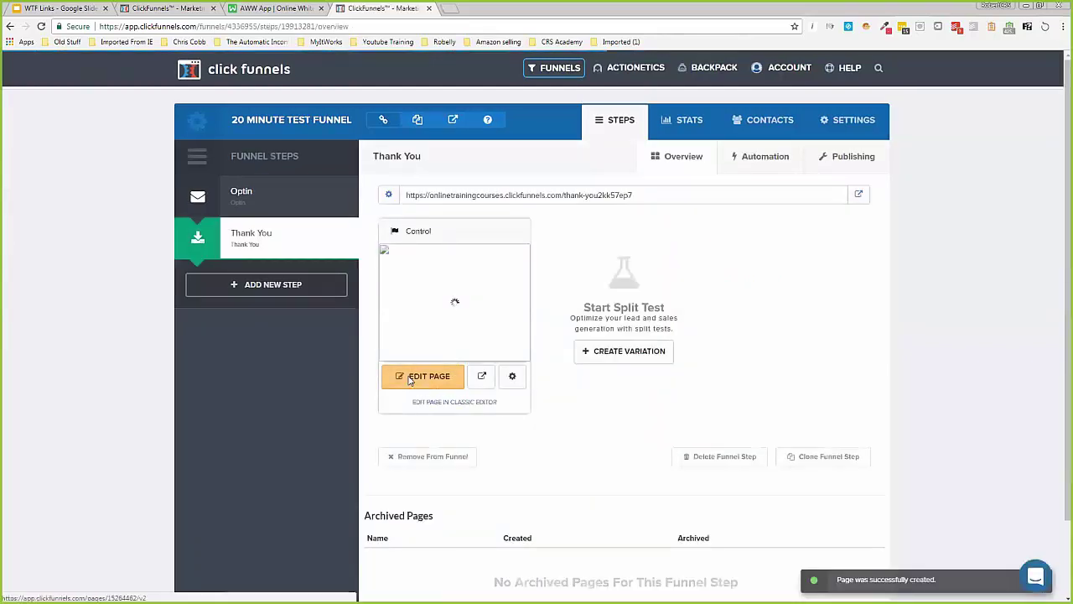
pyautogui.click(410, 381)
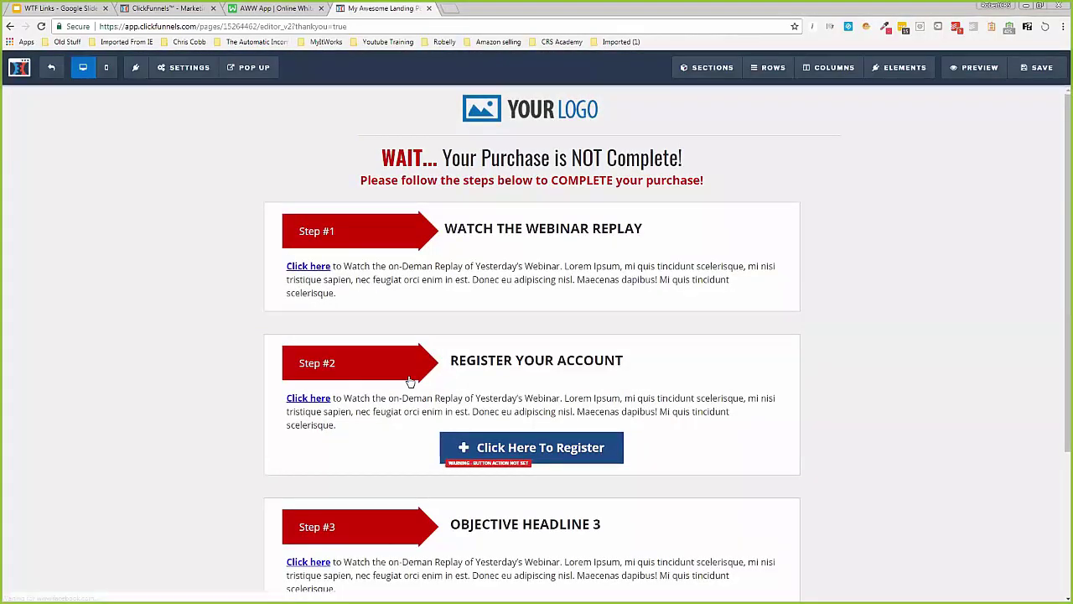
# - Replace the placeholder logo with the Funnels Qualified image from library page 9
pyautogui.click(552, 113)
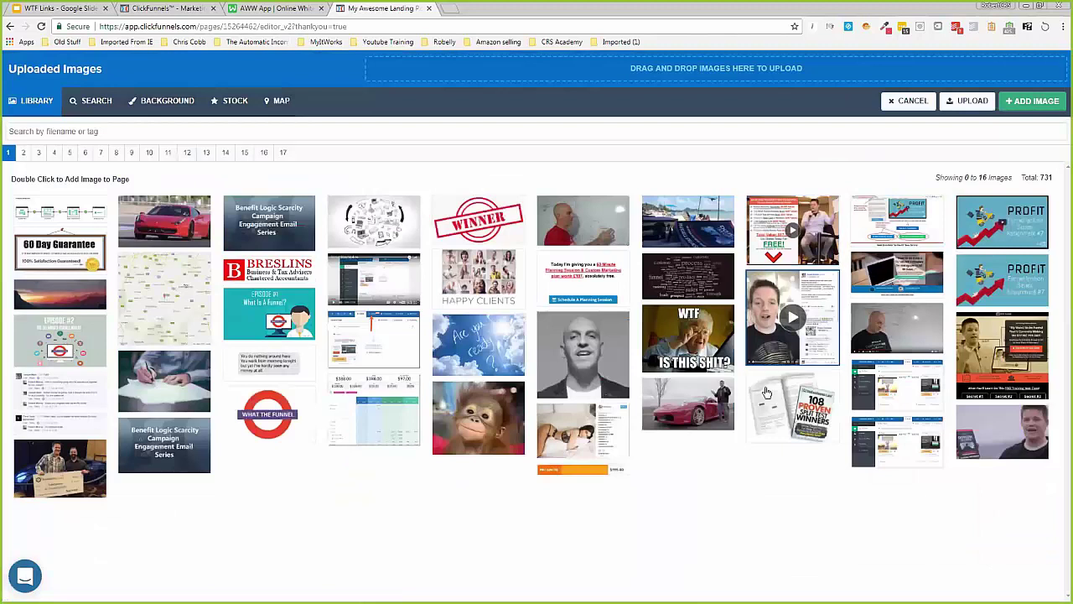
pyautogui.click(114, 154)
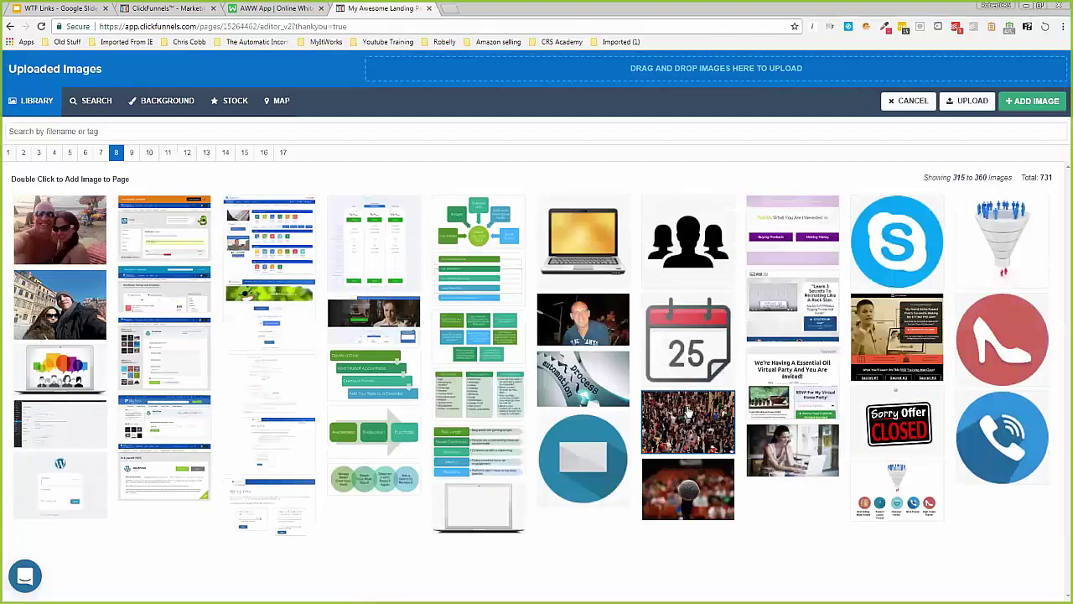
pyautogui.click(131, 153)
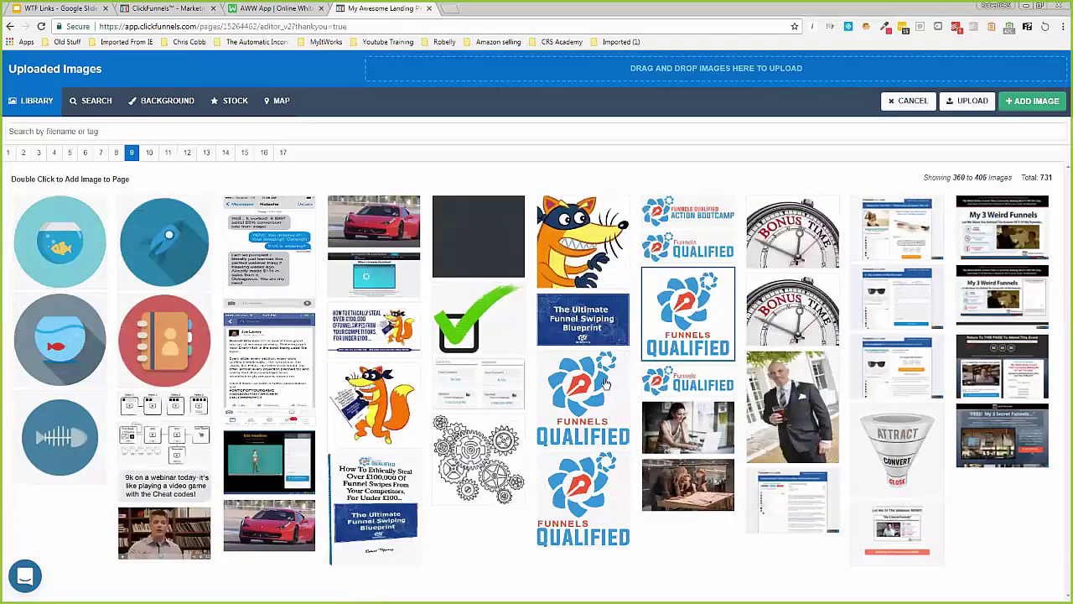
pyautogui.click(585, 406)
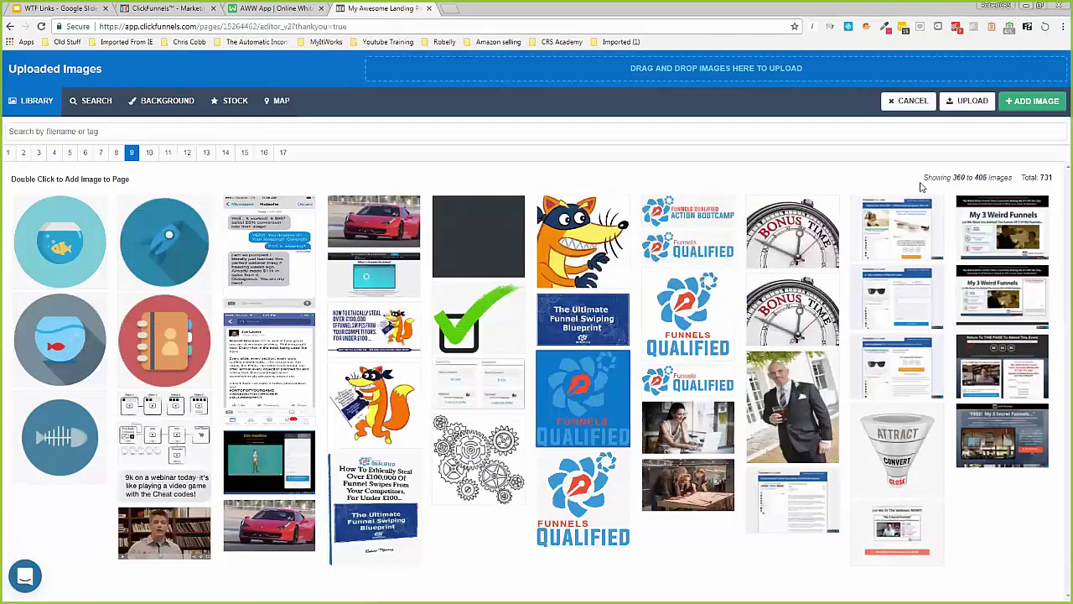
pyautogui.click(1032, 102)
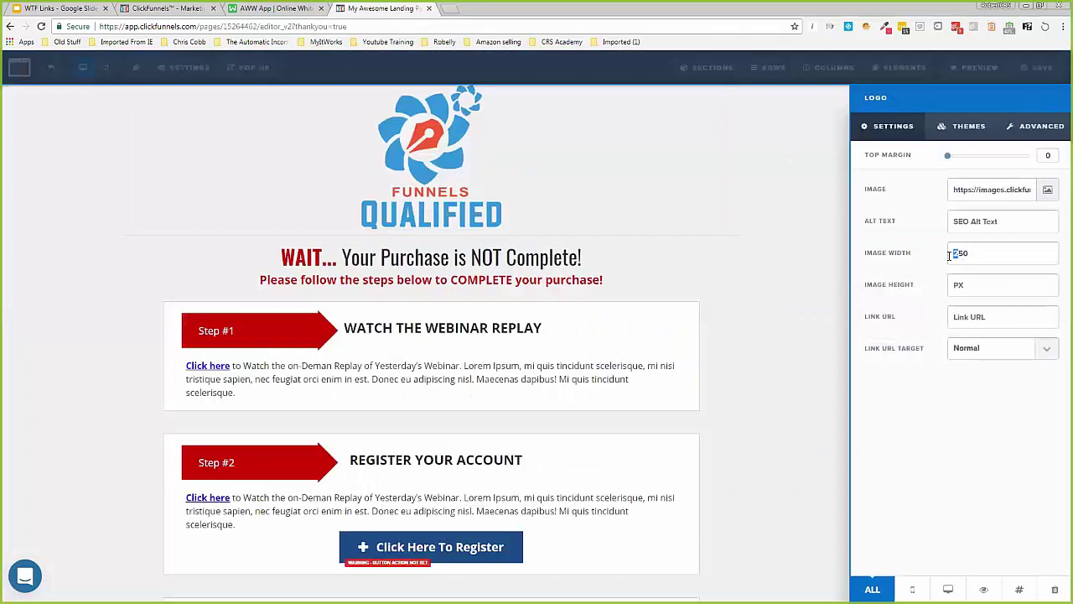
# - Set the logo's image width to 80 and its top margin to 5
pyautogui.write('1')
pyautogui.moveTo(961, 254); pyautogui.dragTo(951, 257)
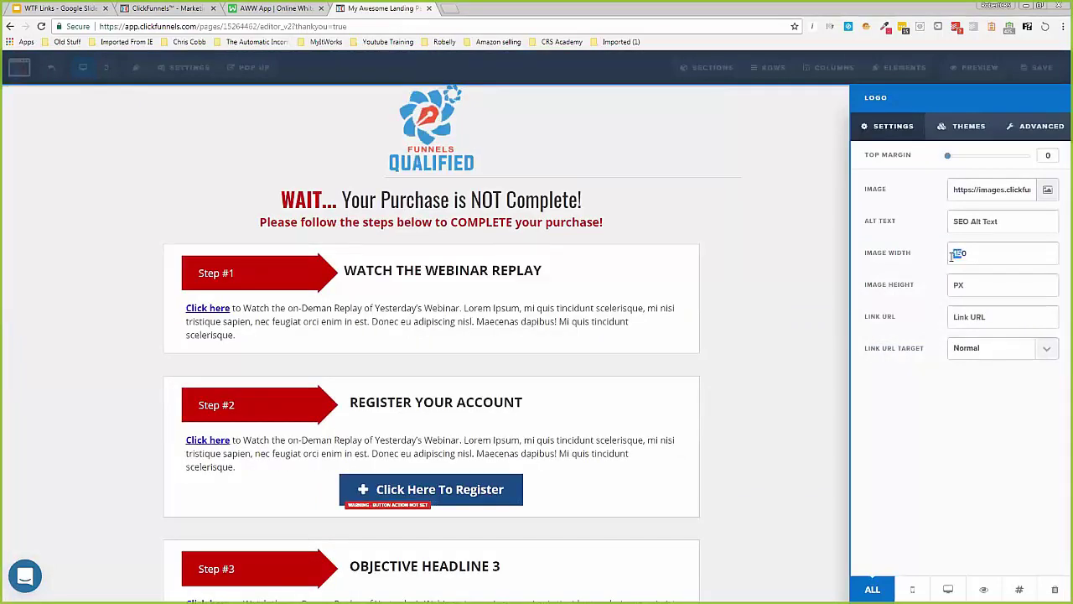
pyautogui.write('80')
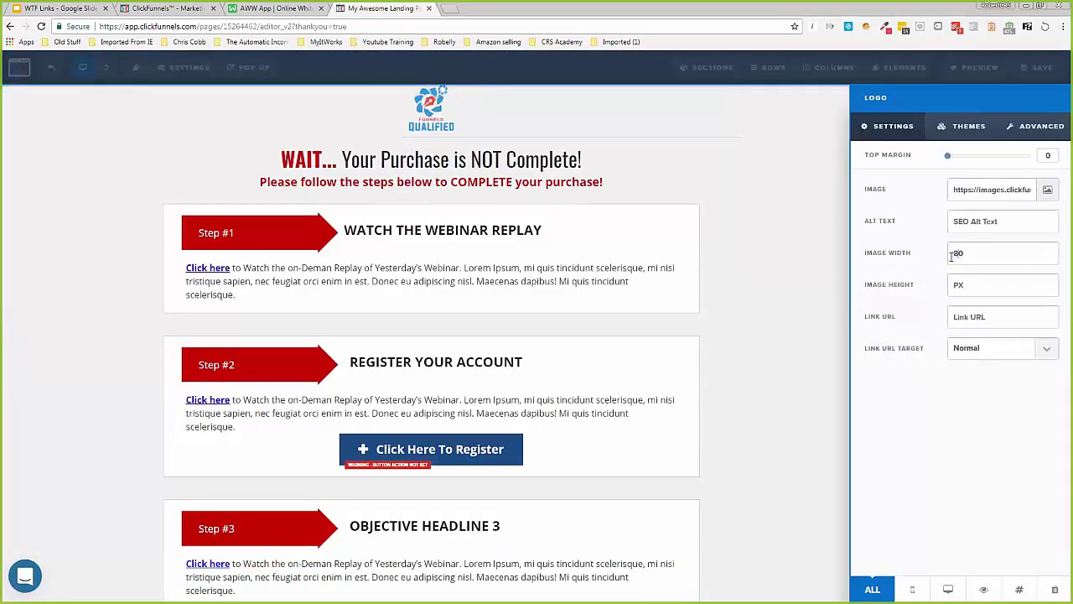
pyautogui.click(828, 252)
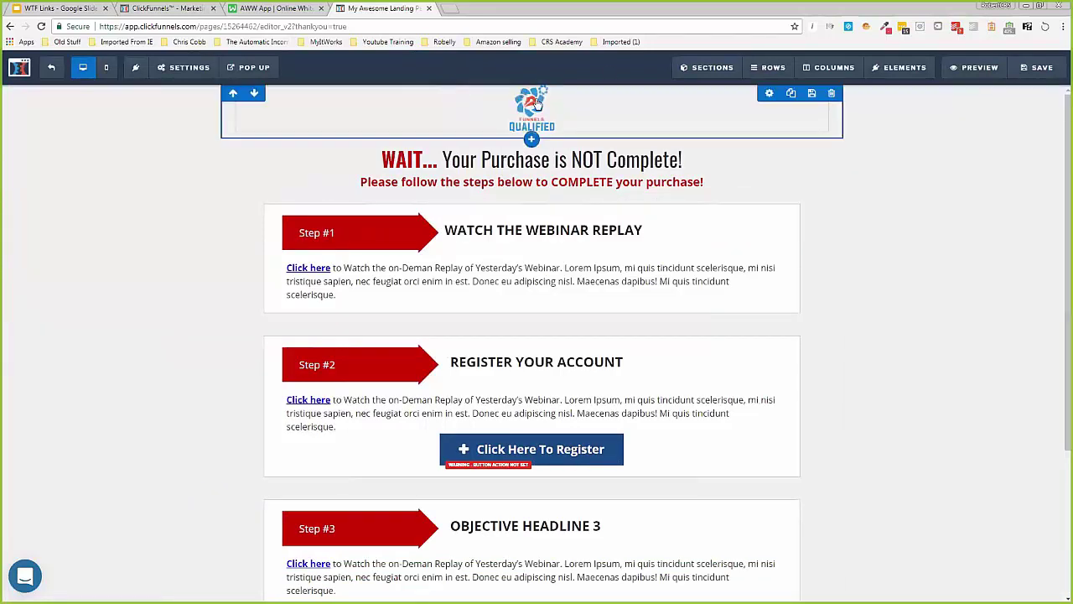
pyautogui.click(575, 108)
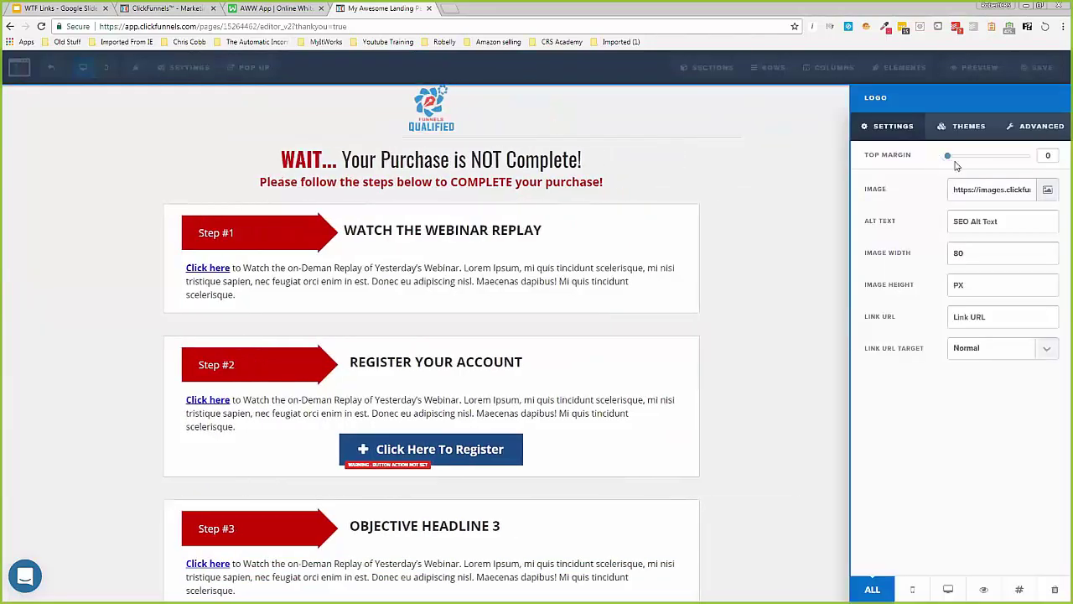
pyautogui.click(952, 158)
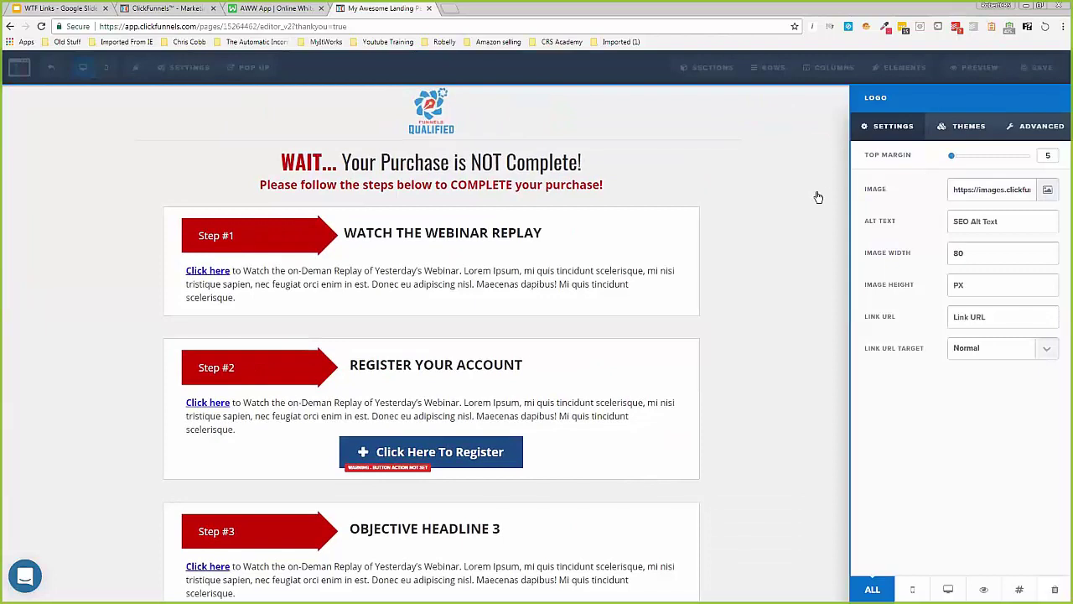
pyautogui.click(466, 186)
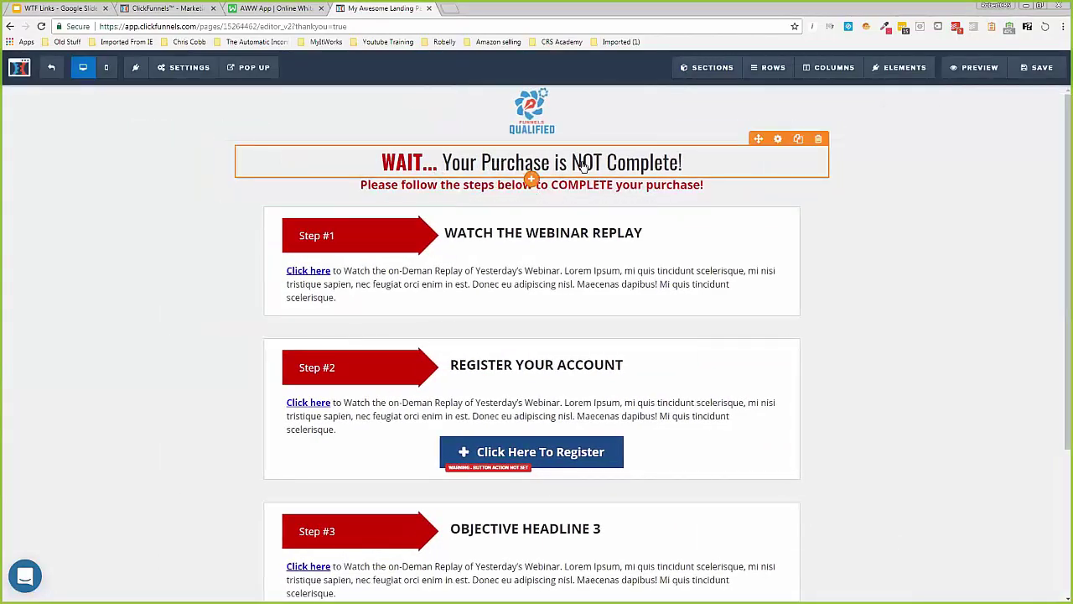
# - Replace 'WAIT...' with 'Thanks...' and 'Purchase is NOT Complete' with 'Ebook is below' in the headline
pyautogui.click(392, 166)
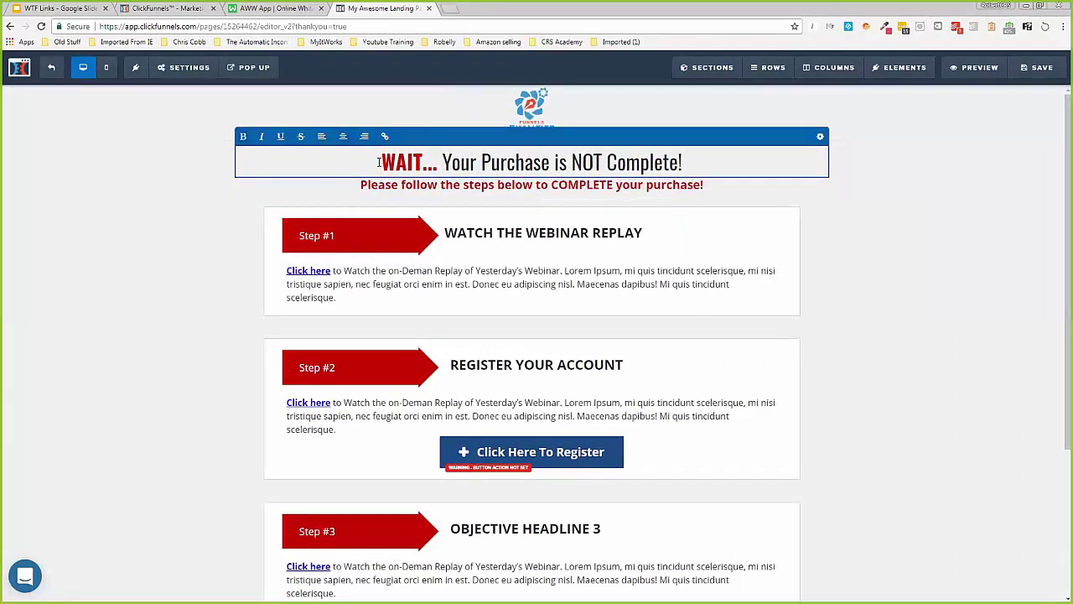
pyautogui.moveTo(381, 163); pyautogui.dragTo(437, 166)
pyautogui.write('Thsn')
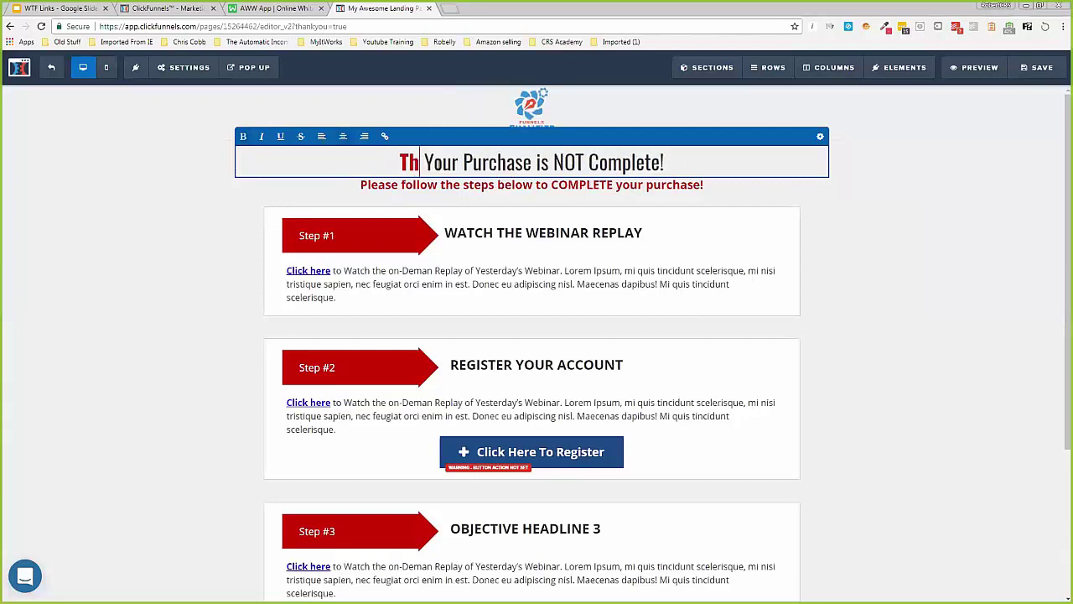
pyautogui.press('BackSpace')
pyautogui.press('BackSpace')
pyautogui.write('anks')
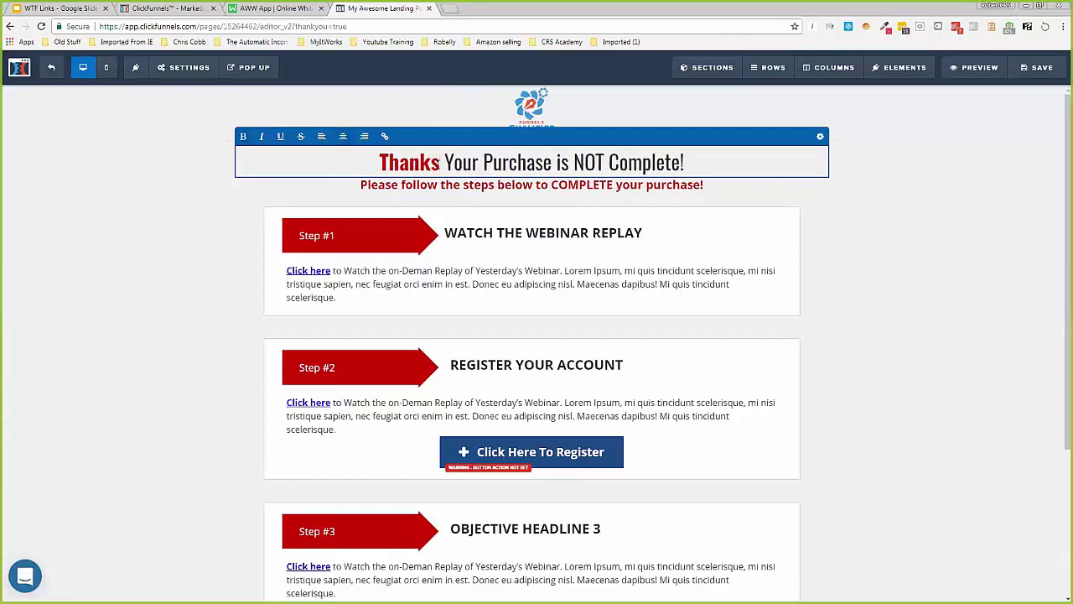
pyautogui.write('...')
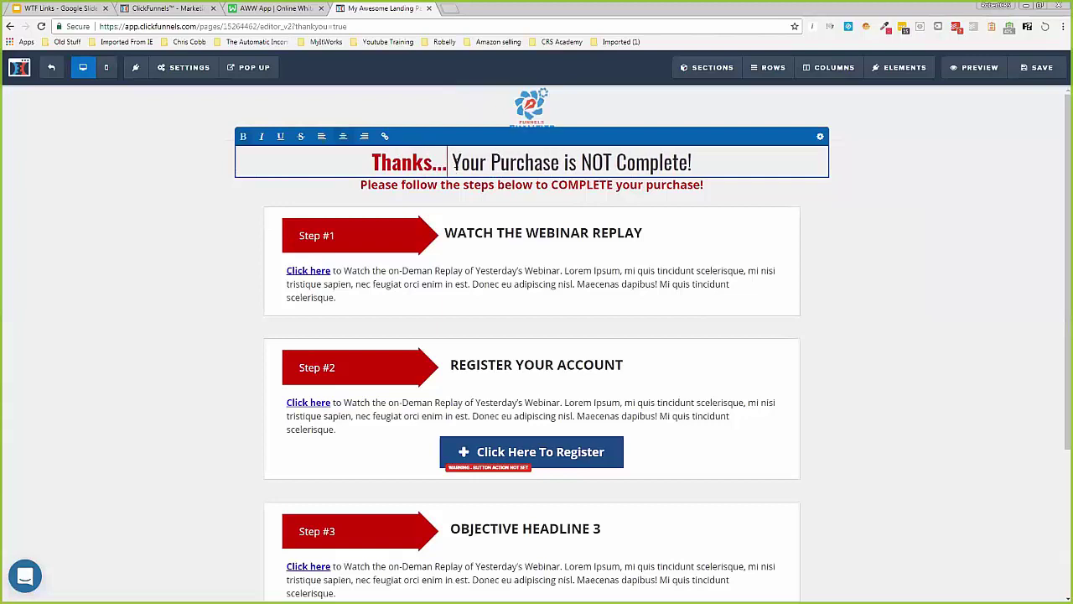
pyautogui.moveTo(491, 161); pyautogui.dragTo(689, 163)
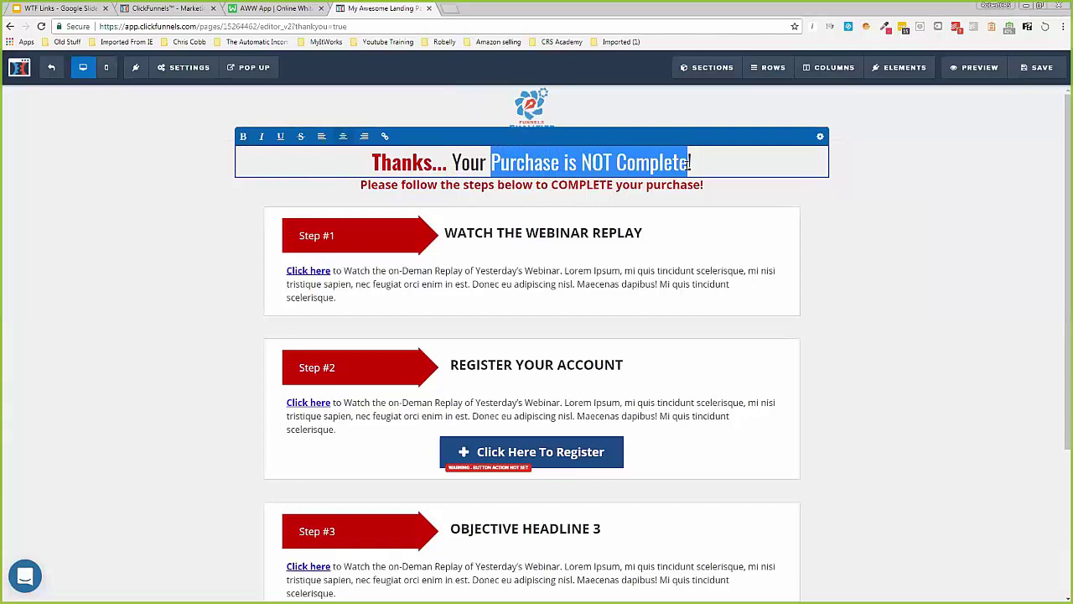
pyautogui.write('Ebook ')
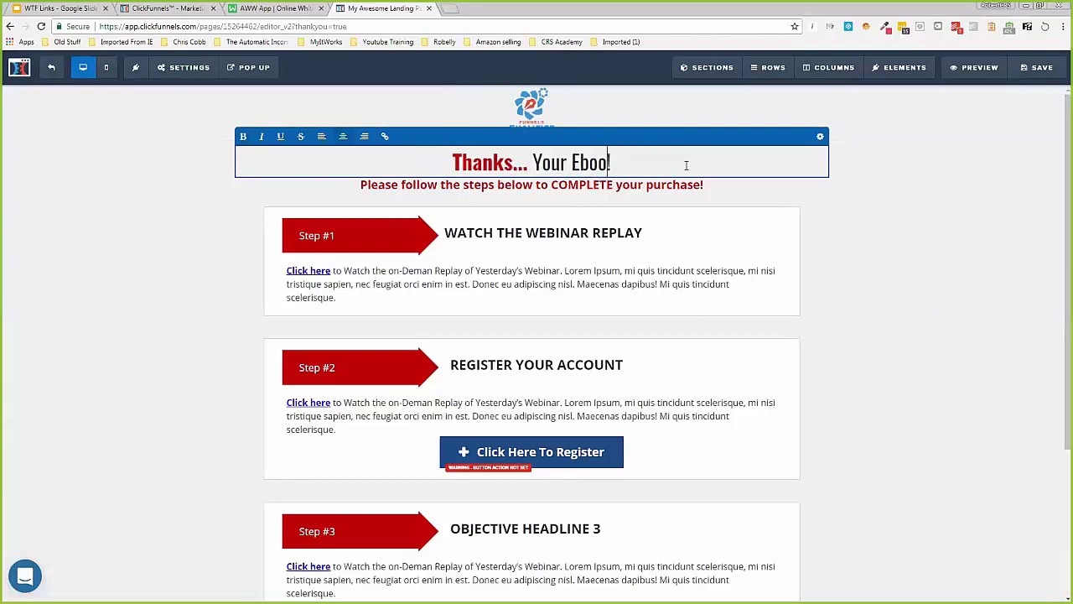
pyautogui.write('is below')
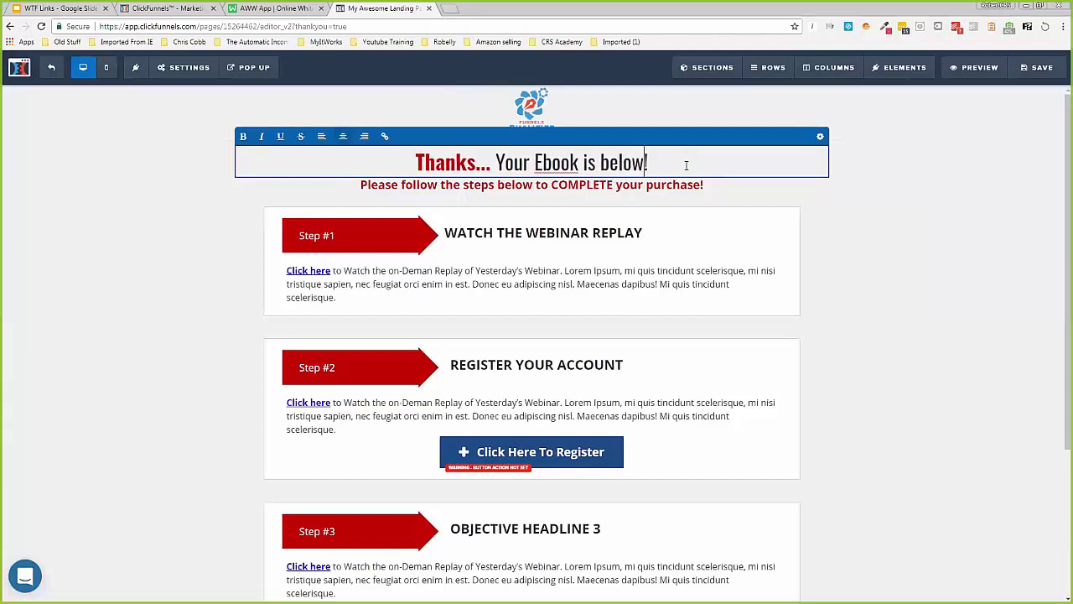
pyautogui.click(801, 278)
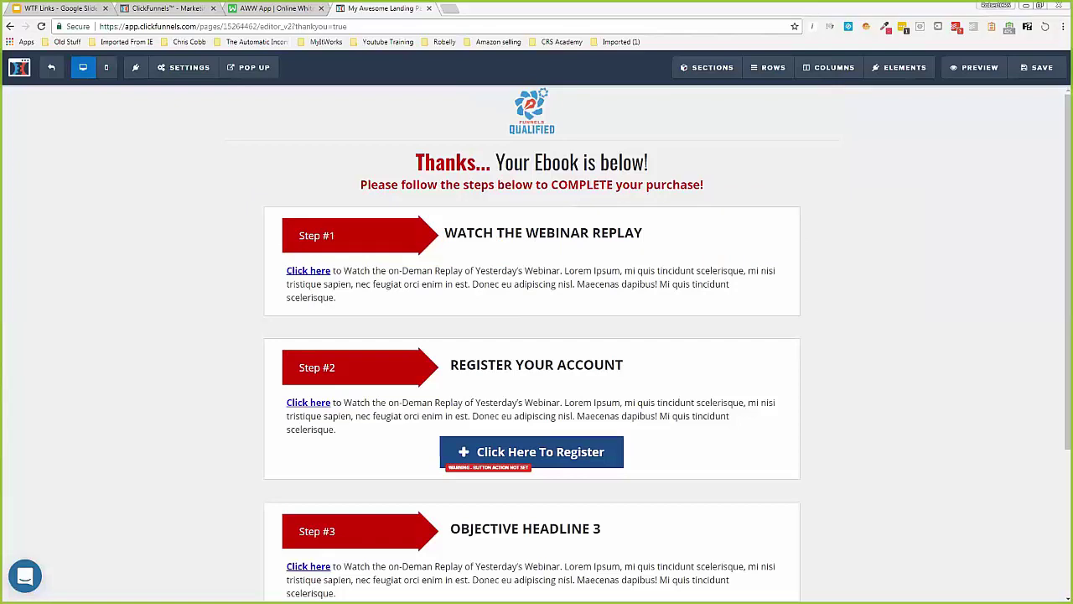
# - Copy the Funnel Hacks webinar URL from the Notepad affiliate links file, then minimize Notepad
pyautogui.hotkey('alt', 'Tab')
pyautogui.scroll(-5, 272, 357)
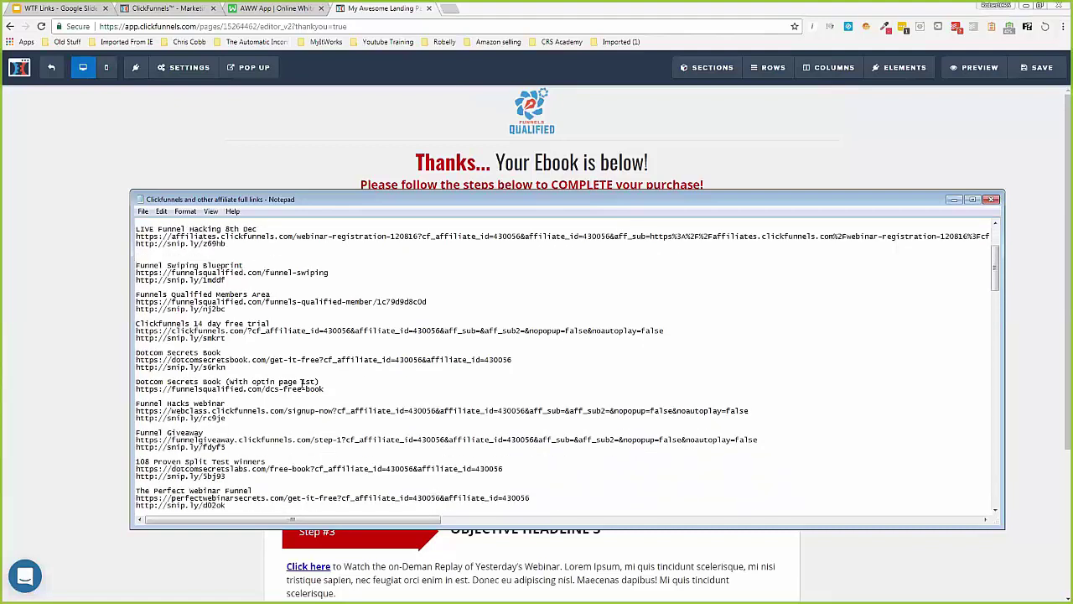
pyautogui.scroll(-1, 249, 389)
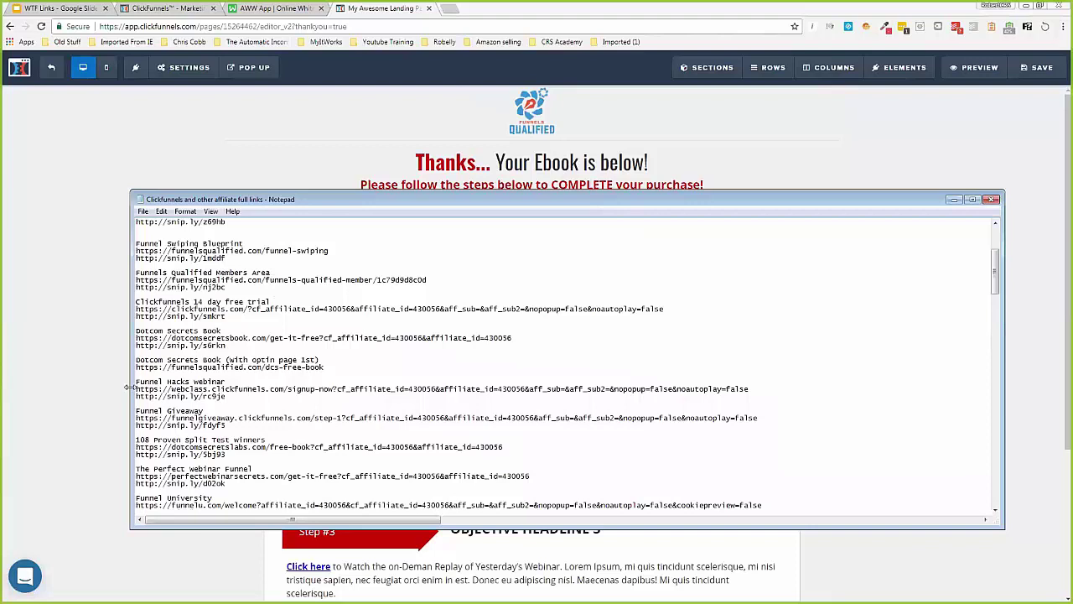
pyautogui.moveTo(136, 389); pyautogui.dragTo(750, 390)
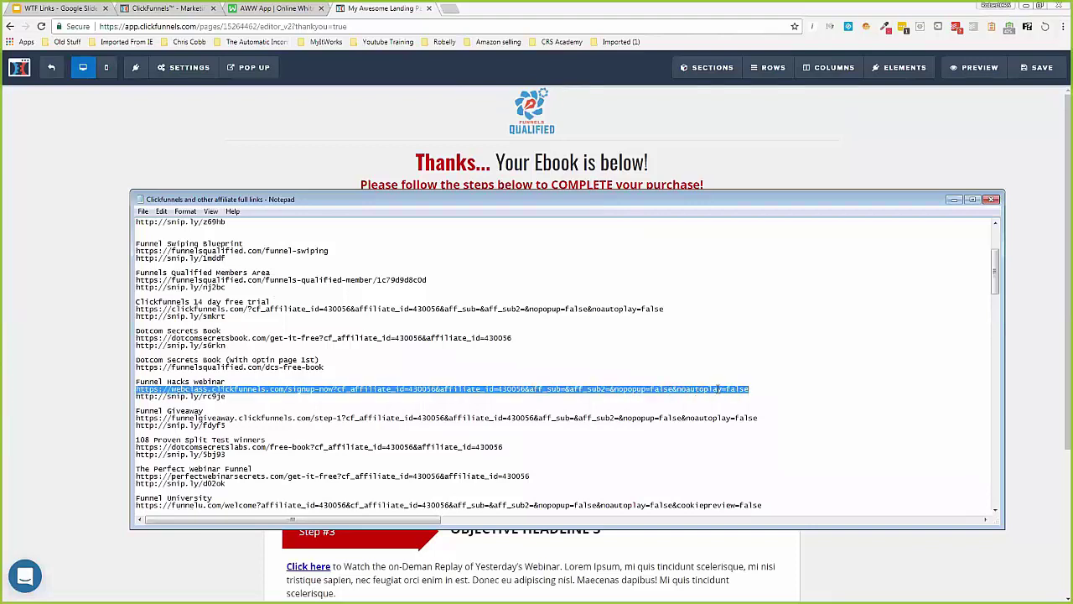
pyautogui.rightClick(718, 392)
pyautogui.click(755, 425)
pyautogui.click(953, 200)
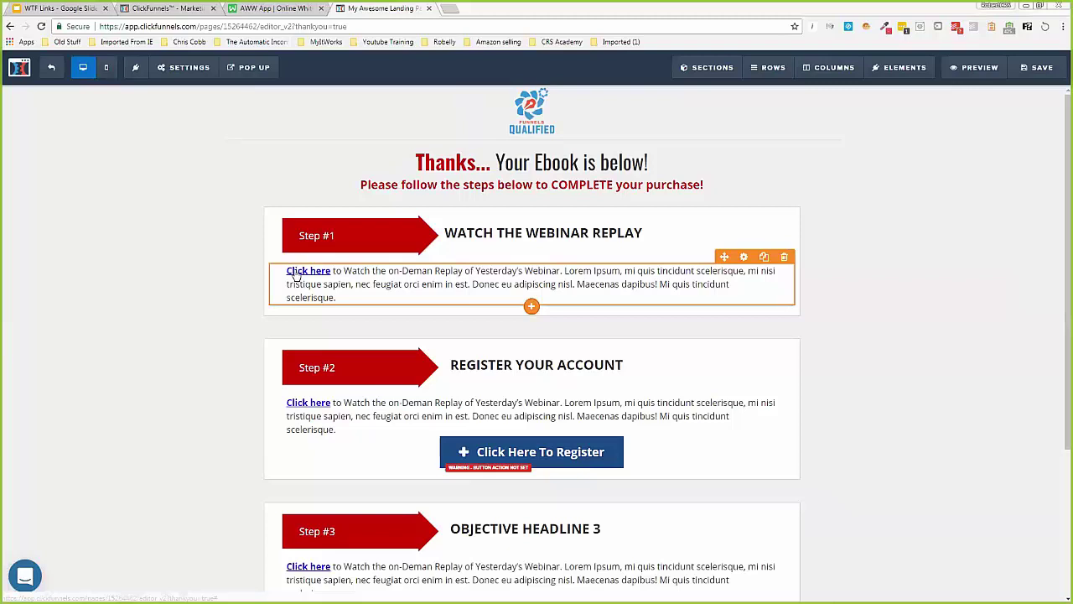
# - Link the Step #1 'Click here' text to the webinar signup URL
pyautogui.click(296, 274)
pyautogui.click(306, 272)
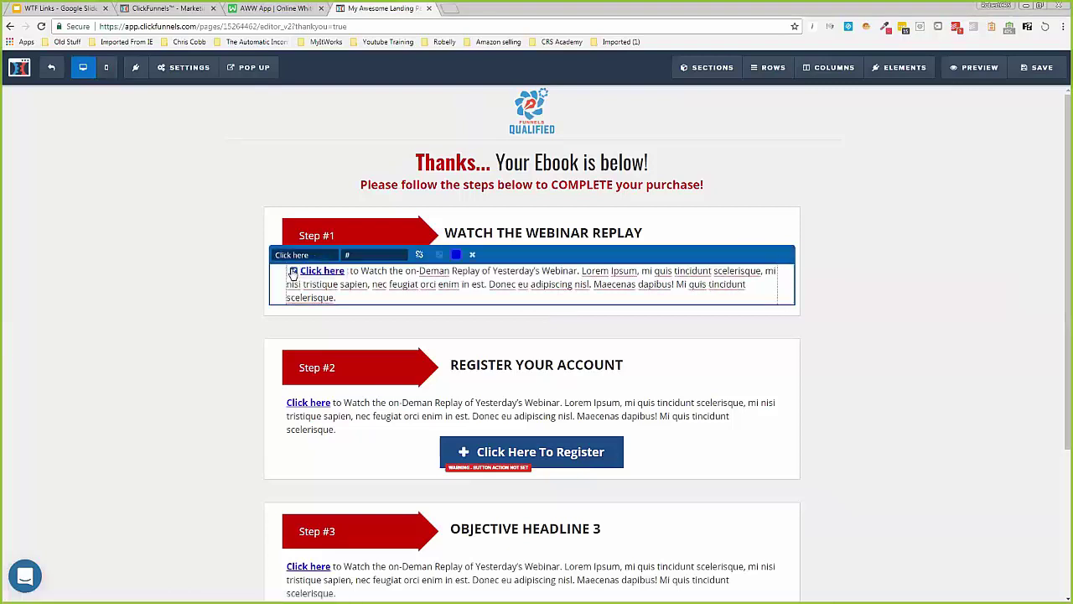
pyautogui.hotkey('ctrl', 'v')
pyautogui.click(833, 295)
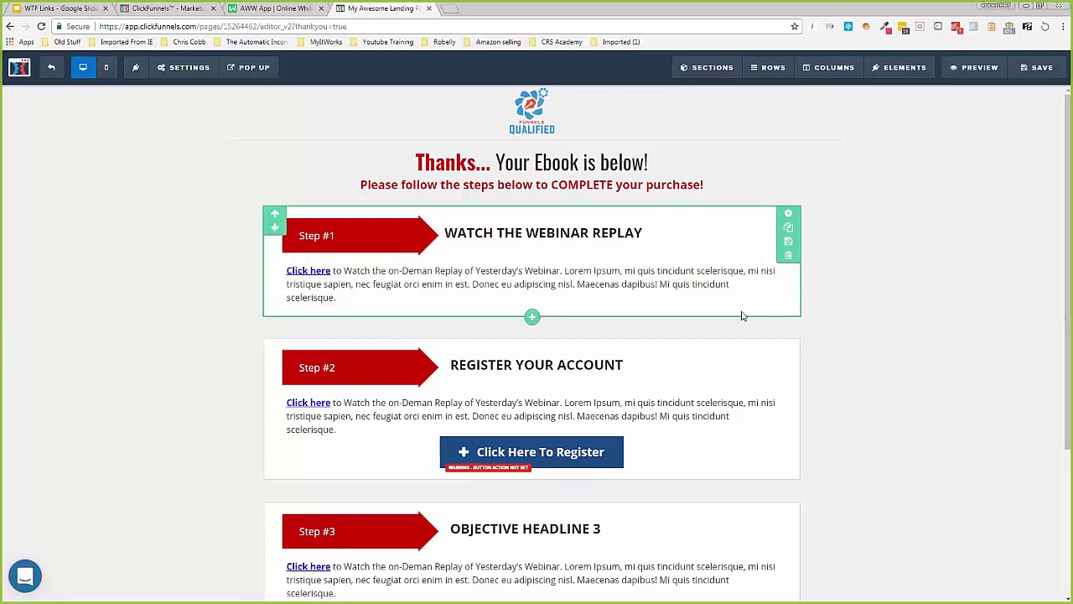
# - Insert a button under the Step #1 text labelled 'Register Here'
pyautogui.click(532, 307)
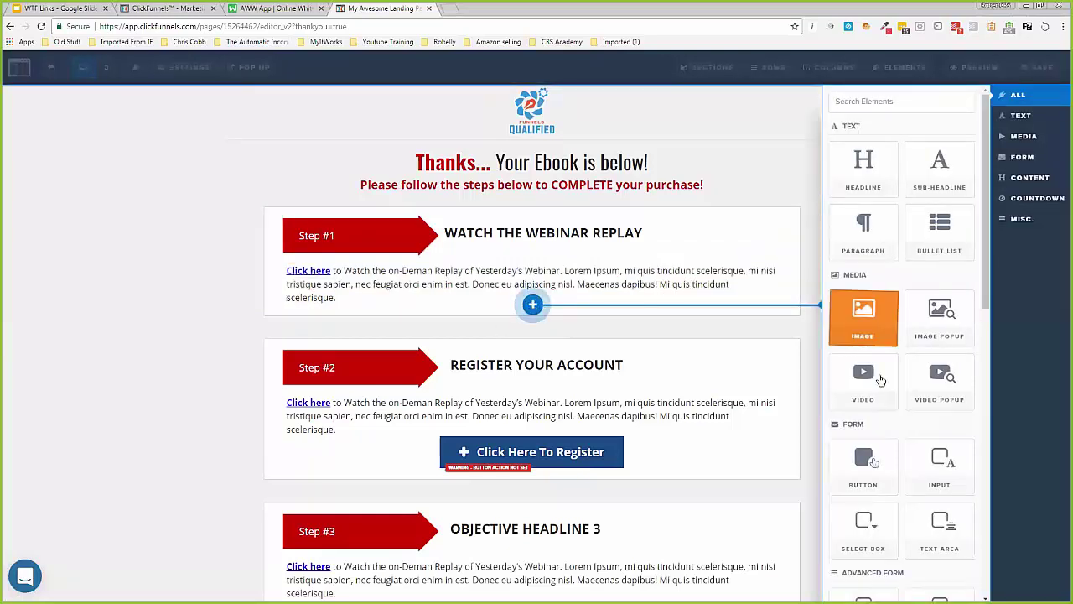
pyautogui.click(808, 344)
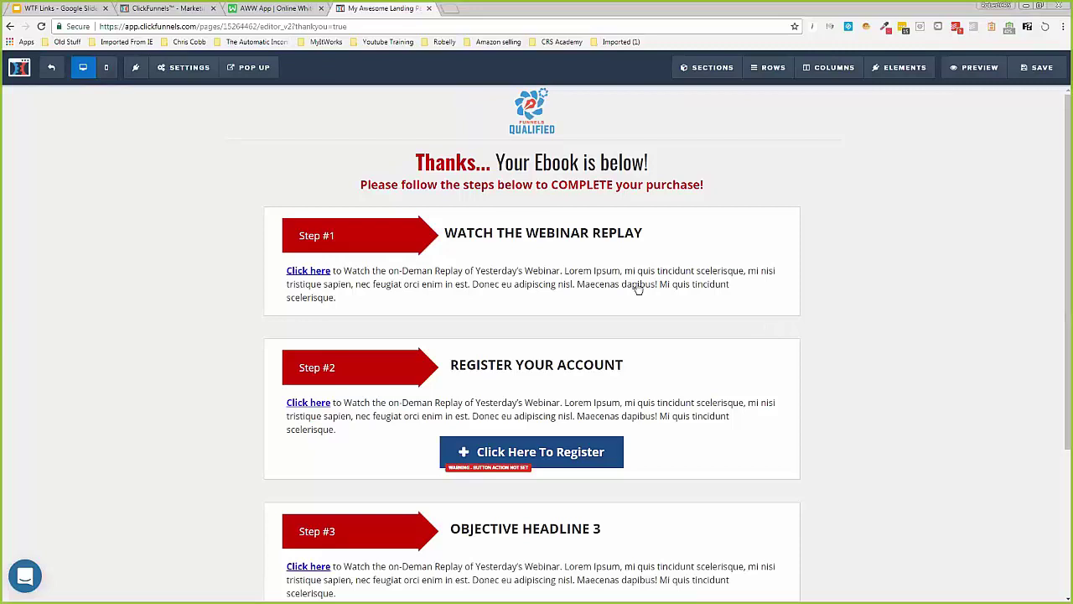
pyautogui.click(532, 306)
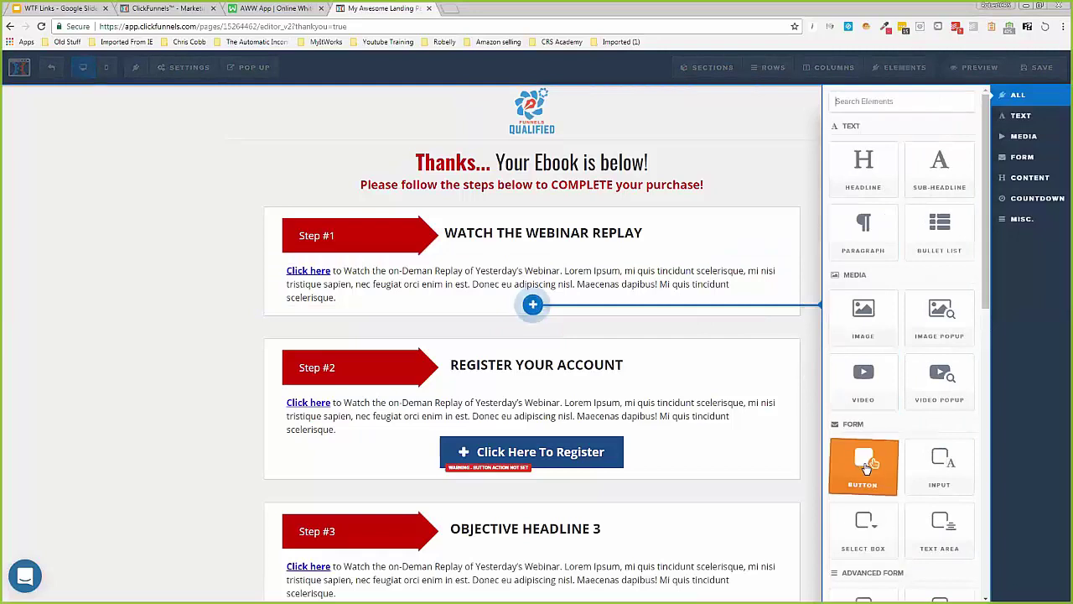
pyautogui.click(868, 465)
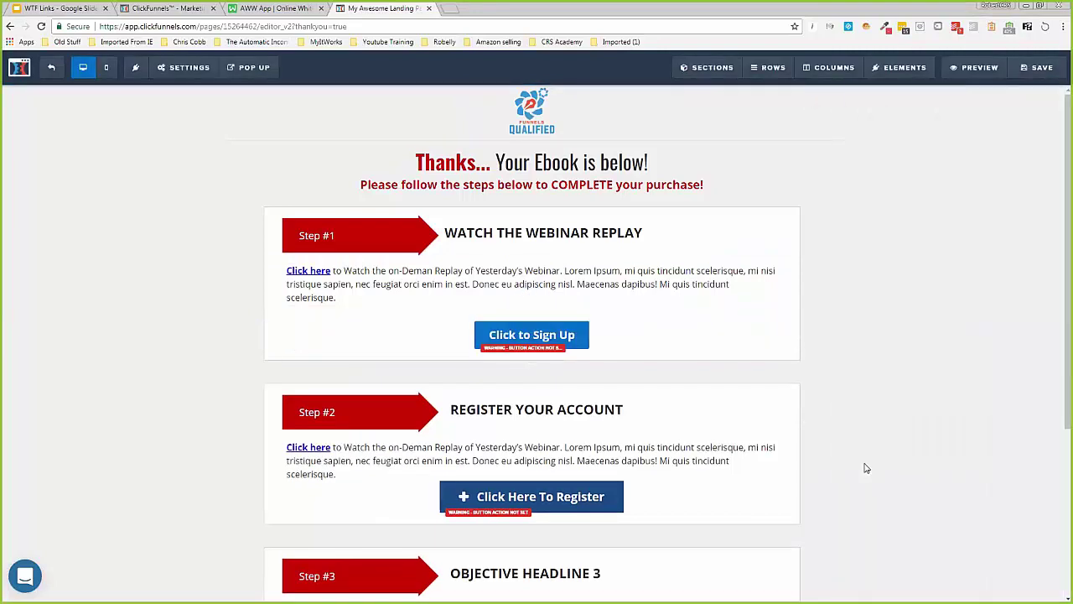
pyautogui.click(553, 345)
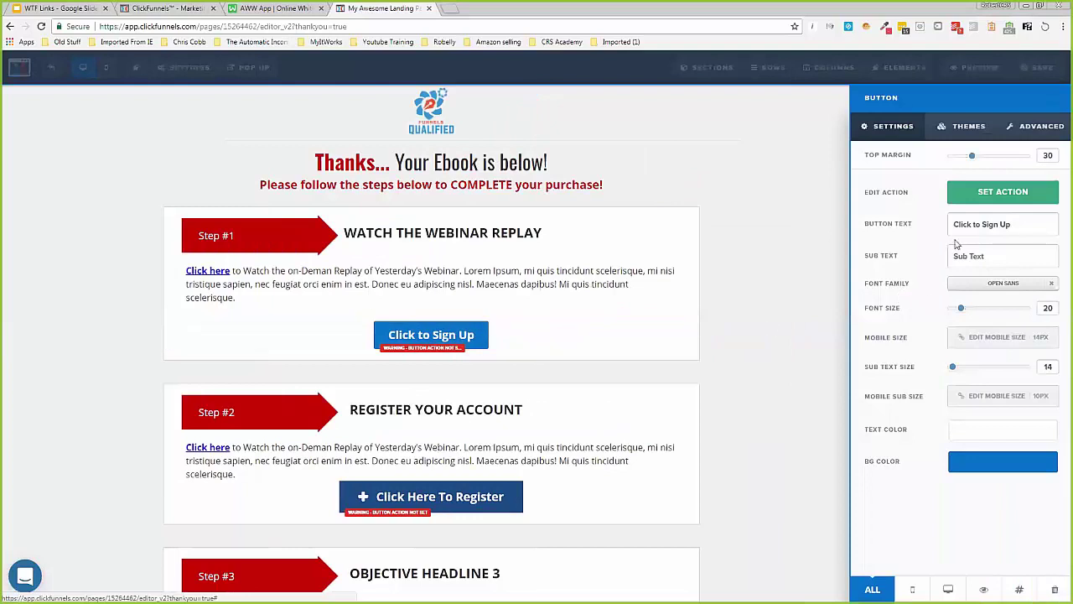
pyautogui.tripleClick(975, 224)
pyautogui.write('D')
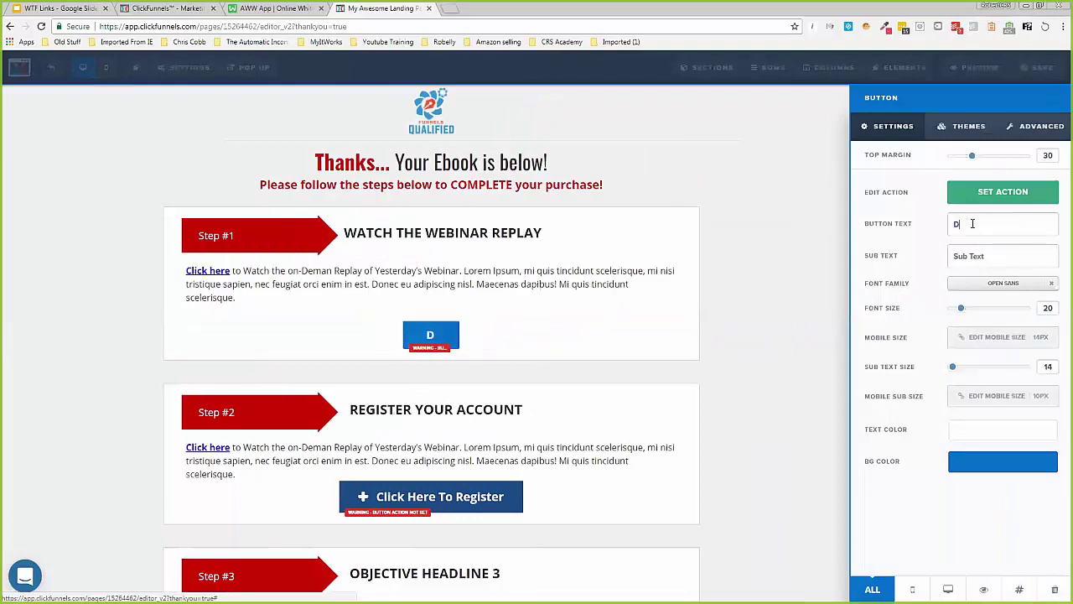
pyautogui.press('BackSpace')
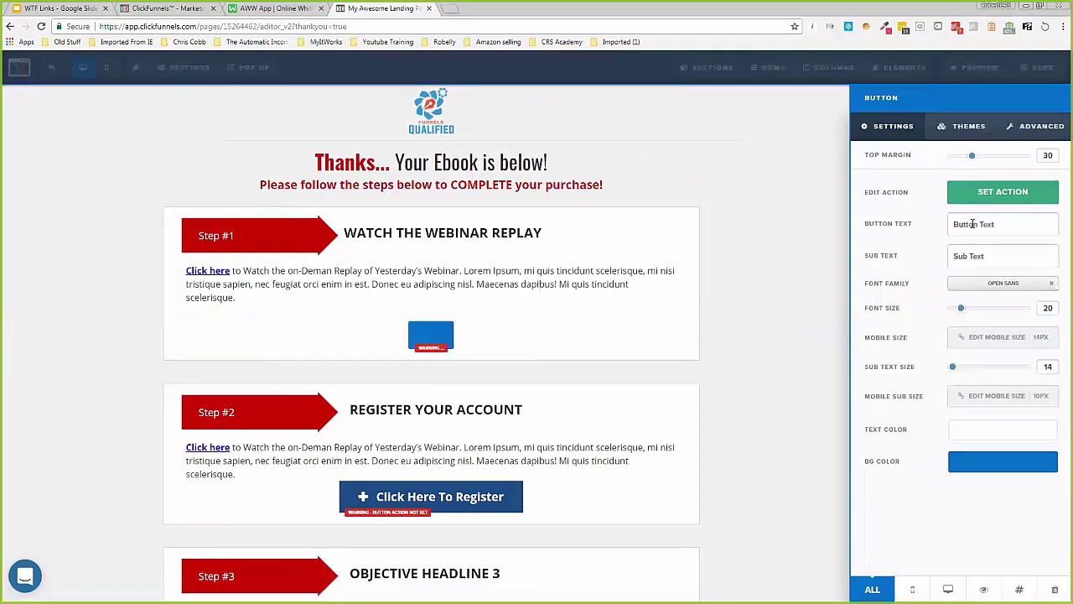
pyautogui.write('Regi')
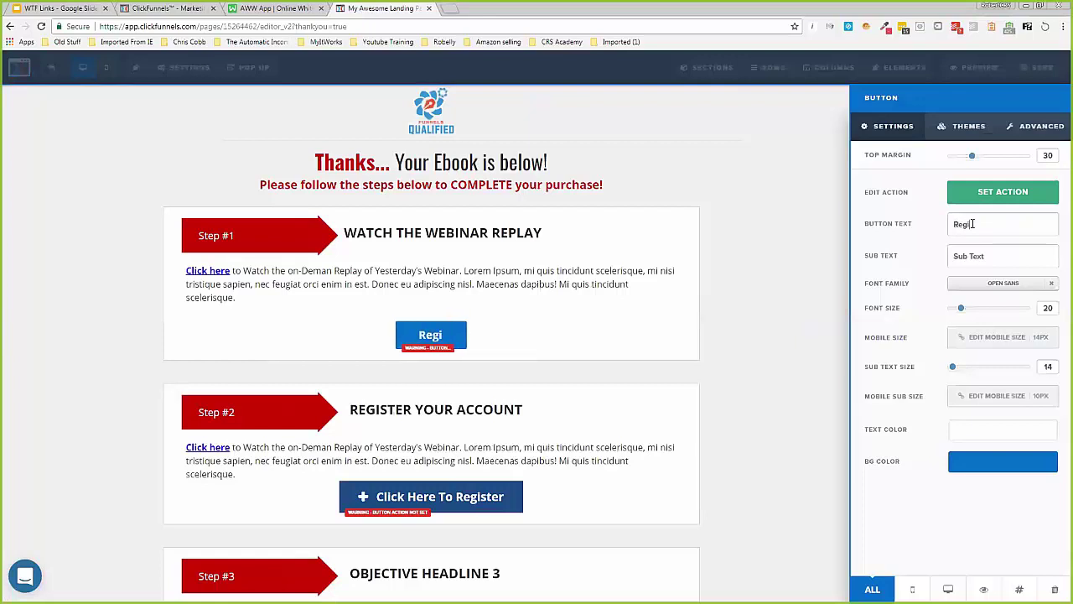
pyautogui.write('ster Here')
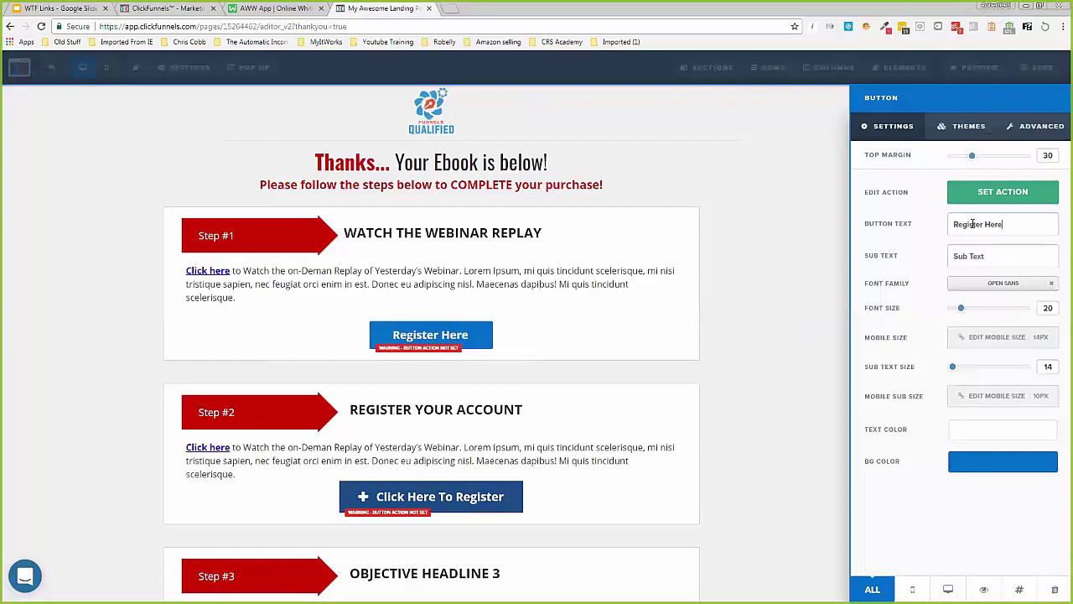
# - Make the Register Here button go to the webinar URL in a new tab
pyautogui.click(989, 201)
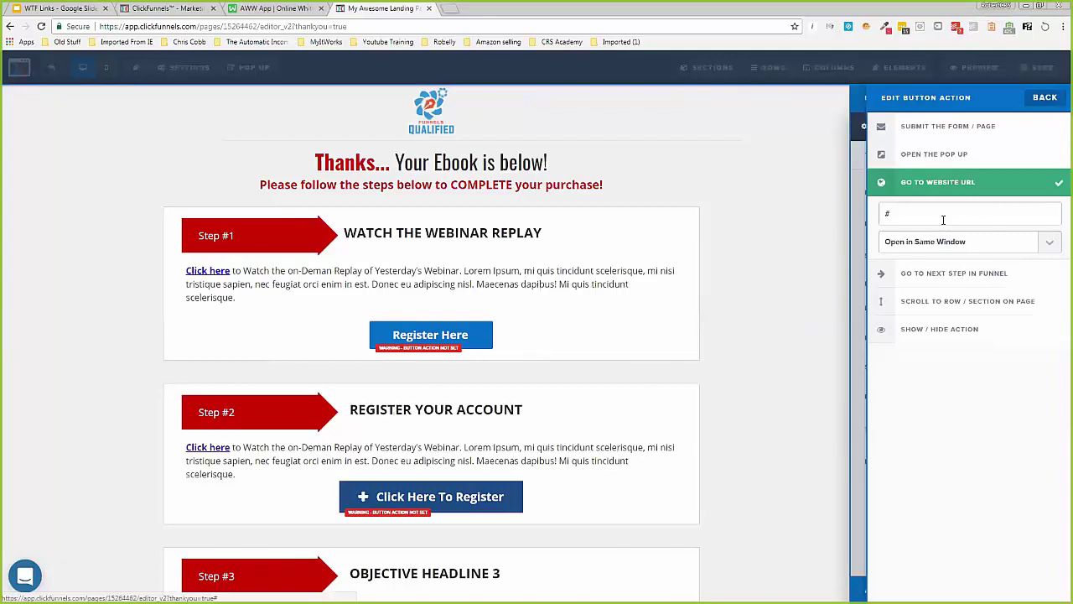
pyautogui.doubleClick(944, 220)
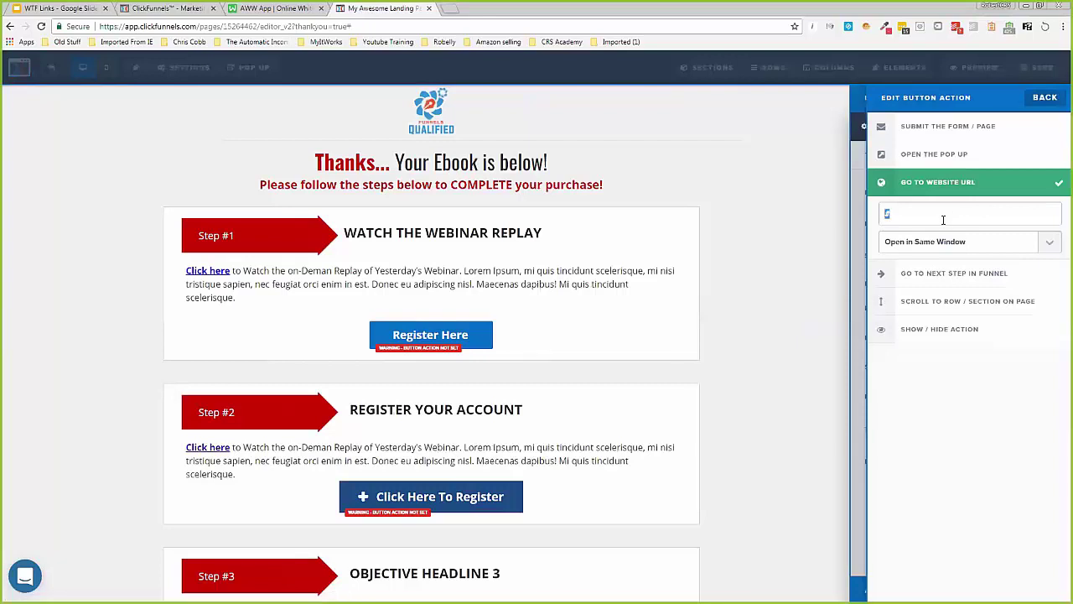
pyautogui.hotkey('ctrl', 'v')
pyautogui.click(948, 243)
pyautogui.click(956, 272)
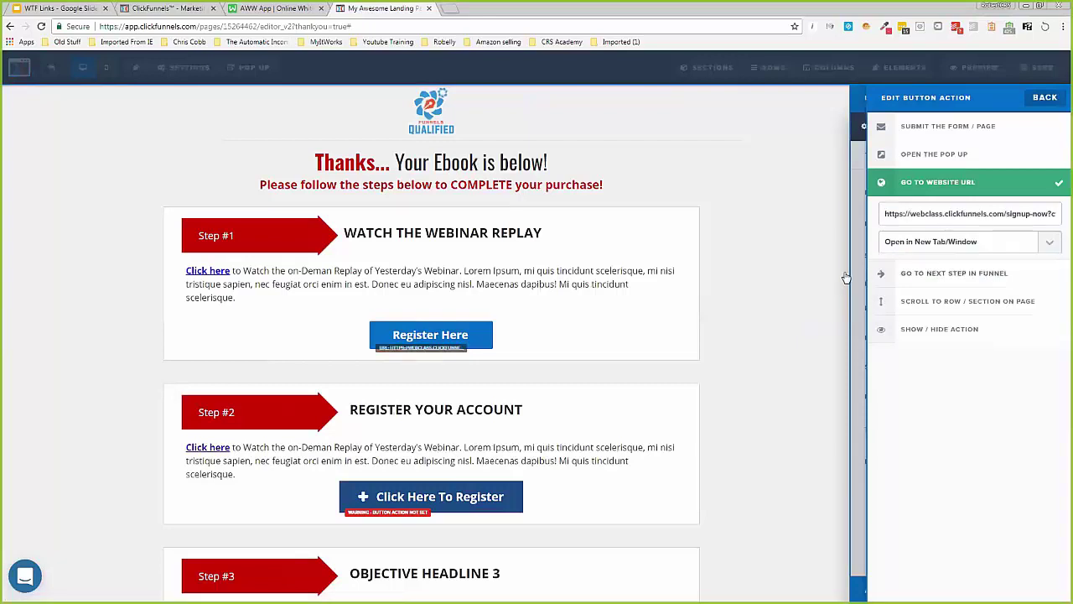
pyautogui.click(859, 275)
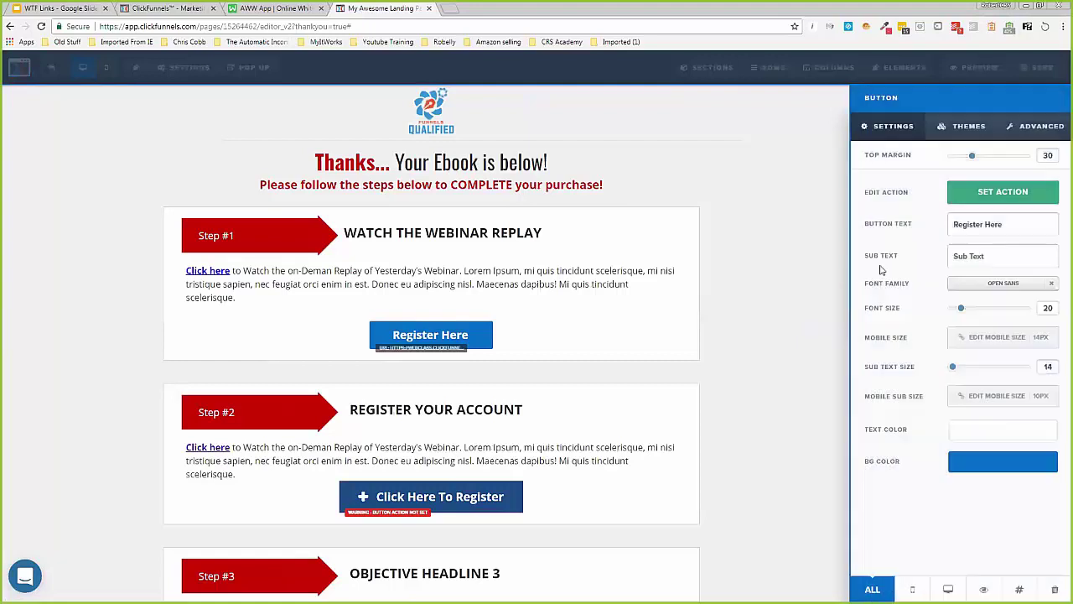
pyautogui.click(811, 286)
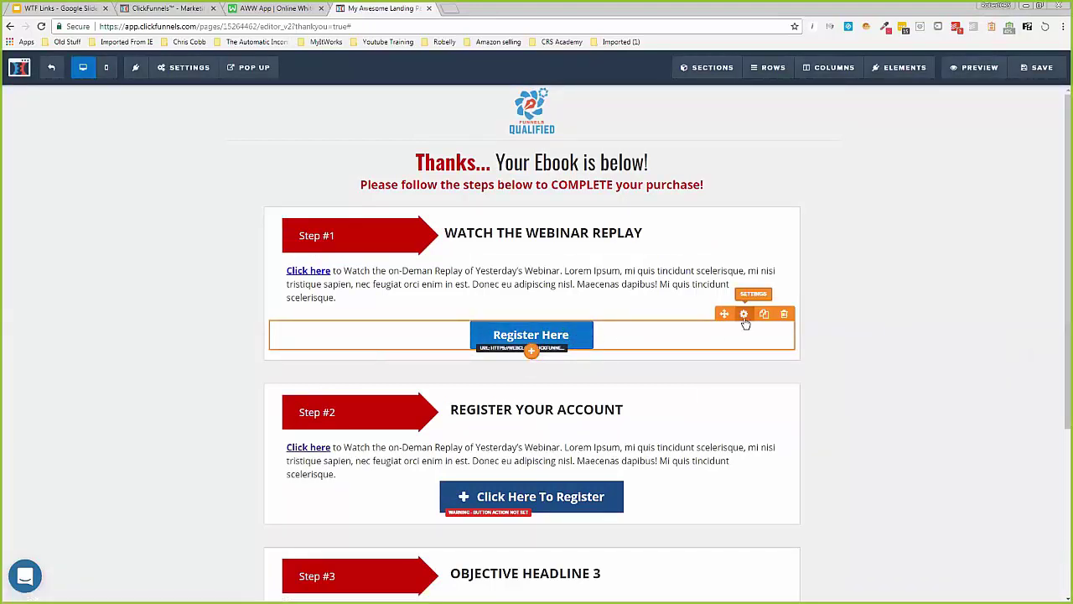
pyautogui.click(348, 277)
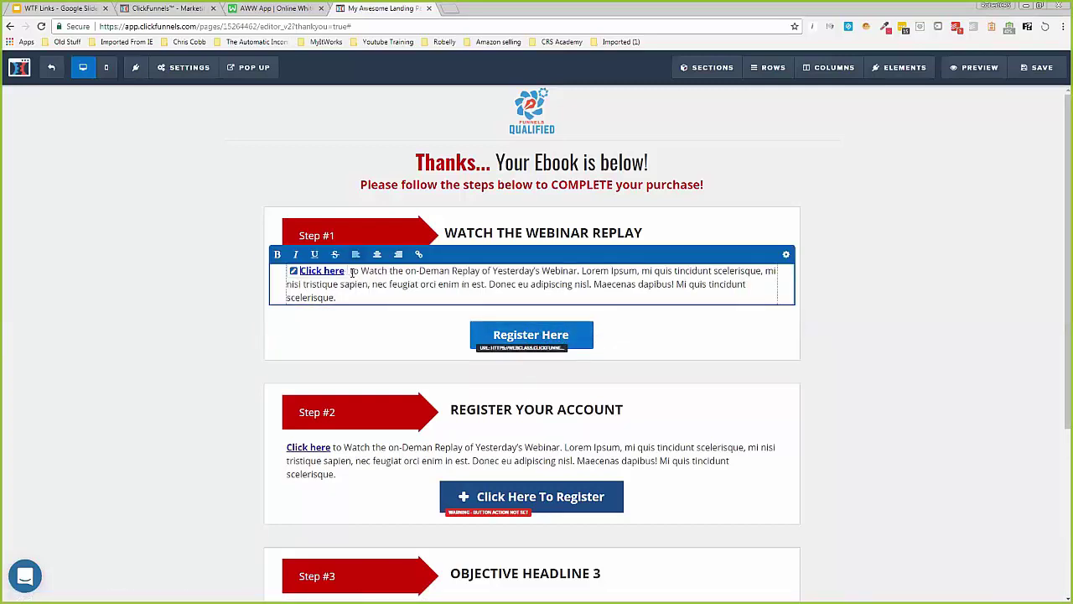
# - Load the copied webinar link in a new Chrome tab and scroll the Funnel Hacks webclass page
pyautogui.hotkey('ctrl', 't')
pyautogui.rightClick(464, 31)
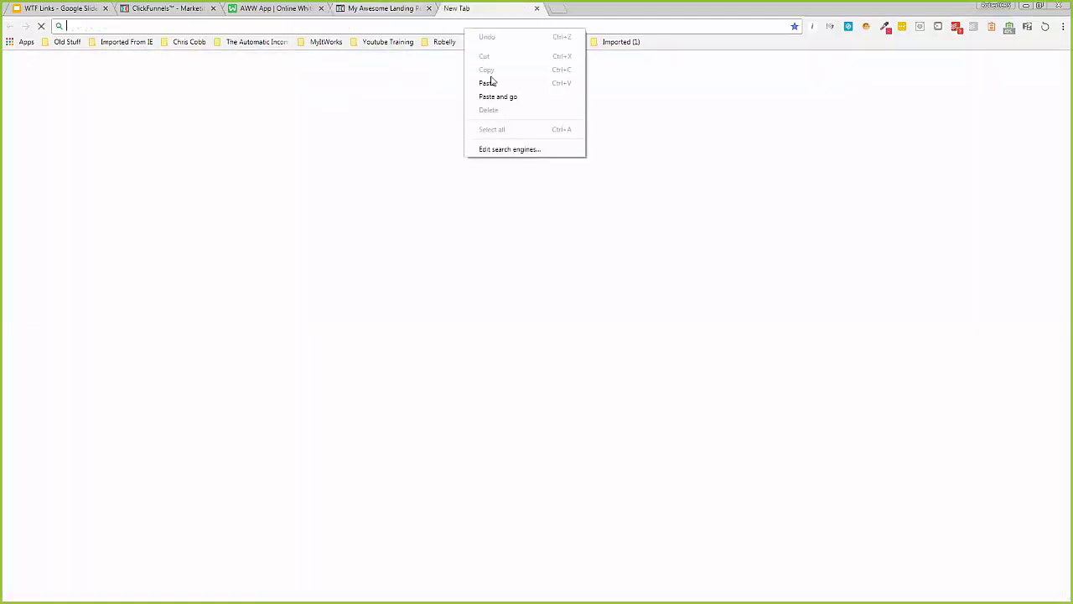
pyautogui.click(506, 97)
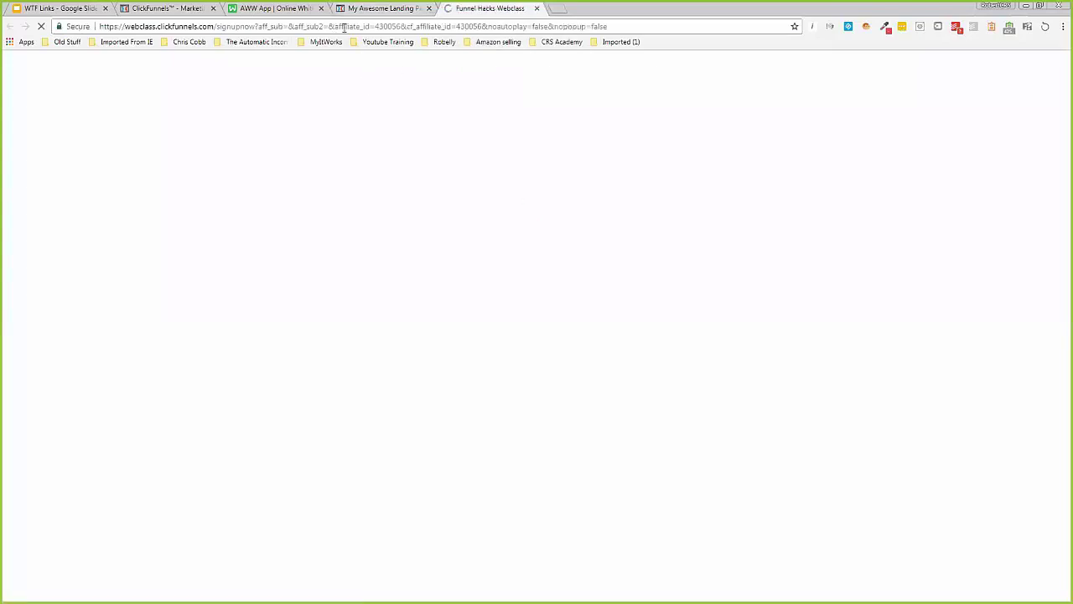
pyautogui.doubleClick(385, 26)
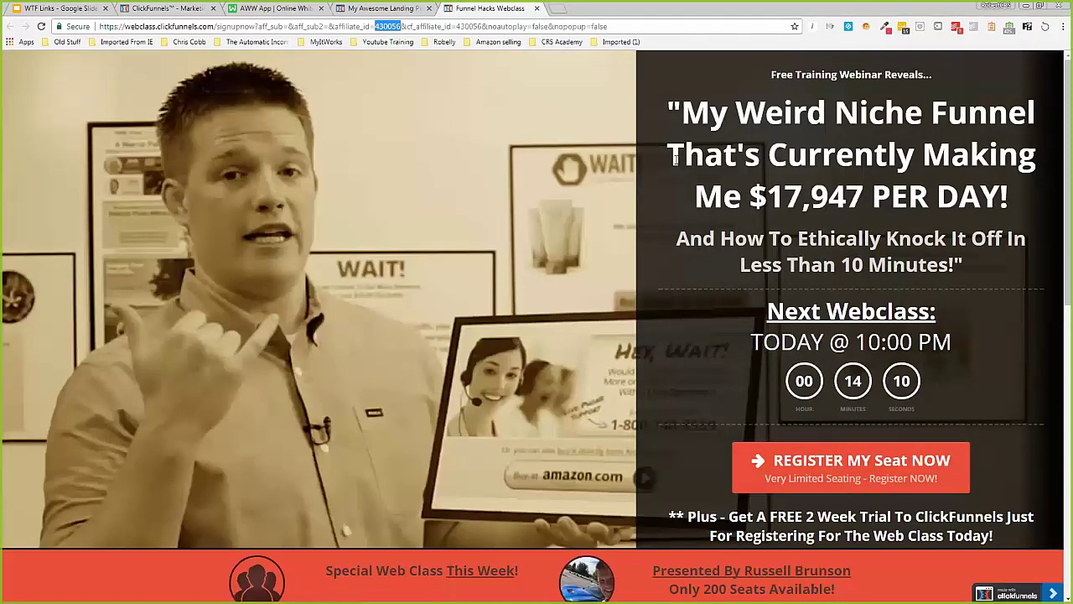
pyautogui.scroll(-5, 672, 166)
pyautogui.scroll(-4, 672, 166)
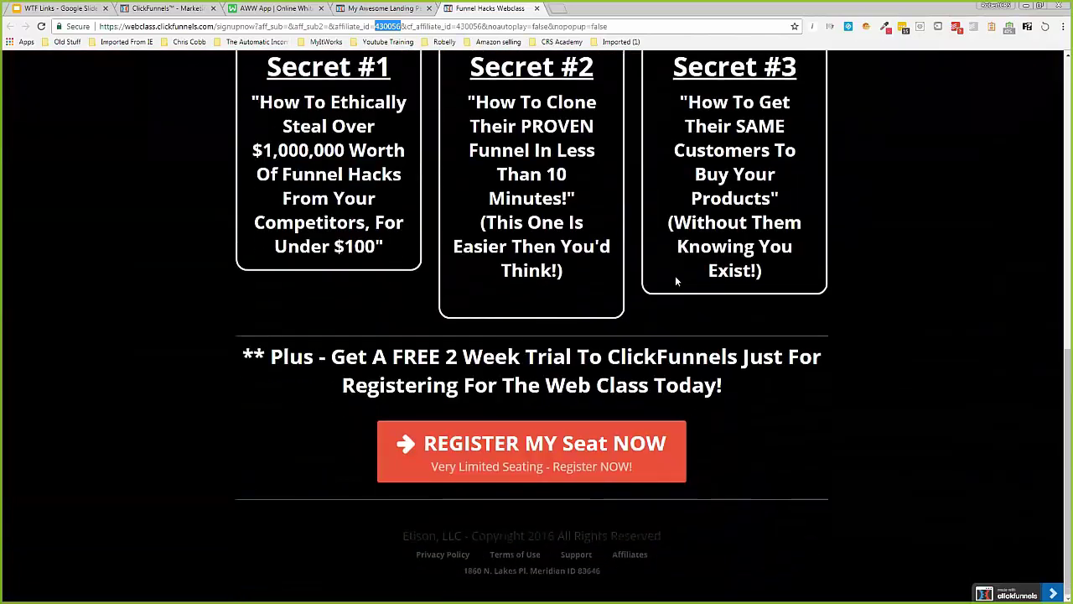
pyautogui.click(391, 8)
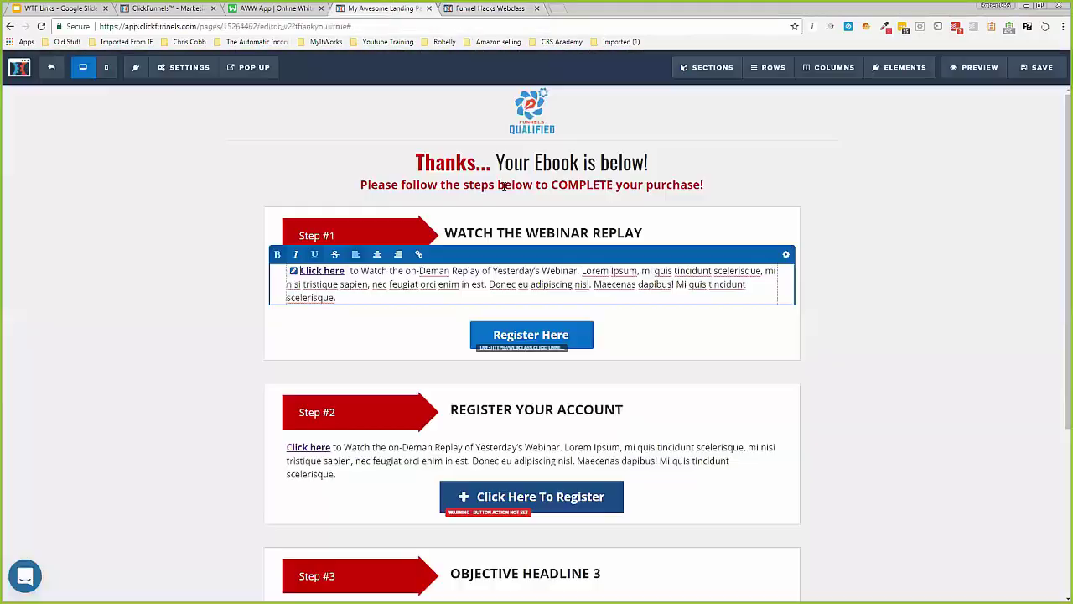
# - Close the Step #1 text editor and scroll down toward Step #2
pyautogui.click(218, 295)
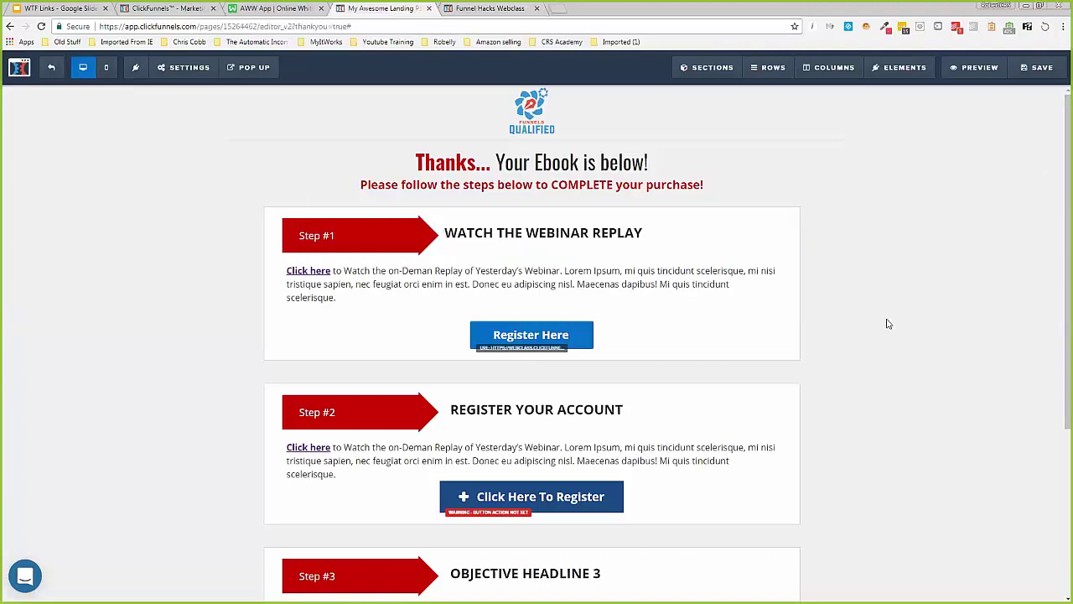
pyautogui.scroll(-2, 211, 306)
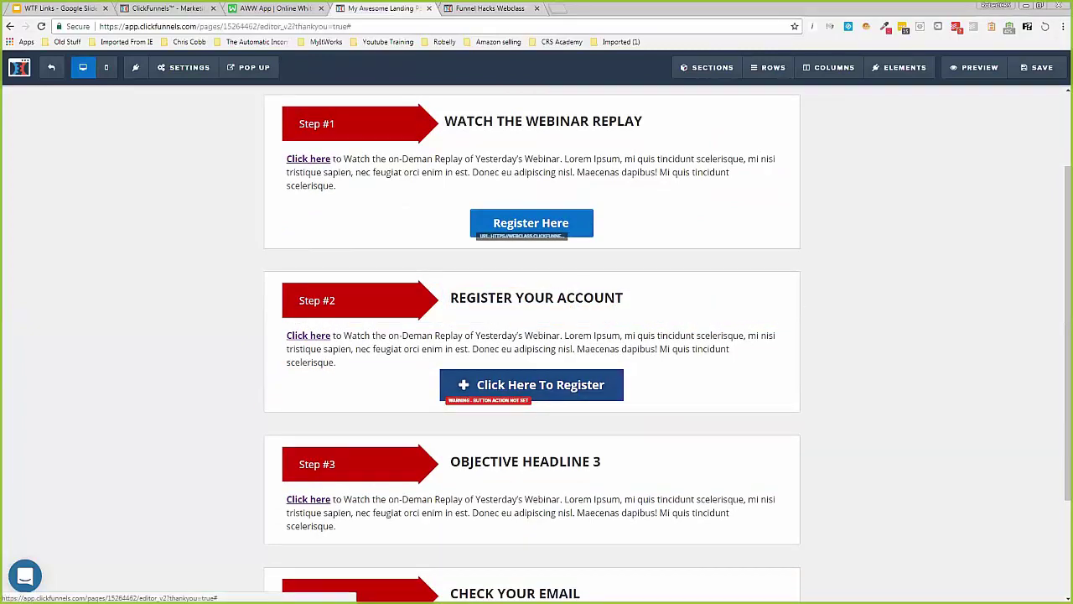
# - Copy the ClickFunnels 14-day trial affiliate link from the saved link list
pyautogui.hotkey('alt', 'Tab')
pyautogui.moveTo(137, 309); pyautogui.dragTo(659, 310)
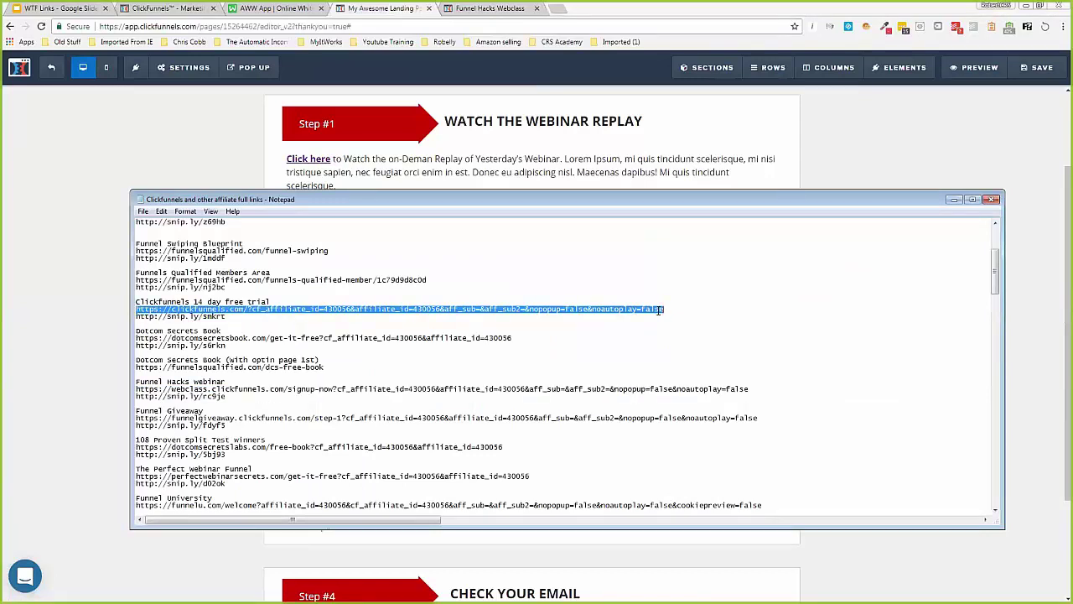
pyautogui.rightClick(660, 310)
pyautogui.click(693, 346)
# - Relabel the Step #2 button 'Grab Your 14 Day Trial Now!'
pyautogui.click(887, 177)
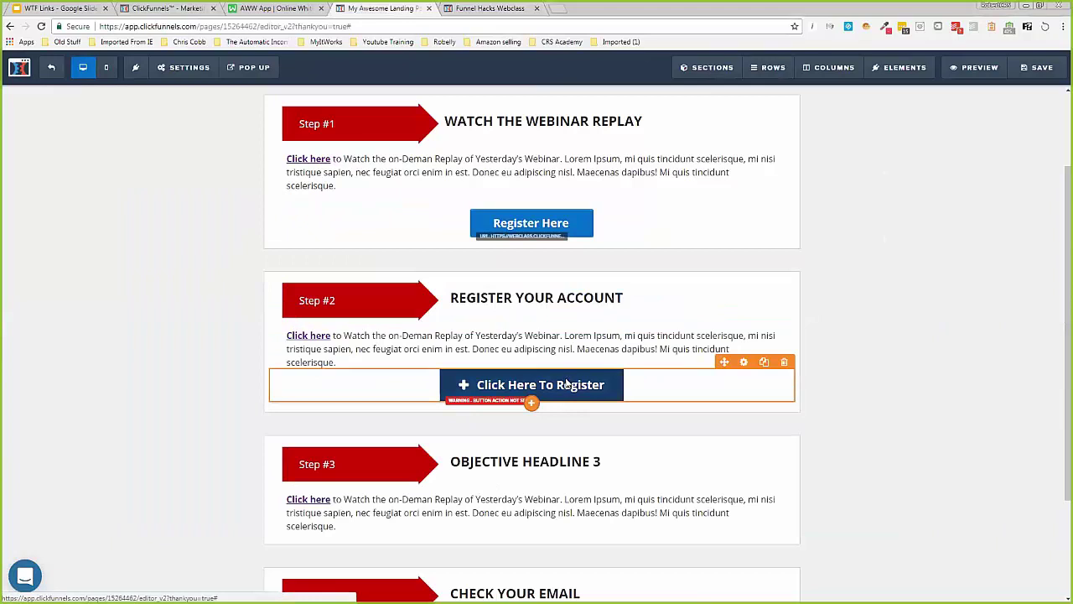
pyautogui.click(567, 383)
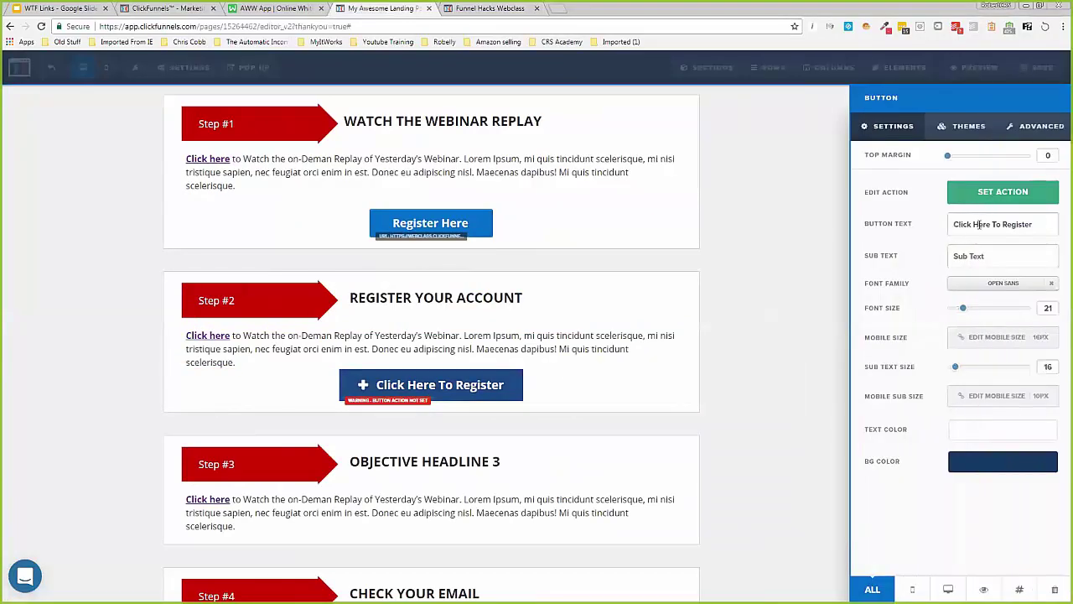
pyautogui.tripleClick(970, 223)
pyautogui.write('Gra')
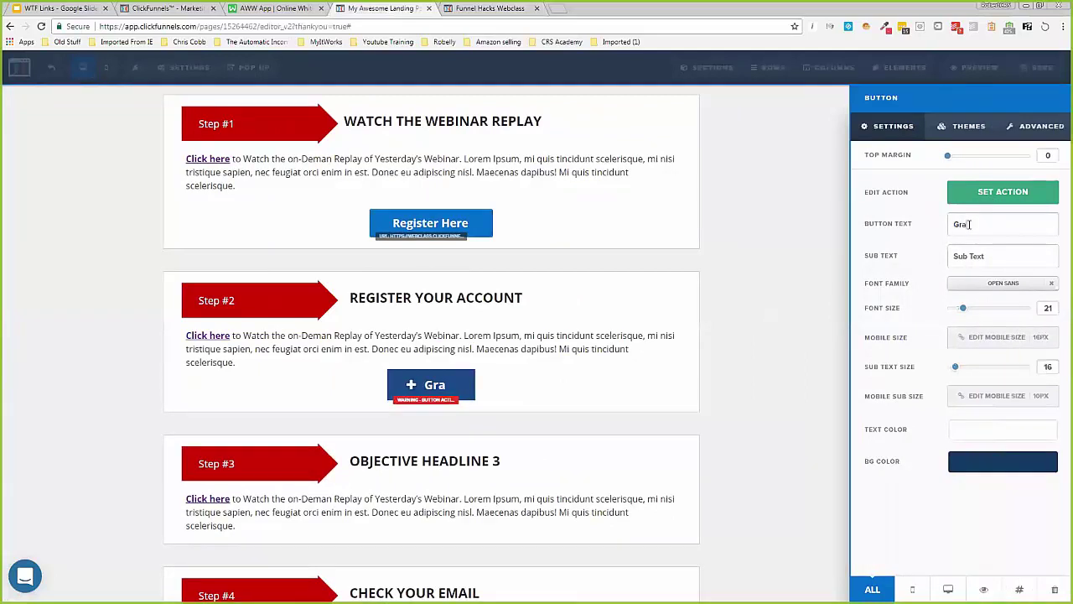
pyautogui.write('b You')
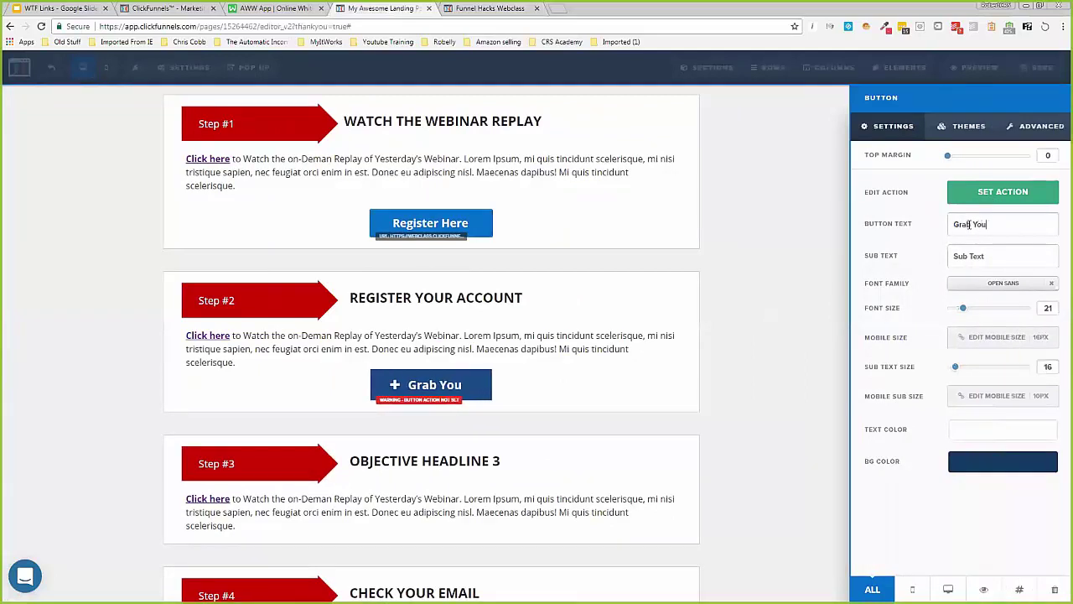
pyautogui.write('r 14 D')
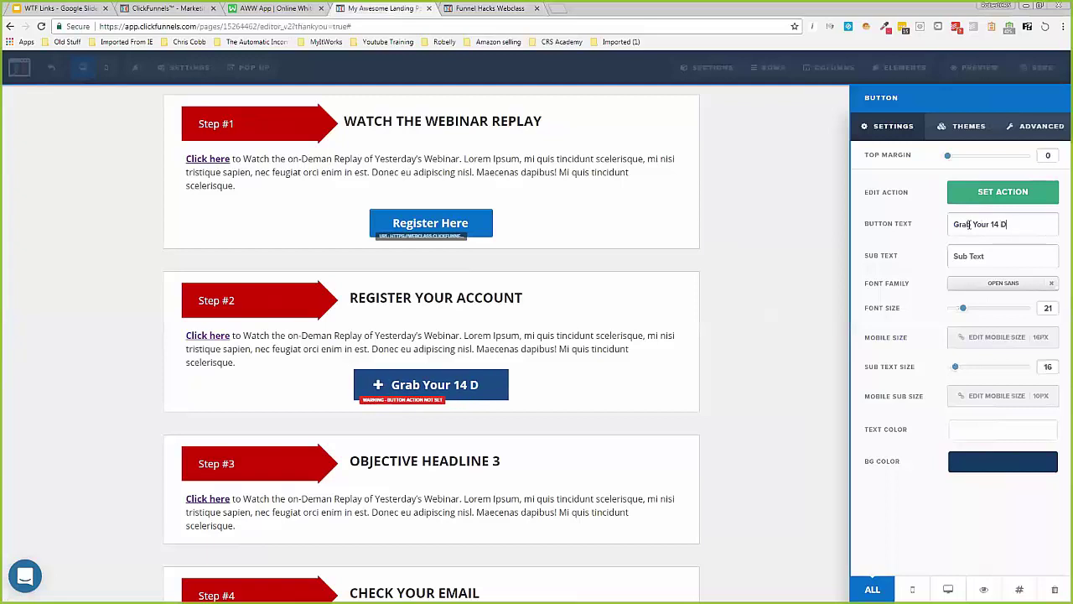
pyautogui.write('ay Trial')
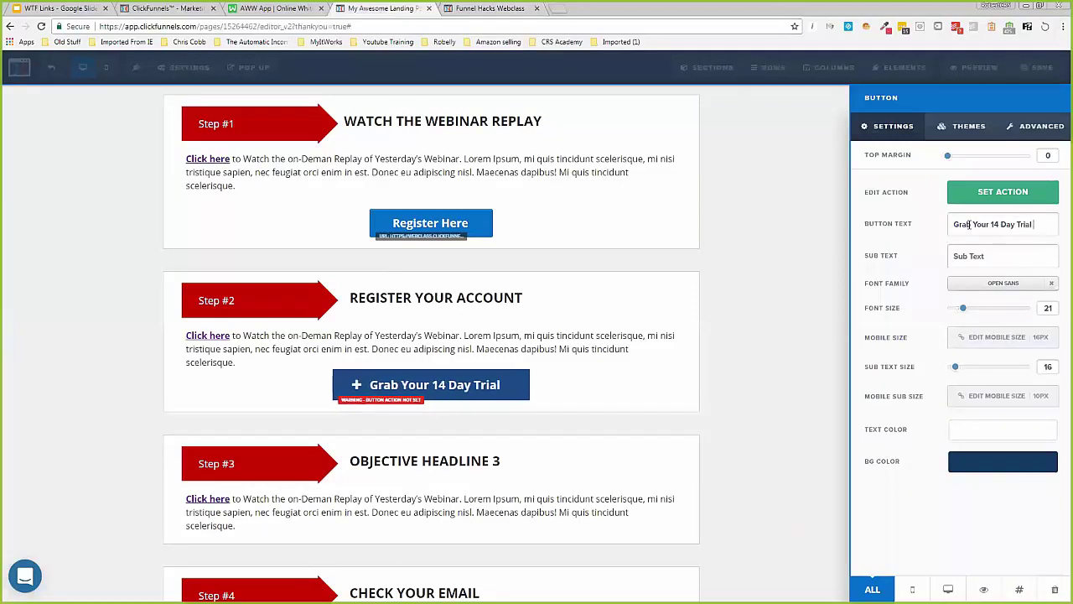
pyautogui.write(' Now')
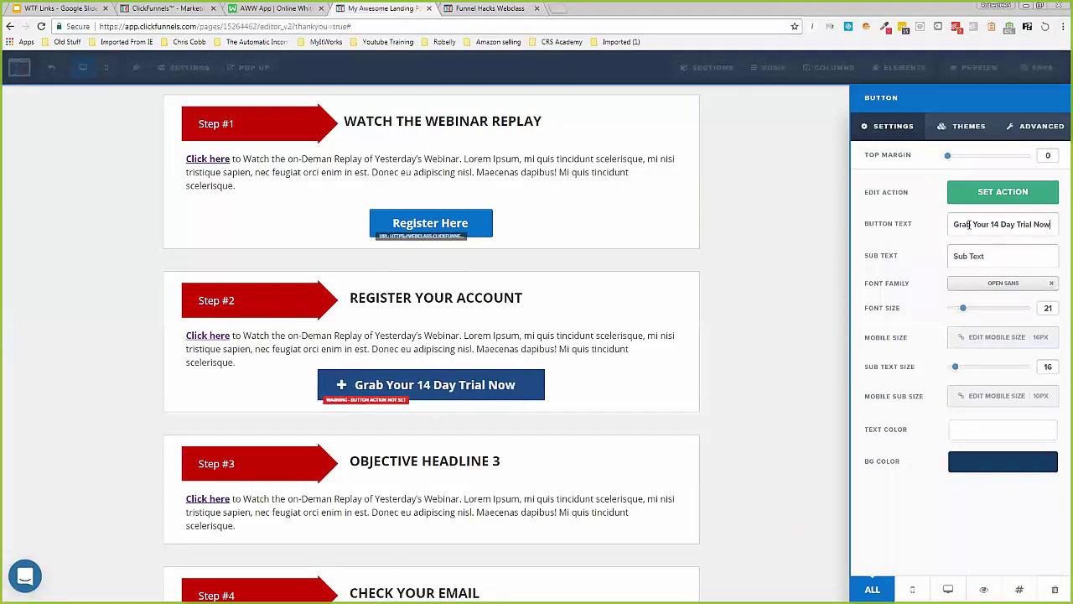
pyautogui.write('!')
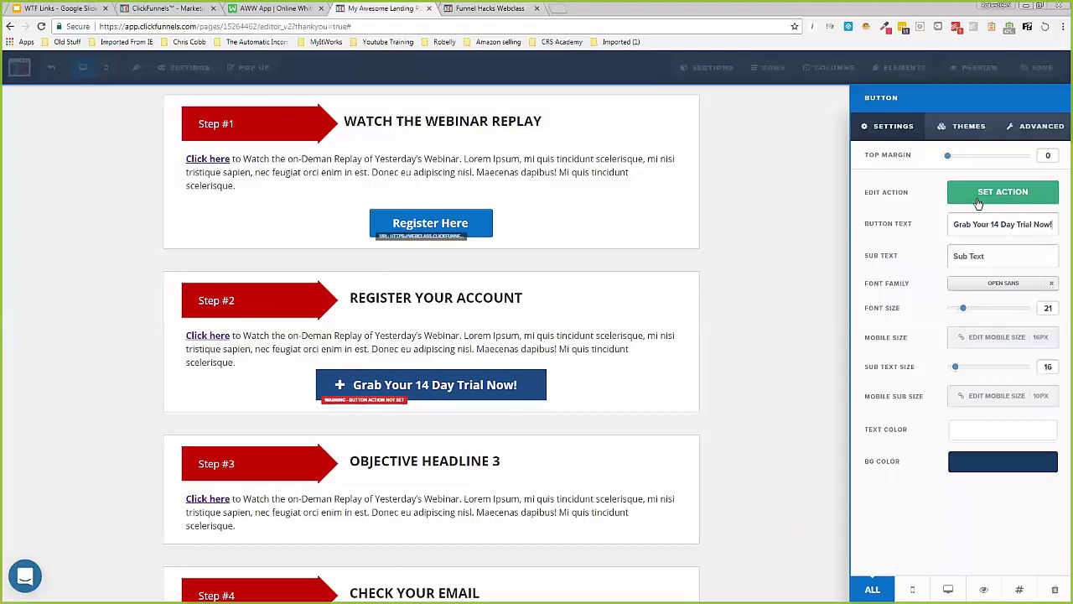
# - Set the button to go to the 14-day trial URL in a new tab
pyautogui.click(979, 199)
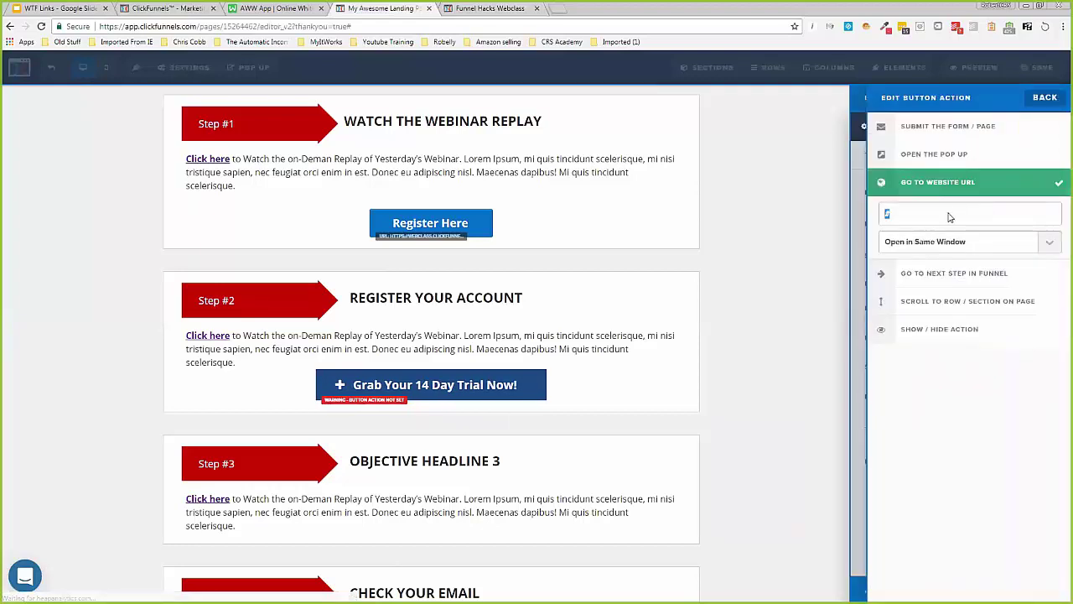
pyautogui.hotkey('ctrl', 'v')
pyautogui.click(964, 241)
pyautogui.click(977, 269)
pyautogui.click(834, 319)
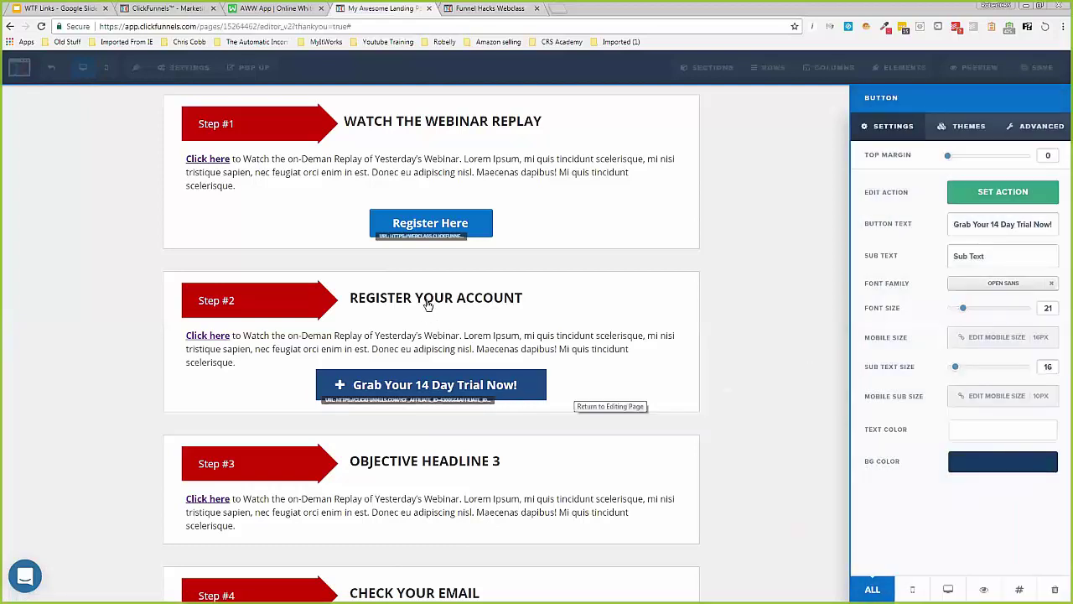
# - Link the Step #2 'Click here' text to the pasted URL and save the page
pyautogui.click(257, 348)
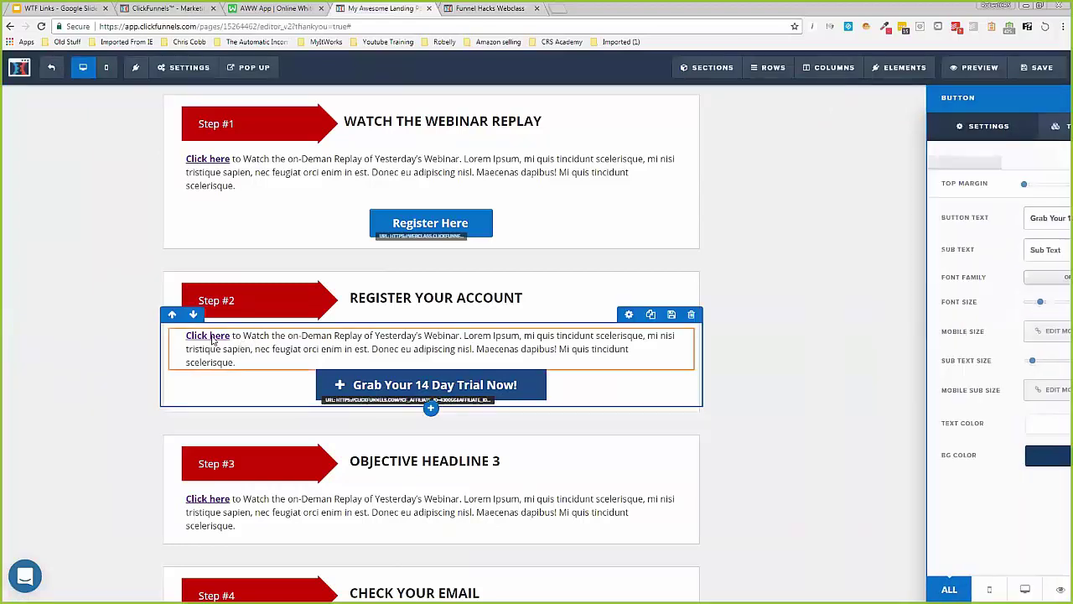
pyautogui.click(291, 337)
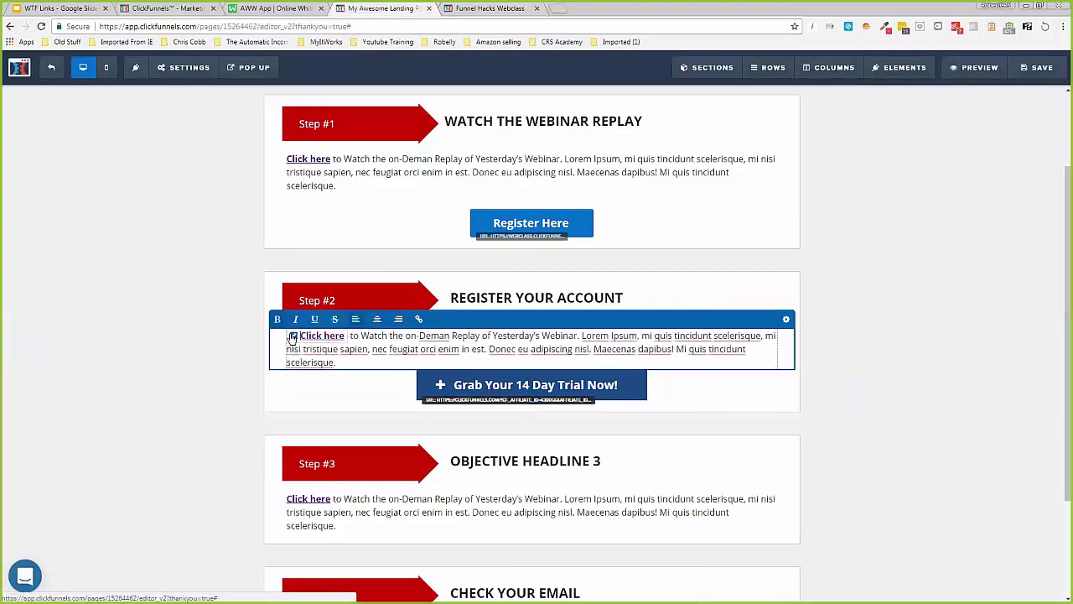
pyautogui.click(292, 336)
pyautogui.hotkey('ctrl', 'v')
pyautogui.click(875, 343)
pyautogui.click(1043, 68)
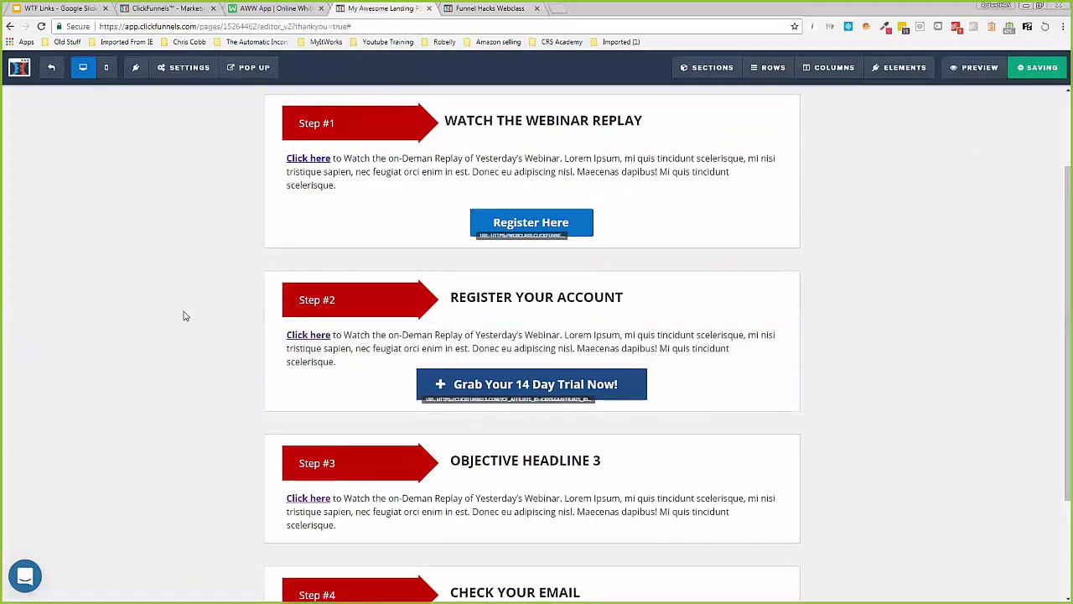
# - Set the page's SEO title to 'Thank You' and save again
pyautogui.scroll(-2, 185, 316)
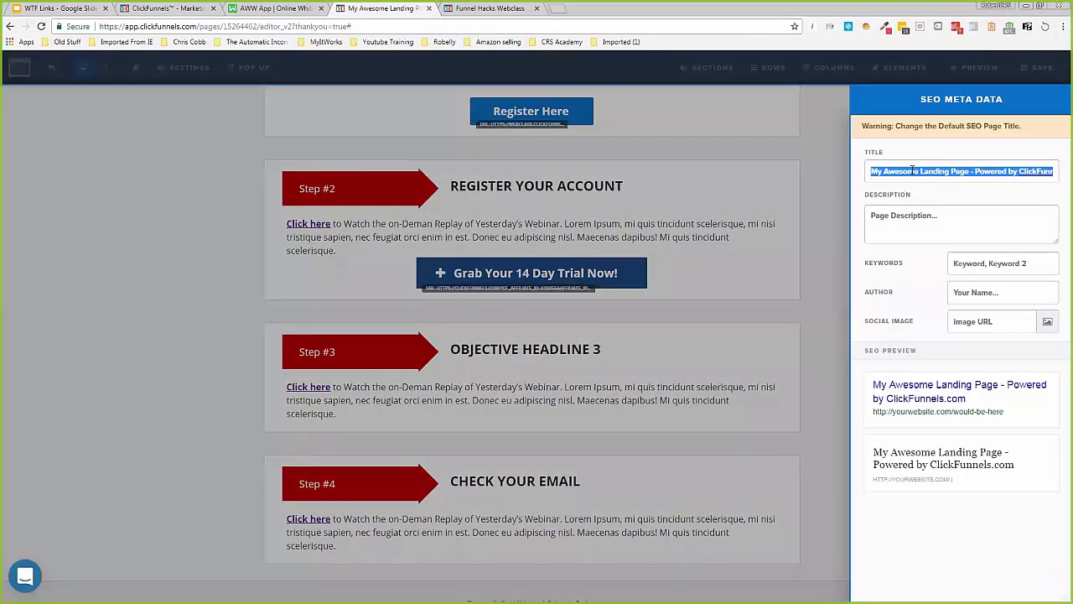
pyautogui.write('Thank You')
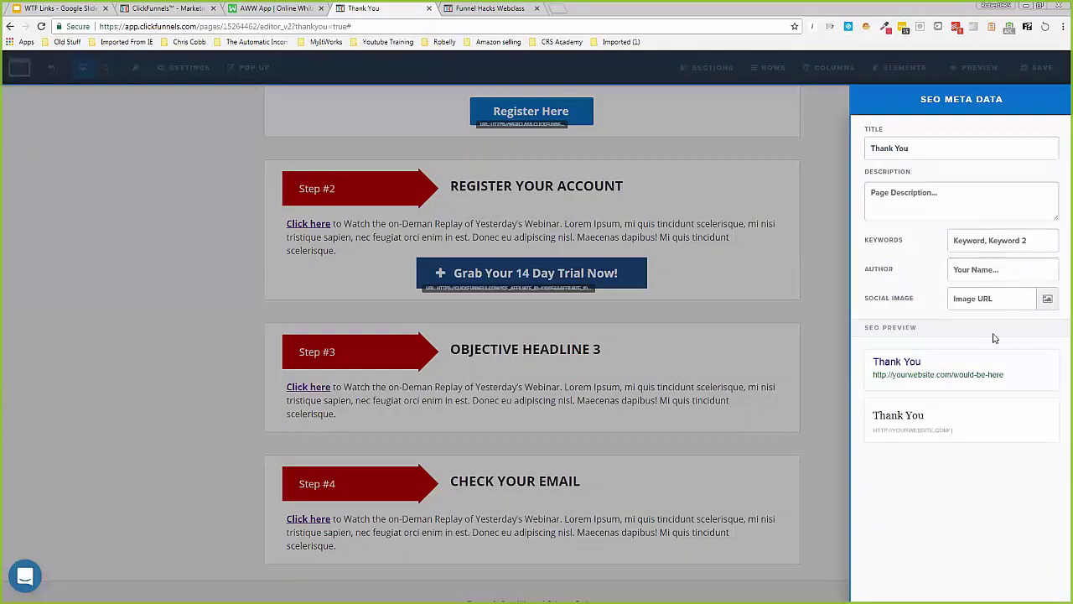
pyautogui.click(836, 289)
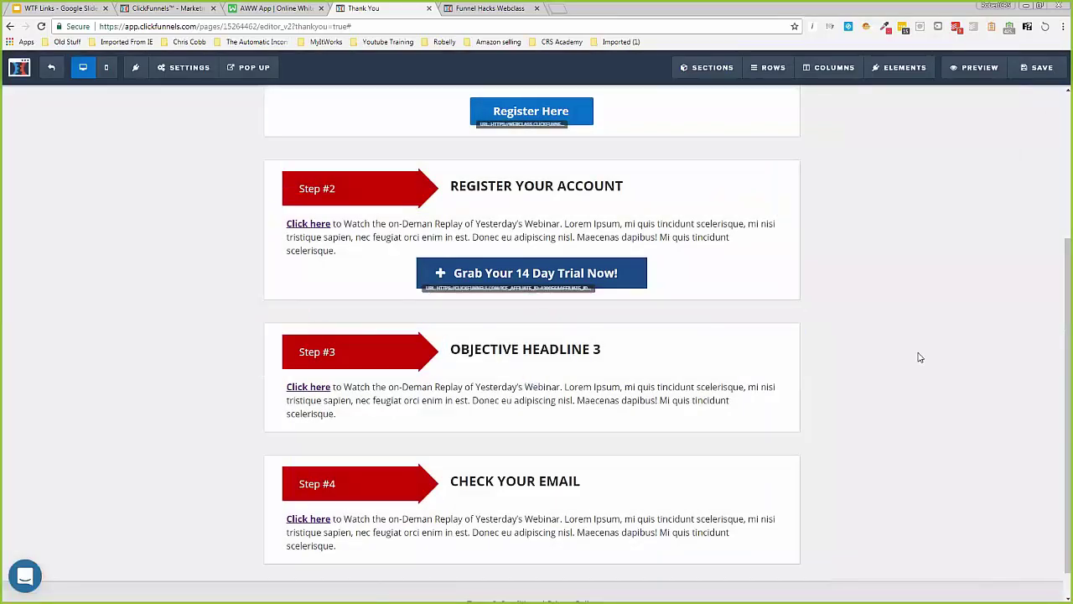
pyautogui.click(1040, 67)
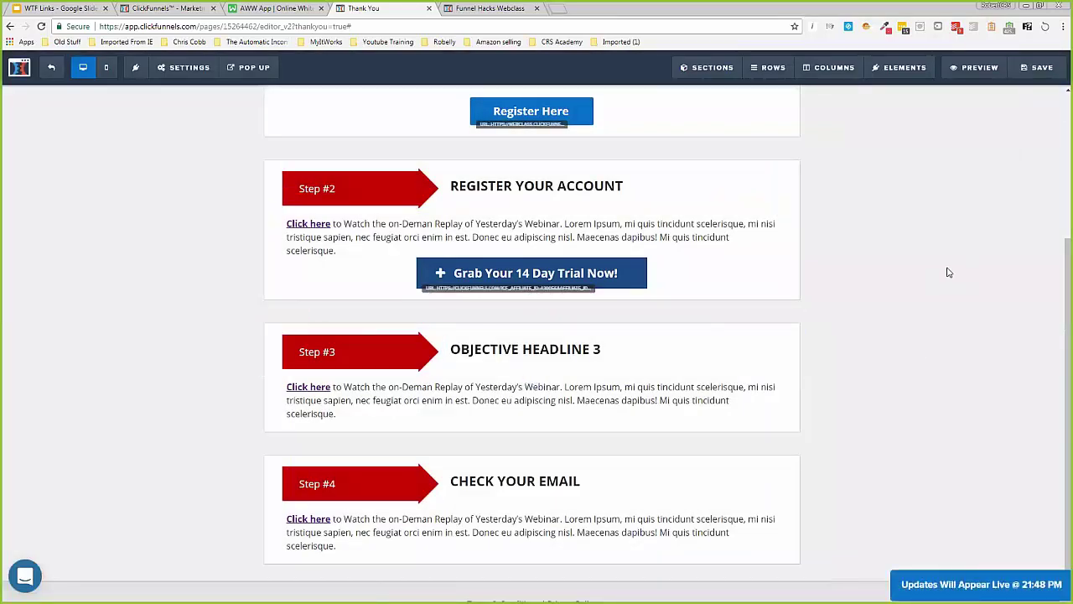
pyautogui.scroll(-1, 923, 302)
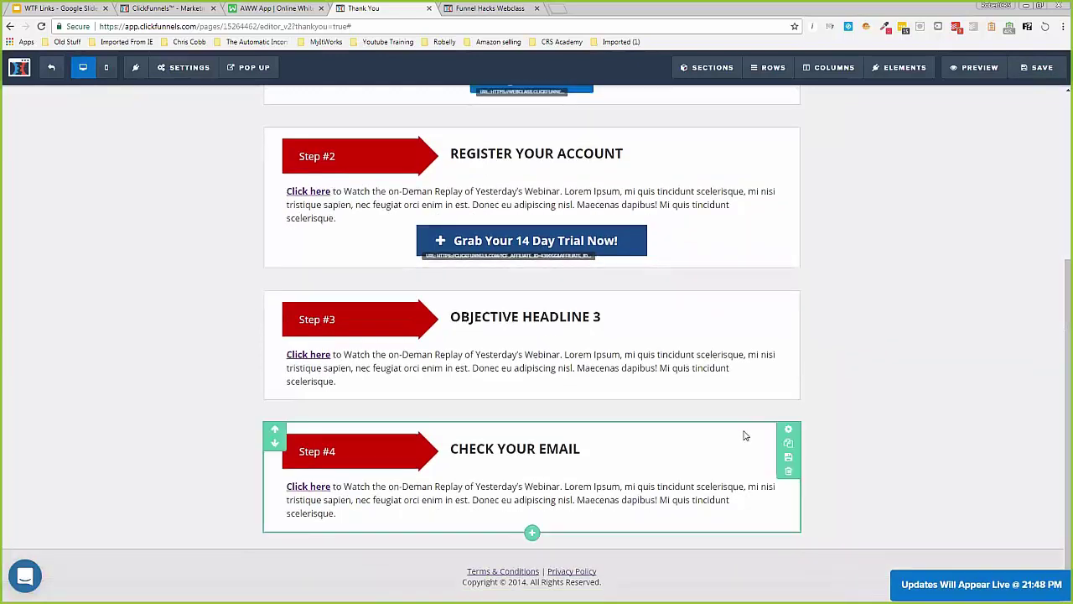
pyautogui.click(791, 430)
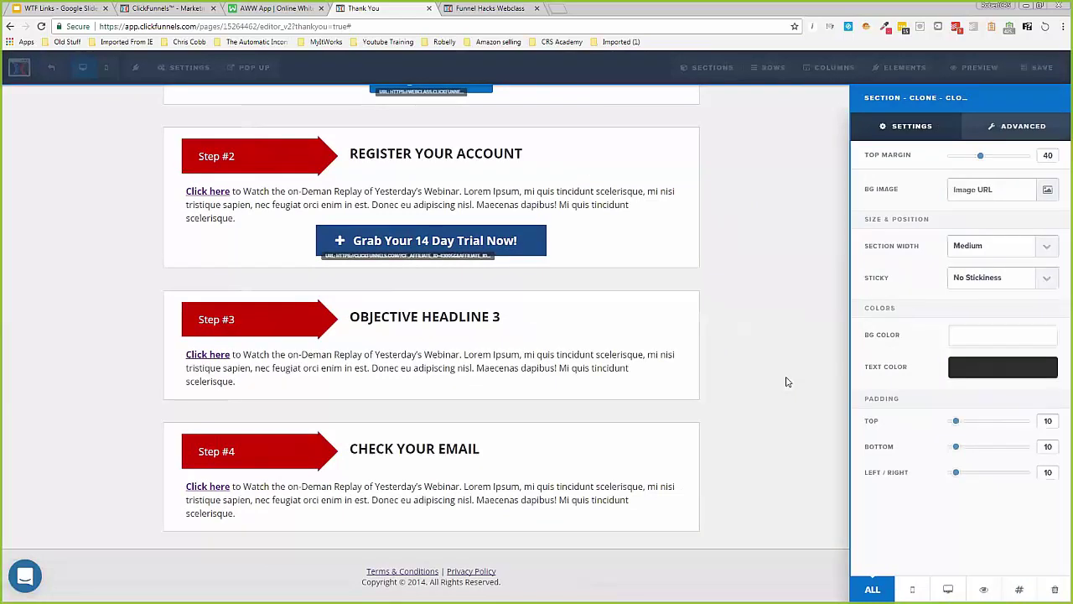
pyautogui.click(786, 381)
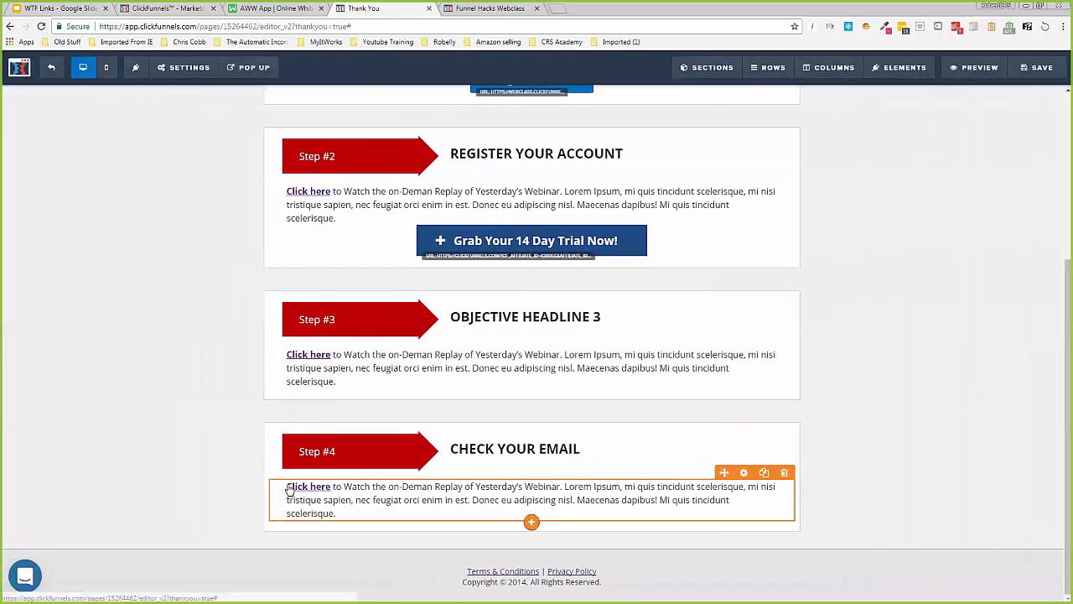
pyautogui.click(292, 493)
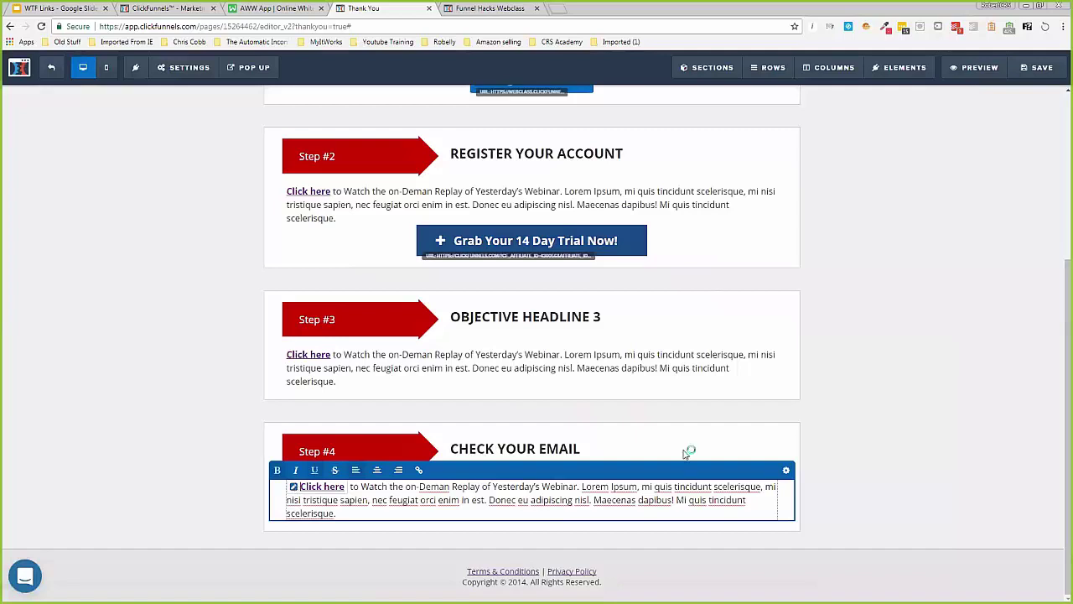
pyautogui.click(855, 419)
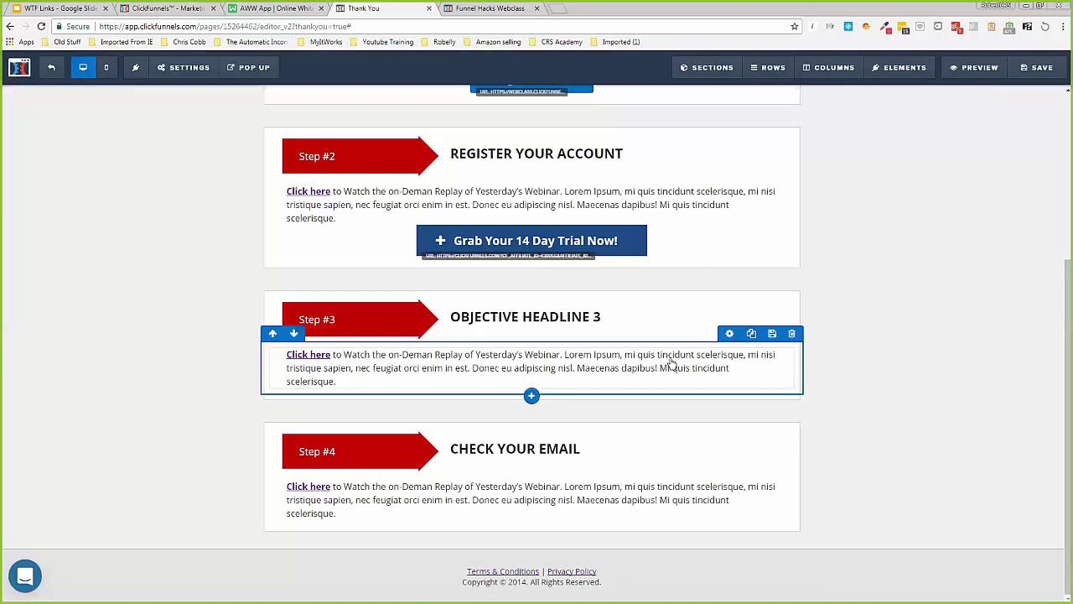
# - Retitle the Step #3 headline 'Download Your Funnel Strategies Ebook'
pyautogui.tripleClick(504, 322)
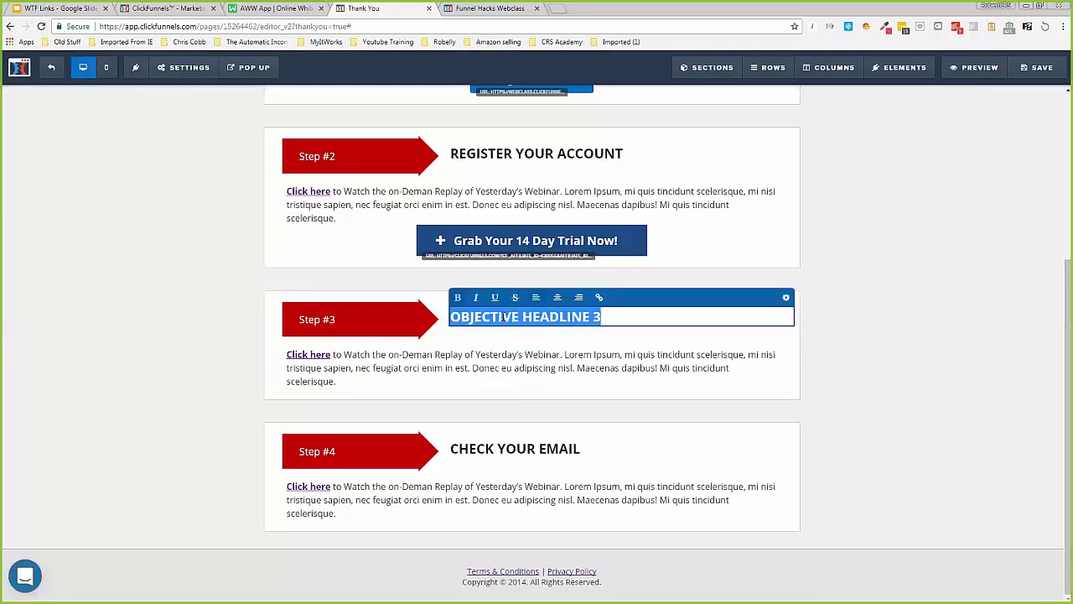
pyautogui.write('Download Your')
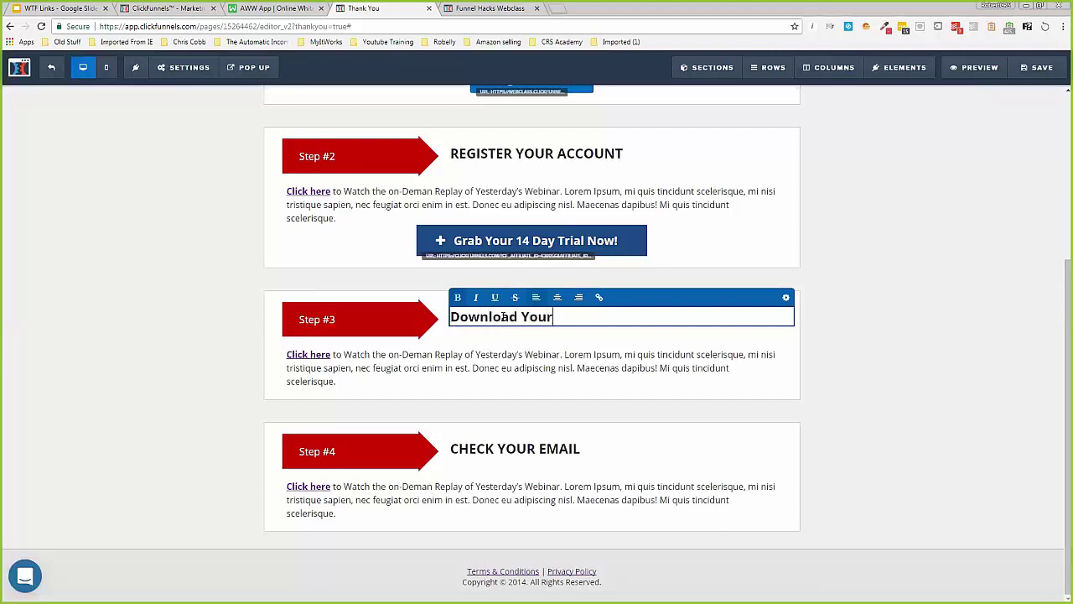
pyautogui.write(' Funnel St')
pyautogui.write('rateg')
pyautogui.press('BackSpace')
pyautogui.write('tegies E')
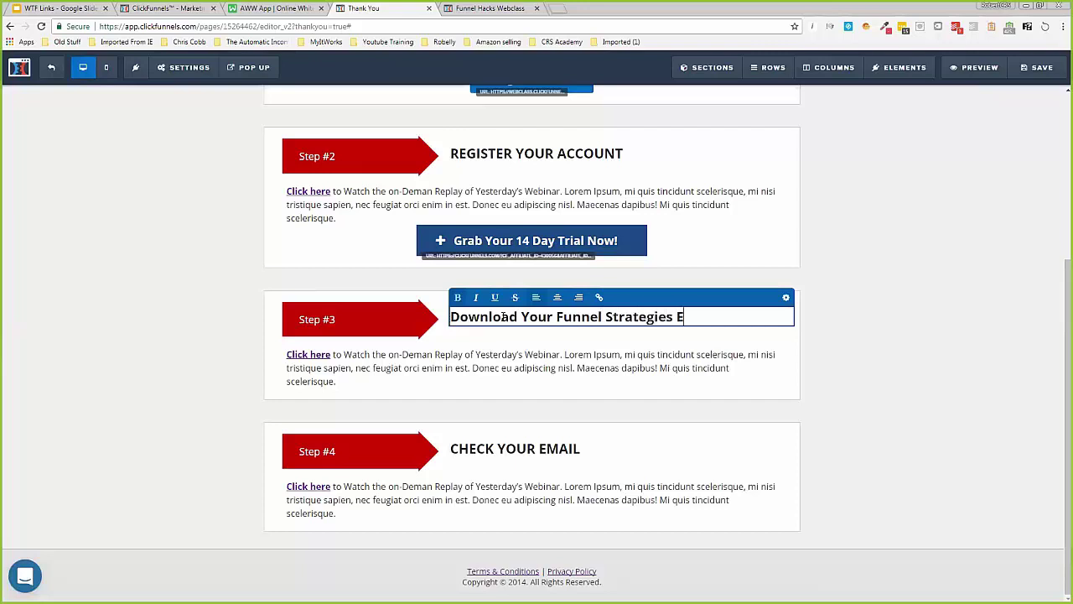
pyautogui.write('book')
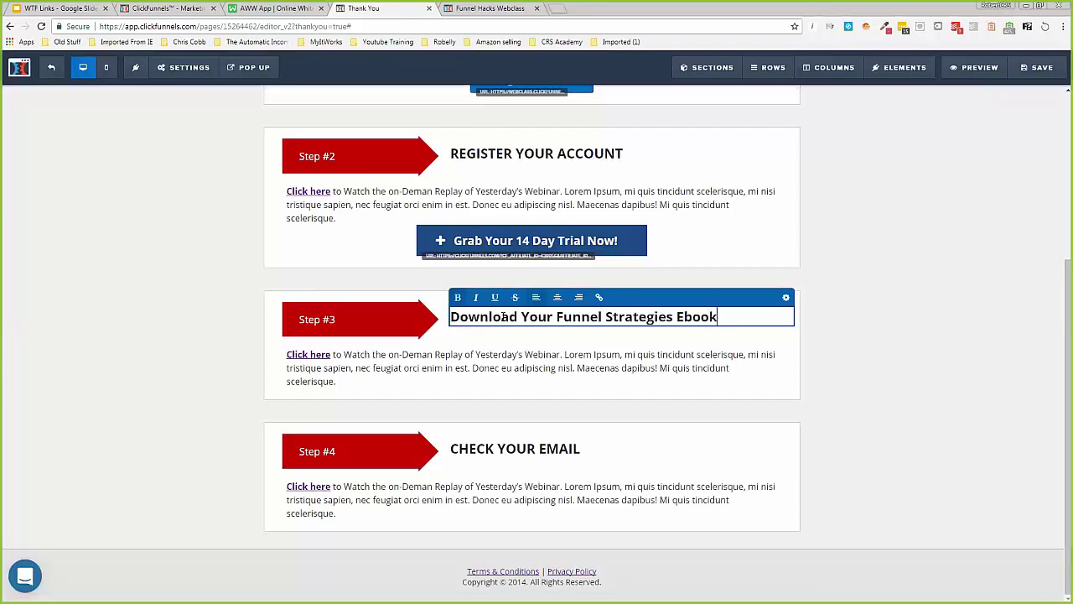
pyautogui.click(822, 370)
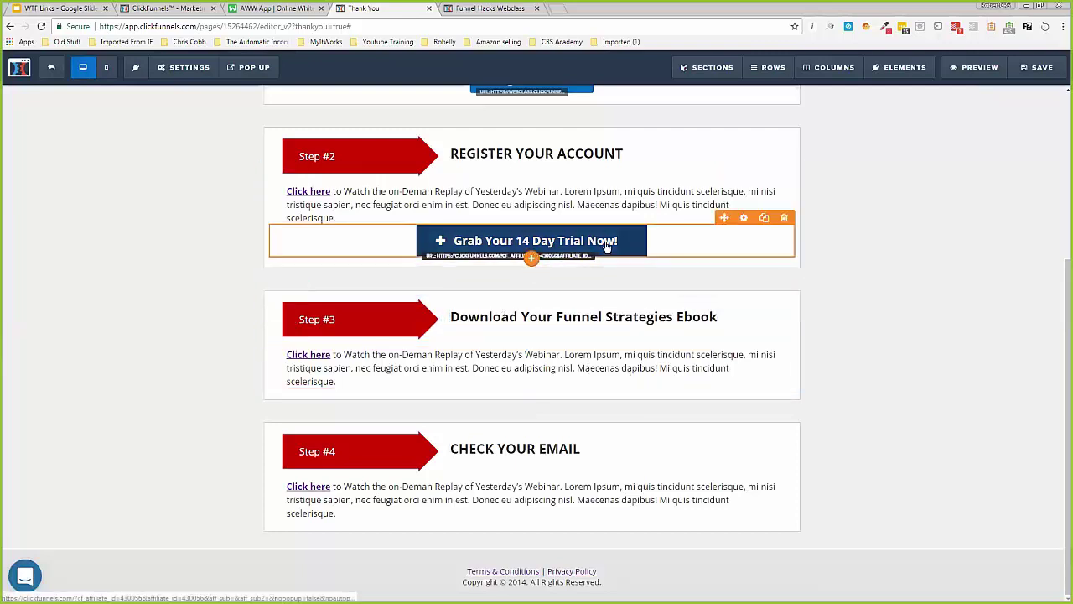
# - Duplicate the trial button under the Step #3 paragraph and relabel it 'DOWNLOAD'
pyautogui.click(764, 218)
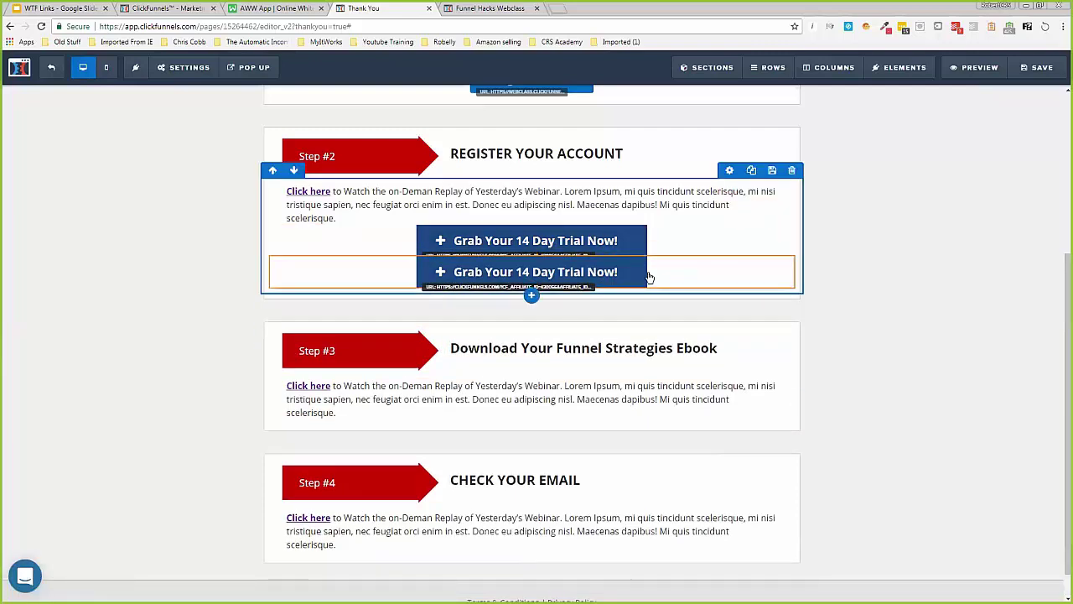
pyautogui.moveTo(626, 352); pyautogui.dragTo(619, 425)
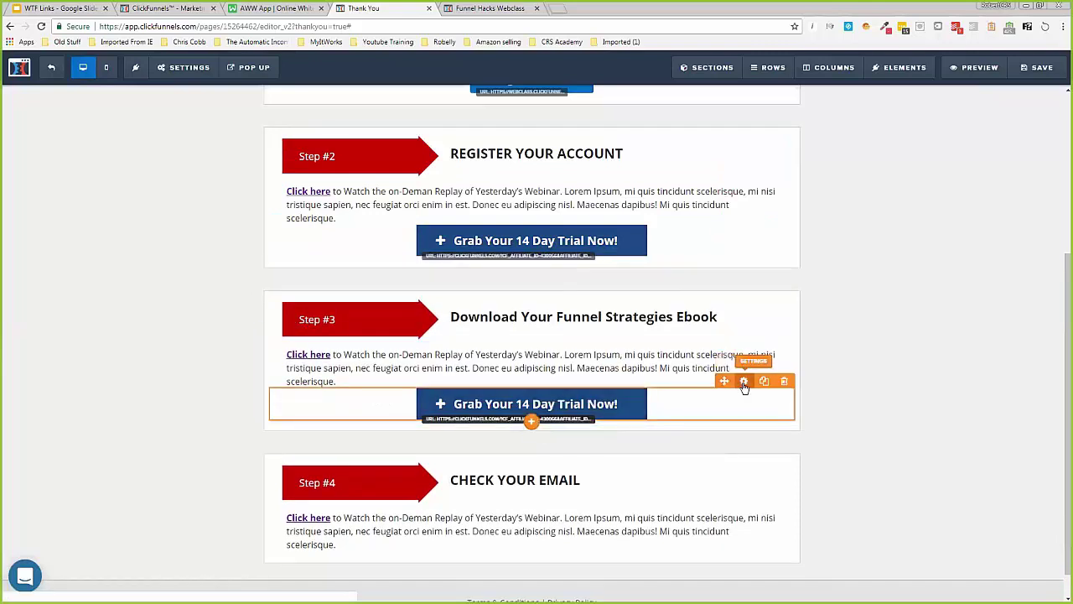
pyautogui.click(744, 382)
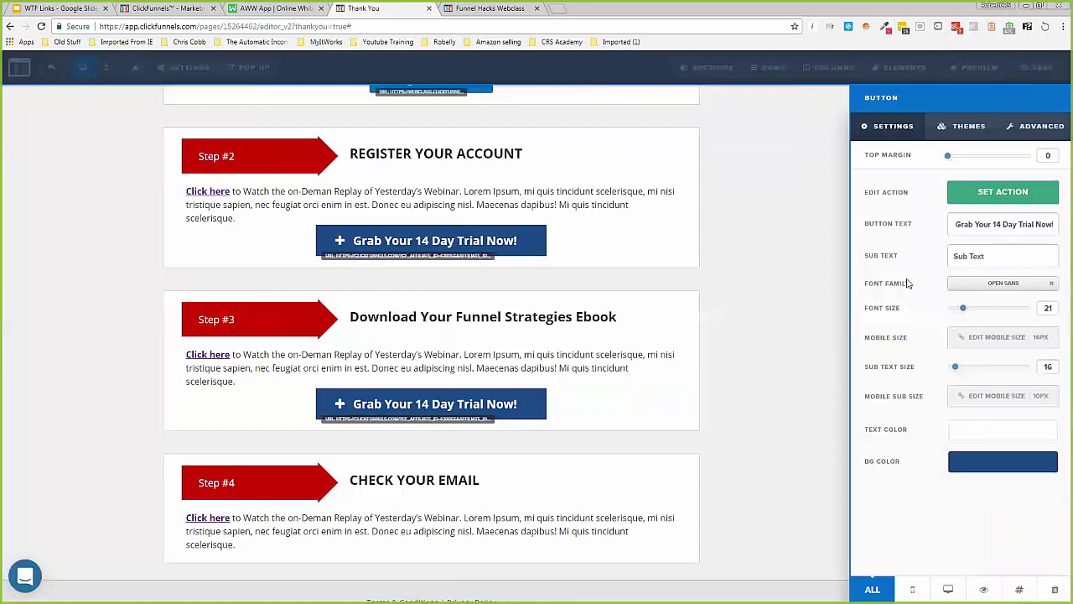
pyautogui.tripleClick(978, 228)
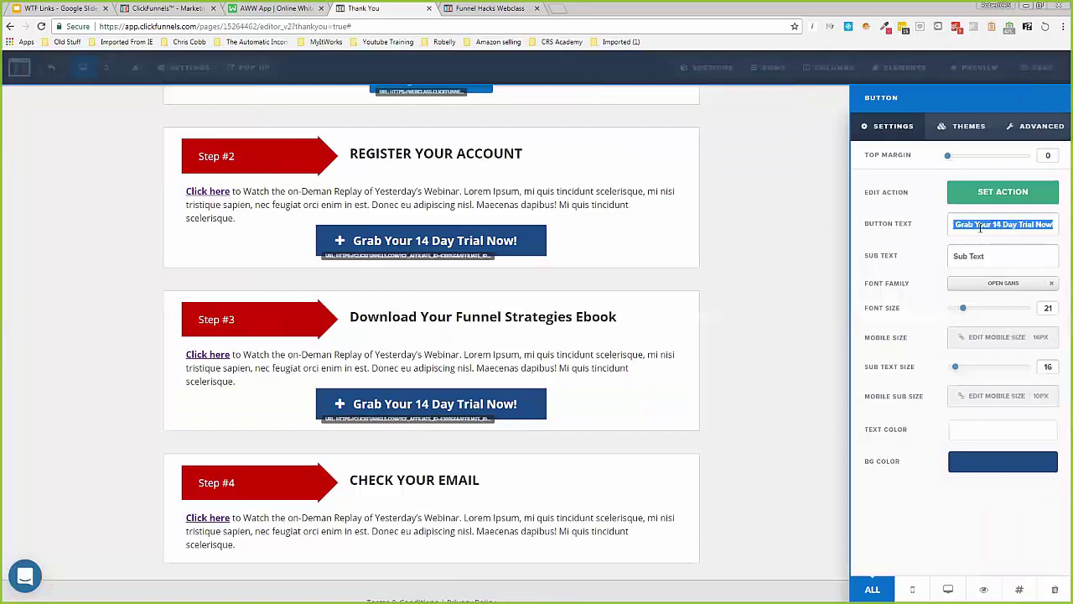
pyautogui.write('DOWNLOAD')
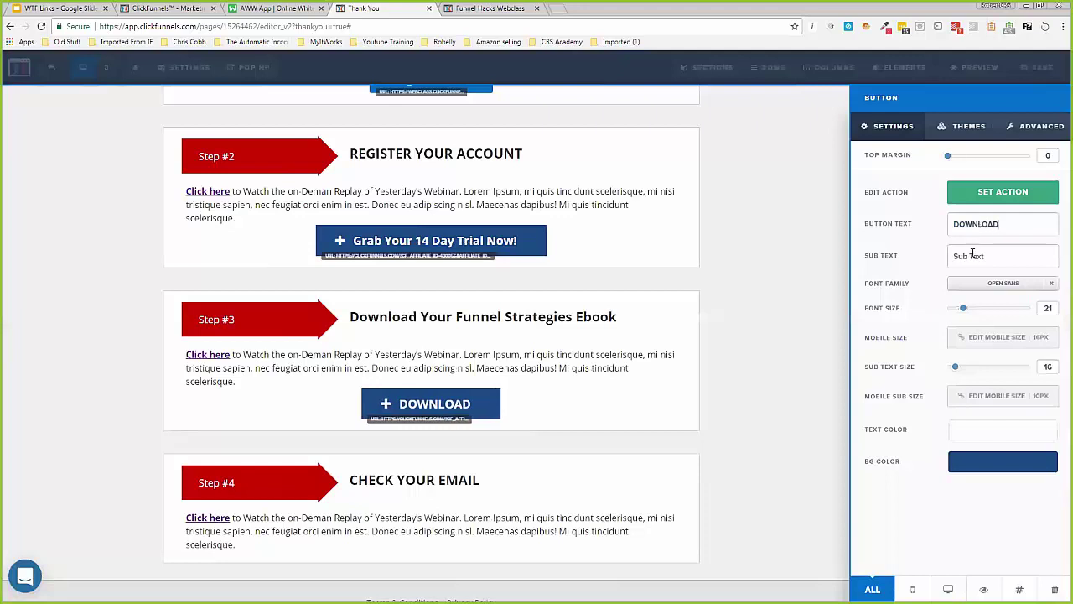
pyautogui.click(773, 363)
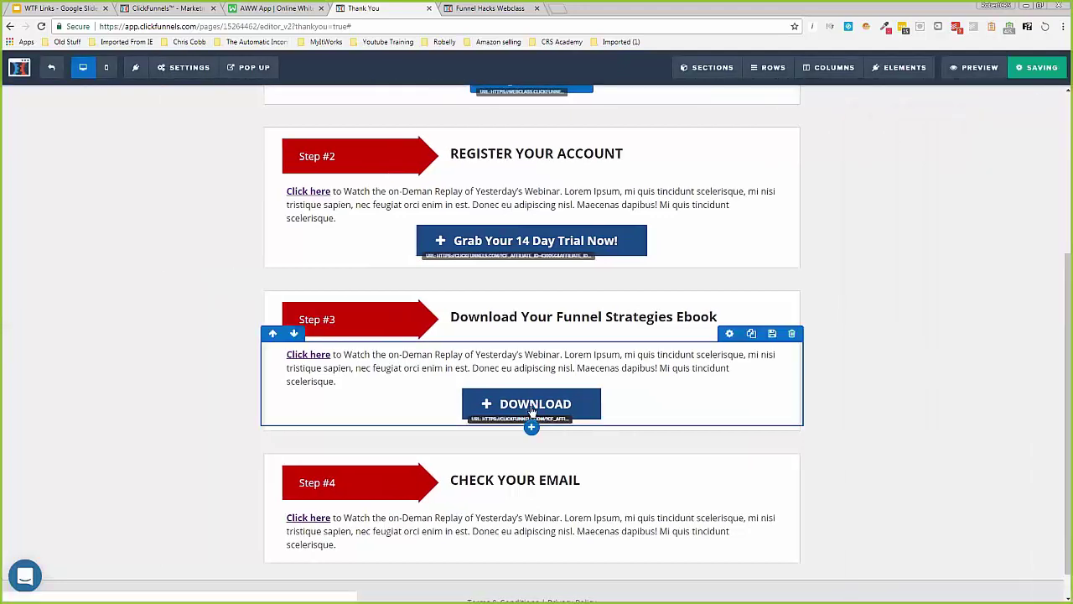
# - Go to the account's Digital Assets list from the funnel dashboard
pyautogui.click(161, 8)
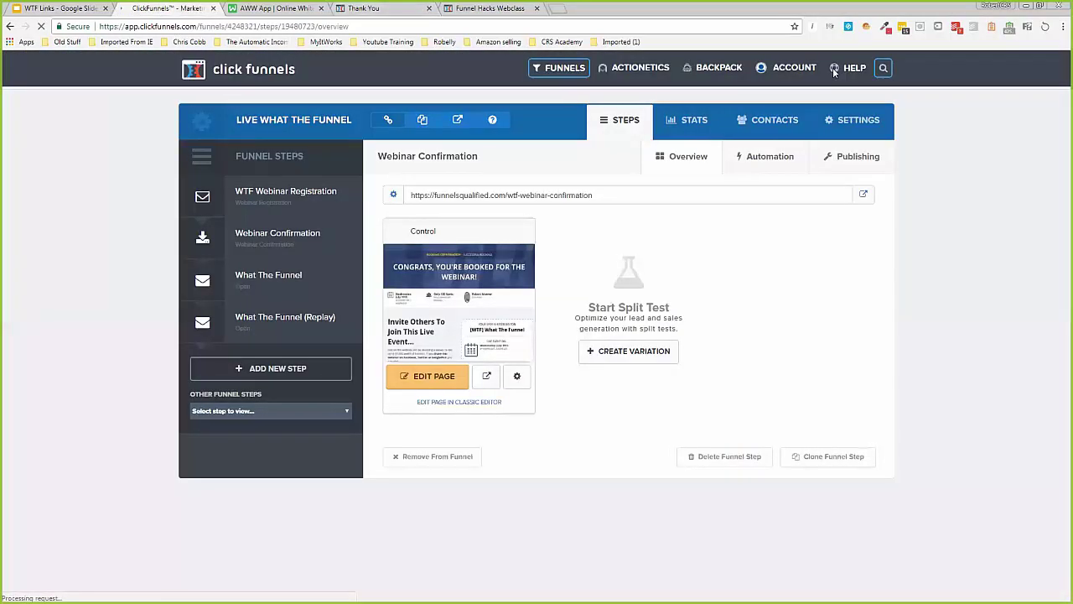
pyautogui.moveTo(786, 70)
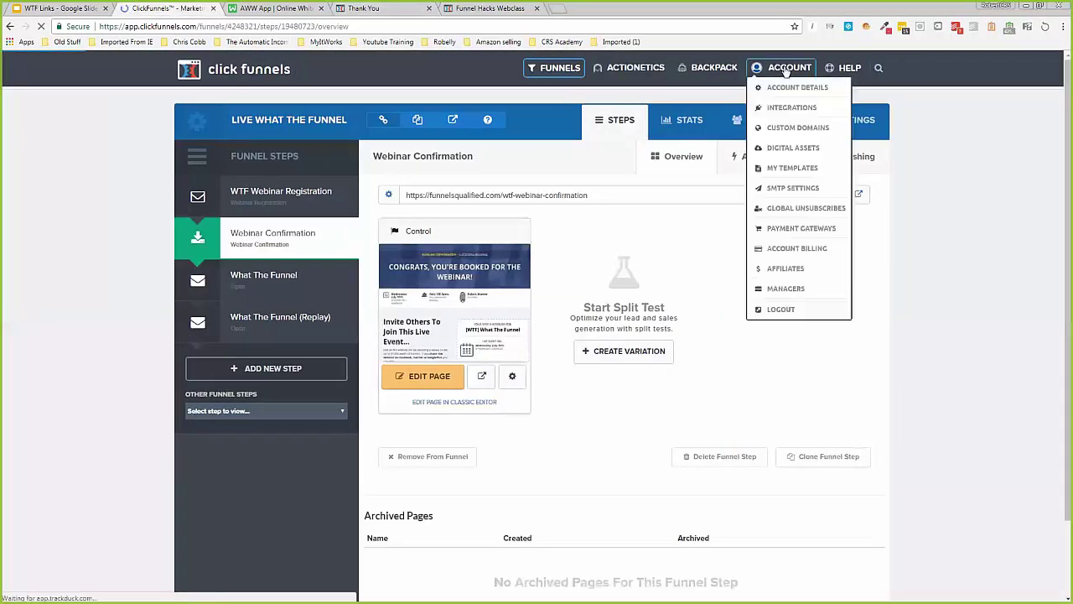
pyautogui.click(791, 148)
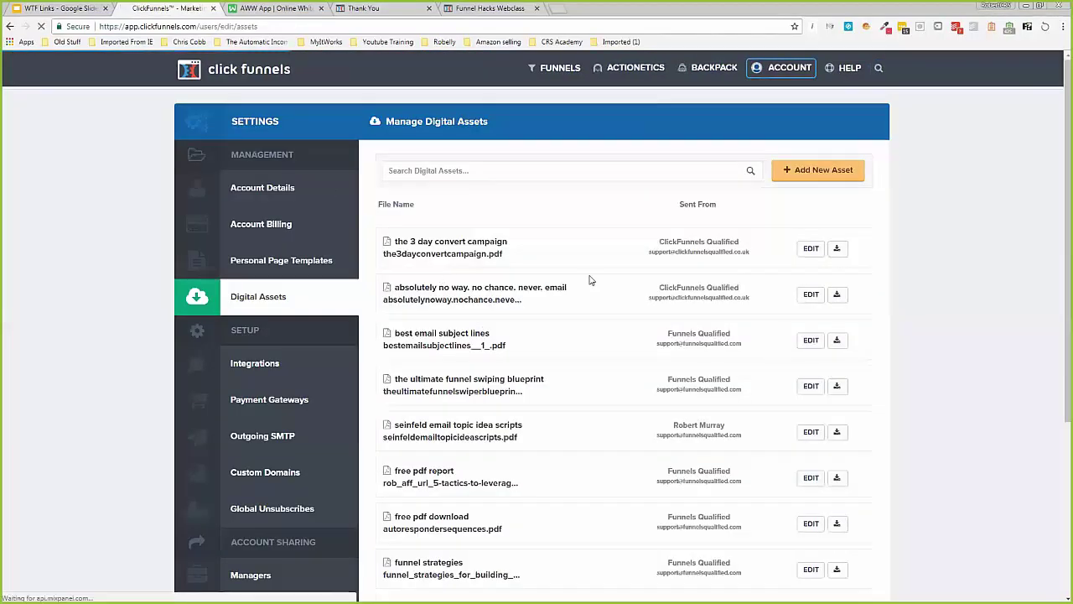
pyautogui.scroll(-3, 591, 271)
pyautogui.scroll(-1, 590, 271)
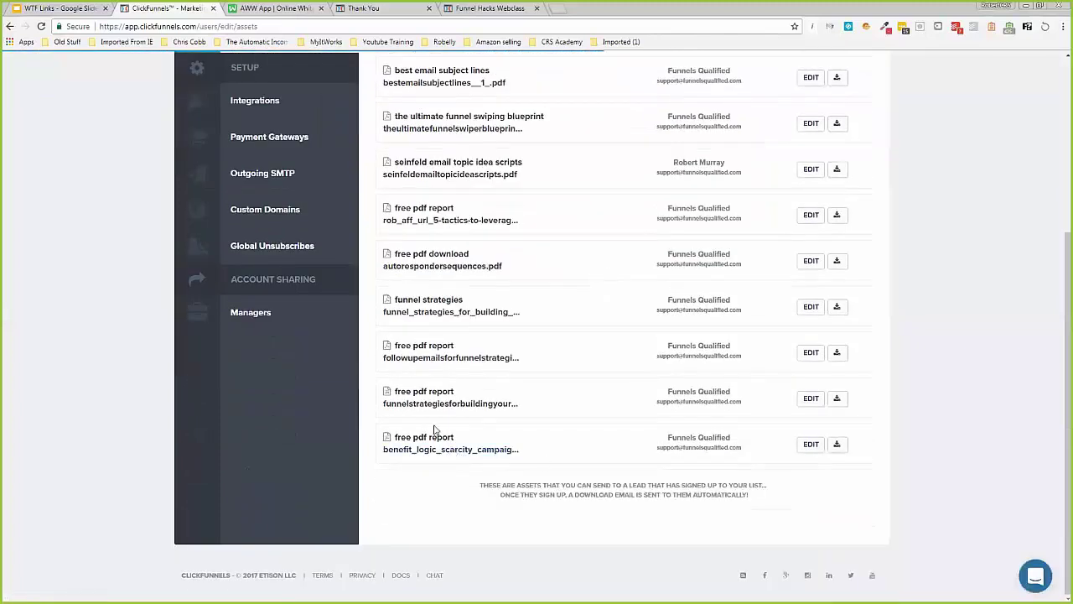
# - Open the funnel strategies ebook asset's details and select its Path To Current File URL
pyautogui.click(811, 399)
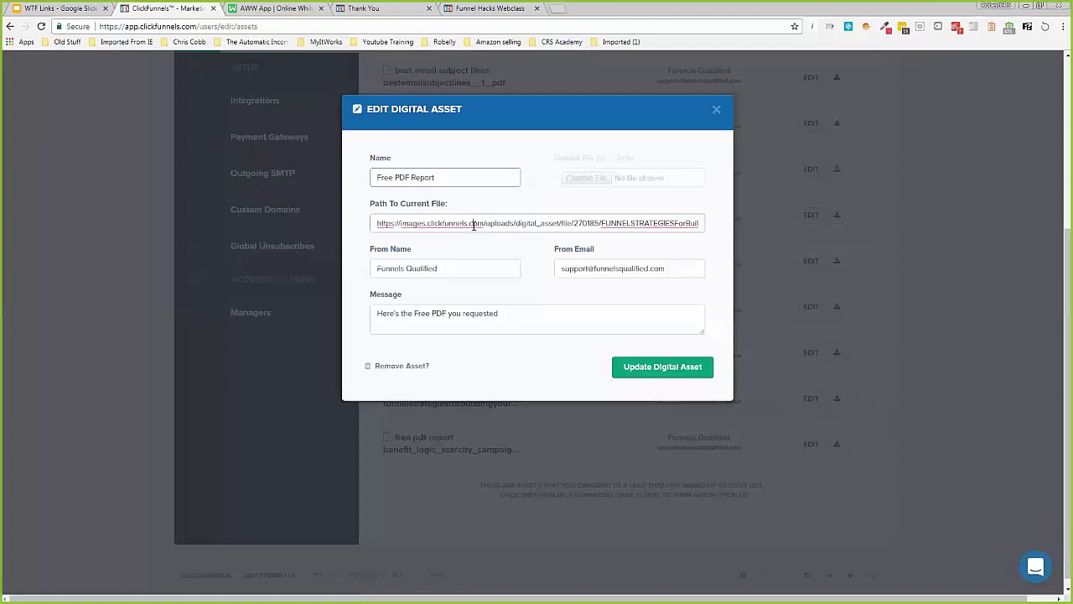
pyautogui.tripleClick(472, 222)
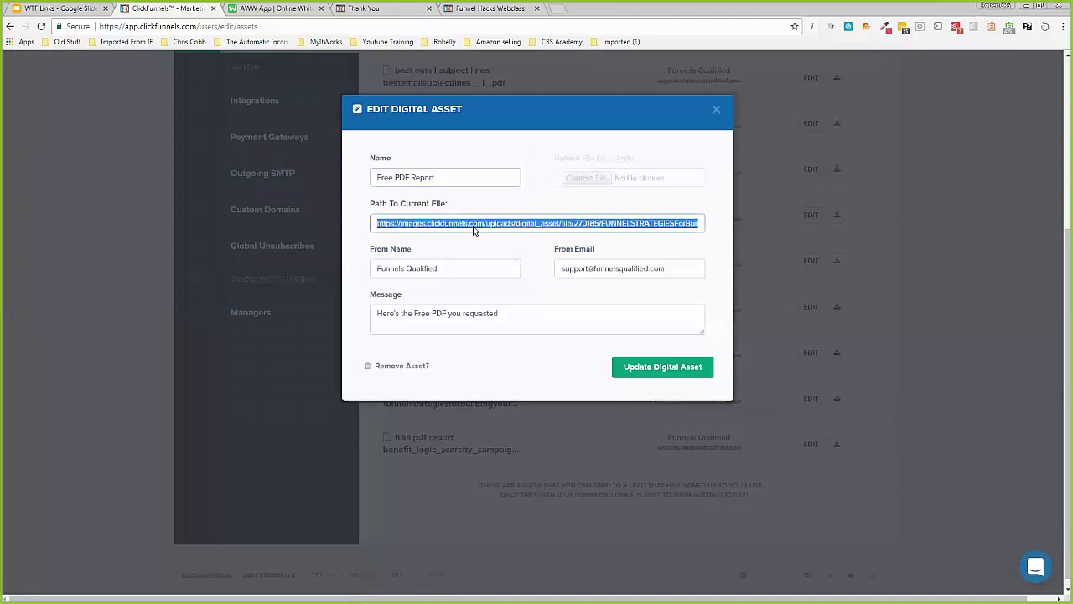
pyautogui.click(716, 110)
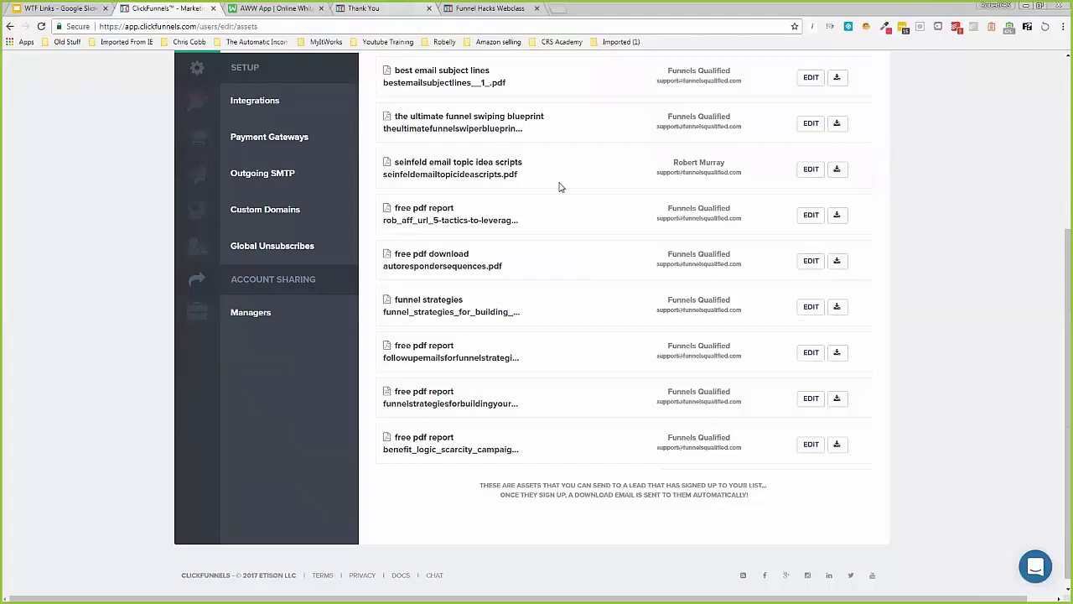
pyautogui.scroll(3, 559, 180)
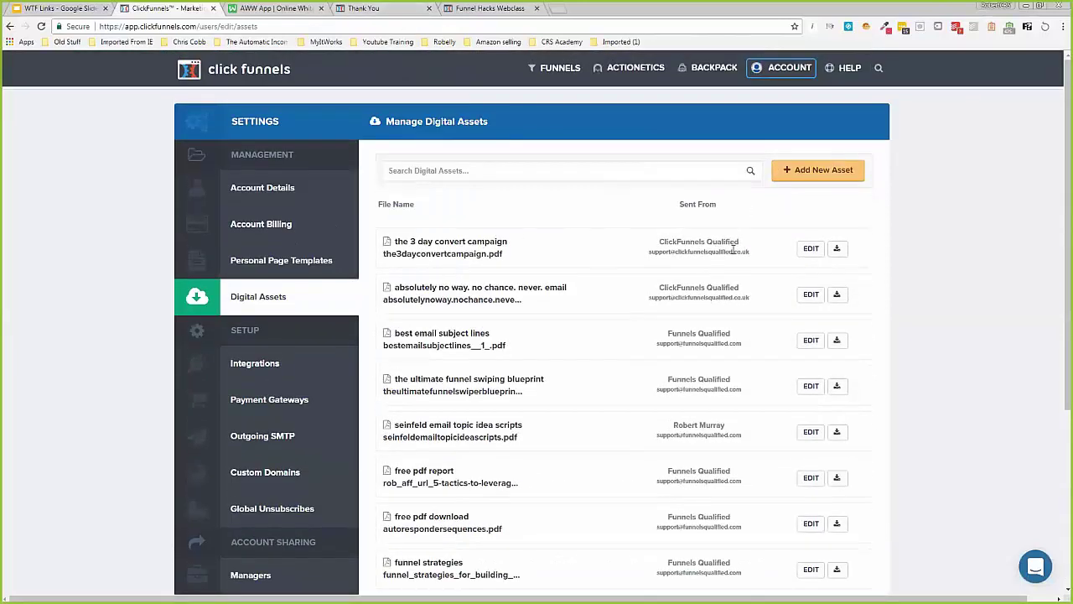
pyautogui.scroll(-3, 778, 342)
pyautogui.click(811, 386)
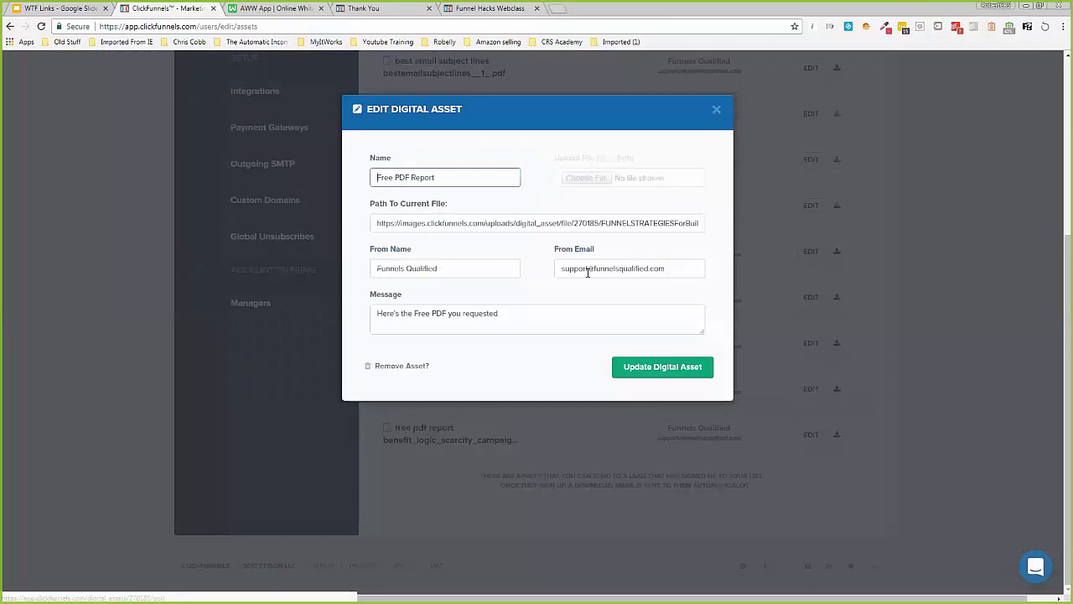
# - Point the Step #3 DOWNLOAD button at the pasted ebook .docx file URL
pyautogui.click(716, 109)
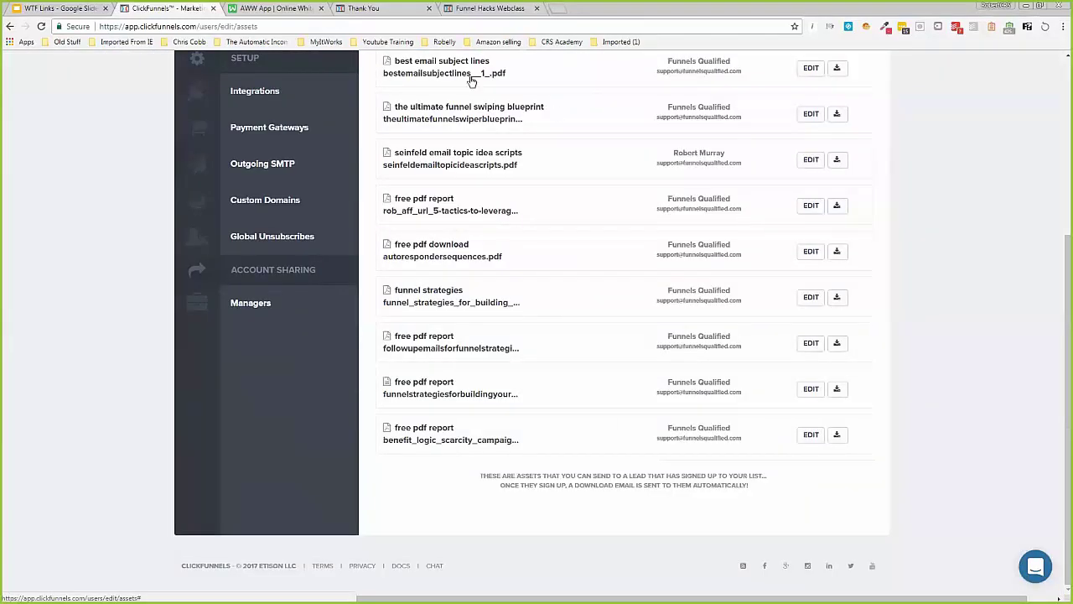
pyautogui.click(369, 10)
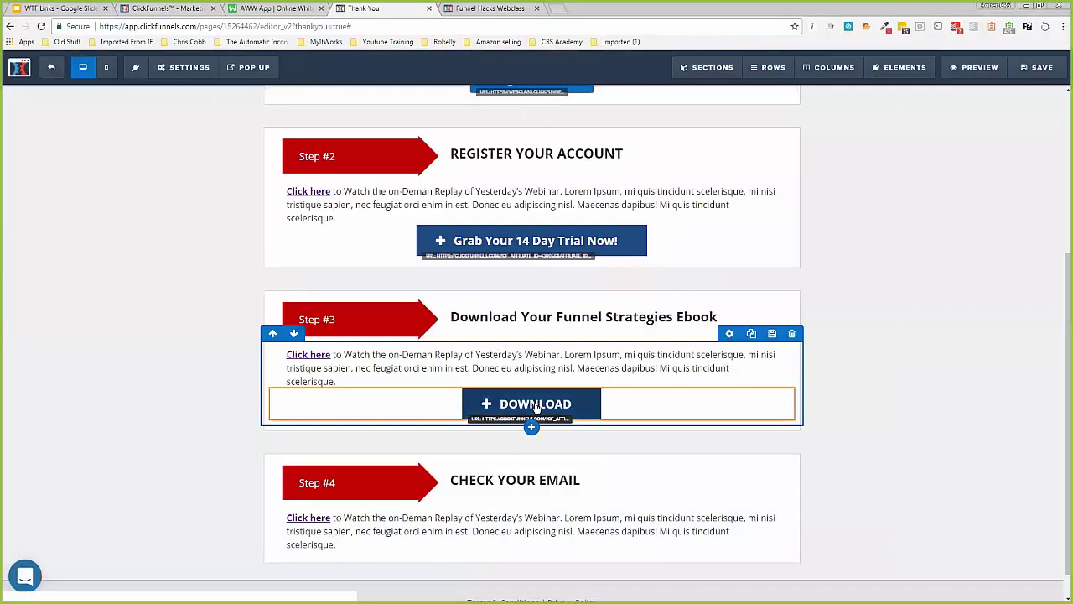
pyautogui.click(537, 405)
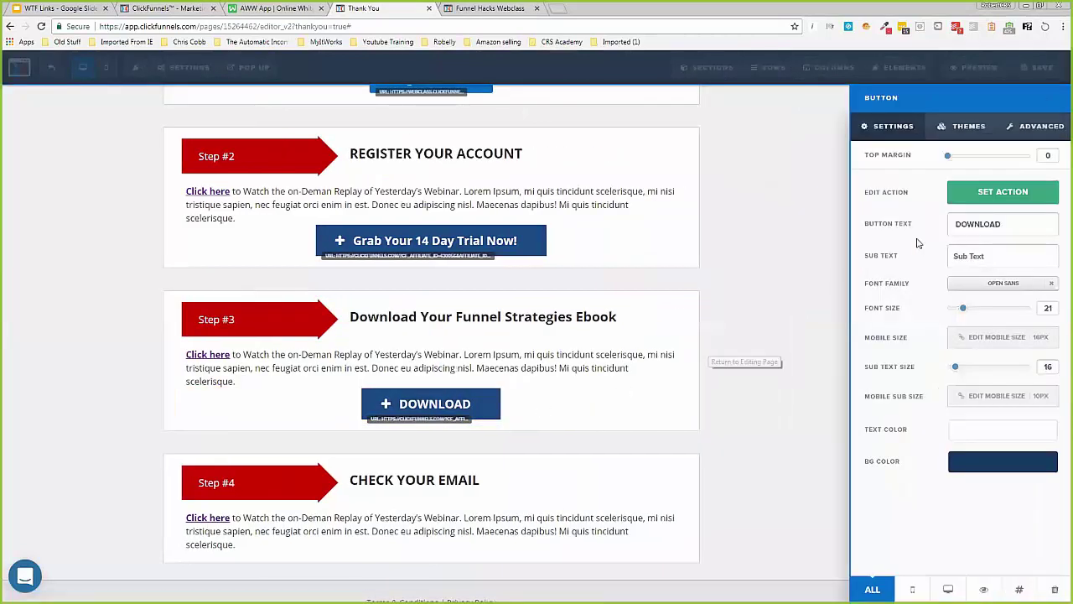
pyautogui.click(987, 194)
pyautogui.tripleClick(937, 214)
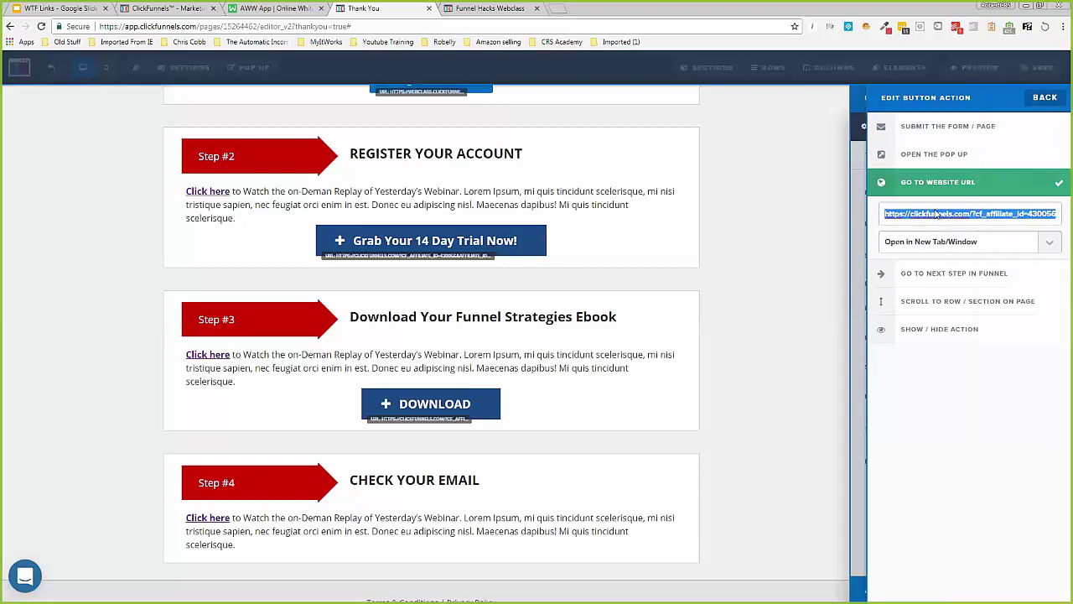
pyautogui.hotkey('ctrl', 'v')
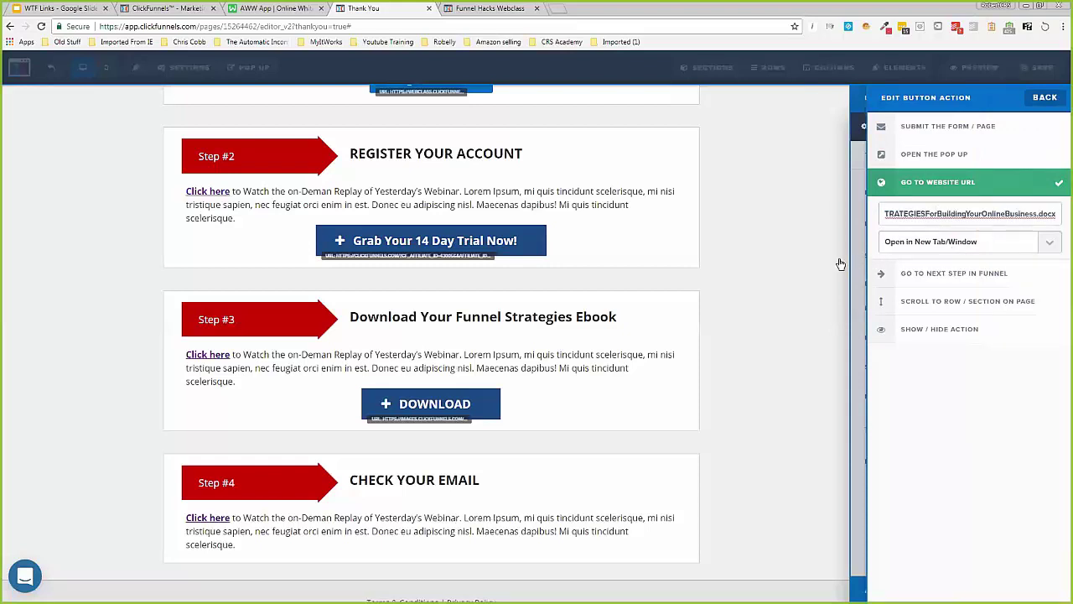
pyautogui.click(840, 263)
# - Save the thank-you page and open its live preview
pyautogui.scroll(5, 914, 163)
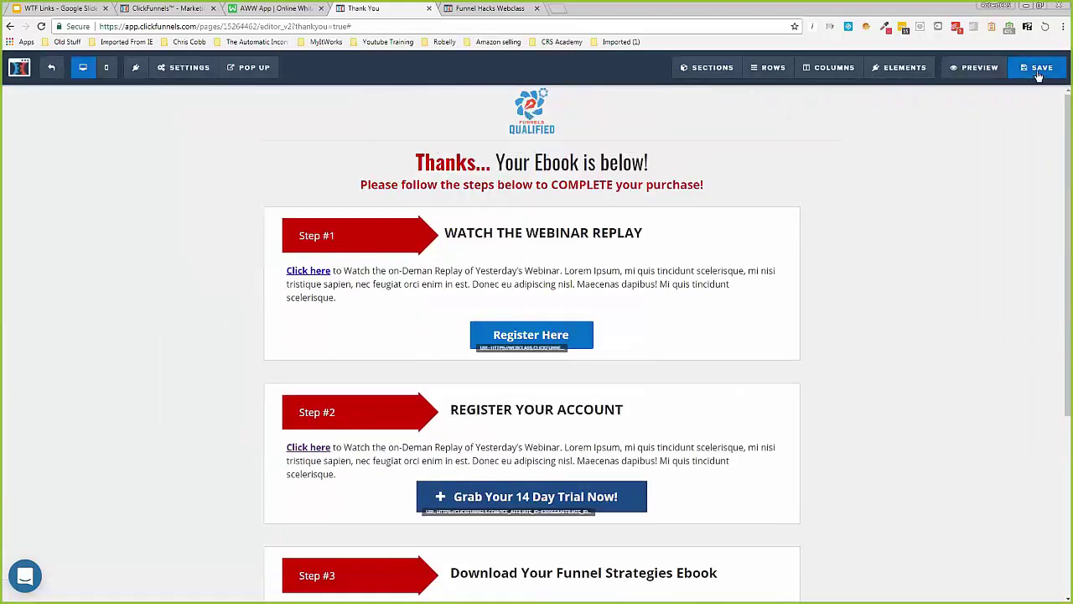
pyautogui.click(1043, 73)
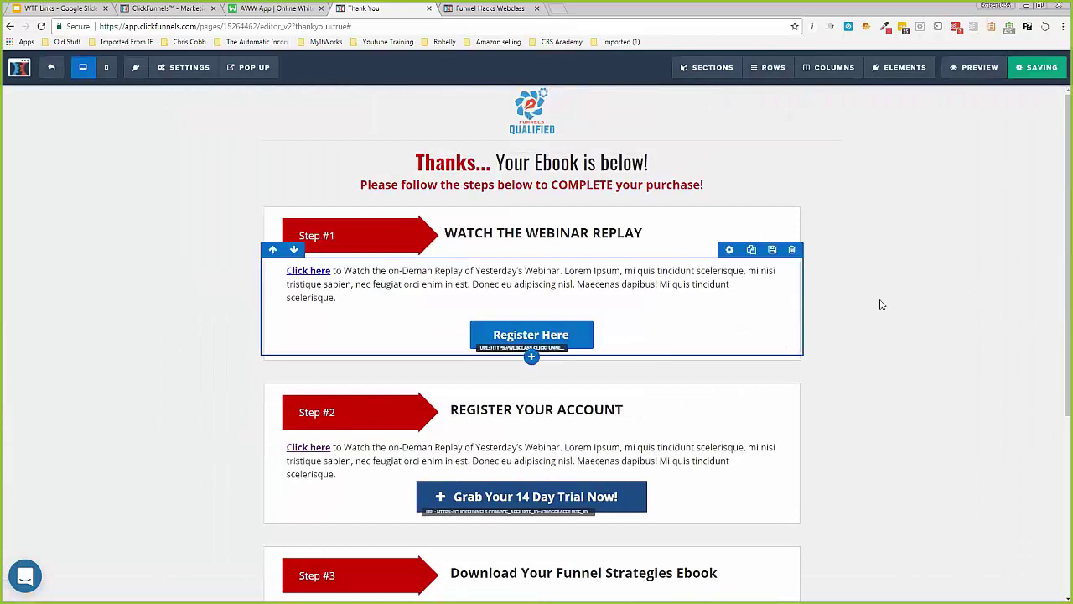
pyautogui.click(978, 69)
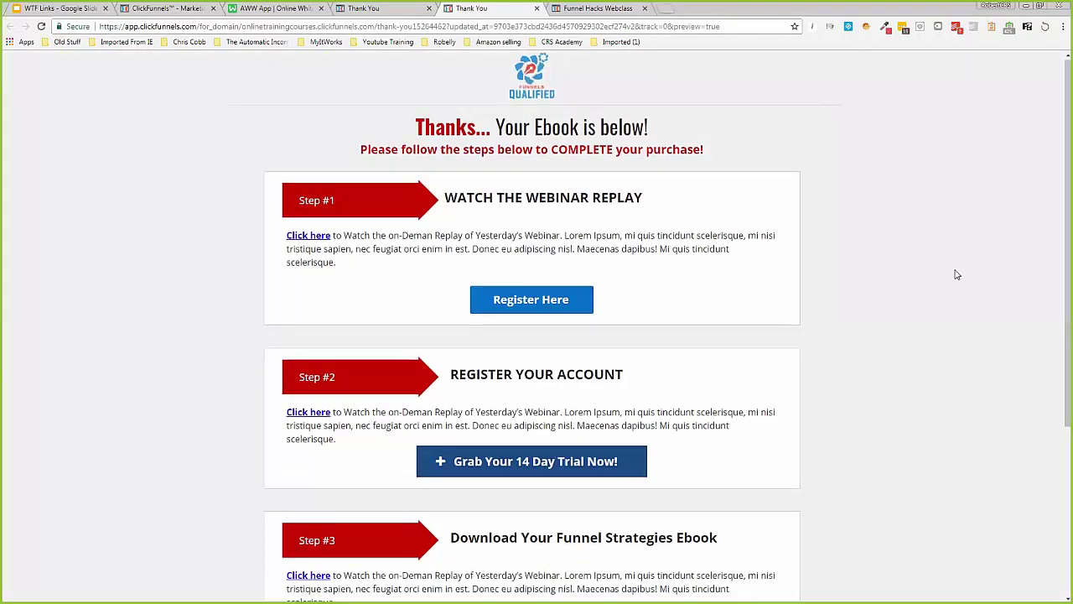
# - Scroll through the live preview of the thank-you page
pyautogui.scroll(-2, 957, 274)
pyautogui.scroll(-2, 957, 274)
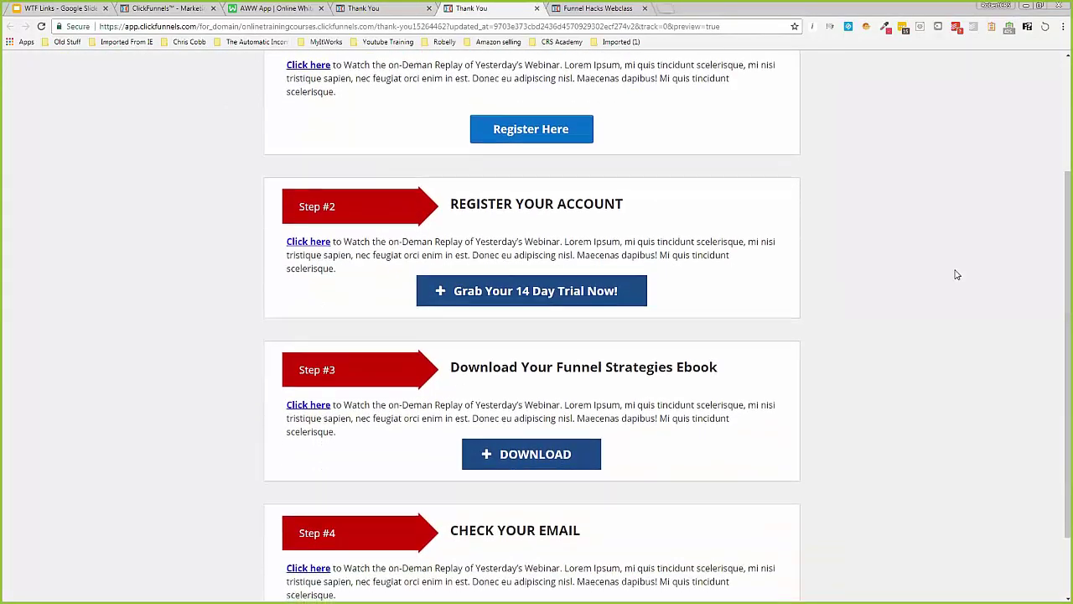
pyautogui.scroll(1, 942, 282)
pyautogui.scroll(-1, 942, 283)
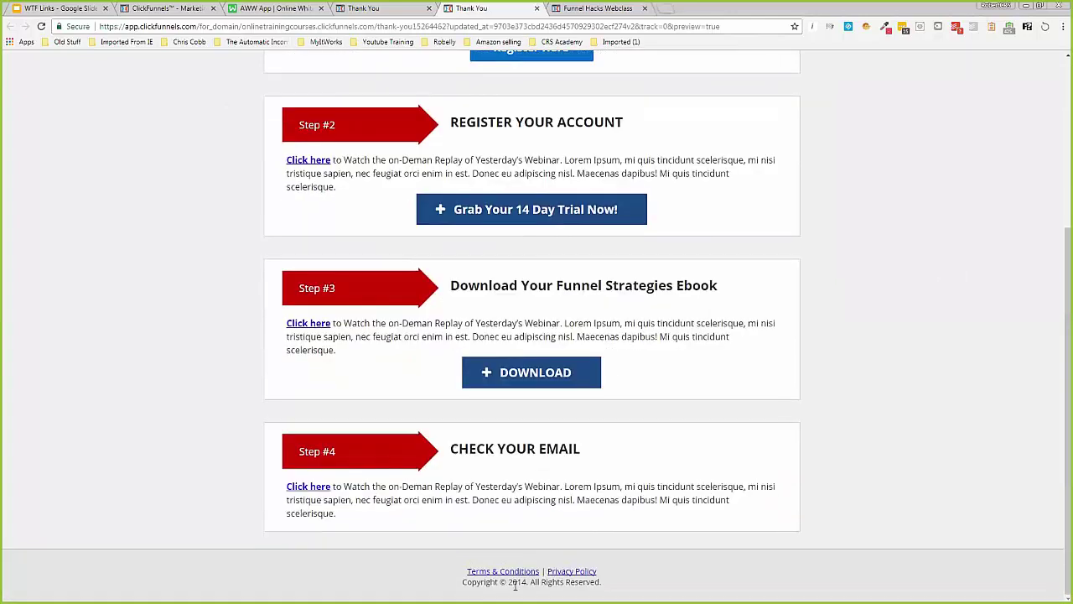
pyautogui.scroll(4, 923, 397)
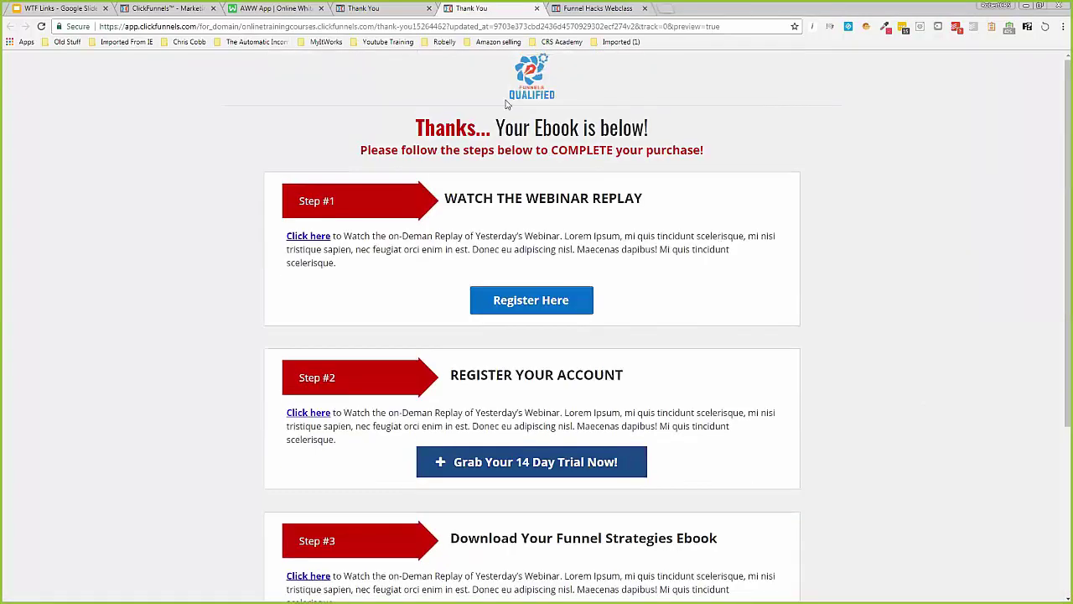
# - Review the page's mobile layout, then exit the editor to the funnel overview
pyautogui.click(356, 8)
pyautogui.click(105, 69)
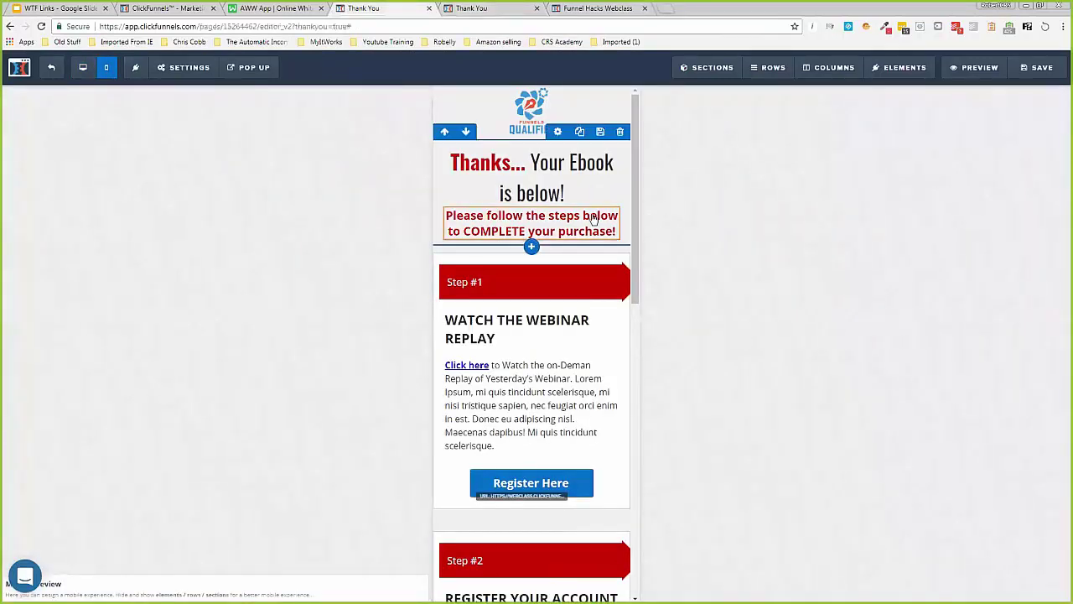
pyautogui.scroll(-3, 593, 218)
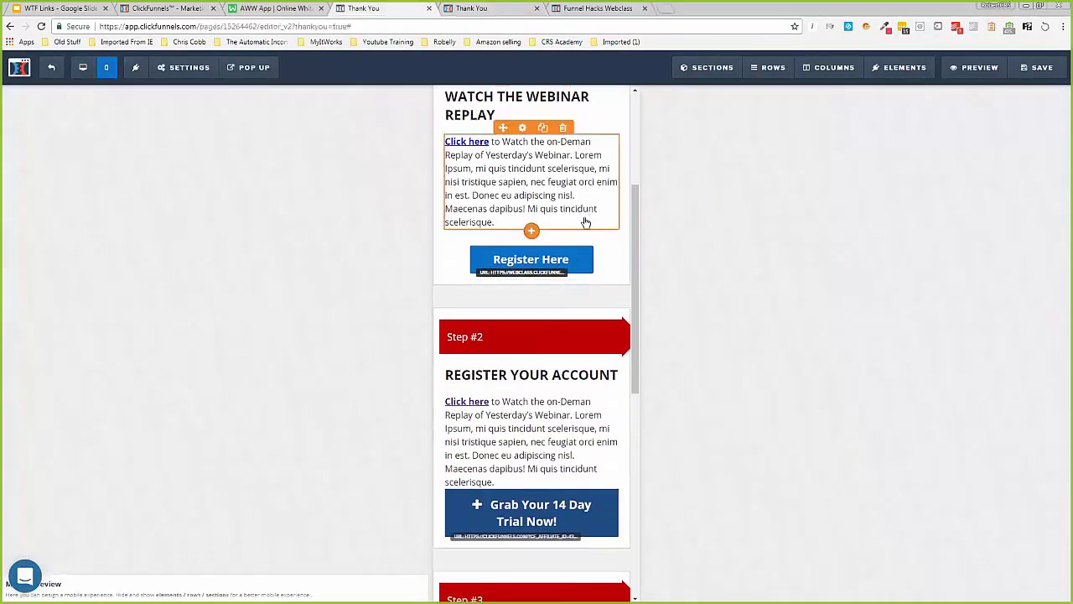
pyautogui.scroll(-7, 585, 223)
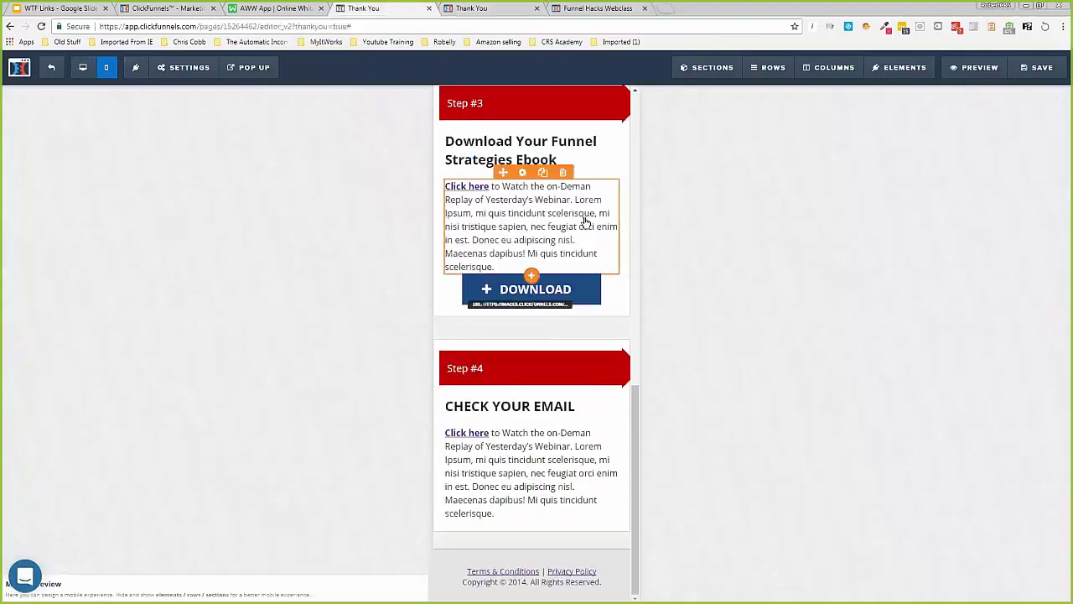
pyautogui.scroll(9, 585, 222)
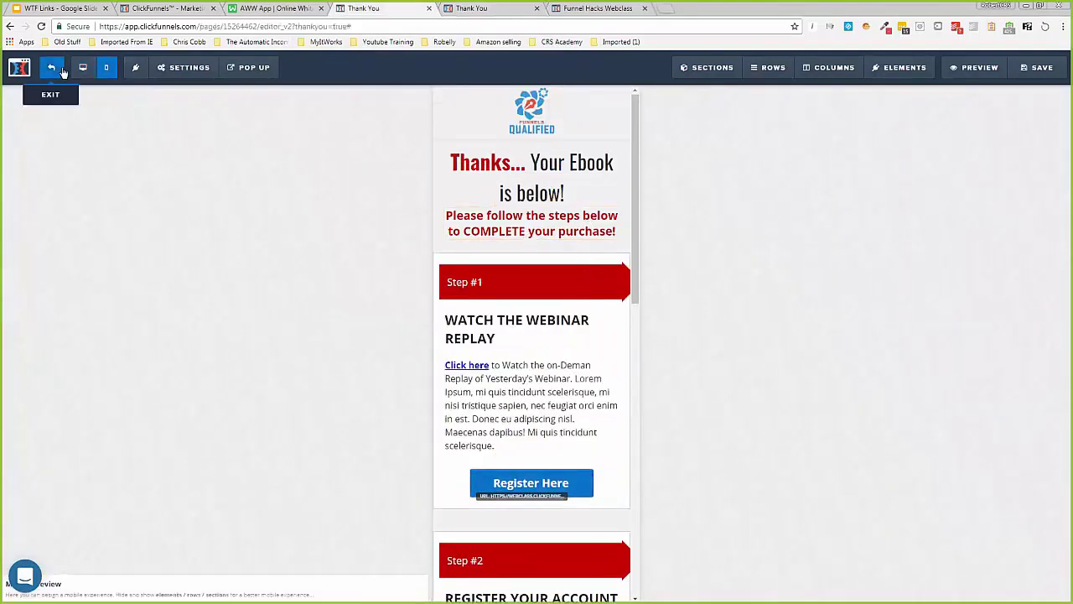
pyautogui.click(52, 70)
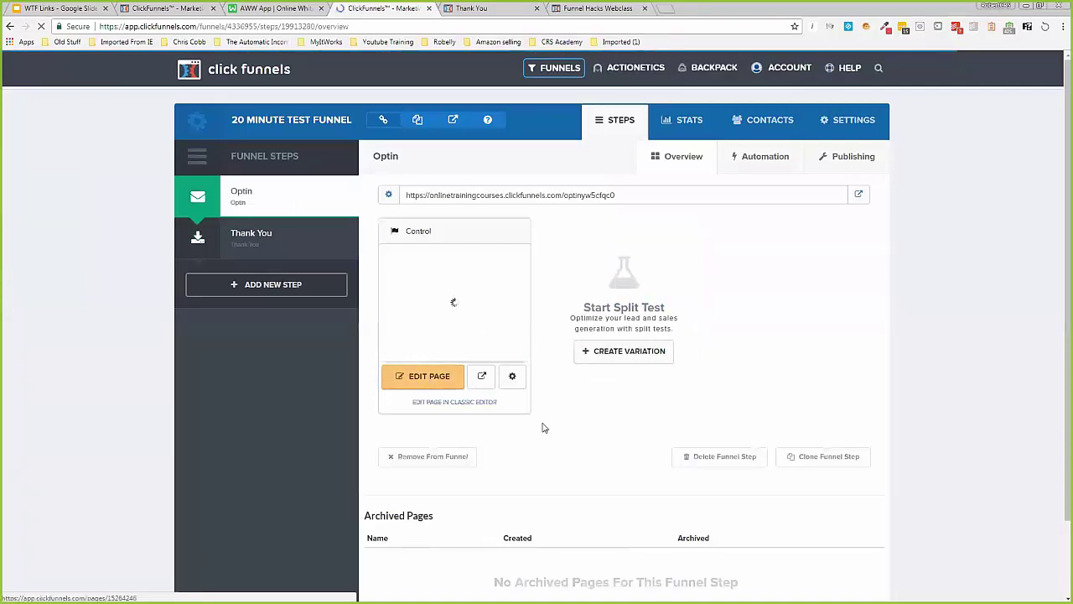
# - Preview the Optin page, then open it in the page editor
pyautogui.click(482, 375)
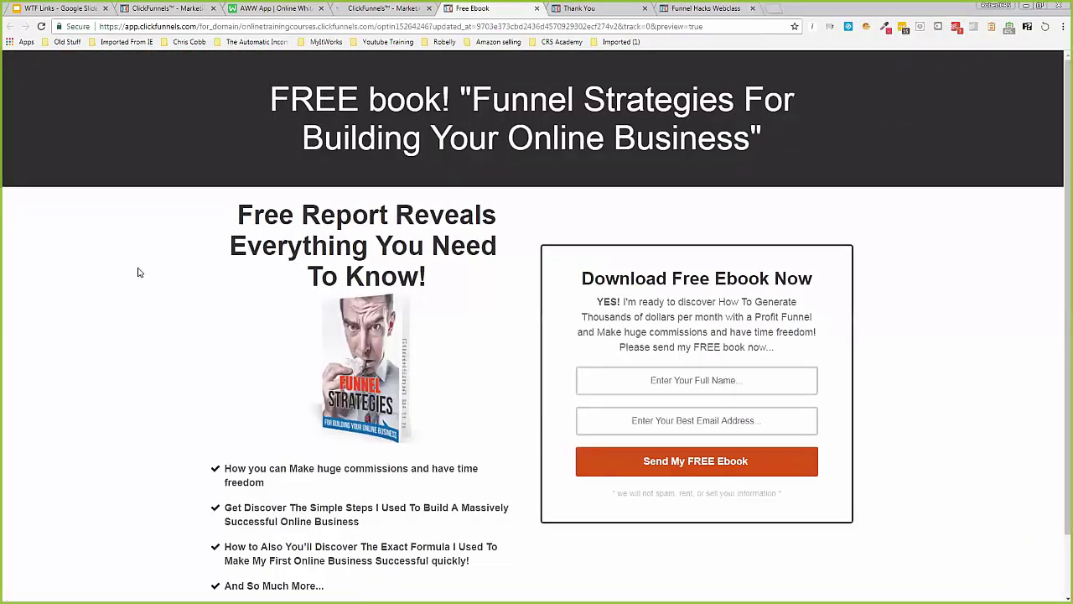
pyautogui.scroll(-2, 138, 271)
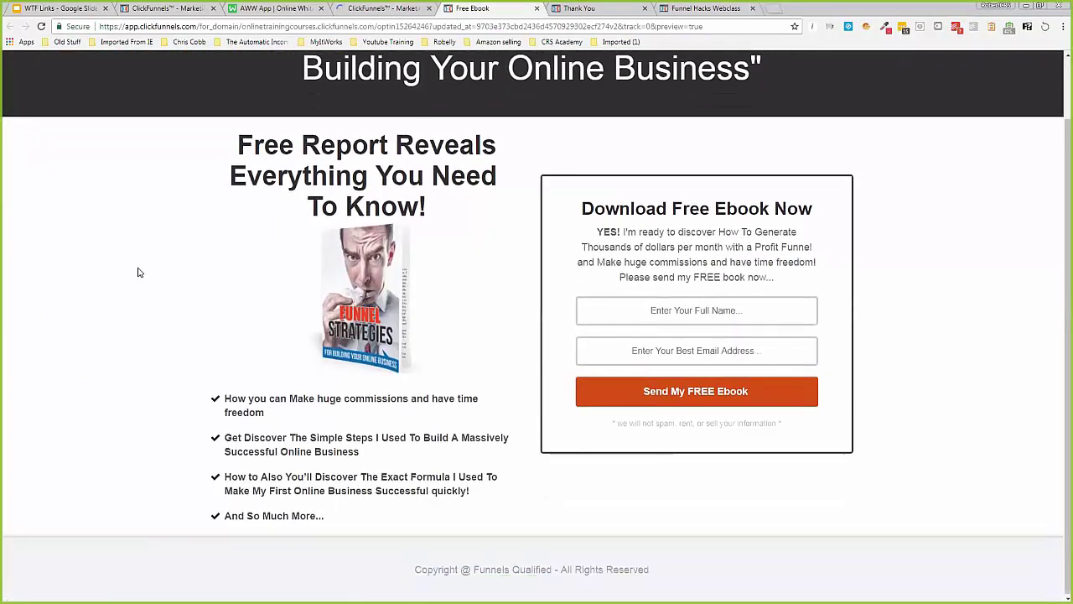
pyautogui.scroll(2, 601, 148)
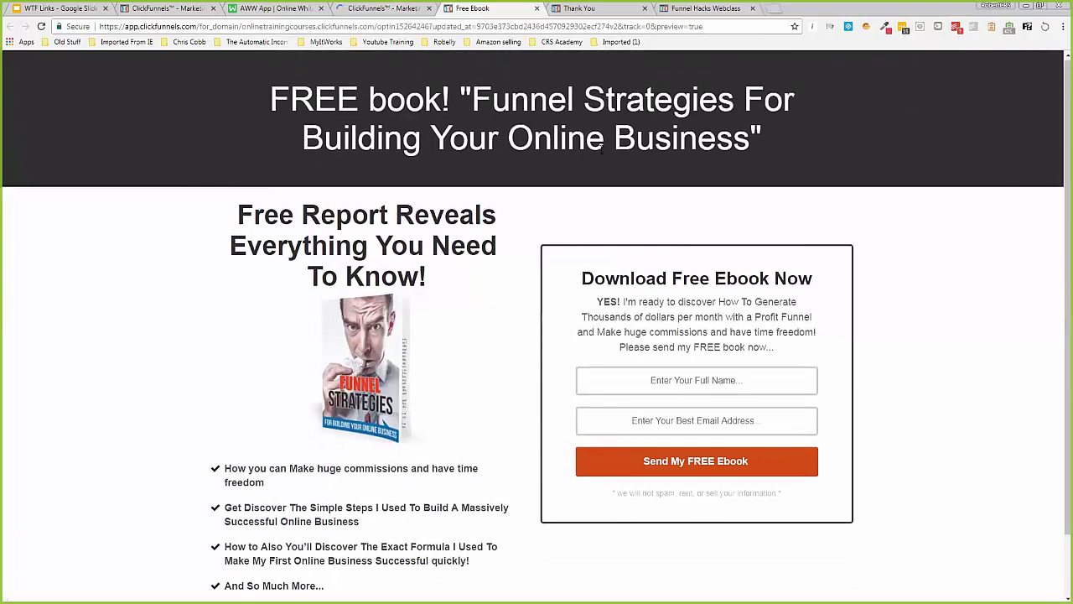
pyautogui.click(391, 11)
pyautogui.click(434, 377)
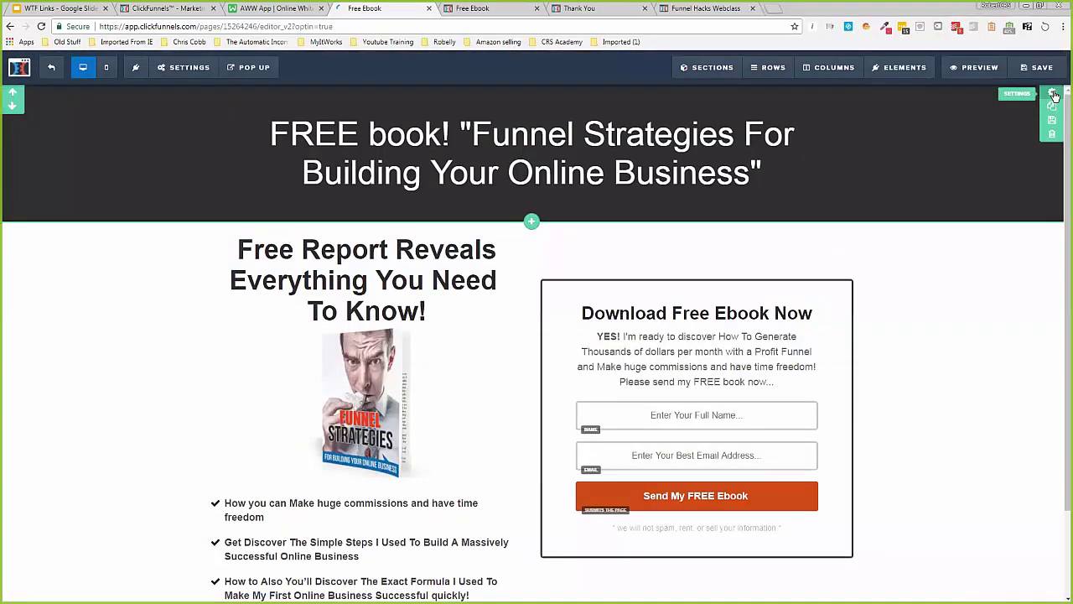
# - Set the Header section's background colour to blue and save the page
pyautogui.click(1055, 95)
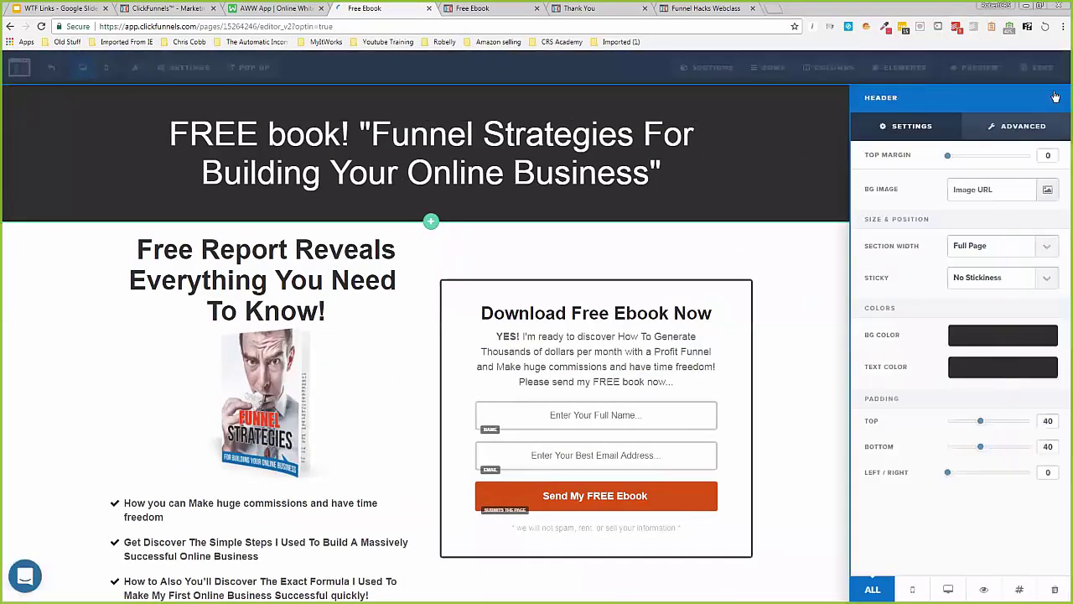
pyautogui.click(999, 335)
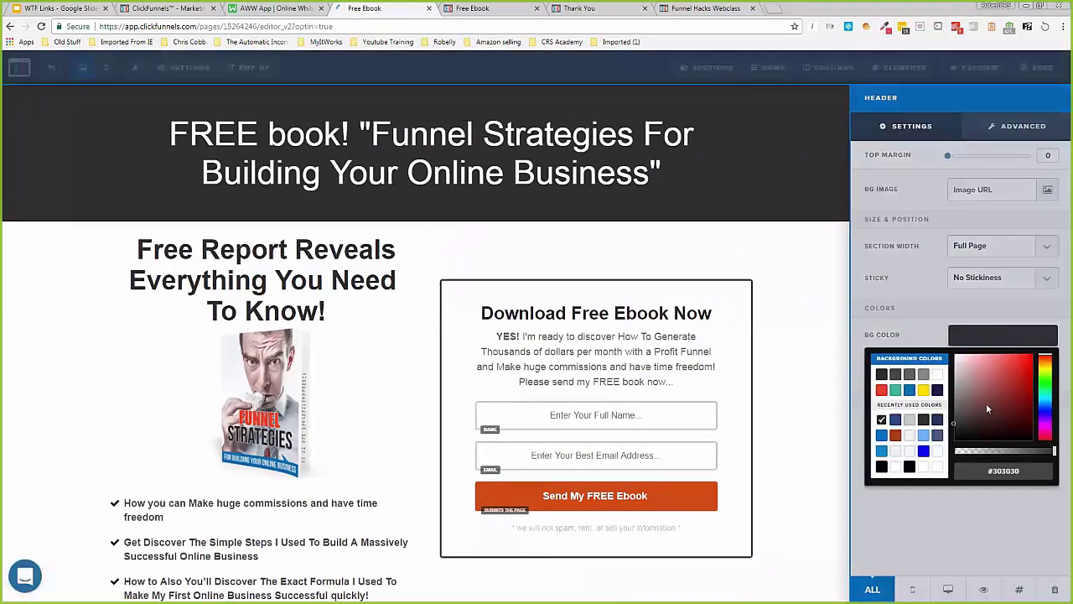
pyautogui.click(909, 390)
pyautogui.click(837, 316)
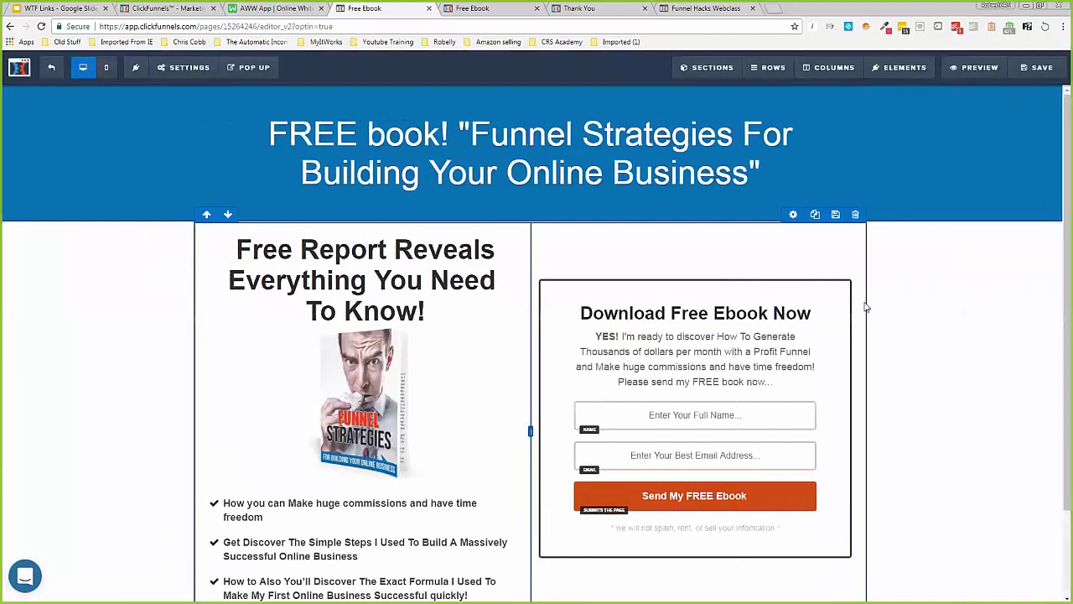
pyautogui.click(1038, 67)
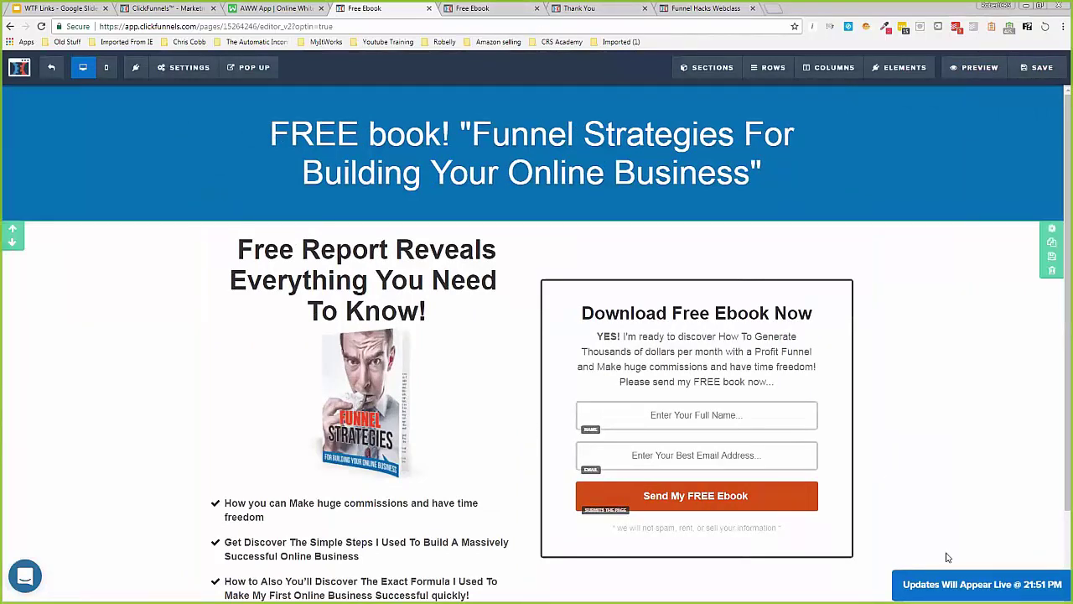
# - Reload the live preview to confirm the blue header on the opt-in page
pyautogui.click(471, 8)
pyautogui.rightClick(179, 313)
pyautogui.click(198, 352)
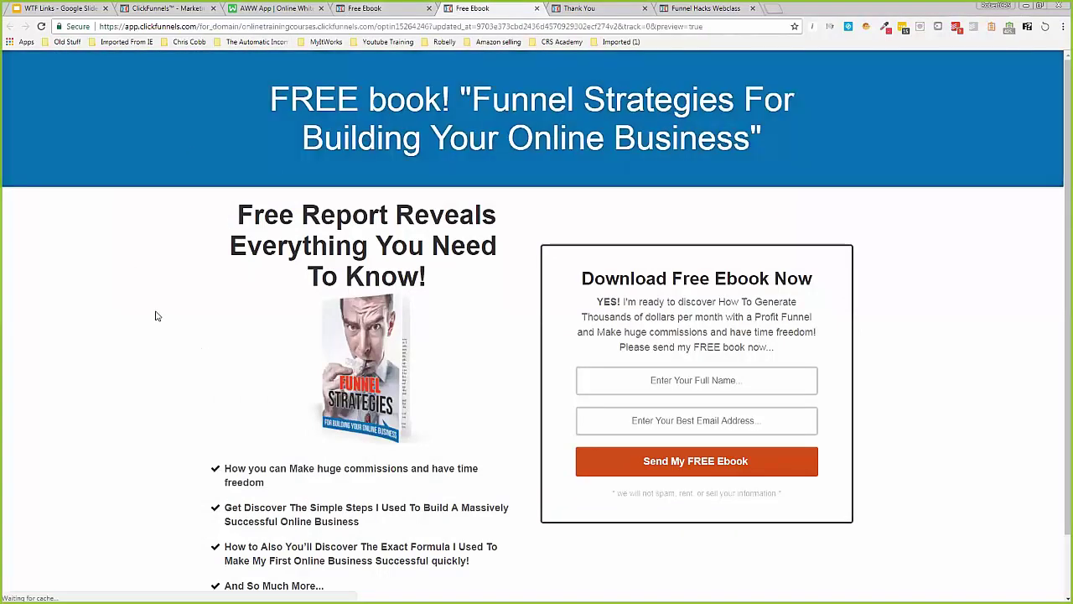
pyautogui.scroll(-2, 235, 292)
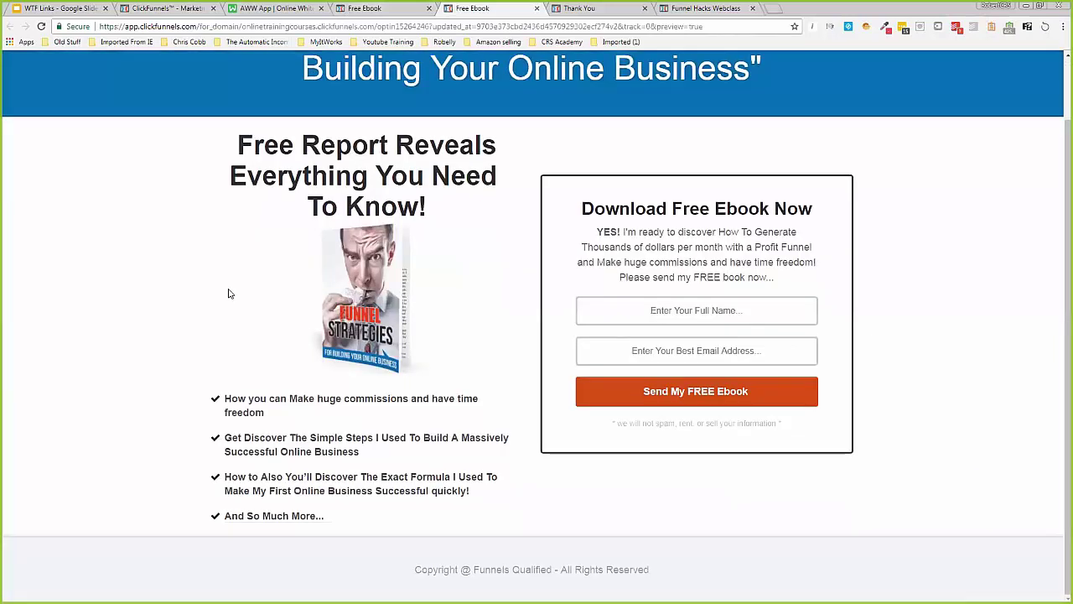
pyautogui.scroll(2, 229, 294)
pyautogui.scroll(-2, 229, 293)
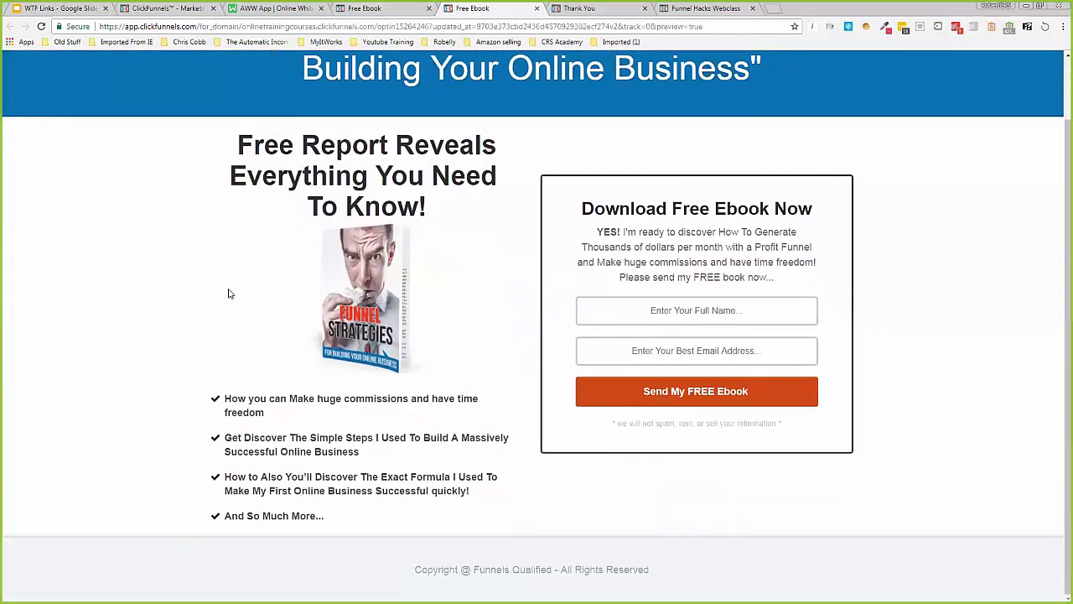
pyautogui.scroll(2, 319, 307)
pyautogui.scroll(-2, 318, 307)
pyautogui.scroll(2, 317, 307)
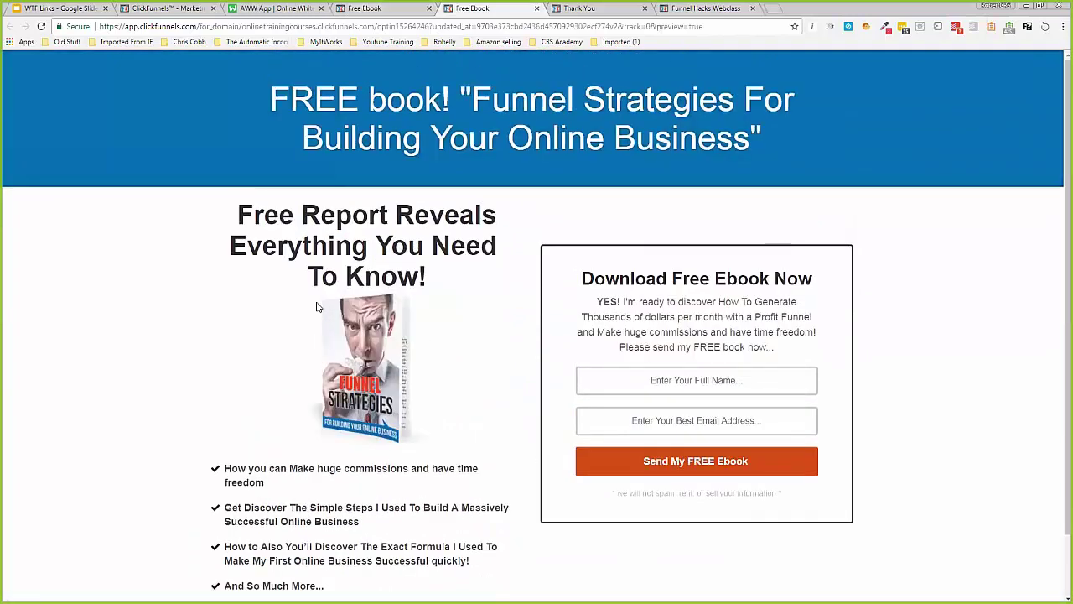
pyautogui.click(401, 12)
# - Shrink the main headline from 60 to 44 and break it onto a new line at 'Building'
pyautogui.moveTo(751, 126)
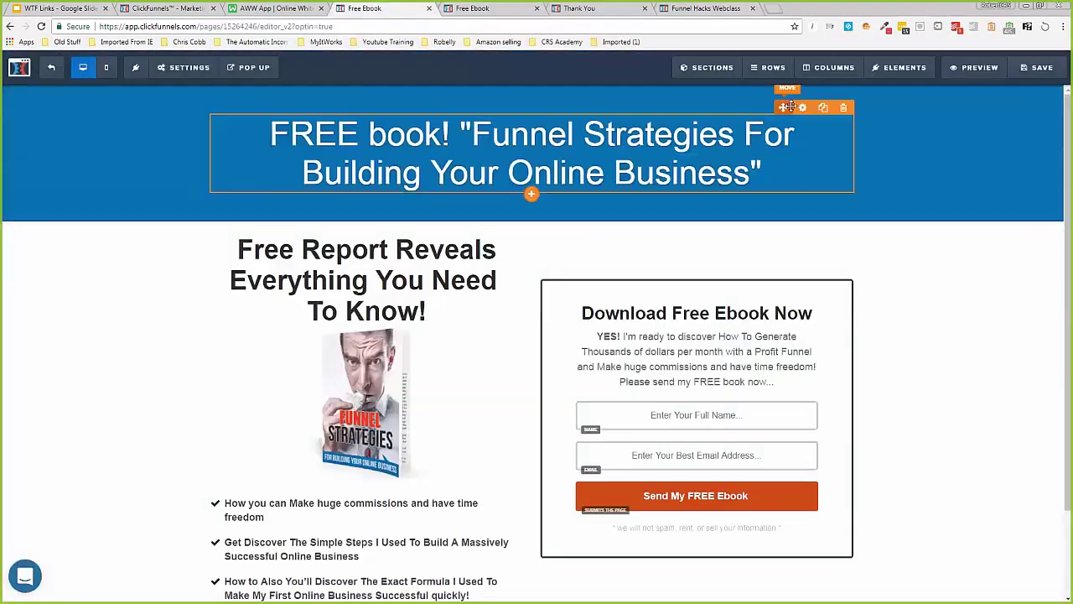
pyautogui.click(843, 177)
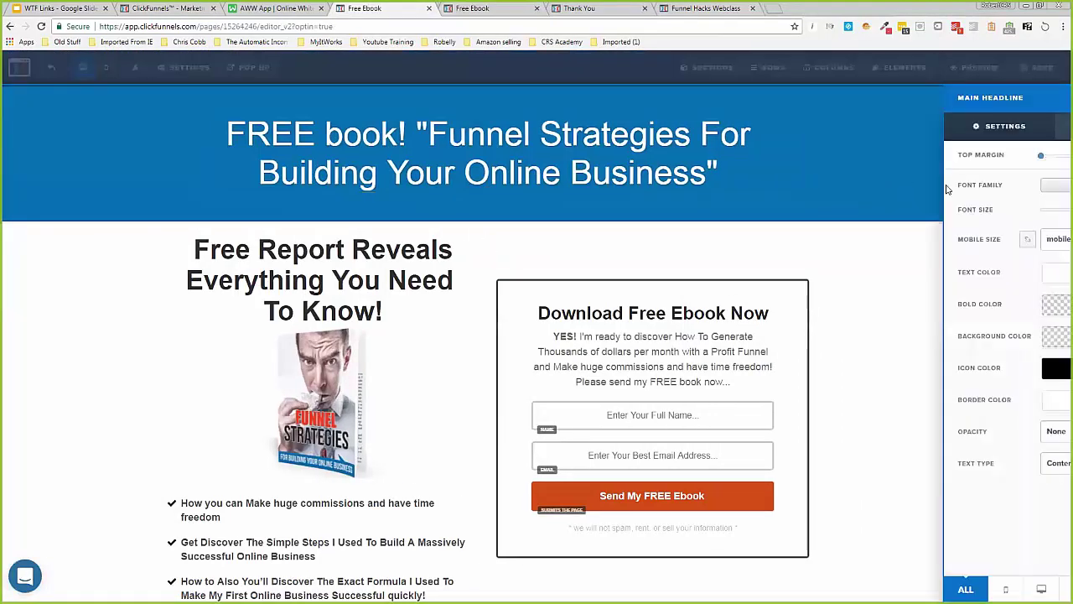
pyautogui.moveTo(1013, 213); pyautogui.dragTo(993, 211)
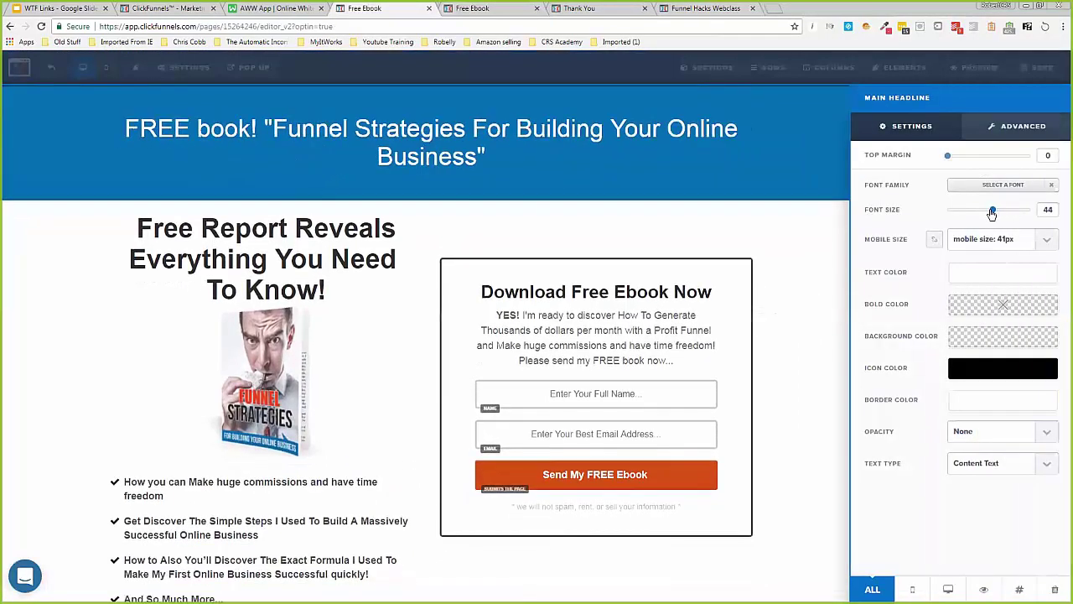
pyautogui.click(535, 138)
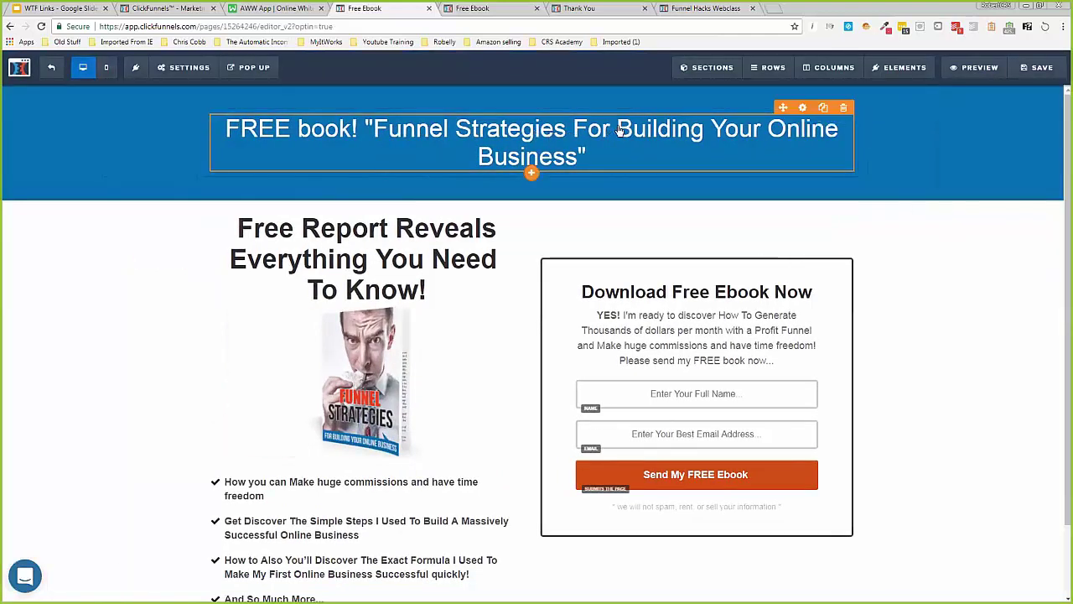
pyautogui.click(618, 129)
pyautogui.press('Return')
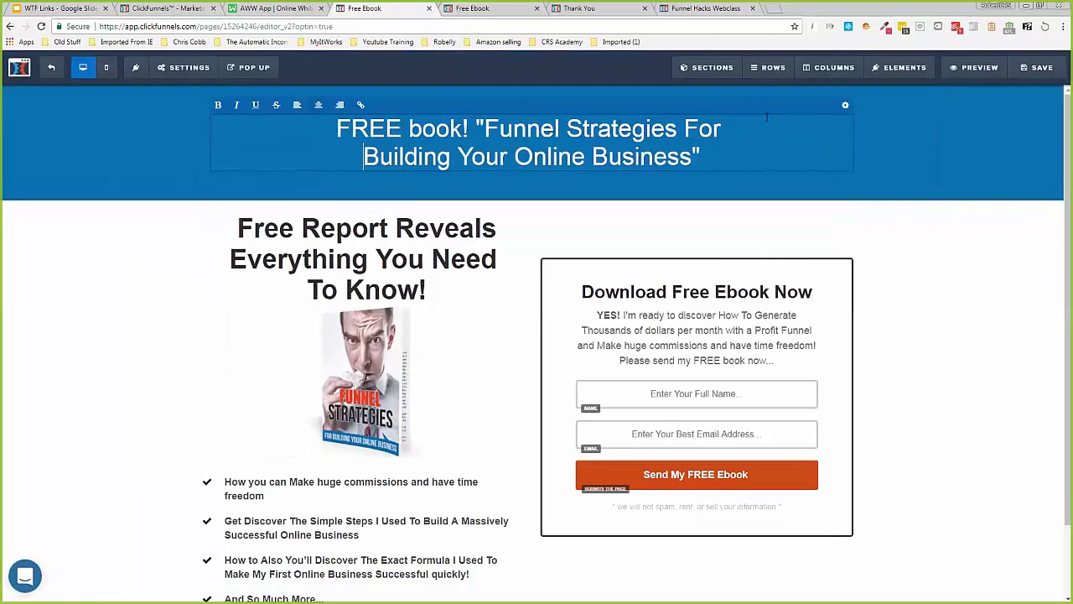
# - Reduce the header section's top padding
pyautogui.click(1053, 92)
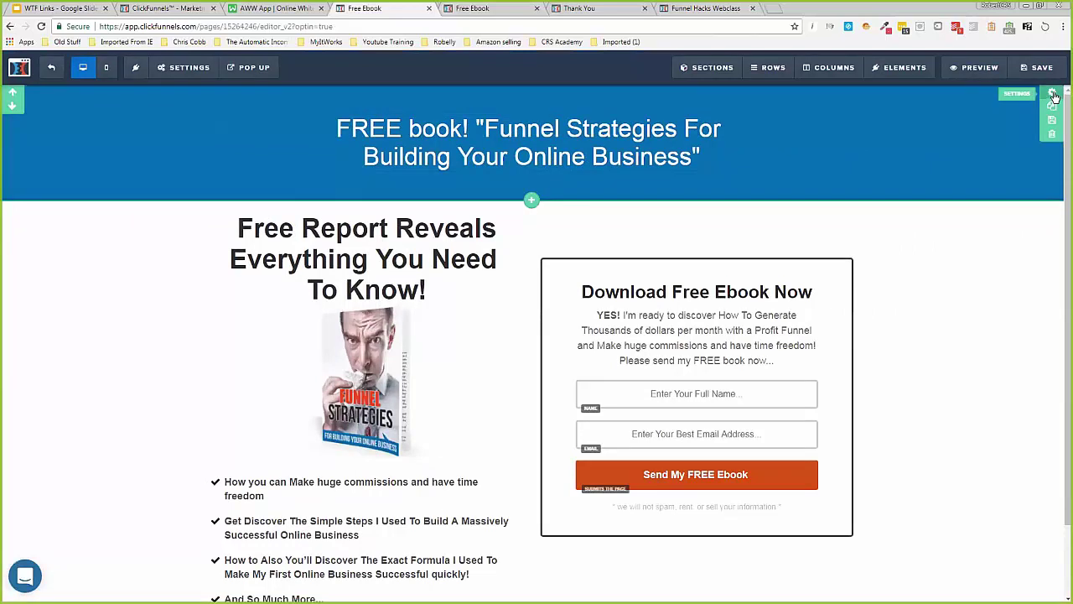
pyautogui.moveTo(982, 421); pyautogui.dragTo(956, 446)
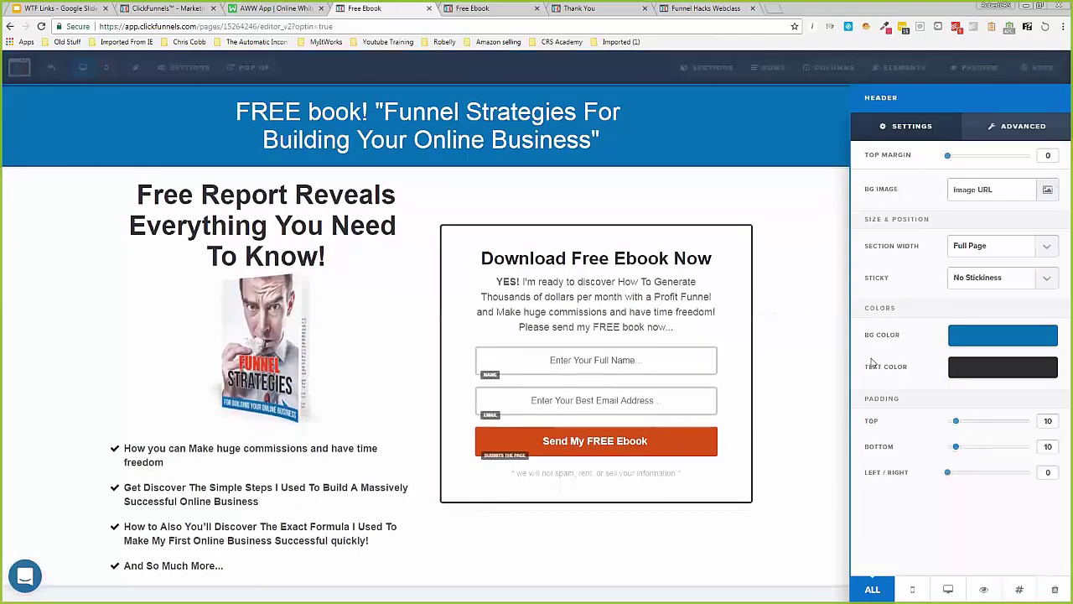
pyautogui.click(812, 305)
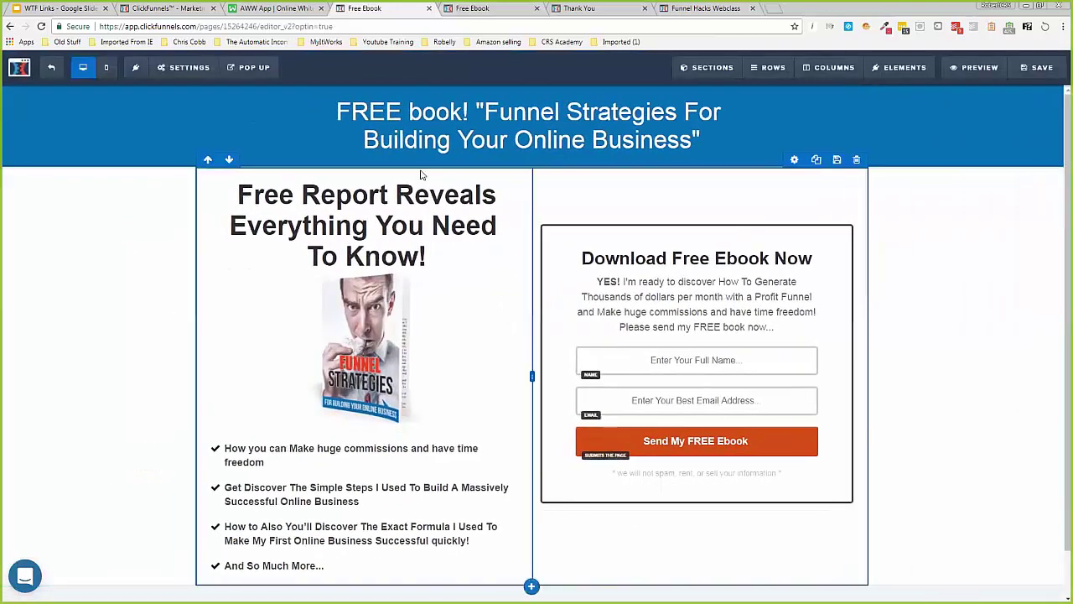
# - Shrink the 'Free Report Reveals' headline from 48 to 34 and join it to read 'You Need To Know!'
pyautogui.click(428, 213)
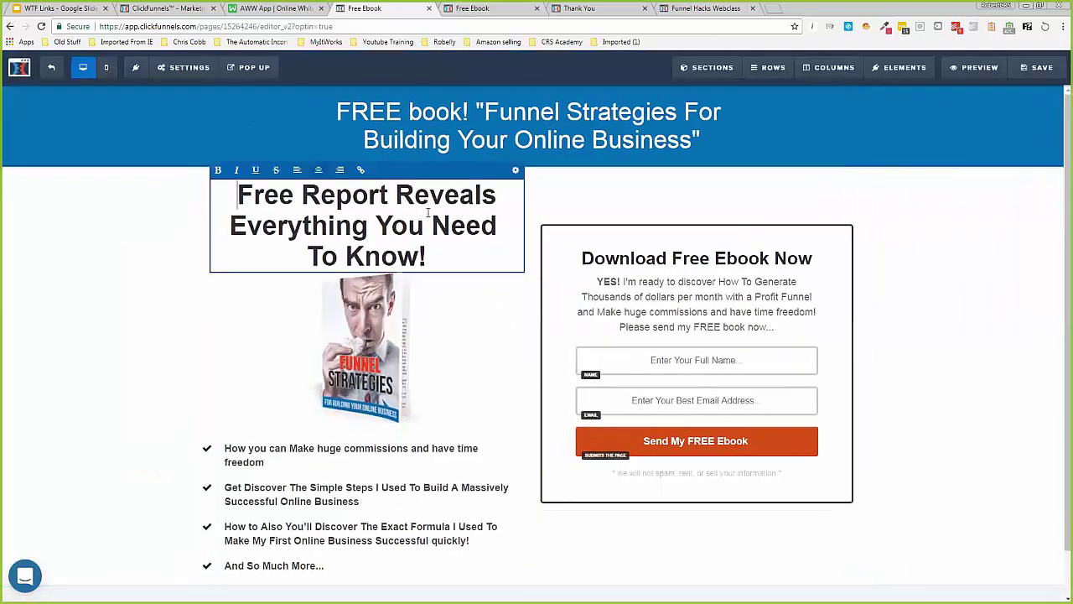
pyautogui.click(516, 171)
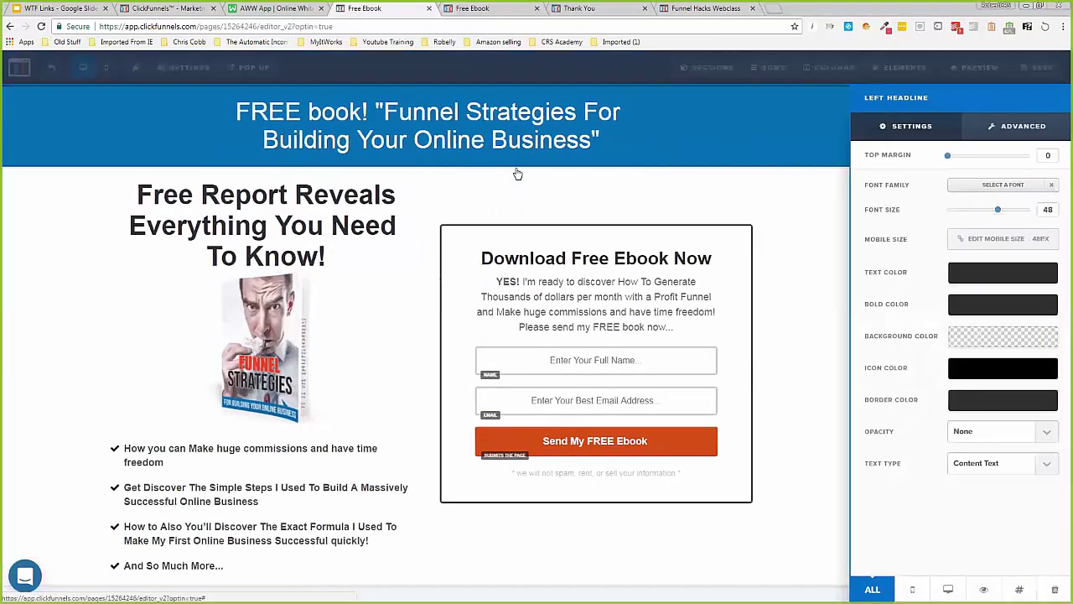
pyautogui.moveTo(999, 212); pyautogui.dragTo(980, 214)
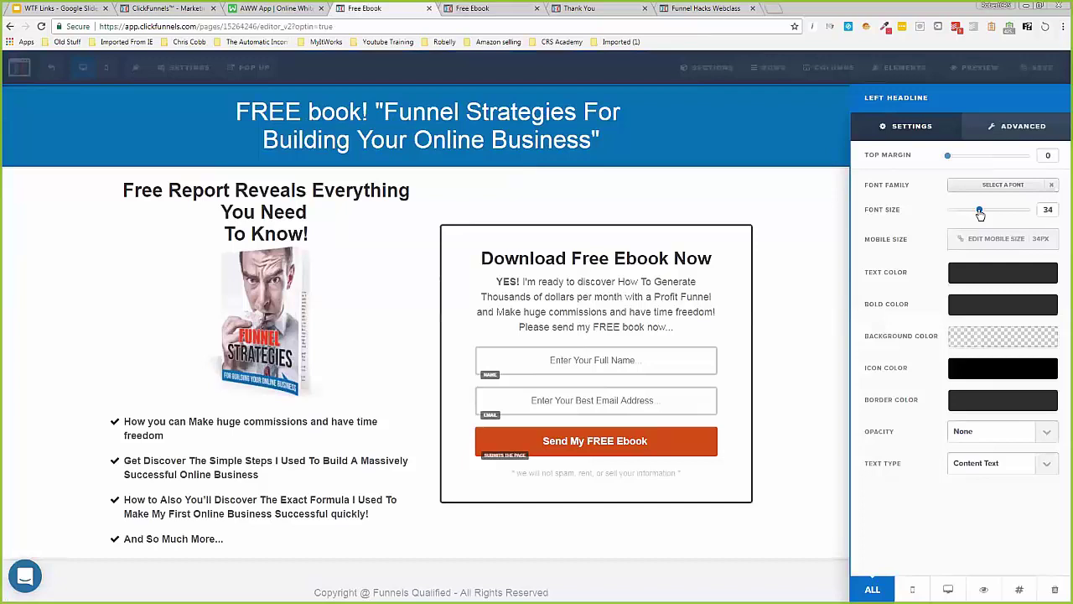
pyautogui.click(328, 216)
pyautogui.click(431, 213)
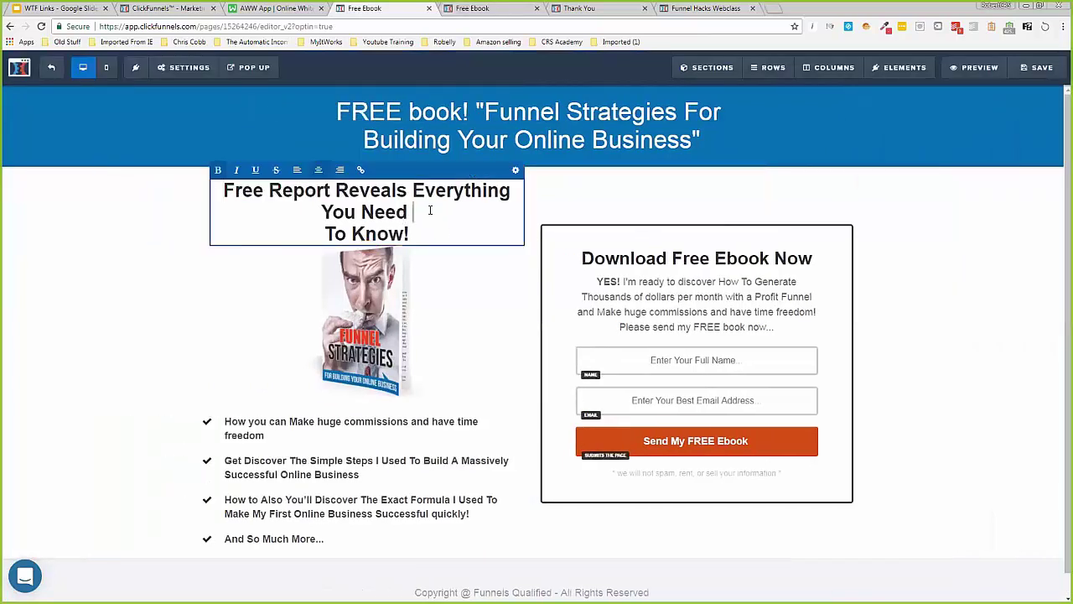
pyautogui.press('BackSpace')
pyautogui.press('Delete')
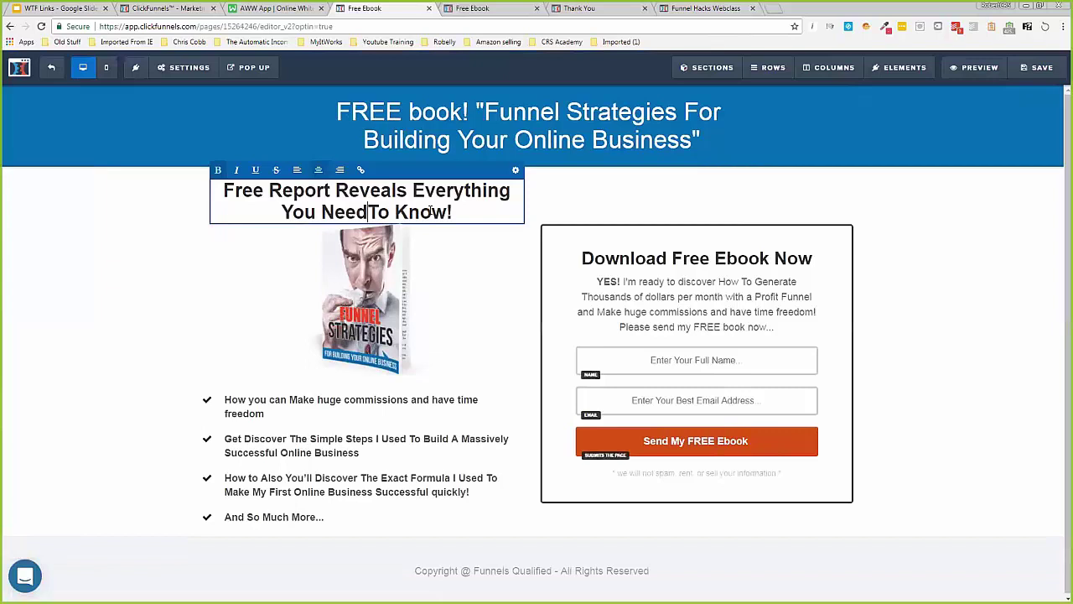
# - Save the page and reload the live preview to show the smaller headlines
pyautogui.click(1044, 68)
pyautogui.click(477, 10)
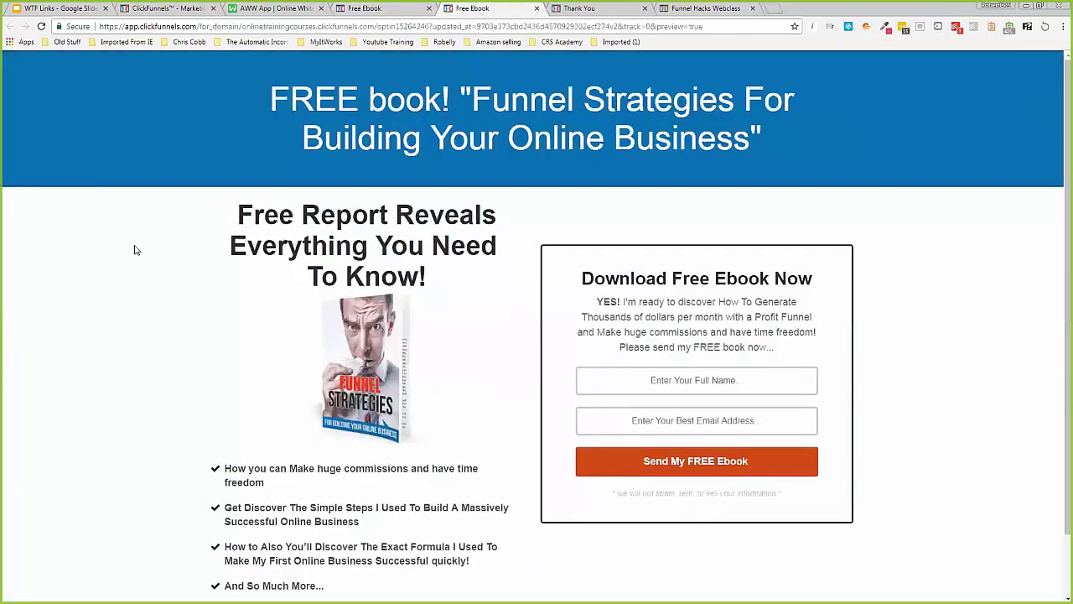
pyautogui.rightClick(134, 247)
pyautogui.click(151, 286)
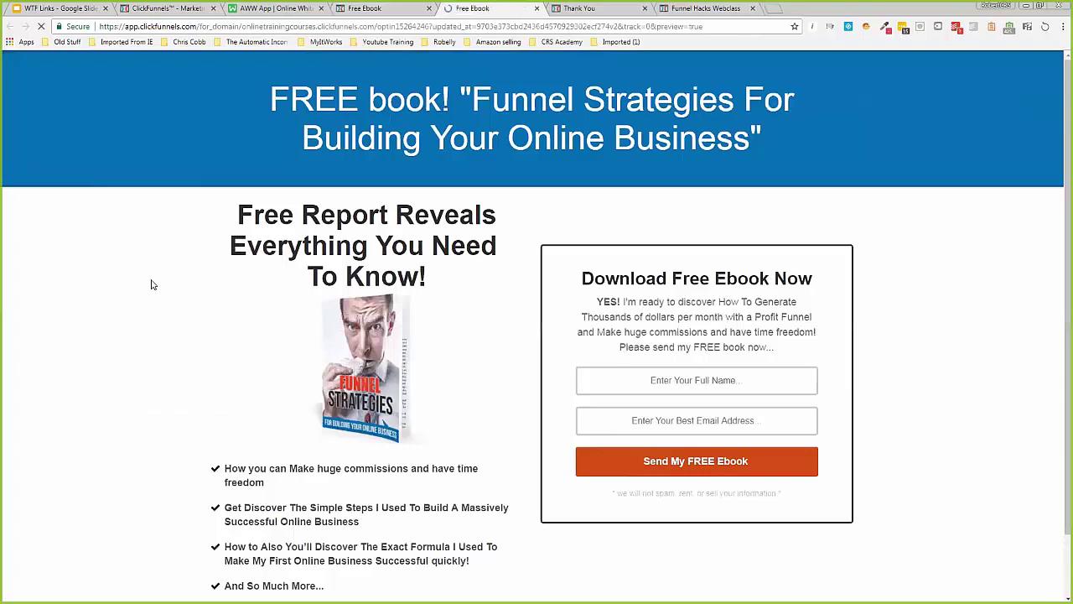
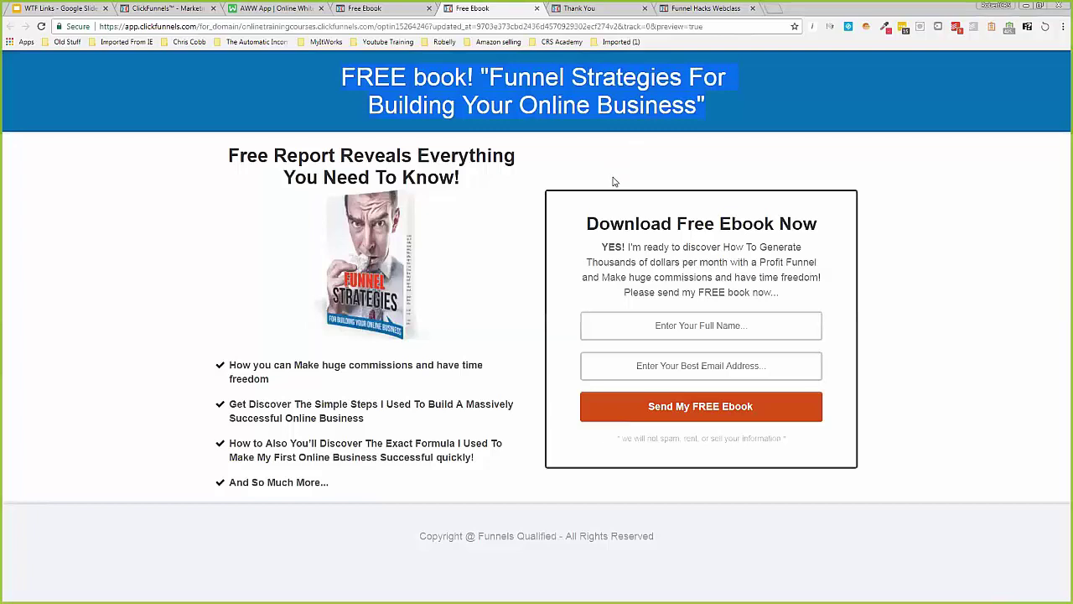
# - Compare the Free Ebook and Thank You previews, highlighting the 'Thanks... Your Ebook is below!' headline
pyautogui.click(587, 9)
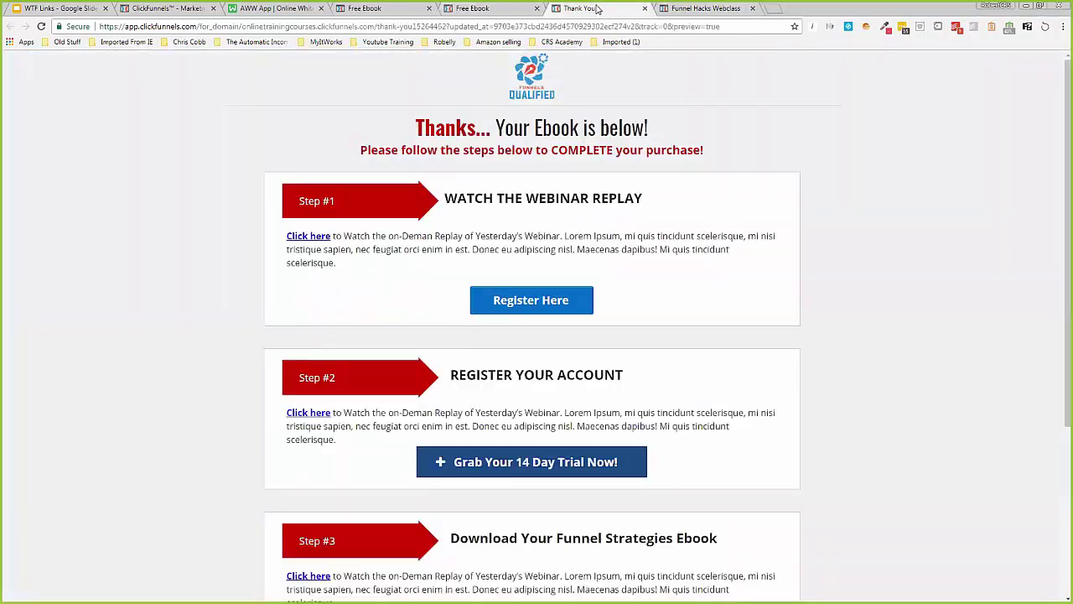
pyautogui.click(503, 8)
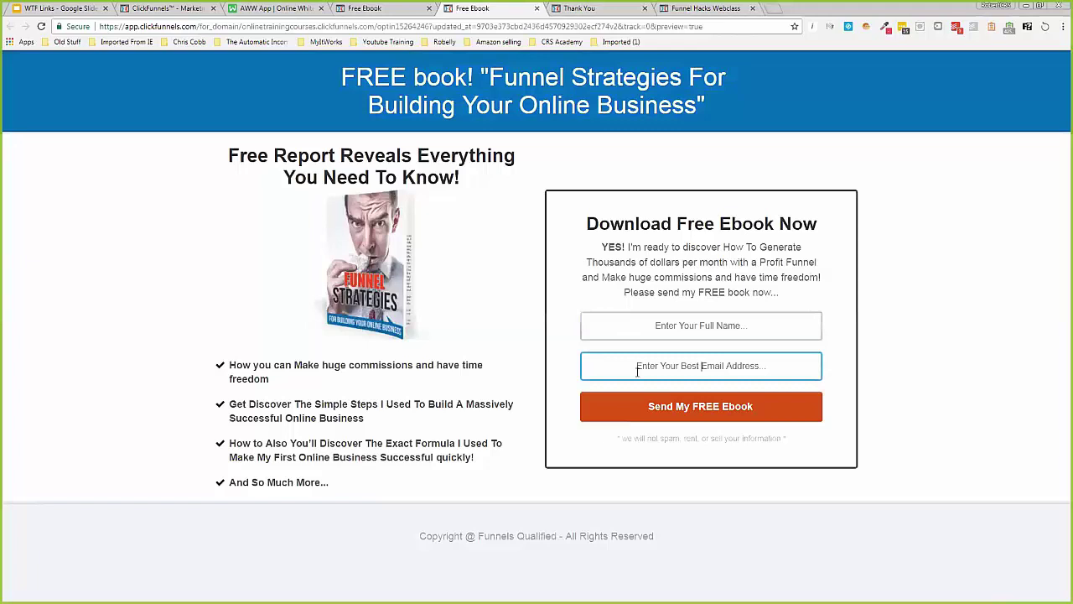
pyautogui.click(598, 11)
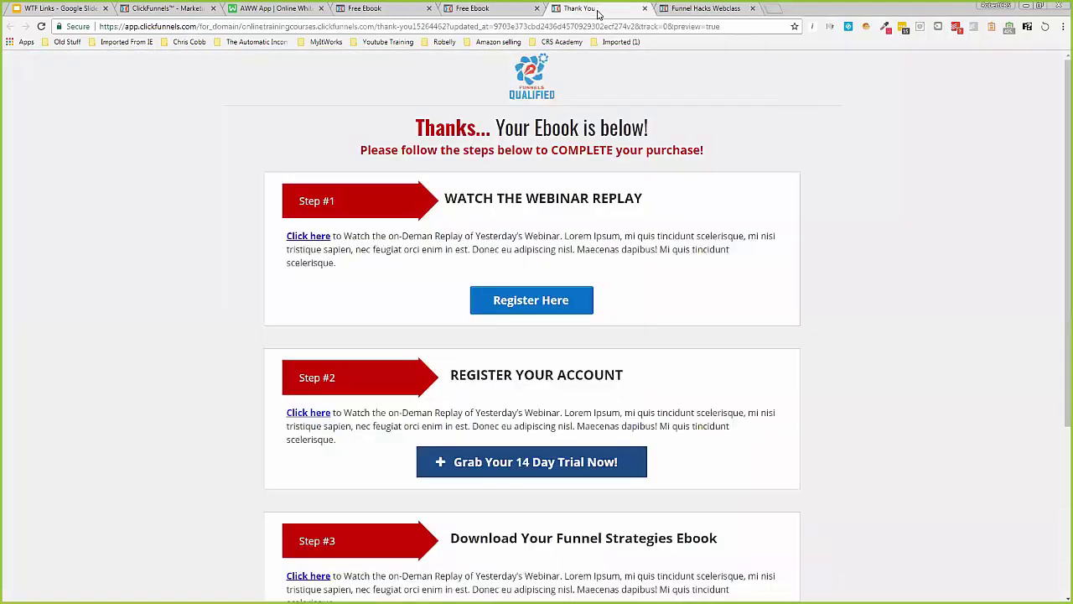
pyautogui.moveTo(416, 128); pyautogui.dragTo(651, 138)
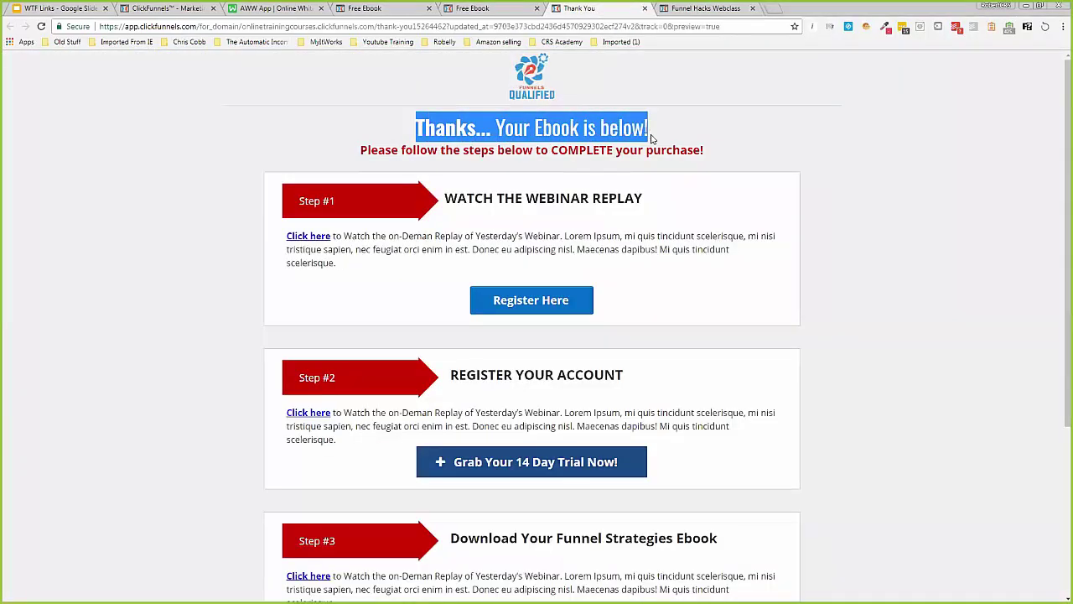
pyautogui.click(498, 11)
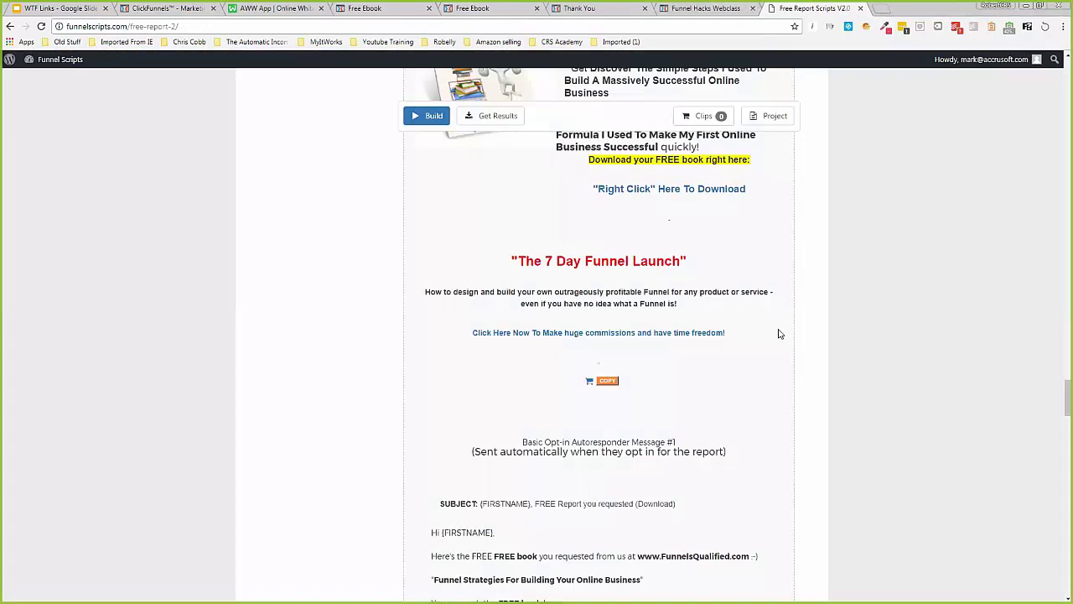
# - Scroll through the generated free report scripts
pyautogui.scroll(15, 775, 332)
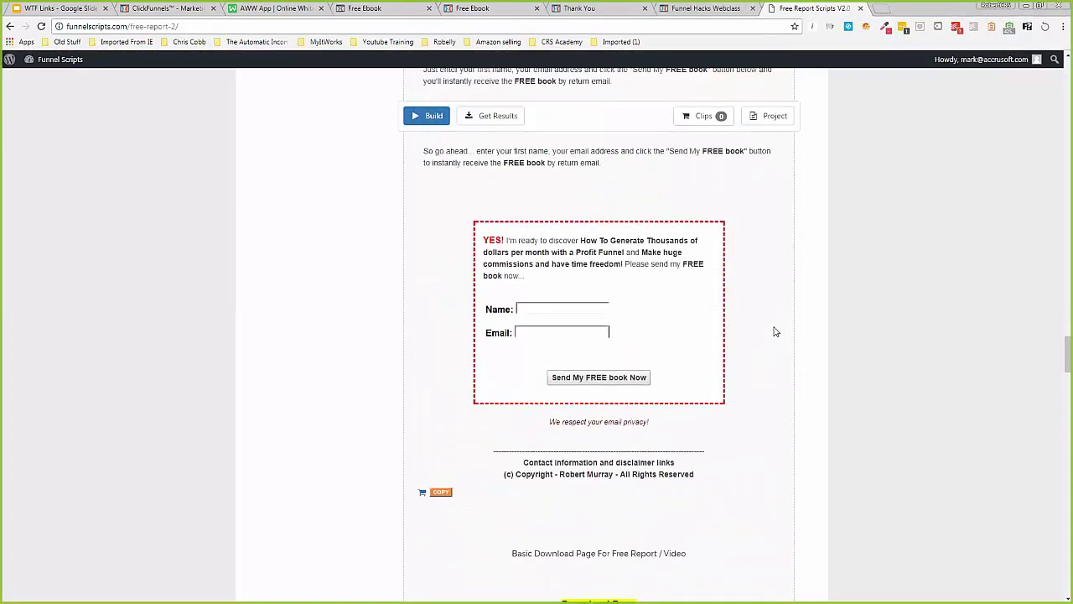
pyautogui.scroll(2, 775, 332)
pyautogui.scroll(10, 776, 332)
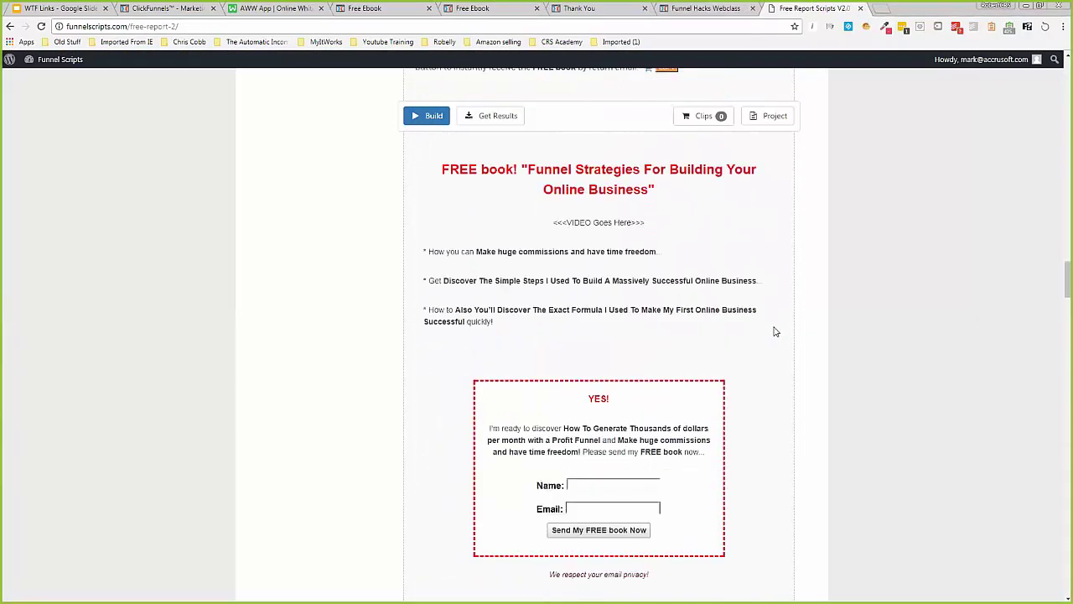
pyautogui.scroll(2, 775, 331)
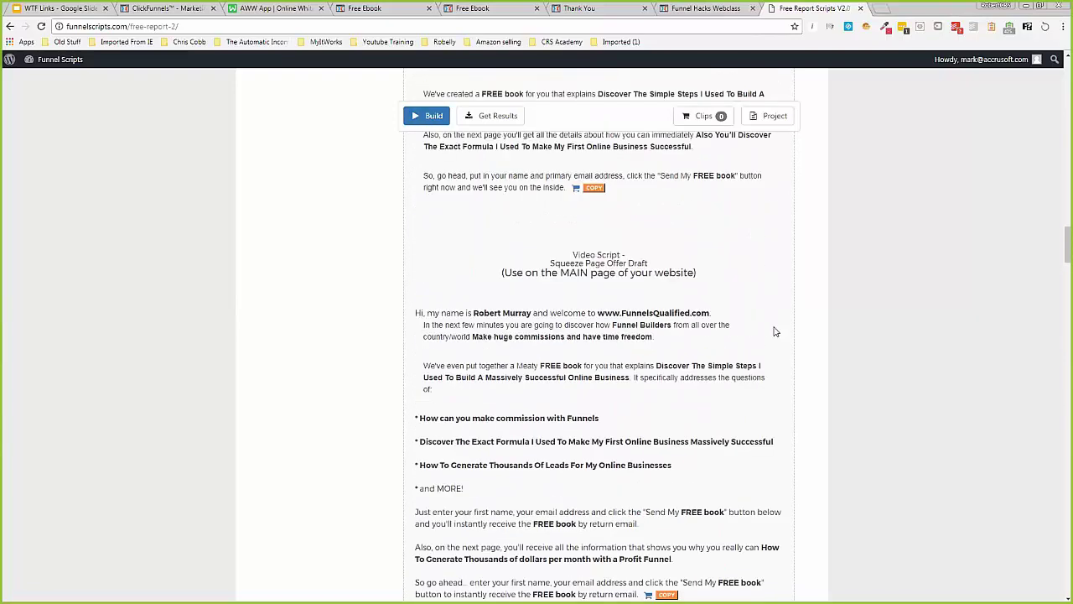
pyautogui.scroll(-15, 775, 332)
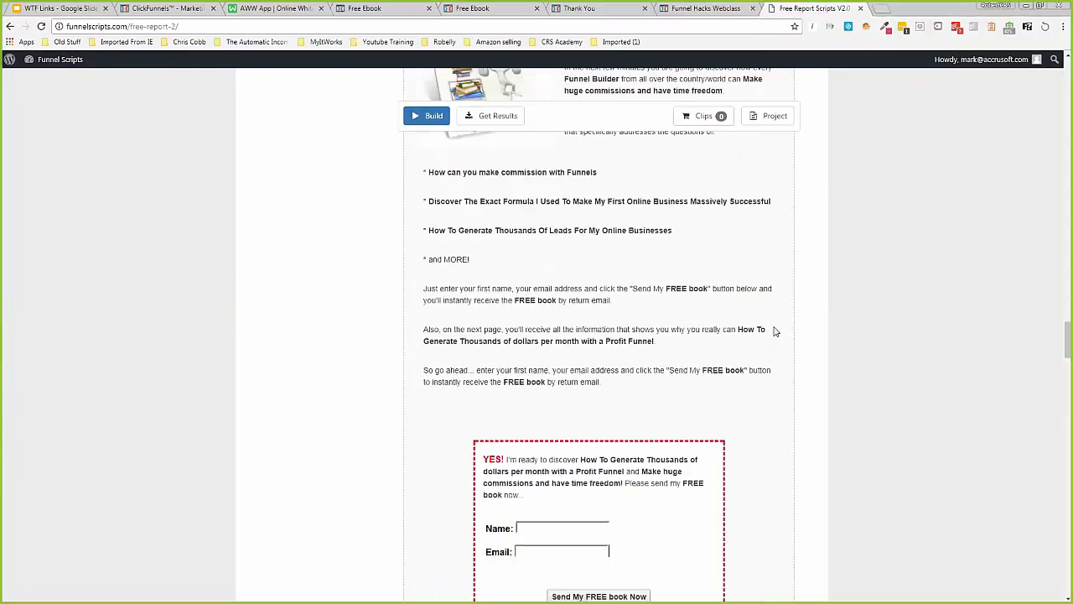
pyautogui.scroll(-15, 776, 332)
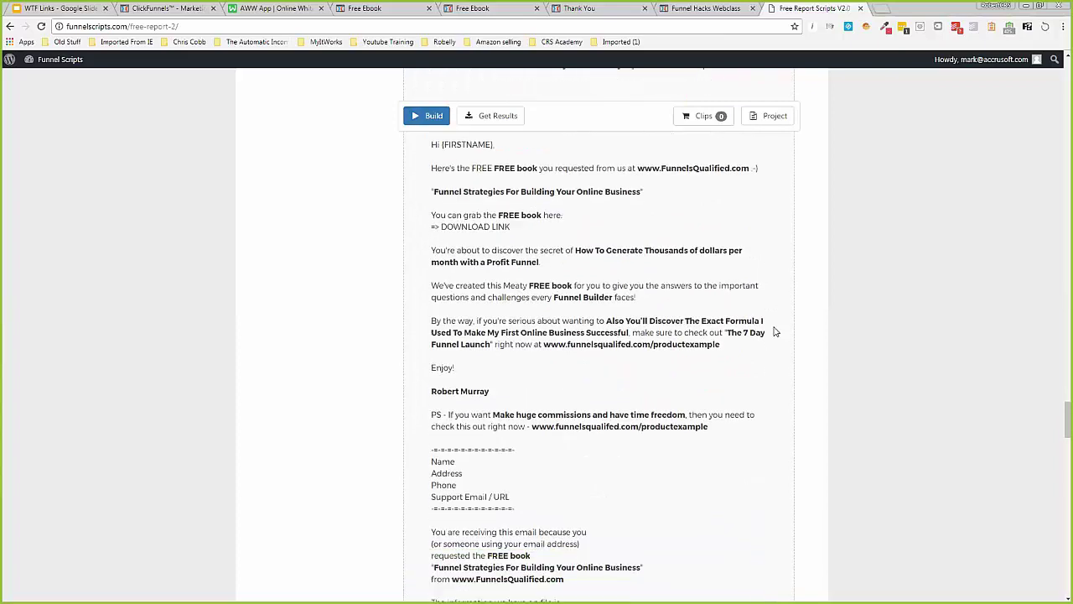
pyautogui.scroll(1, 776, 332)
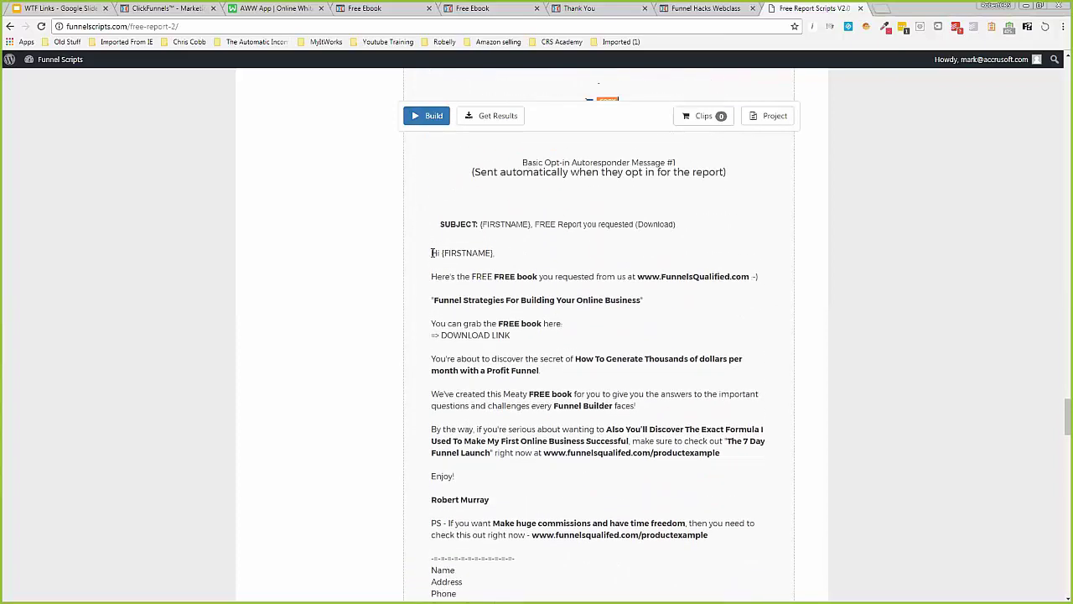
pyautogui.scroll(-1, 429, 252)
pyautogui.scroll(-1, 429, 252)
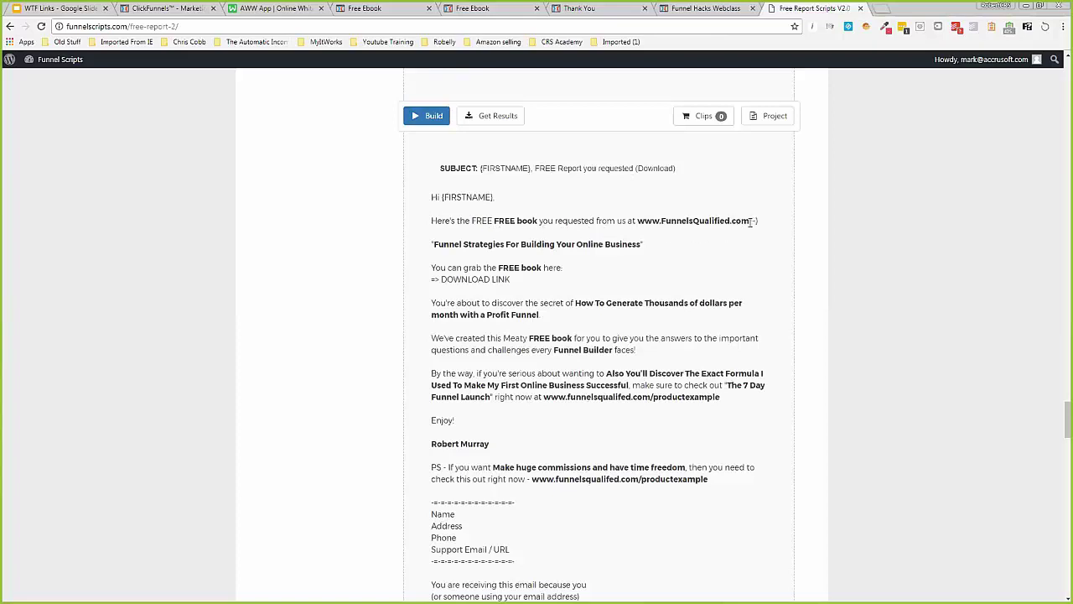
pyautogui.moveTo(637, 221); pyautogui.dragTo(731, 221)
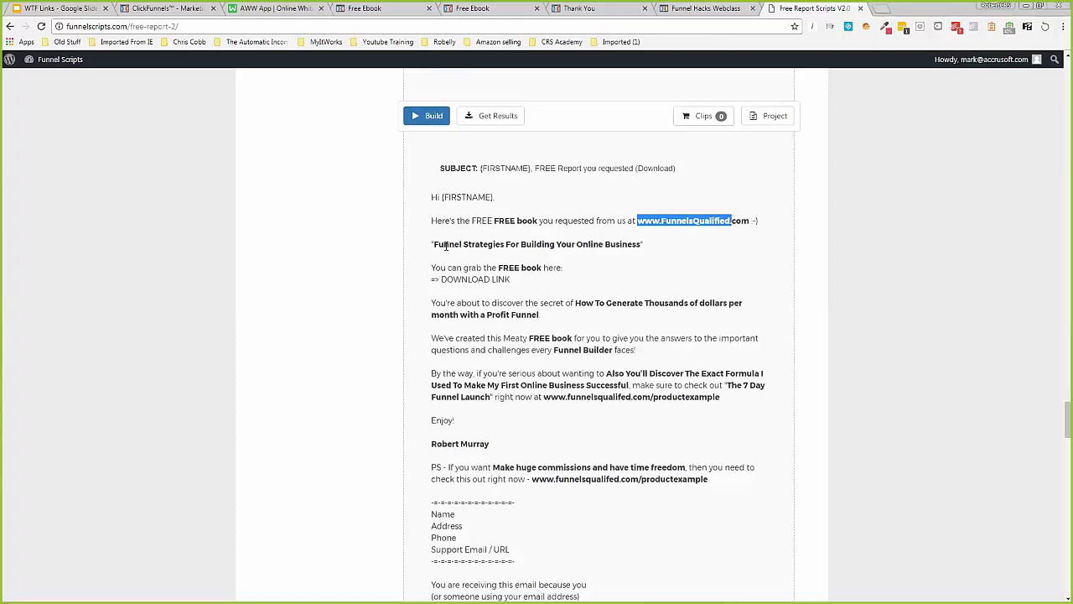
pyautogui.scroll(-1, 444, 243)
pyautogui.moveTo(510, 223); pyautogui.dragTo(435, 224)
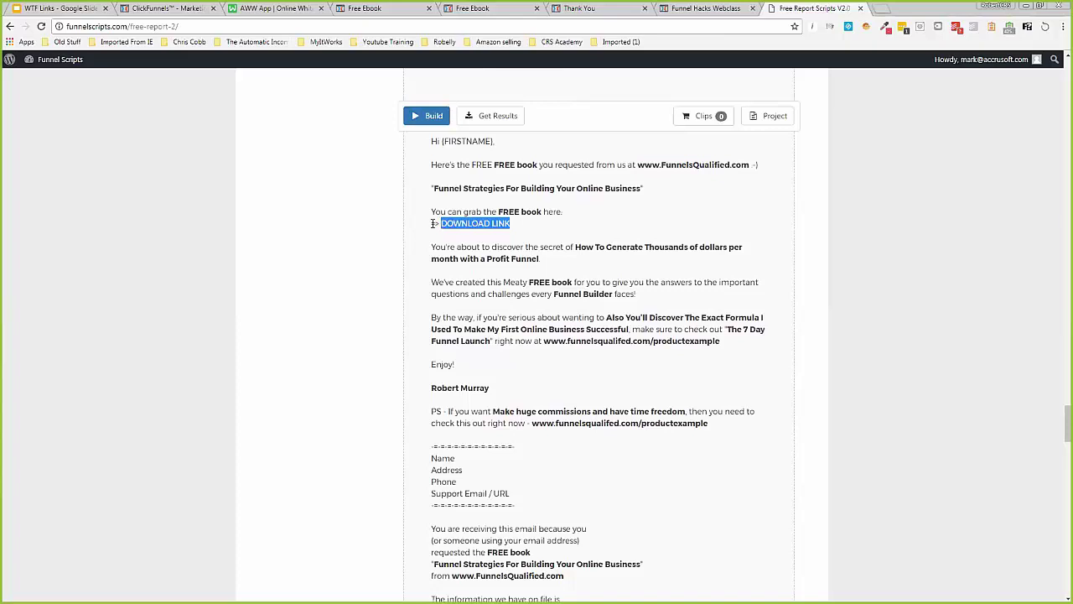
pyautogui.click(602, 12)
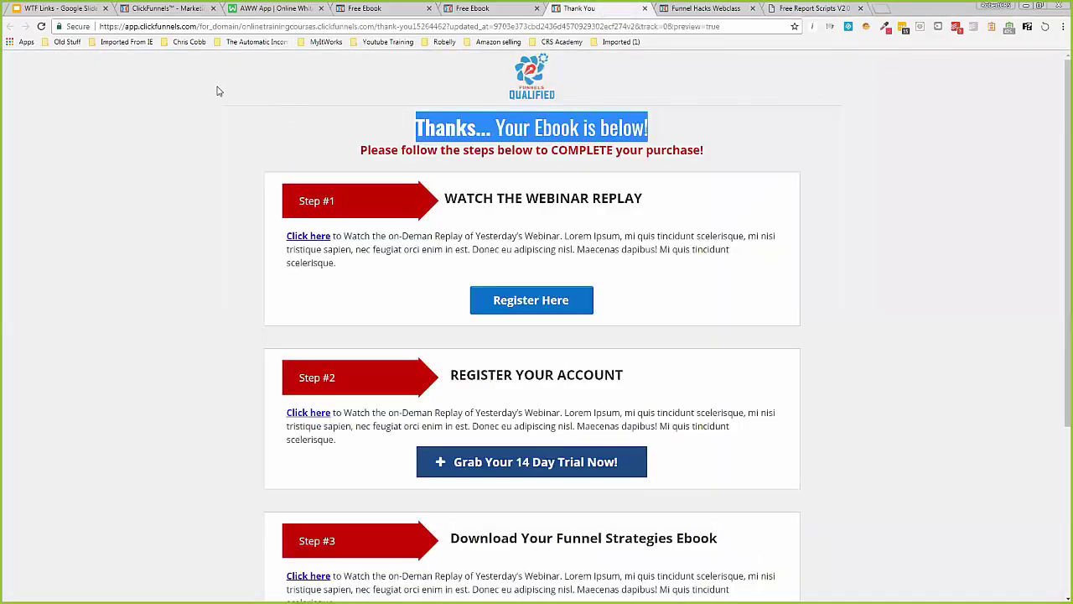
# - Leave the page editor for the 20 MINUTE TEST FUNNEL overview and its steps
pyautogui.click(372, 10)
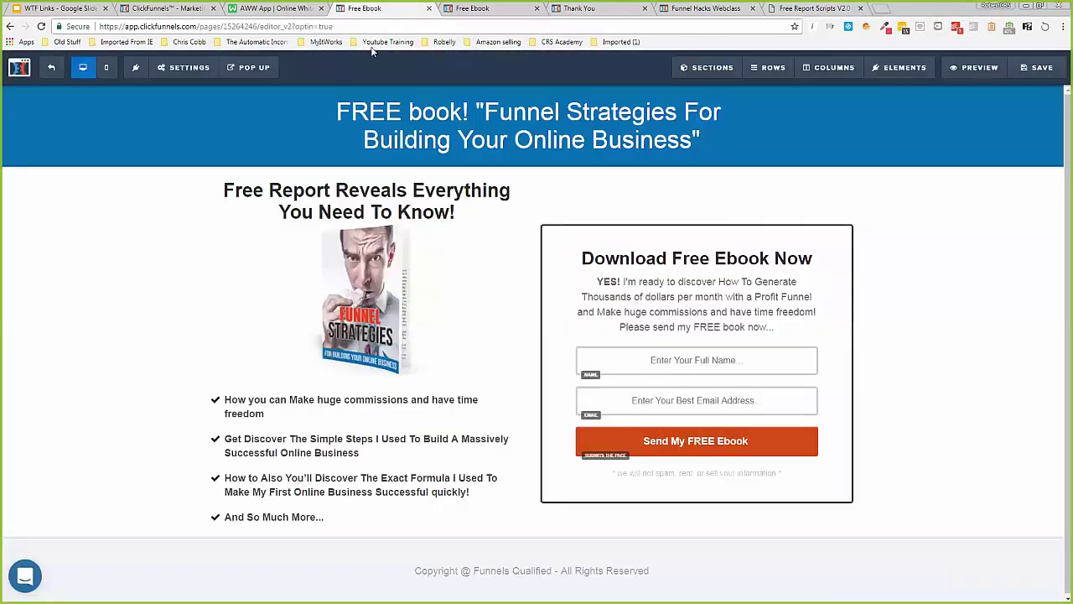
pyautogui.click(53, 67)
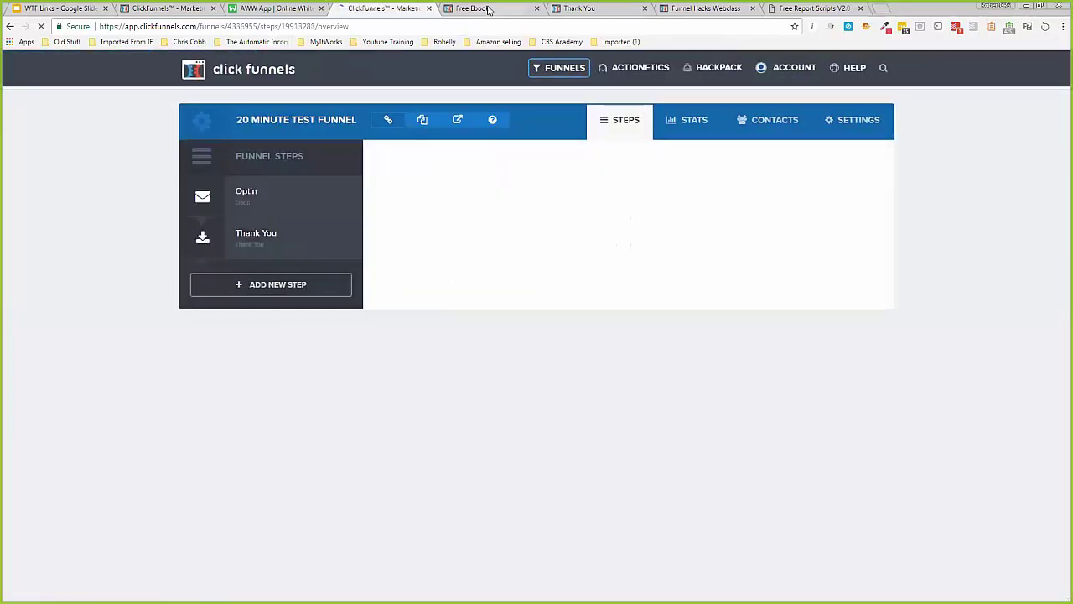
pyautogui.click(489, 10)
pyautogui.click(594, 10)
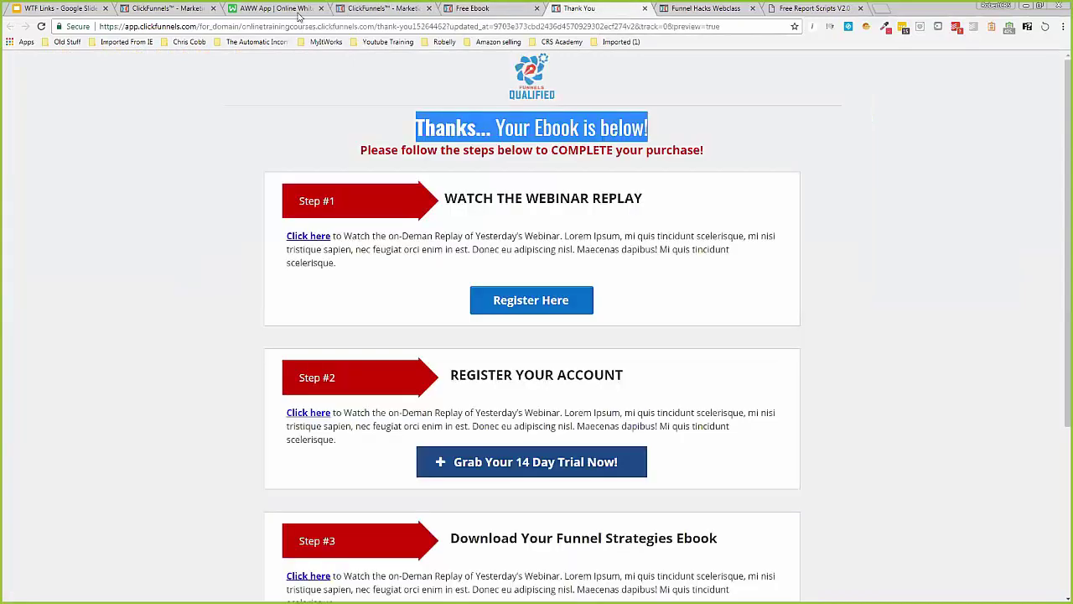
pyautogui.click(379, 9)
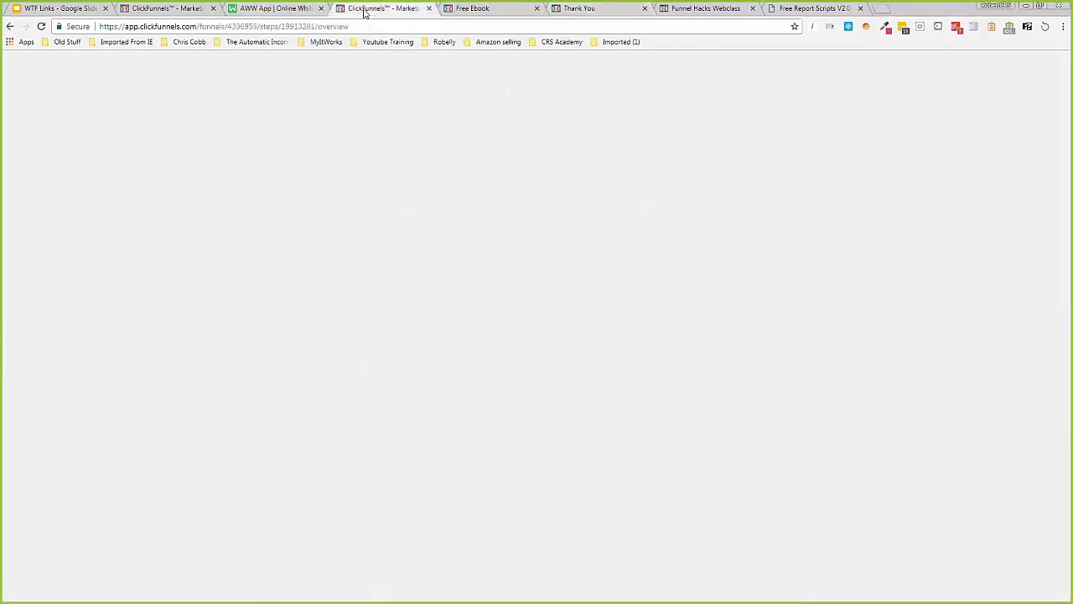
# - Copy the Thank You step's page URL and go back to the free report scripts
pyautogui.tripleClick(500, 195)
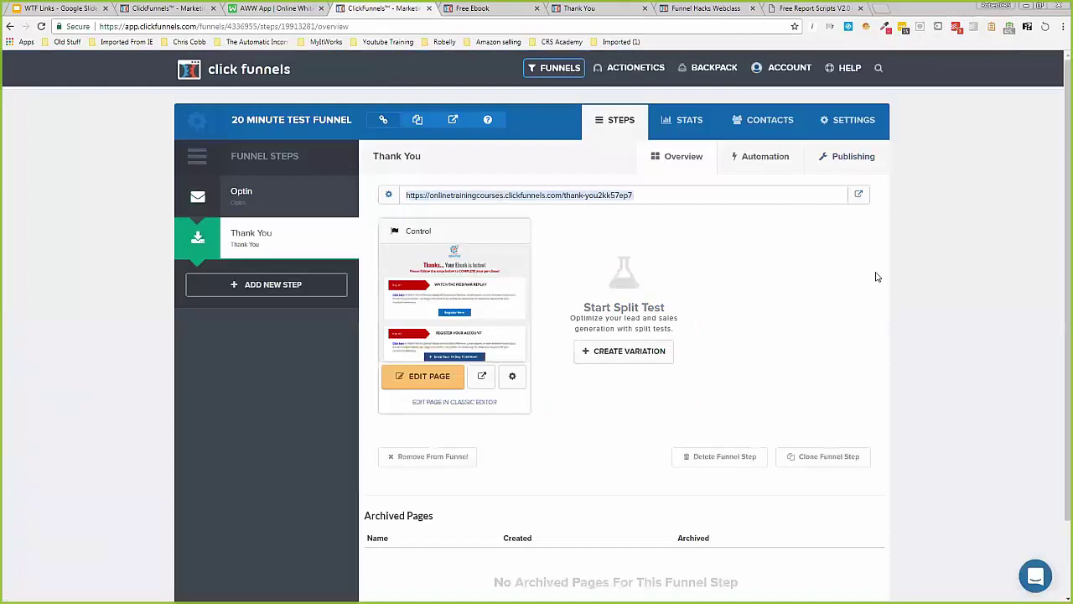
pyautogui.tripleClick(480, 195)
pyautogui.rightClick(480, 198)
pyautogui.click(505, 204)
pyautogui.click(807, 8)
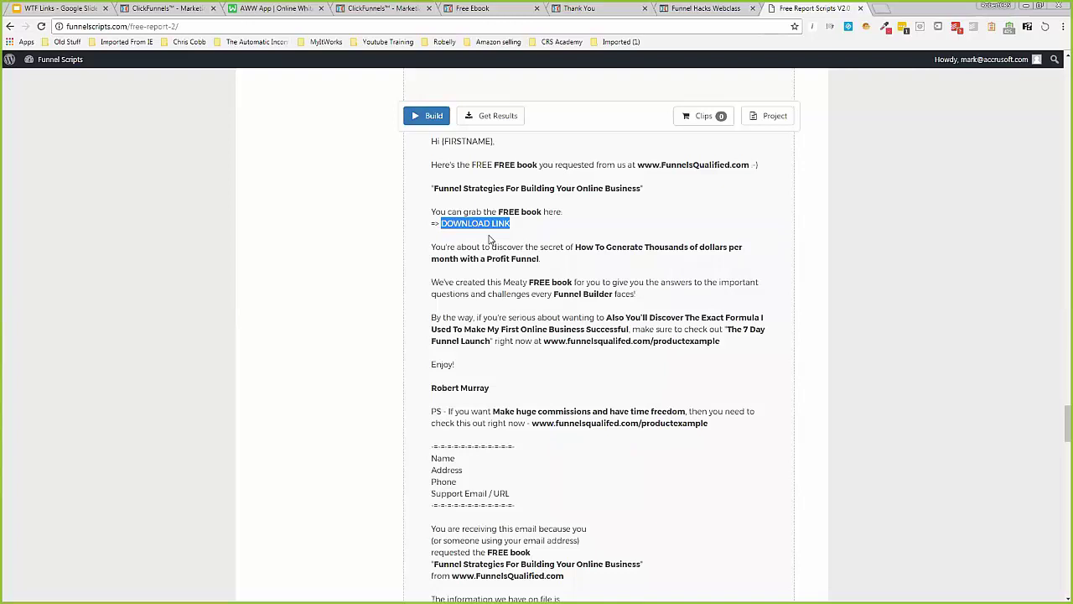
pyautogui.moveTo(433, 99); pyautogui.dragTo(555, 391)
pyautogui.click(555, 397)
pyautogui.scroll(-3, 545, 401)
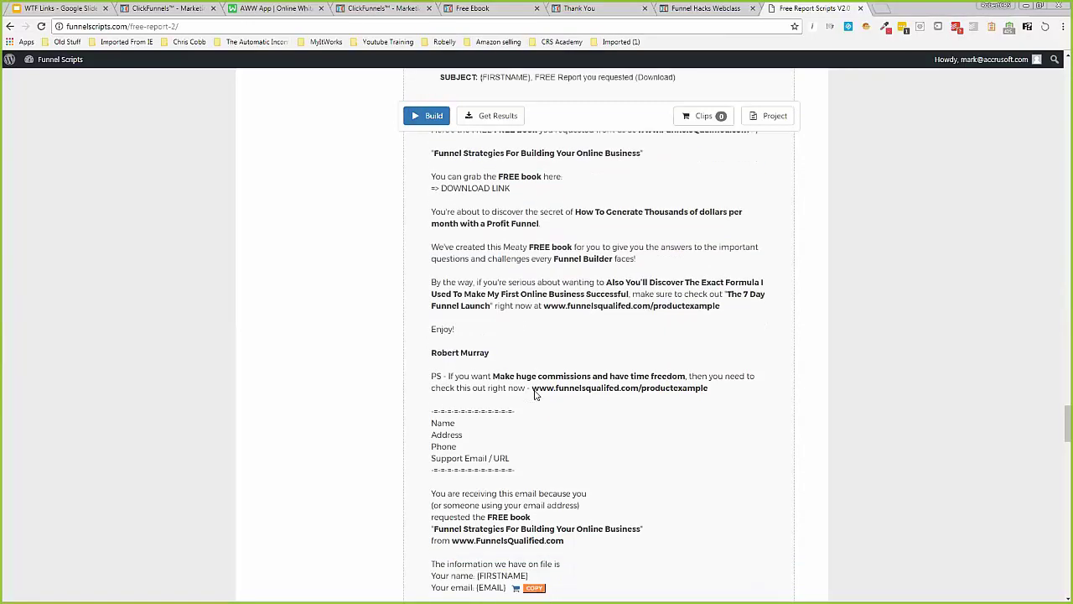
pyautogui.moveTo(433, 344); pyautogui.dragTo(507, 384)
pyautogui.click(507, 410)
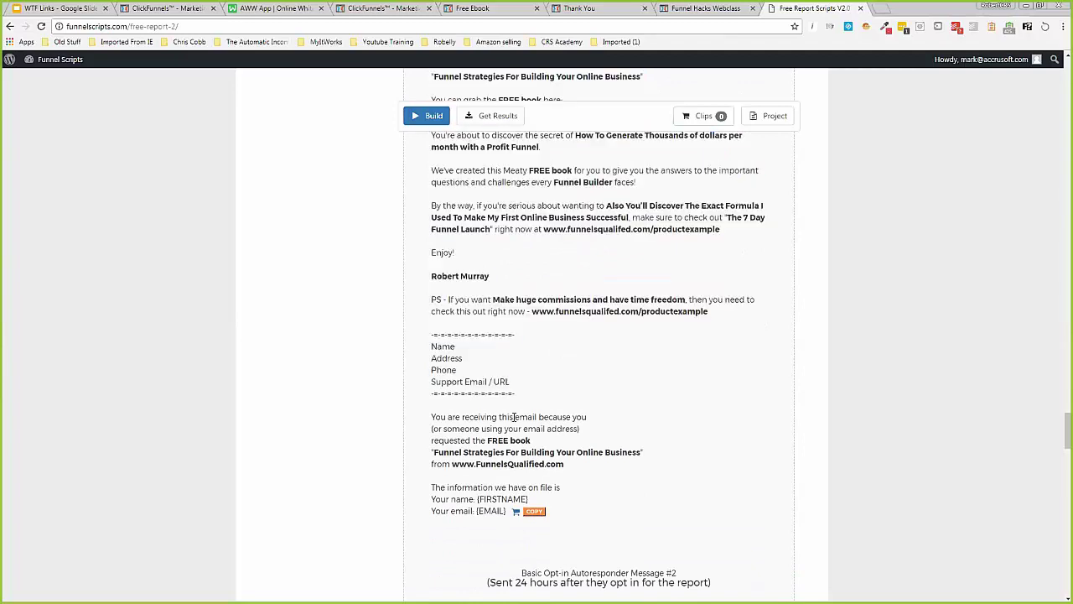
pyautogui.moveTo(431, 416); pyautogui.dragTo(552, 475)
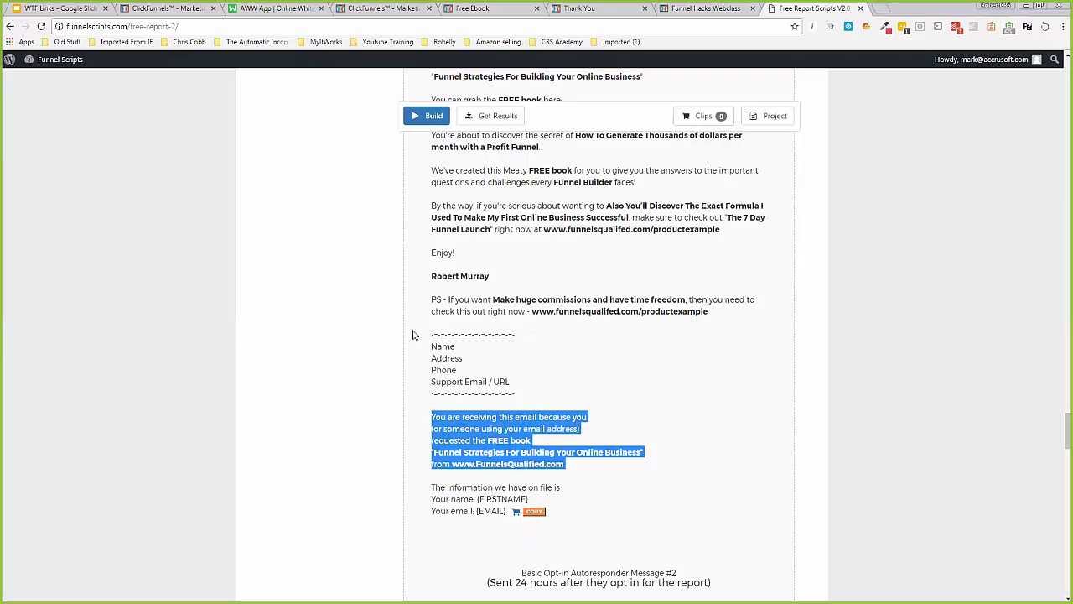
pyautogui.scroll(-3, 398, 334)
pyautogui.scroll(-20, 397, 334)
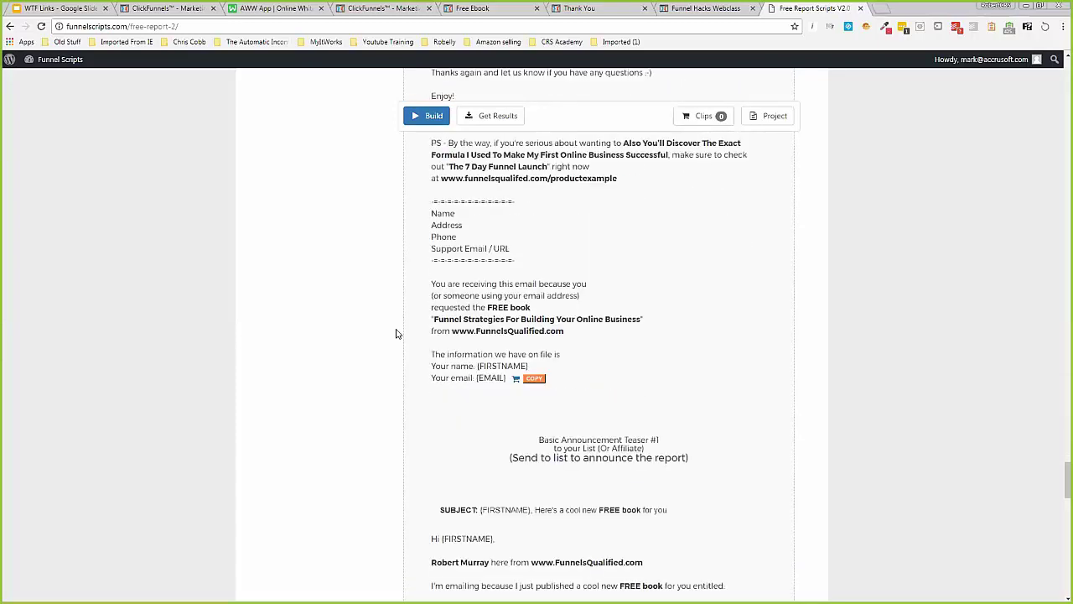
pyautogui.scroll(-15, 397, 333)
pyautogui.scroll(-5, 398, 333)
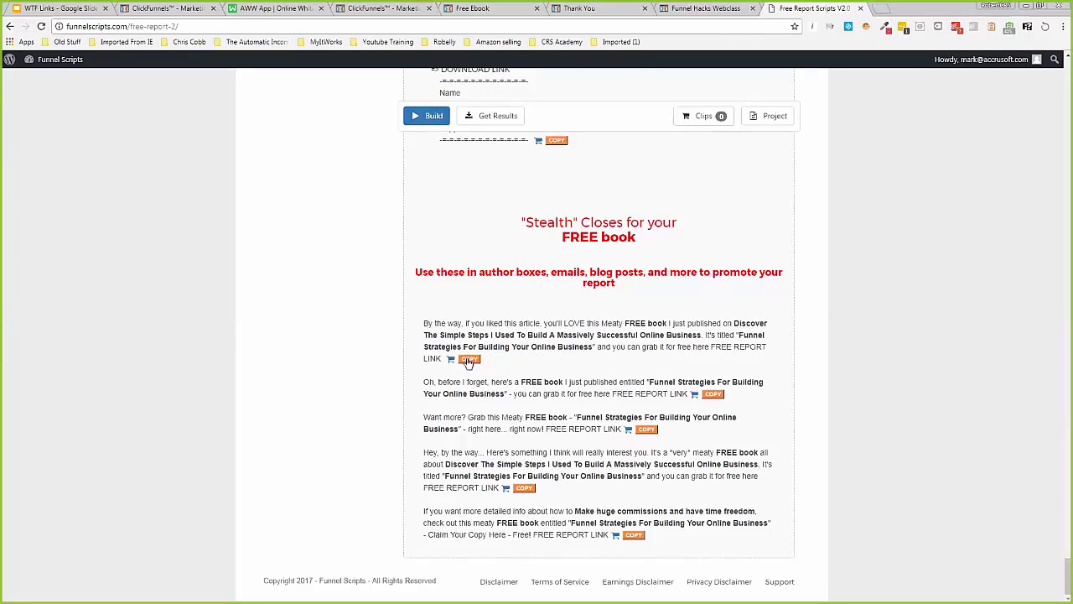
pyautogui.moveTo(423, 322); pyautogui.dragTo(436, 357)
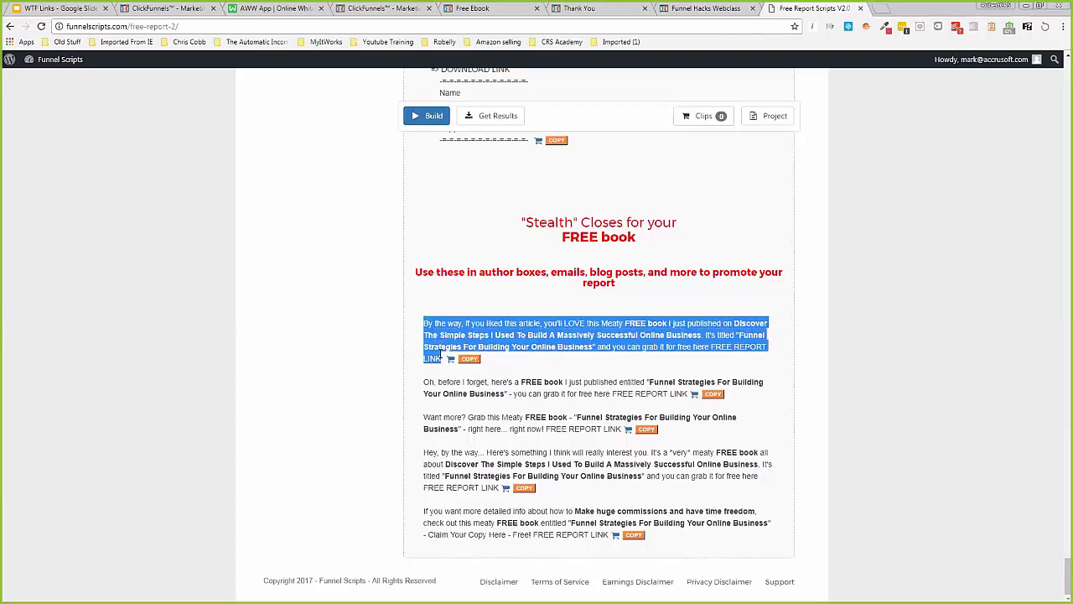
pyautogui.click(405, 342)
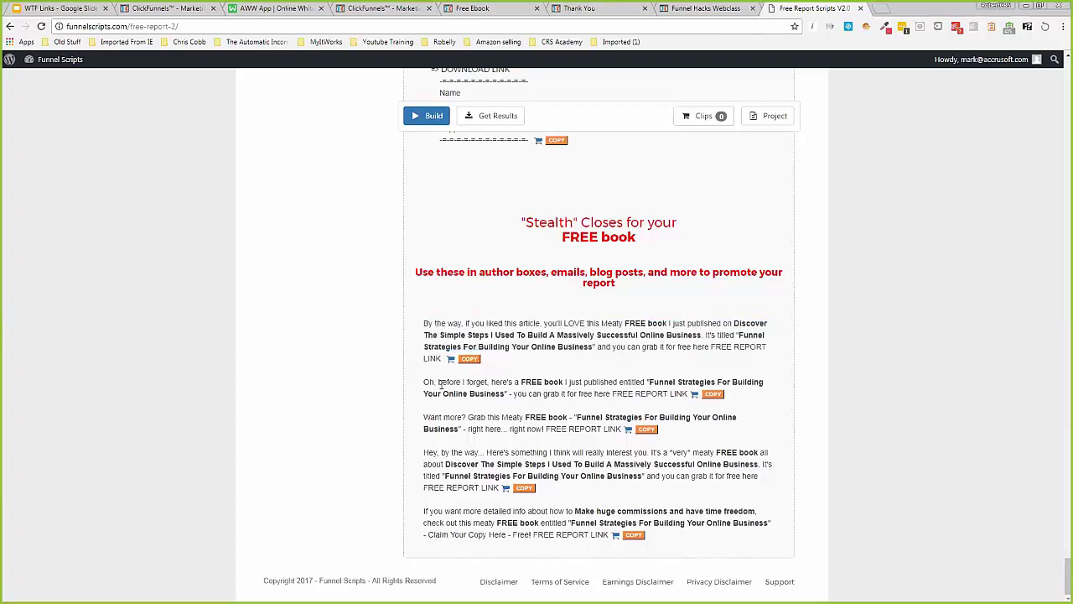
pyautogui.scroll(4, 407, 377)
pyautogui.scroll(15, 405, 377)
pyautogui.scroll(15, 405, 376)
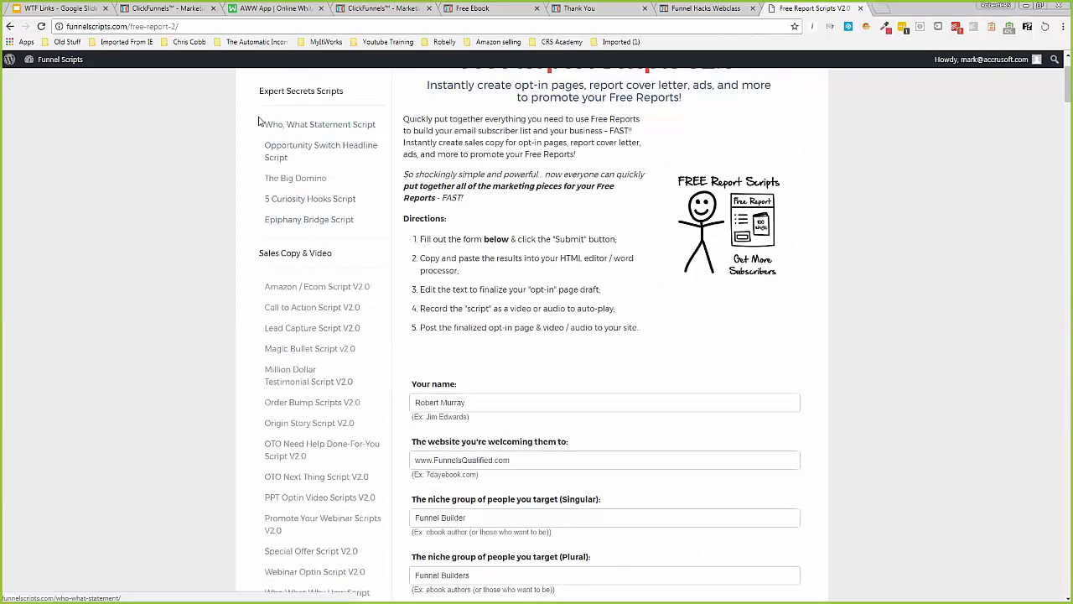
pyautogui.scroll(2, 259, 122)
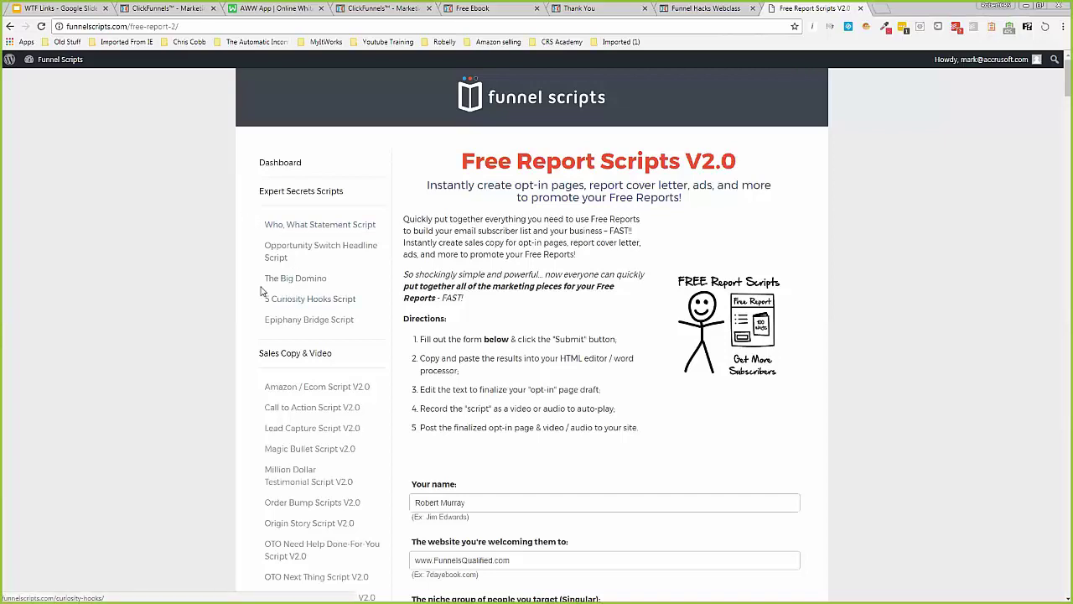
pyautogui.scroll(-1, 256, 276)
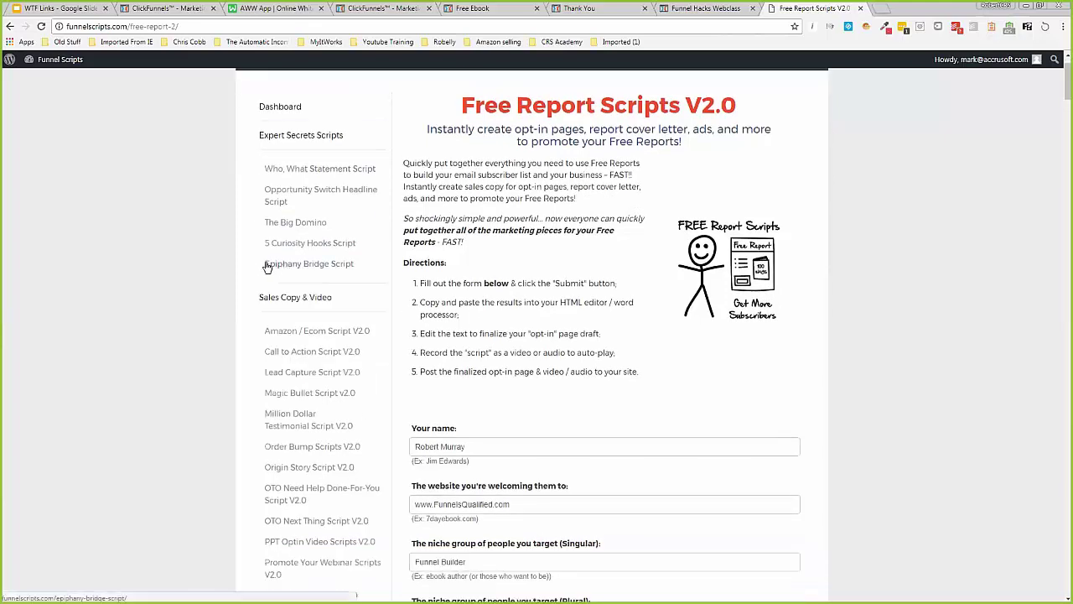
pyautogui.scroll(-3, 267, 266)
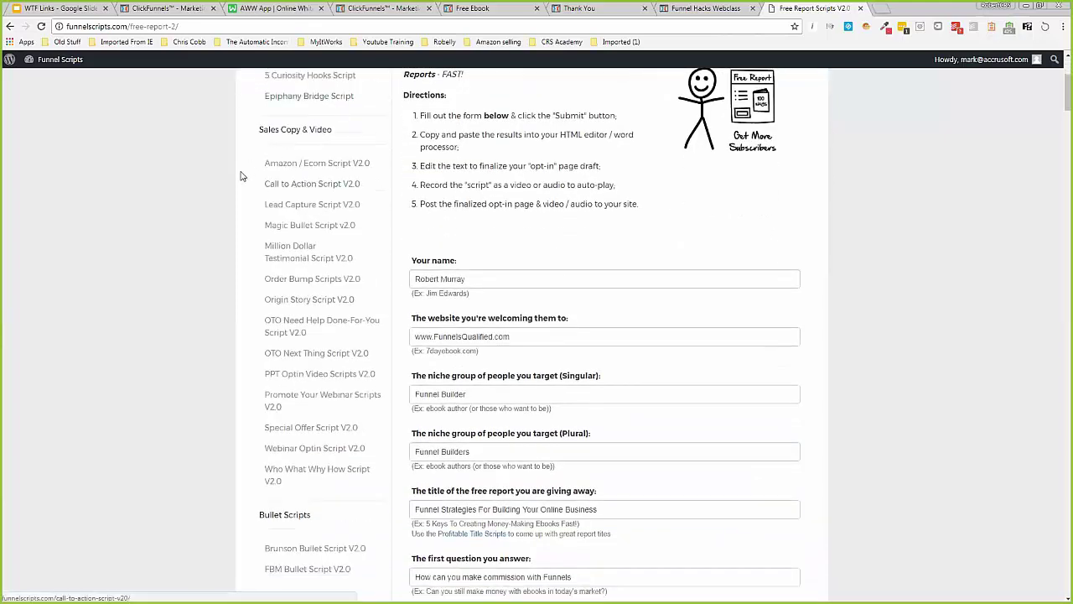
pyautogui.scroll(-4, 240, 176)
pyautogui.scroll(-2, 240, 176)
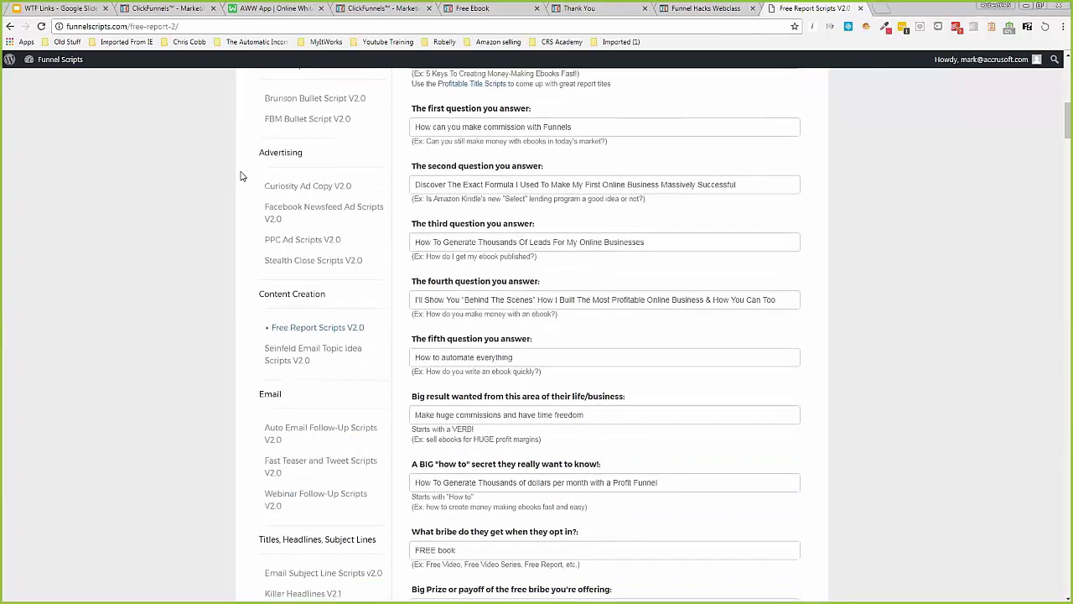
pyautogui.scroll(-2, 240, 175)
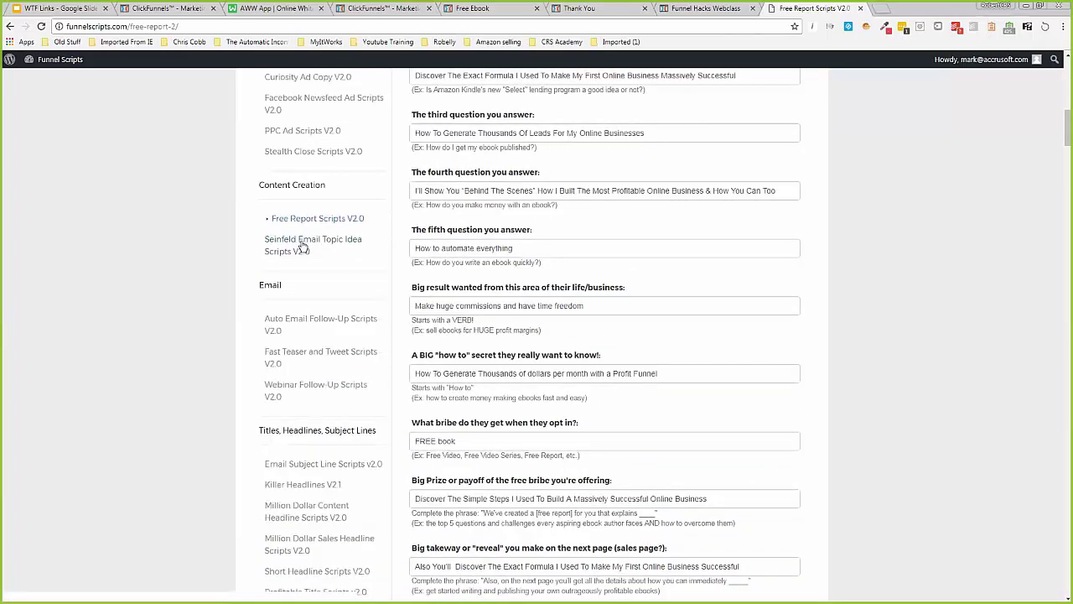
# - Open Seinfeld Email Topic Idea Scripts V2.0, glancing briefly at the whiteboard funnel drawing
pyautogui.click(303, 245)
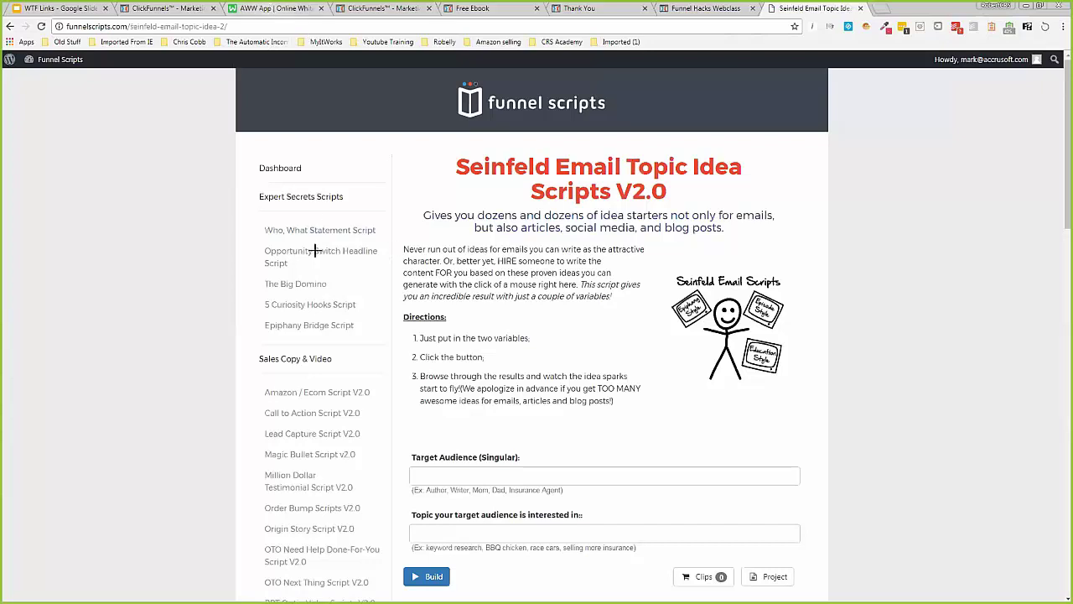
pyautogui.hotkey('ctrl', '3')
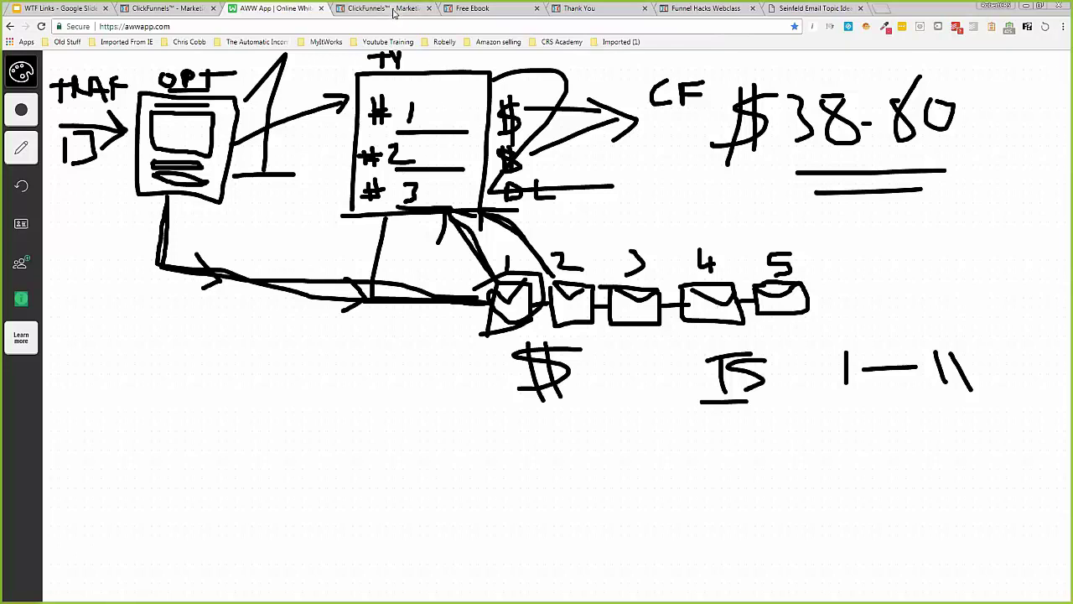
pyautogui.click(815, 8)
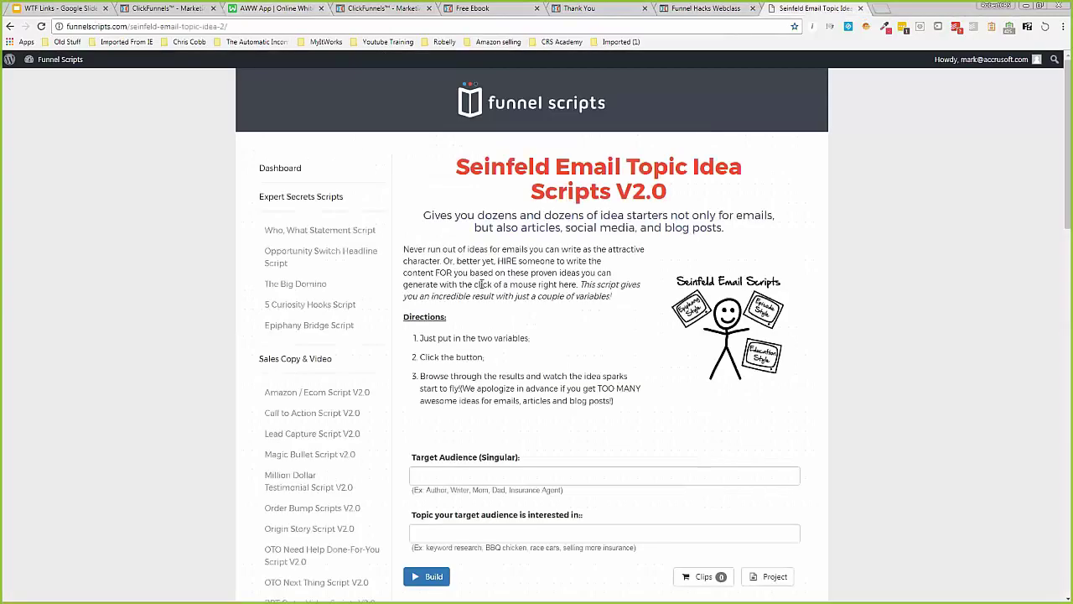
pyautogui.scroll(-2, 400, 285)
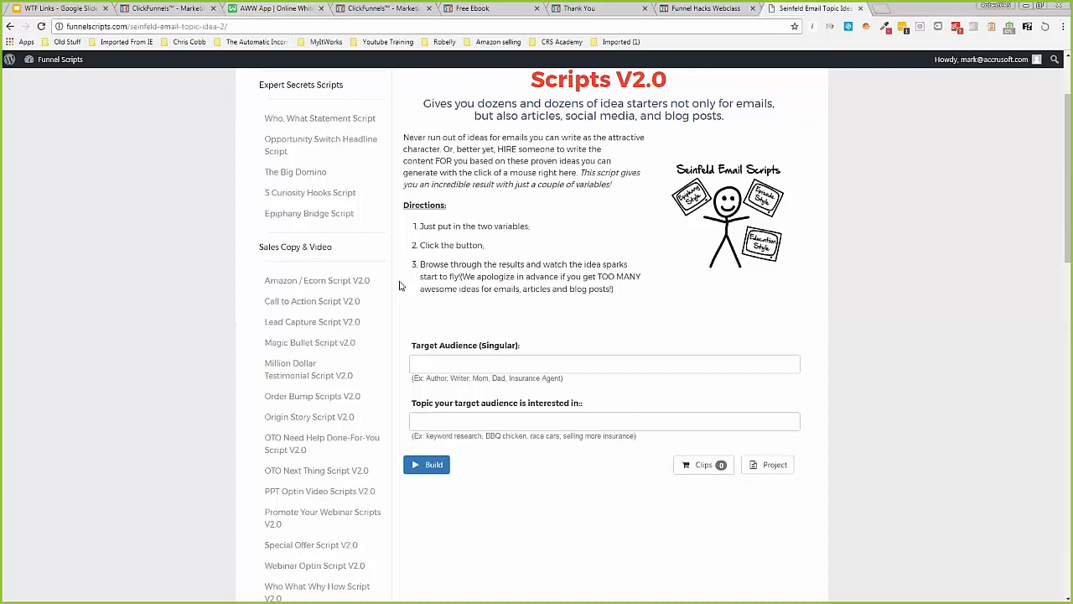
# - Enter 'Writer' as the target audience and 'Writing a book' as the topic
pyautogui.click(463, 361)
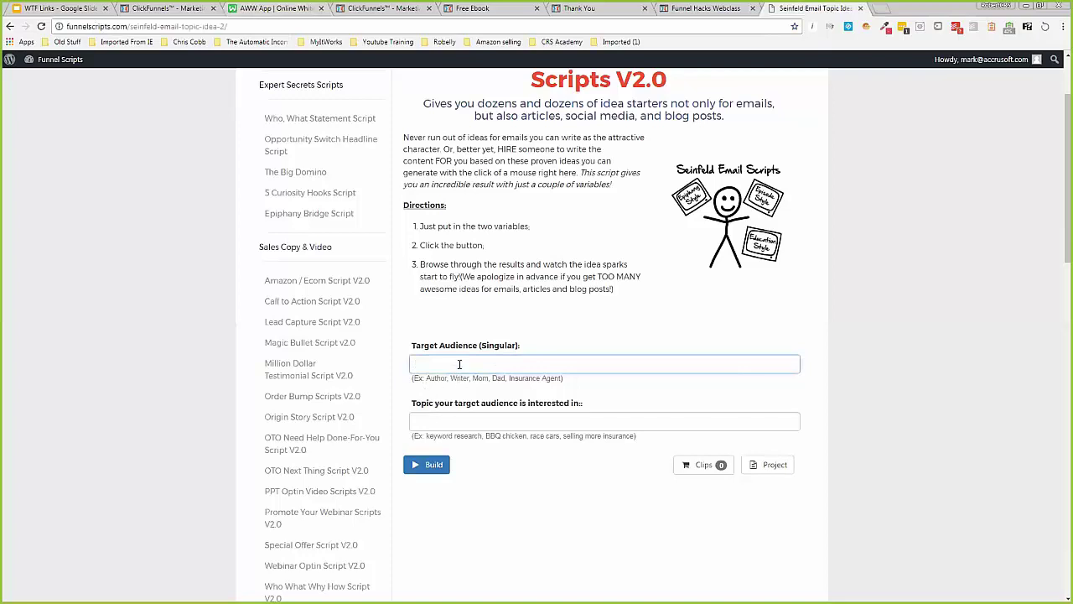
pyautogui.write('Writer')
pyautogui.scroll(-1, 493, 403)
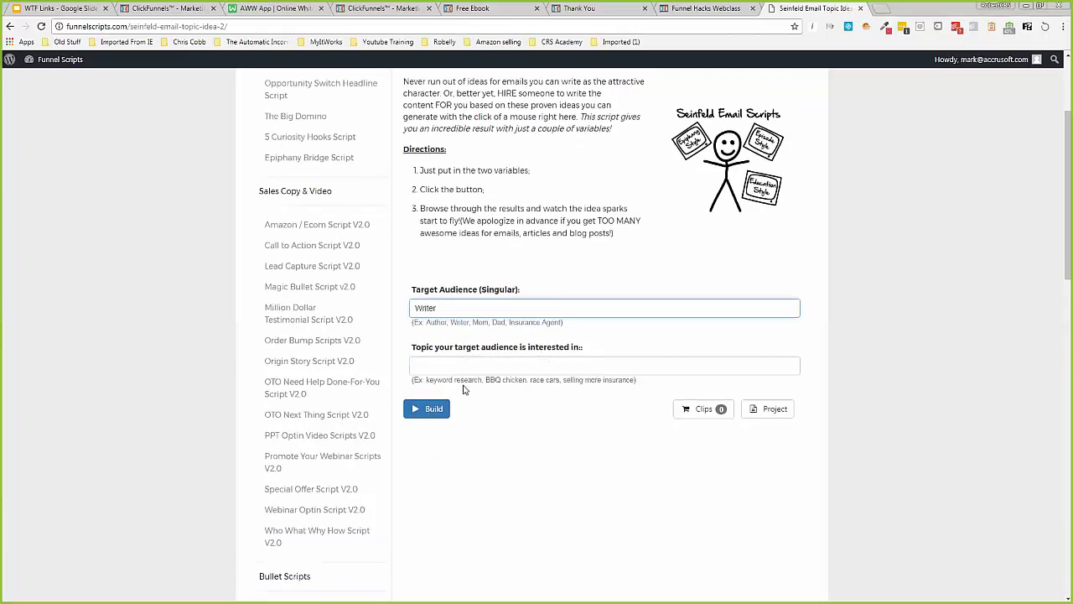
pyautogui.click(504, 366)
pyautogui.write('Wr')
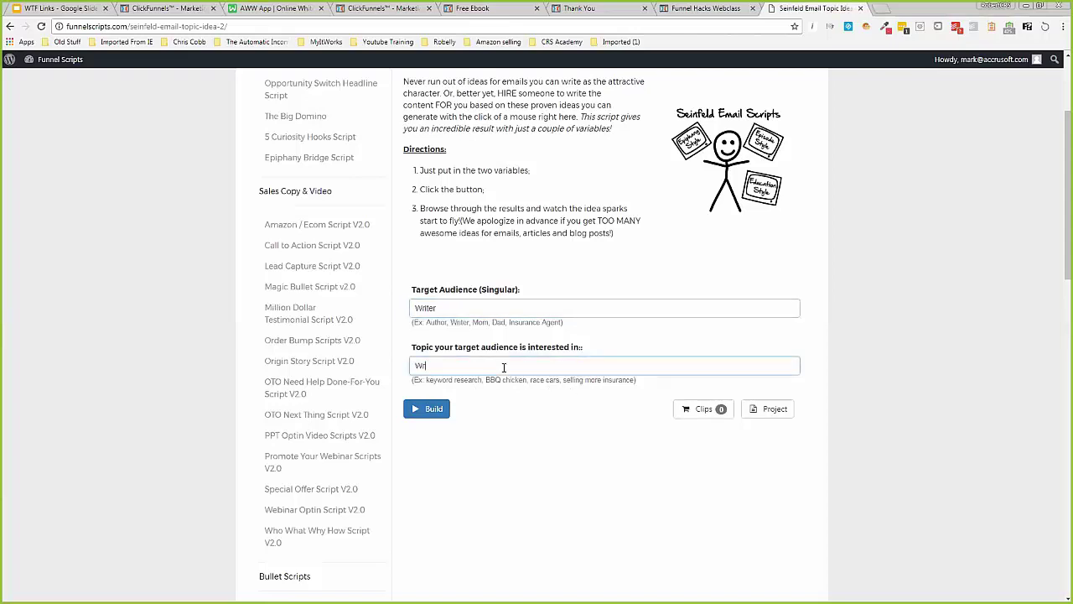
pyautogui.write('iting a book')
# - Generate the Seinfeld email topic ideas for Writers about Writing a book
pyautogui.click(428, 409)
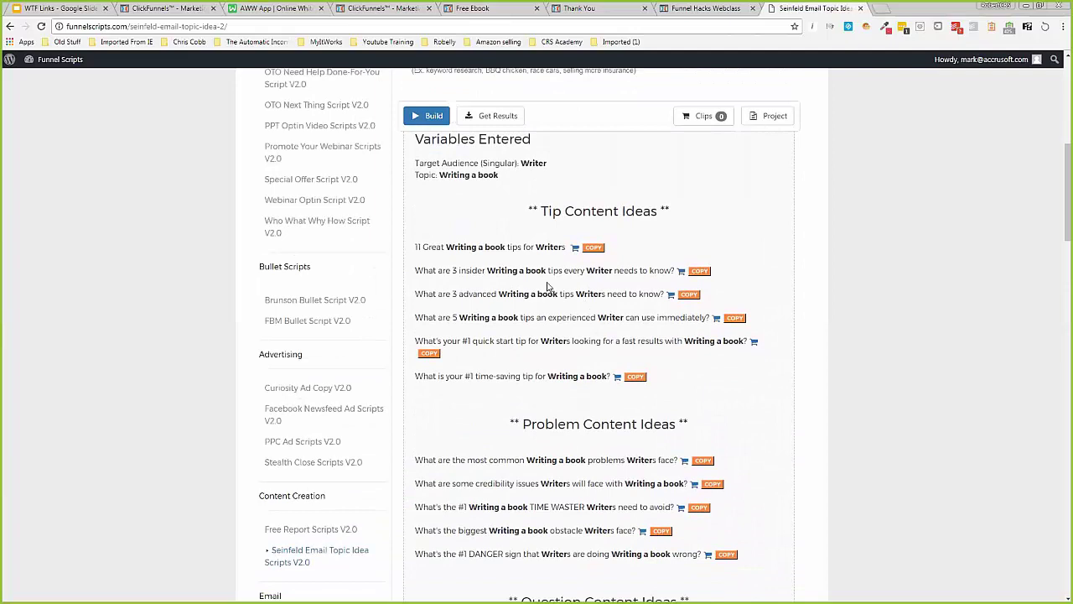
pyautogui.scroll(2, 510, 247)
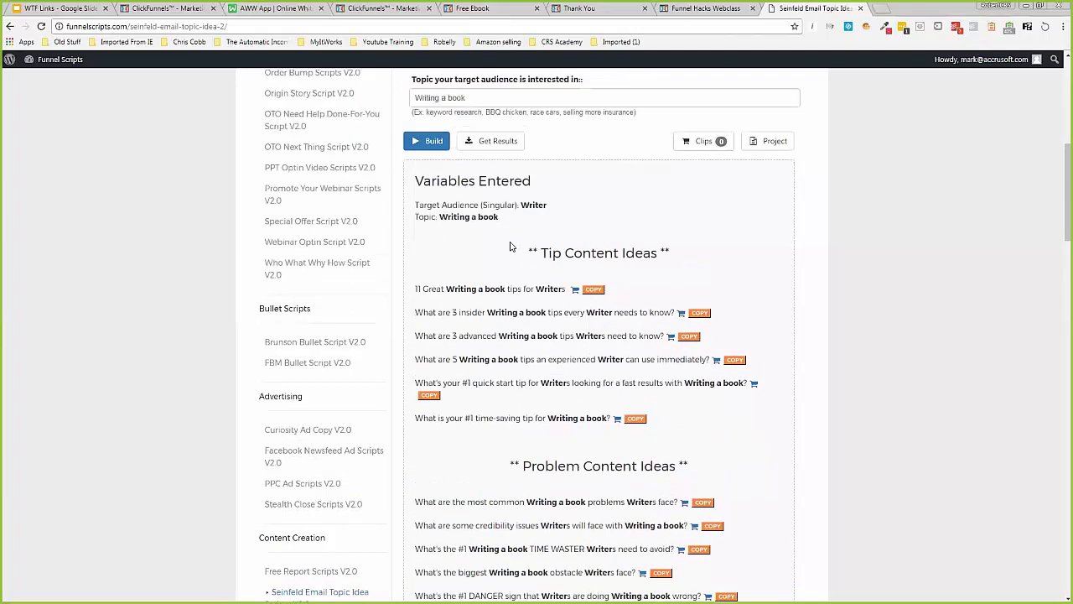
pyautogui.scroll(-4, 510, 246)
pyautogui.scroll(1, 509, 247)
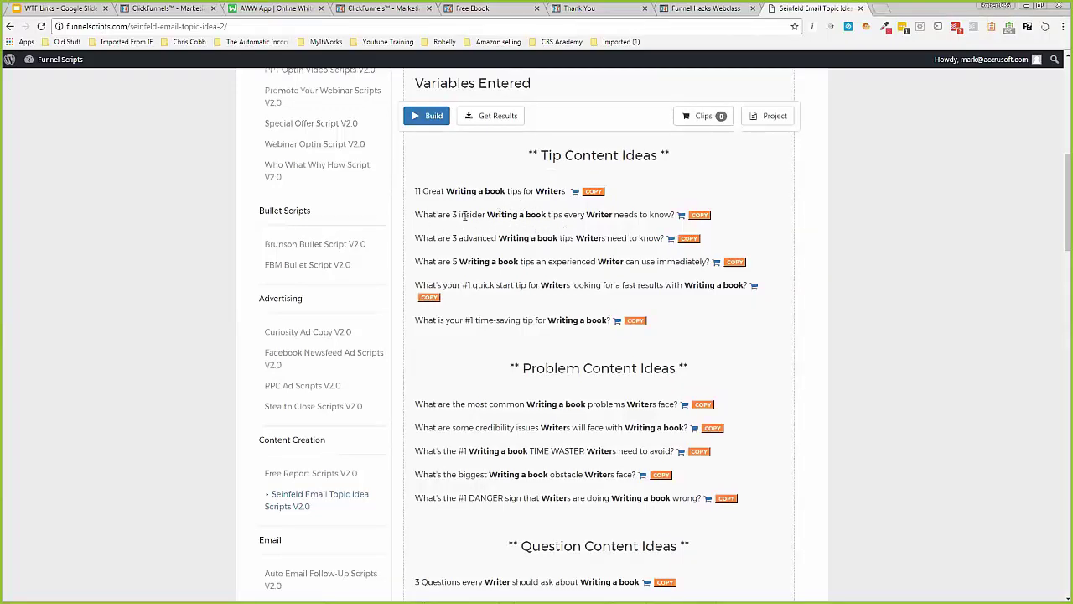
pyautogui.scroll(2, 494, 249)
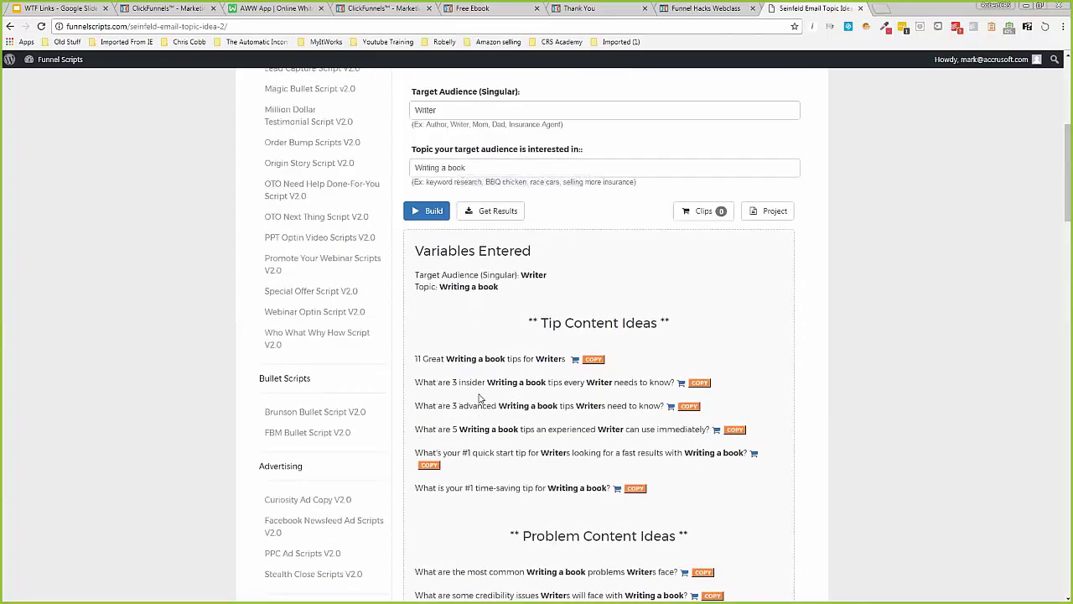
pyautogui.scroll(-1, 484, 398)
pyautogui.scroll(-1, 485, 370)
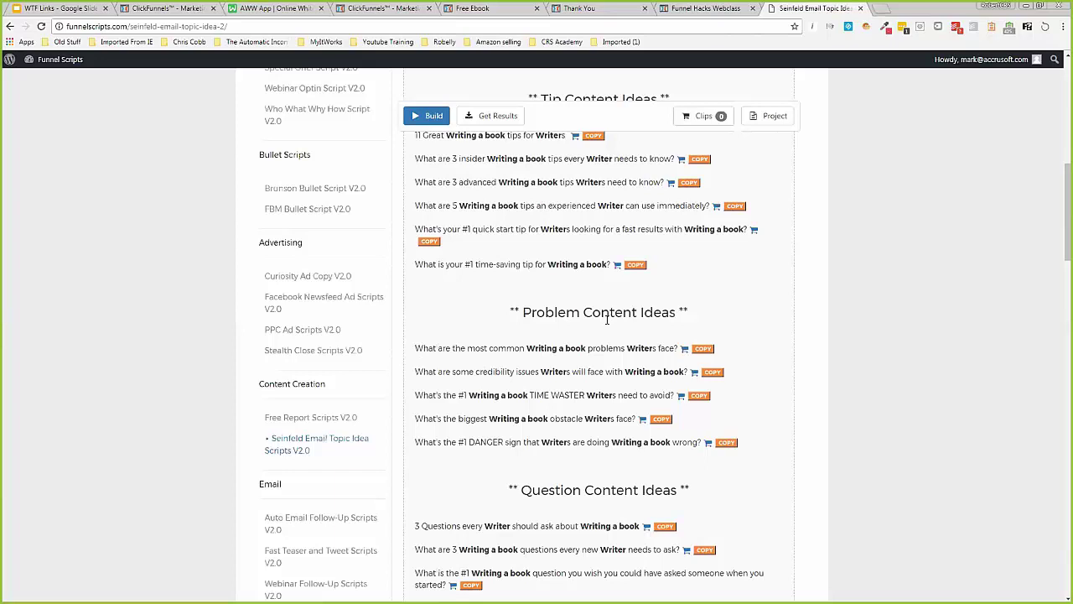
pyautogui.scroll(-2, 607, 319)
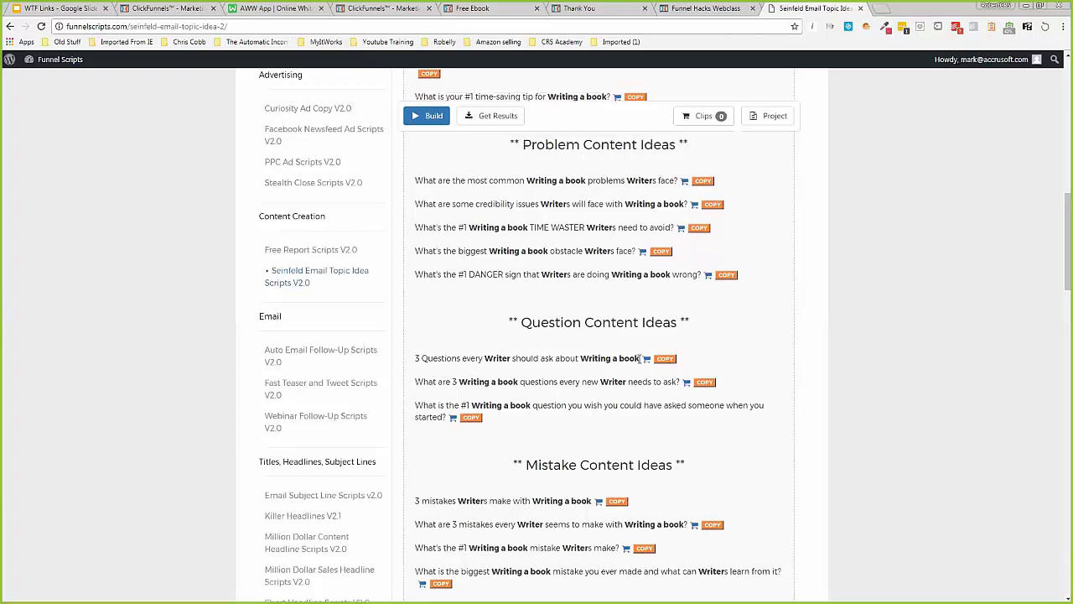
# - Copy the first question idea, '3 Questions every Writer should ask about Writing a book'
pyautogui.moveTo(641, 358); pyautogui.dragTo(579, 358)
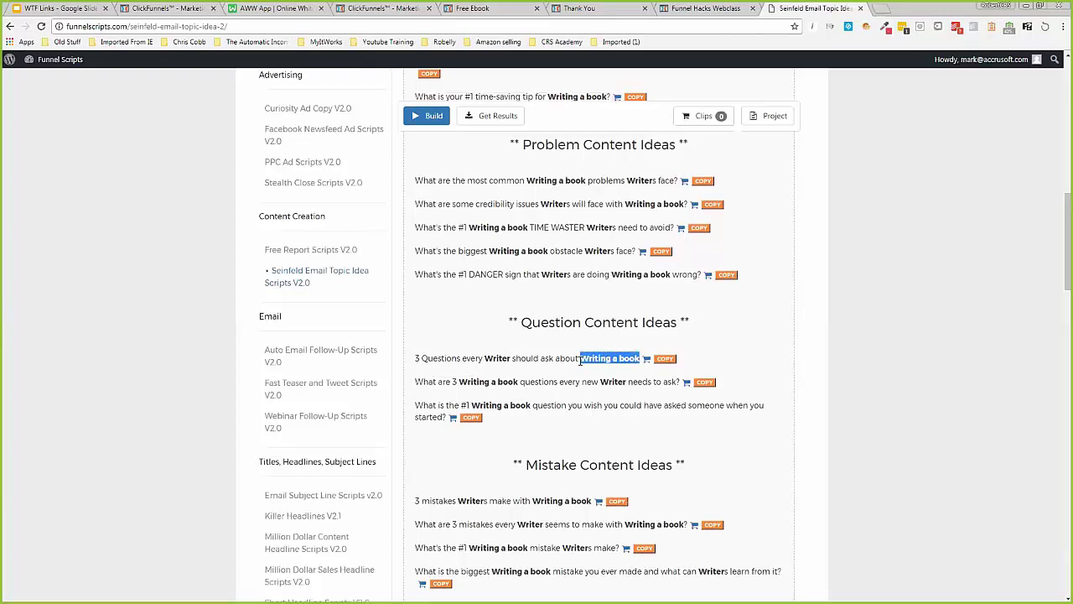
pyautogui.click(665, 358)
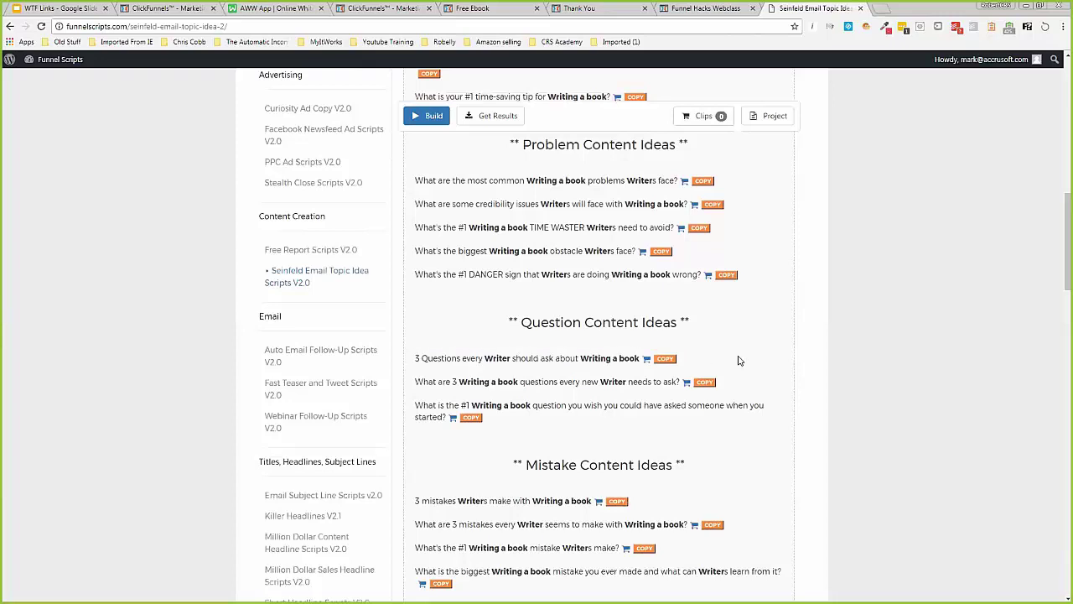
pyautogui.click(665, 359)
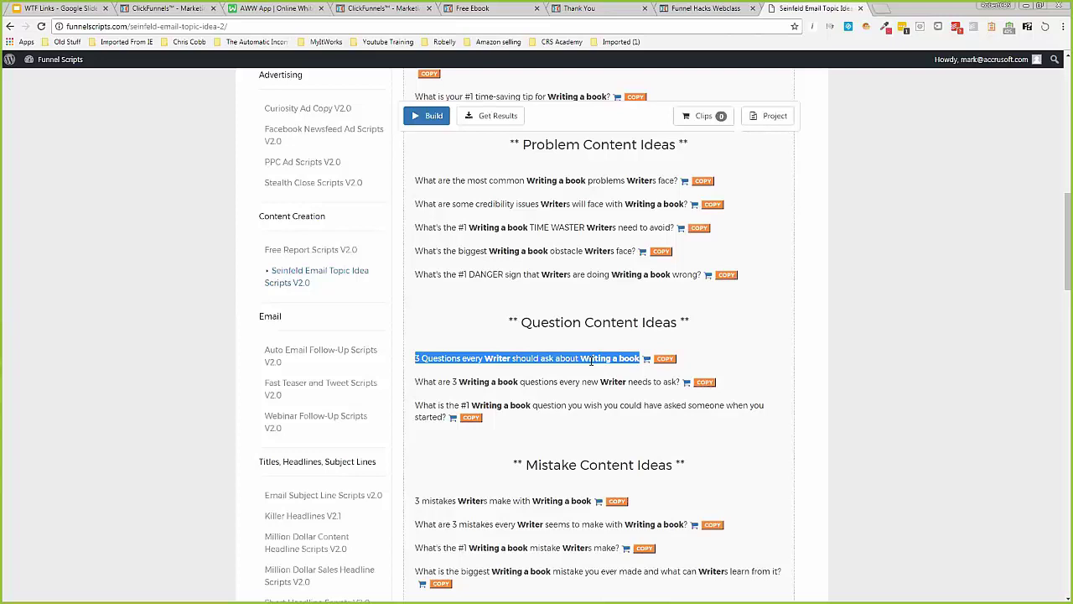
pyautogui.click(757, 387)
# - Scroll through the Tip, Problem, Question, Mistake and Trend ideas to the footer and back
pyautogui.scroll(-3, 730, 387)
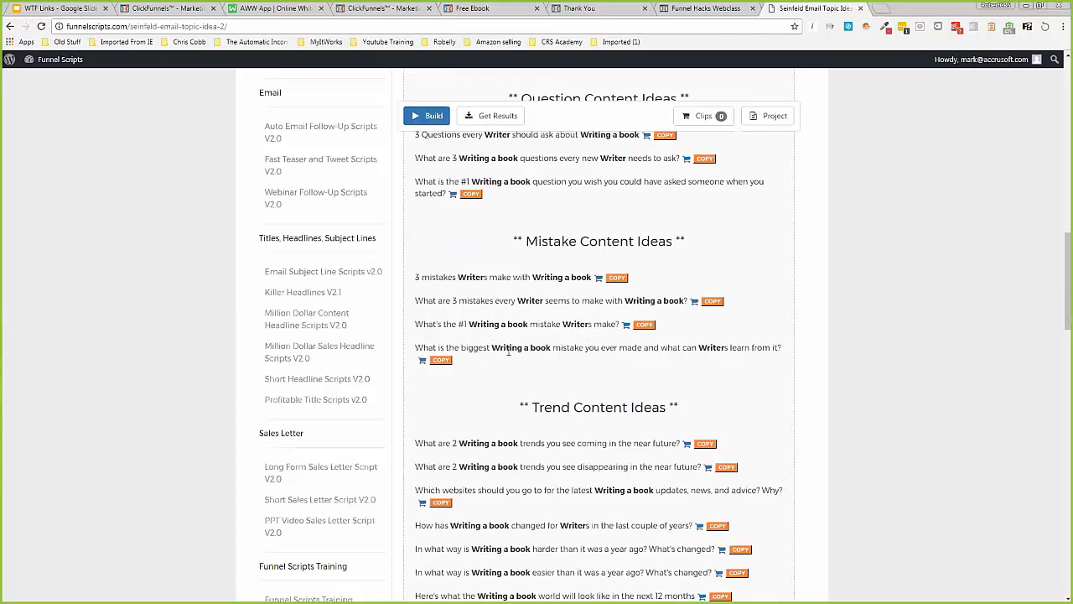
pyautogui.scroll(-3, 504, 353)
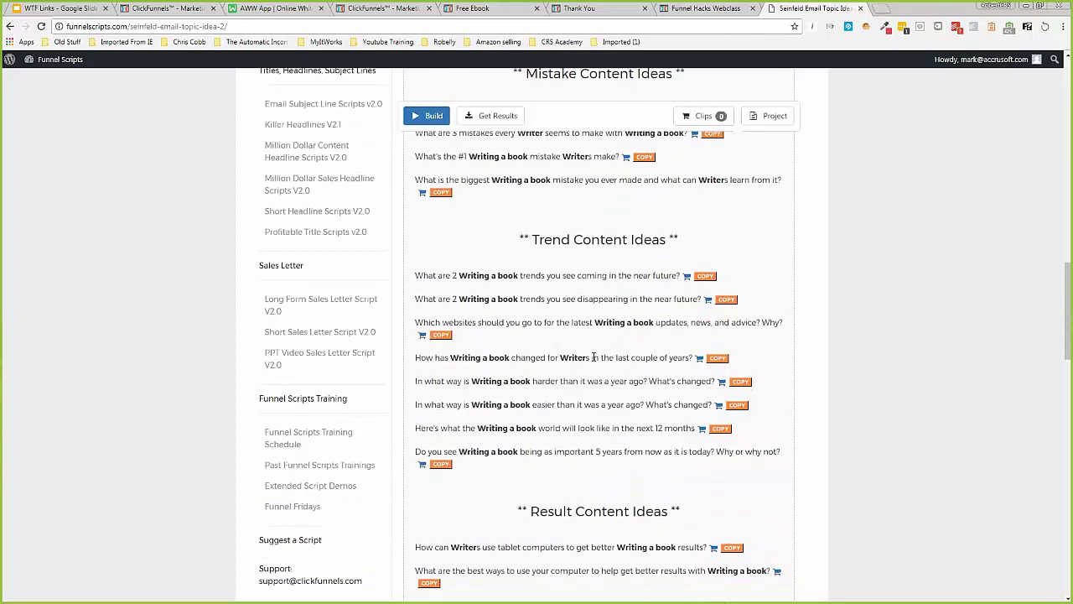
pyautogui.scroll(-1, 594, 361)
pyautogui.scroll(-1, 594, 362)
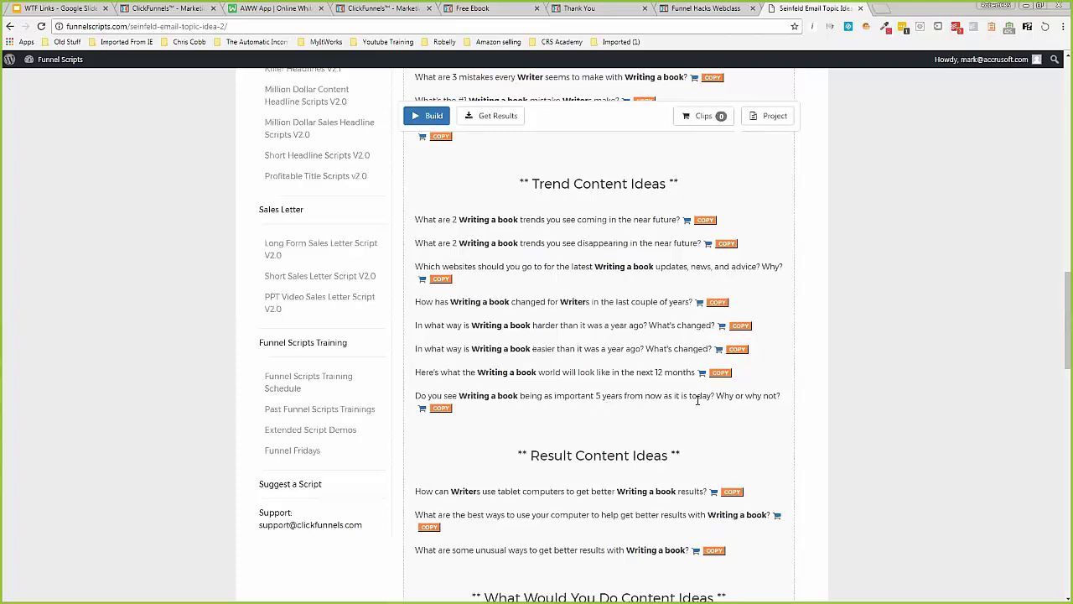
pyautogui.scroll(-3, 754, 394)
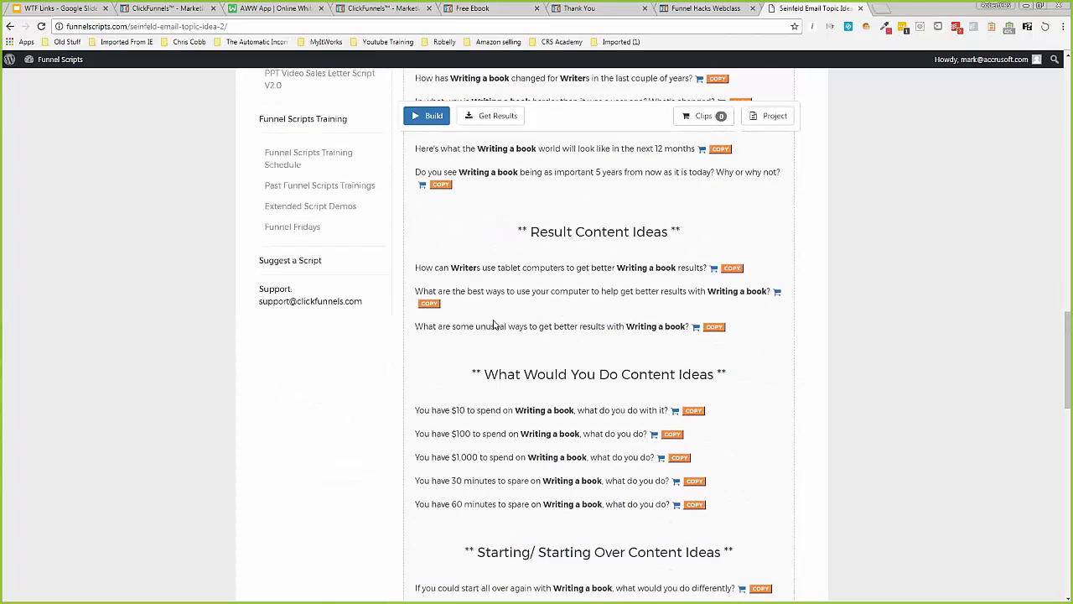
pyautogui.scroll(-1, 538, 325)
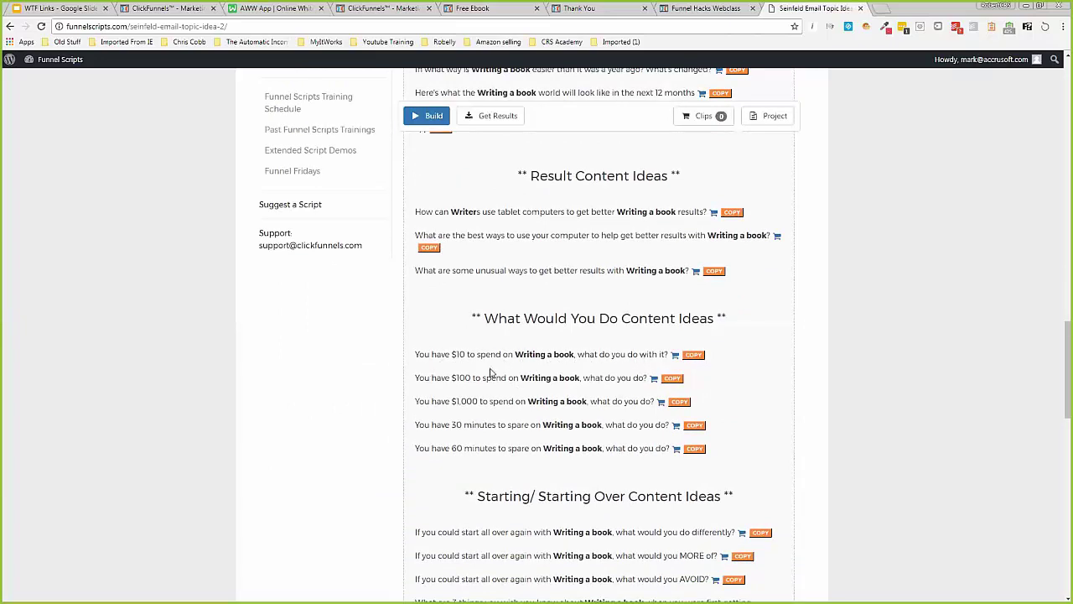
pyautogui.scroll(-3, 419, 374)
pyautogui.scroll(-3, 422, 380)
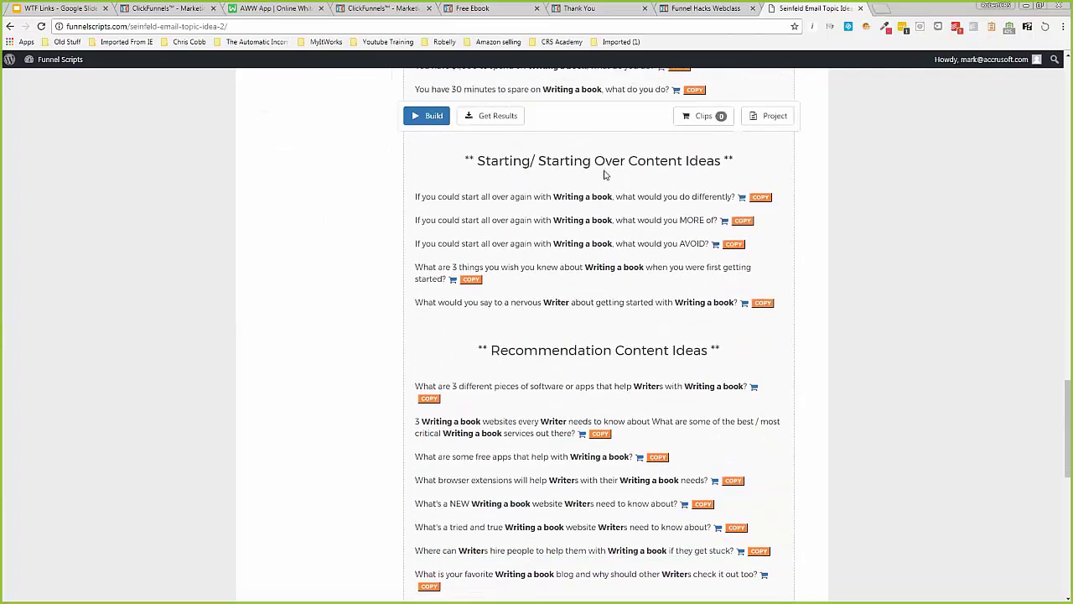
pyautogui.scroll(-5, 575, 215)
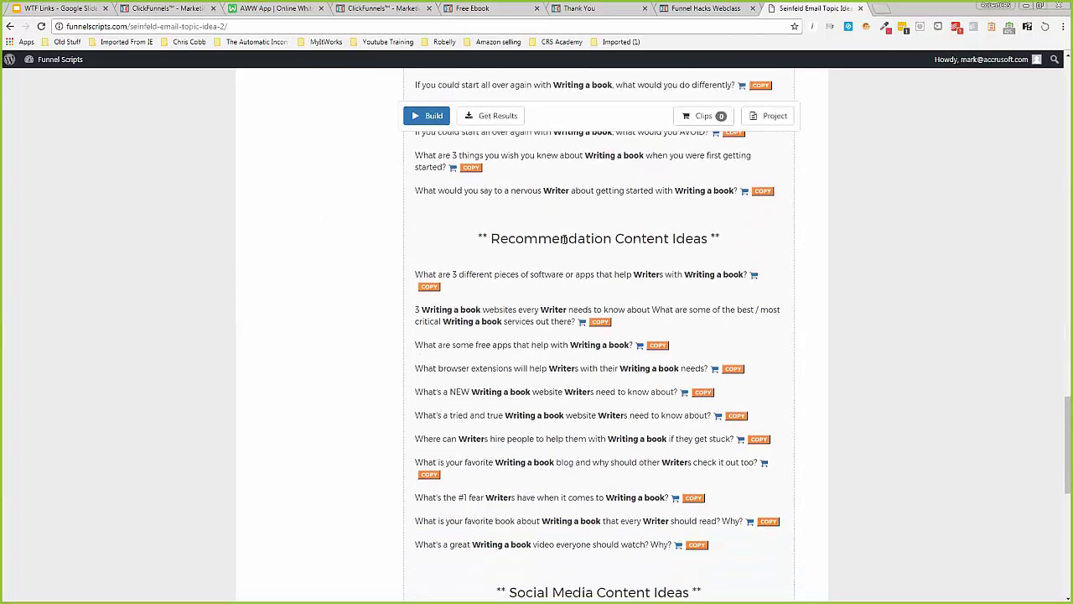
pyautogui.scroll(-3, 565, 243)
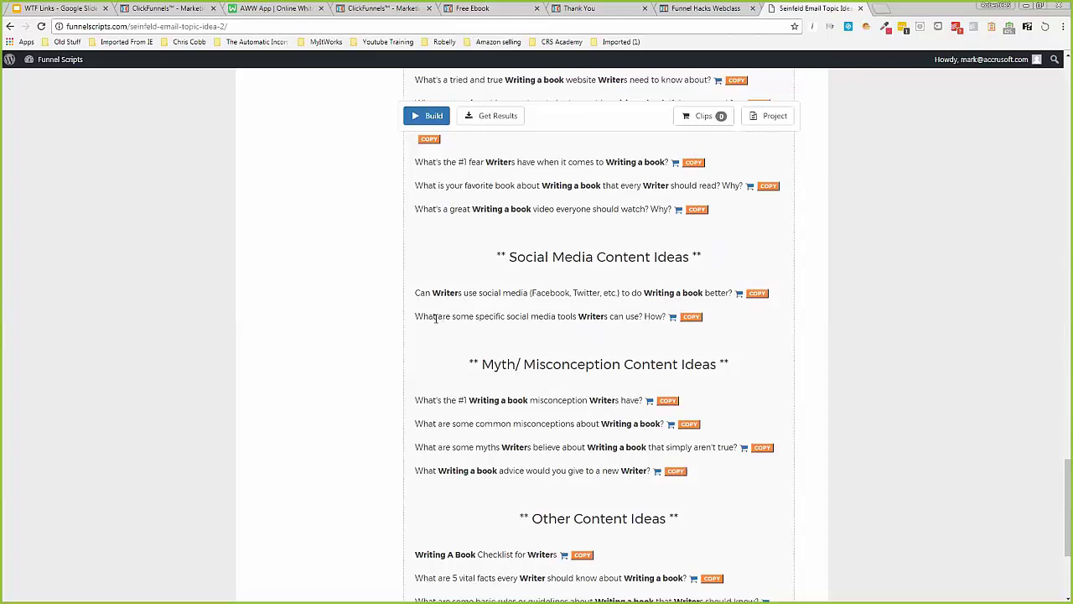
pyautogui.scroll(-1, 432, 323)
pyautogui.scroll(-4, 431, 323)
pyautogui.scroll(-1, 518, 319)
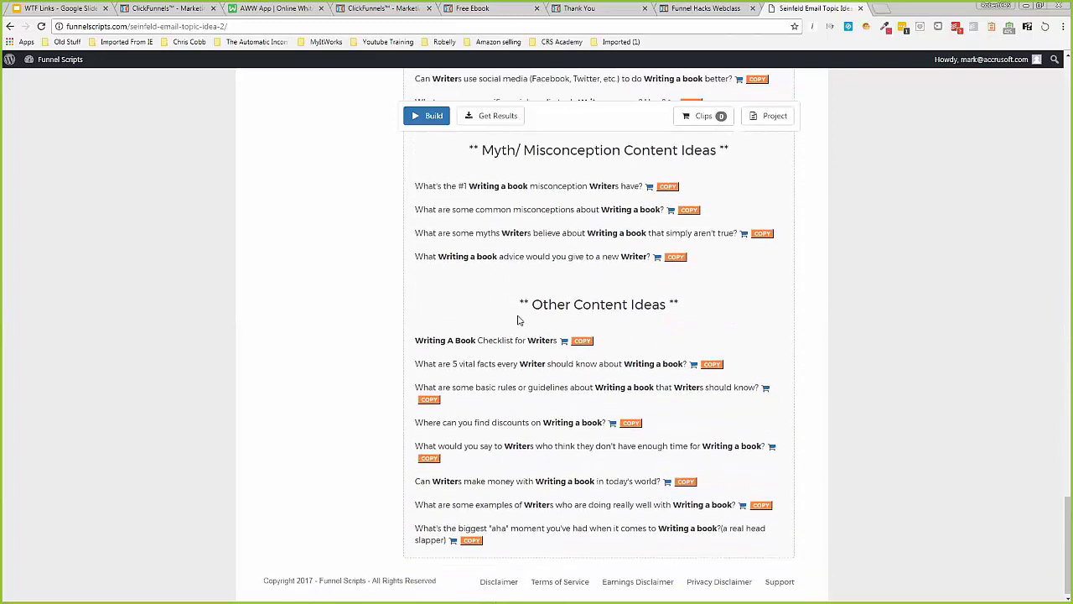
pyautogui.scroll(20, 517, 319)
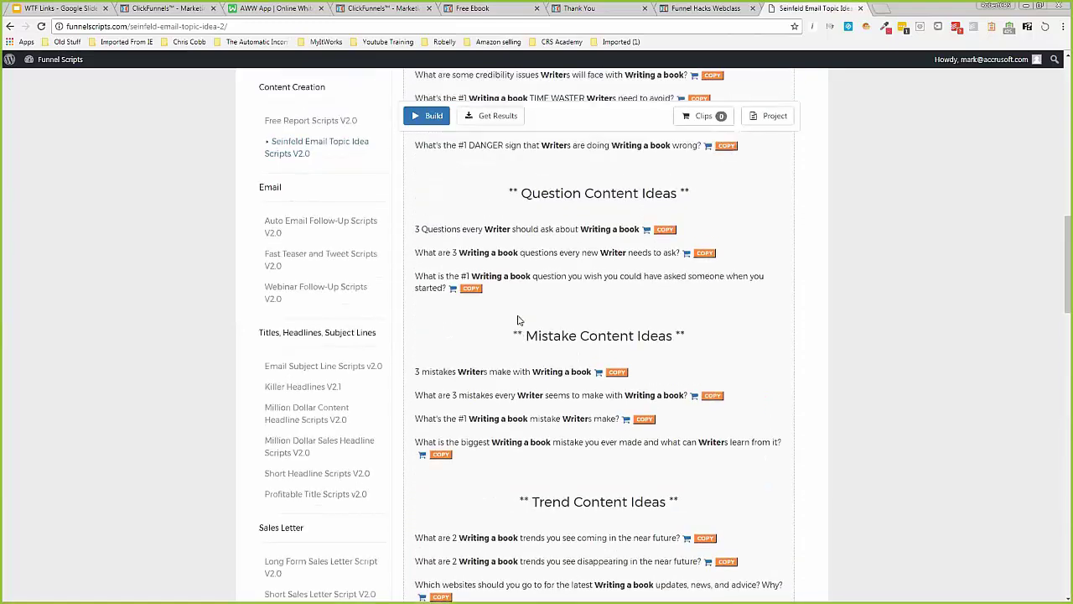
pyautogui.scroll(5, 517, 319)
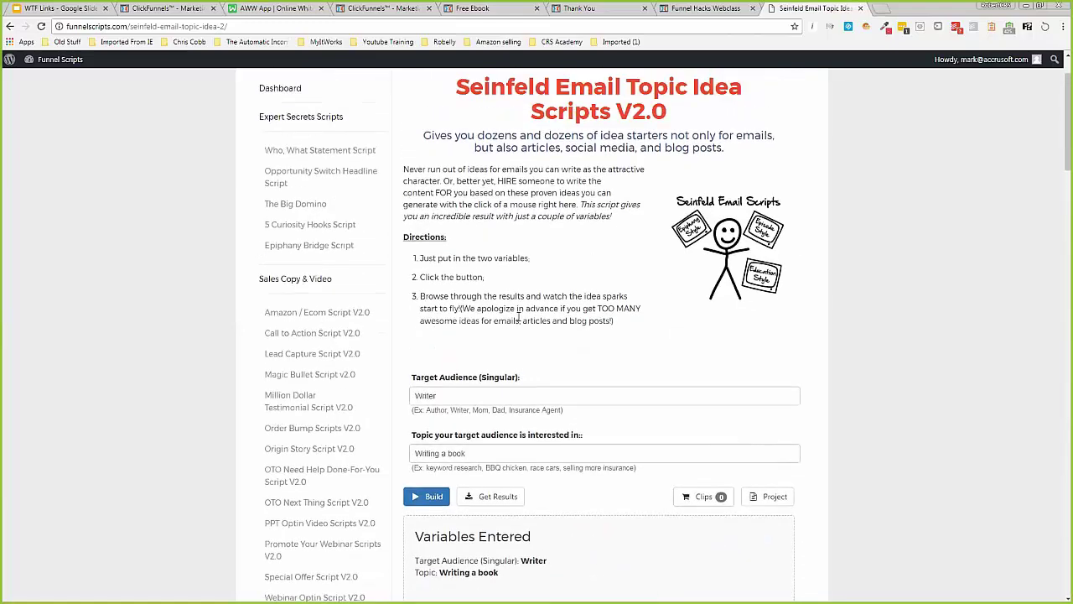
pyautogui.scroll(-3, 519, 319)
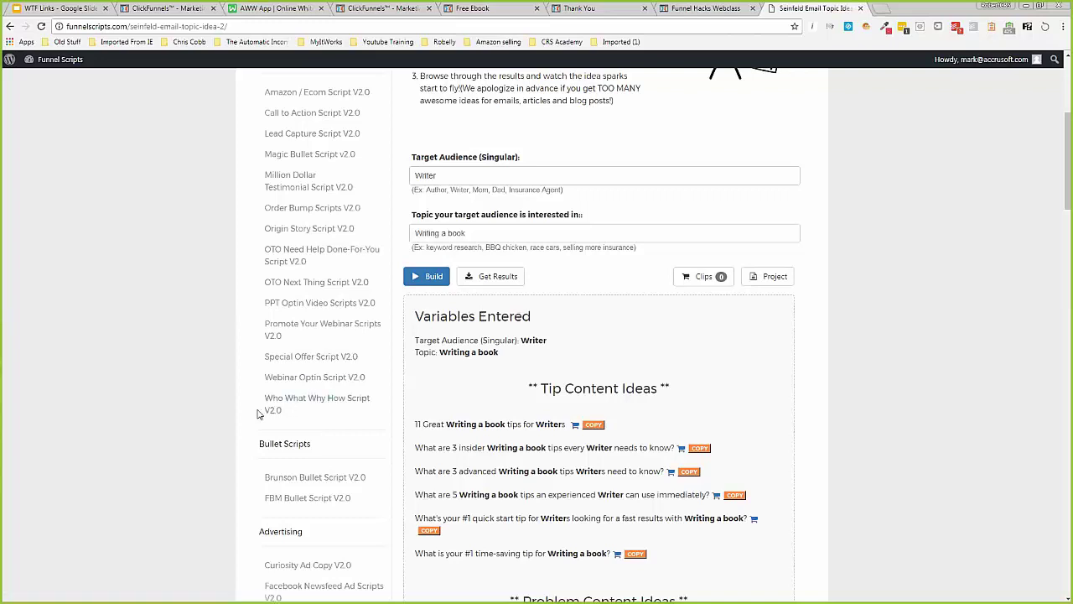
# - Scroll down again and select Killer Headlines V2.1 in the sidebar
pyautogui.scroll(-3, 185, 324)
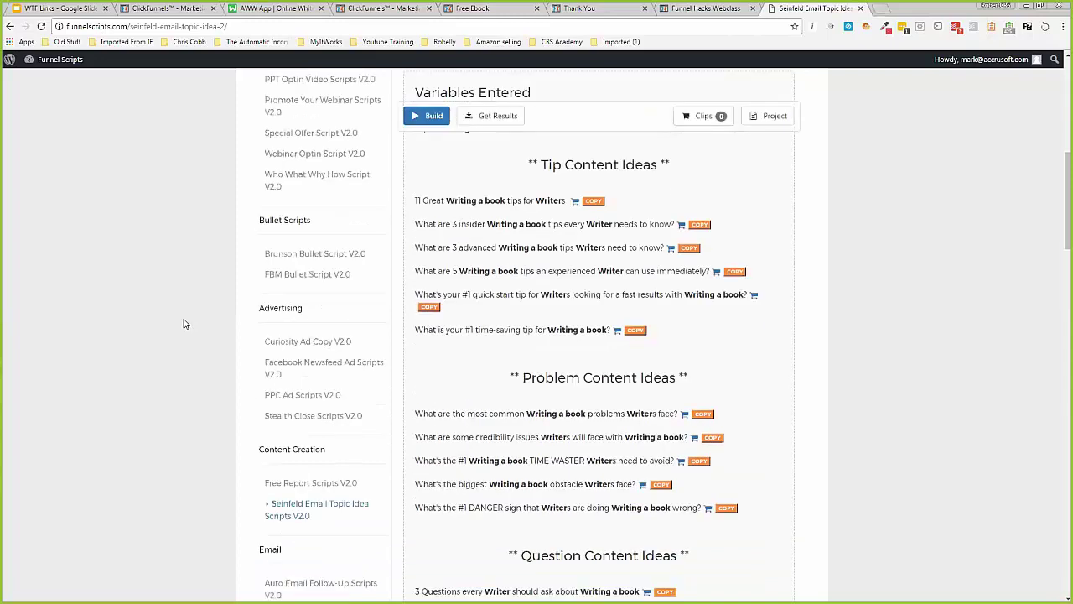
pyautogui.scroll(-2, 186, 324)
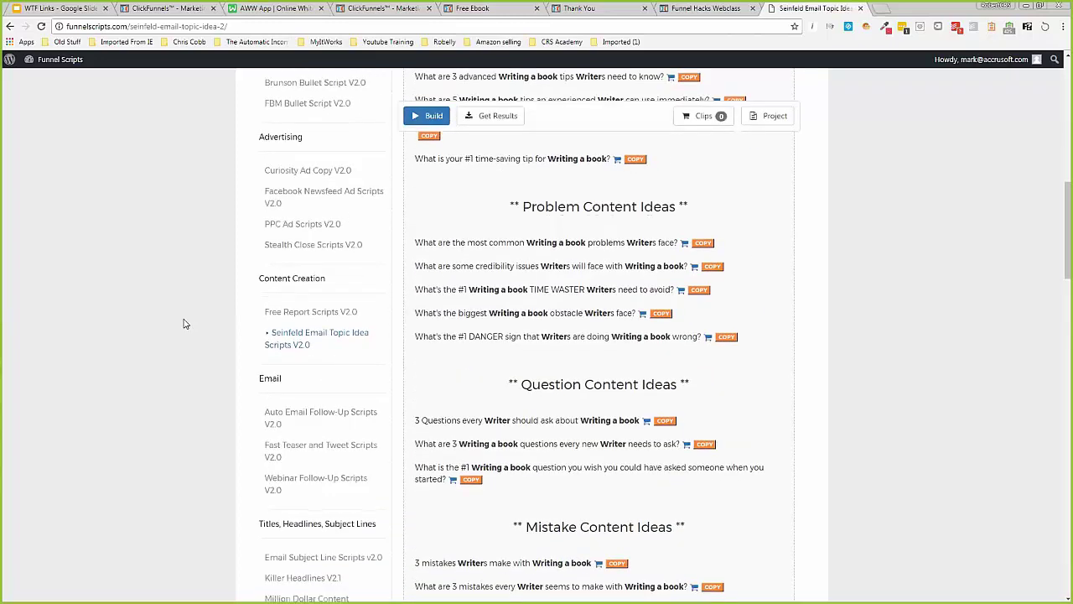
pyautogui.scroll(-1, 186, 324)
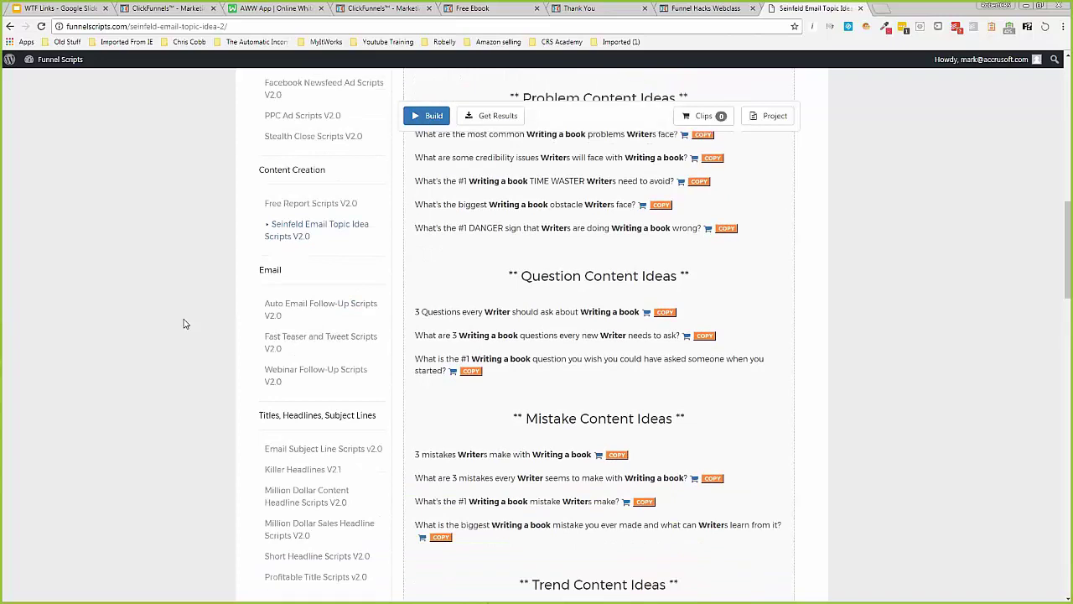
pyautogui.scroll(-1, 186, 323)
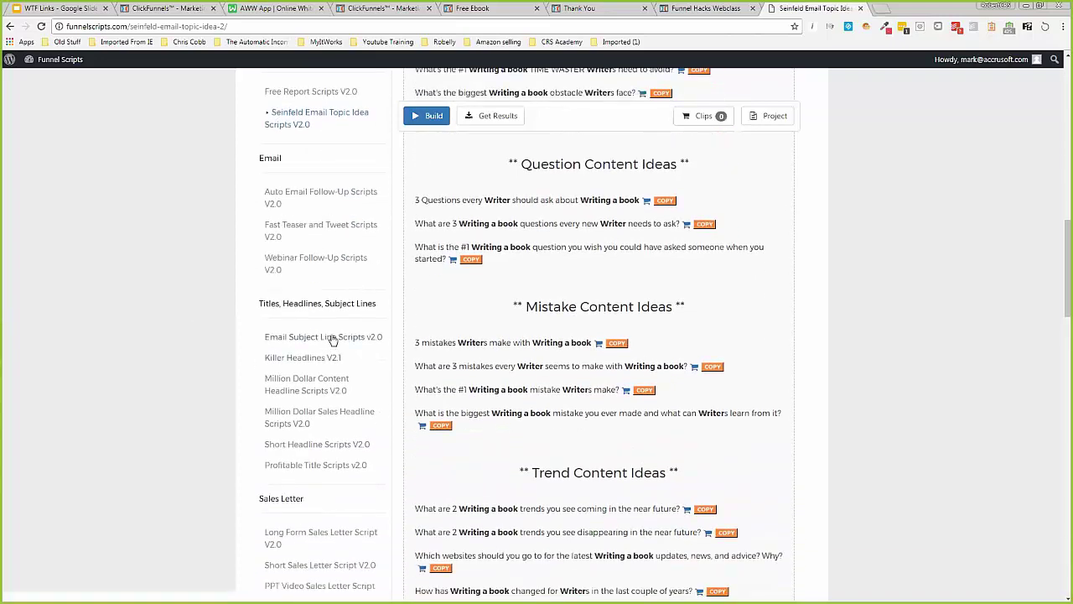
pyautogui.click(333, 340)
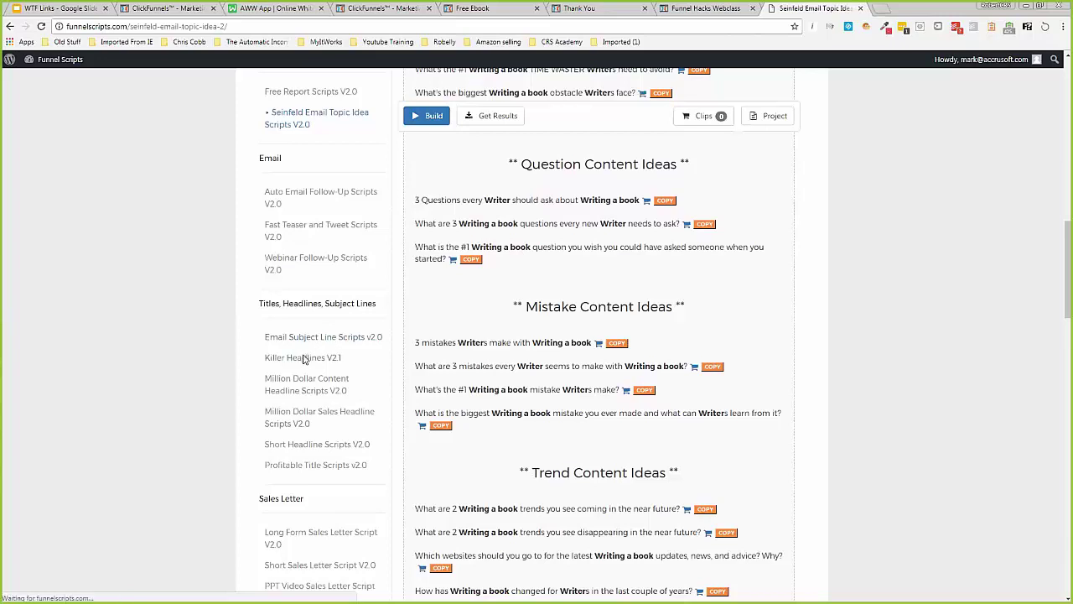
# - Open Killer Headlines V2.1 and auto-fill it with the Ebook Author Coaching example
pyautogui.click(303, 359)
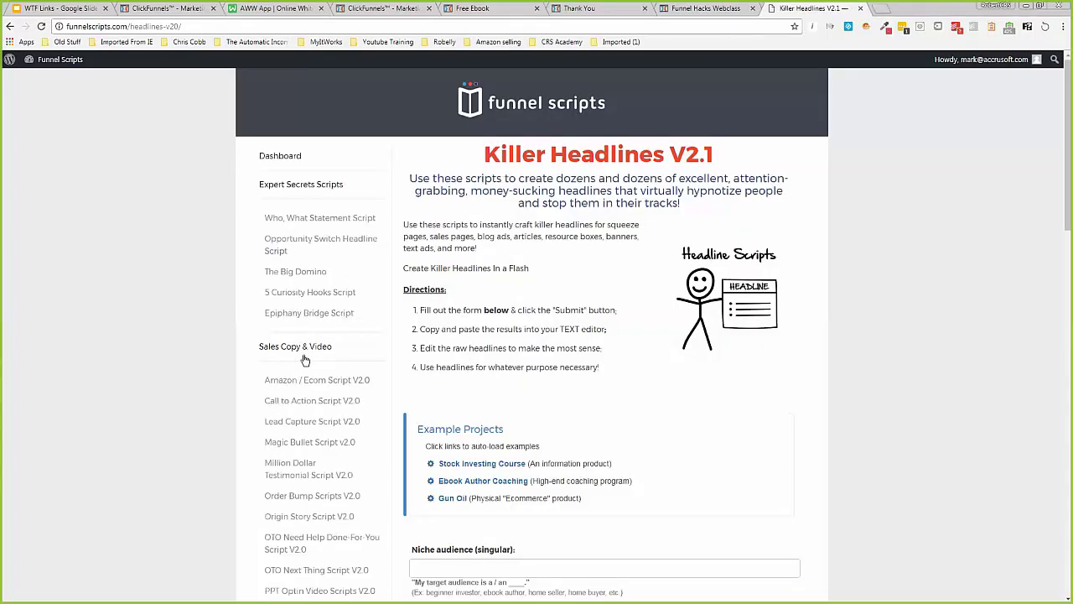
pyautogui.scroll(-3, 397, 301)
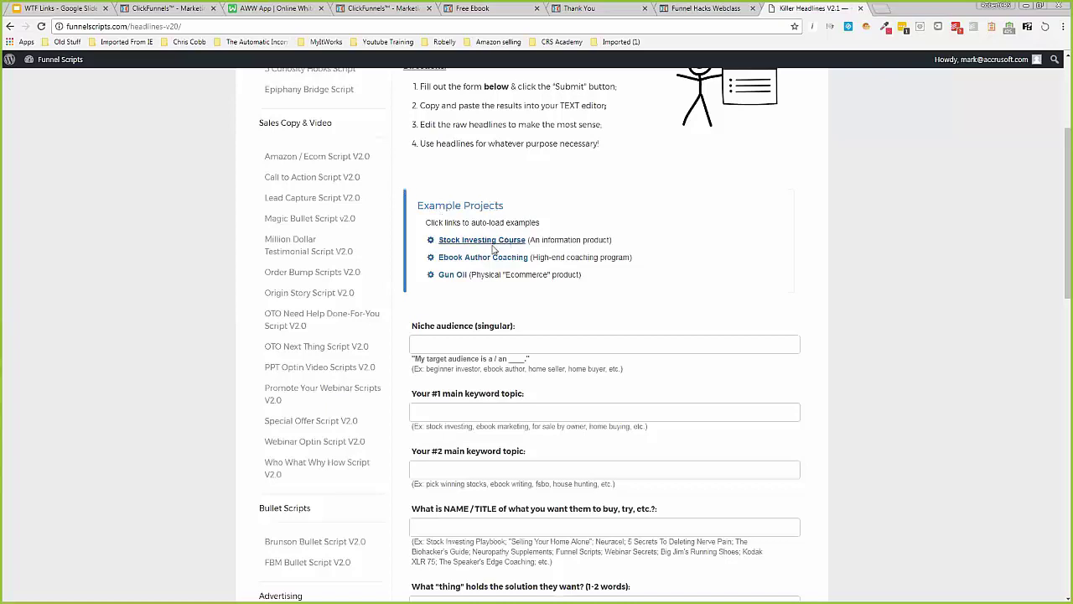
pyautogui.scroll(-2, 478, 251)
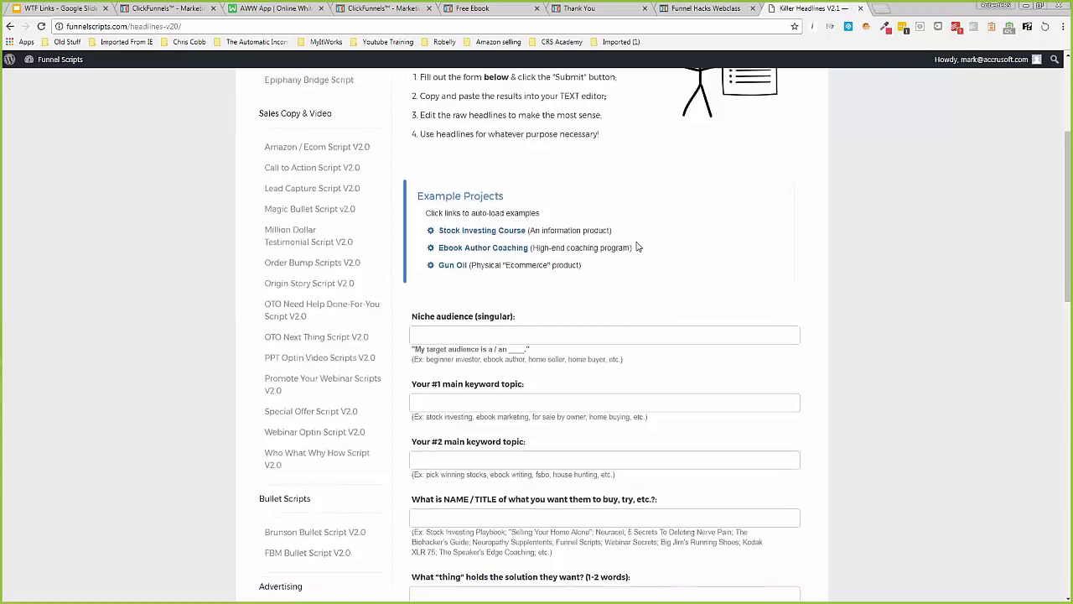
pyautogui.click(484, 147)
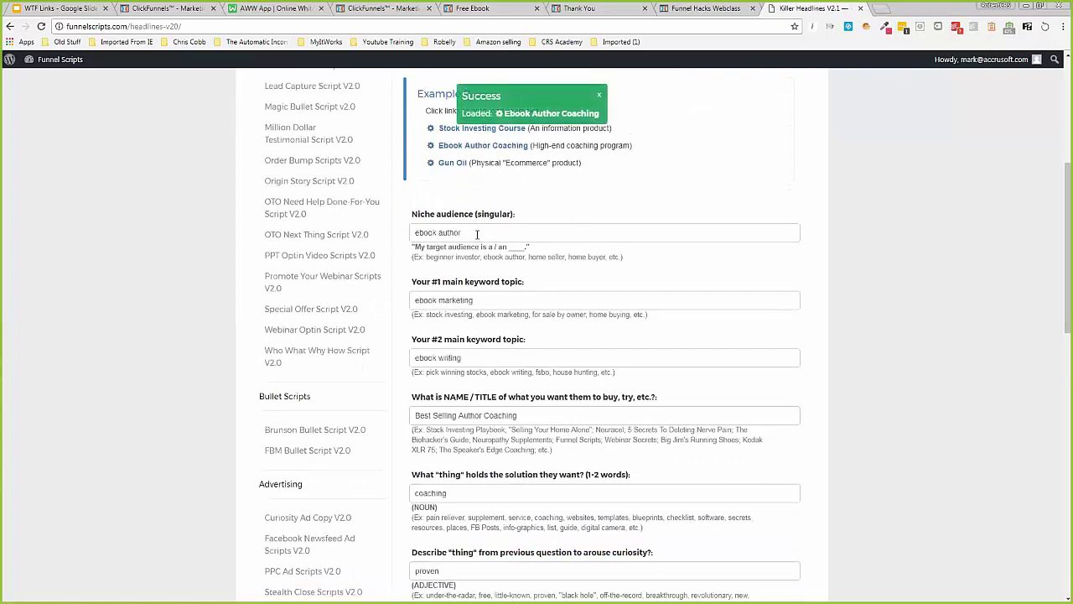
# - Scroll through the generated HOT, Warm, Cold and How To headlines
pyautogui.scroll(-10, 611, 234)
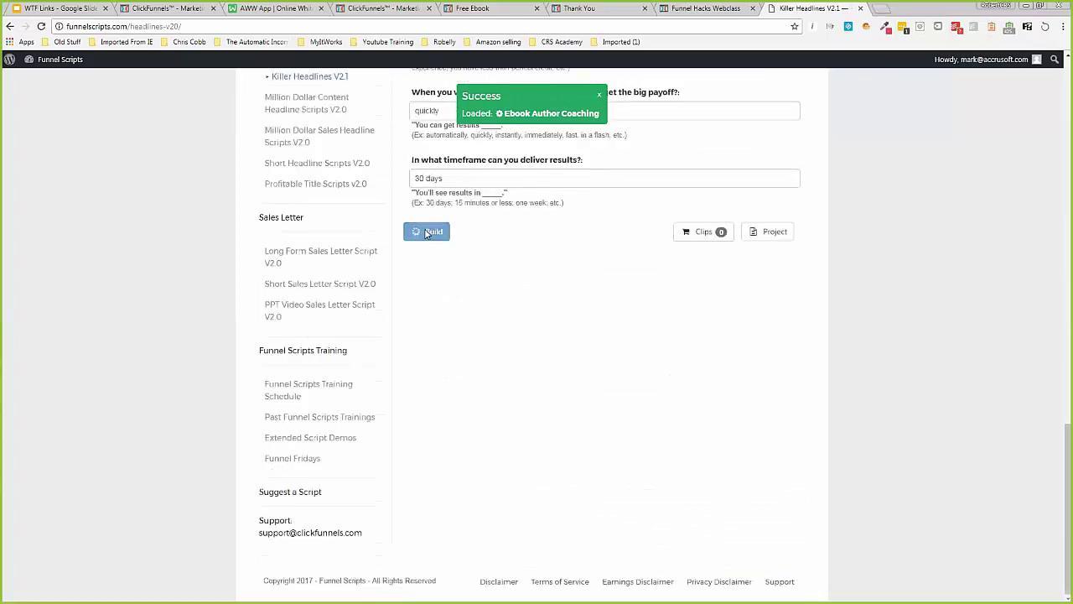
pyautogui.scroll(-2, 604, 277)
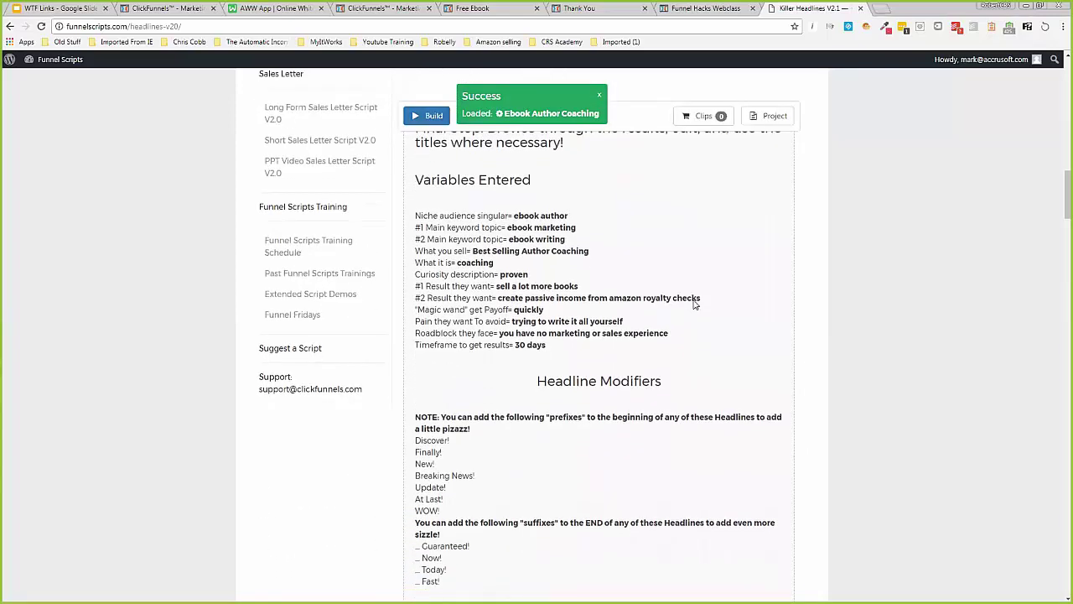
pyautogui.scroll(-3, 693, 302)
pyautogui.scroll(-1, 693, 303)
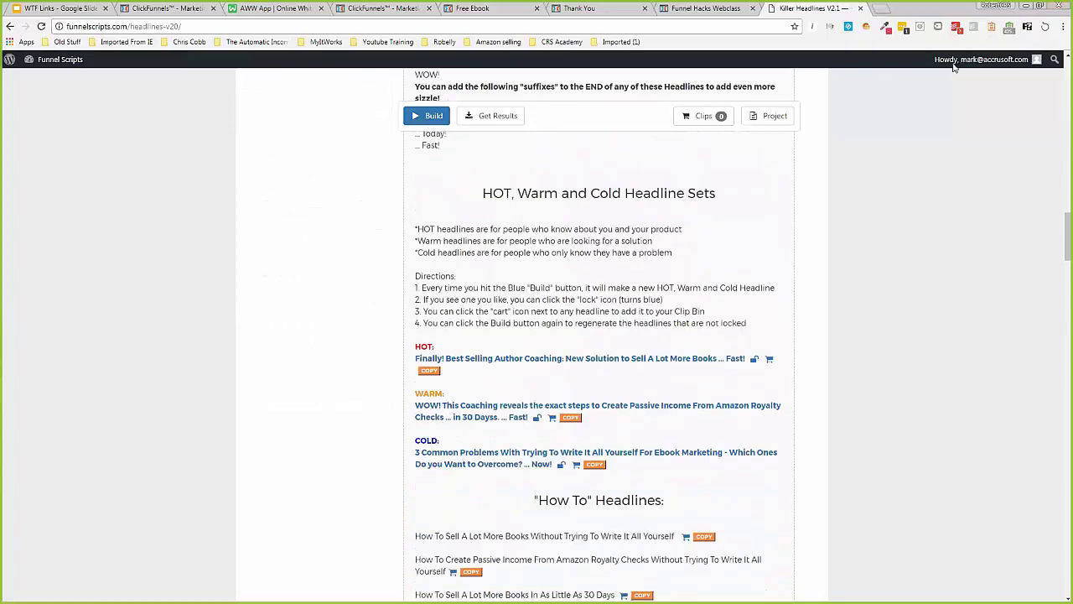
pyautogui.scroll(-5, 817, 243)
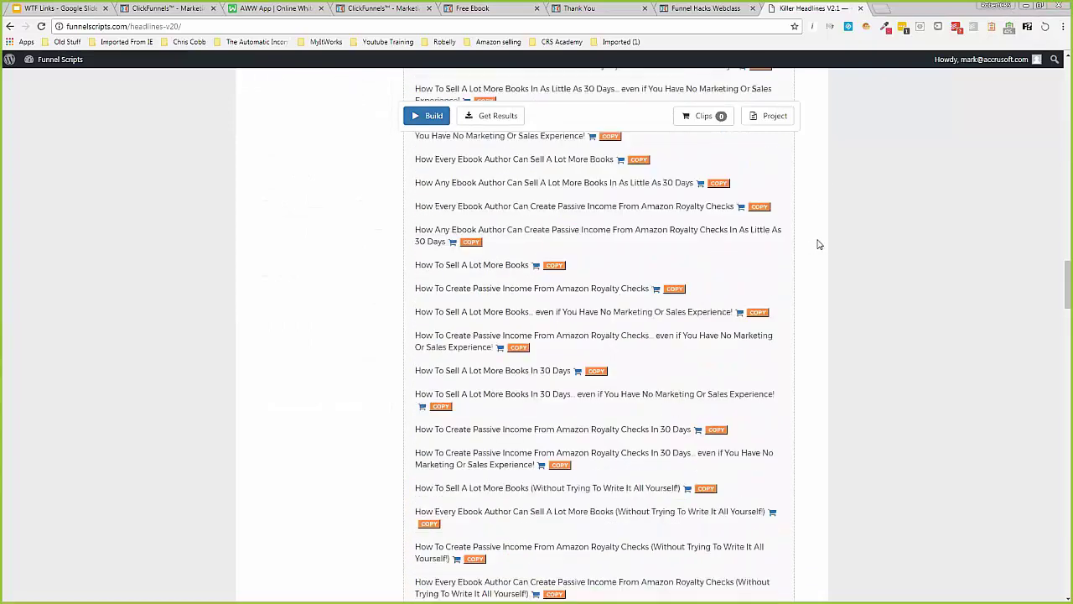
pyautogui.scroll(15, 819, 244)
pyautogui.scroll(4, 819, 244)
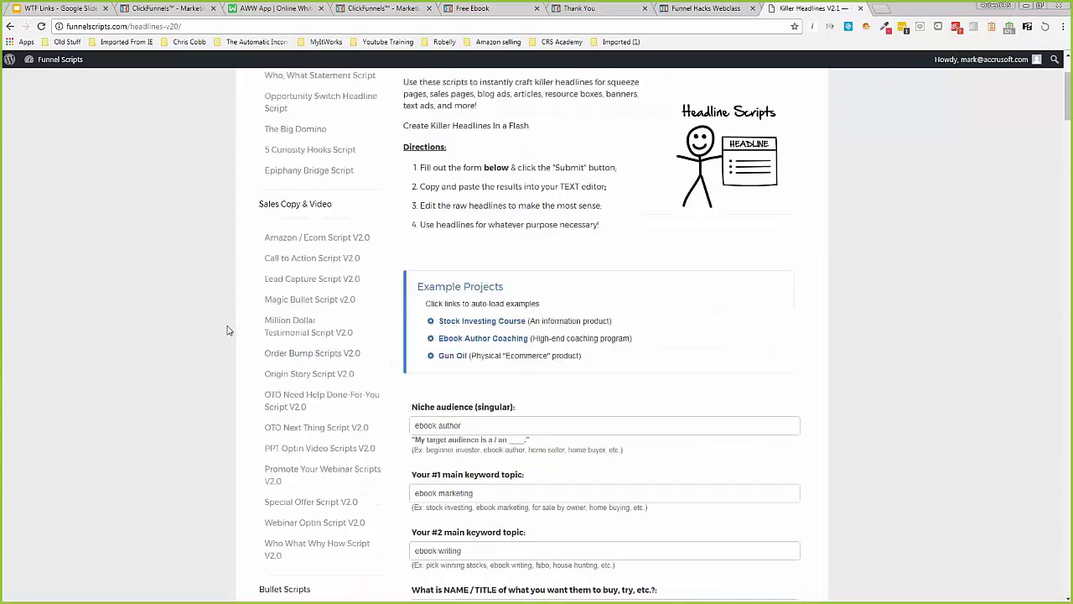
pyautogui.scroll(-4, 227, 331)
pyautogui.scroll(-3, 227, 331)
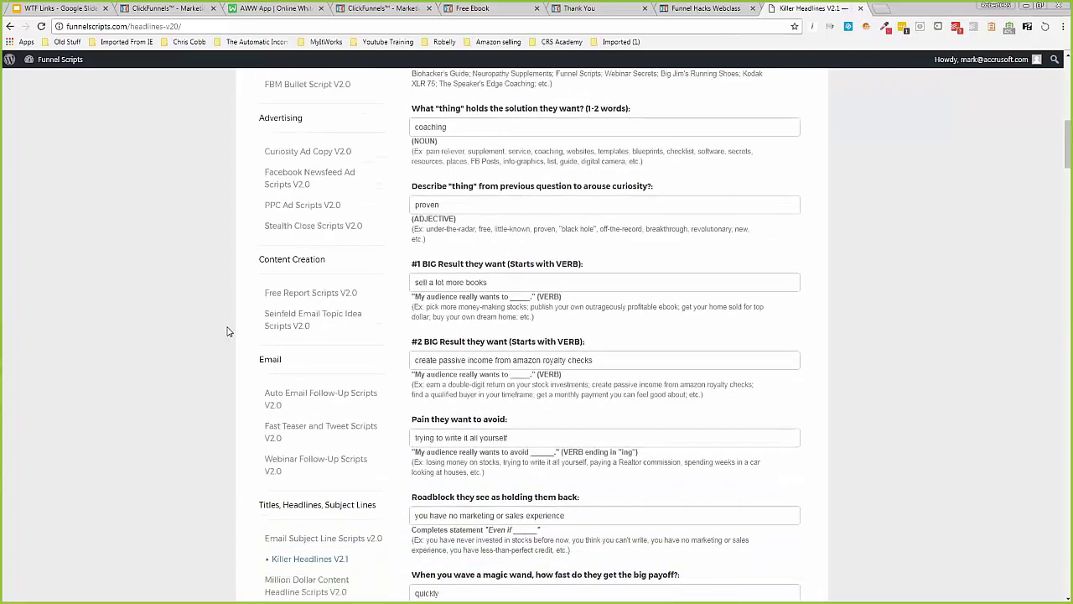
pyautogui.scroll(-3, 226, 331)
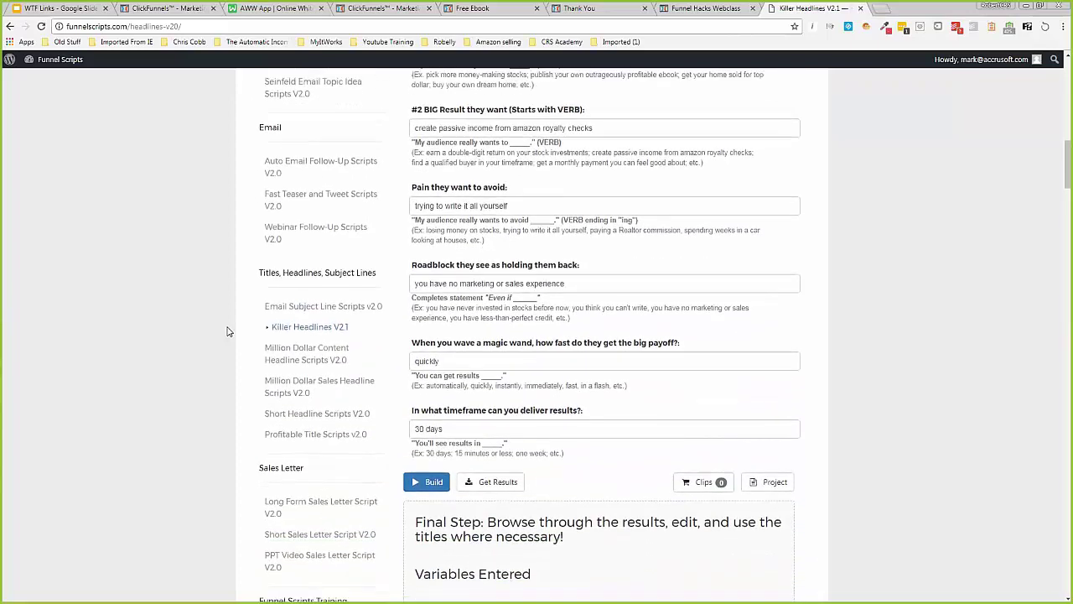
pyautogui.scroll(-1, 226, 331)
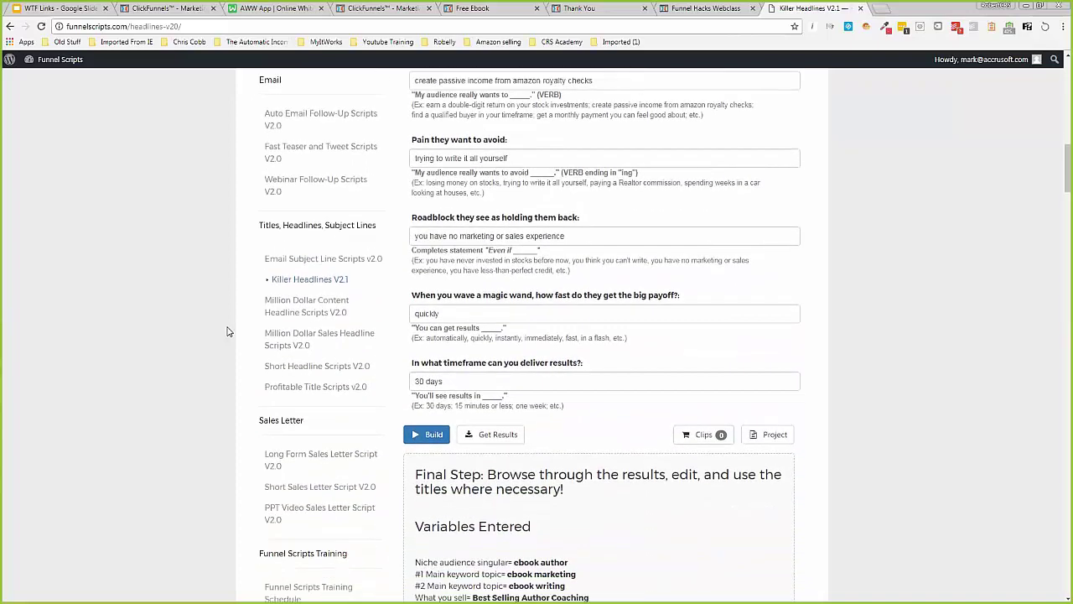
# - Open Long Form Sales Letter Script V2.0 and scroll its empty credibility, who-you-are and solution fields
pyautogui.click(333, 460)
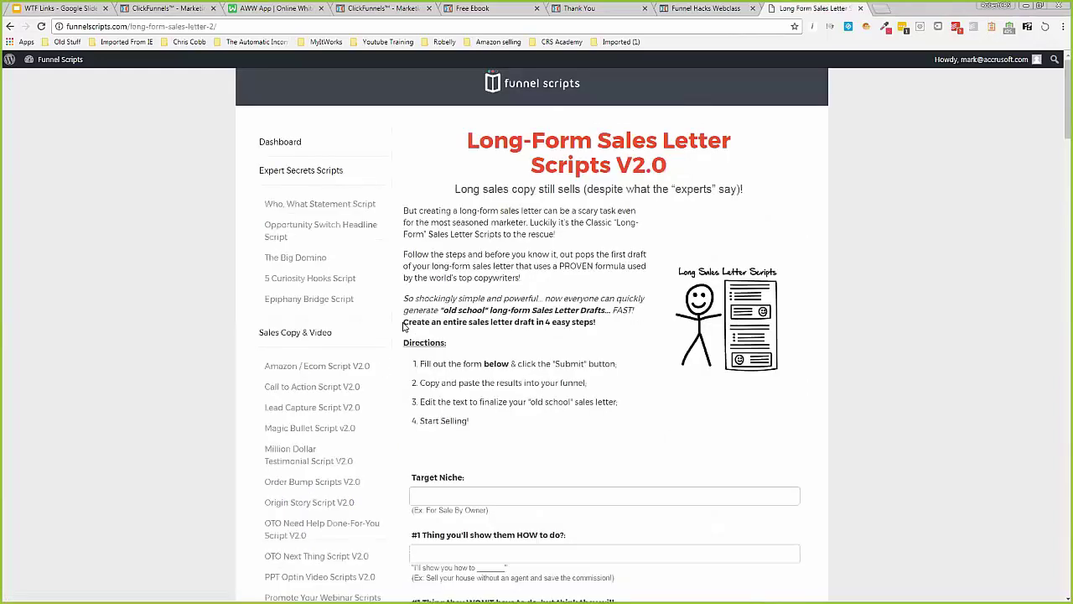
pyautogui.scroll(-3, 394, 356)
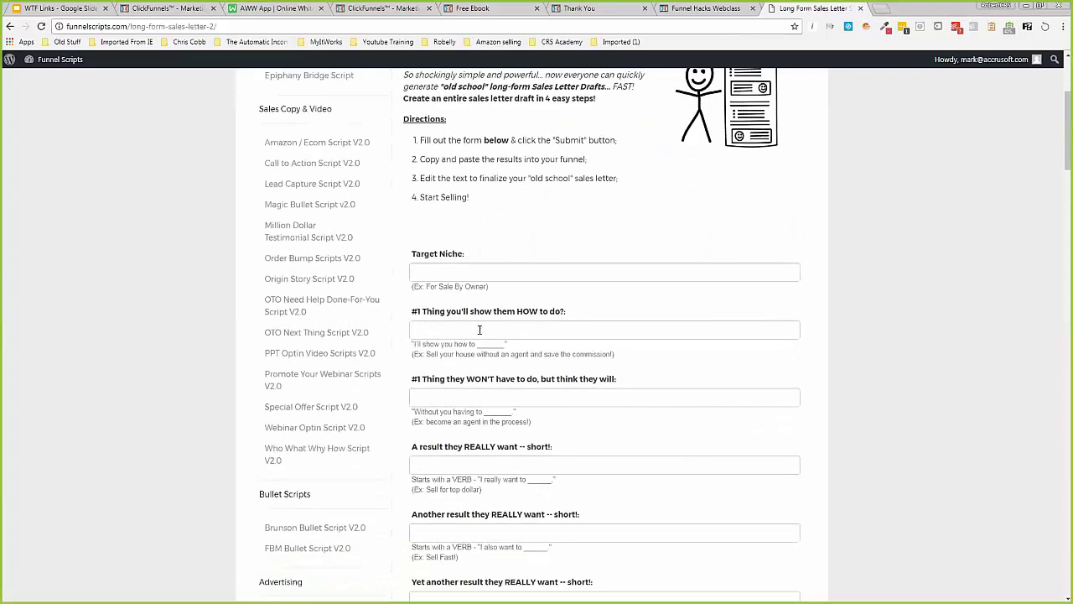
pyautogui.scroll(-5, 476, 340)
pyautogui.scroll(-10, 475, 340)
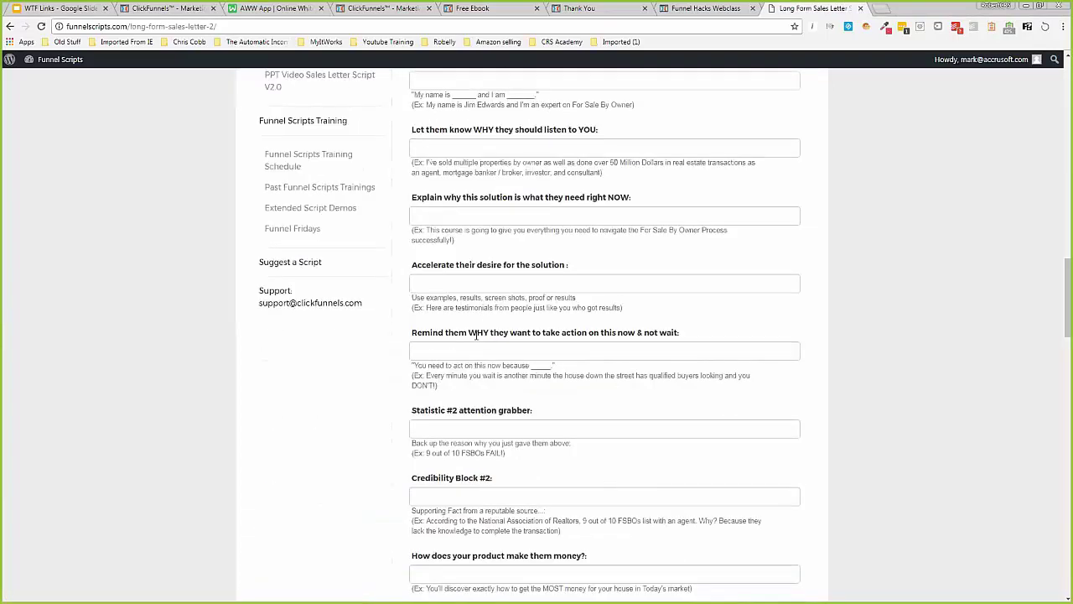
pyautogui.scroll(-7, 476, 335)
pyautogui.scroll(-1, 470, 307)
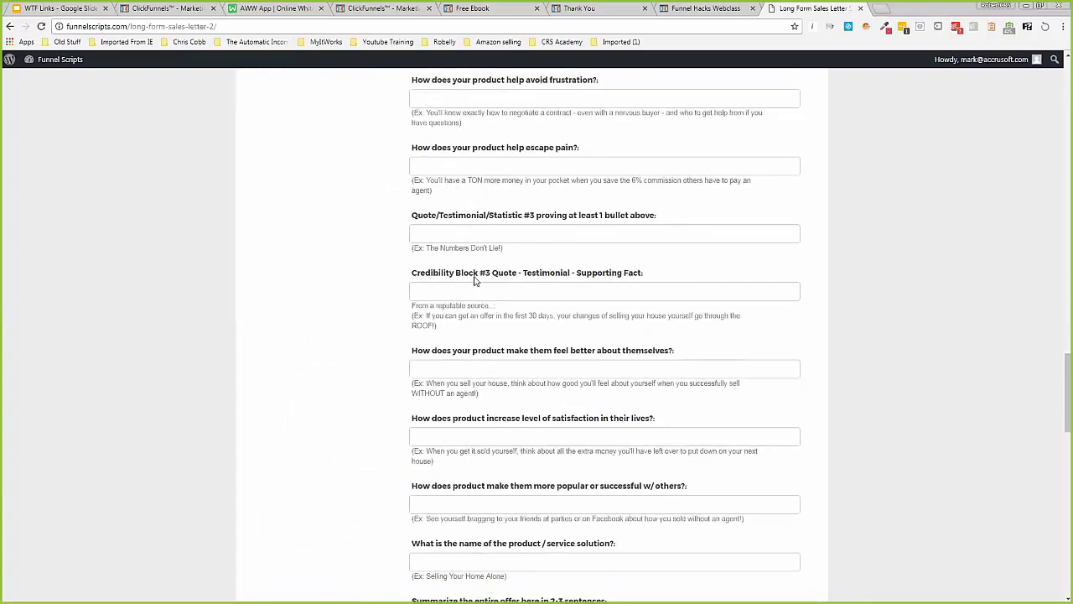
pyautogui.scroll(-6, 503, 292)
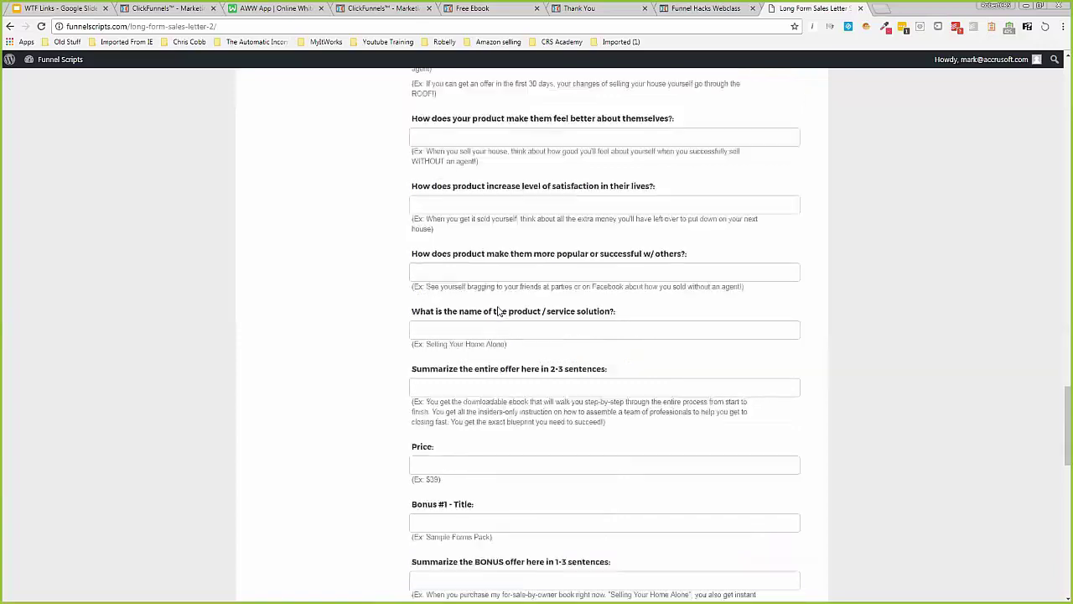
pyautogui.scroll(-5, 495, 283)
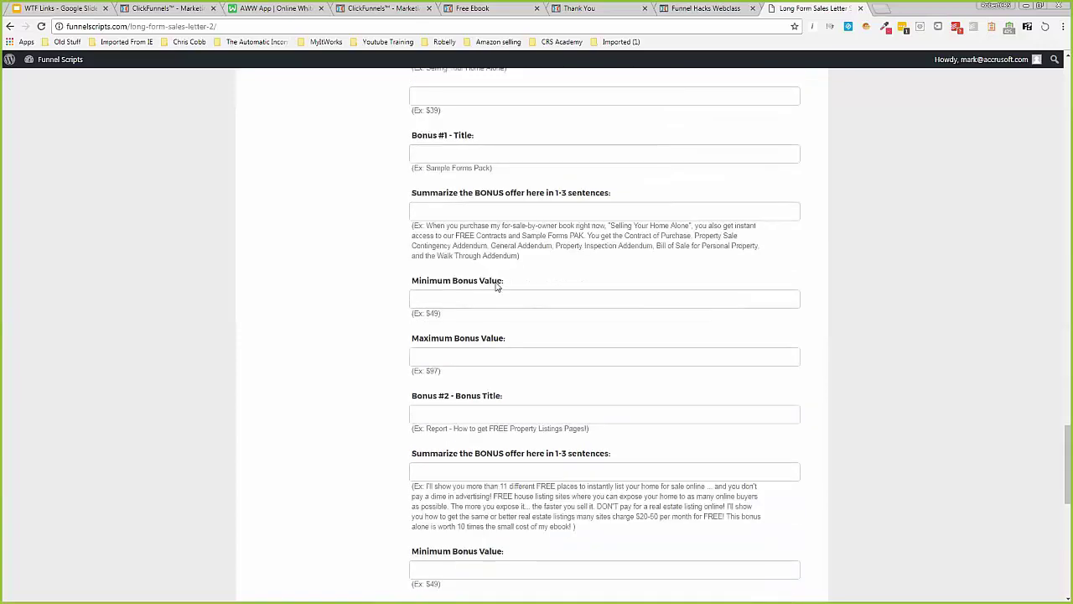
pyautogui.scroll(-2, 494, 284)
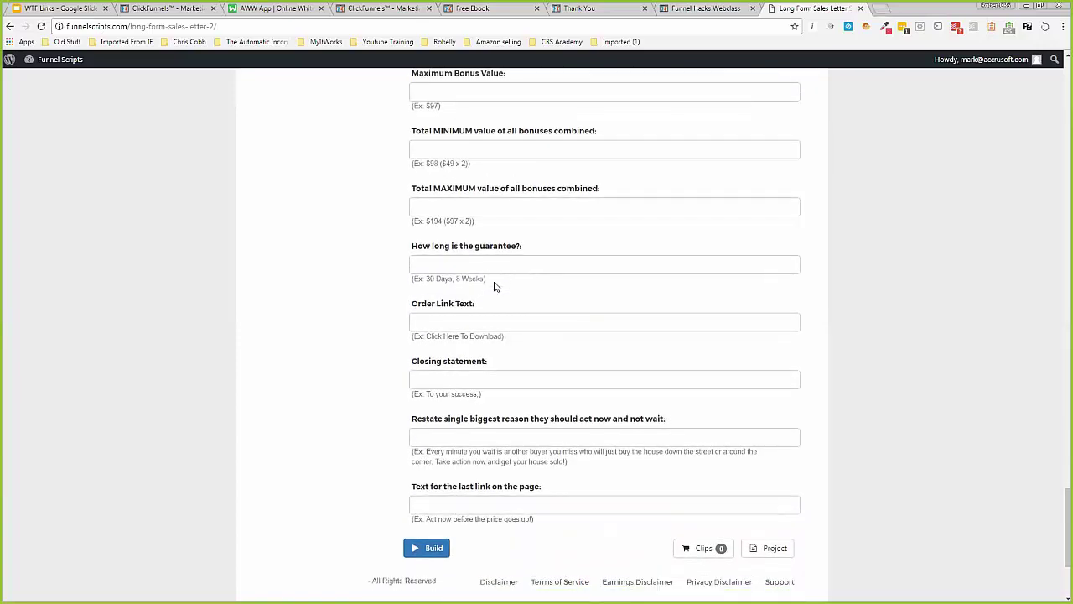
pyautogui.scroll(4, 530, 358)
pyautogui.scroll(20, 530, 358)
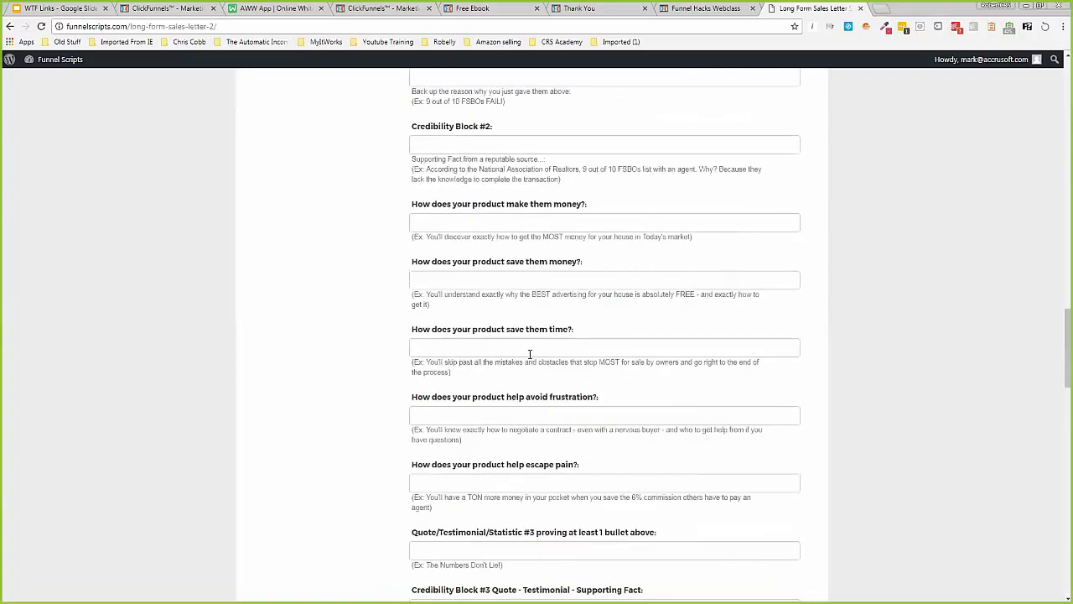
pyautogui.scroll(3, 530, 355)
pyautogui.scroll(-2, 530, 358)
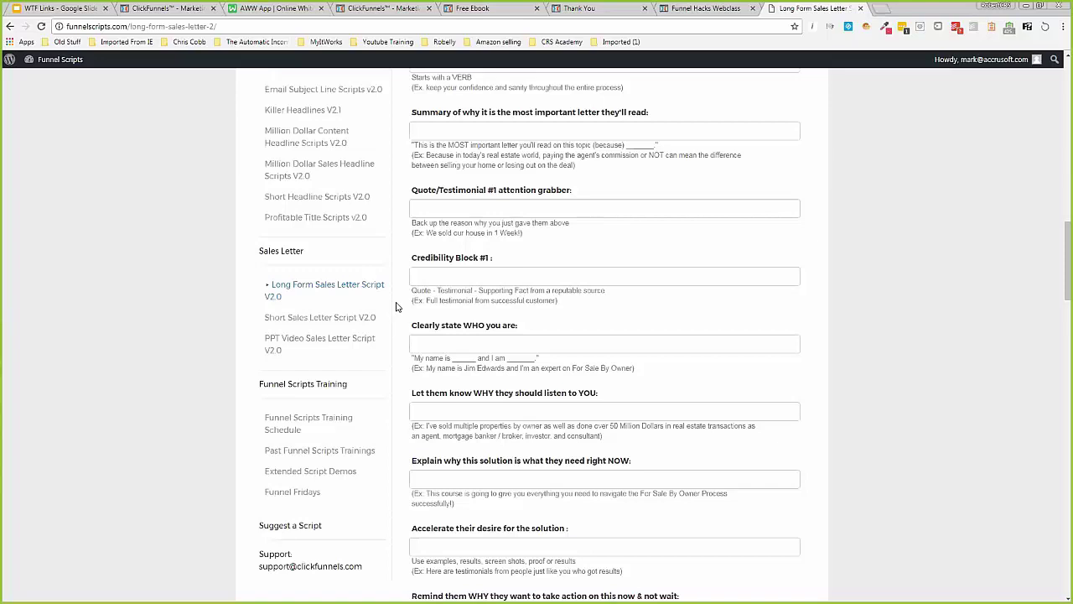
# - Open Short Sales Letter Script V2.0, then return to the 20 MINUTE TEST FUNNEL's Thank You step
pyautogui.click(324, 319)
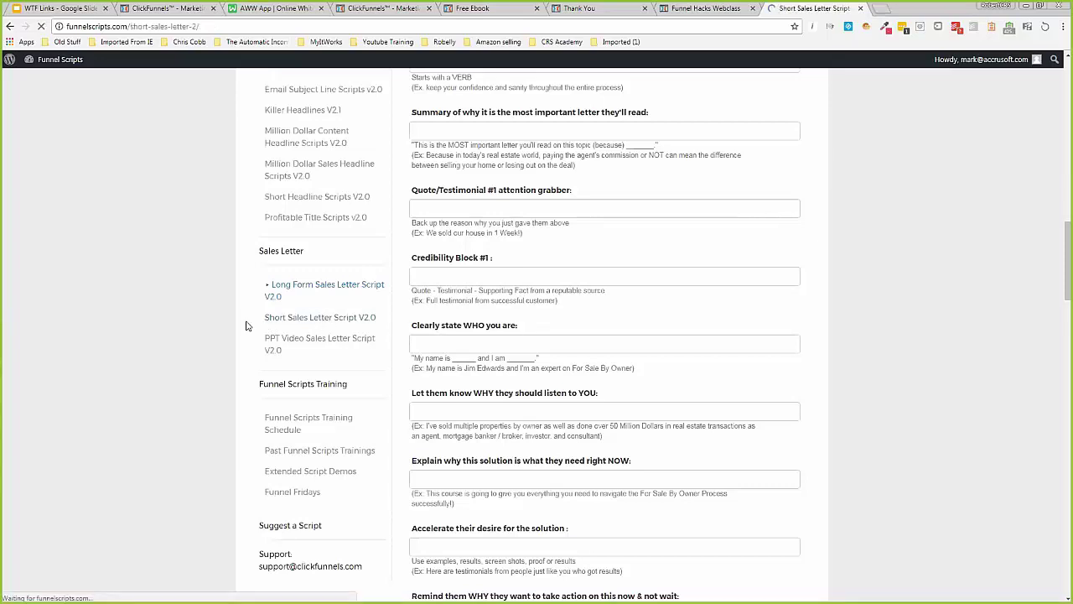
pyautogui.scroll(-15, 246, 326)
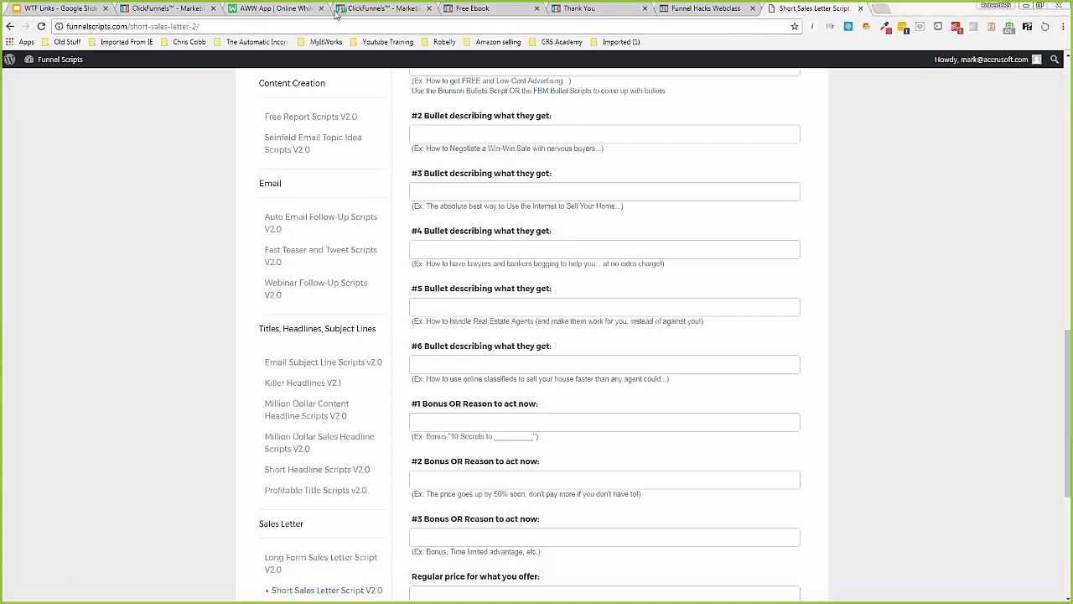
pyautogui.click(388, 8)
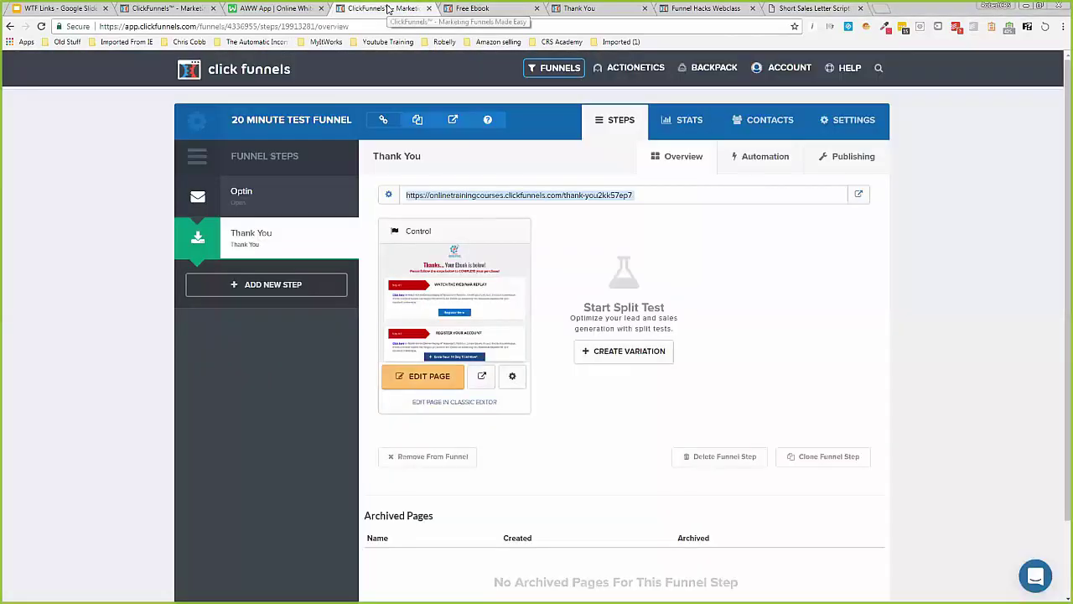
# - Open the funnel's Optin step and choose Create Variation to begin a split test
pyautogui.click(291, 202)
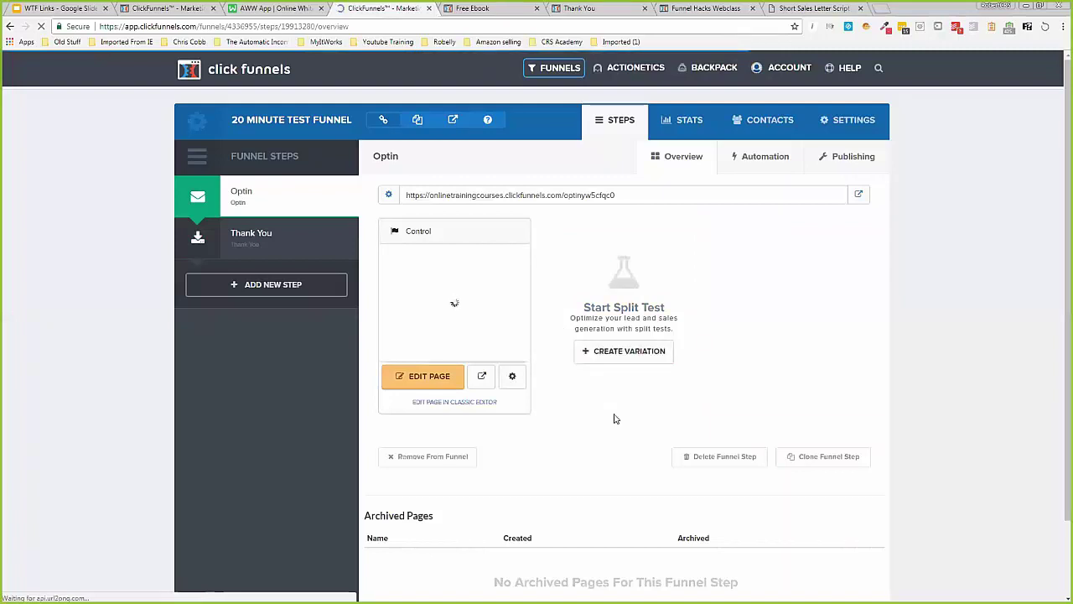
pyautogui.click(613, 355)
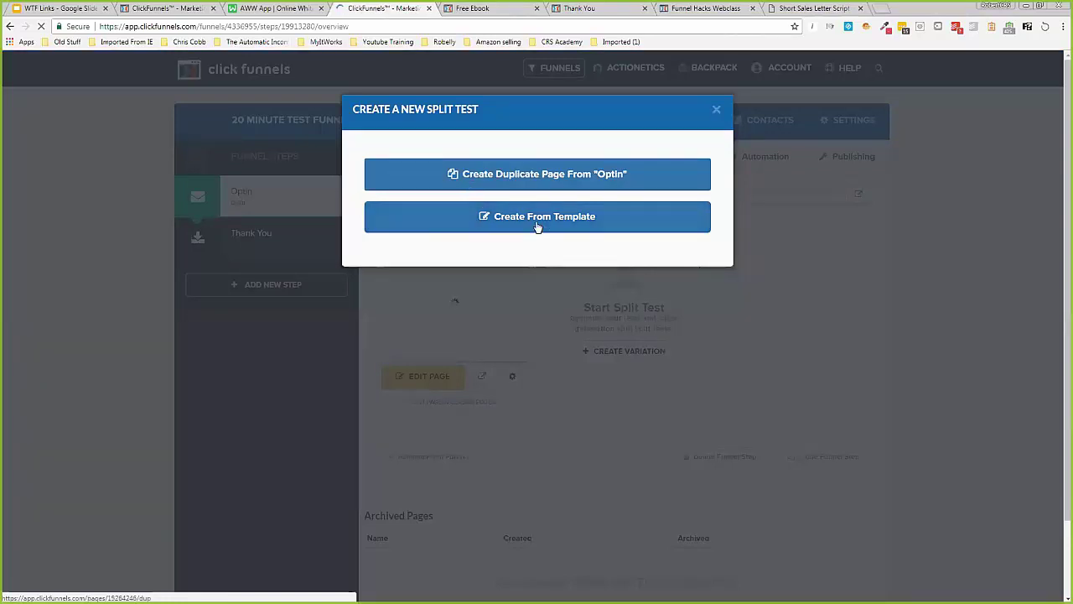
# - Duplicate the Optin page as the variation and apply a 50%/50% traffic split with Control
pyautogui.click(540, 174)
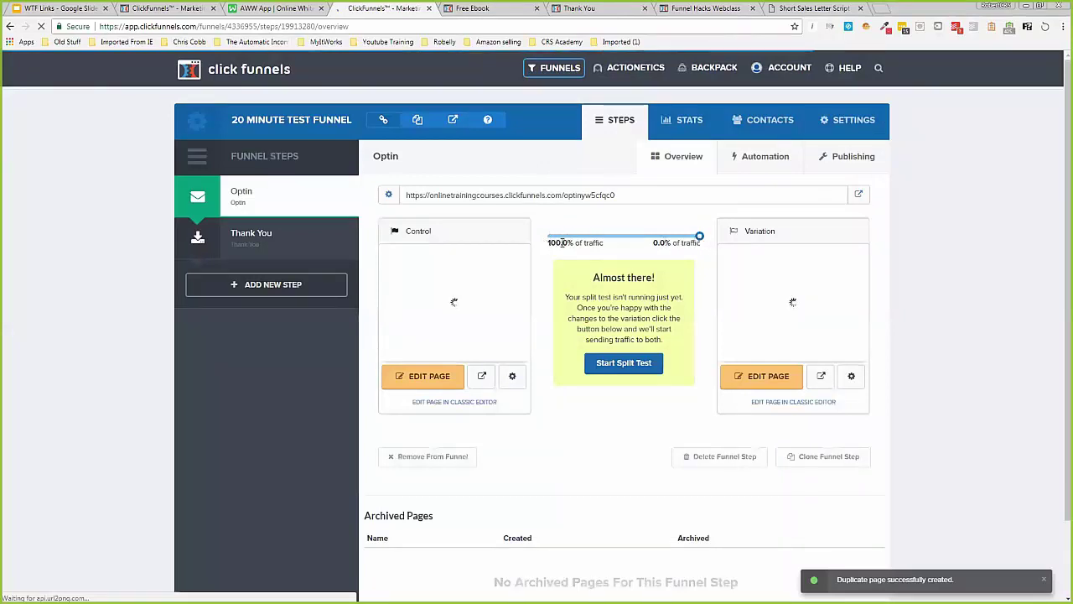
pyautogui.moveTo(700, 237); pyautogui.dragTo(627, 243)
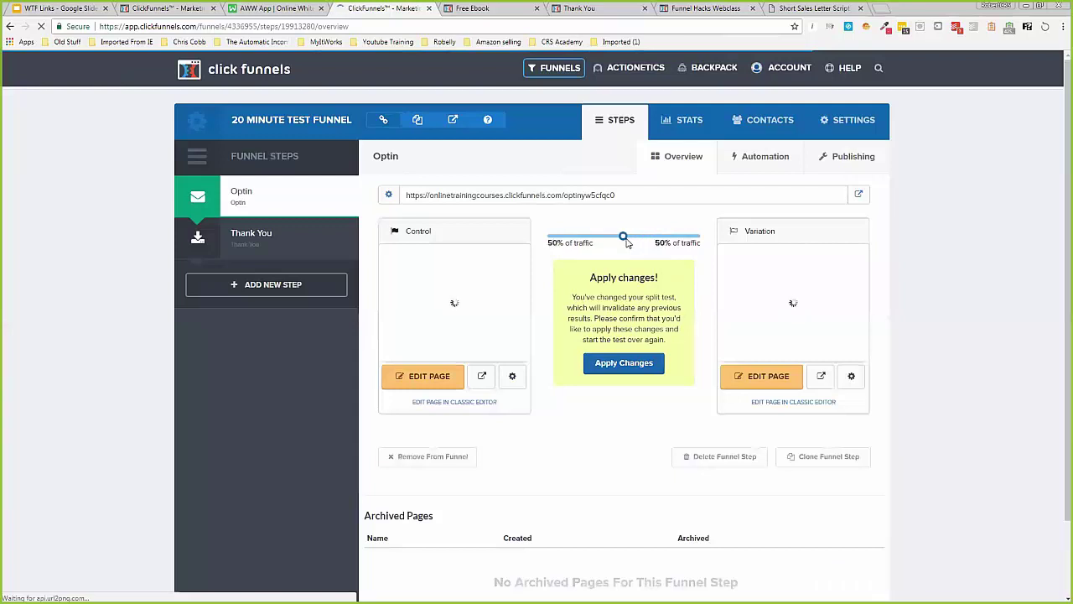
pyautogui.click(634, 367)
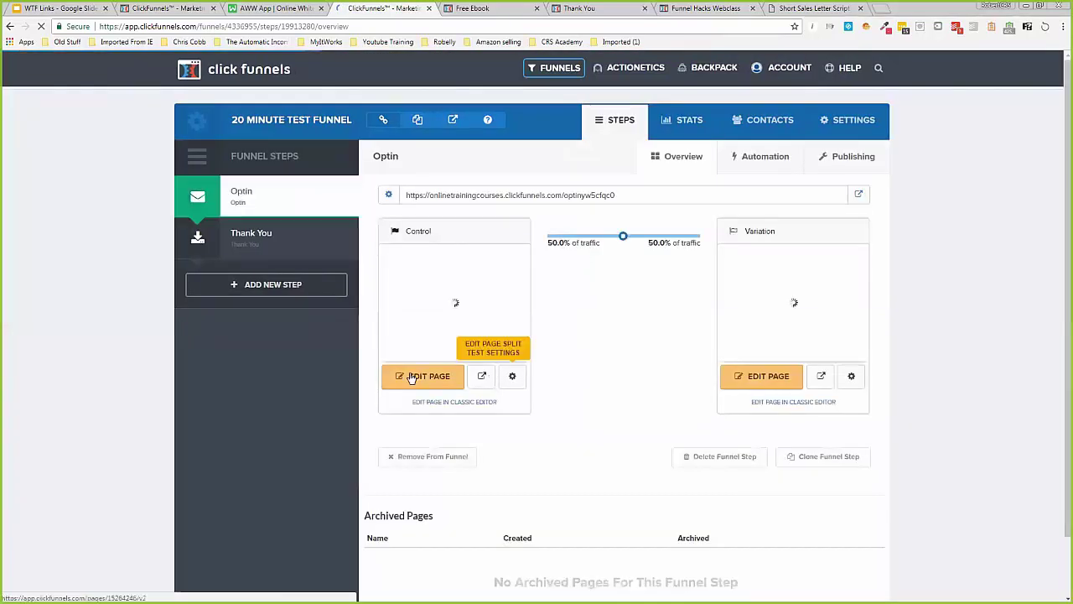
# - Change the control page's path to optin1 and update the page
pyautogui.click(513, 377)
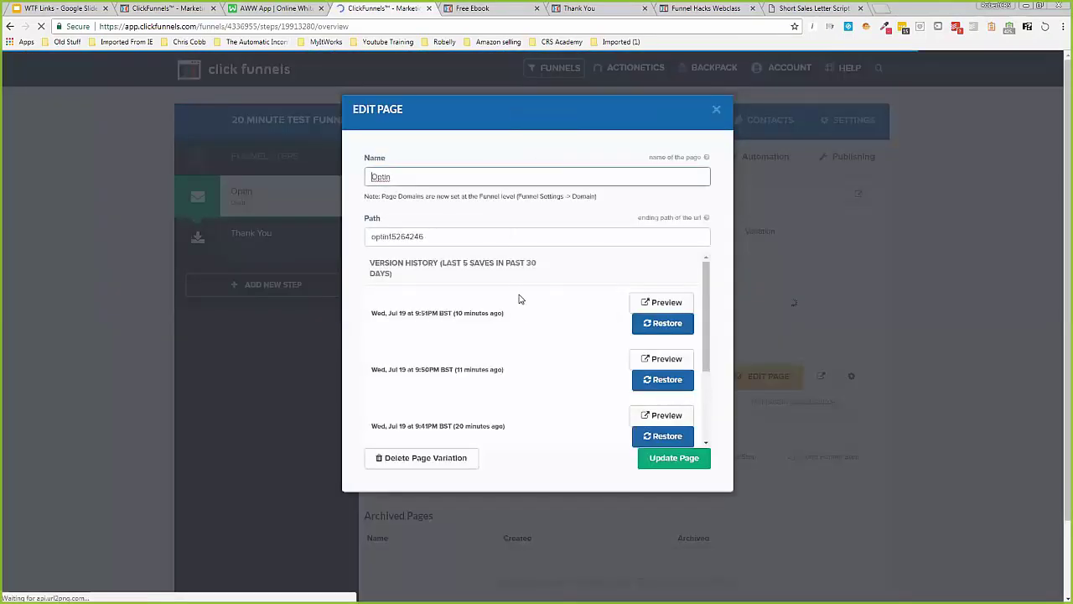
pyautogui.click(717, 110)
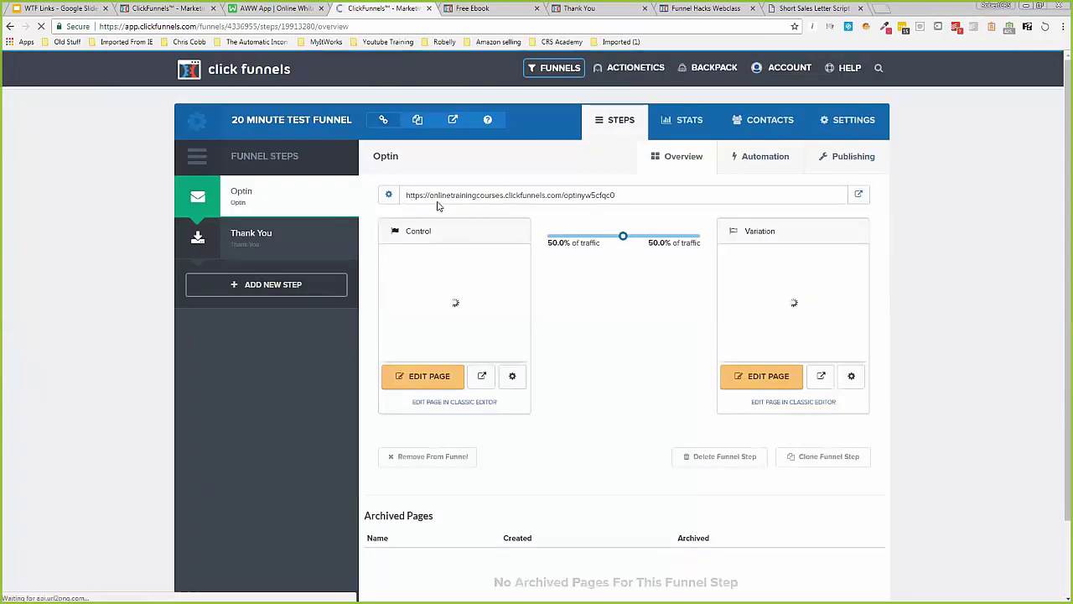
pyautogui.moveTo(428, 196); pyautogui.dragTo(567, 197)
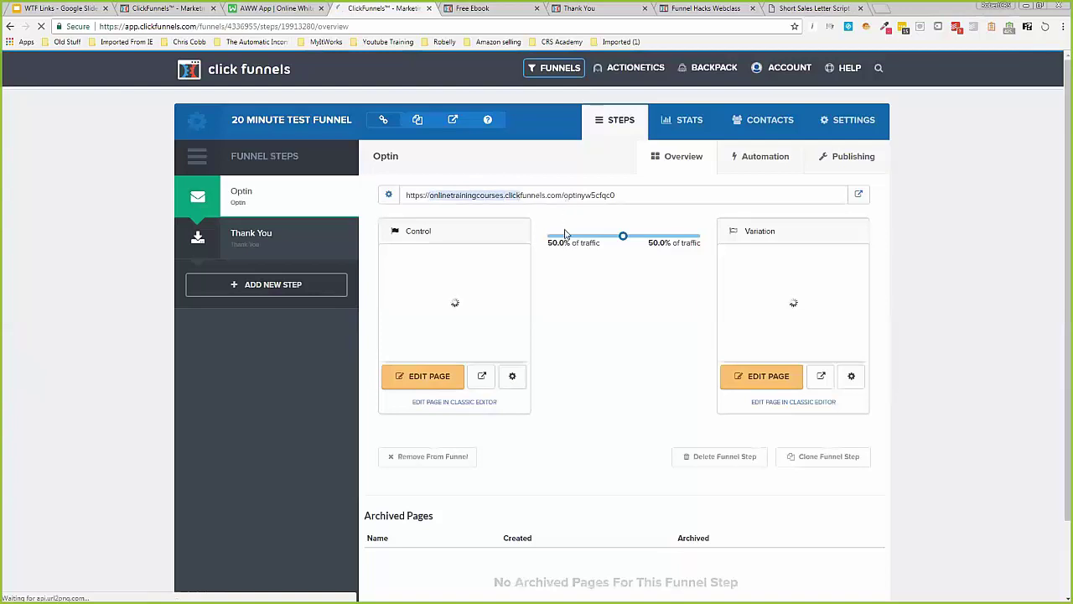
pyautogui.click(515, 376)
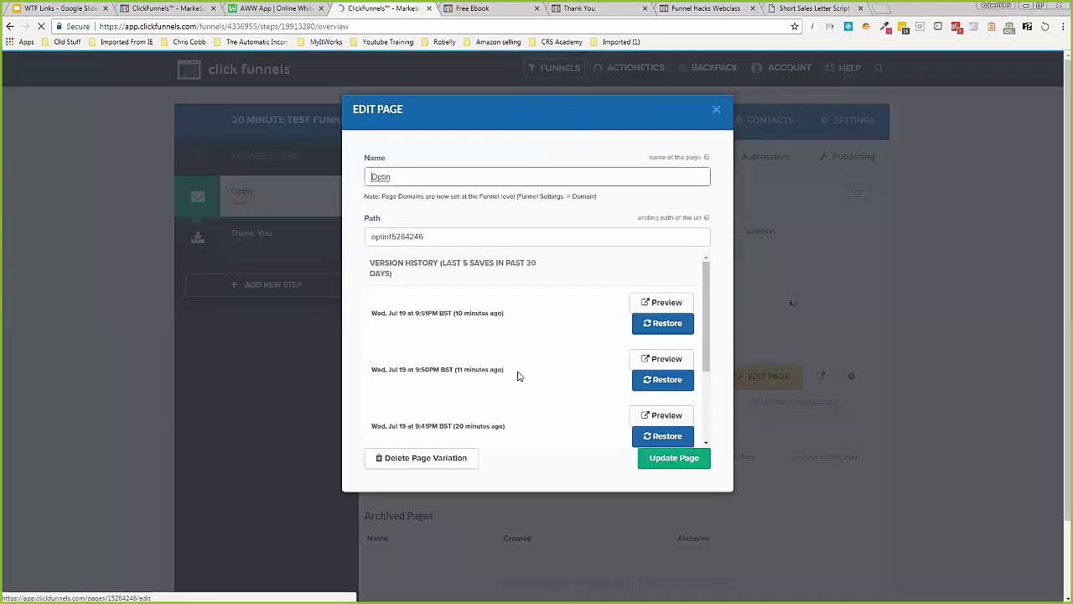
pyautogui.doubleClick(392, 237)
pyautogui.write('optin')
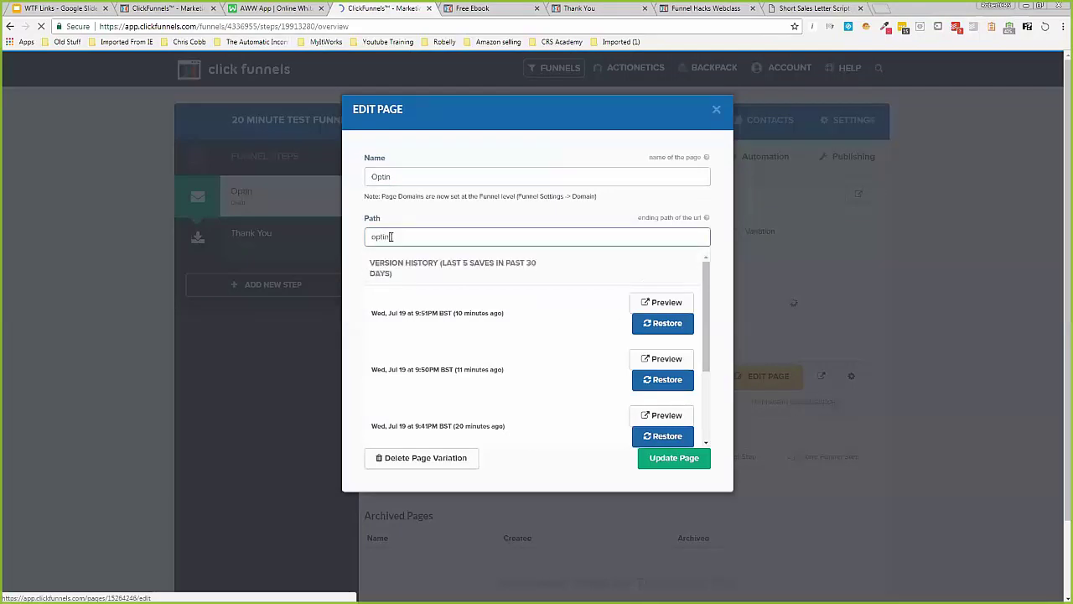
pyautogui.write('1')
pyautogui.click(673, 458)
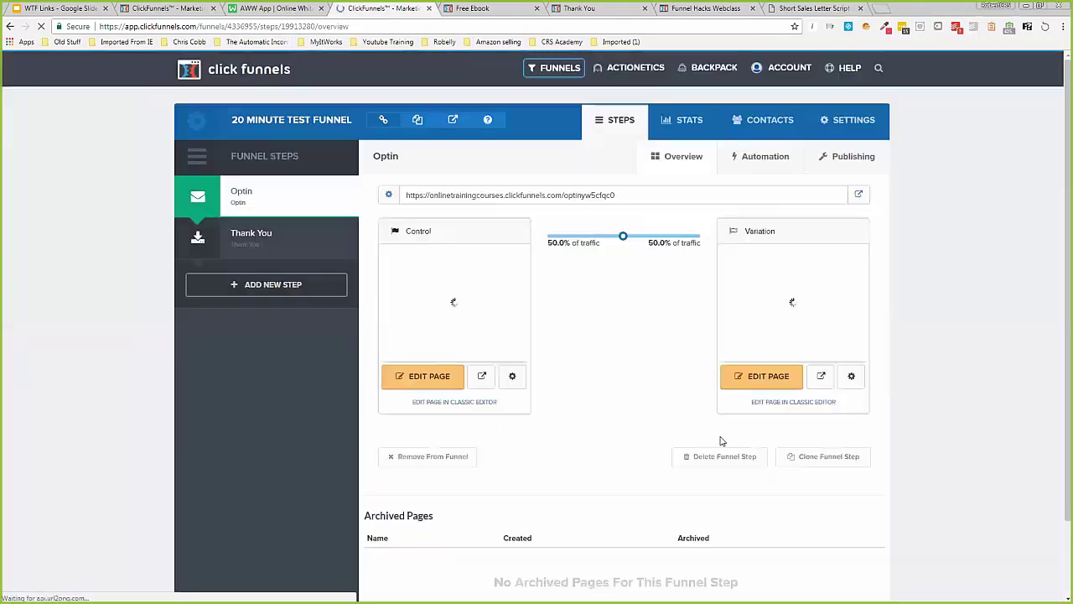
# - Change the variation page's path to optin-2 and update it
pyautogui.click(852, 374)
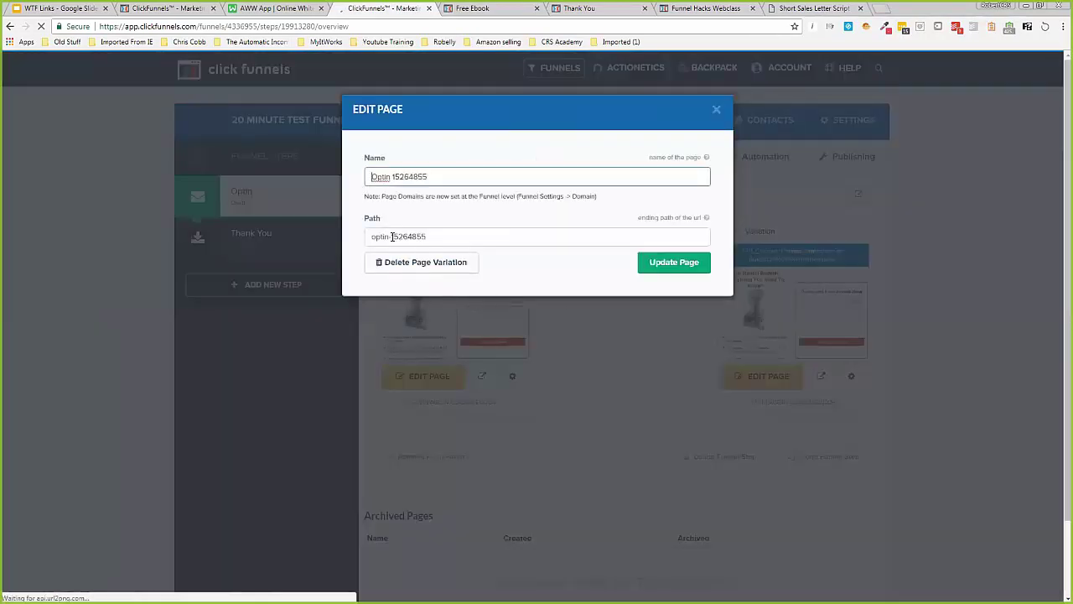
pyautogui.doubleClick(428, 237)
pyautogui.write('2')
pyautogui.click(665, 264)
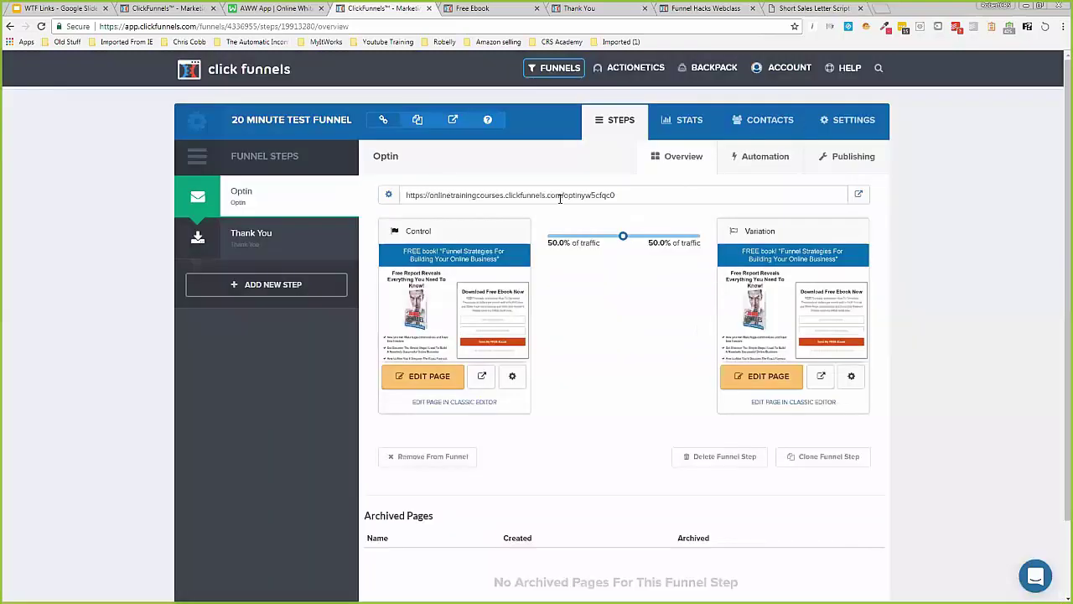
# - Copy the Optin step's page URL
pyautogui.click(561, 199)
pyautogui.rightClick(560, 201)
pyautogui.click(583, 210)
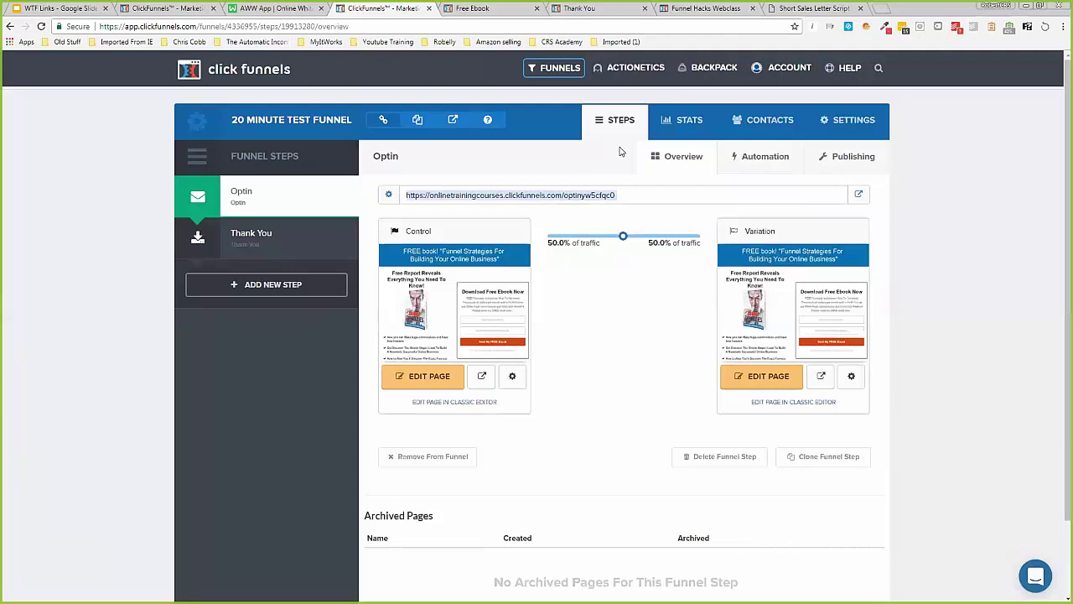
# - Edit the Variation page and raise its main headline font size from 44 to 60
pyautogui.click(757, 379)
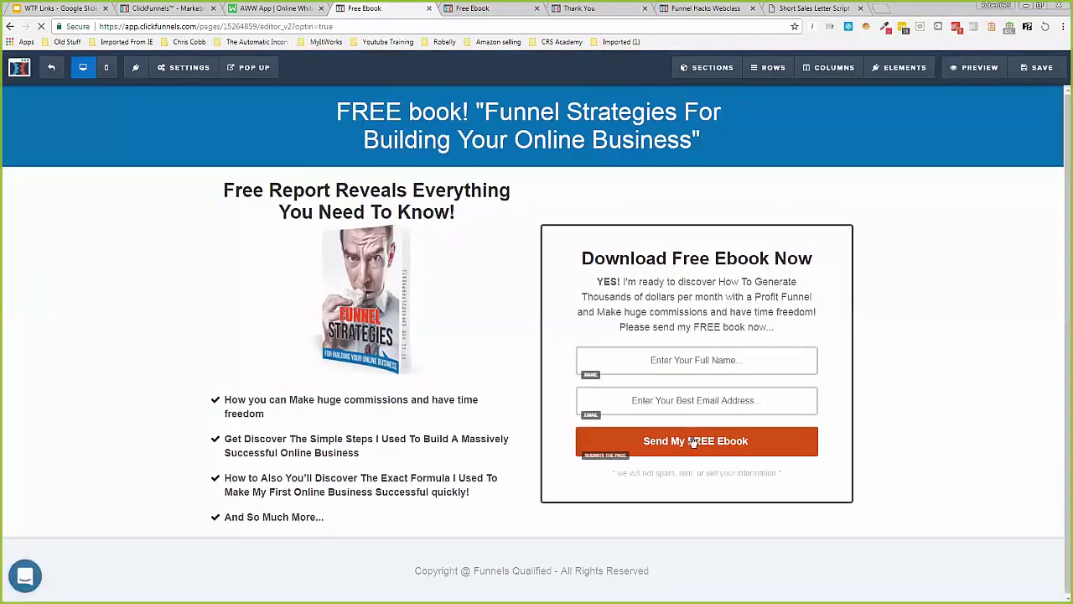
pyautogui.moveTo(765, 429)
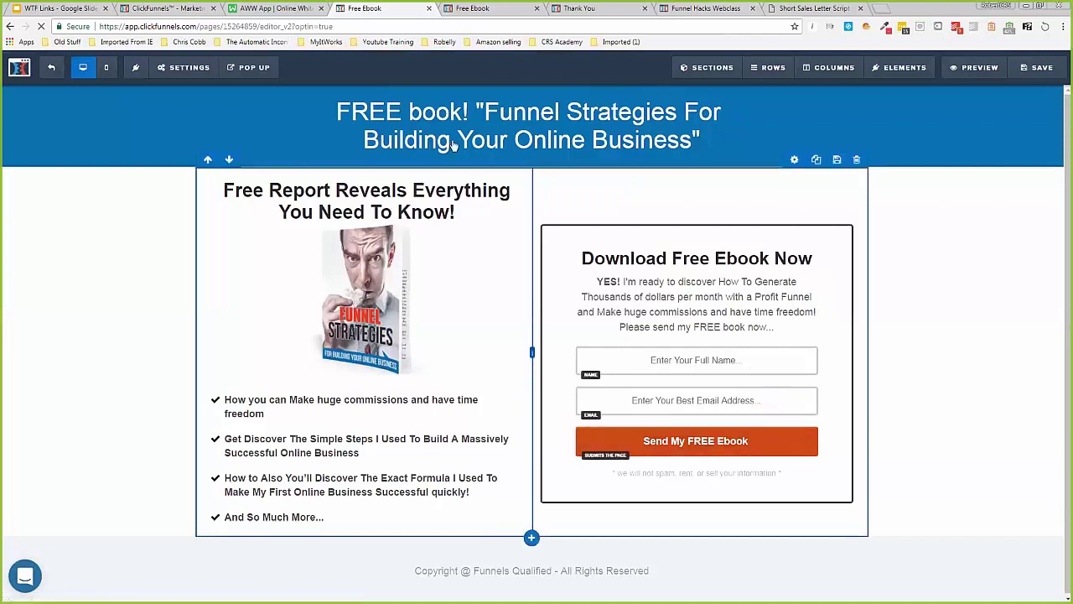
pyautogui.click(802, 106)
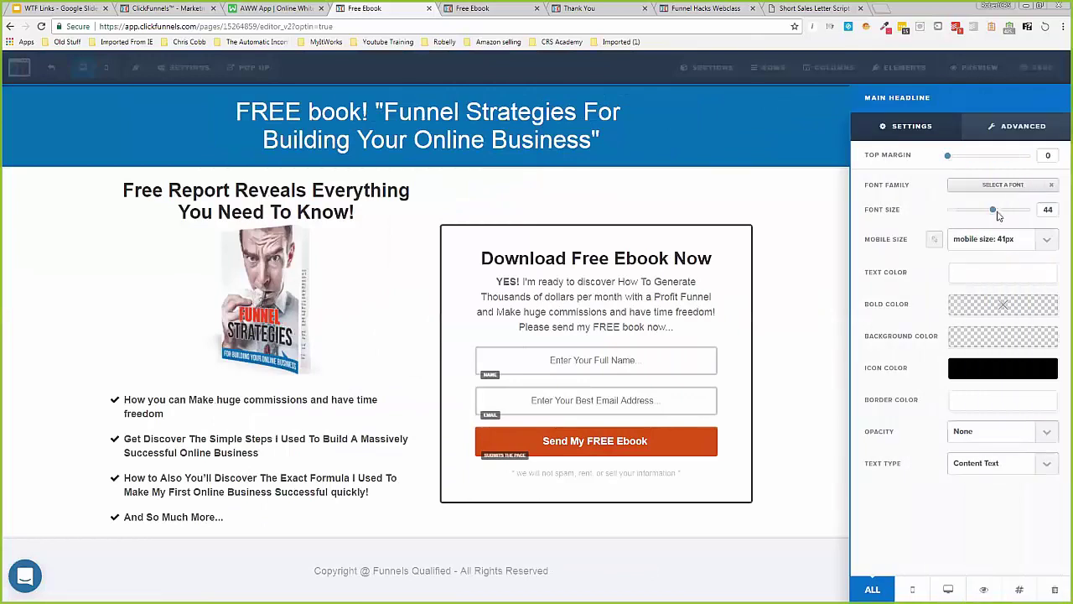
pyautogui.moveTo(995, 210); pyautogui.dragTo(1014, 211)
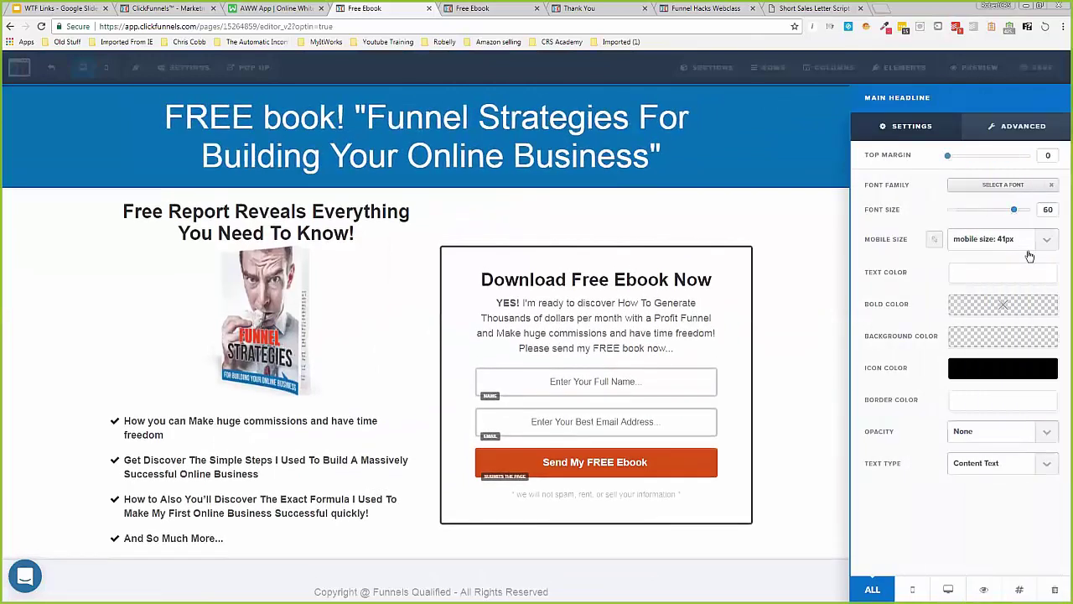
pyautogui.click(334, 347)
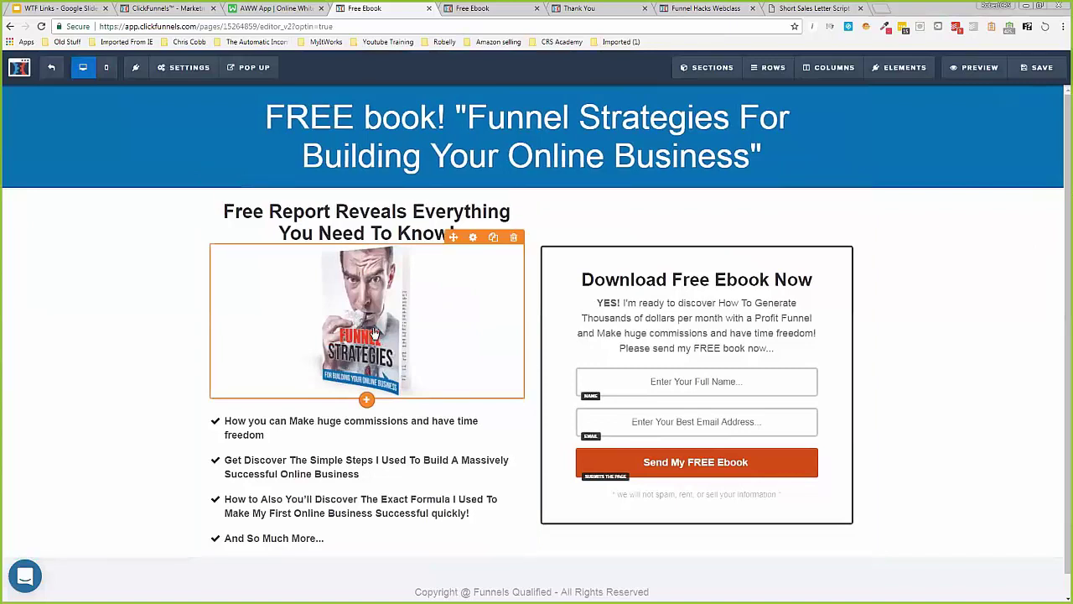
pyautogui.click(714, 458)
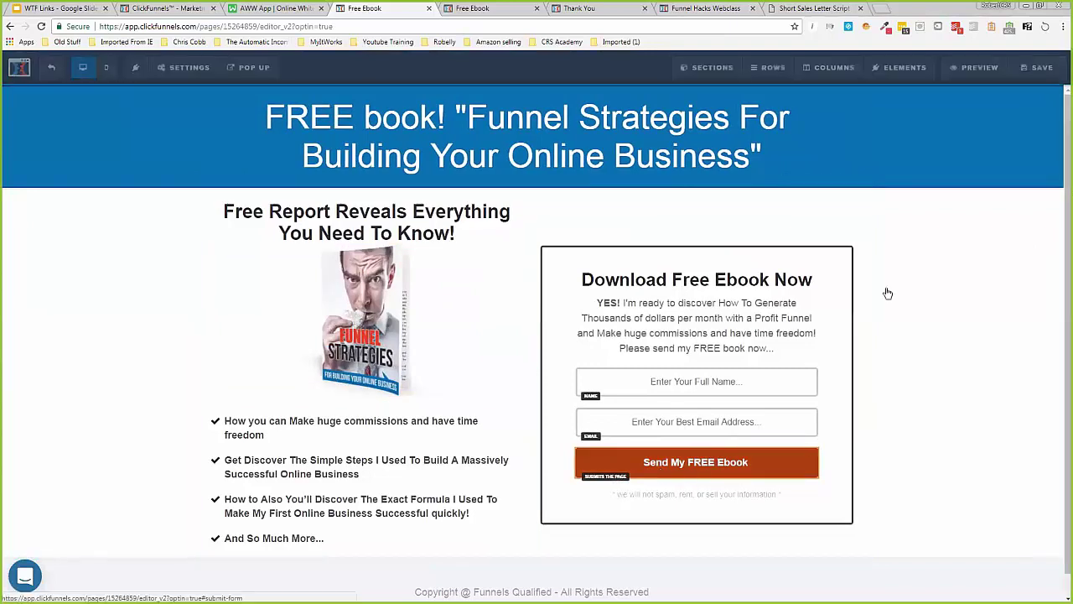
# - Make the Send My FREE Ebook button green with the Green Button theme
pyautogui.click(999, 468)
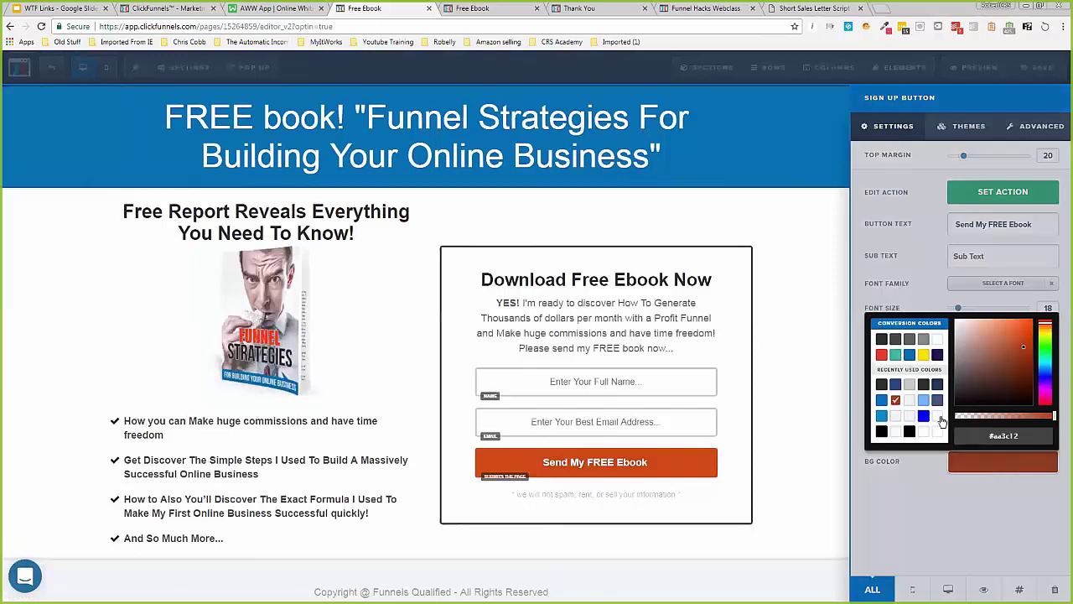
pyautogui.click(1044, 344)
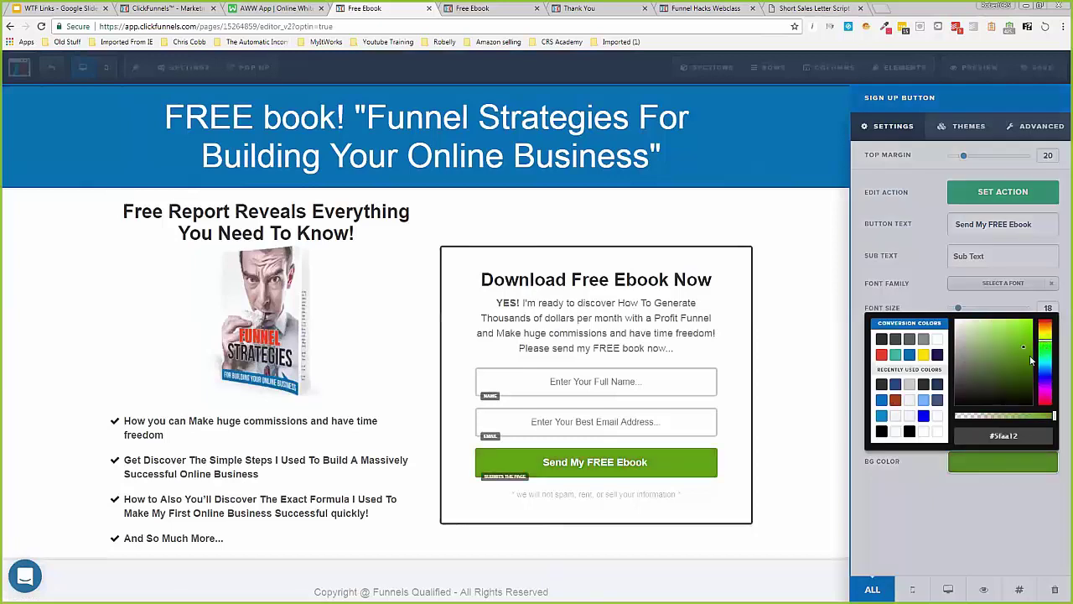
pyautogui.moveTo(1025, 347)
pyautogui.mouseDown()
pyautogui.moveTo(1030, 327)
pyautogui.moveTo(1034, 353)
pyautogui.mouseUp()
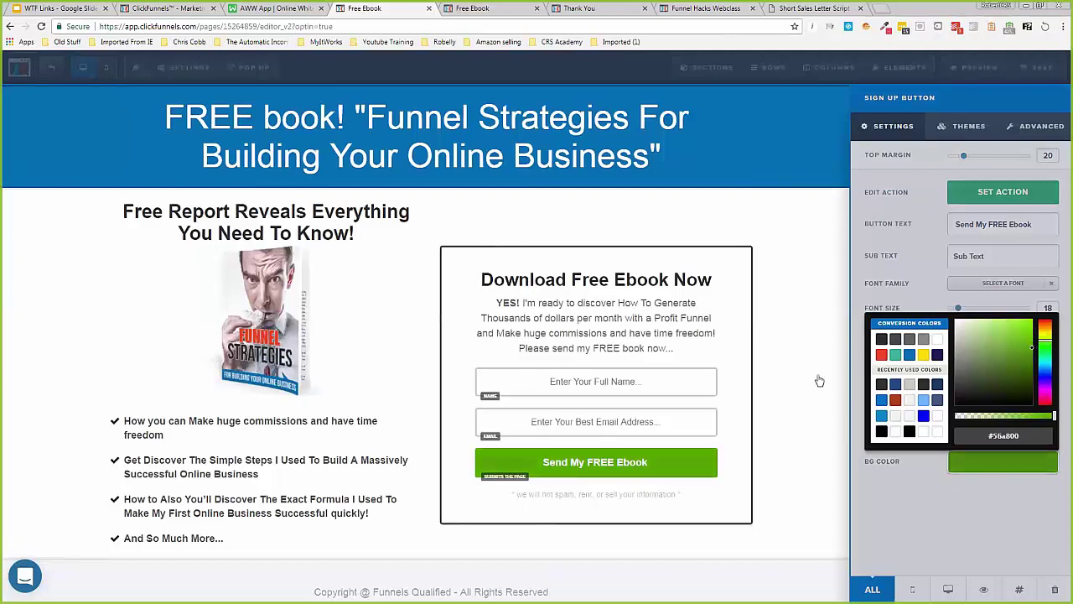
pyautogui.click(968, 126)
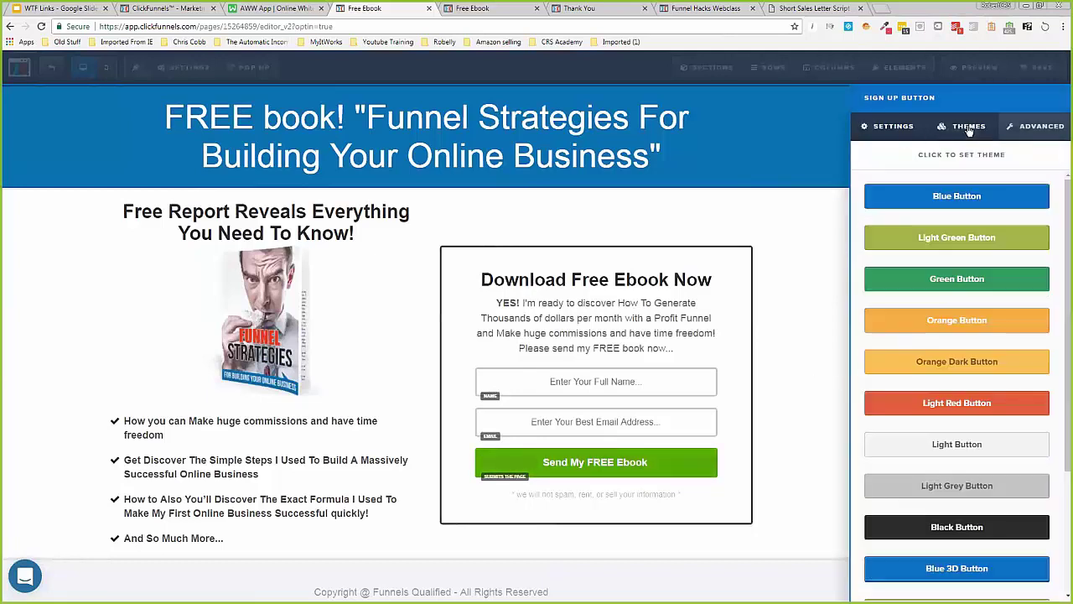
pyautogui.click(978, 281)
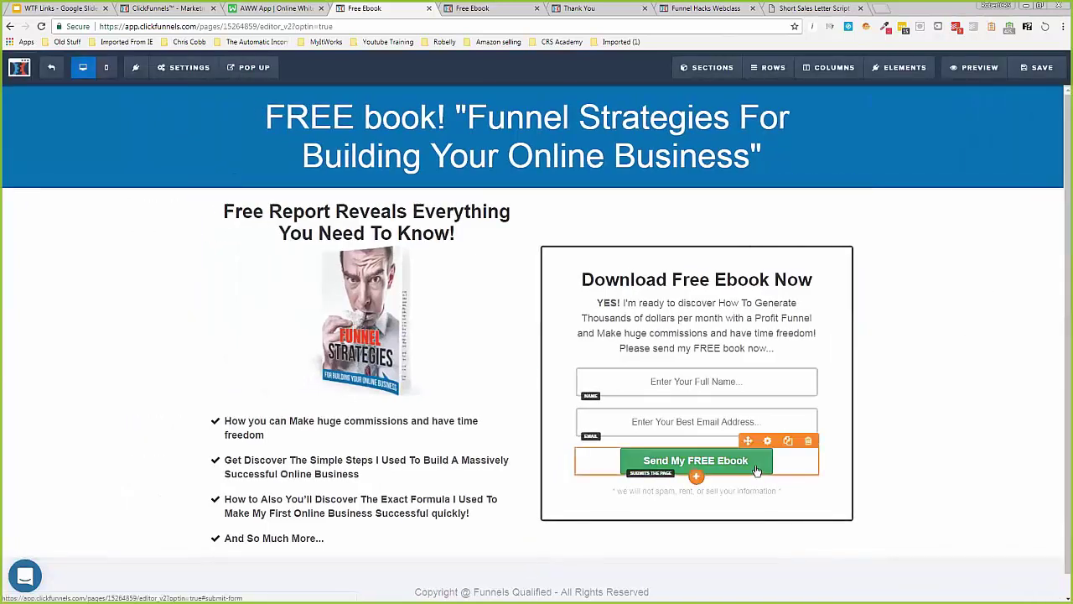
# - Look over the button's Advanced Button Effect options, leaving the effect unchanged
pyautogui.click(760, 465)
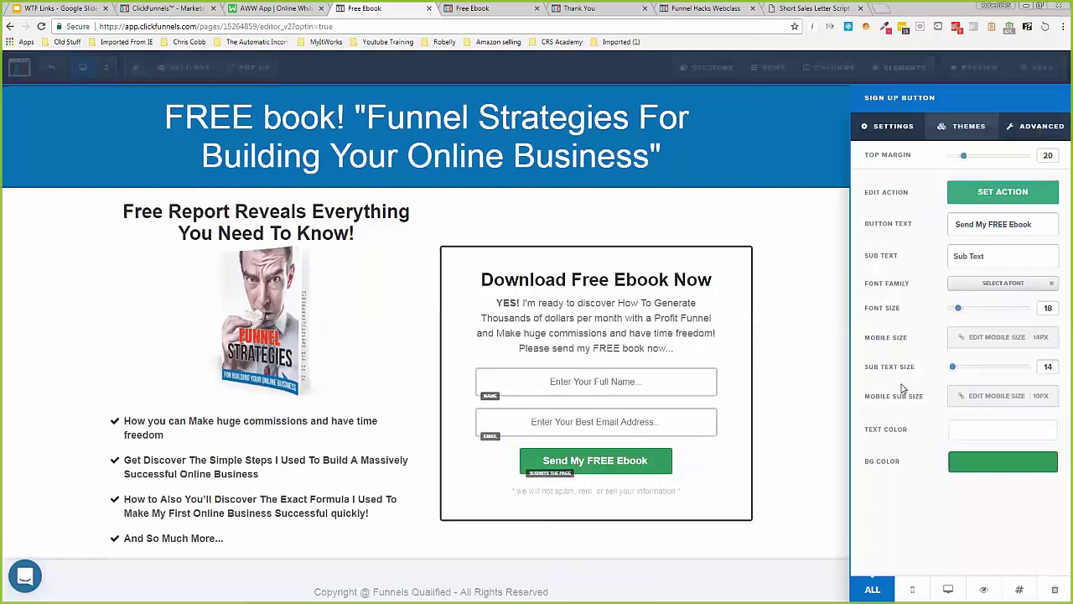
pyautogui.click(1040, 129)
pyautogui.scroll(-2, 987, 566)
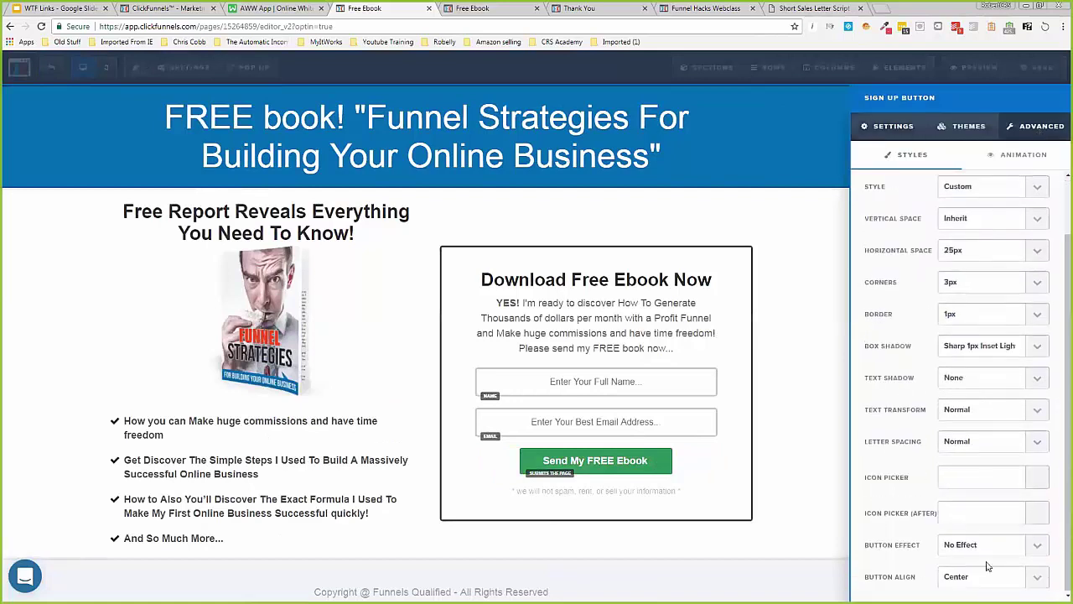
pyautogui.click(1037, 545)
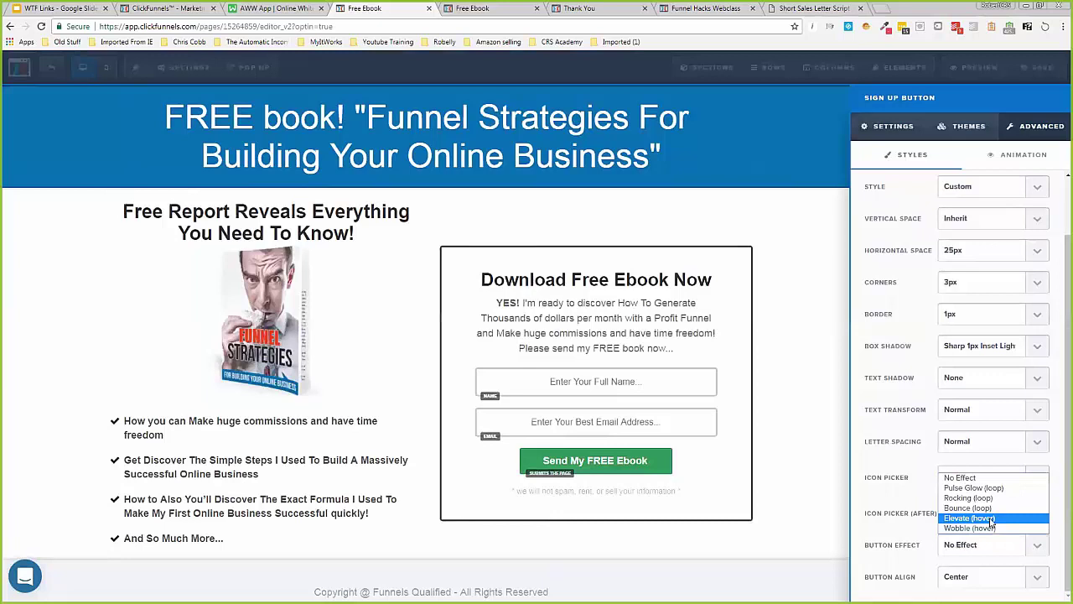
pyautogui.press('Escape')
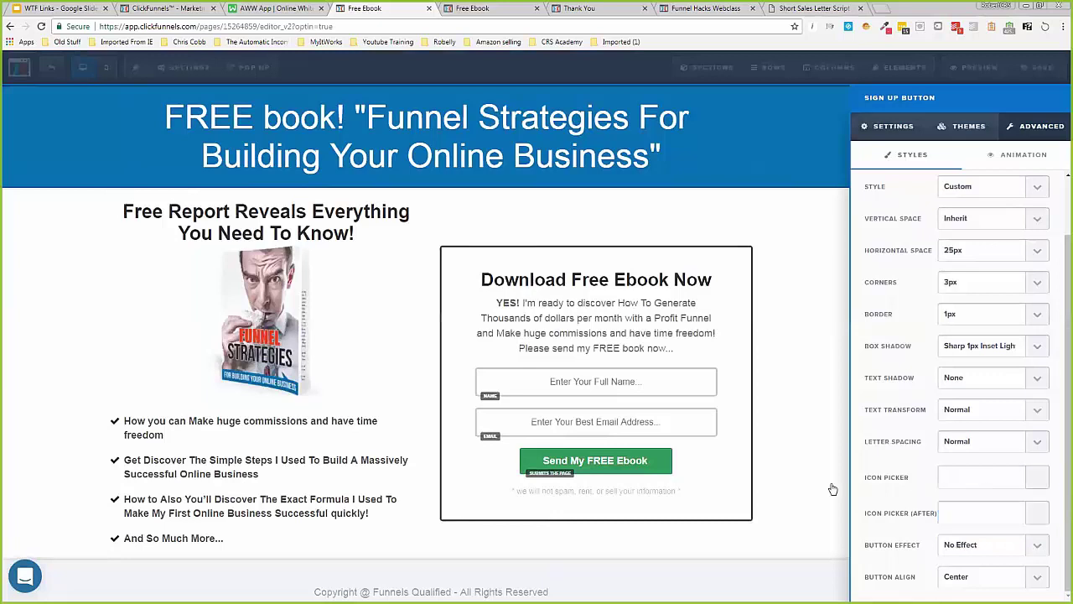
pyautogui.click(843, 381)
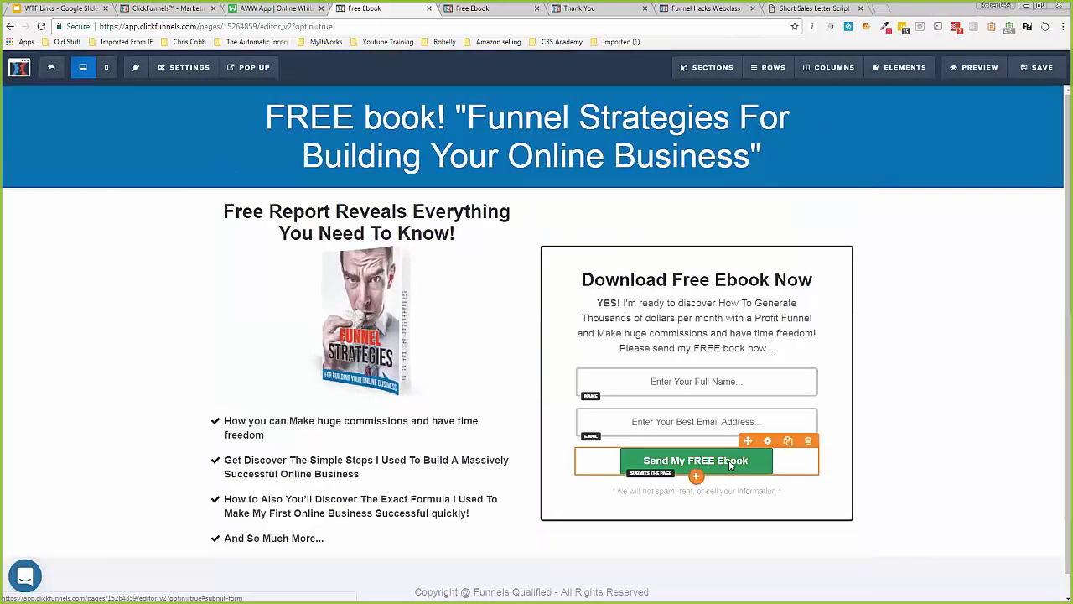
# - Save the Variation page, check the green button in a live preview, then close the preview
pyautogui.click(1038, 71)
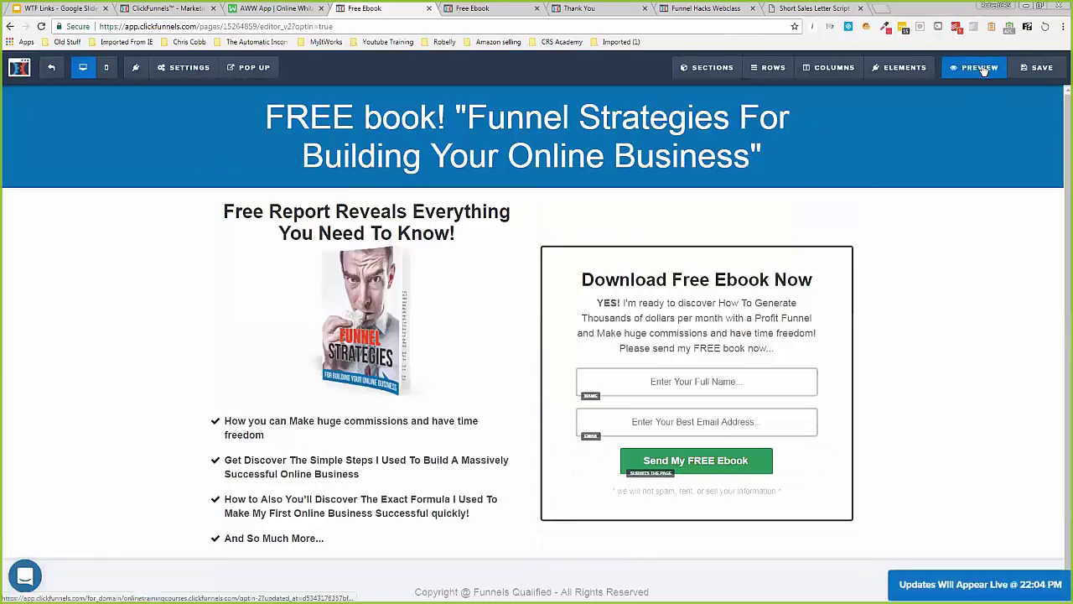
pyautogui.click(985, 70)
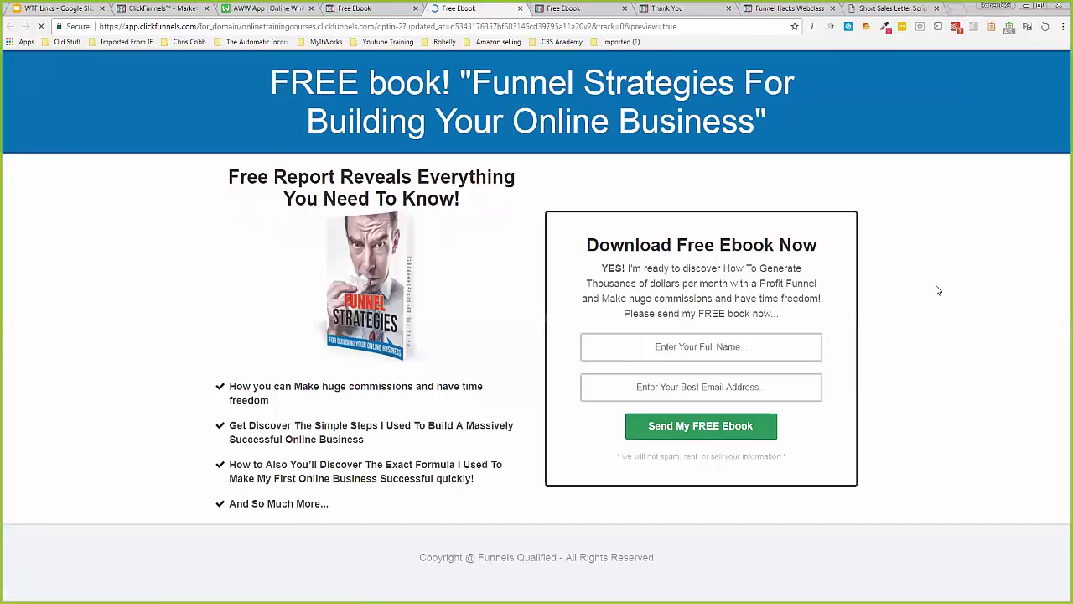
pyautogui.click(520, 8)
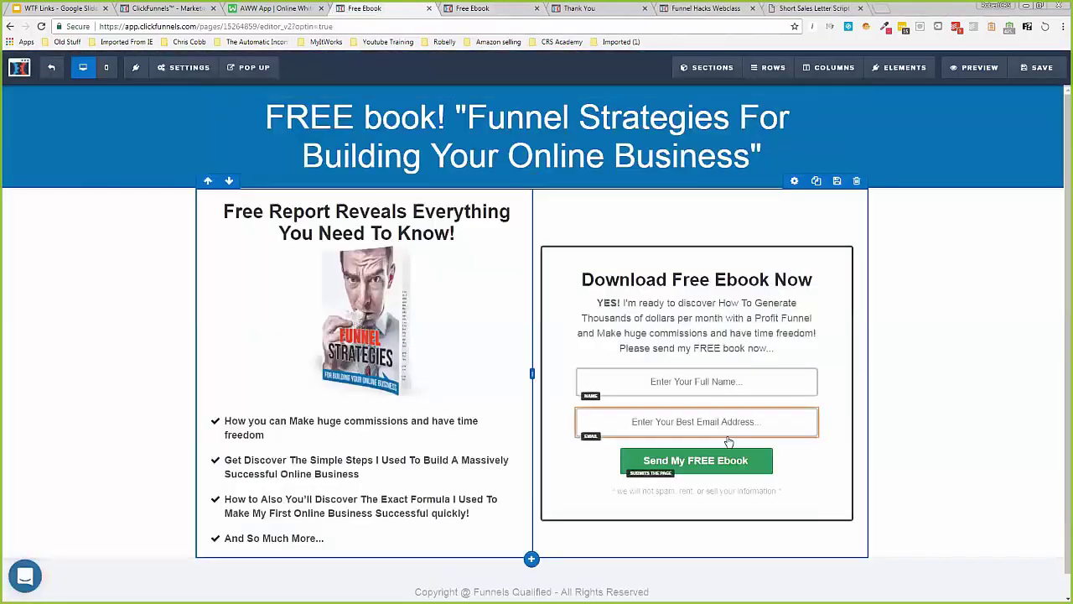
# - Switch the Send My FREE Ebook button's effect from Pulse Glow to Bounce (loop)
pyautogui.click(775, 458)
pyautogui.click(1031, 130)
pyautogui.scroll(-1, 929, 475)
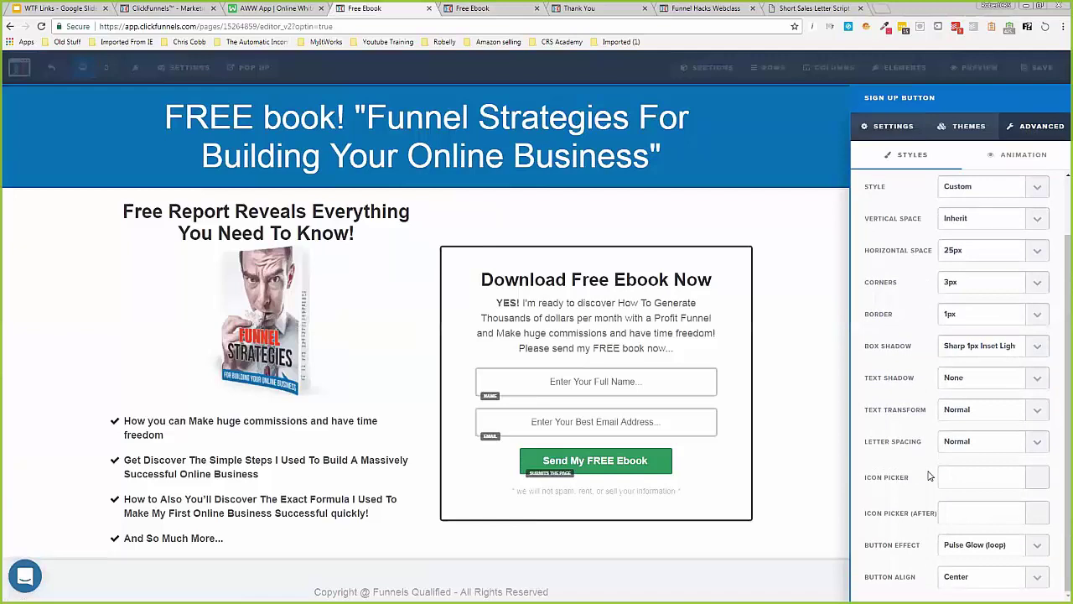
pyautogui.click(1035, 547)
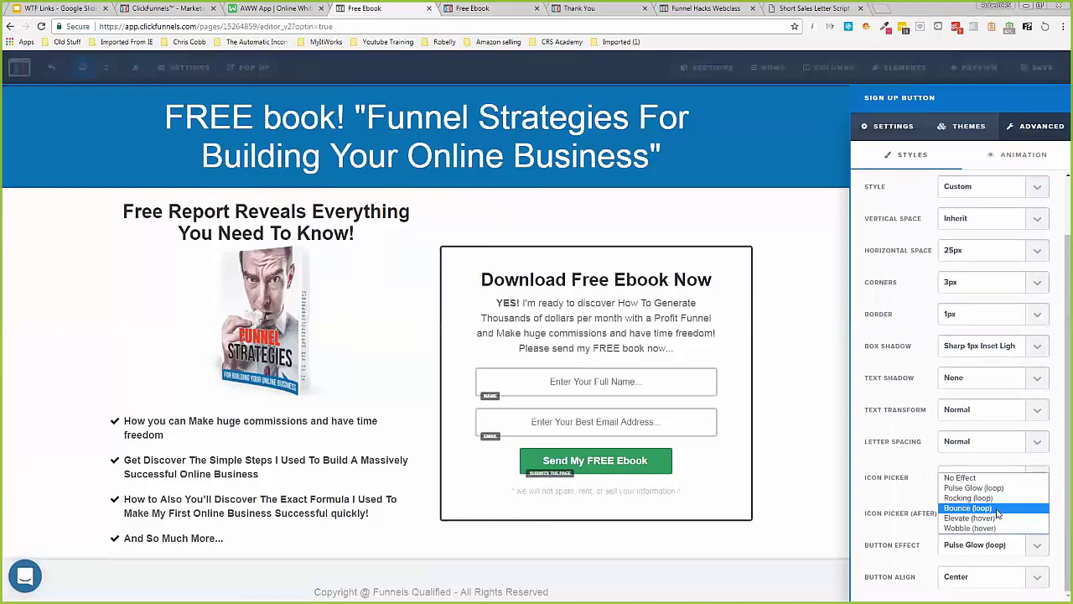
pyautogui.click(998, 509)
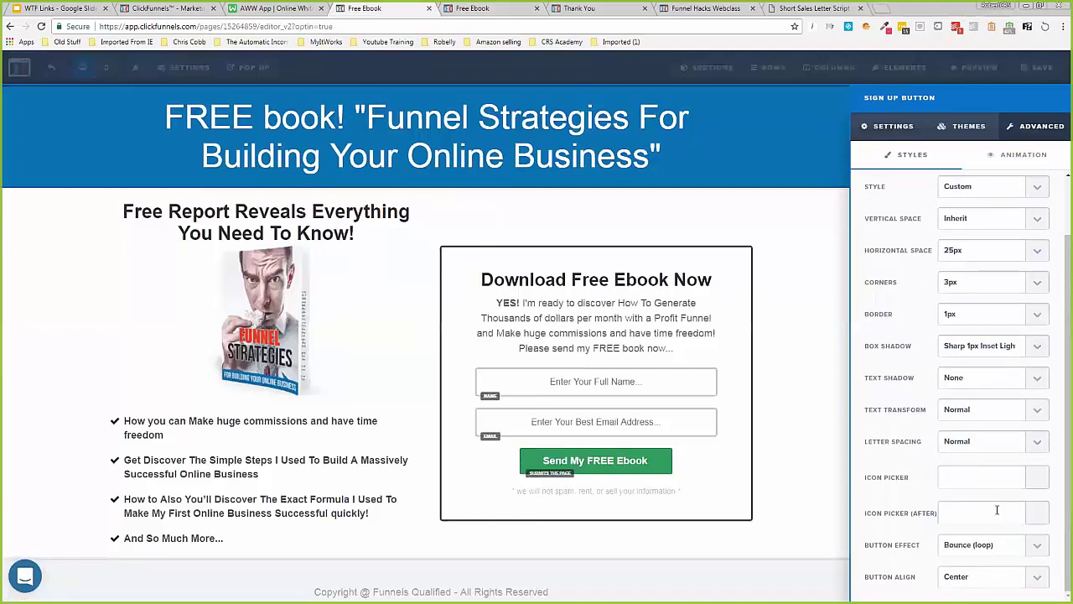
pyautogui.click(792, 470)
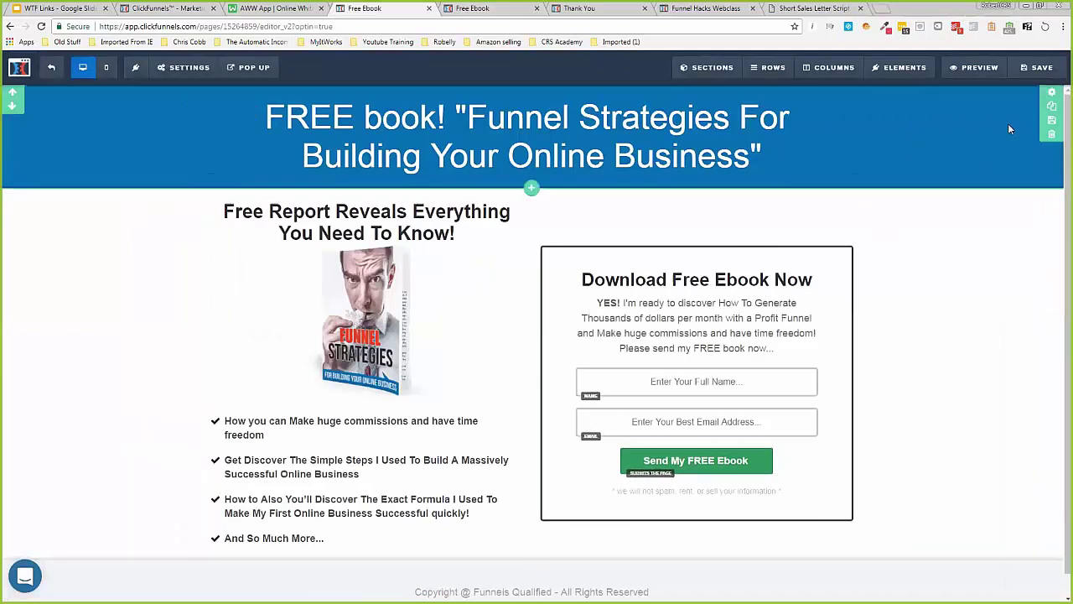
# - Save the bounce effect and close the outdated Free Ebook preview and Thank You tabs
pyautogui.click(1044, 68)
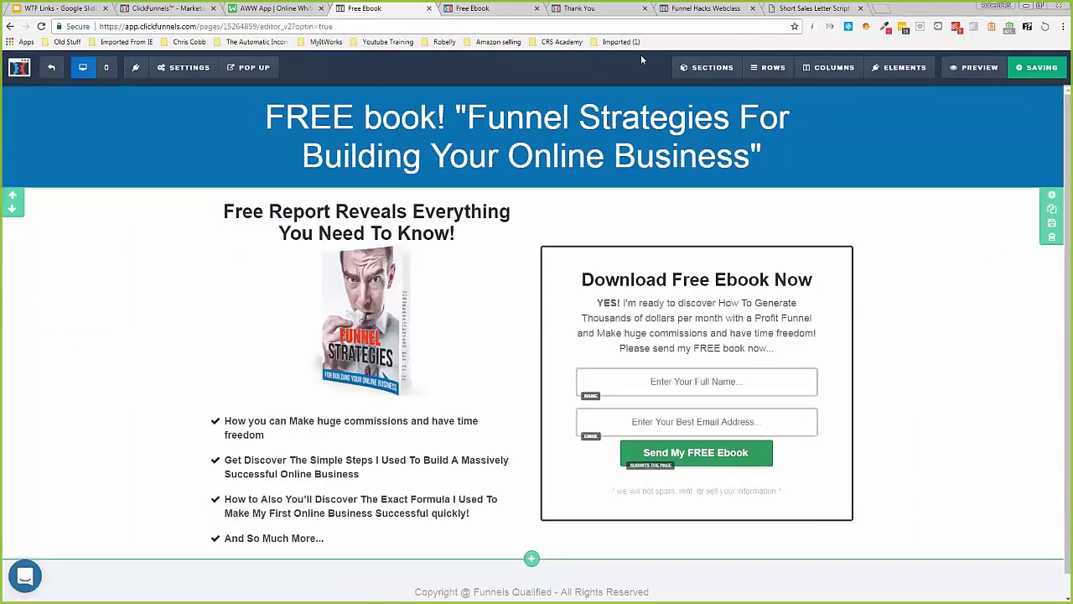
pyautogui.click(515, 12)
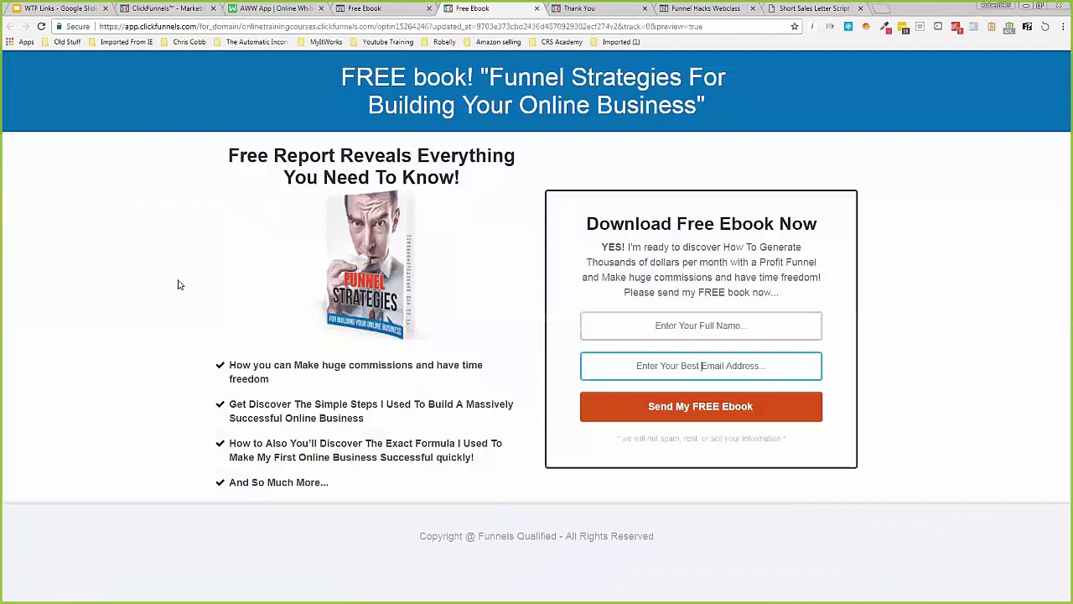
pyautogui.rightClick(178, 283)
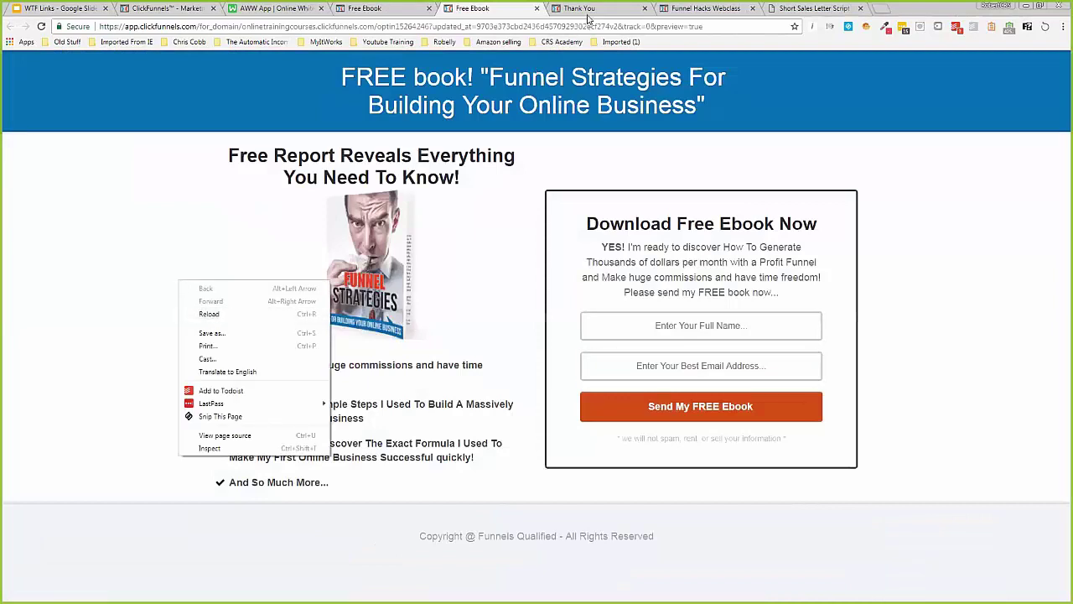
pyautogui.click(541, 10)
pyautogui.click(537, 8)
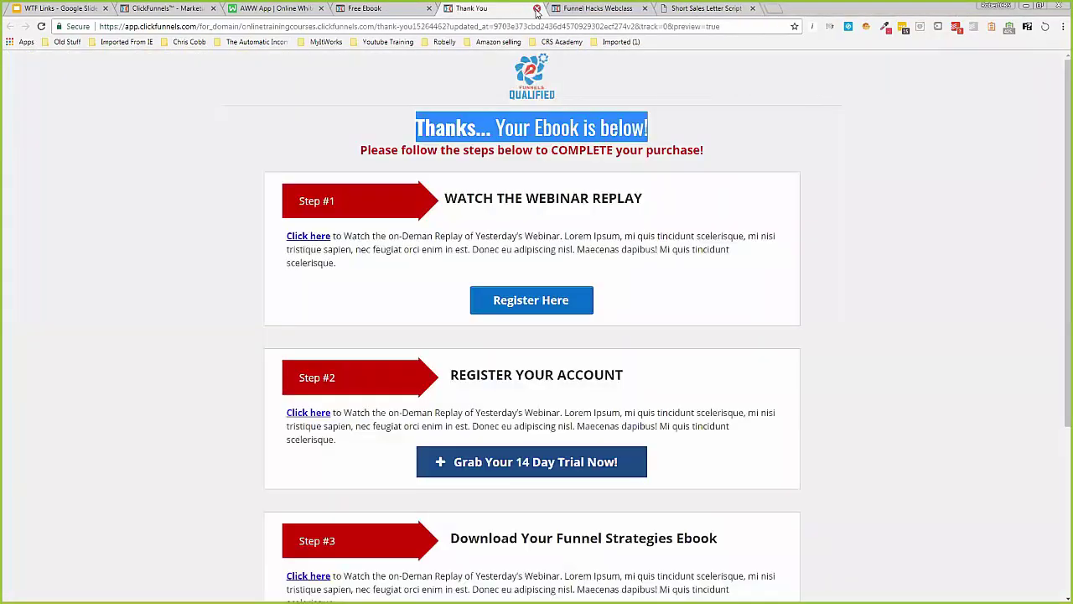
pyautogui.click(537, 8)
# - Preview the optin page afresh to see the bouncing button, then return to the editor
pyautogui.click(365, 8)
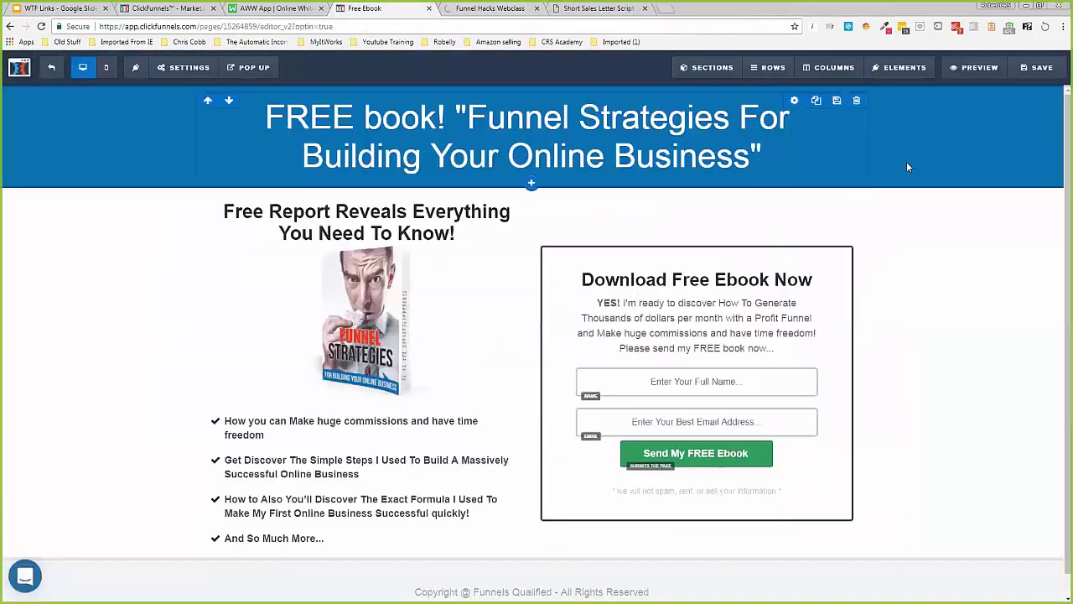
pyautogui.click(977, 68)
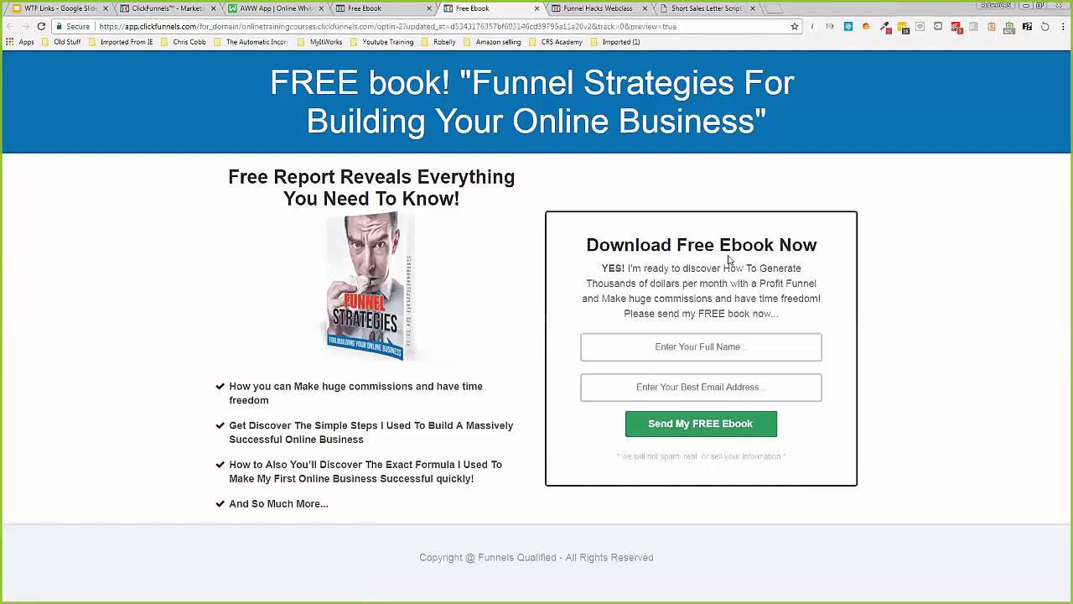
pyautogui.click(369, 8)
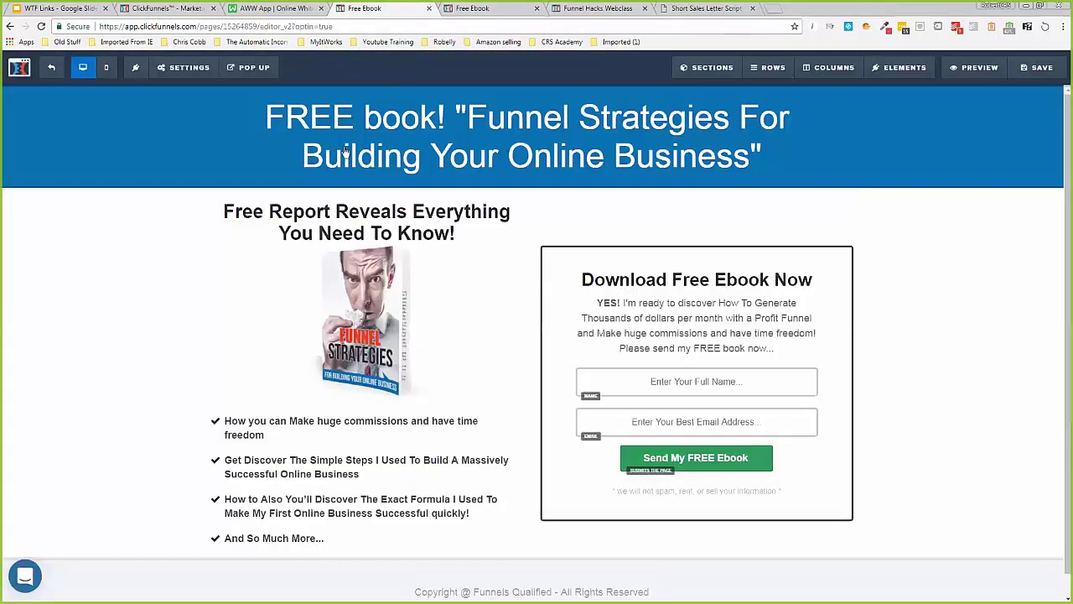
# - Exit the editor using the top-left Exit button
pyautogui.click(51, 69)
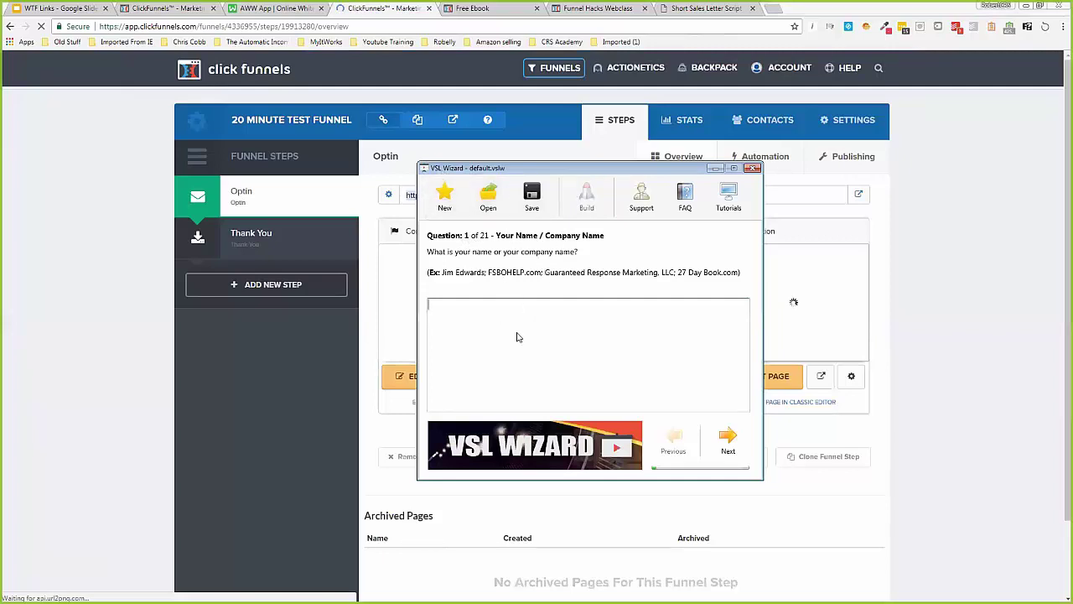
# - Click into VSL Wizard's first answer box, then close the VSL Wizard window
pyautogui.click(578, 357)
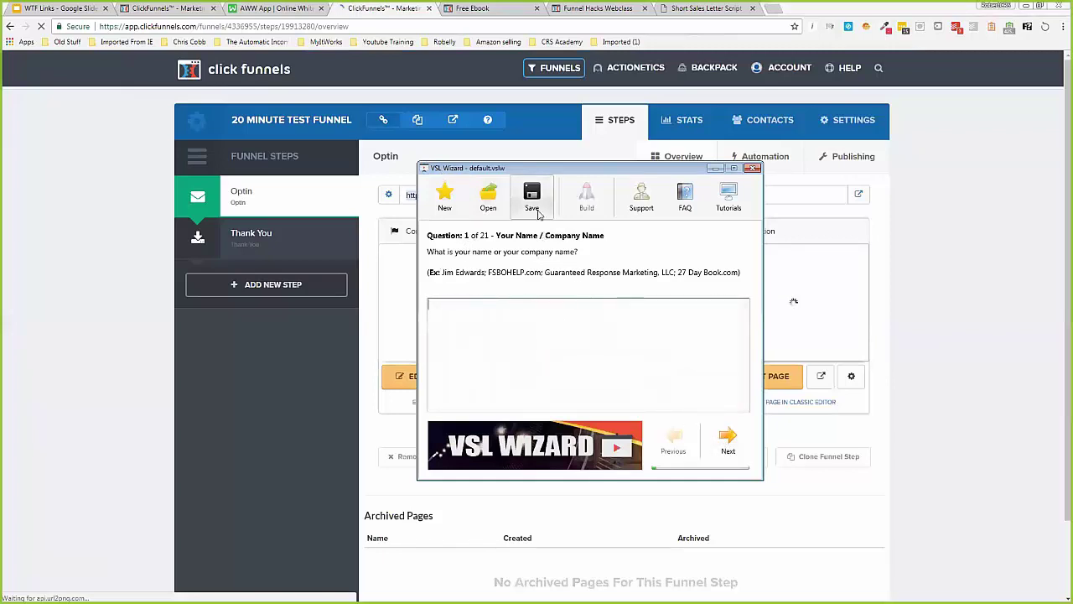
pyautogui.click(752, 168)
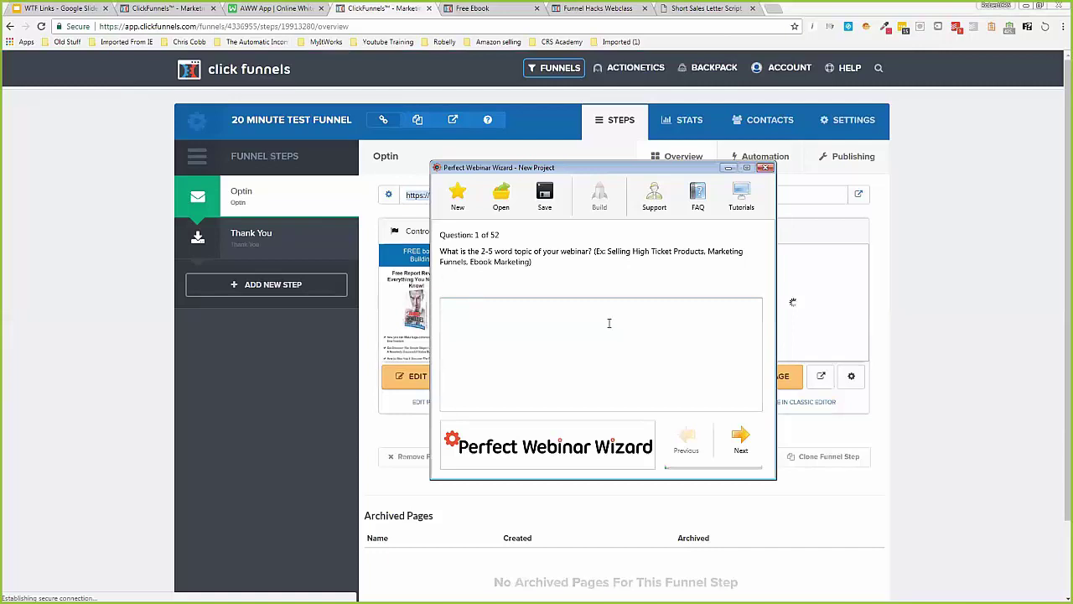
# - Answer the wizard's opening questions with filler text and your first name until the company name question appears
pyautogui.write('slkjvjshvvs')
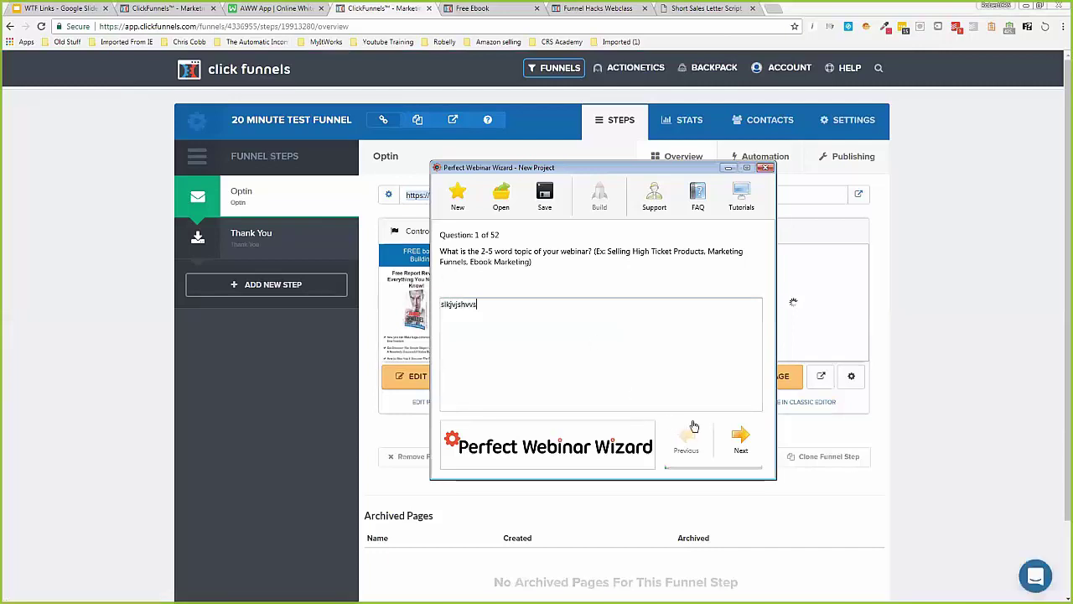
pyautogui.click(741, 440)
pyautogui.write('fbsdfbsd')
pyautogui.click(741, 440)
pyautogui.write('xxbxfbfb')
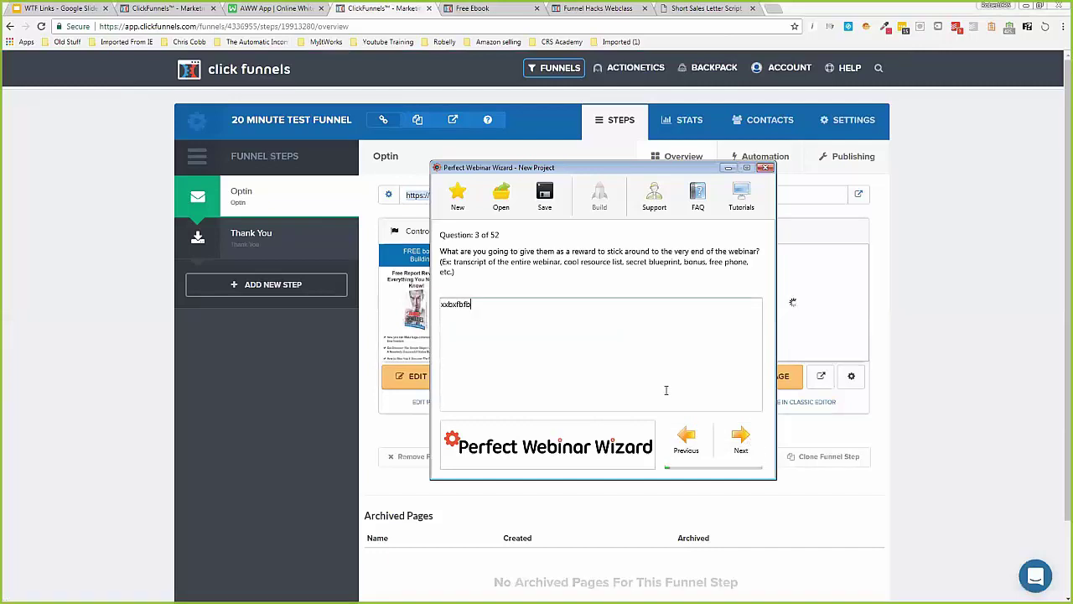
pyautogui.click(740, 440)
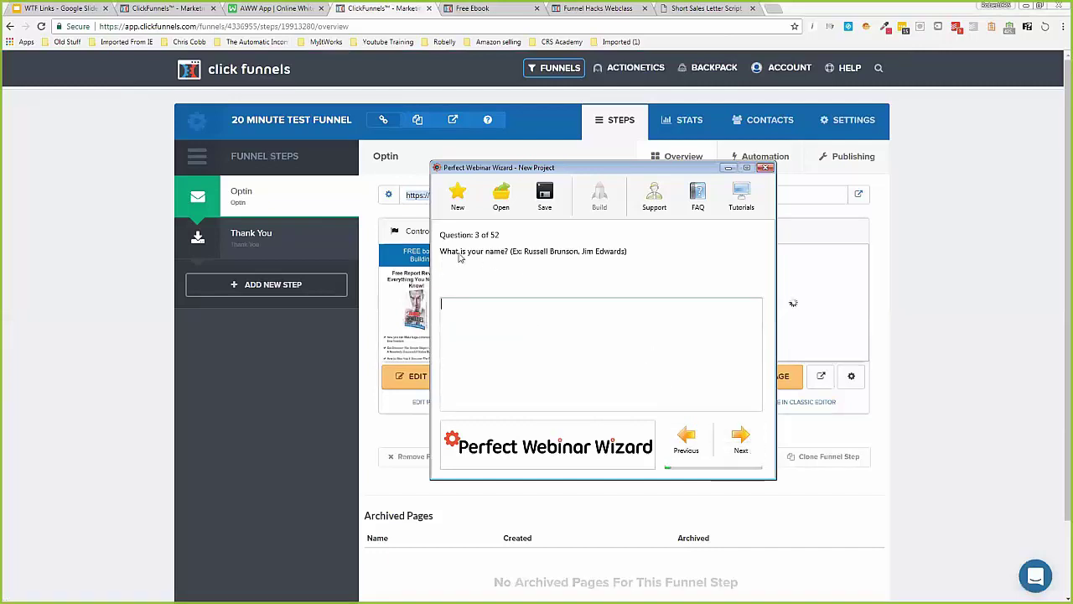
pyautogui.write('Robert Murray')
pyautogui.click(741, 440)
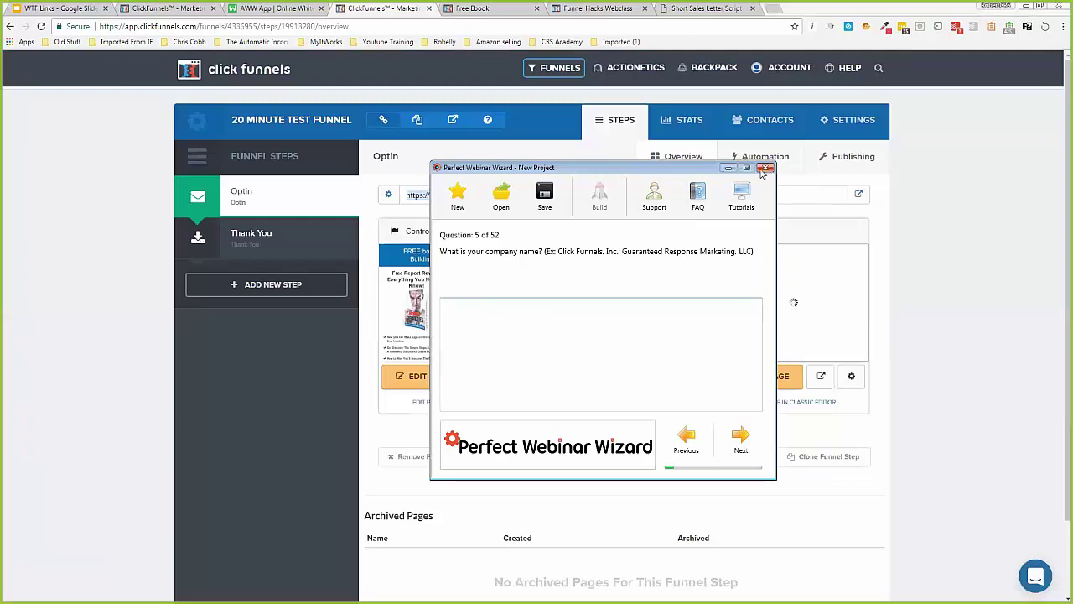
# - Start closing the wizard, back out of the confirm dialog, and shift the window slightly left
pyautogui.click(766, 170)
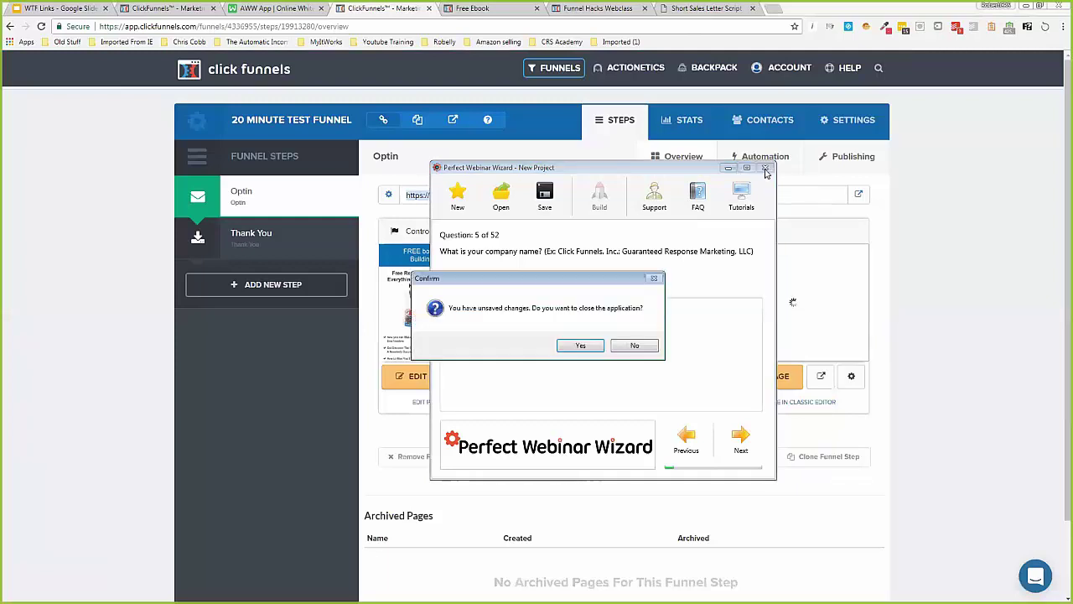
pyautogui.click(625, 345)
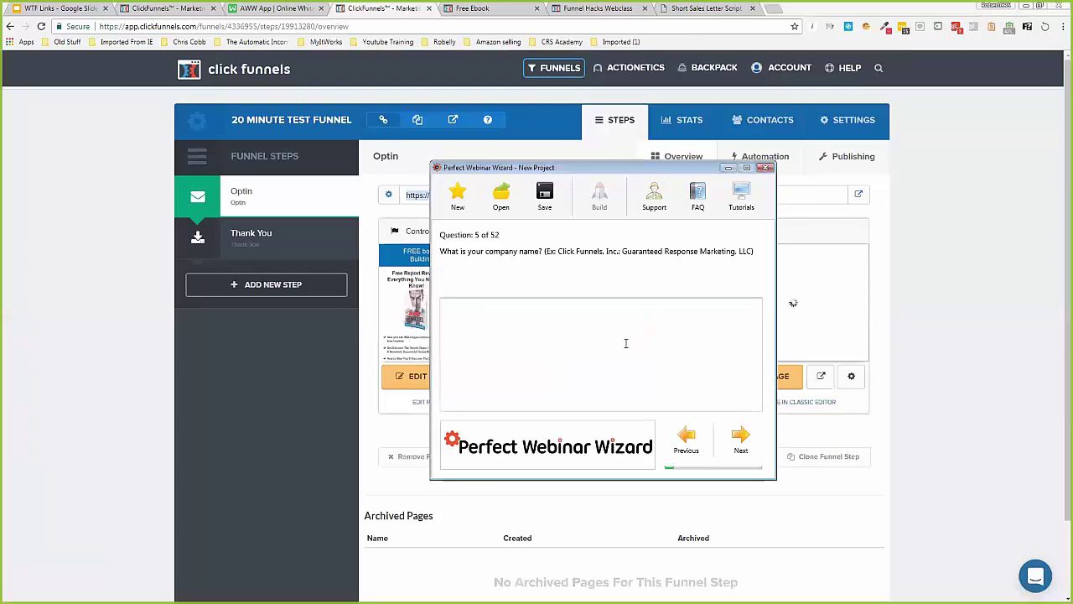
pyautogui.moveTo(640, 174); pyautogui.dragTo(617, 174)
# - Minimize the wizard and close the Funnel Hacks Webclass browser tab
pyautogui.click(793, 302)
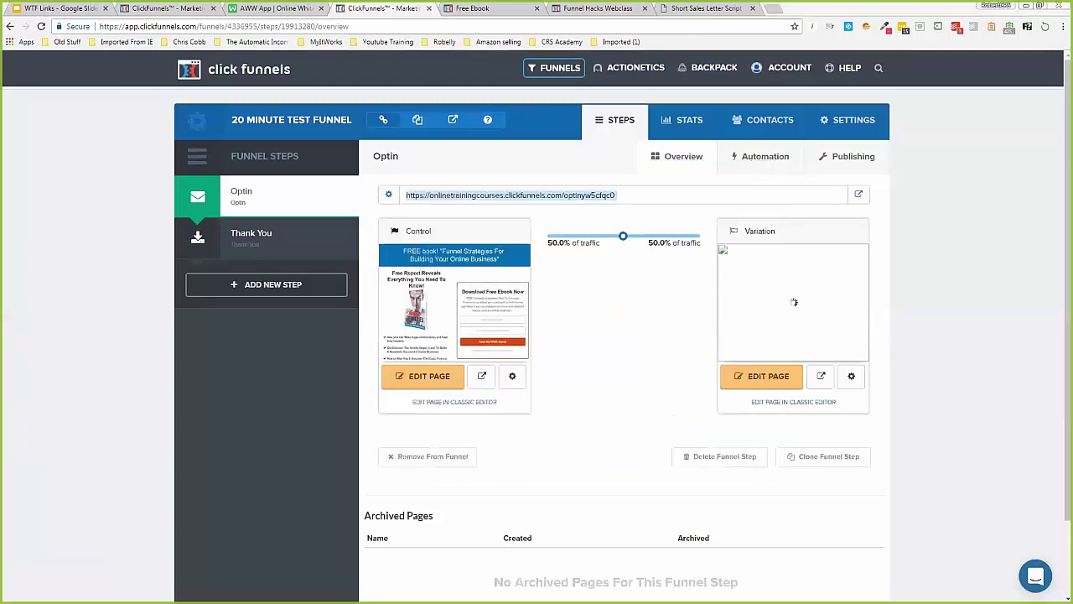
pyautogui.click(684, 10)
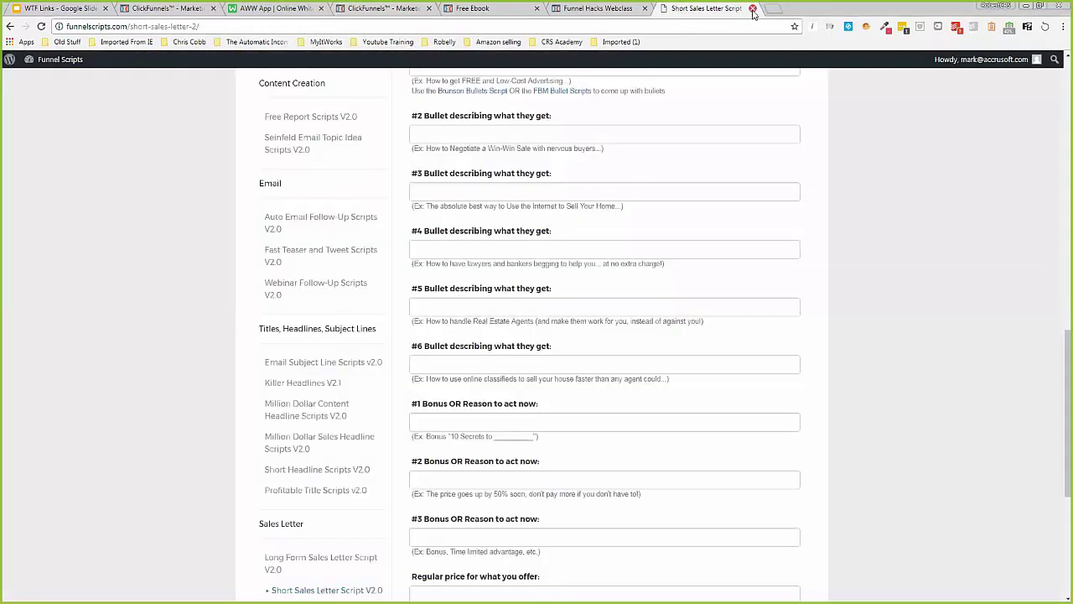
pyautogui.click(601, 8)
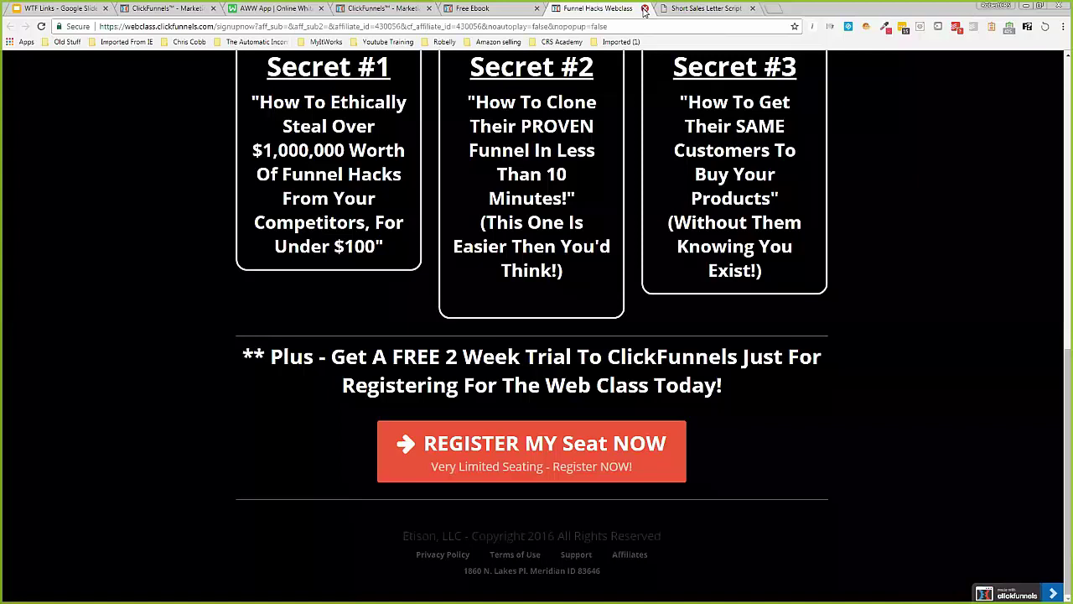
pyautogui.click(644, 9)
# - Close the Free Ebook preview tab, leaving the Short Sales Letter Script page showing
pyautogui.click(474, 10)
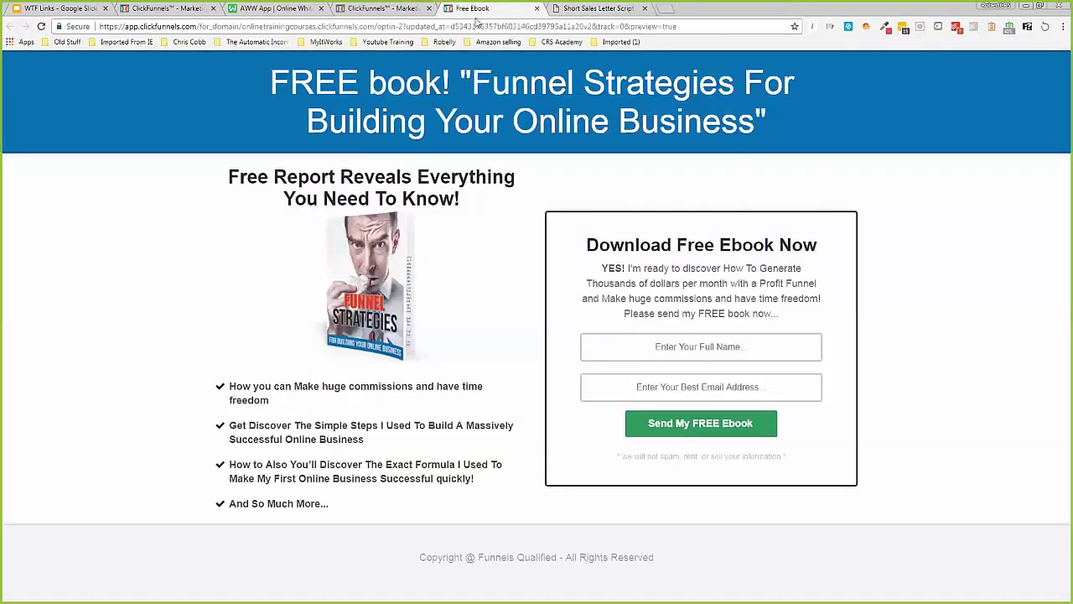
pyautogui.click(390, 8)
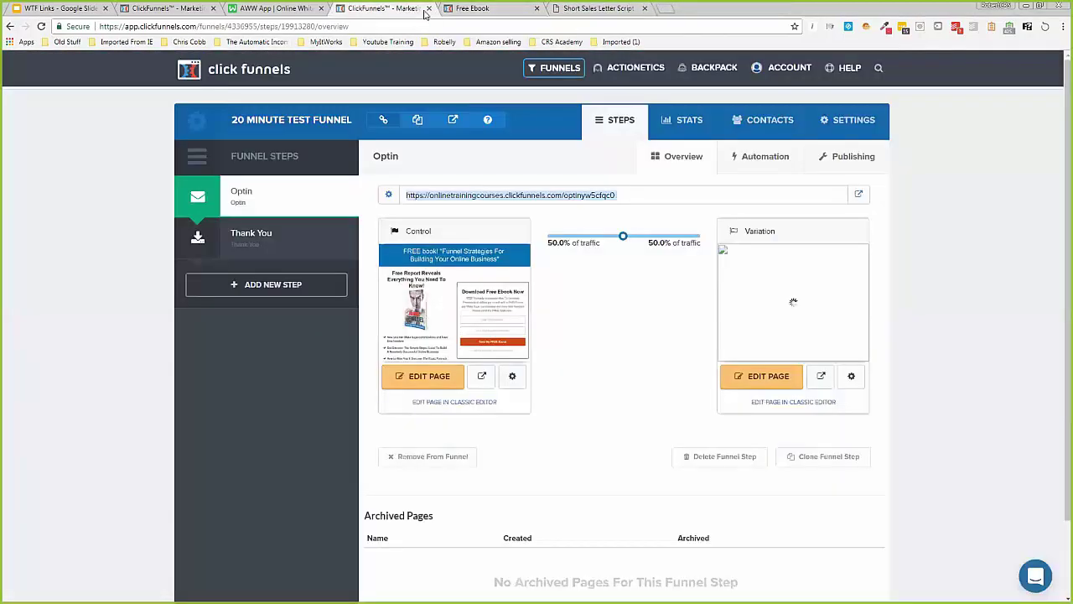
pyautogui.click(500, 12)
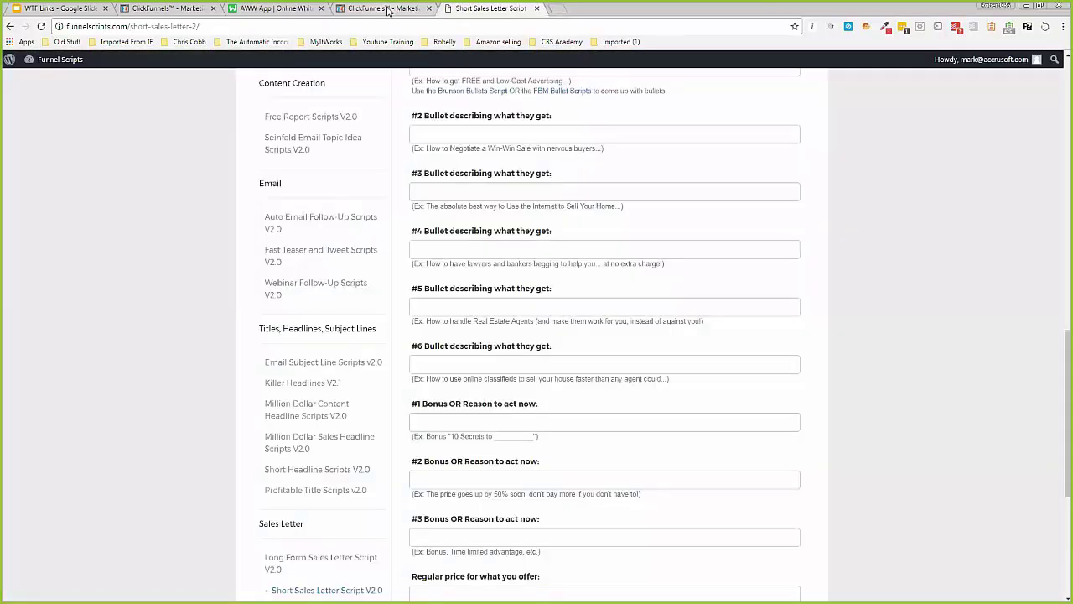
pyautogui.click(411, 10)
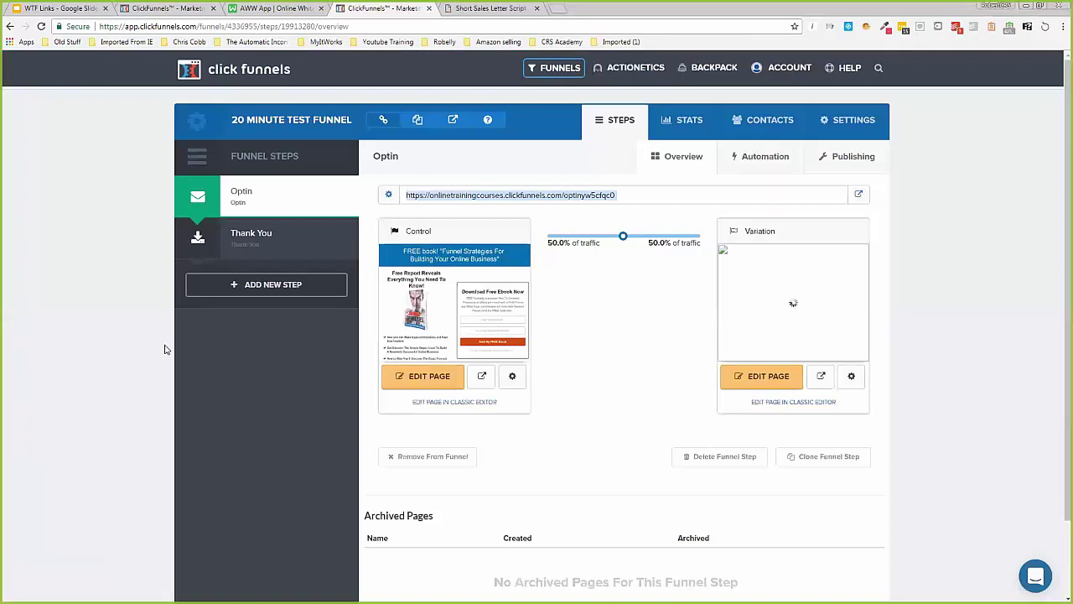
pyautogui.moveTo(638, 77)
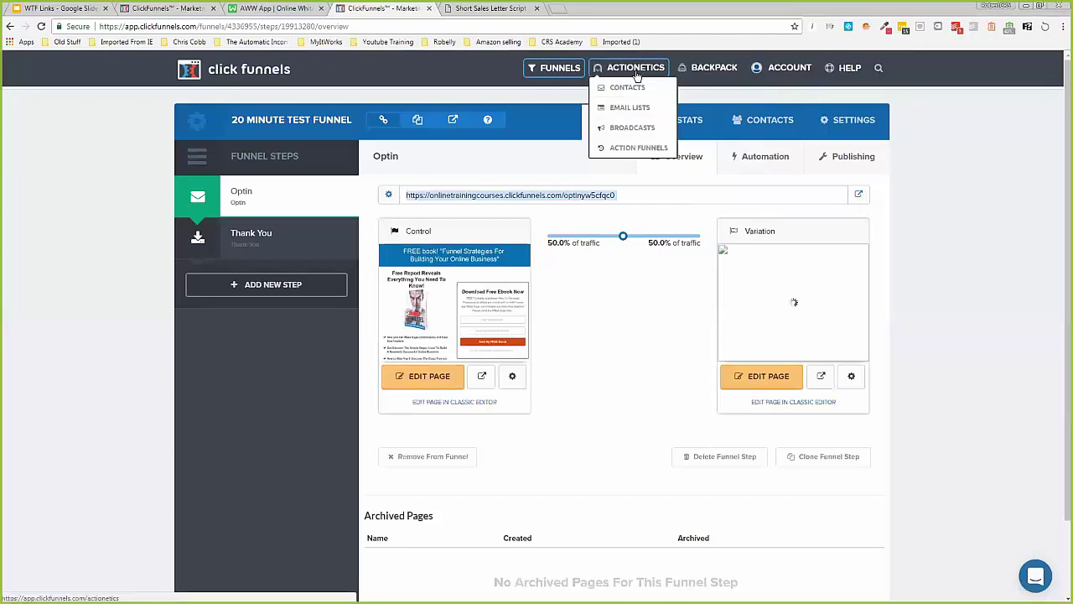
pyautogui.moveTo(785, 70)
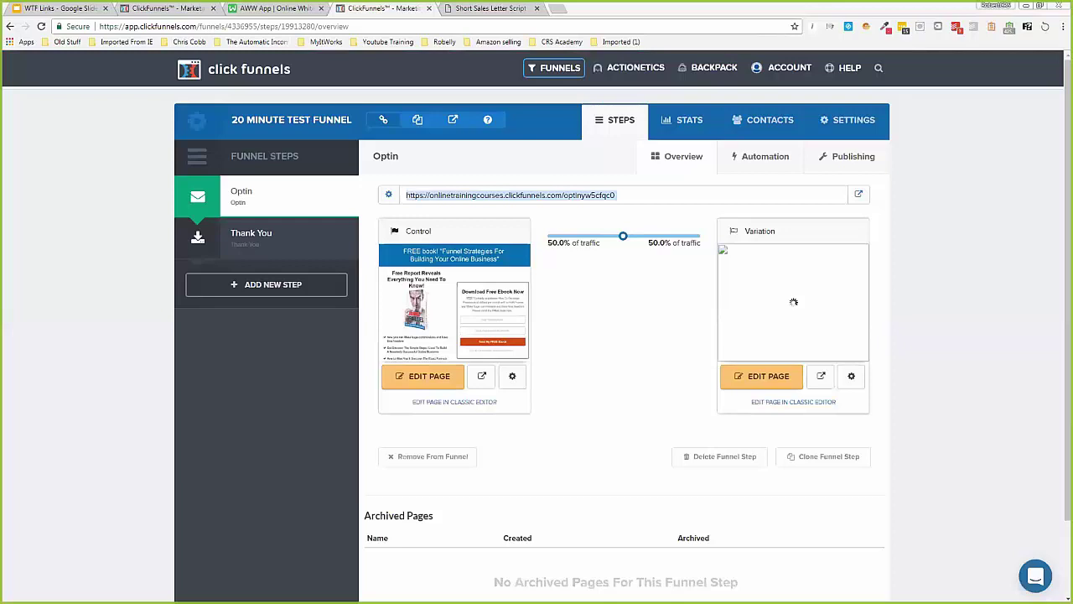
pyautogui.hotkey('alt', 'Tab')
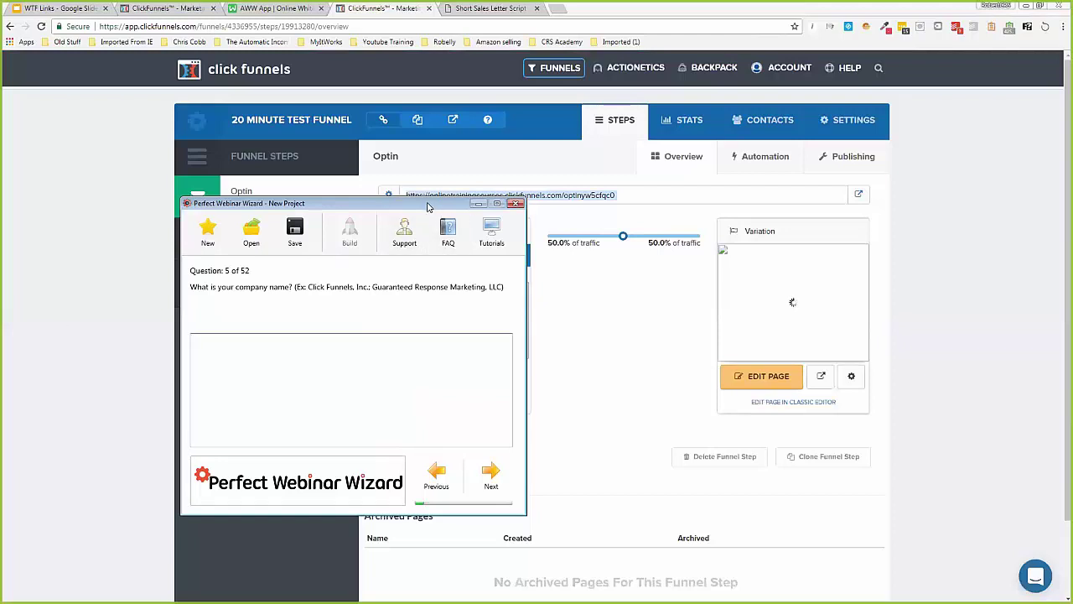
# - Switch away from the Perfect Webinar Wizard with Alt+Tab to reveal the funnel steps page
pyautogui.hotkey('alt', 'Tab')
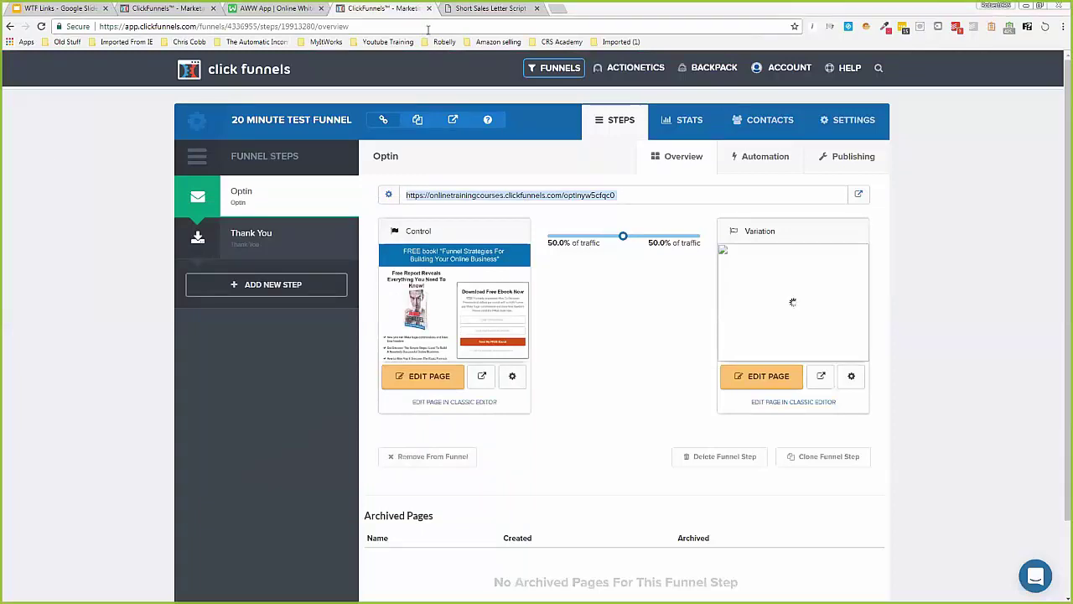
pyautogui.click(489, 10)
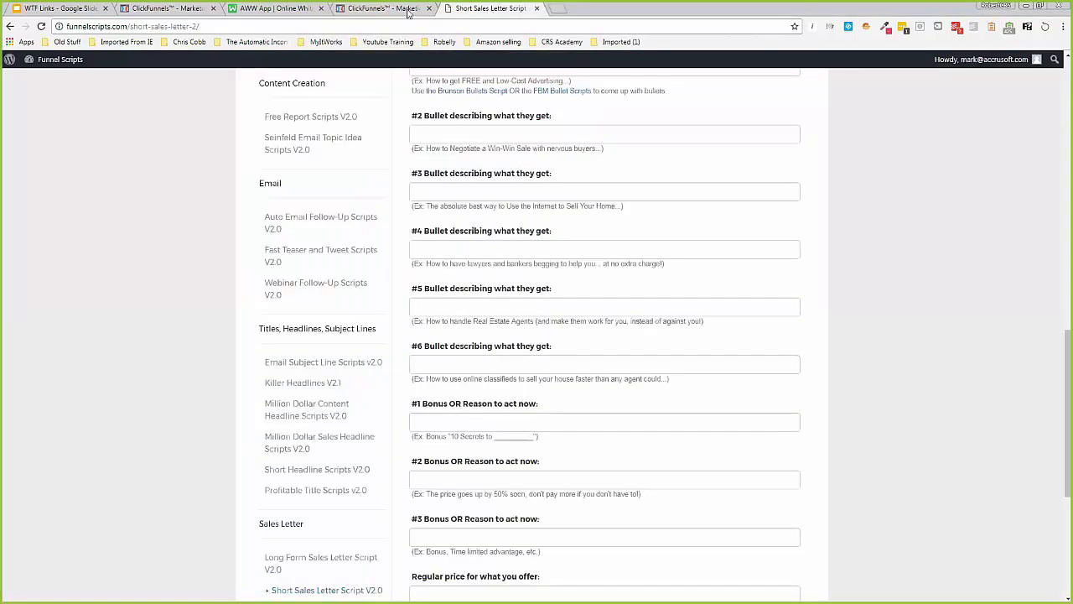
pyautogui.click(384, 10)
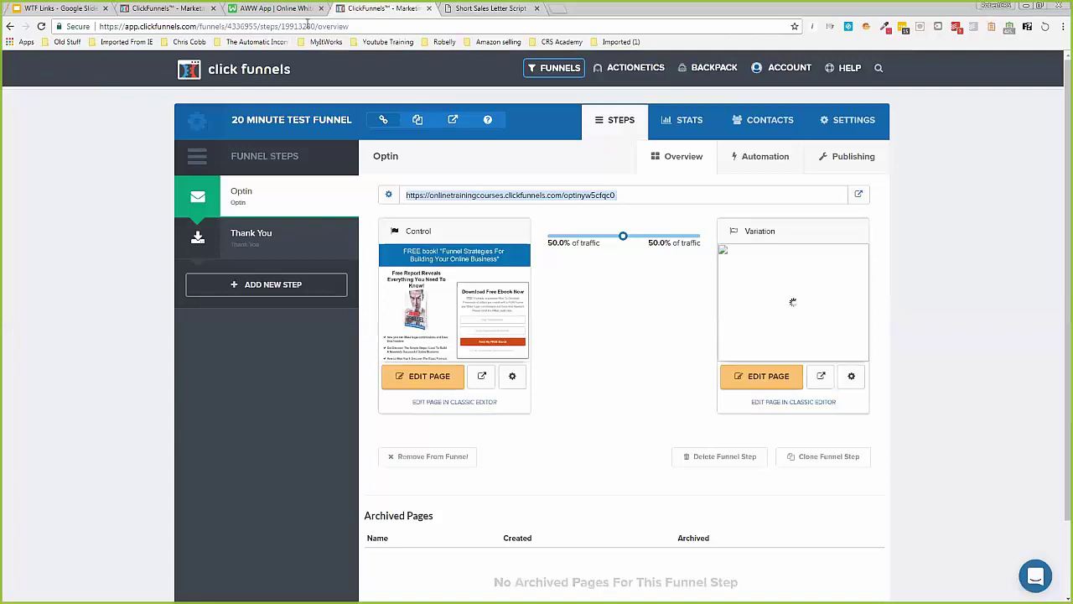
# - Open the live optin1 opt-in page from its URL and reload it from the pasted address
pyautogui.moveTo(469, 282)
pyautogui.rightClick(550, 198)
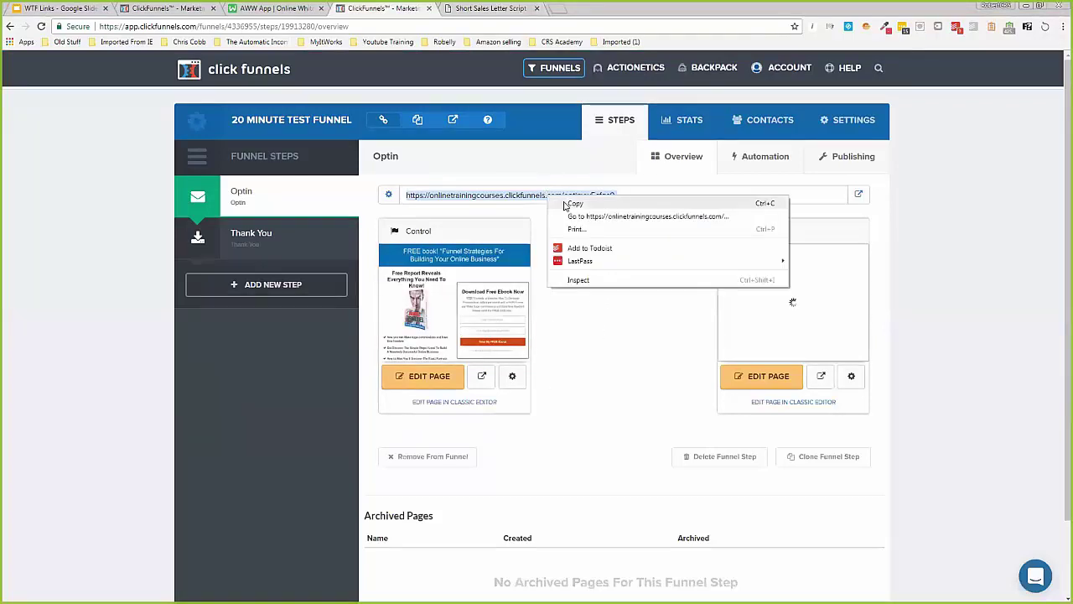
pyautogui.click(572, 217)
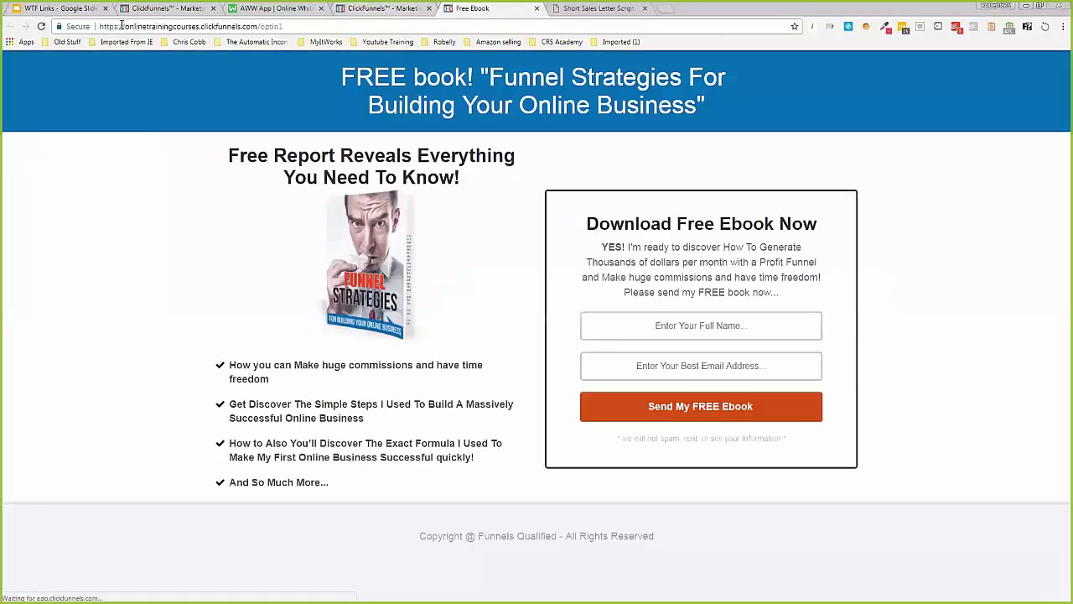
pyautogui.doubleClick(274, 28)
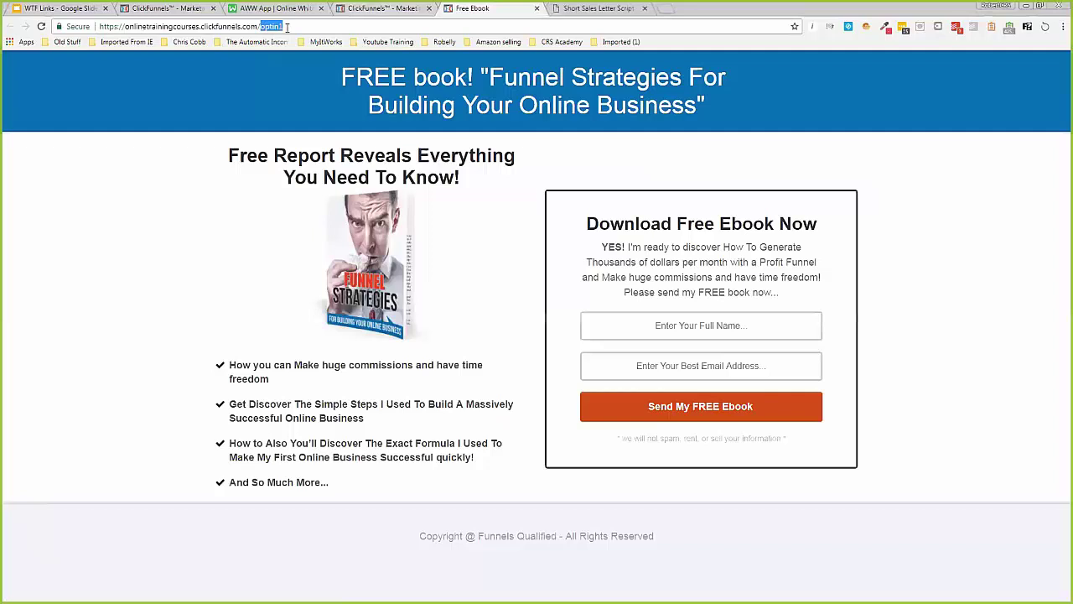
pyautogui.click(42, 27)
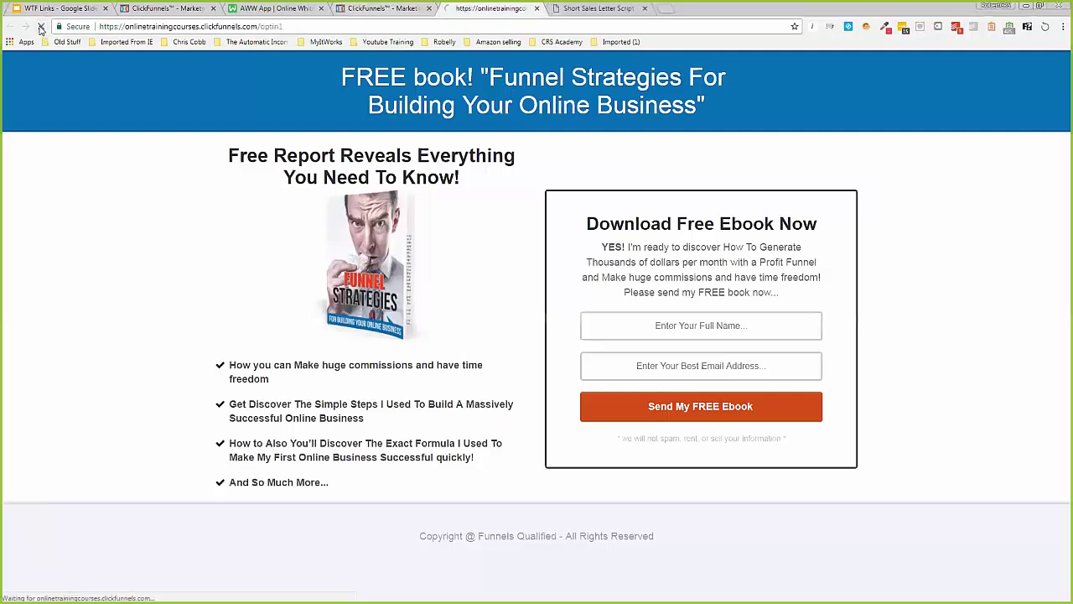
pyautogui.rightClick(306, 29)
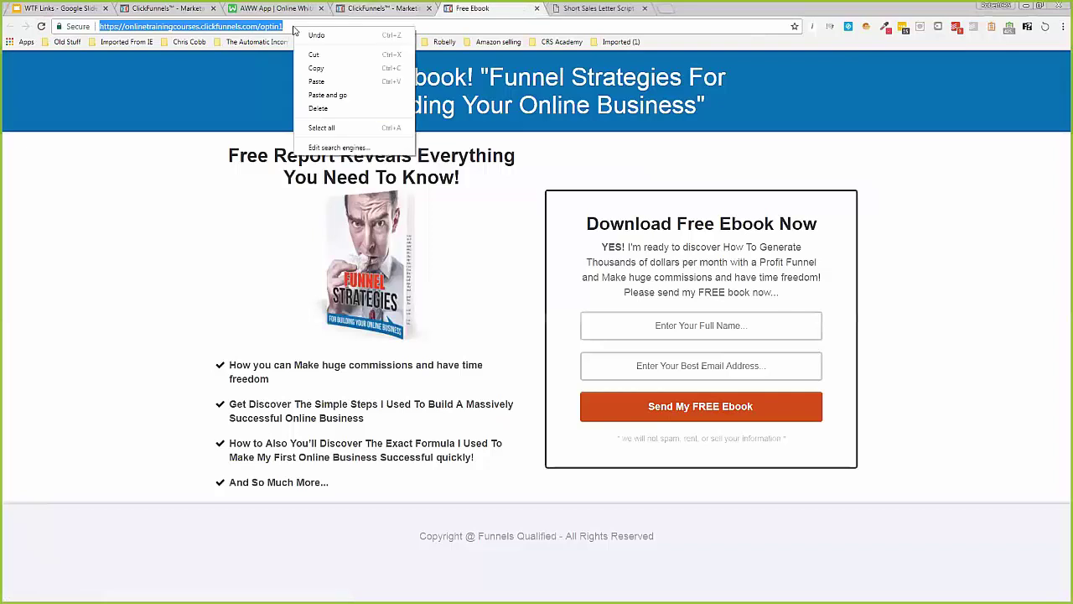
pyautogui.click(328, 95)
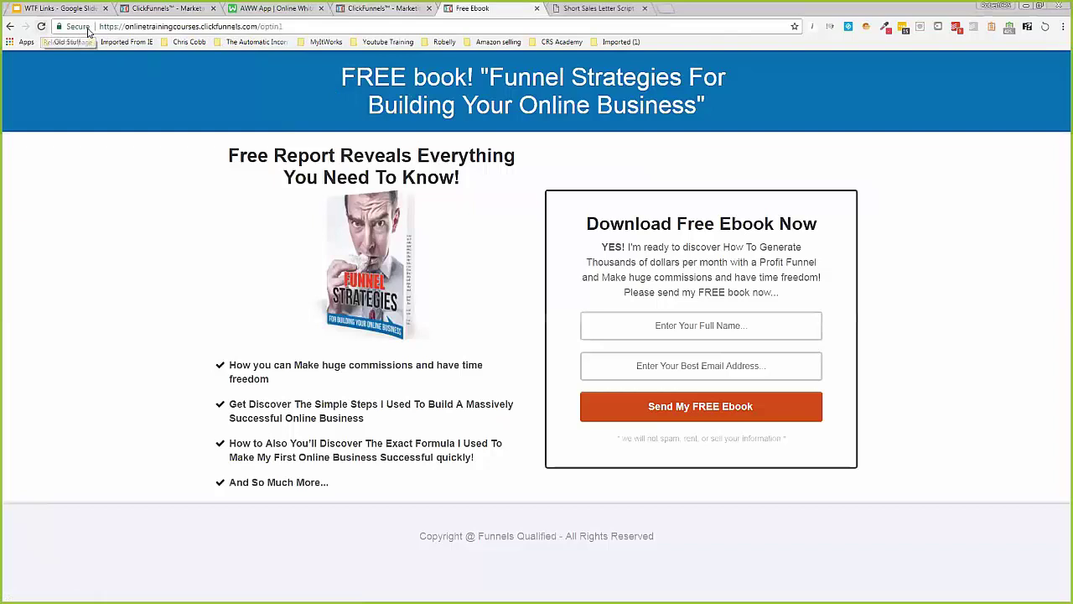
# - Reload the opt-in page from its full address, then return to the funnel's step overview
pyautogui.doubleClick(130, 27)
pyautogui.click(130, 27)
pyautogui.rightClick(130, 27)
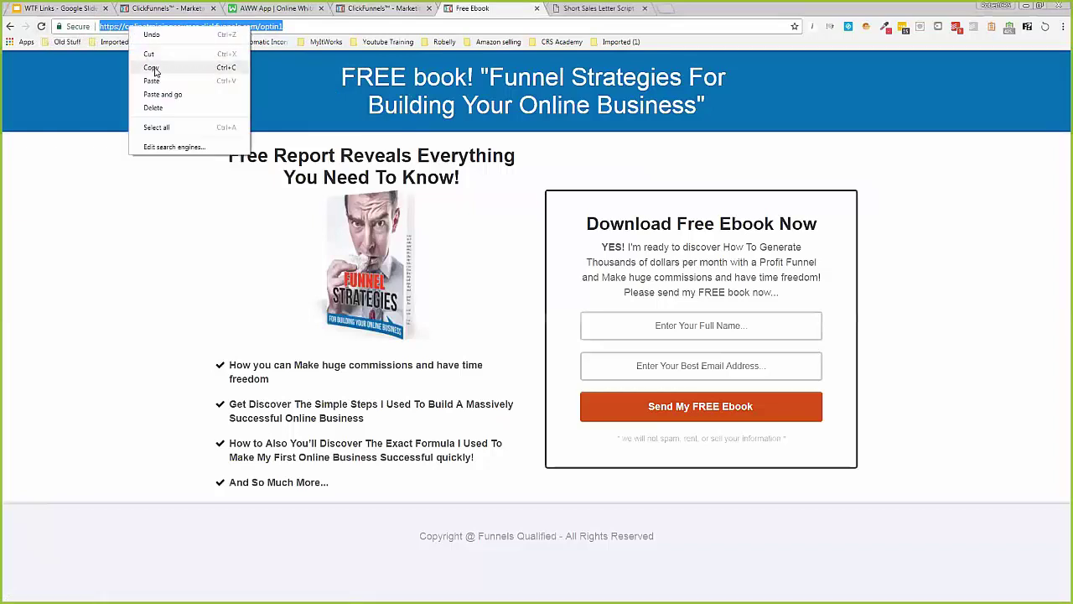
pyautogui.click(172, 95)
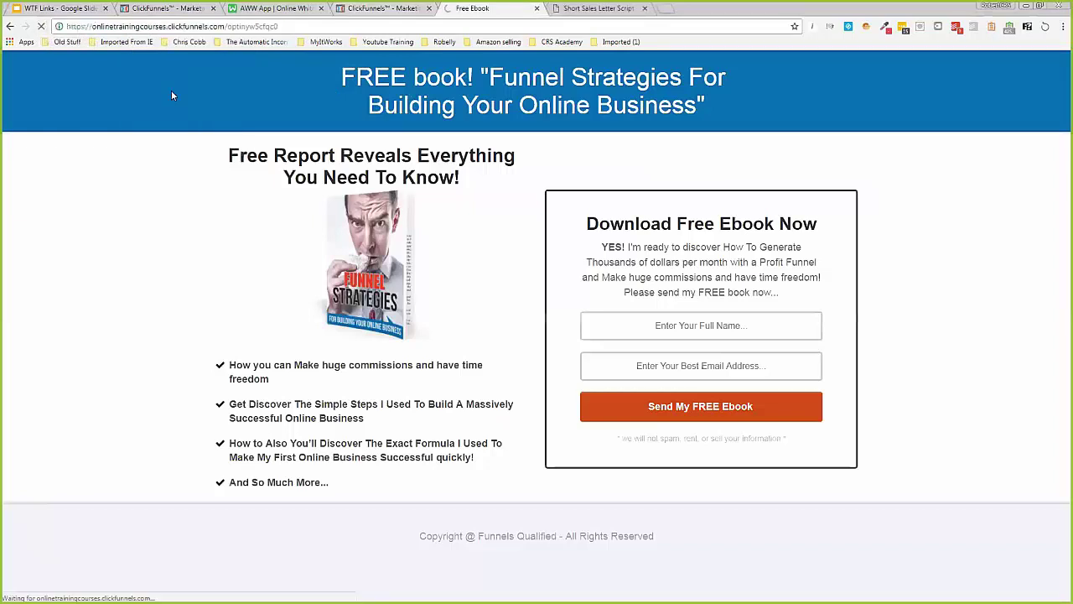
pyautogui.click(386, 9)
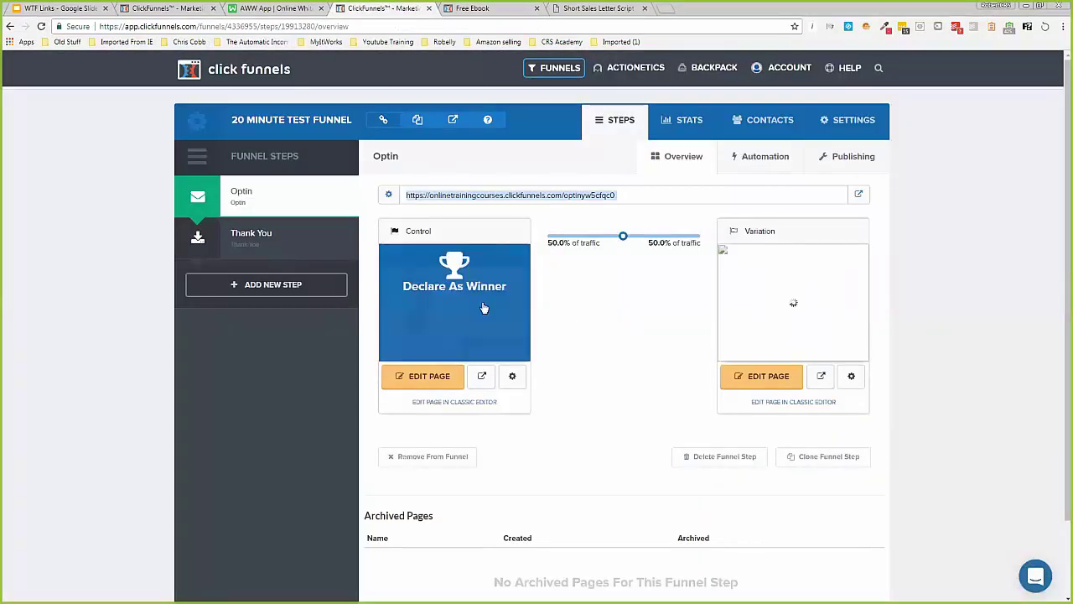
pyautogui.moveTo(734, 299)
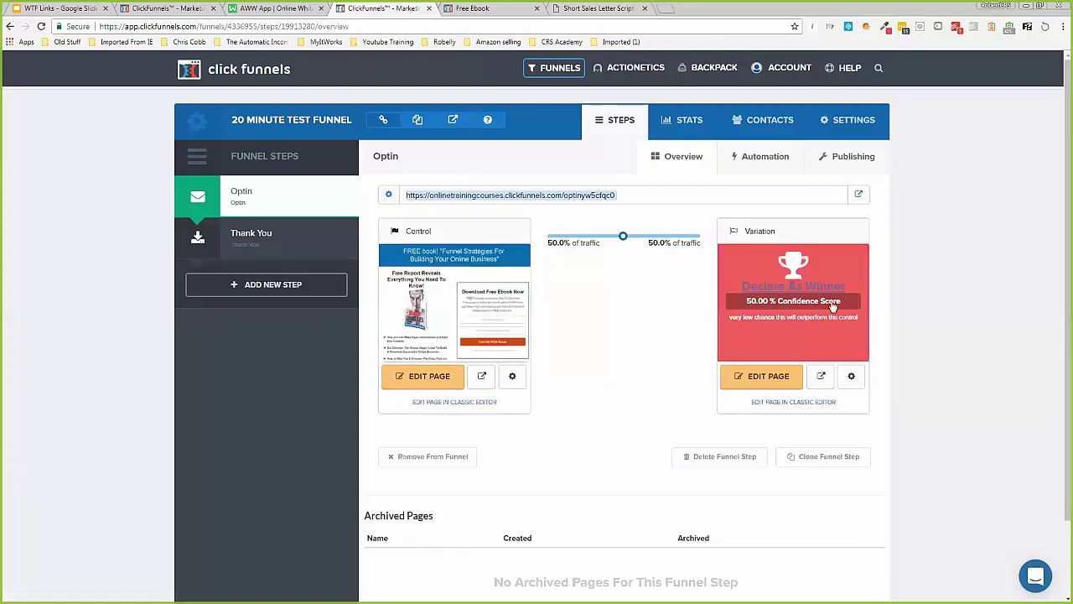
pyautogui.moveTo(470, 316)
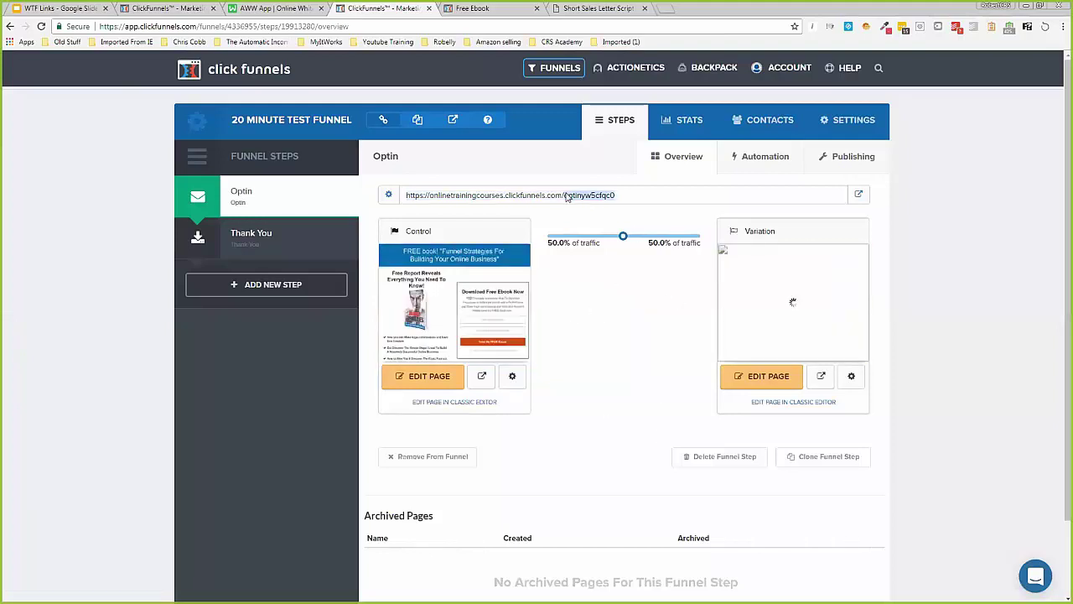
pyautogui.moveTo(471, 294)
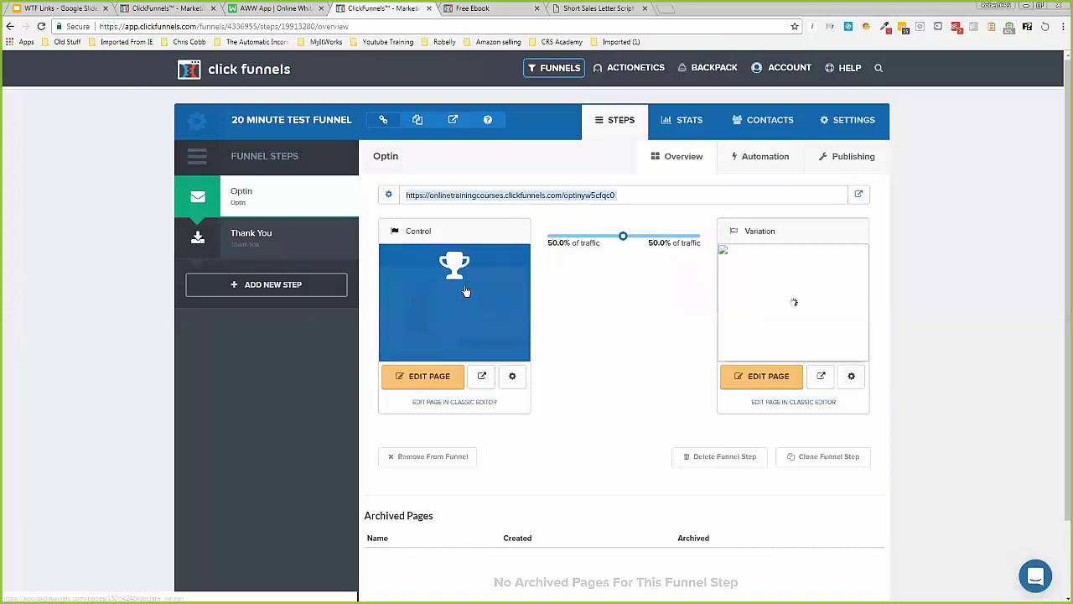
pyautogui.moveTo(811, 305)
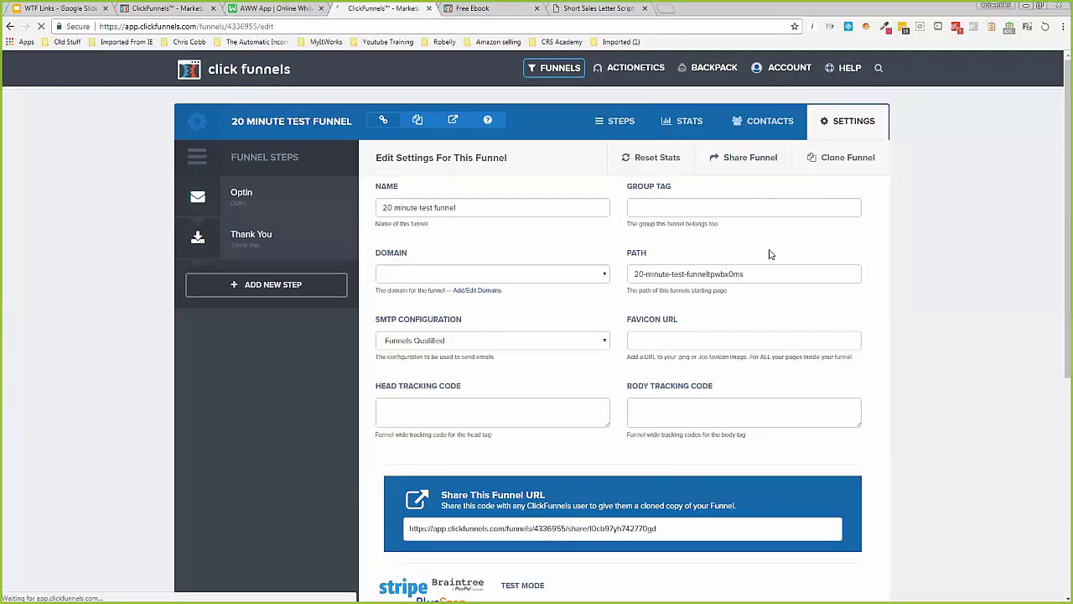
# - Copy the 20 Minute Test Funnel's Share This Funnel URL from its settings page
pyautogui.doubleClick(561, 528)
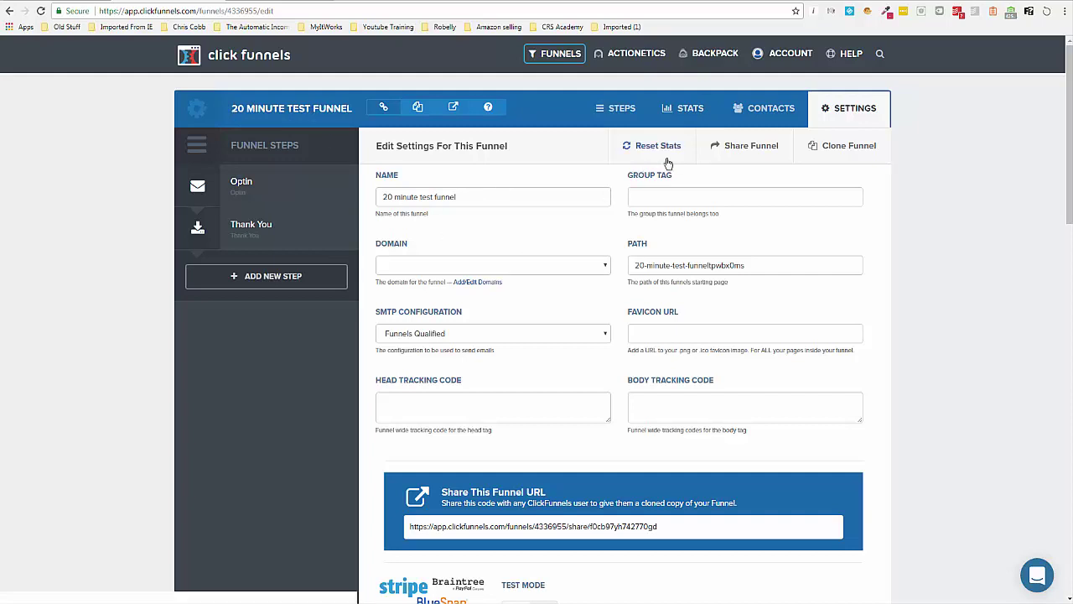
pyautogui.click(578, 527)
pyautogui.hotkey('ctrl', 'c')
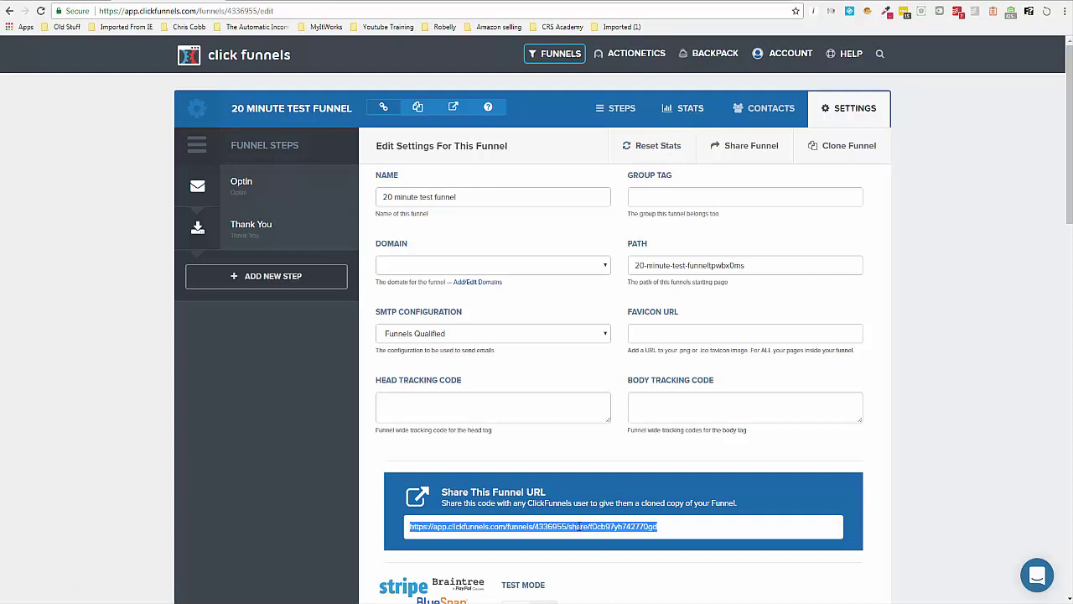
pyautogui.rightClick(578, 527)
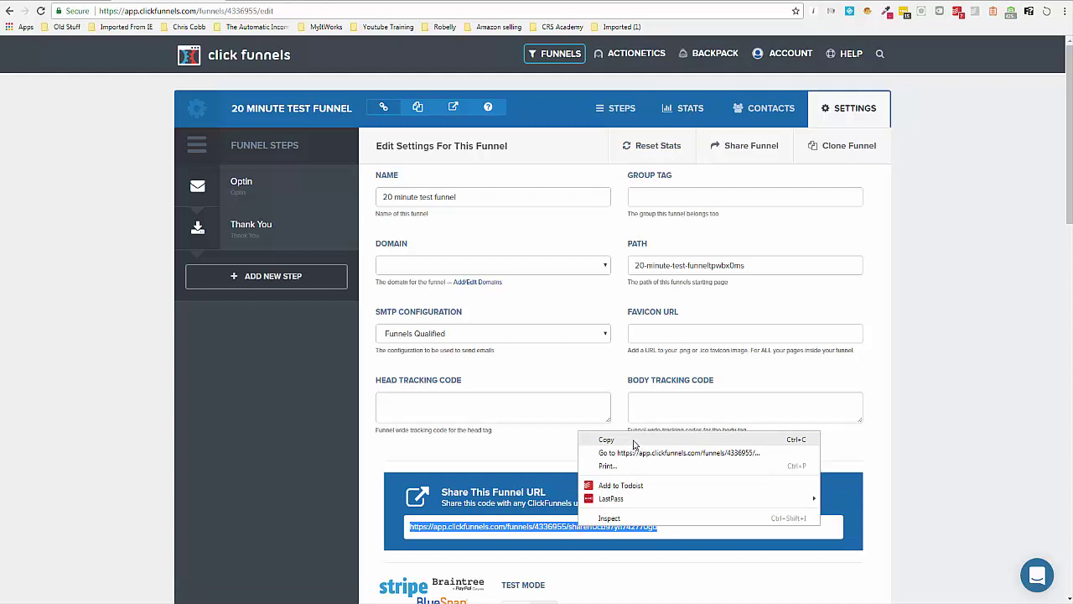
pyautogui.click(635, 441)
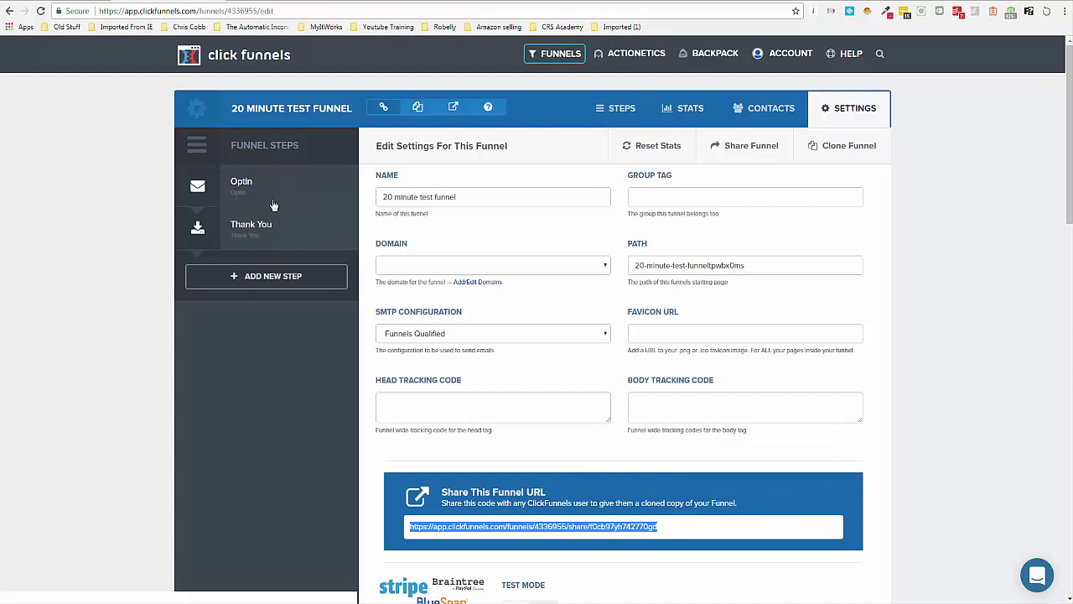
pyautogui.click(1066, 15)
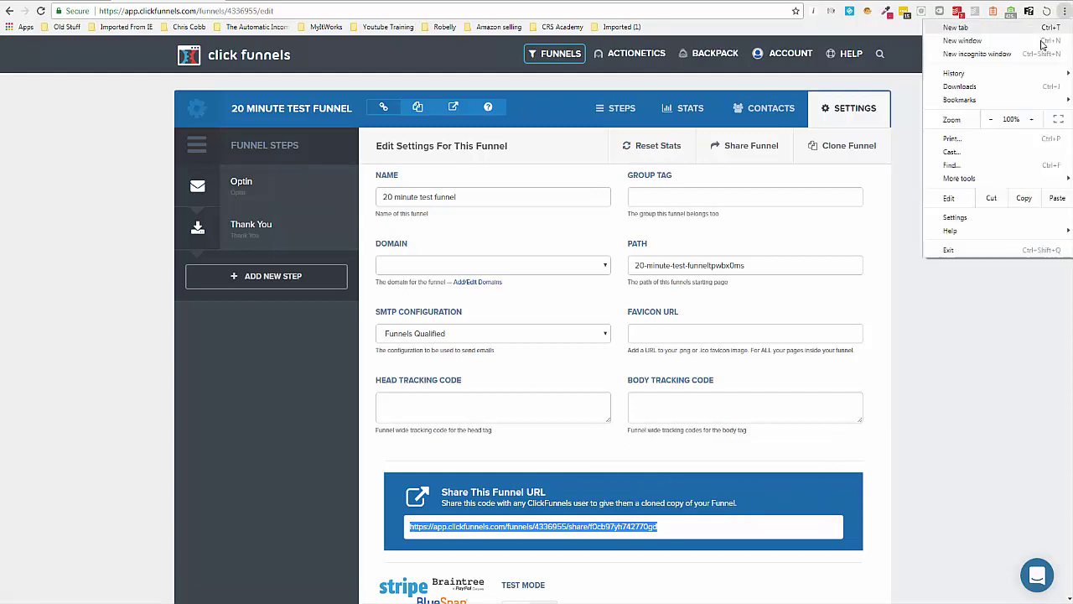
# - Paste the copied share link into a new incognito window to load the funnel's share page
pyautogui.click(989, 54)
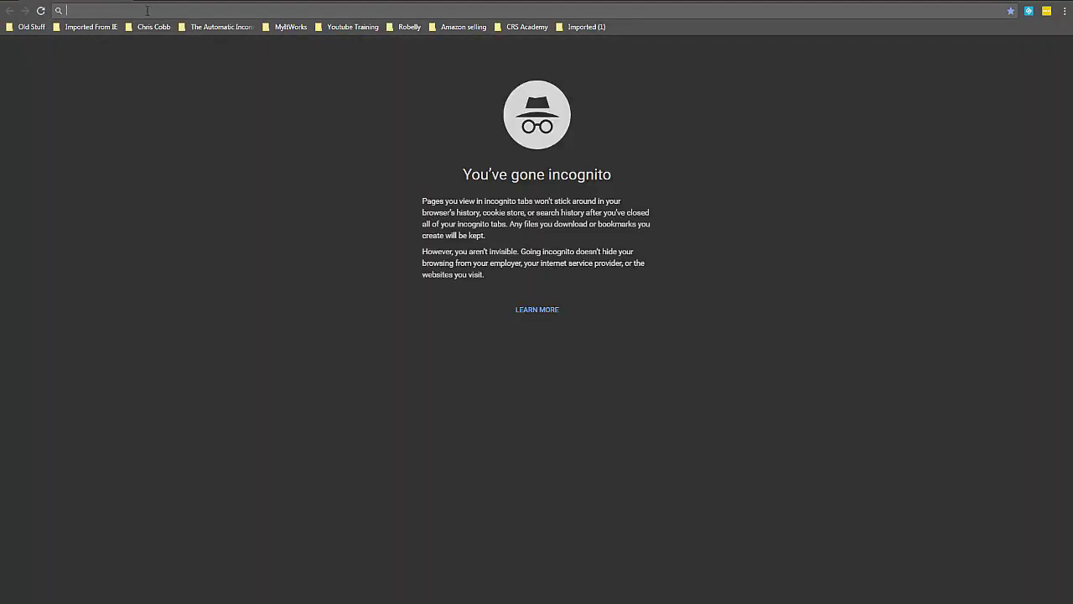
pyautogui.rightClick(147, 11)
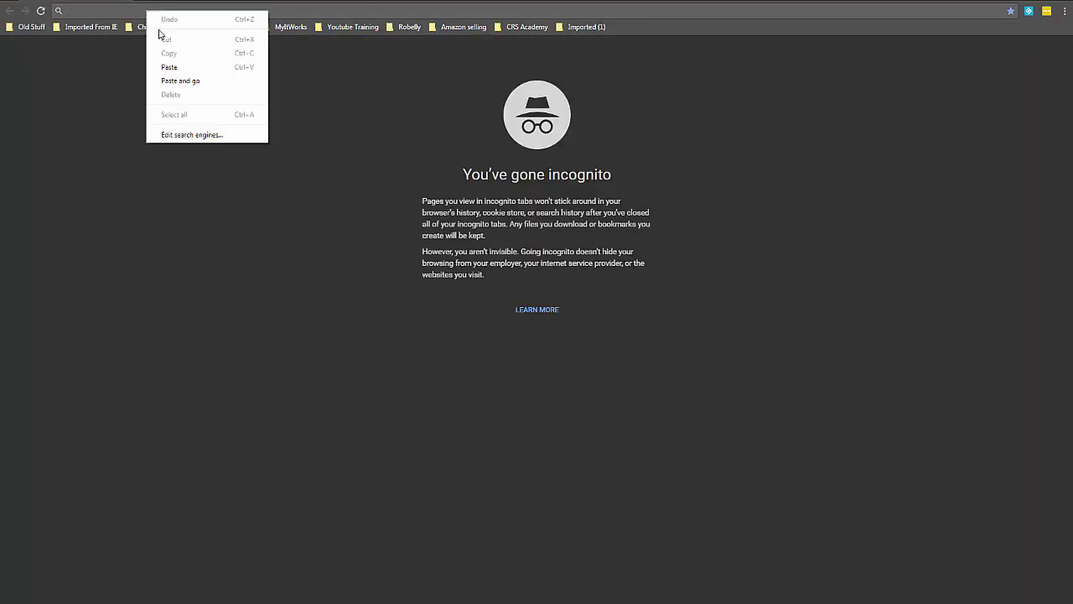
pyautogui.click(180, 81)
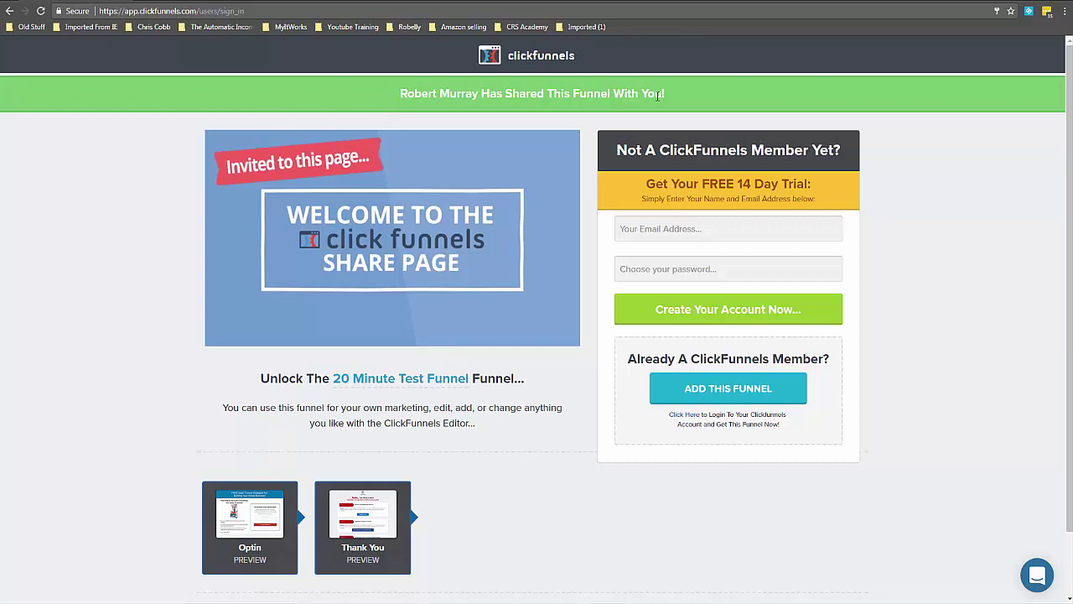
# - Return to the 20 Minute Test Funnel's settings page showing its Share This Funnel URL
pyautogui.moveTo(292, 265)
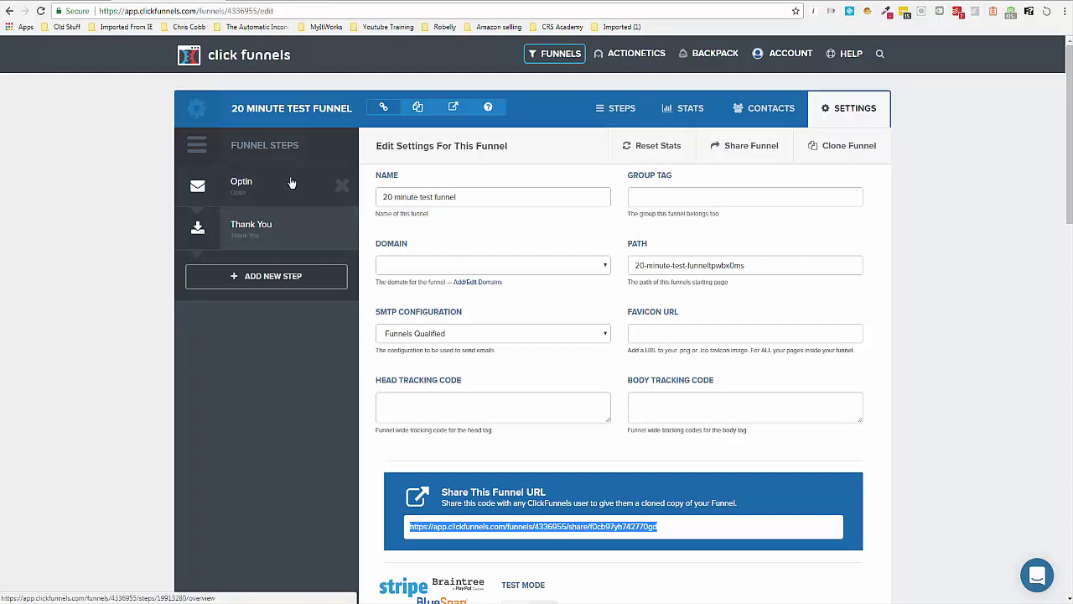
# - Switch to the Google Slides tab showing the full-screen 'STARTING IN A FEW MINUTES' slide
pyautogui.click(71, 2)
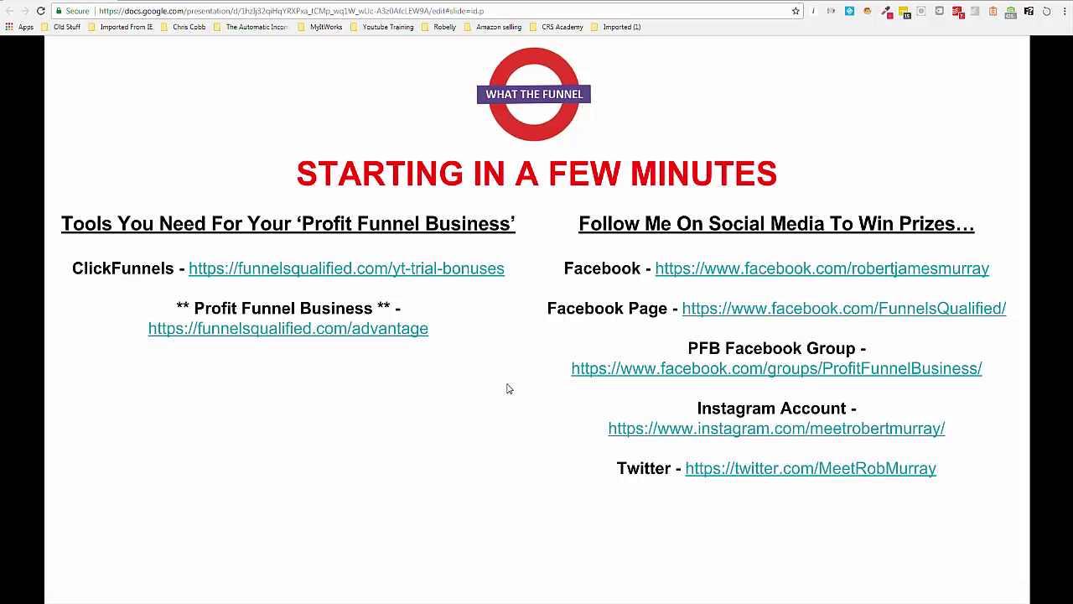
pyautogui.moveTo(30, 521)
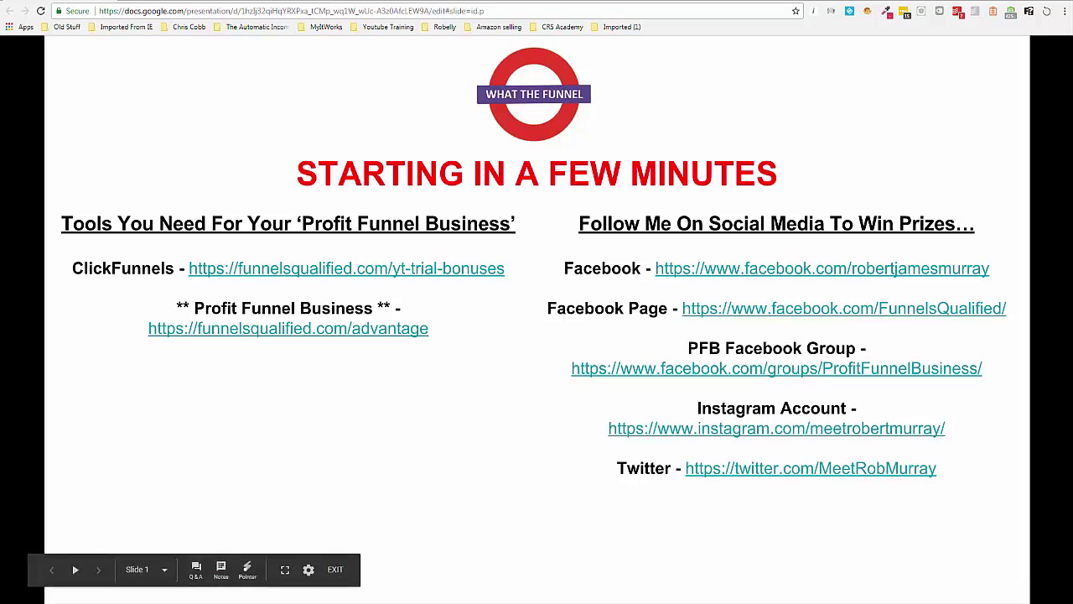